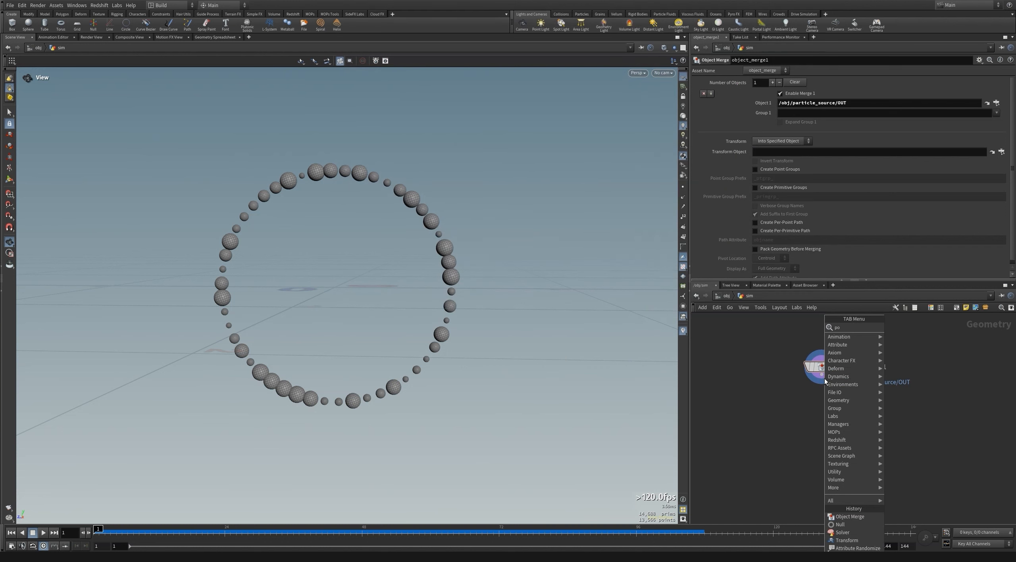
# Add a POP Network fed by object_merge1 in the sim network and display its output.
pyautogui.write('popnet')
pyautogui.press('Return')
pyautogui.press('Return')
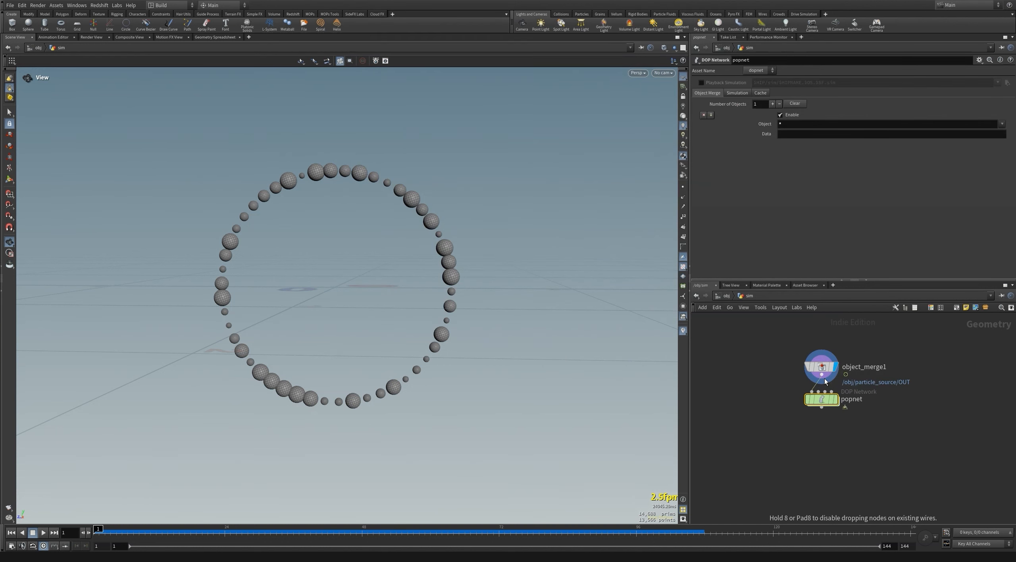
pyautogui.click(835, 399)
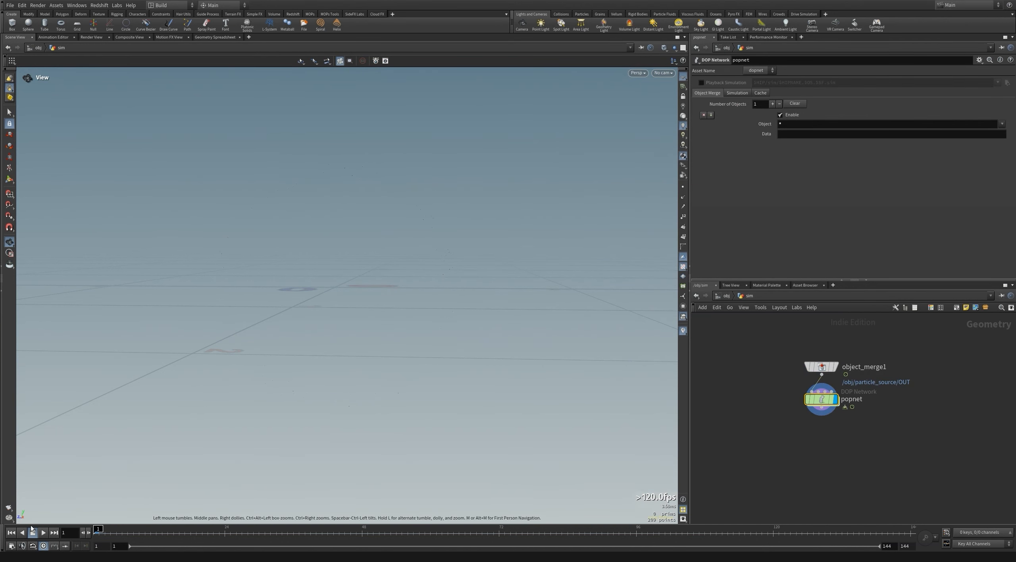
# Template the object_merge1 spheres and play the particle simulation, viewing the emission up close.
pyautogui.click(832, 367)
pyautogui.moveTo(420, 236); pyautogui.dragTo(394, 281, button='right')
pyautogui.press('Up')
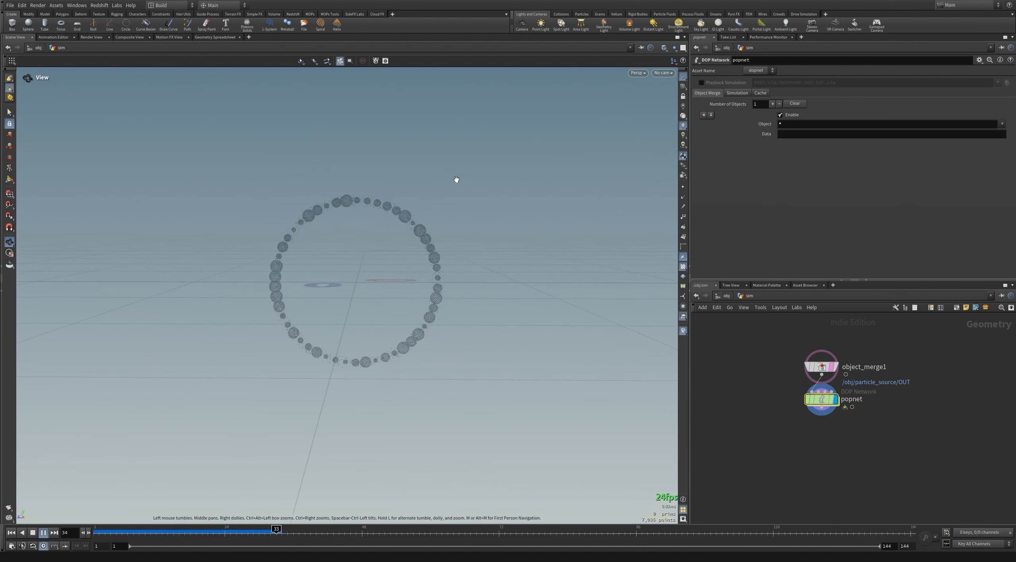
pyautogui.scroll(15, 408, 215)
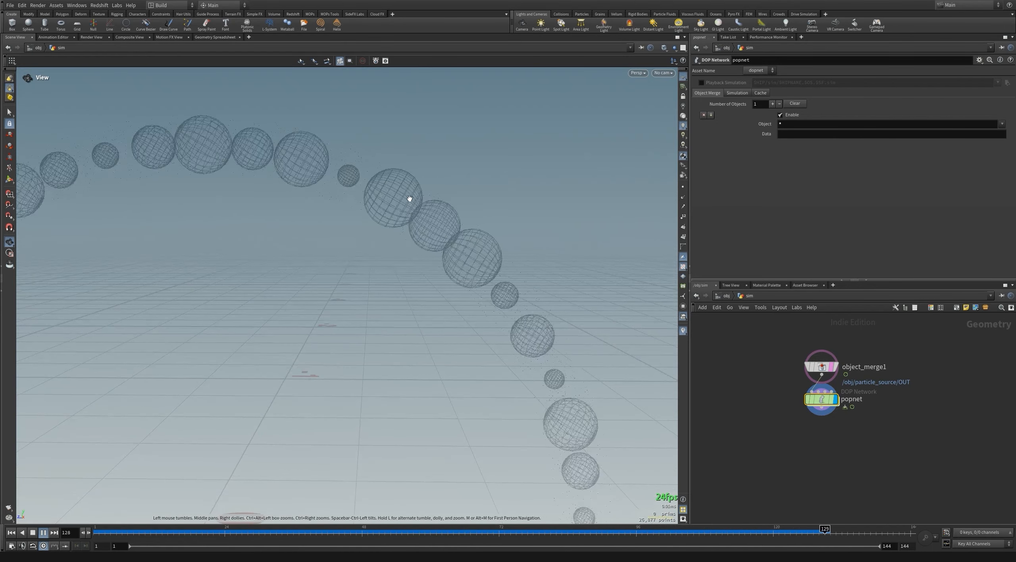
# Set the viewport's particle point size to 3 pixels in the display options.
pyautogui.press('d')
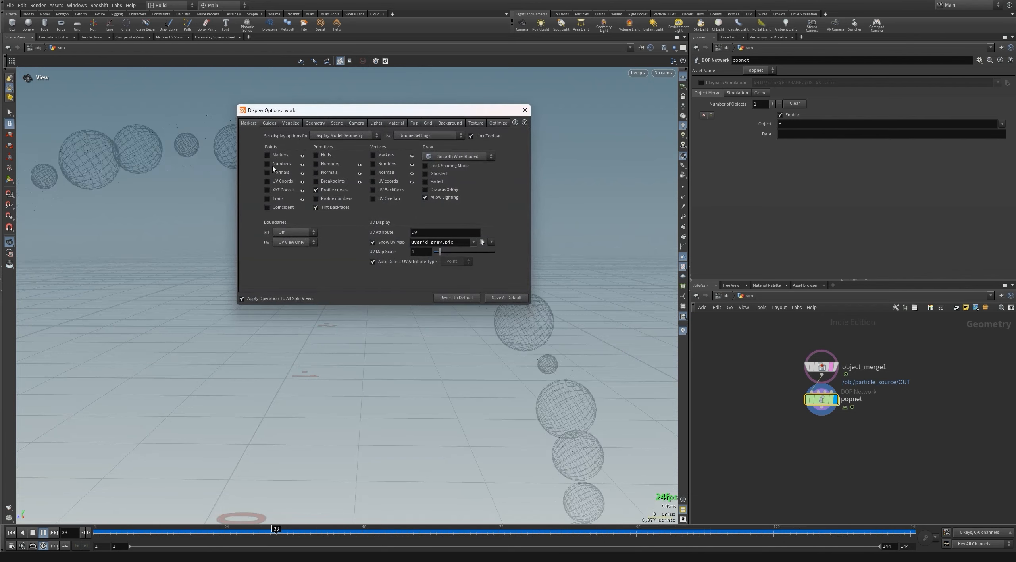
pyautogui.click(290, 122)
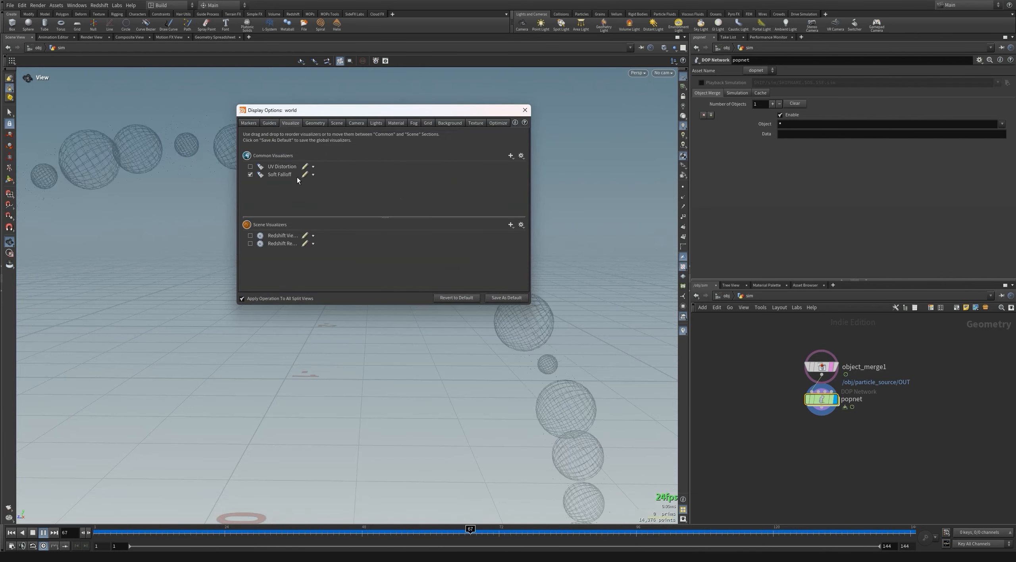
pyautogui.click(315, 123)
pyautogui.doubleClick(286, 247)
pyautogui.write('3')
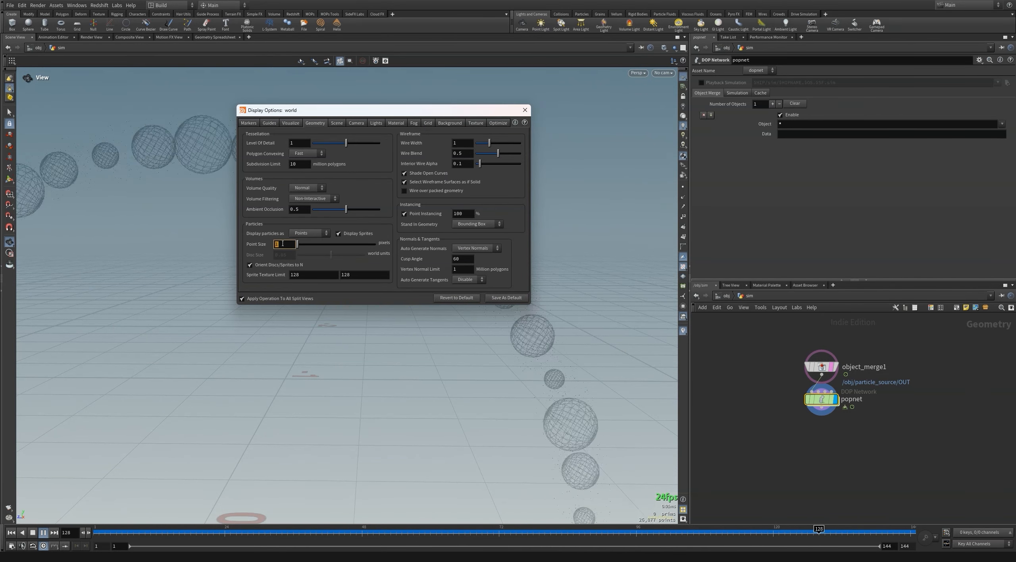
pyautogui.press('Return')
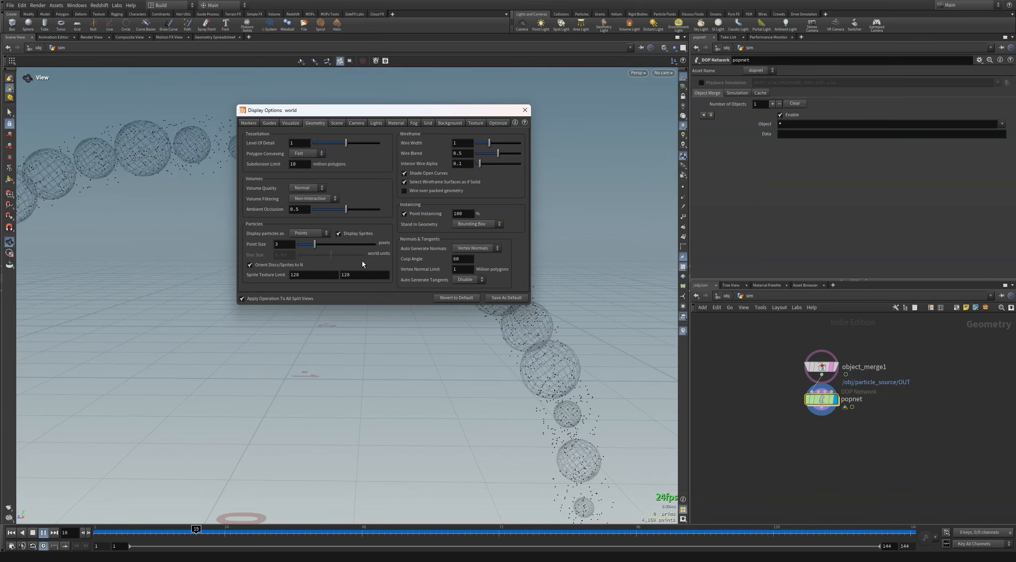
pyautogui.click(524, 110)
# Watch the particles emit around the whole ring and rewind to the first frame.
pyautogui.scroll(-3, 425, 216)
pyautogui.scroll(-5, 421, 218)
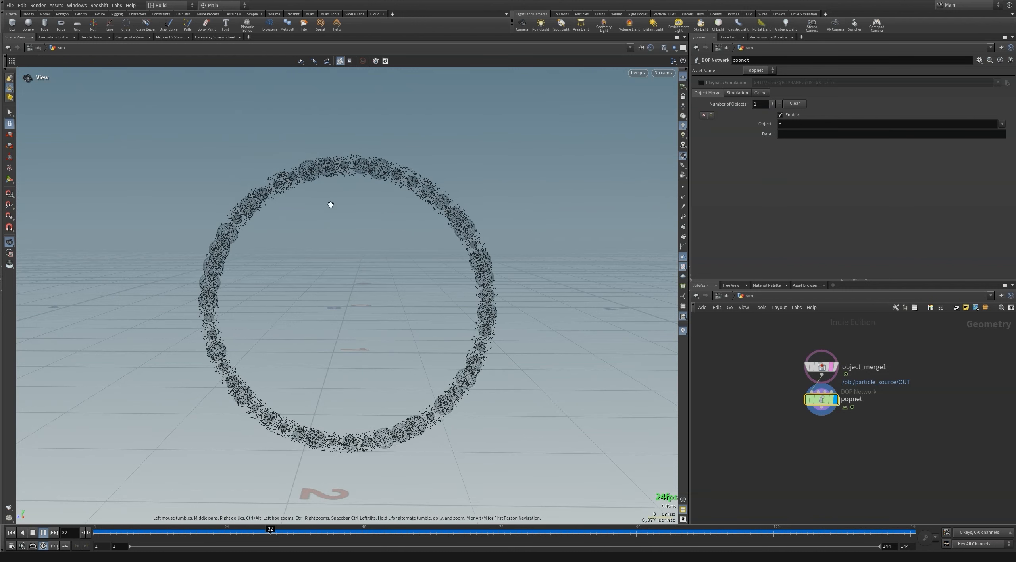
pyautogui.click(11, 533)
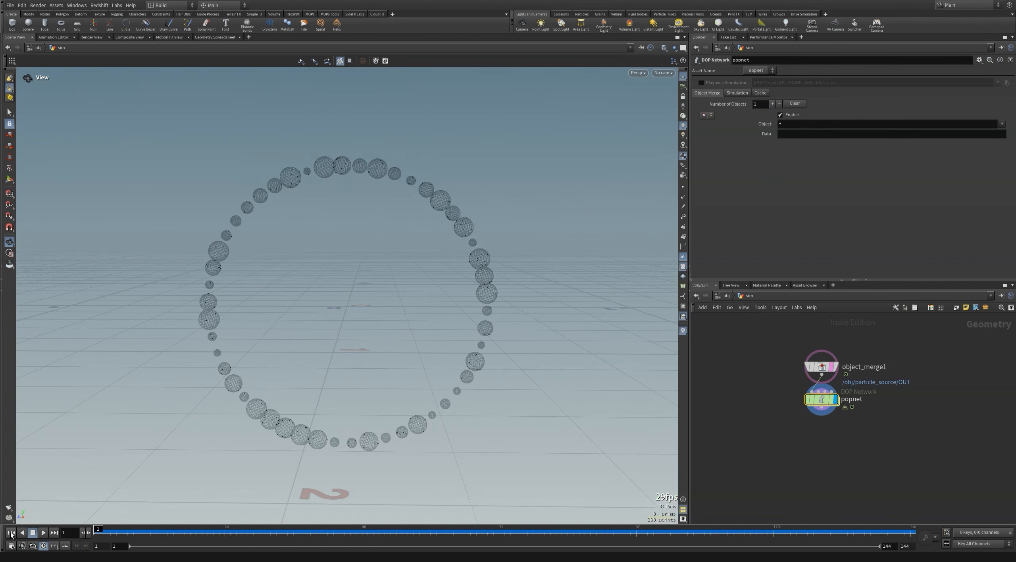
# Inside popnet, set the Initial Velocity of source_first_input to Add to inherited velocity.
pyautogui.click(723, 297)
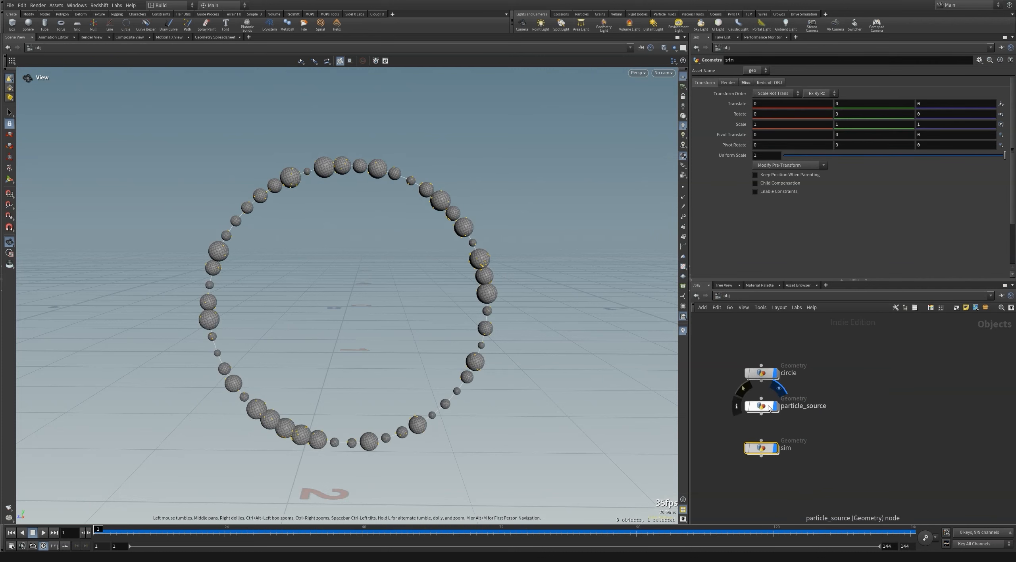
pyautogui.doubleClick(761, 446)
pyautogui.doubleClick(818, 405)
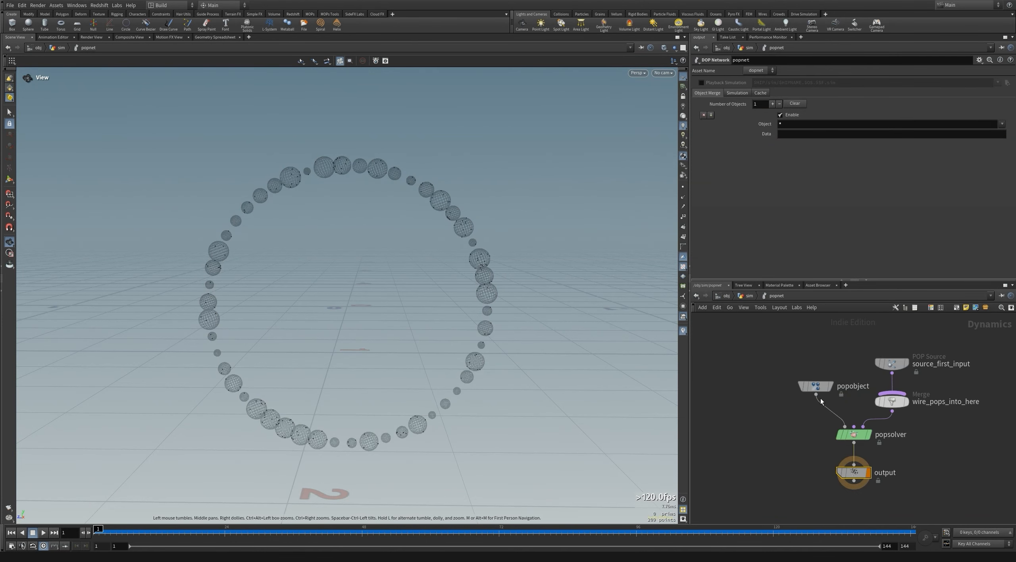
pyautogui.click(884, 363)
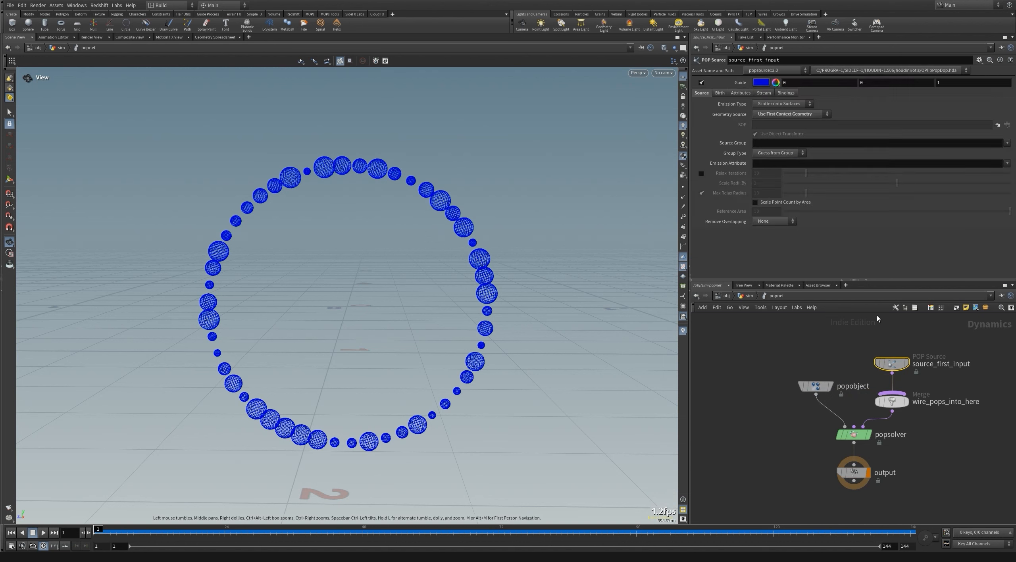
pyautogui.click(744, 93)
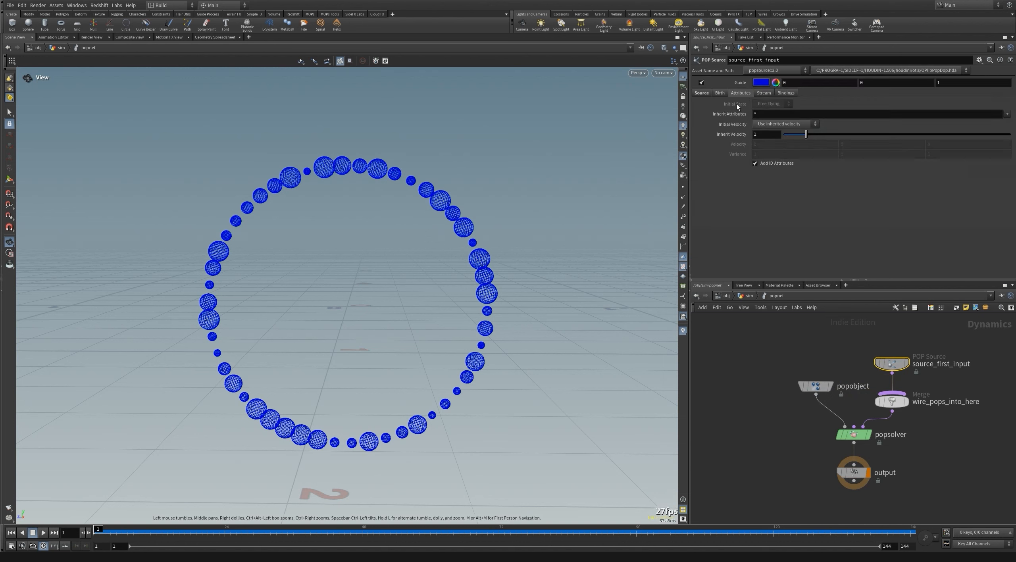
pyautogui.click(785, 125)
pyautogui.click(779, 141)
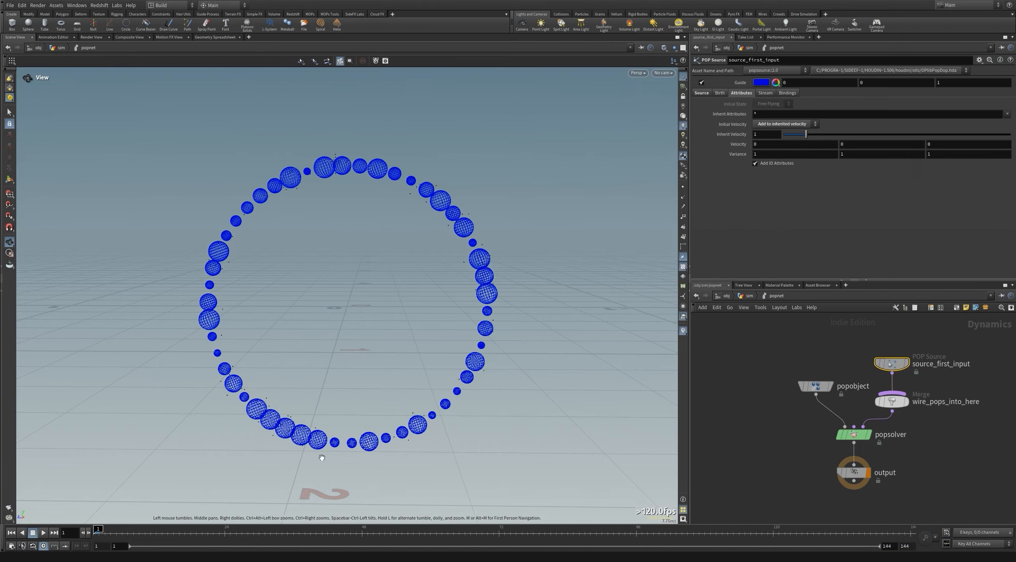
# Play the randomly spreading particles, rewind, and set Initial Velocity back to Use inherited velocity.
pyautogui.click(43, 533)
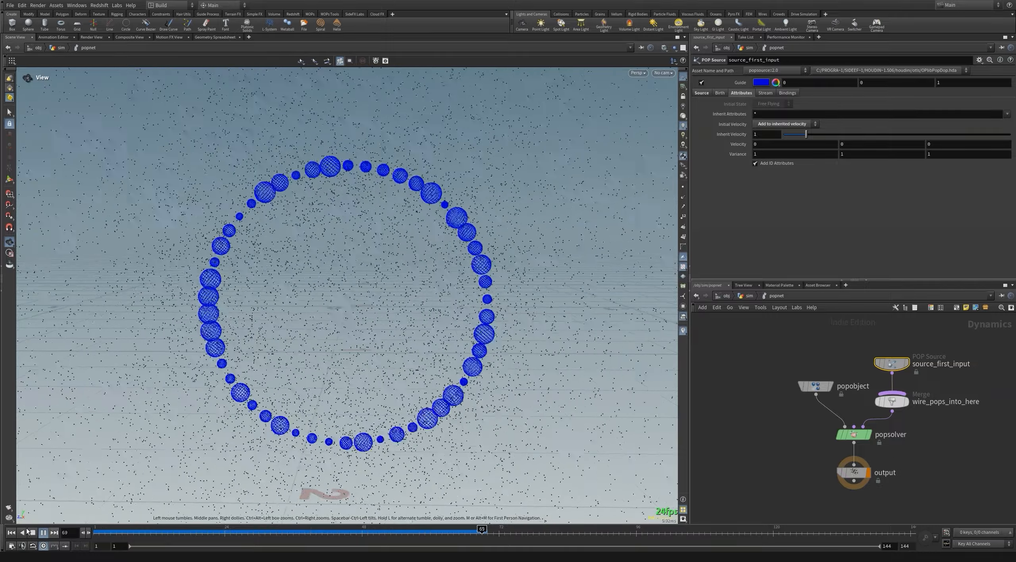
pyautogui.hotkey('ctrl', 'Up')
pyautogui.click(779, 127)
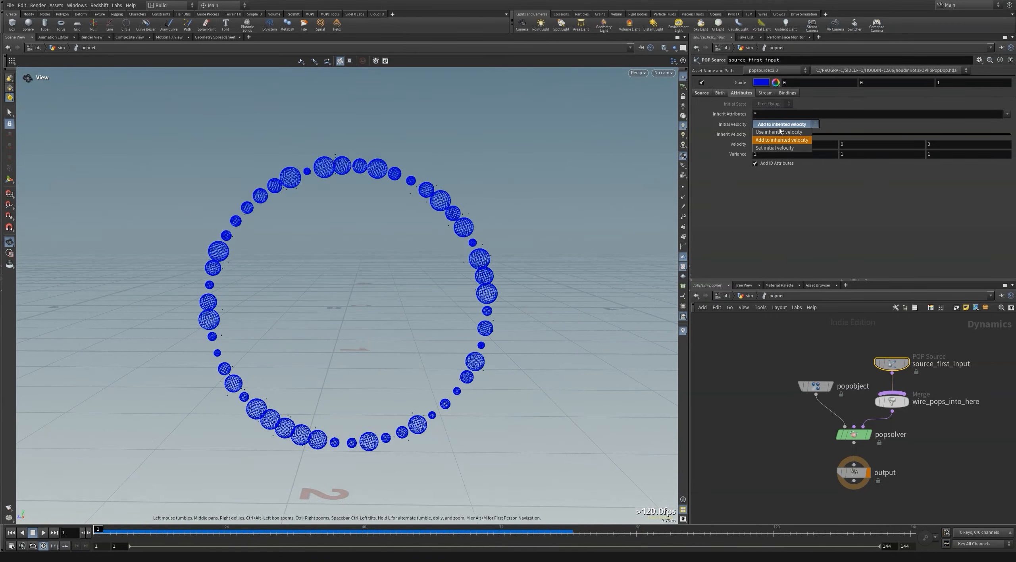
pyautogui.click(774, 133)
# Add a PolyFrame node to the particle_source network, fed by object_merge1.
pyautogui.click(748, 296)
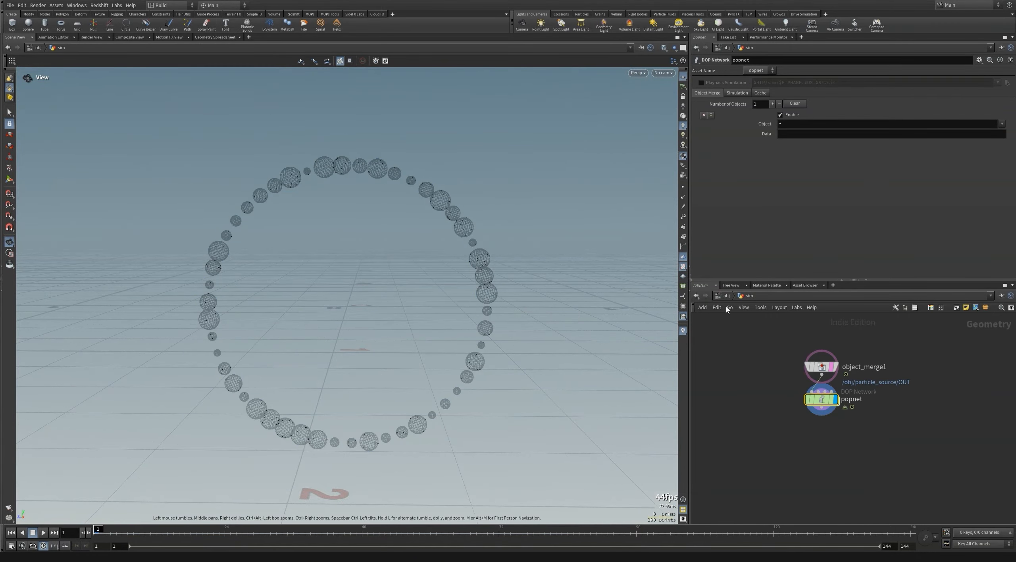
pyautogui.press('u')
pyautogui.doubleClick(762, 408)
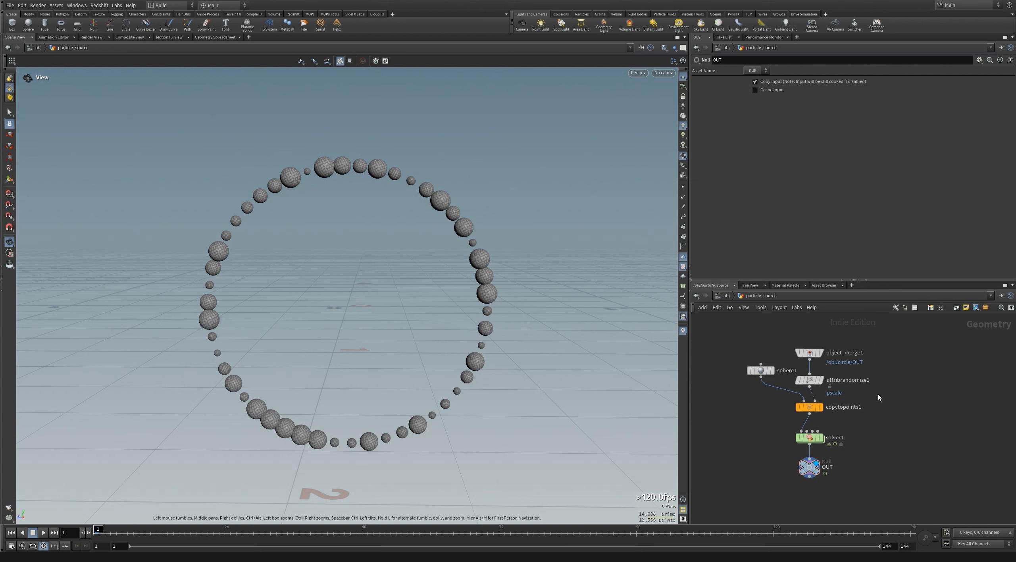
pyautogui.press('Tab')
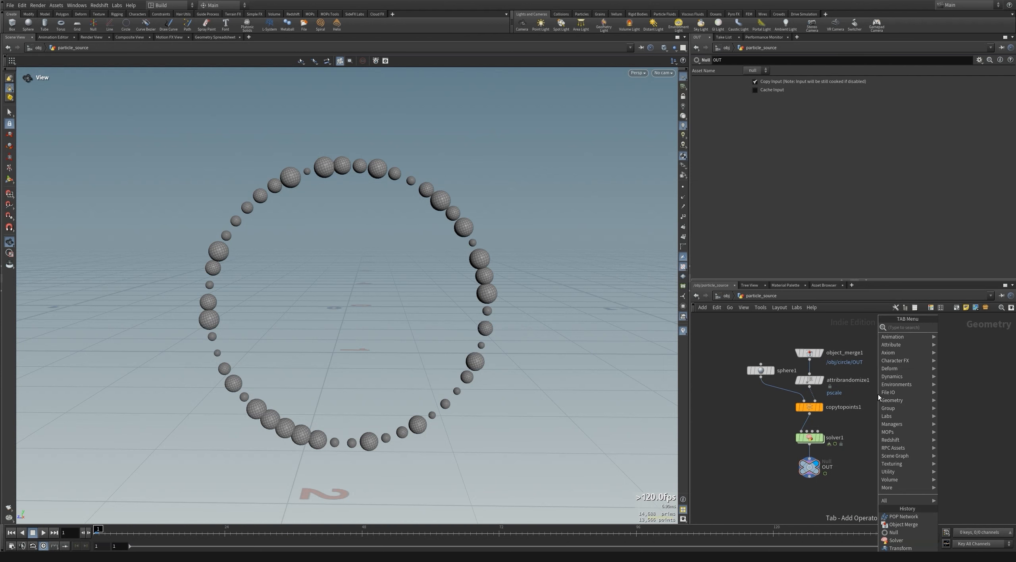
pyautogui.write('polyfr')
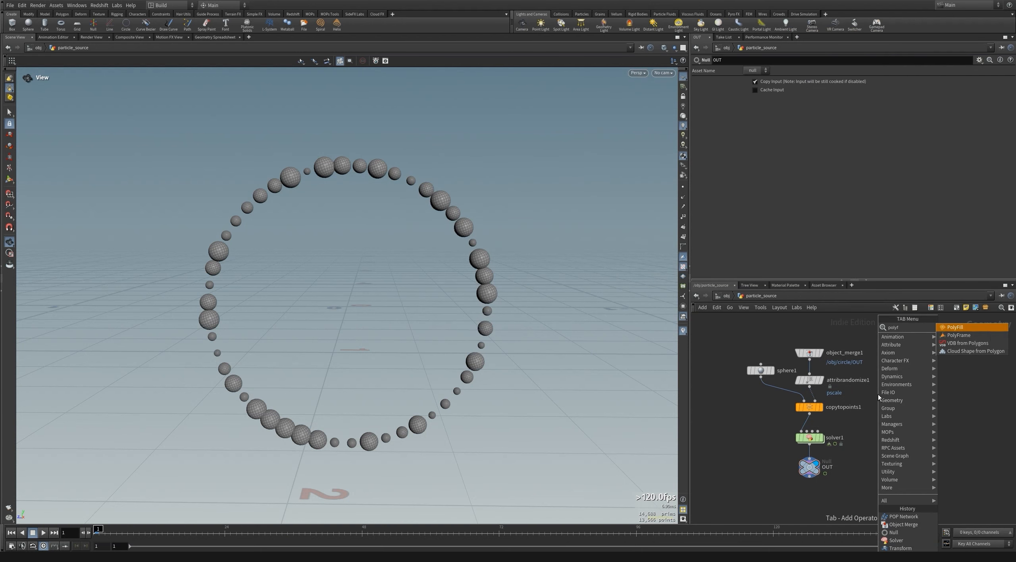
pyautogui.press('Return')
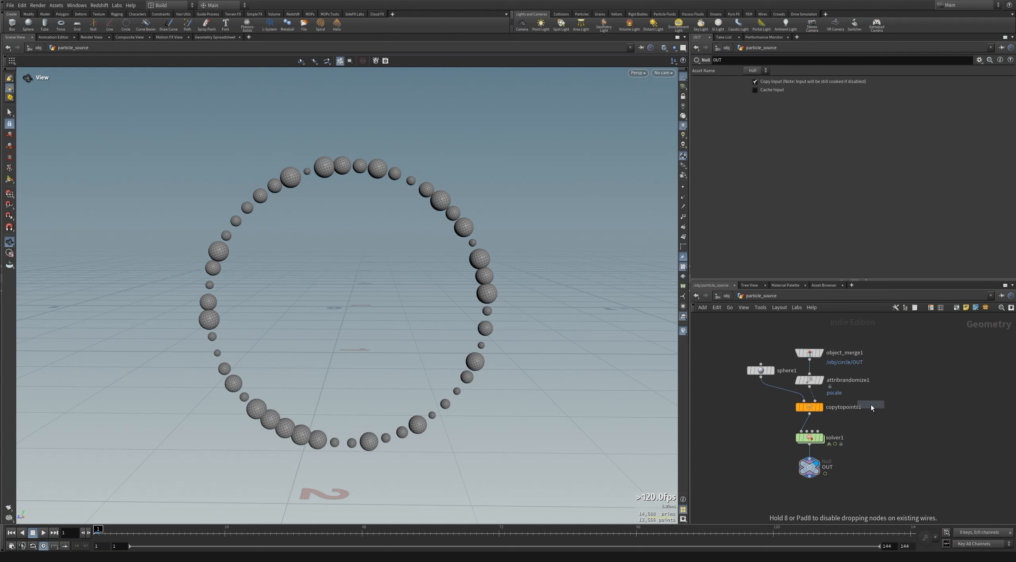
pyautogui.click(871, 408)
pyautogui.moveTo(872, 403); pyautogui.dragTo(810, 359)
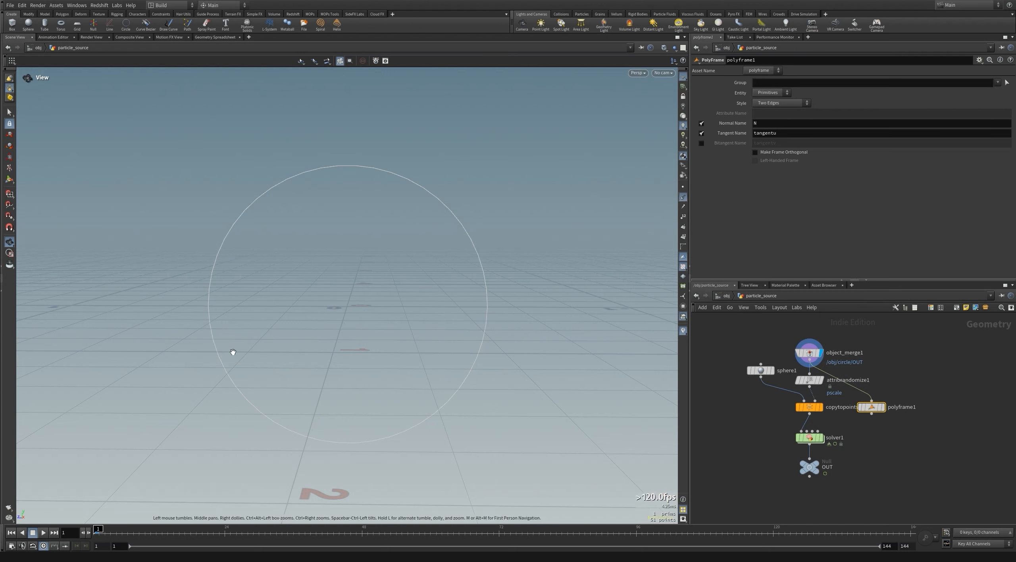
# Place the PolyFrame beside attribrandomize1, display it, and inspect the circle's point normals from several angles.
pyautogui.moveTo(872, 407); pyautogui.dragTo(885, 380)
pyautogui.click(896, 380)
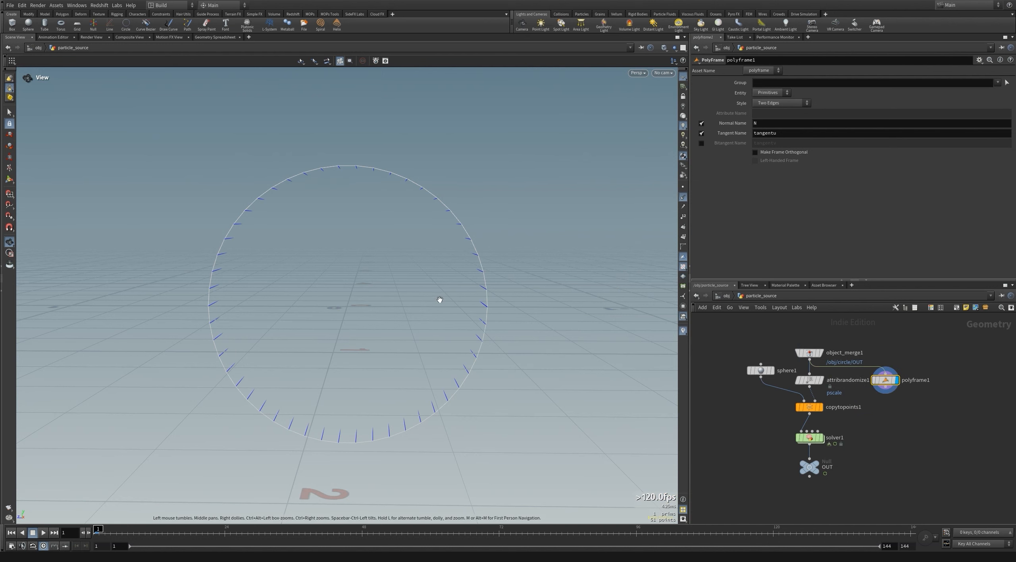
pyautogui.moveTo(440, 299); pyautogui.dragTo(375, 259)
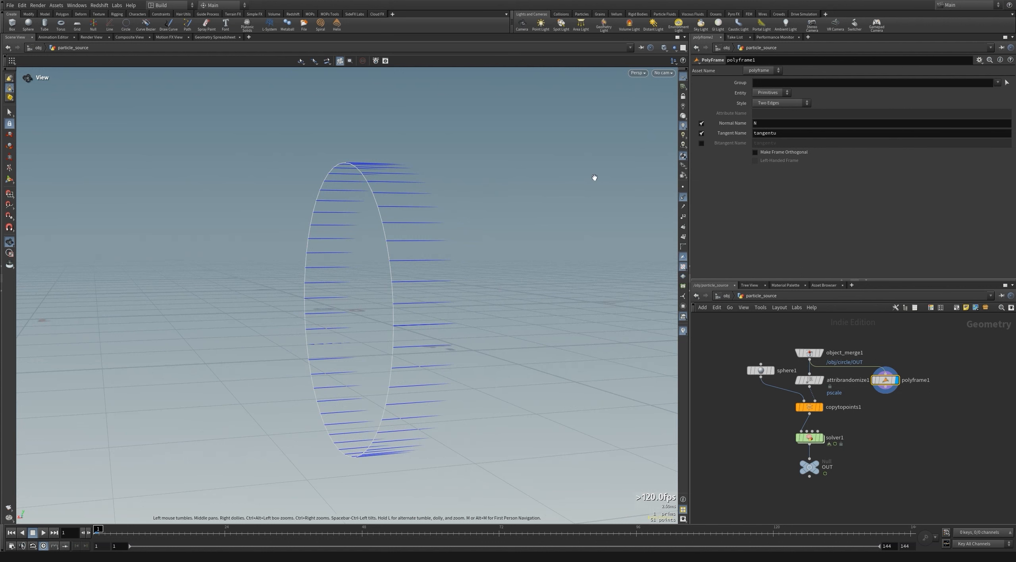
pyautogui.moveTo(493, 196); pyautogui.dragTo(402, 230)
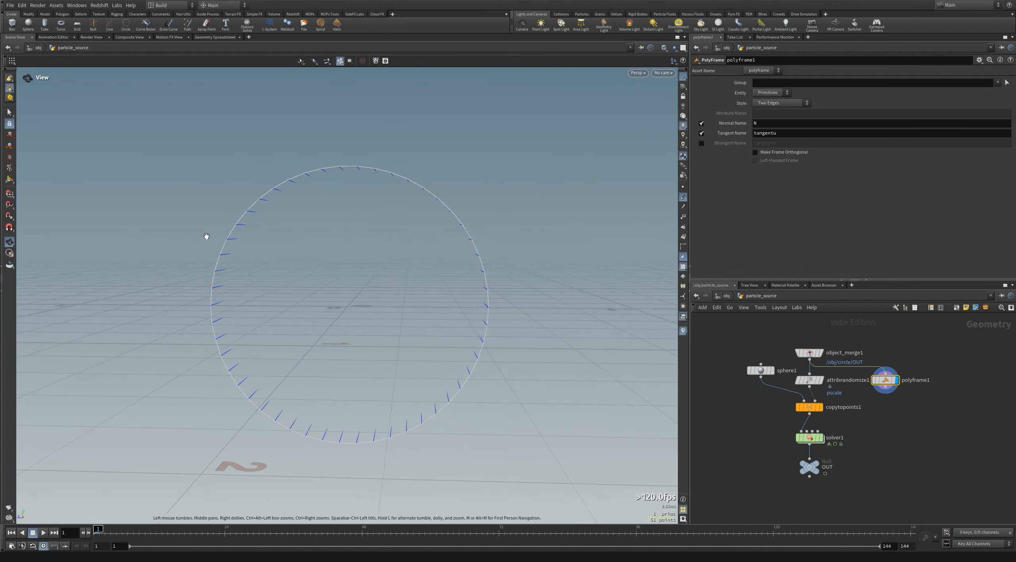
# Disable the PolyFrame's normal output and name its tangent attribute N so the normals follow the circle.
pyautogui.click(701, 123)
pyautogui.click(786, 134)
pyautogui.doubleClick(786, 134)
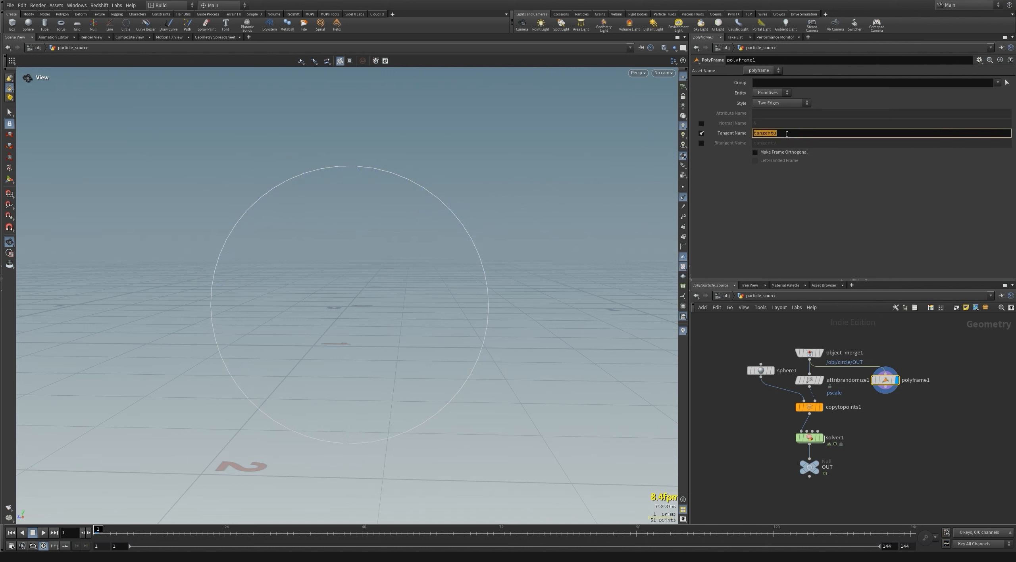
pyautogui.write('N')
pyautogui.press('Return')
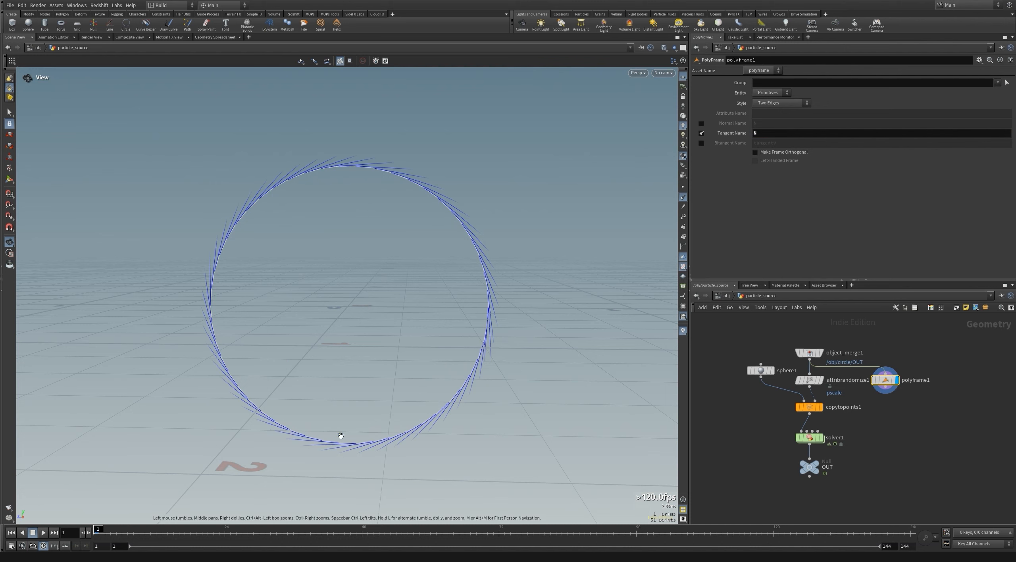
pyautogui.moveTo(546, 254); pyautogui.dragTo(457, 223)
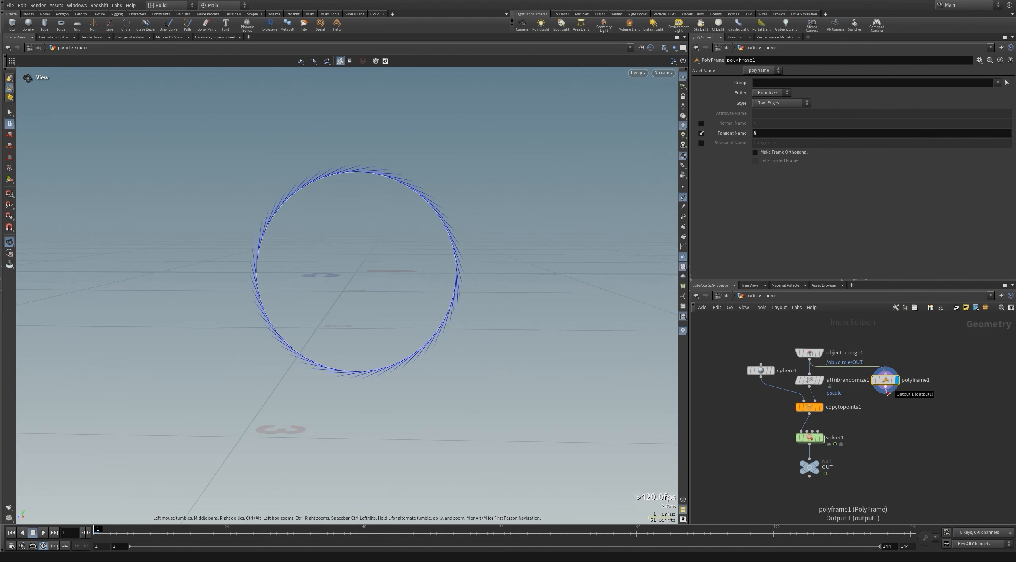
# Add a Point Velocity node below polyframe1 and display it.
pyautogui.click(866, 382)
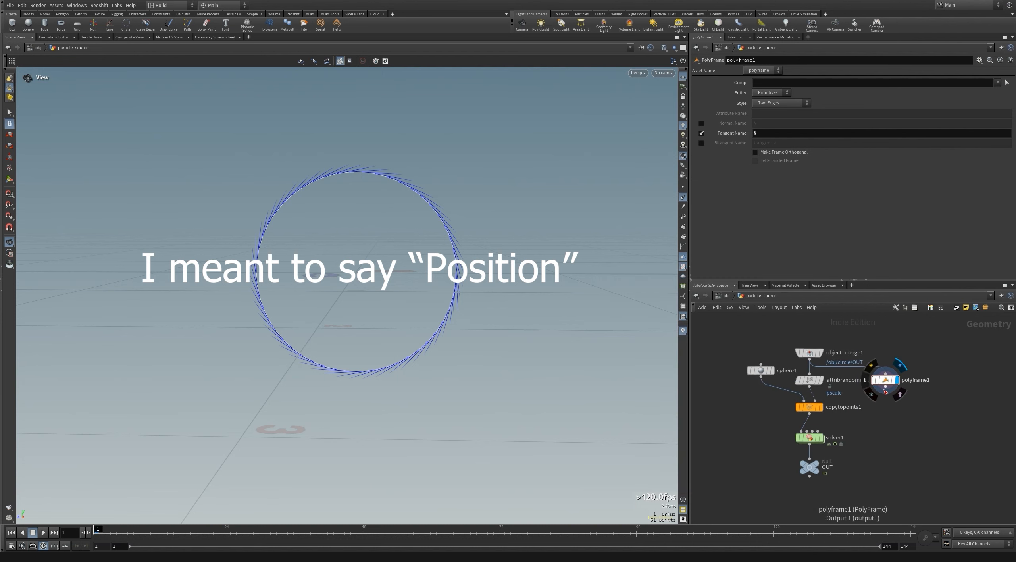
pyautogui.press('Tab')
pyautogui.write('point velocity')
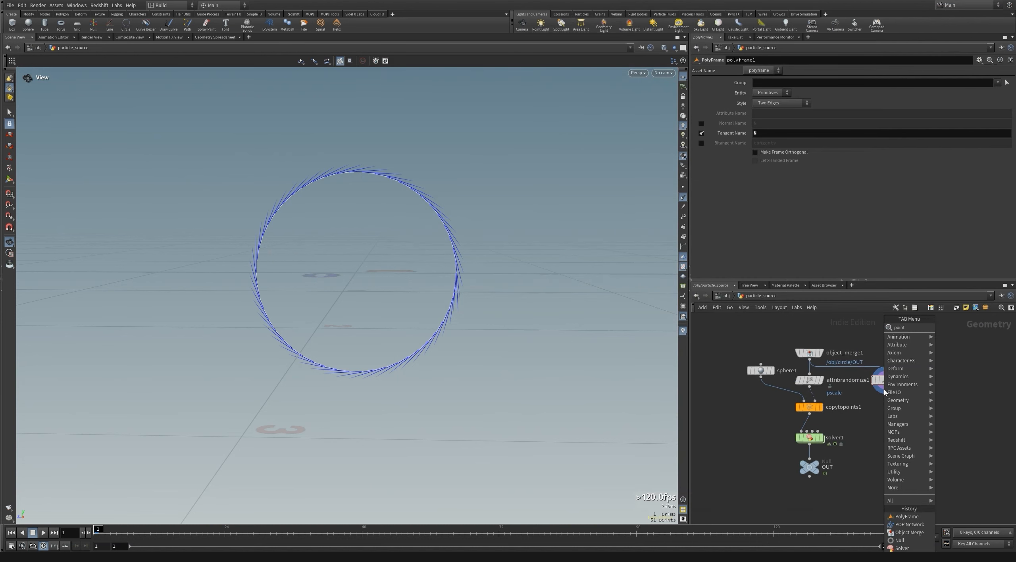
pyautogui.press('Return')
pyautogui.moveTo(885, 387); pyautogui.dragTo(885, 402)
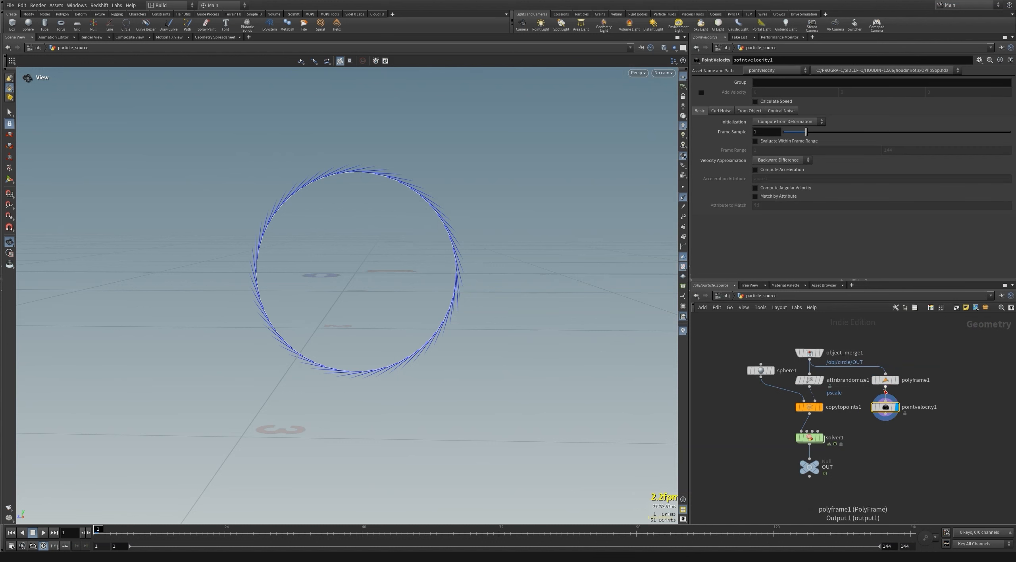
# Initialize the point velocity From Attribute using N, and hide the point normals in the viewport.
pyautogui.click(767, 122)
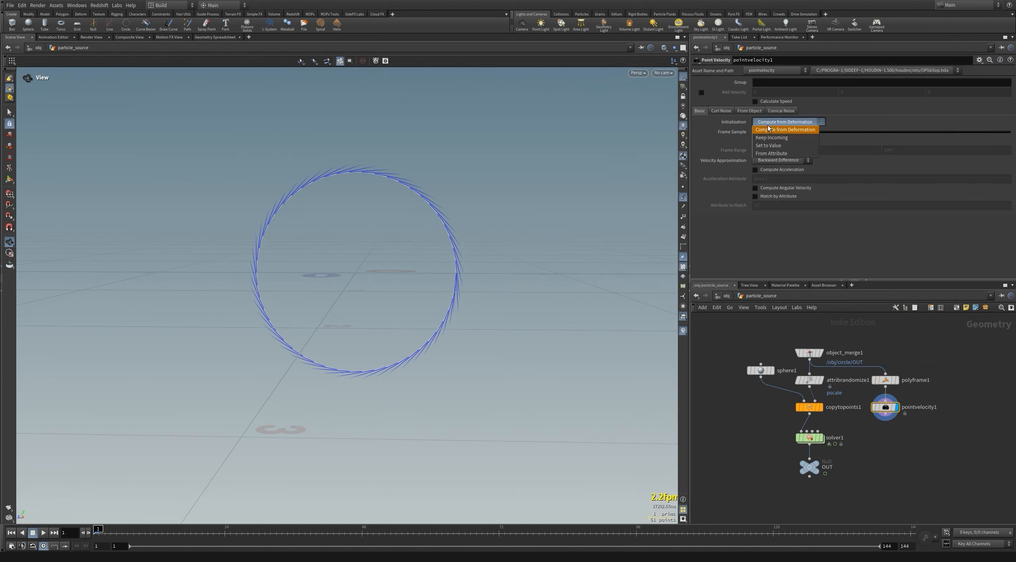
pyautogui.click(772, 153)
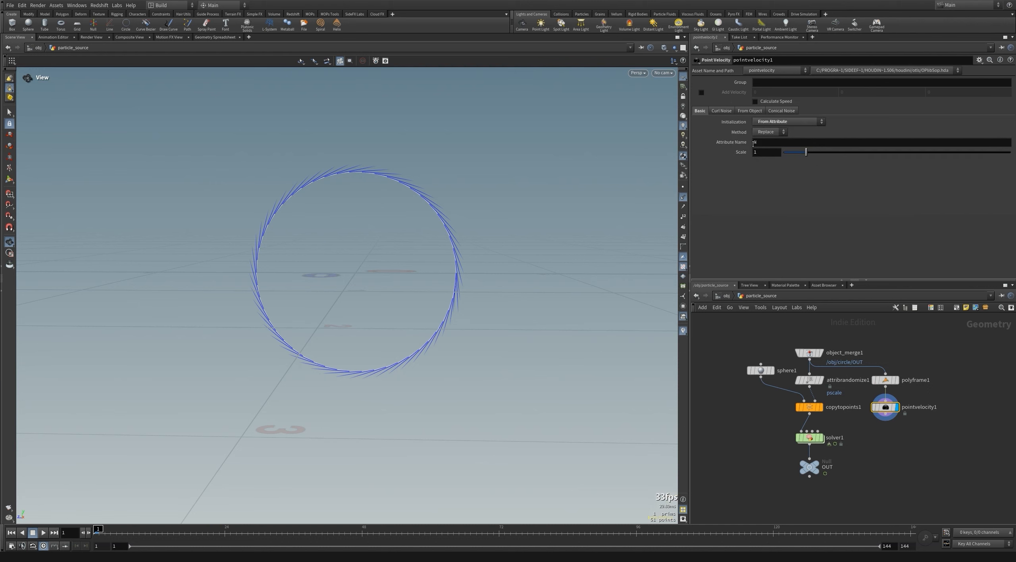
pyautogui.click(683, 197)
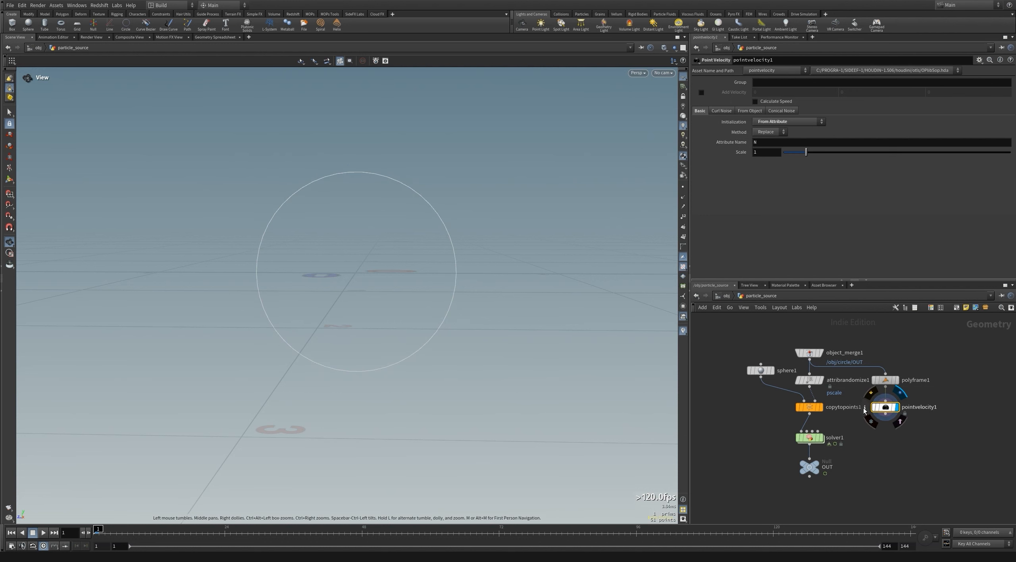
# Examine the tangent velocity vectors on the circle by toggling the viewport's v visualizer off and on.
pyautogui.click(870, 401)
pyautogui.moveTo(758, 373)
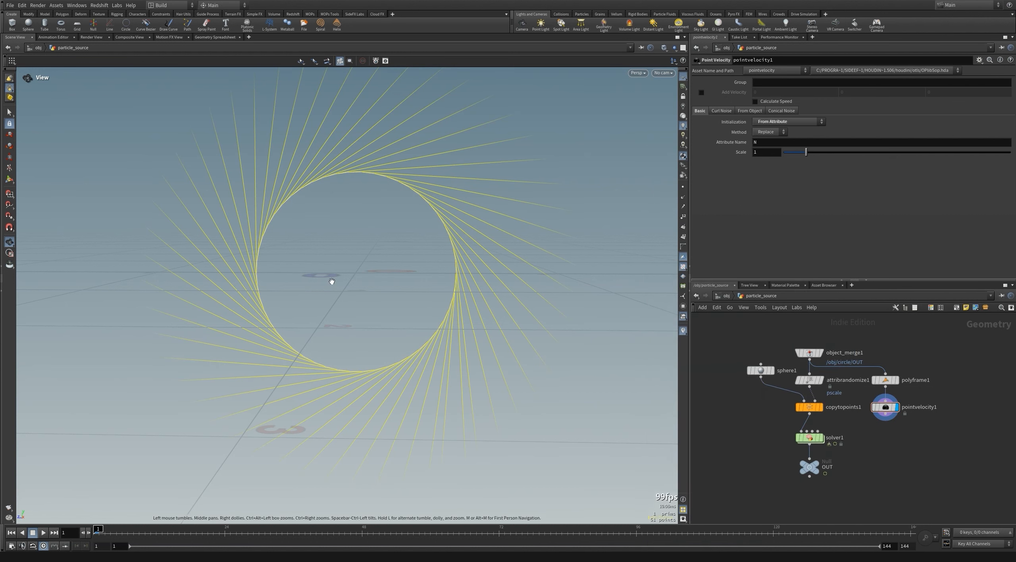
pyautogui.click(683, 331)
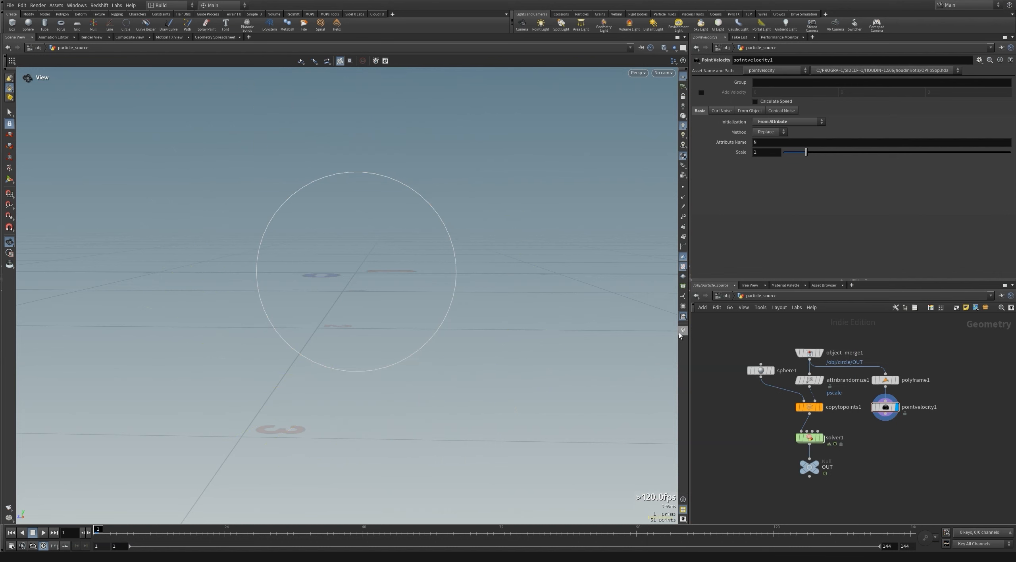
pyautogui.click(683, 332)
pyautogui.rightClick(683, 332)
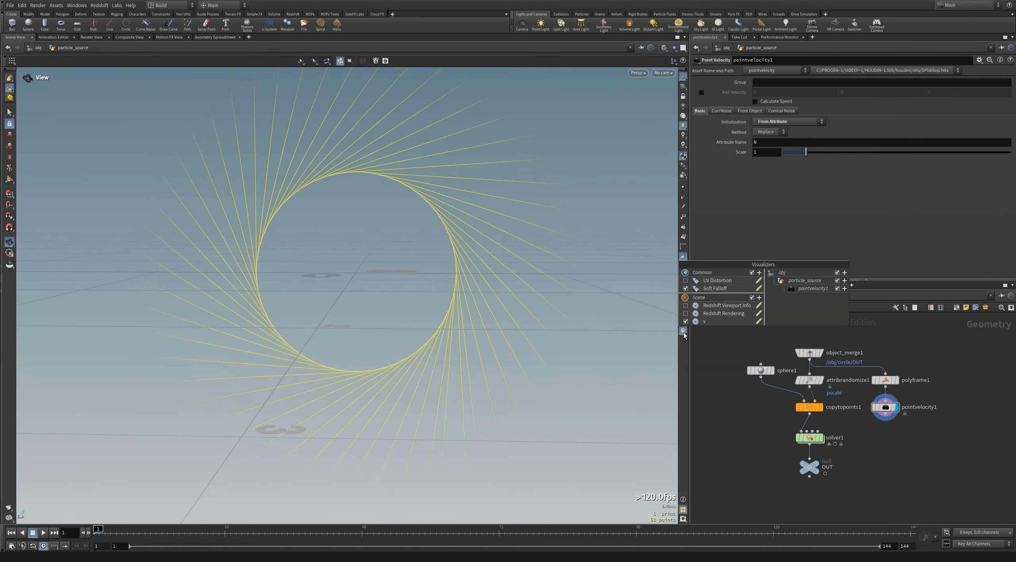
pyautogui.click(685, 322)
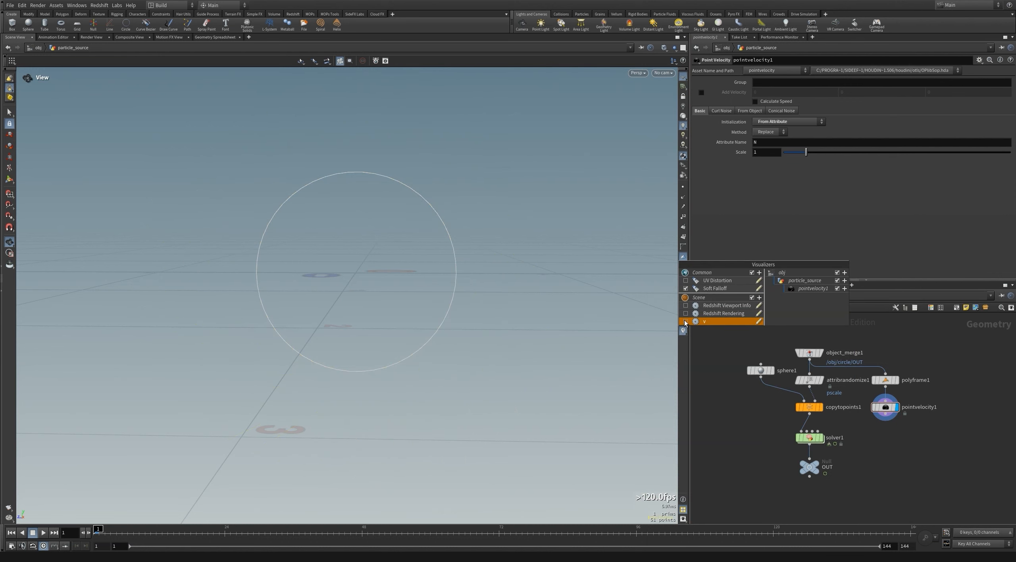
pyautogui.click(685, 322)
pyautogui.click(683, 332)
pyautogui.click(683, 332)
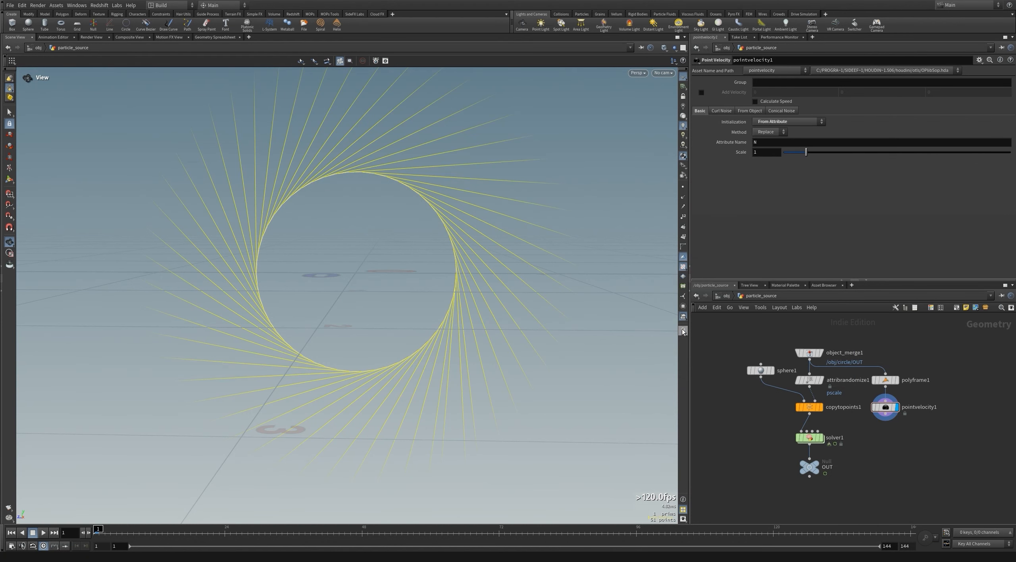
# Display OUT and insert an Attribute Transfer node between solver1 and OUT, with pointvelocity1 as its second input.
pyautogui.click(824, 452)
pyautogui.click(789, 468)
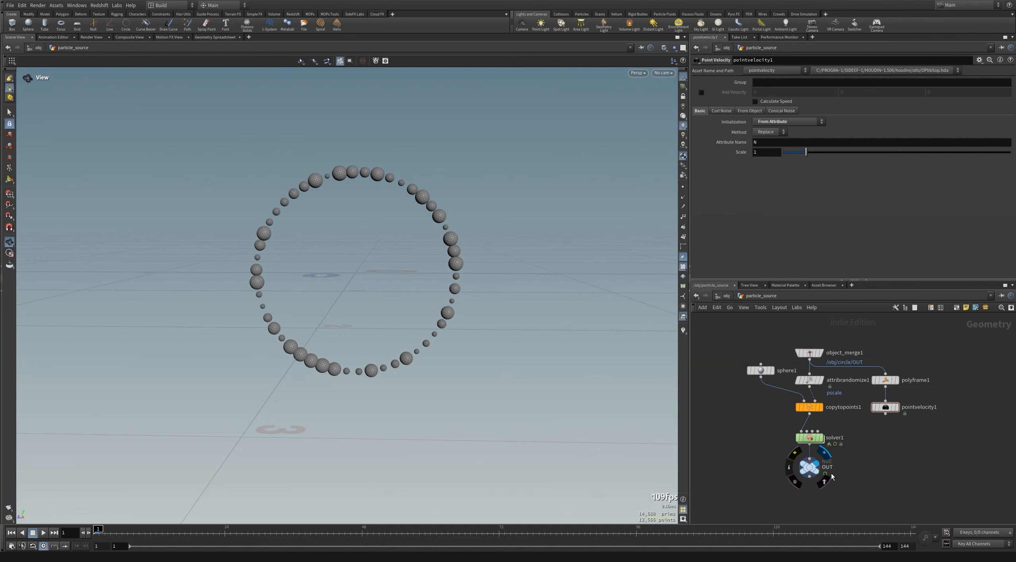
pyautogui.scroll(-2, 865, 462)
pyautogui.moveTo(809, 423); pyautogui.dragTo(808, 447)
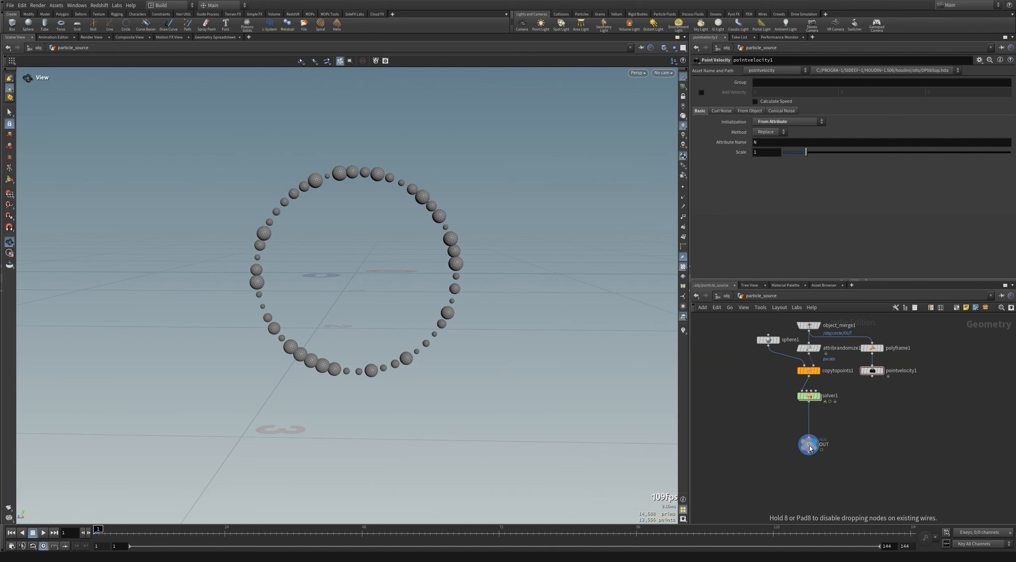
pyautogui.press('Tab')
pyautogui.write('a')
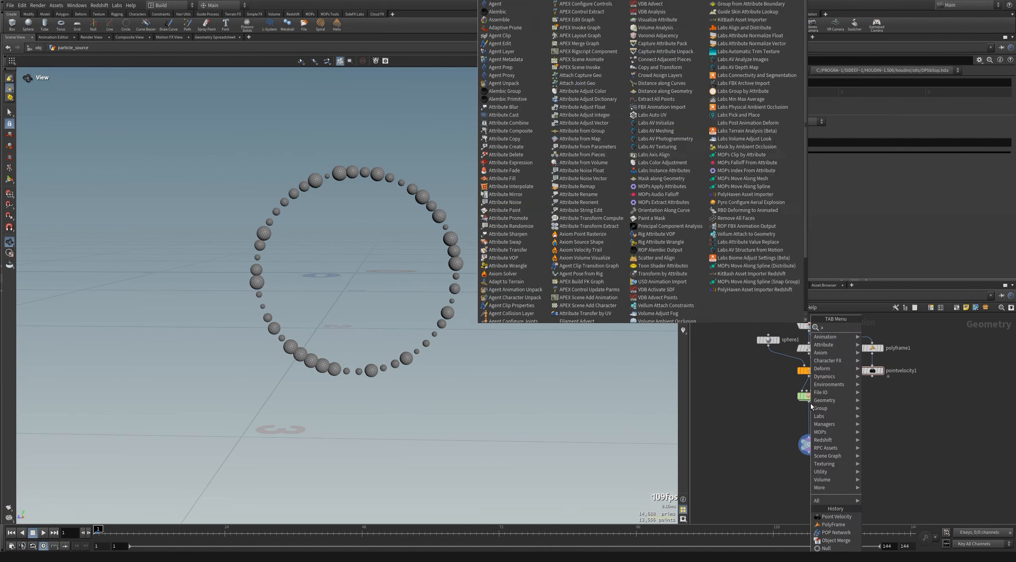
pyautogui.write('ttr trans')
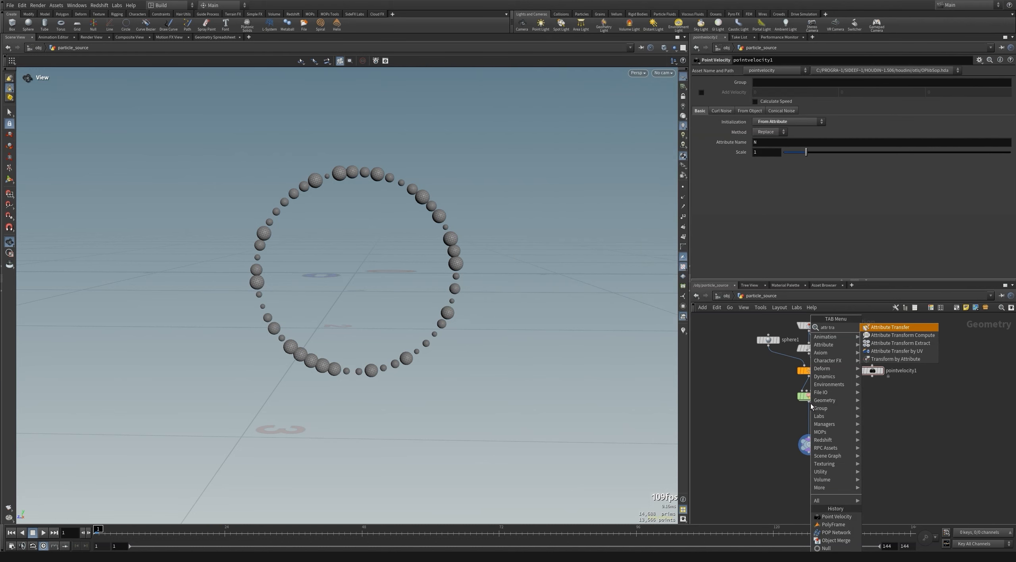
pyautogui.press('Return')
pyautogui.moveTo(872, 375); pyautogui.dragTo(814, 413)
# Limit the transferred point attributes to v, and compare the velocity vectors with attribtransfer1 bypassed and active.
pyautogui.click(1008, 155)
pyautogui.click(994, 180)
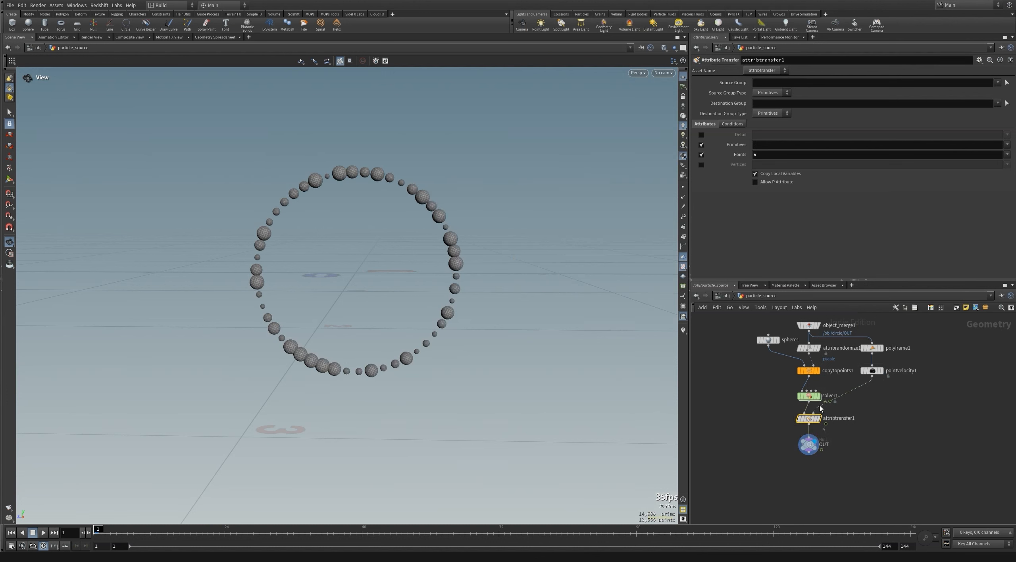
pyautogui.click(682, 329)
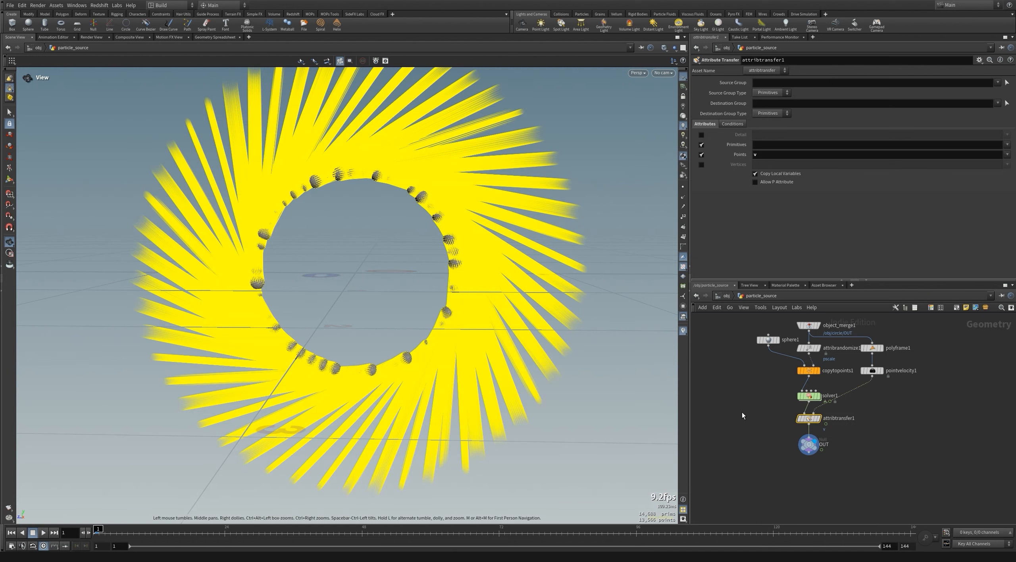
pyautogui.click(795, 412)
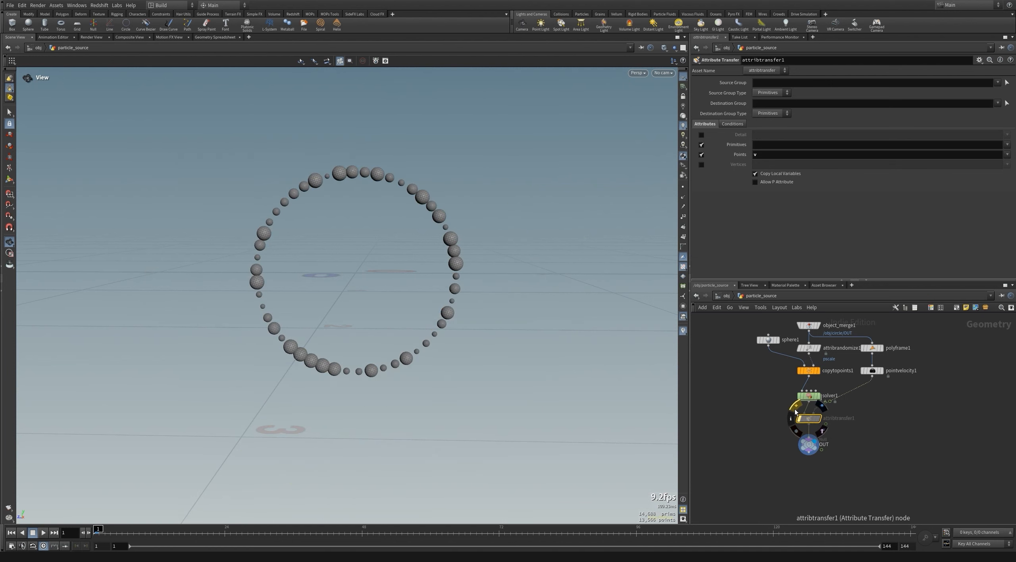
pyautogui.click(796, 412)
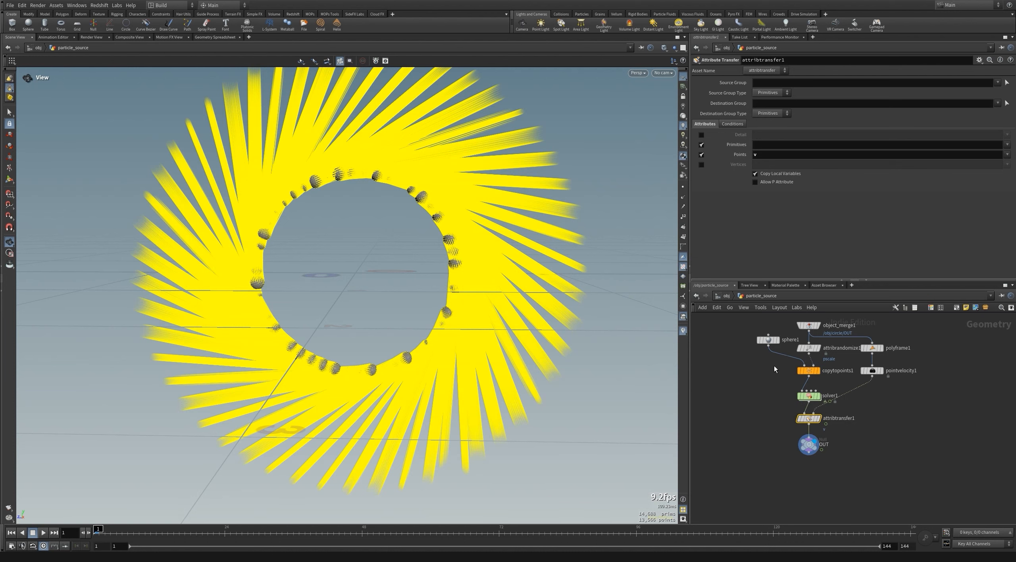
# Add curl noise to pointvelocity1 with a scale of 0.1.
pyautogui.click(872, 370)
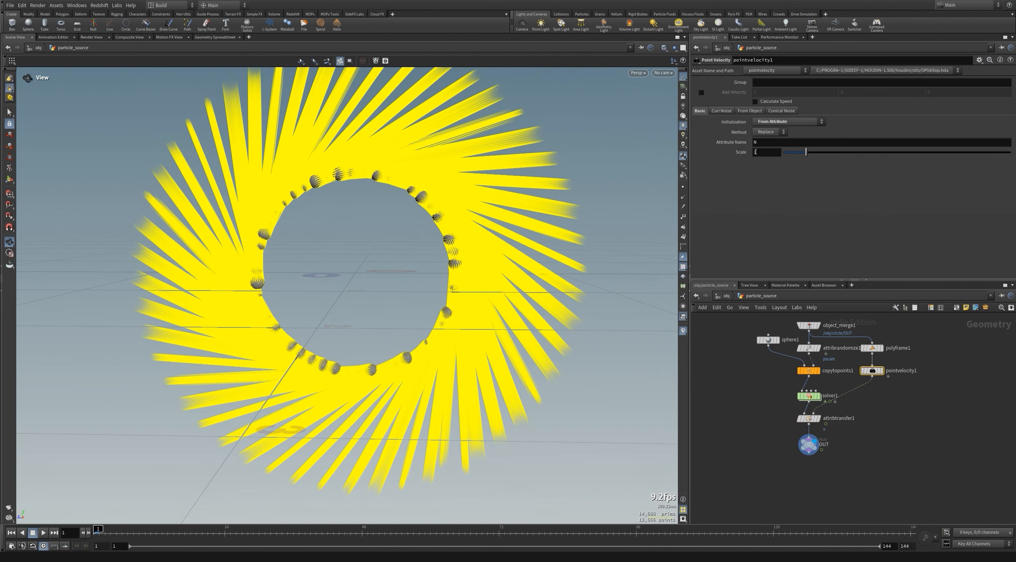
pyautogui.click(730, 112)
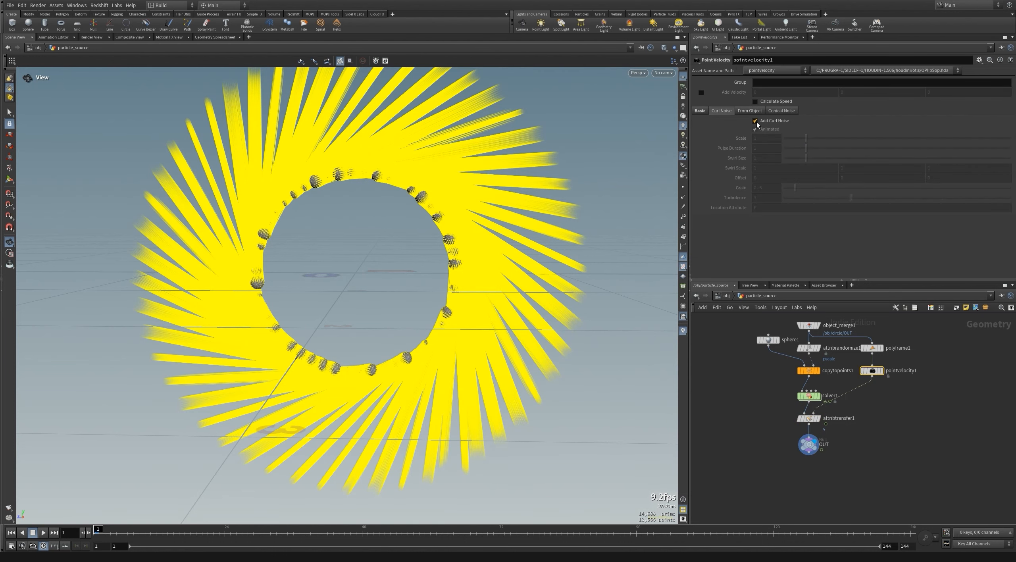
pyautogui.click(755, 120)
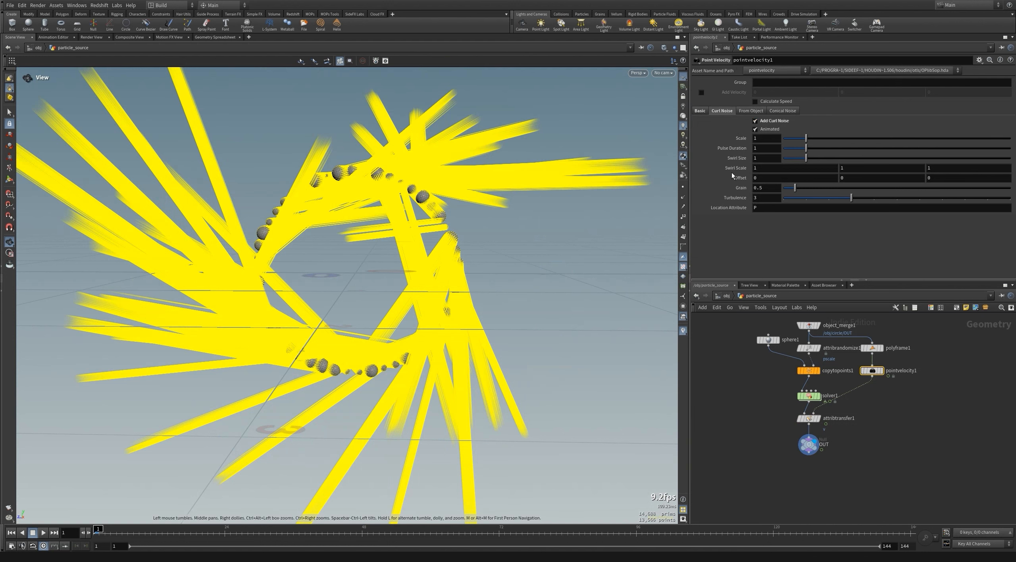
pyautogui.click(753, 138)
pyautogui.write('0.1')
pyautogui.press('Return')
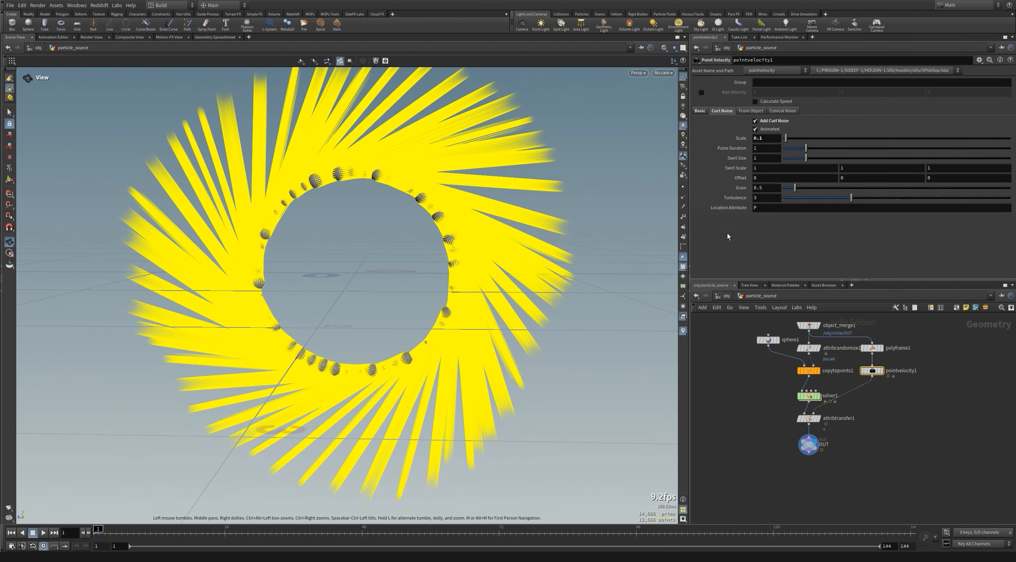
pyautogui.click(703, 111)
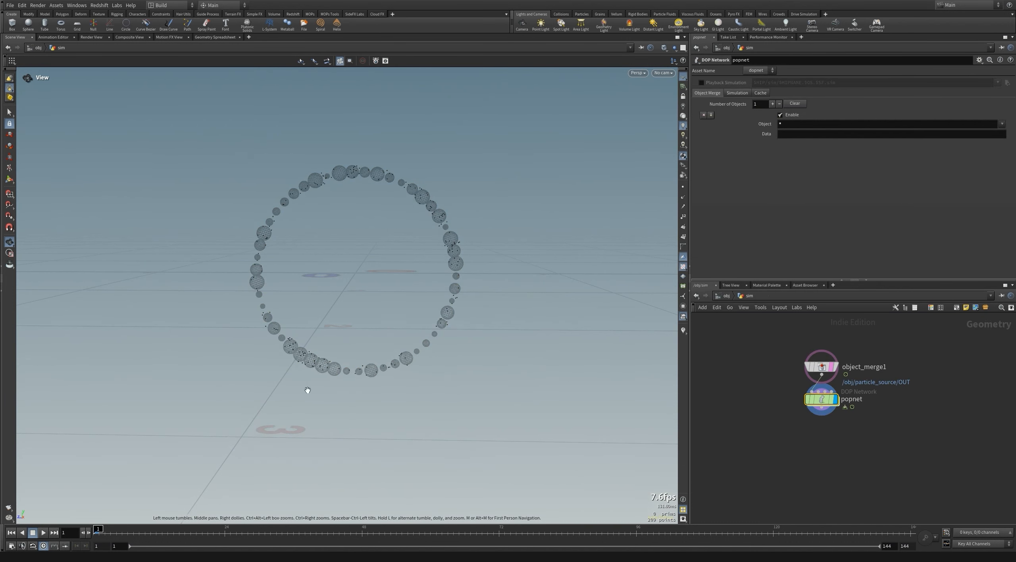
# Play the popnet particle simulation, view the whole spread of particles, and return to the first frame.
pyautogui.click(44, 532)
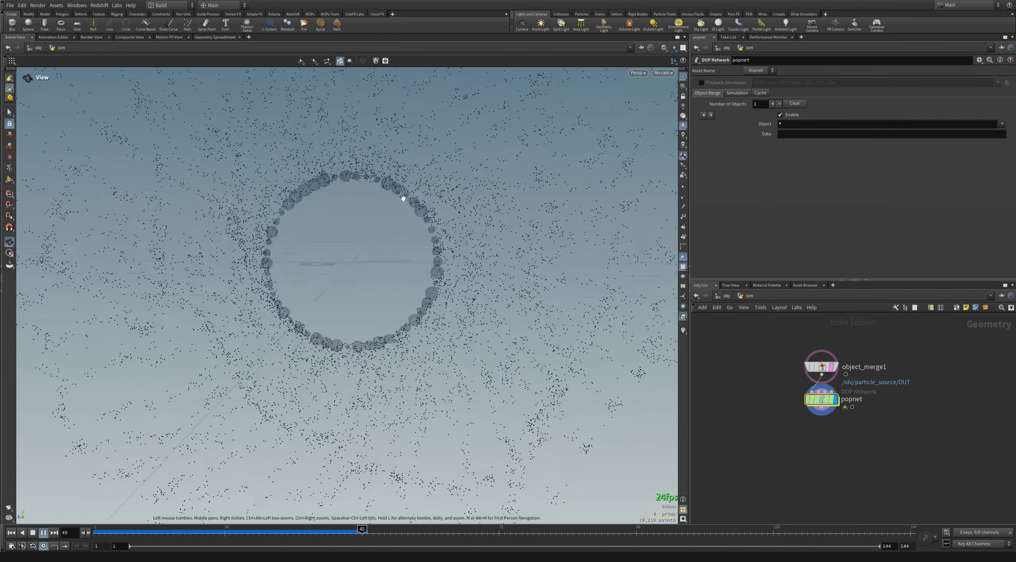
pyautogui.scroll(-5, 403, 197)
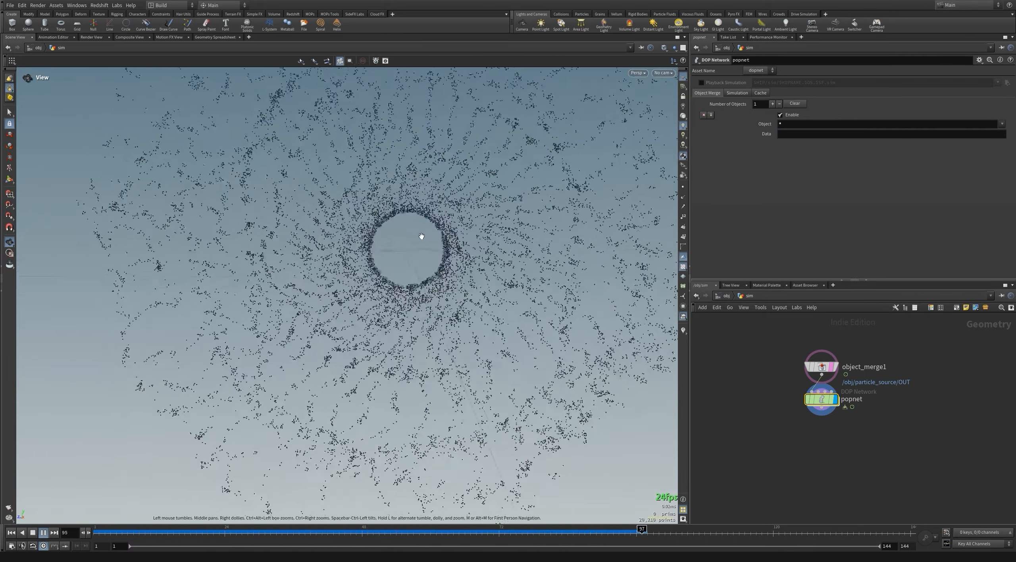
pyautogui.moveTo(421, 237); pyautogui.dragTo(382, 260, button='middle')
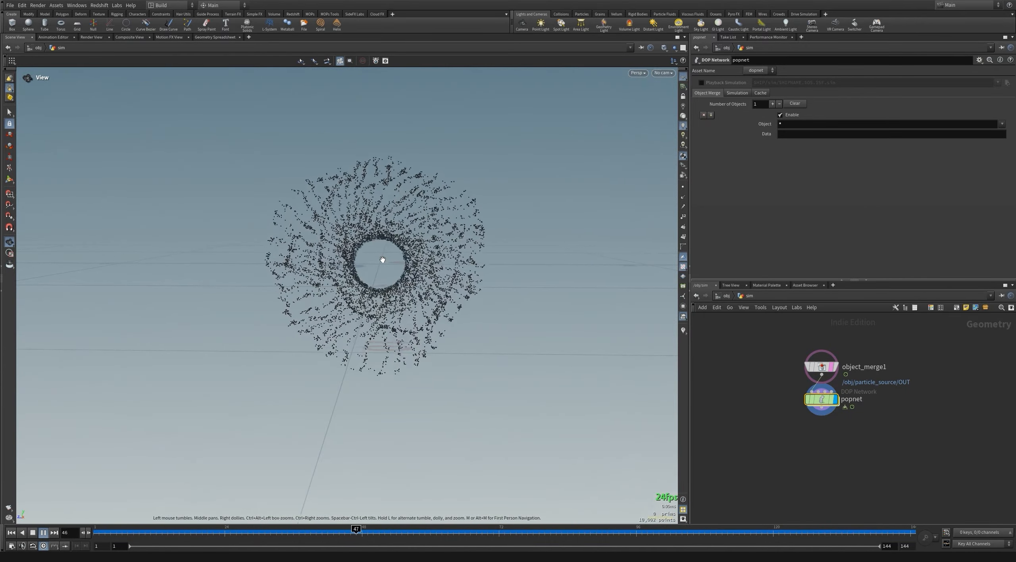
pyautogui.click(11, 532)
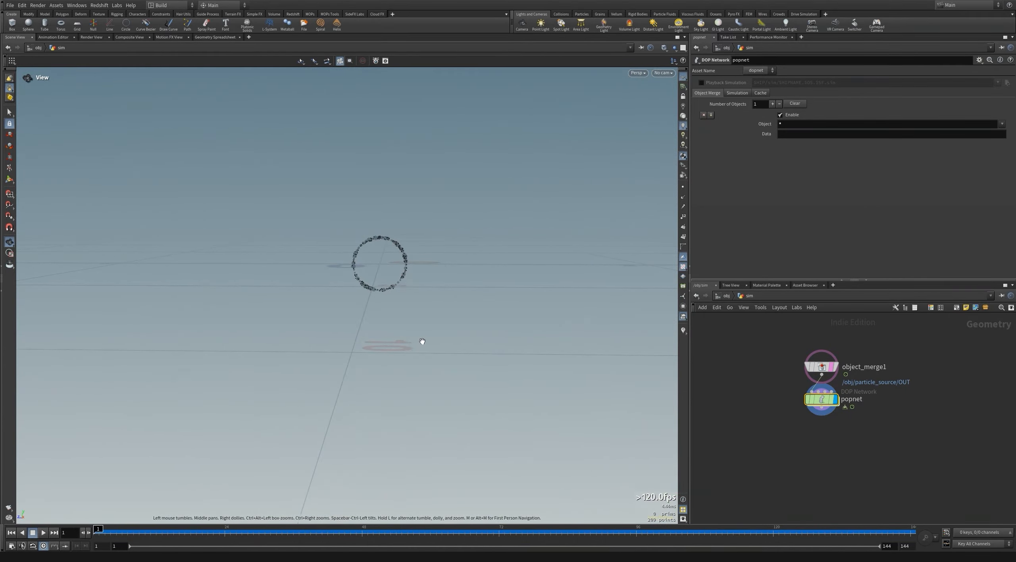
# Set the From Attribute velocity scale of pointvelocity1 in particle_source to 10.
pyautogui.click(726, 295)
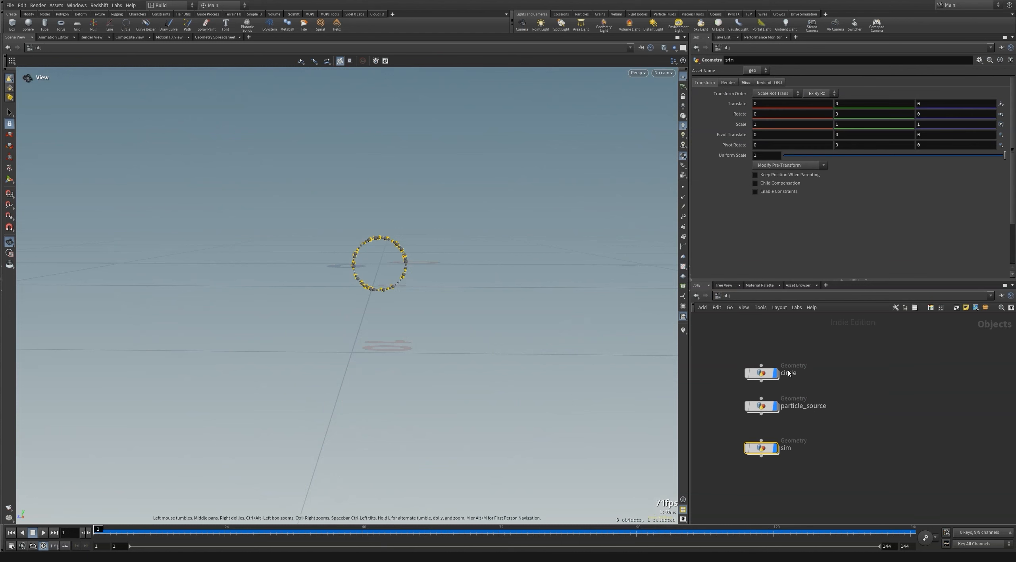
pyautogui.doubleClick(761, 407)
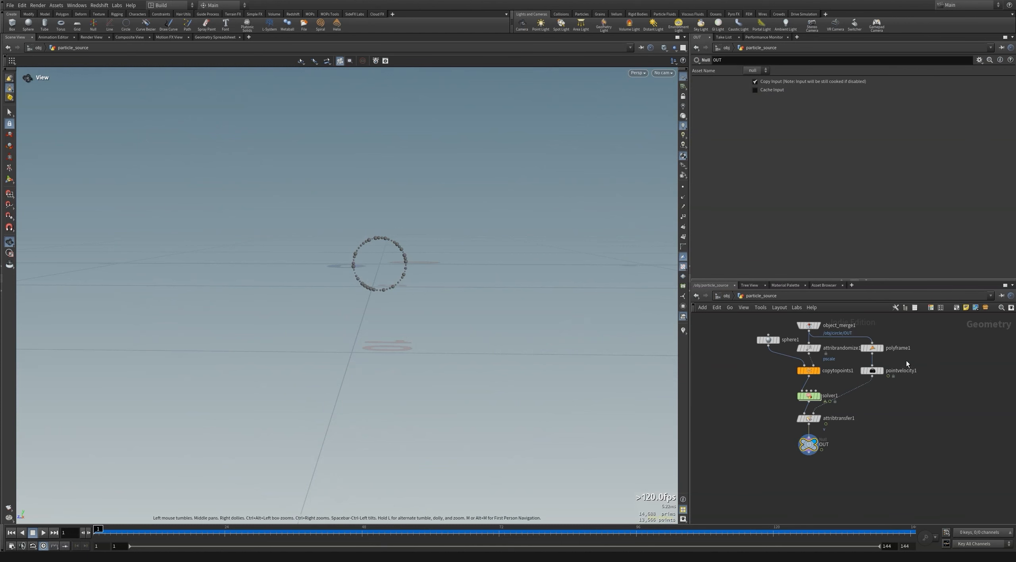
pyautogui.click(872, 370)
pyautogui.click(766, 153)
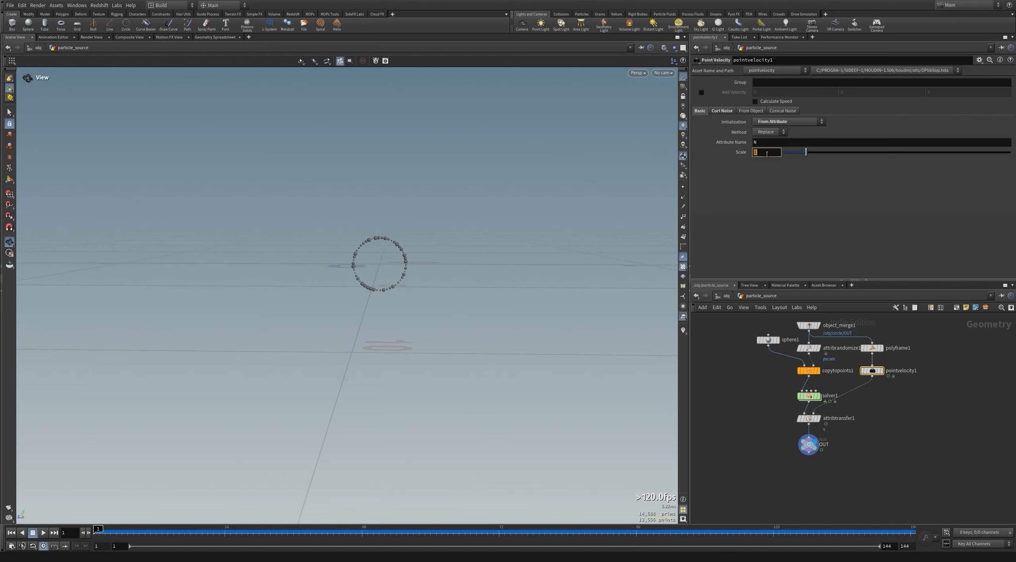
pyautogui.write('10')
pyautogui.press('Return')
# Replay the faster particle simulation from the object level and rewind it to the first frame.
pyautogui.click(727, 295)
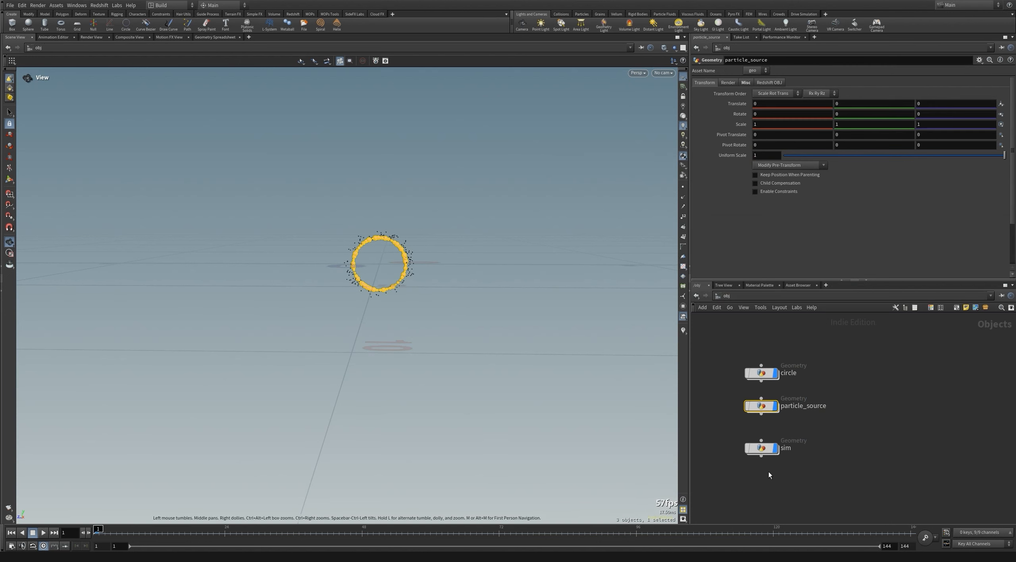
pyautogui.click(764, 450)
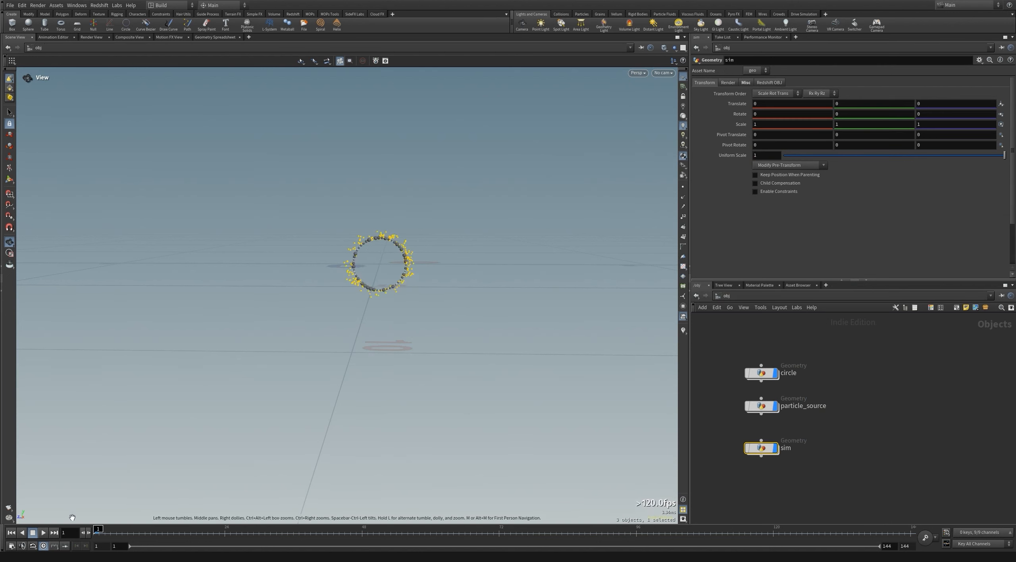
pyautogui.click(44, 532)
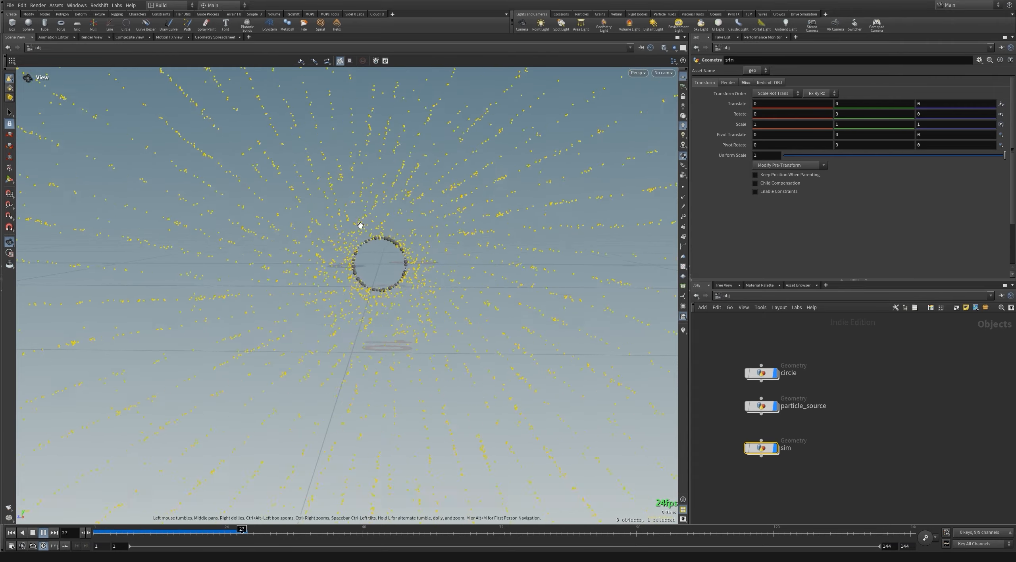
pyautogui.moveTo(365, 236); pyautogui.dragTo(376, 240)
pyautogui.click(723, 356)
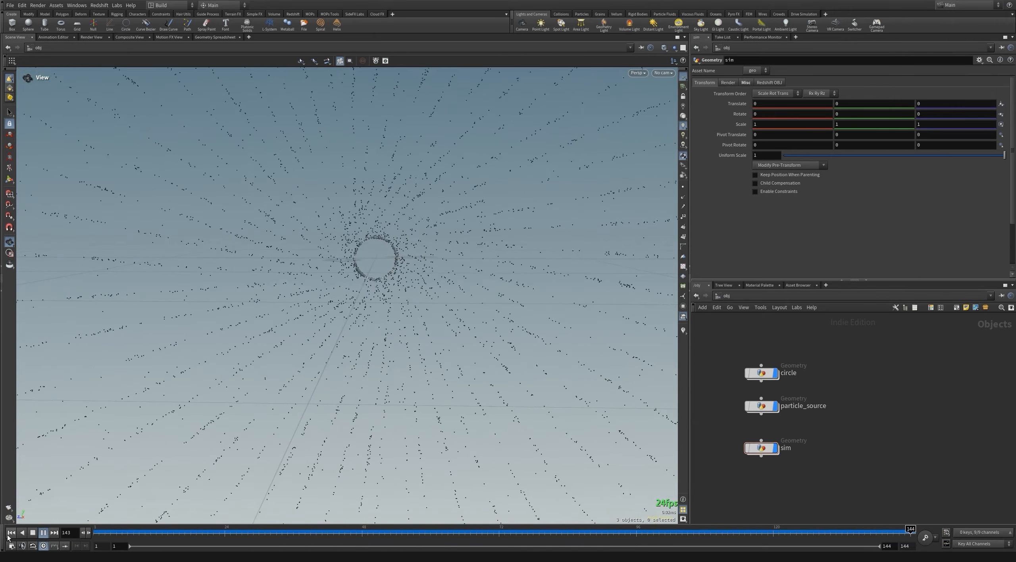
pyautogui.click(11, 533)
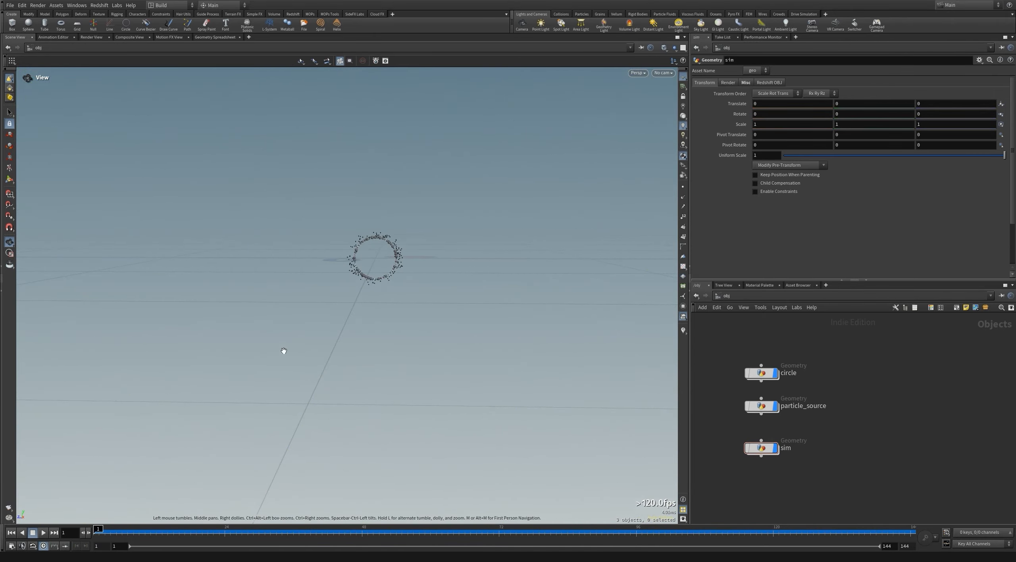
pyautogui.moveTo(785, 450); pyautogui.dragTo(784, 445)
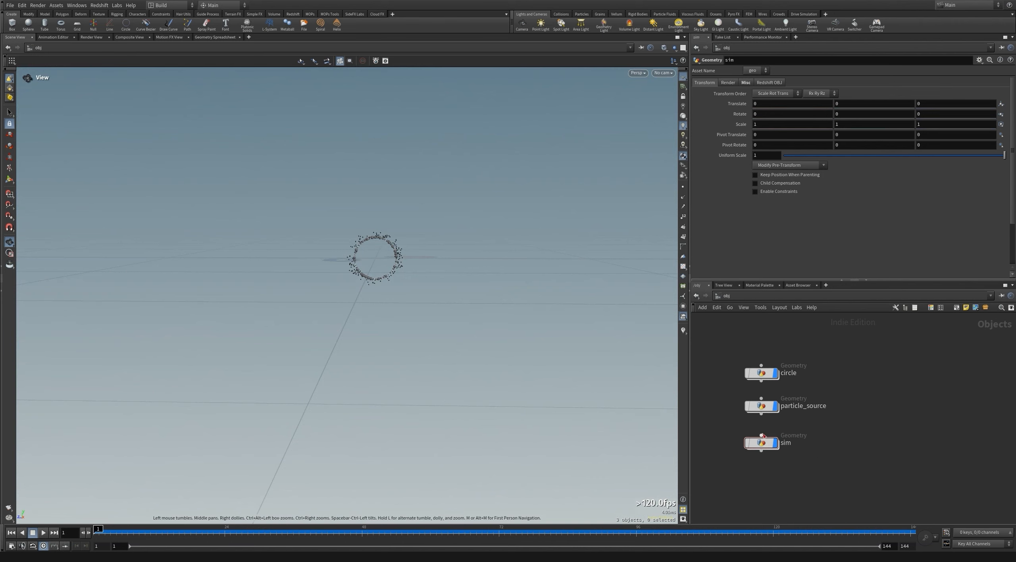
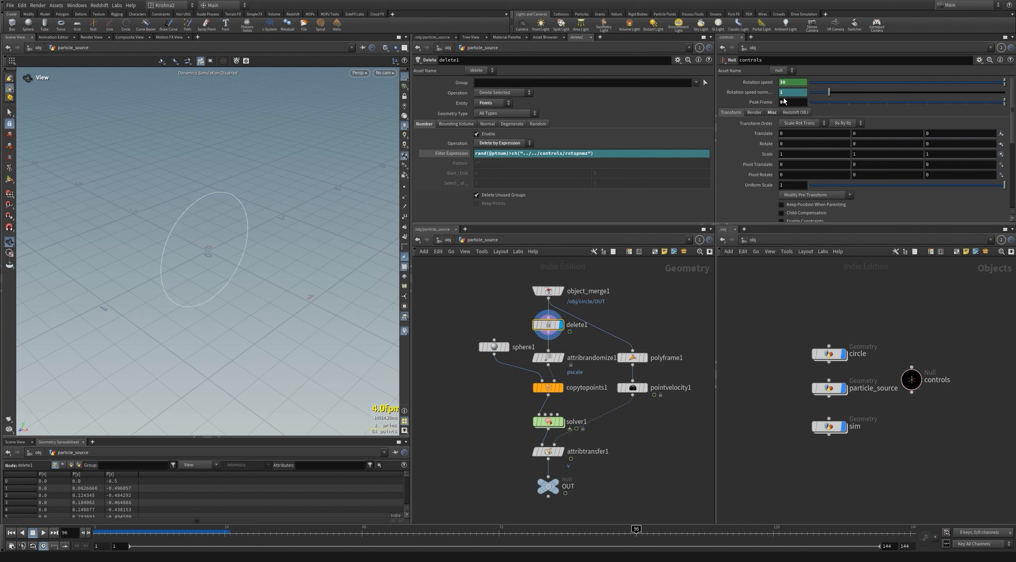
# Show the circle's points left by delete1 and scrub the timeline from frame 96 back to frame 1.
pyautogui.moveTo(206, 233); pyautogui.dragTo(181, 238)
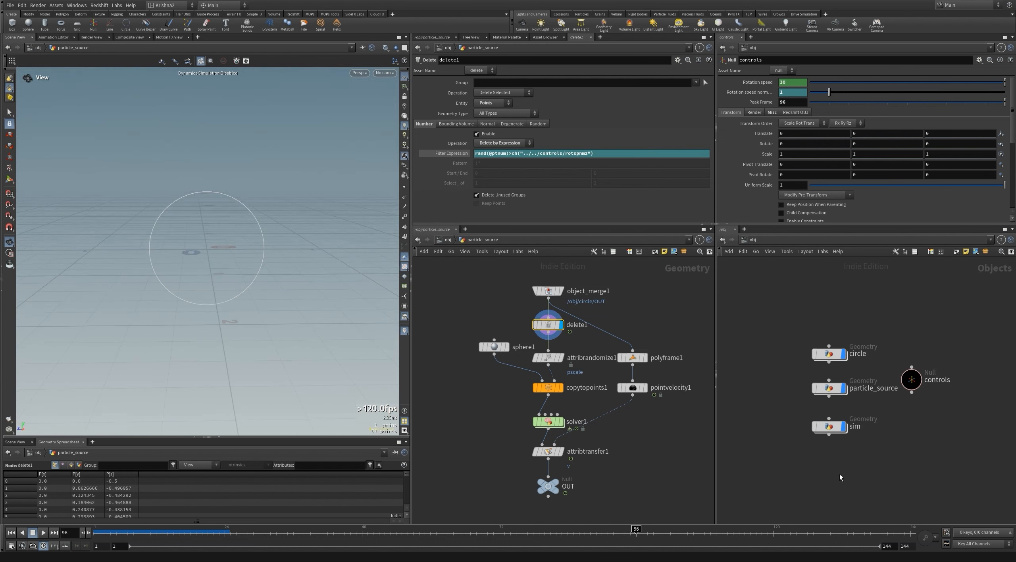
pyautogui.click(404, 187)
pyautogui.moveTo(102, 540)
pyautogui.mouseDown()
pyautogui.moveTo(95, 534)
pyautogui.moveTo(705, 540)
pyautogui.moveTo(98, 534)
pyautogui.mouseUp()
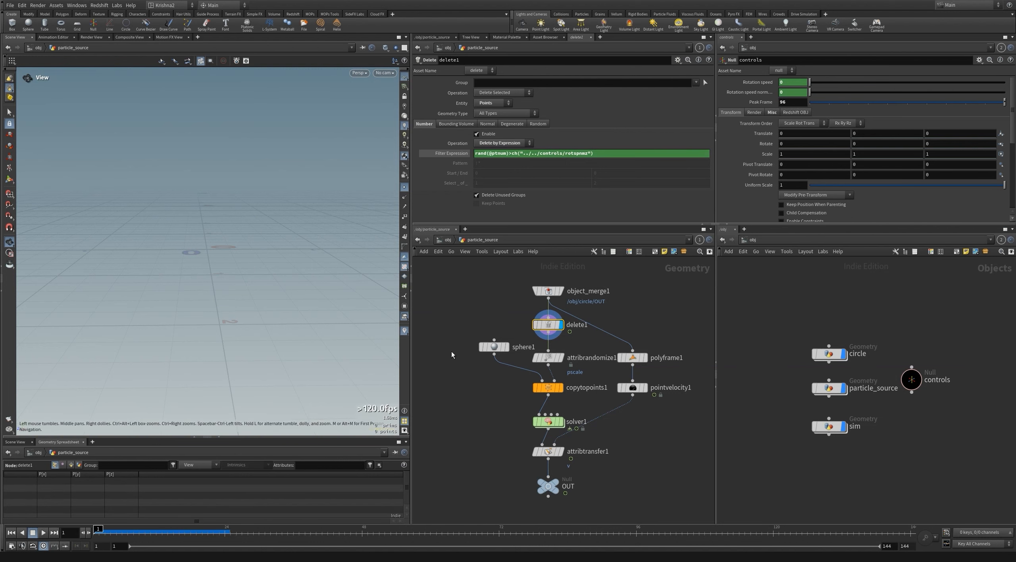
# Show the outputs of copytopoints1 and OUT, play the timeline and check the viewport visualizers.
pyautogui.click(548, 387)
pyautogui.moveTo(594, 473); pyautogui.dragTo(557, 460, button='middle')
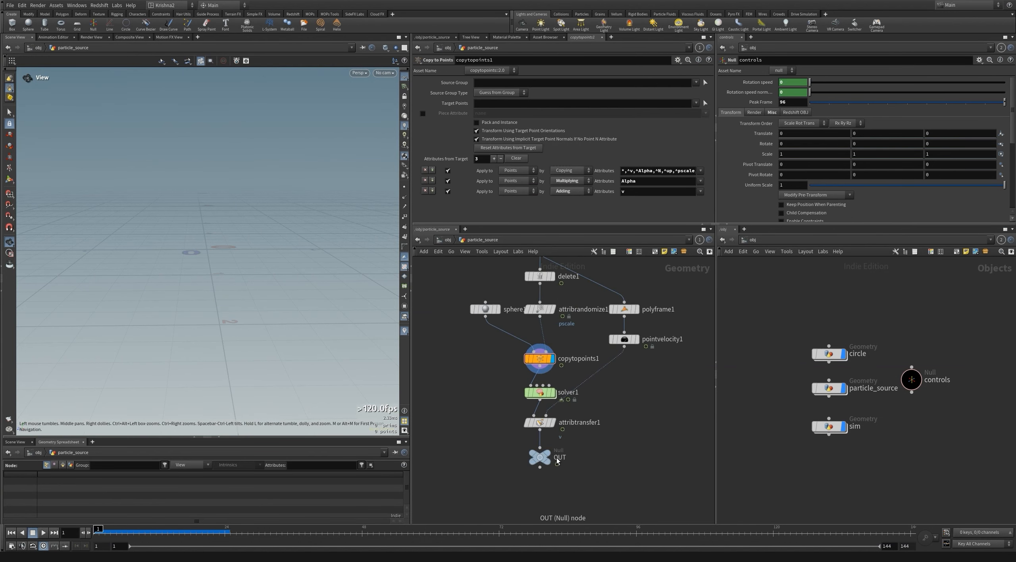
pyautogui.click(556, 458)
pyautogui.click(540, 457)
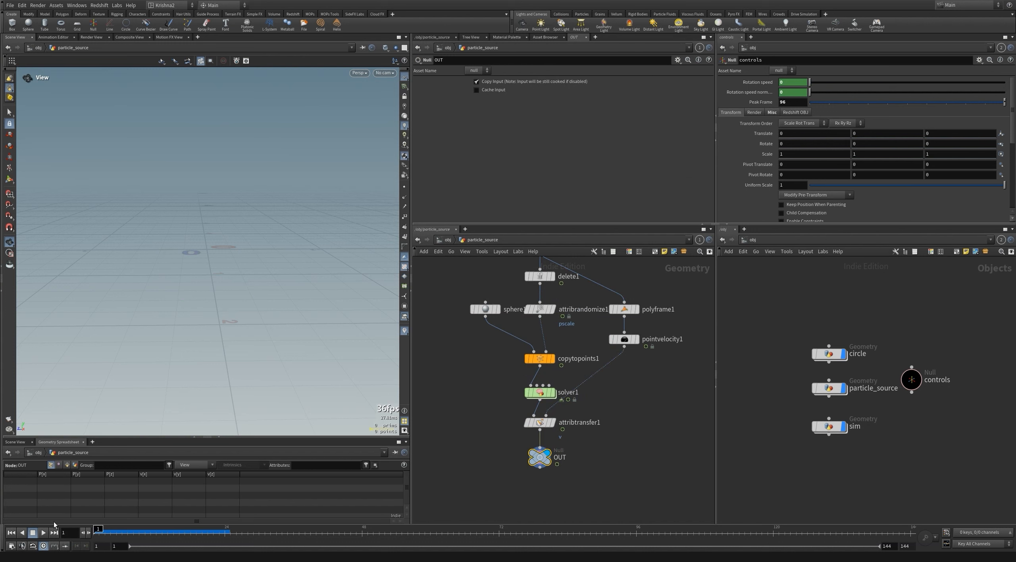
pyautogui.click(44, 533)
pyautogui.click(404, 331)
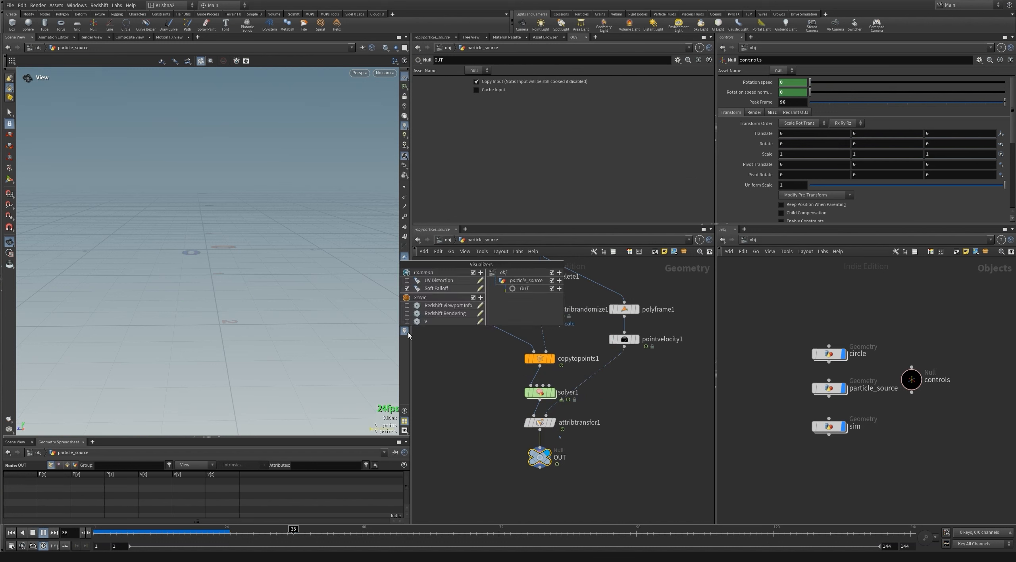
pyautogui.click(13, 534)
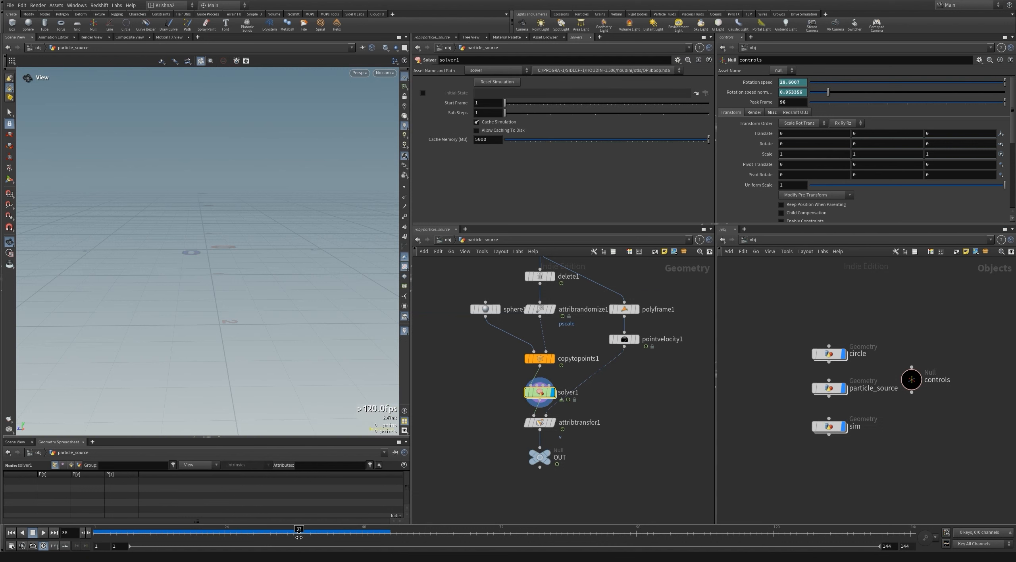
# Scrub the solver1 output to frame 42, inspect the network inside solver1 and return to the first frame.
pyautogui.moveTo(299, 539); pyautogui.dragTo(326, 540)
pyautogui.click(539, 360)
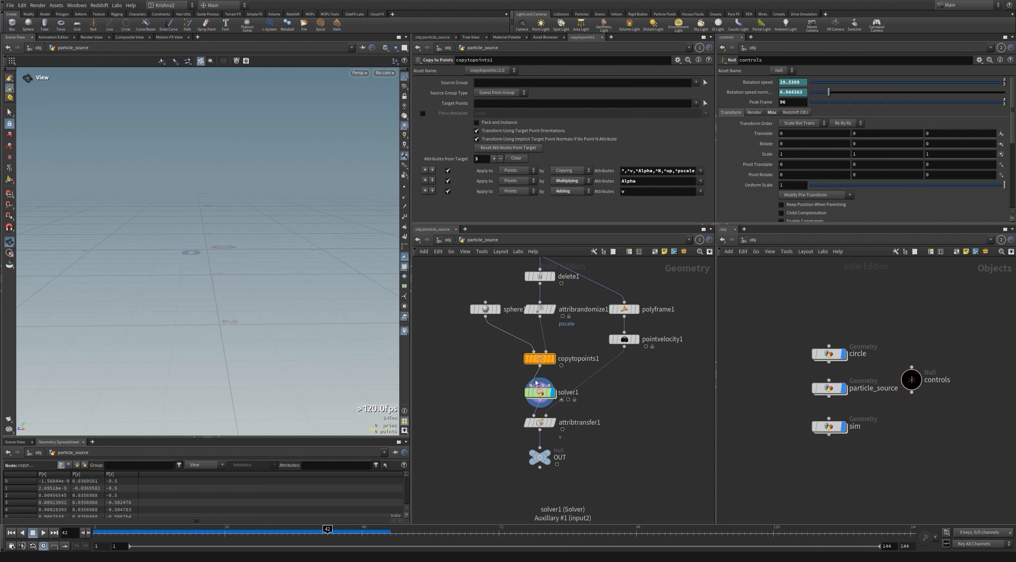
pyautogui.doubleClick(534, 393)
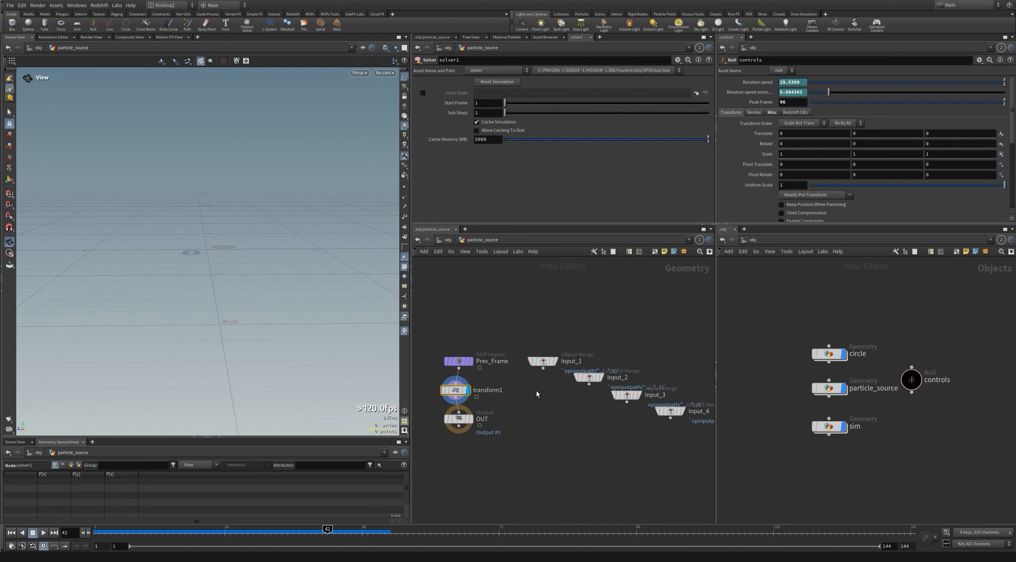
pyautogui.click(417, 240)
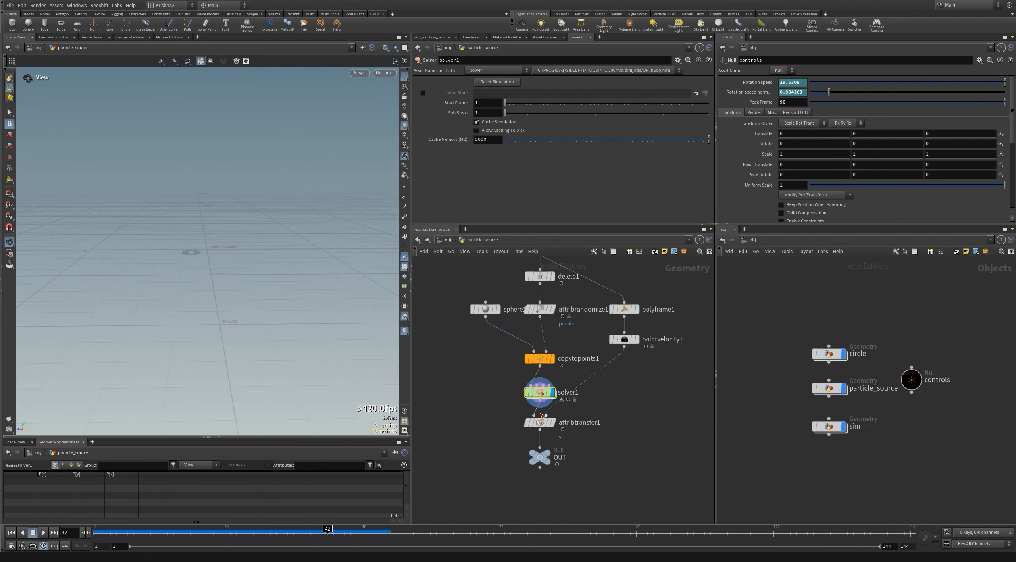
pyautogui.click(17, 533)
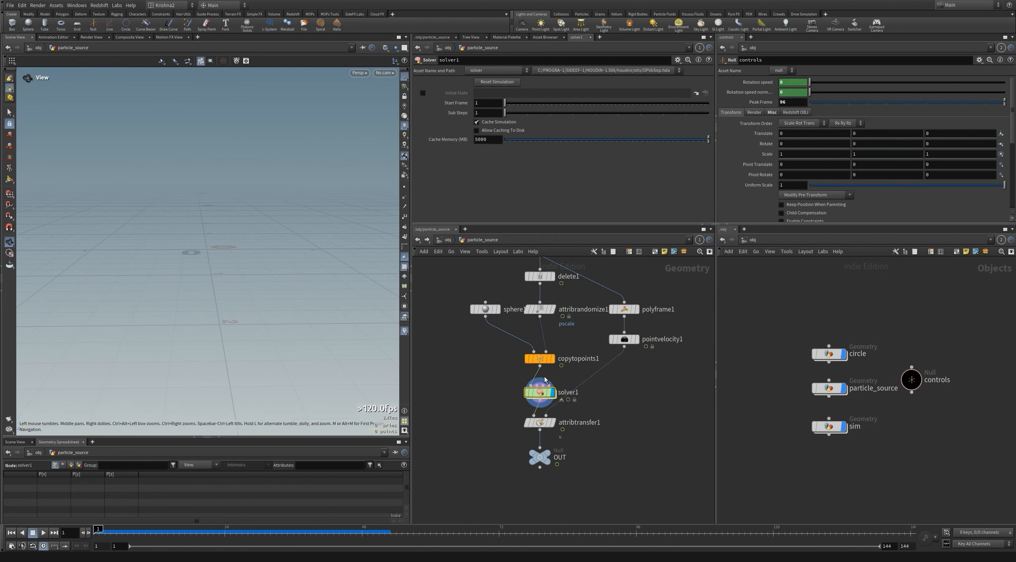
# Insert a Time Shift node between copytopoints1 and solver1.
pyautogui.press('Tab')
pyautogui.write('times')
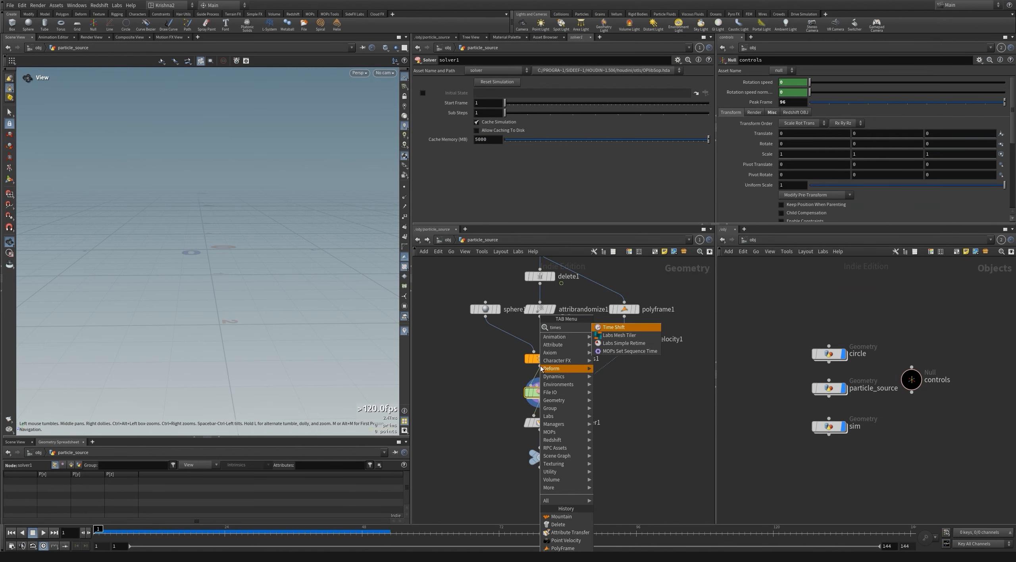
pyautogui.press('Return')
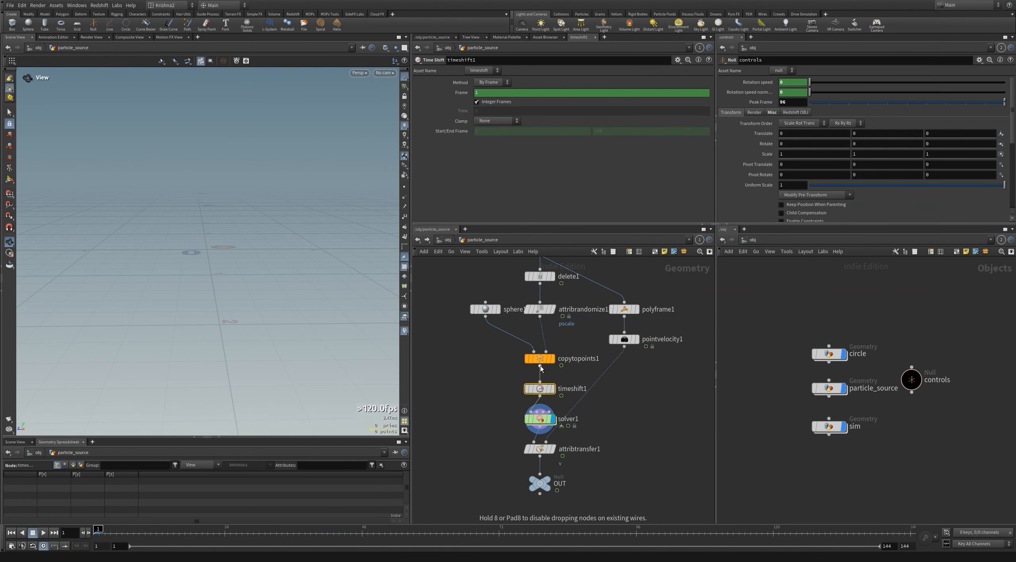
# Remove the Time Shift's default frame expression and link its Frame to the Peak Frame parameter of controls as a relative reference.
pyautogui.rightClick(738, 102)
pyautogui.click(751, 158)
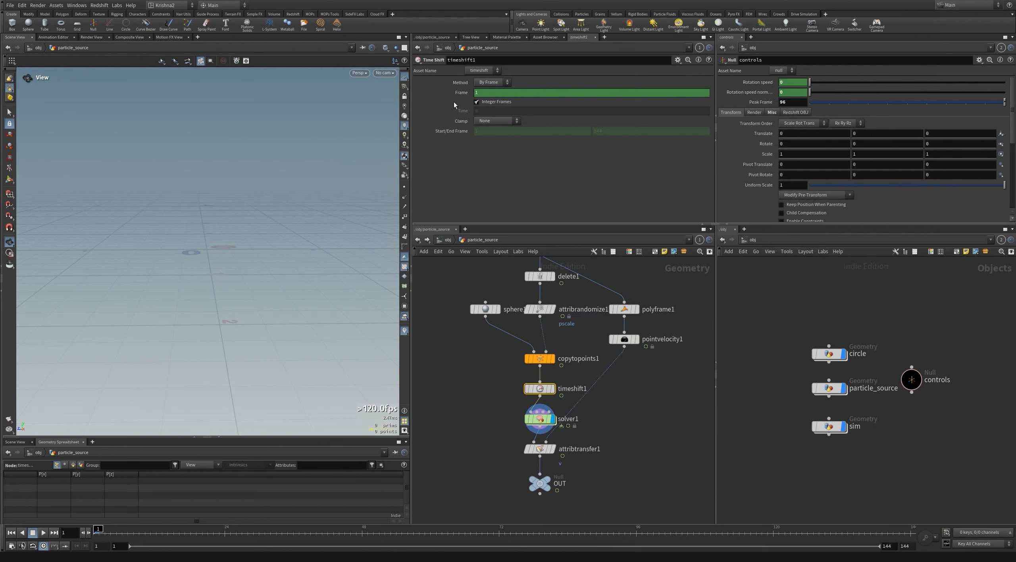
pyautogui.rightClick(453, 97)
pyautogui.click(479, 193)
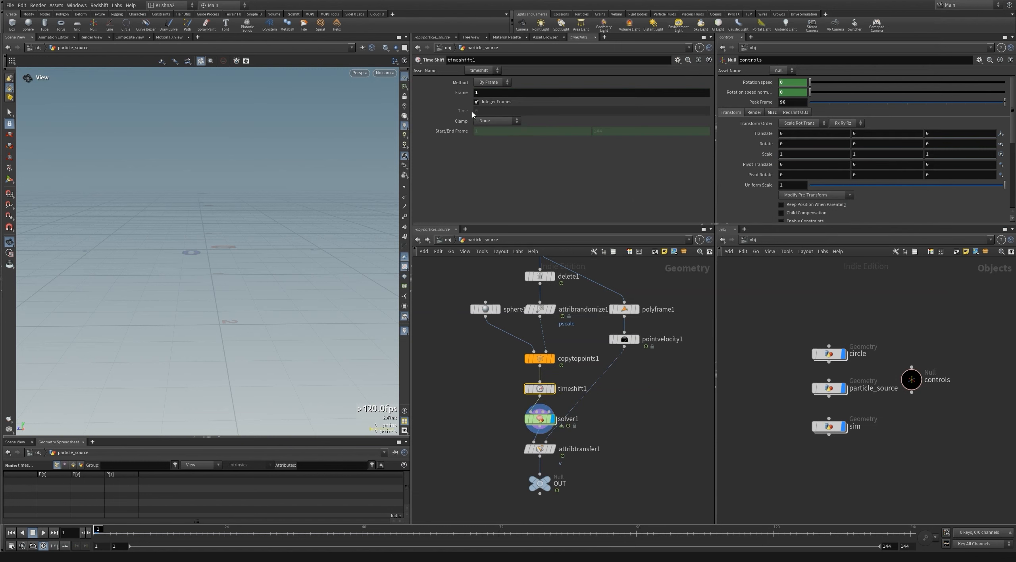
pyautogui.rightClick(467, 95)
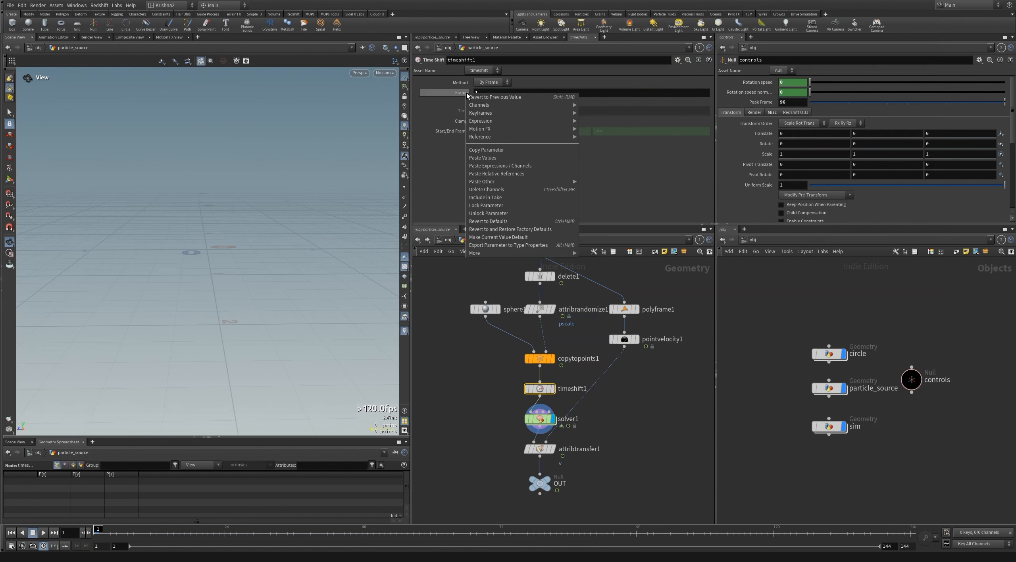
pyautogui.click(497, 173)
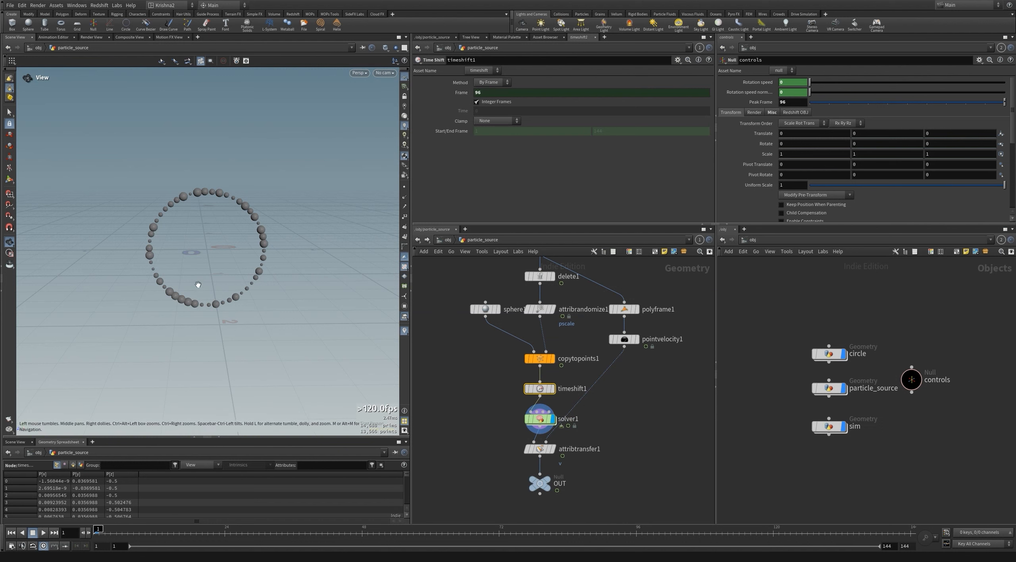
# Play the solver1 output with the time-shifted spheres and rewind to the first frame.
pyautogui.press('Down')
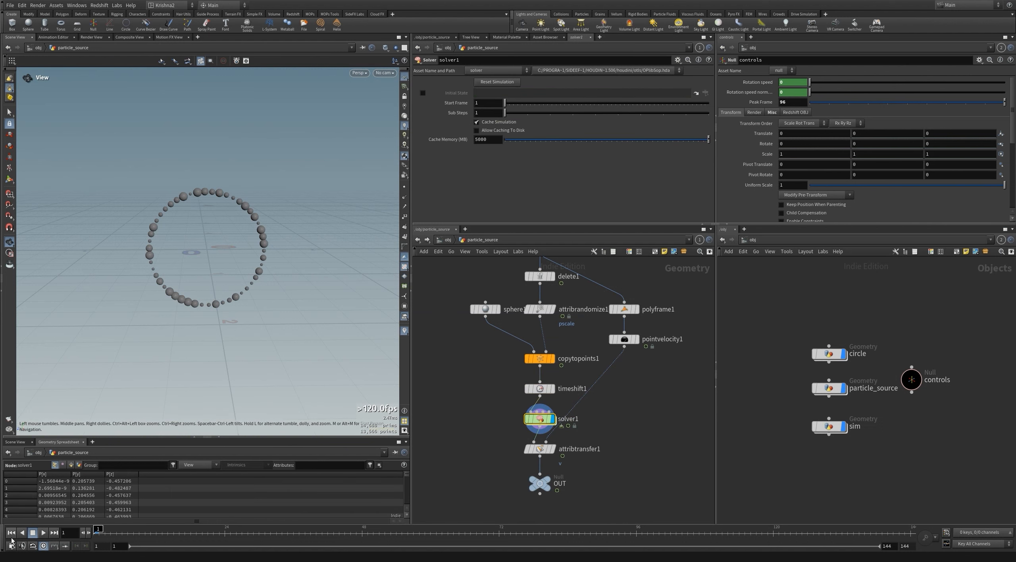
pyautogui.click(45, 533)
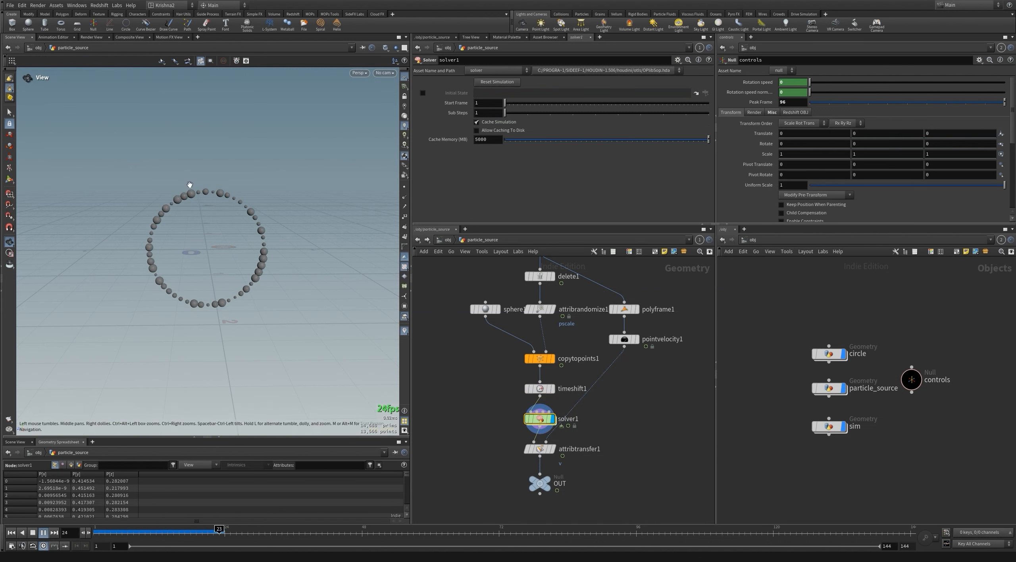
pyautogui.click(12, 533)
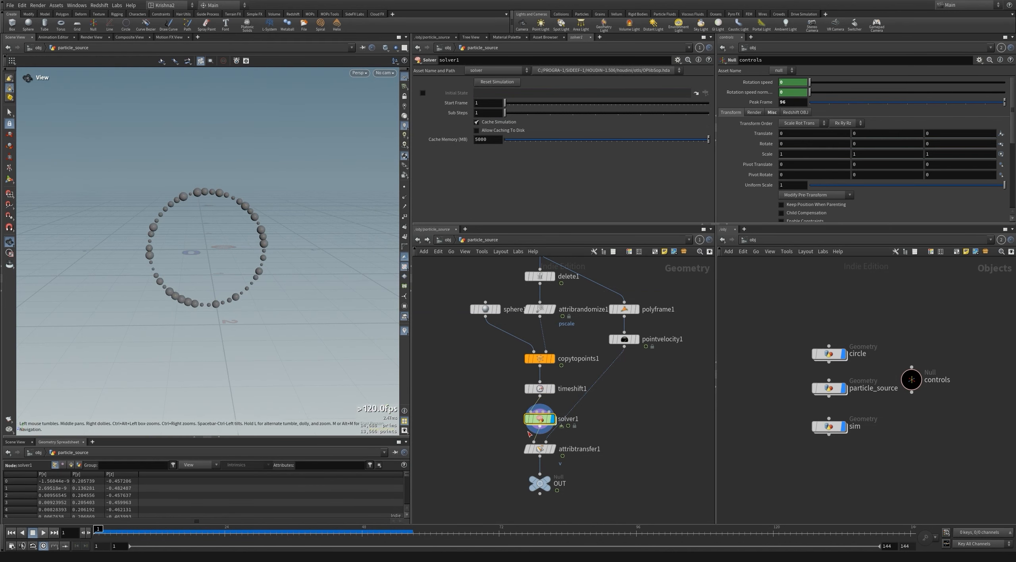
# Review the delete1 filter expression and its output near the first frame, then display the OUT result.
pyautogui.moveTo(579, 338); pyautogui.dragTo(574, 384, button='middle')
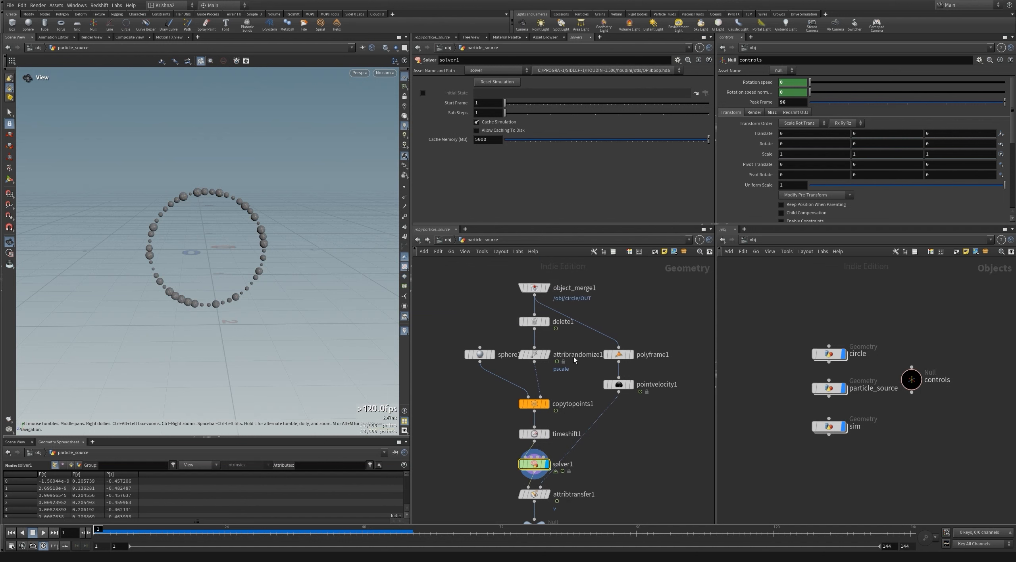
pyautogui.click(536, 323)
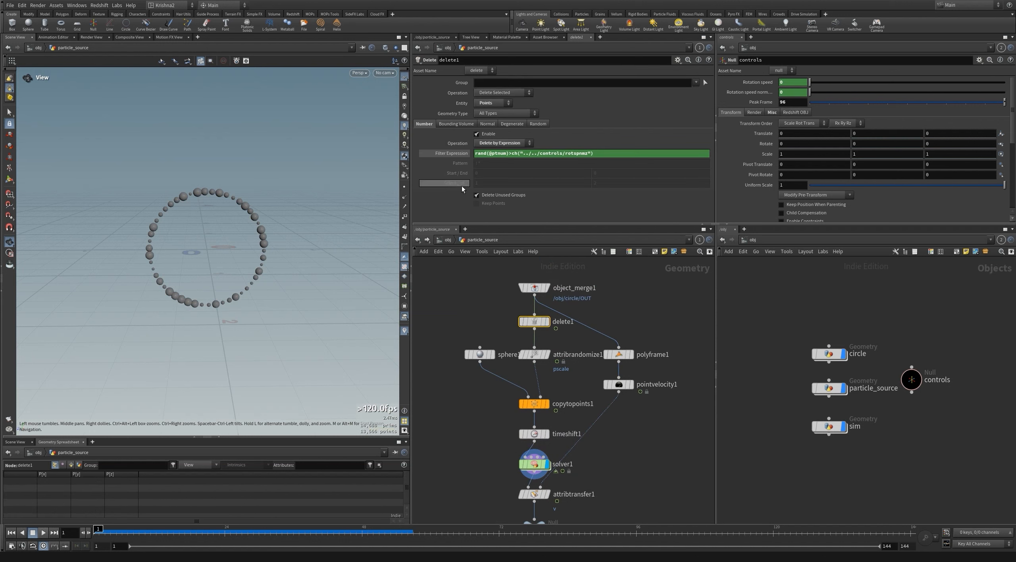
pyautogui.click(546, 321)
pyautogui.moveTo(98, 528); pyautogui.dragTo(58, 549)
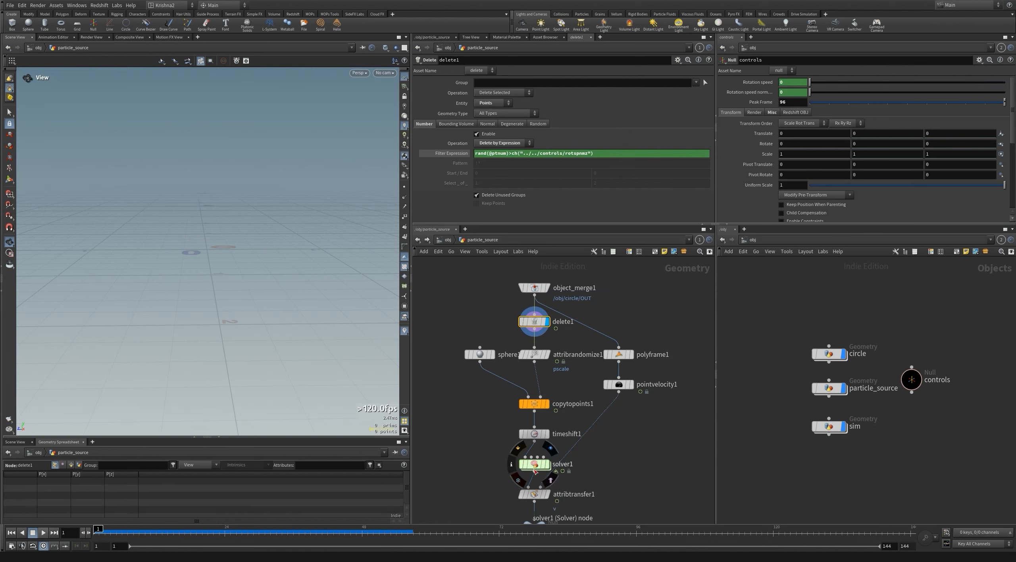
pyautogui.moveTo(597, 480); pyautogui.dragTo(595, 417, button='middle')
pyautogui.click(546, 453)
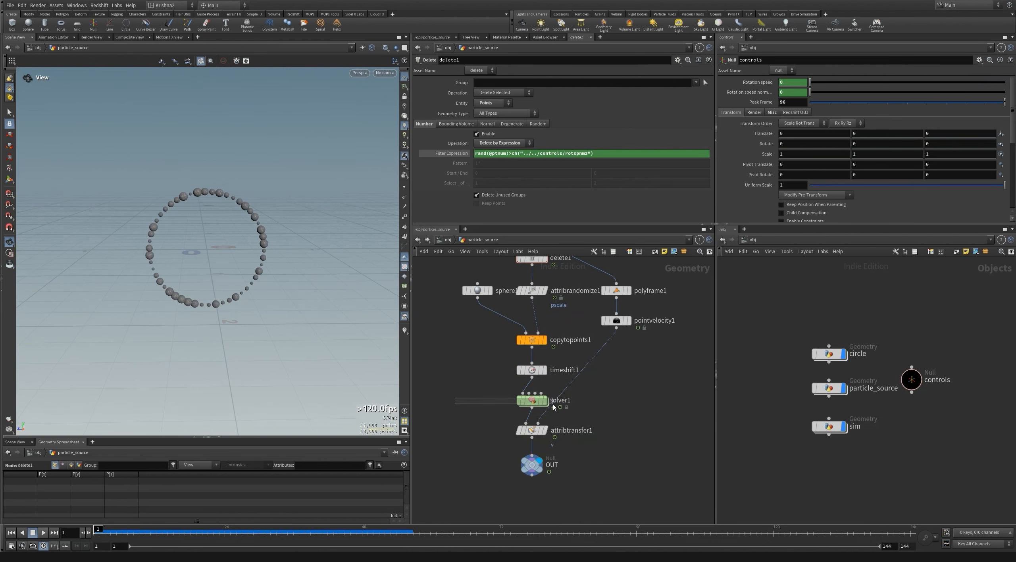
# Check timeshift1 and move attribtransfer1 with OUT aside to make room below solver1.
pyautogui.click(532, 400)
pyautogui.click(532, 371)
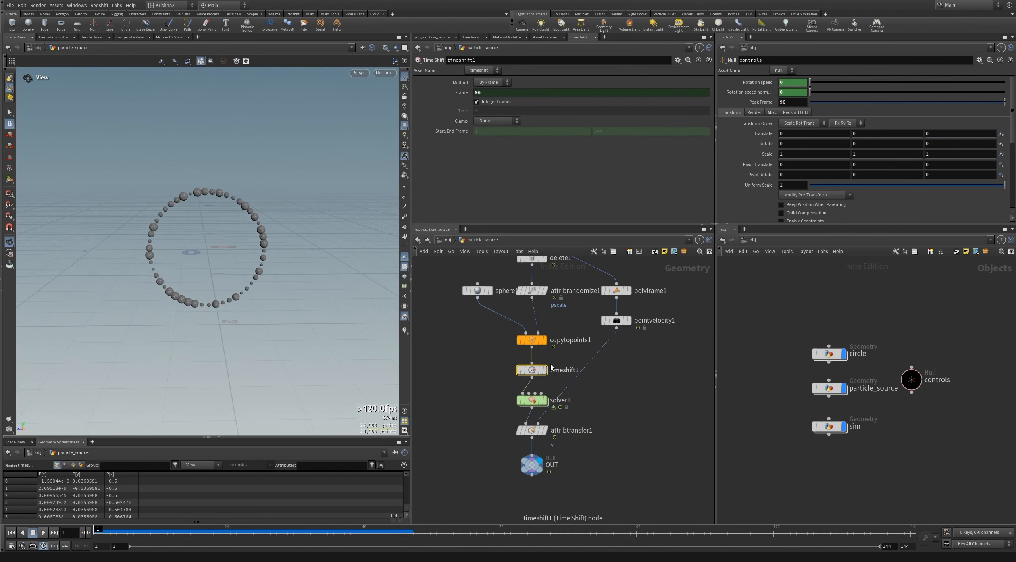
pyautogui.moveTo(528, 397); pyautogui.dragTo(521, 436, button='middle')
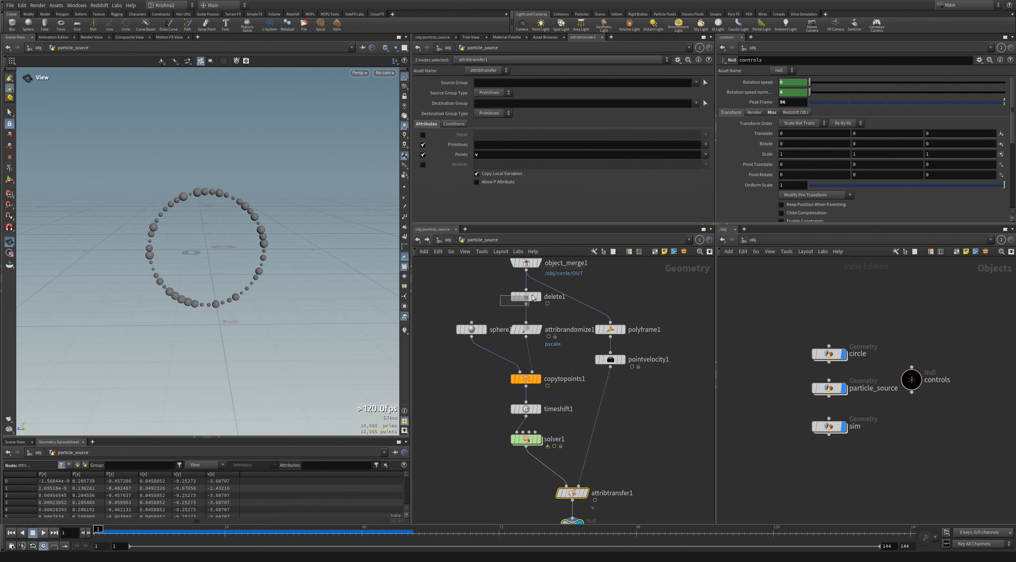
pyautogui.click(557, 294)
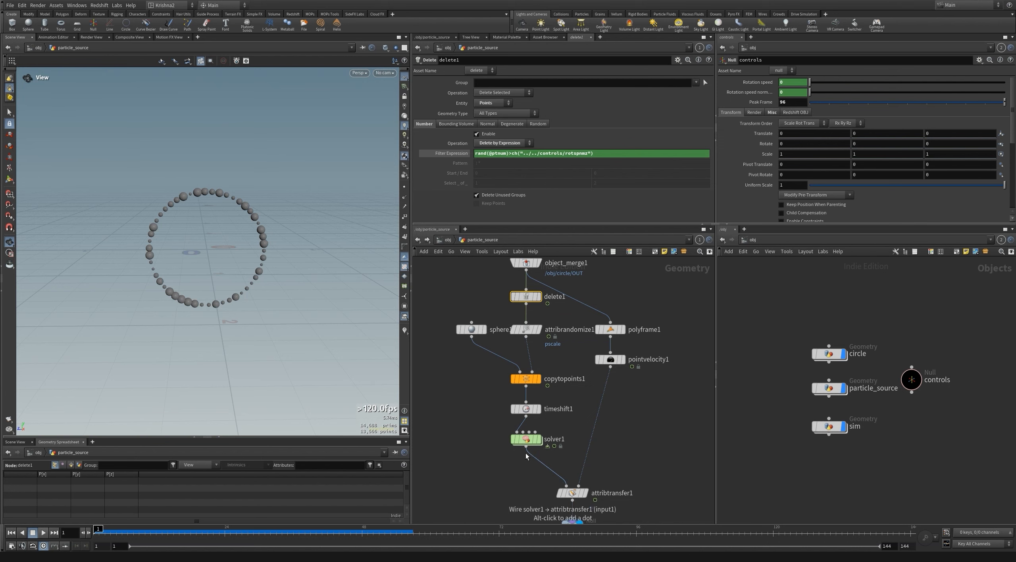
# Add a Point Wrangle below solver1, wiring copytopoints1 into its first input and solver1 into its second.
pyautogui.click(522, 479)
pyautogui.press('Tab')
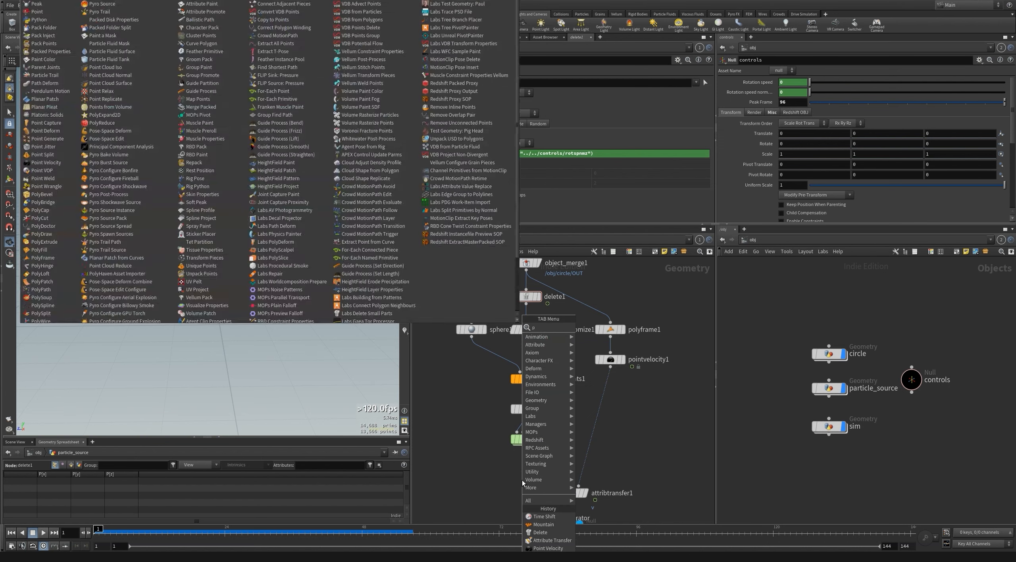
pyautogui.write('point w')
pyautogui.press('Down')
pyautogui.press('Return')
pyautogui.click(513, 471)
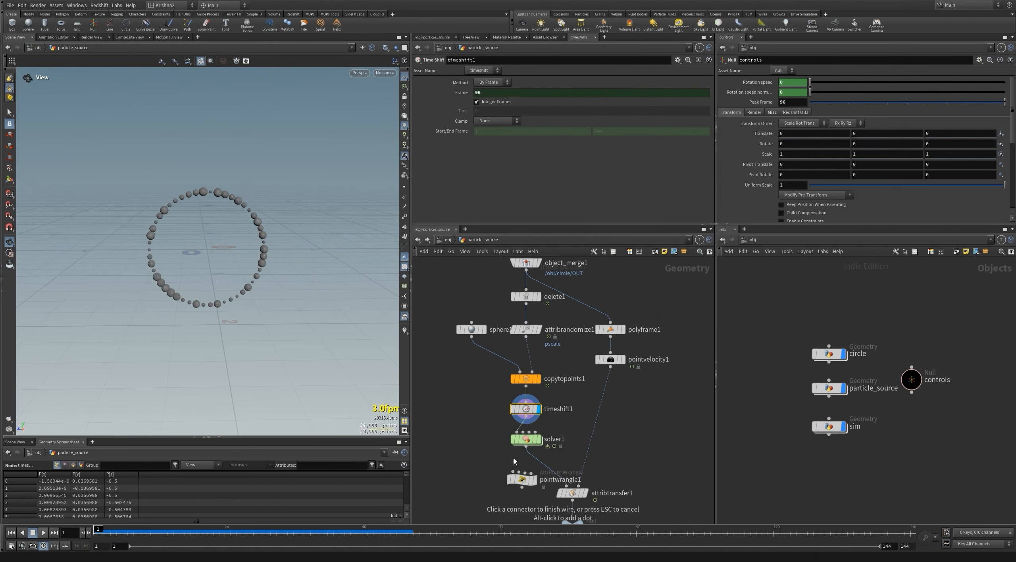
pyautogui.click(526, 385)
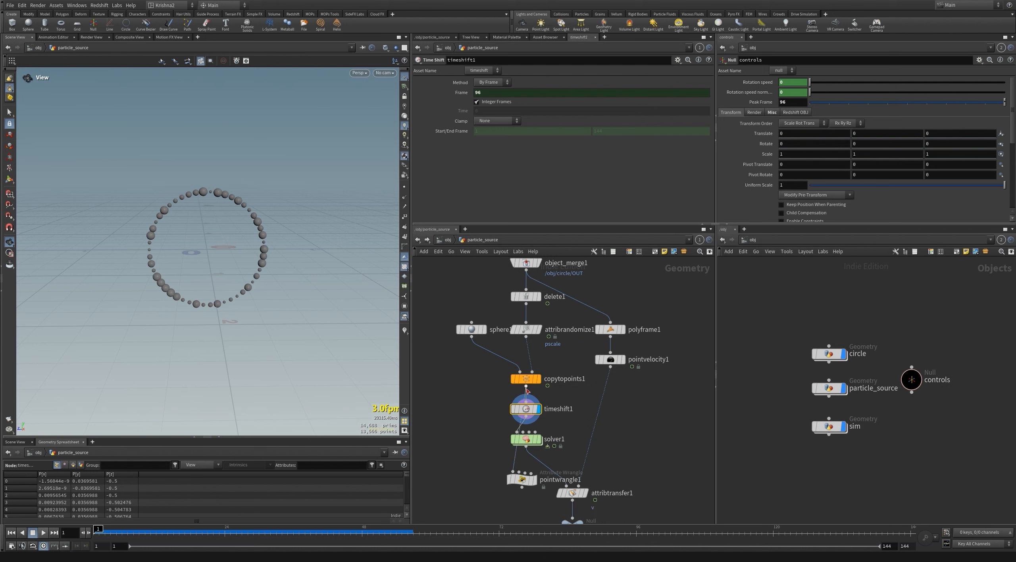
pyautogui.moveTo(515, 481); pyautogui.dragTo(497, 481)
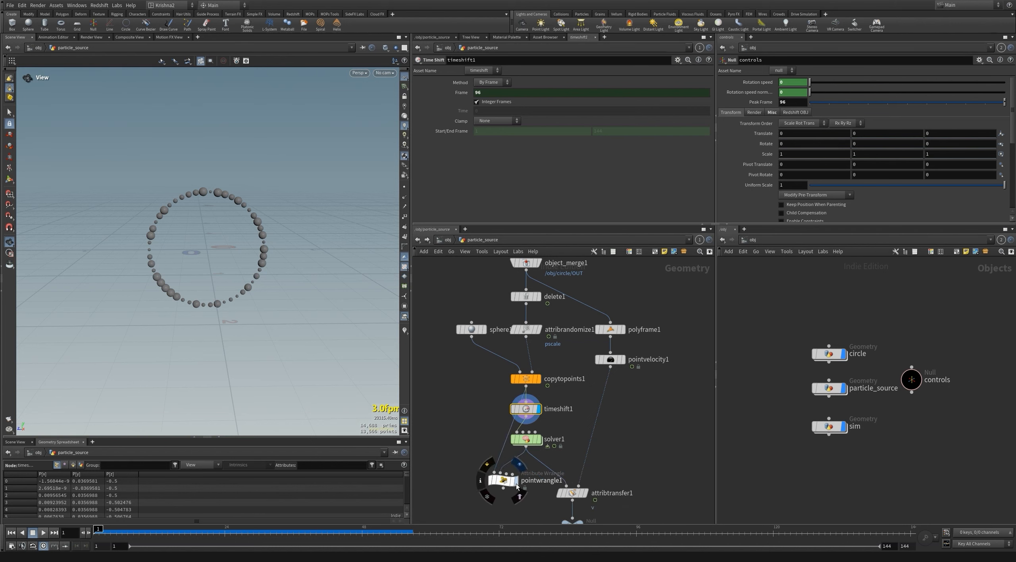
pyautogui.click(503, 480)
pyautogui.click(678, 60)
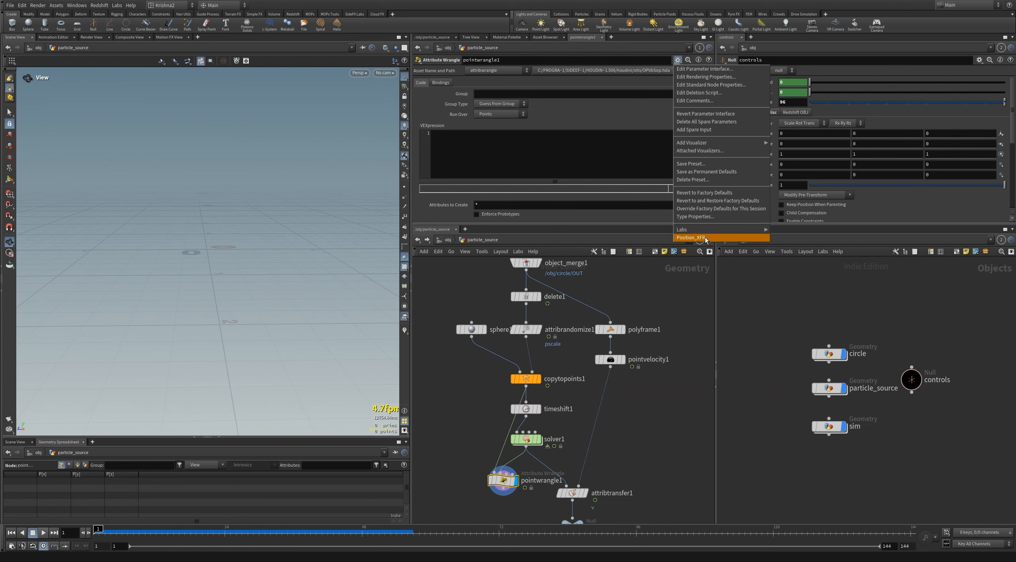
pyautogui.click(690, 237)
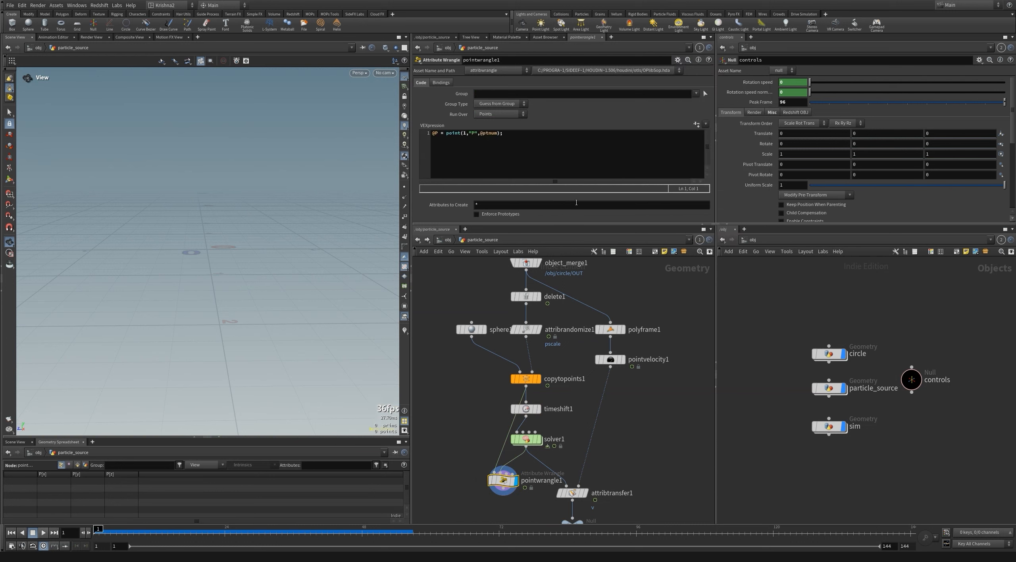
# Examine the wrangle's VEX expression, covering the position attribute, the point function's input index and the point number.
pyautogui.click(435, 135)
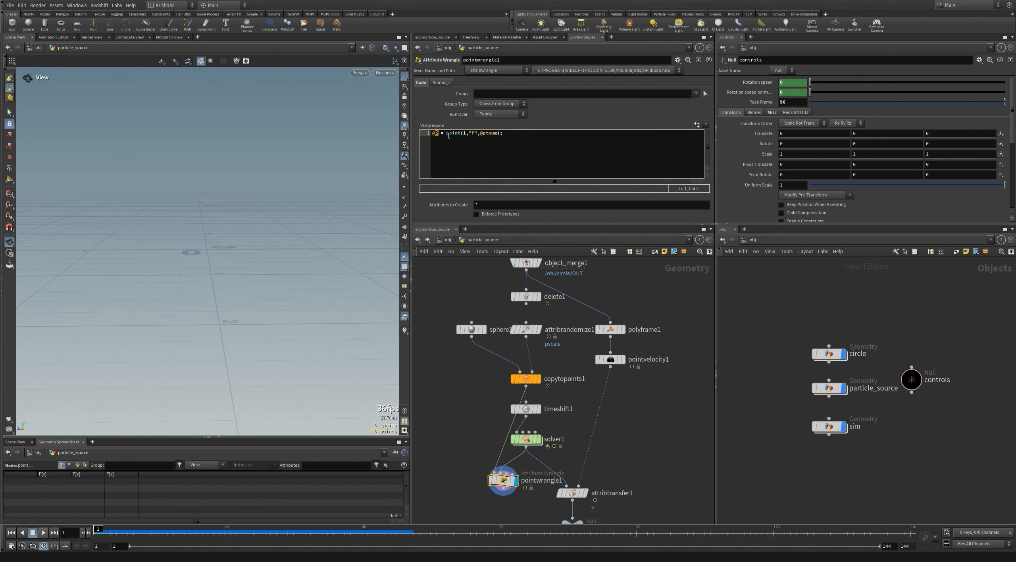
pyautogui.moveTo(448, 135); pyautogui.dragTo(497, 133)
pyautogui.click(463, 136)
pyautogui.press('Left')
pyautogui.press('Left')
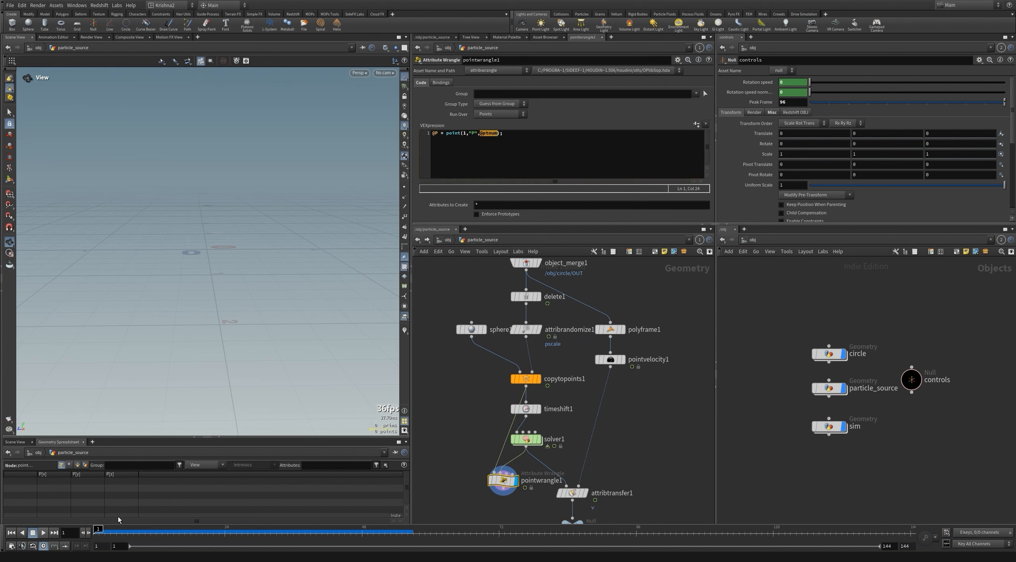
# Move the timeline to frame 5 and rename the point wrangle as pos_xfr.
pyautogui.moveTo(97, 529)
pyautogui.mouseDown()
pyautogui.moveTo(351, 532)
pyautogui.moveTo(166, 542)
pyautogui.moveTo(233, 532)
pyautogui.moveTo(118, 532)
pyautogui.mouseUp()
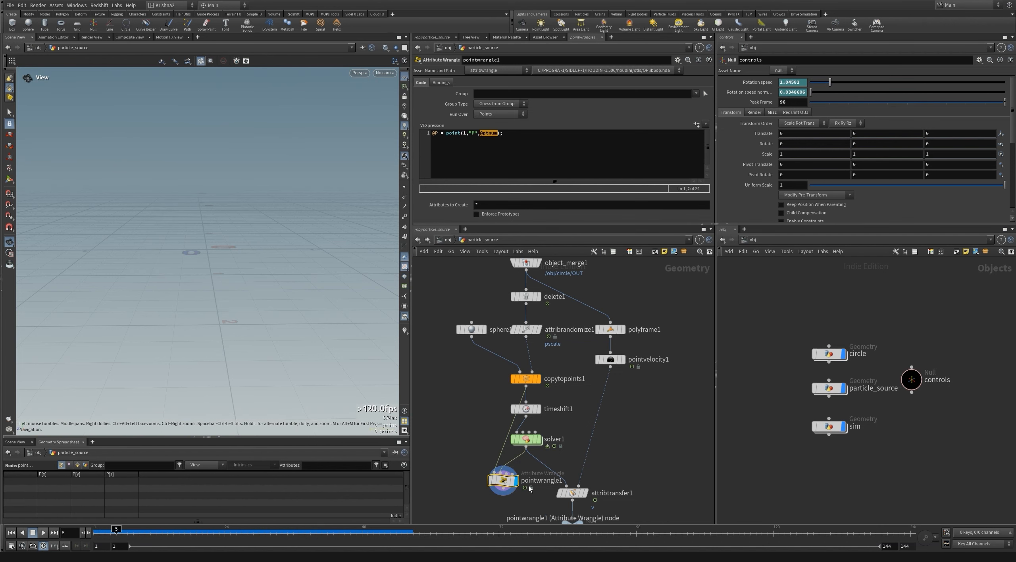
pyautogui.doubleClick(529, 485)
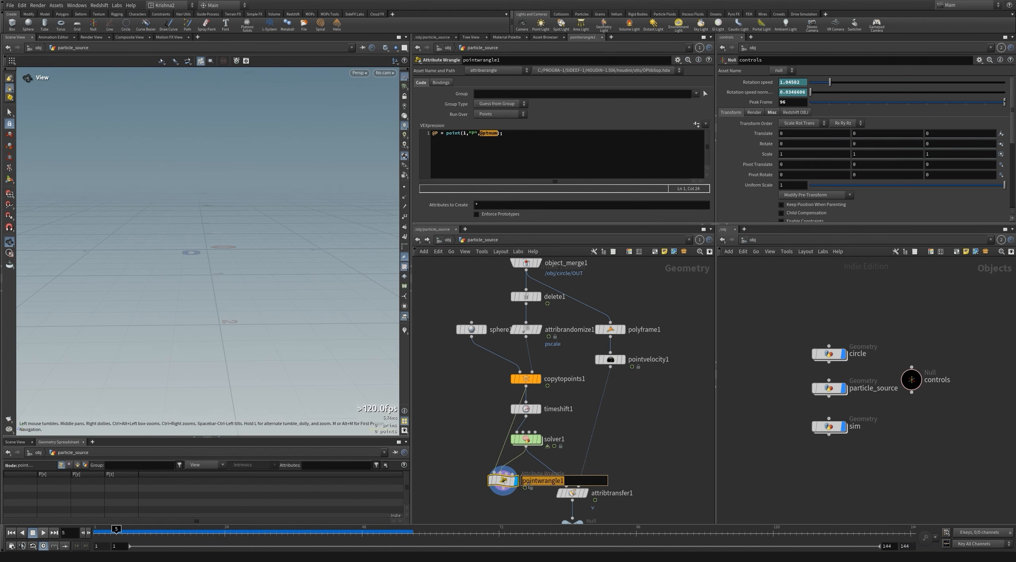
pyautogui.write('pos_xfr')
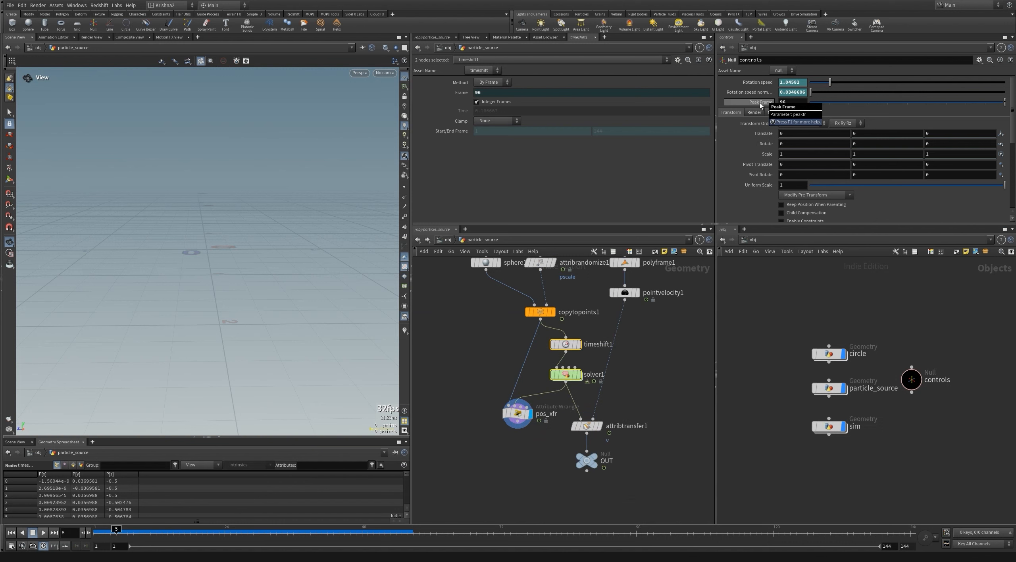
# Wire pos_xfr into attribtransfer1's first input, display the OUT null with velocity trails, and scrub through the frames.
pyautogui.click(568, 349)
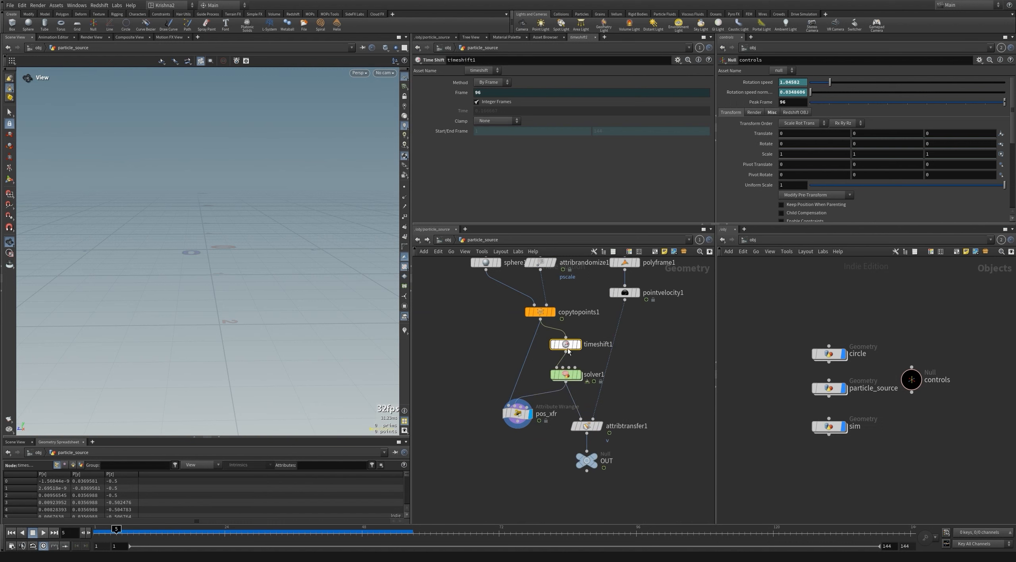
pyautogui.click(587, 461)
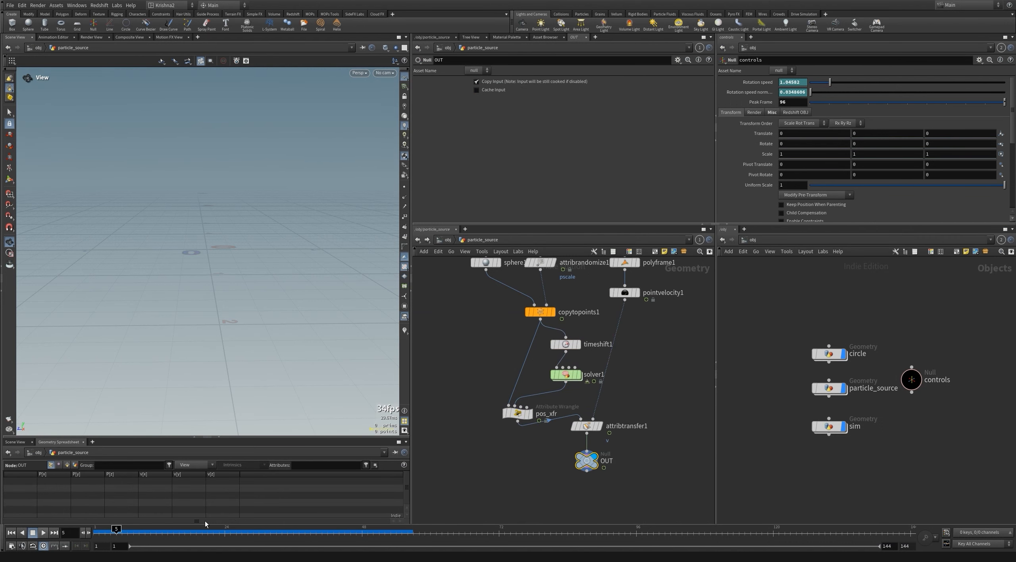
pyautogui.click(405, 332)
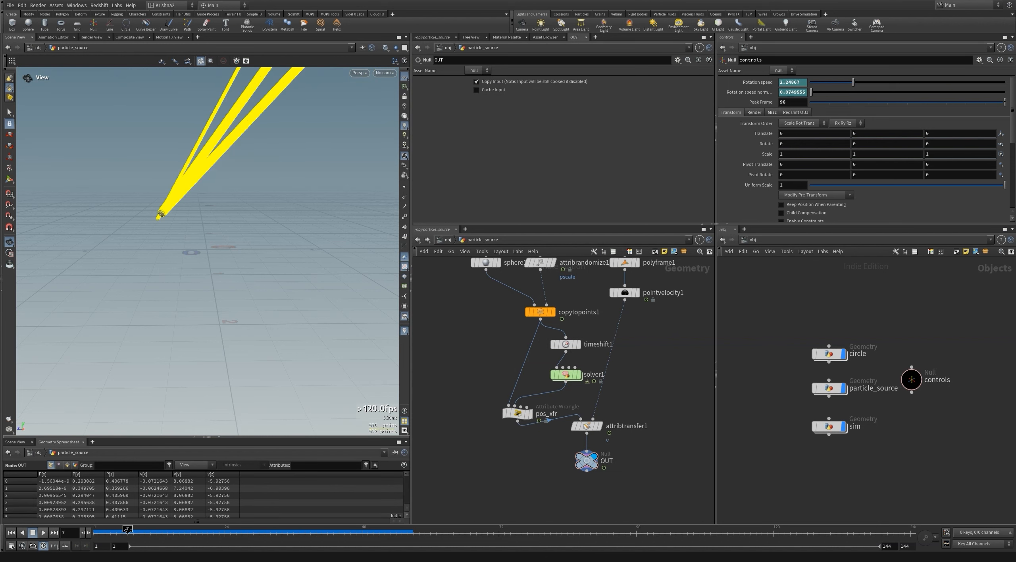
pyautogui.moveTo(172, 530); pyautogui.dragTo(274, 535)
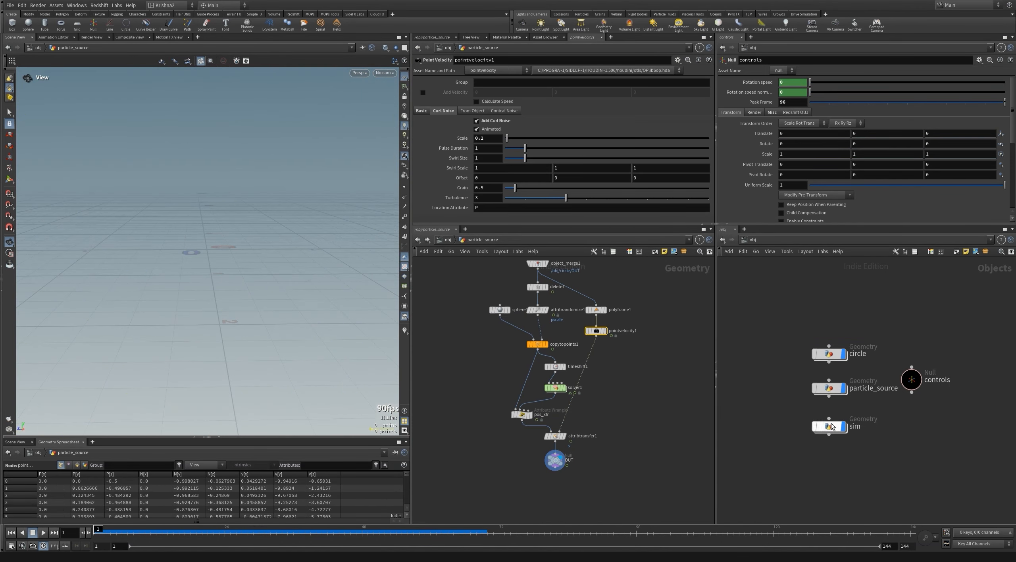
# Enter the sim object, play the popnet simulation, and return to frame 1.
pyautogui.doubleClick(828, 427)
pyautogui.moveTo(836, 428); pyautogui.dragTo(896, 397)
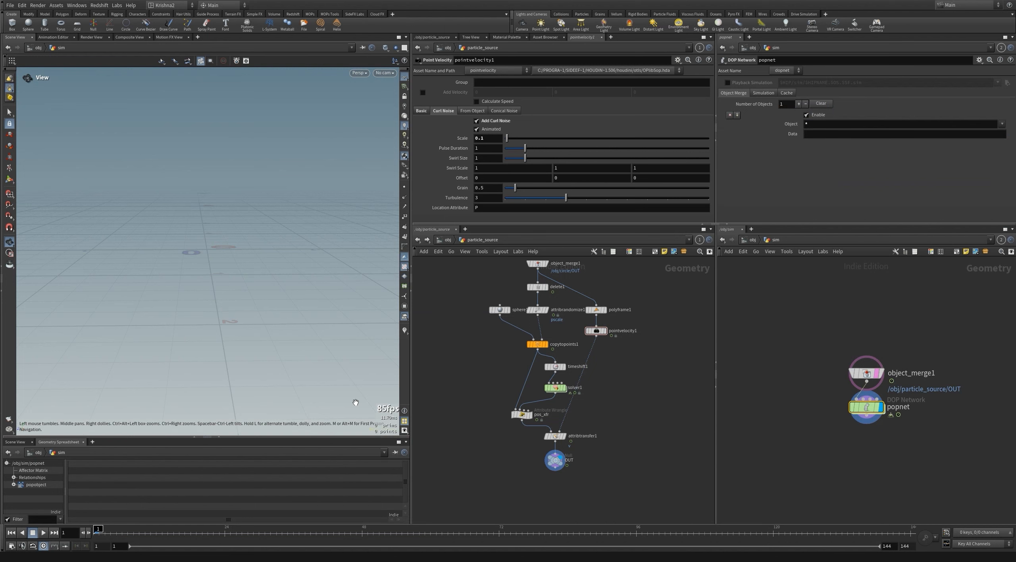
pyautogui.click(44, 533)
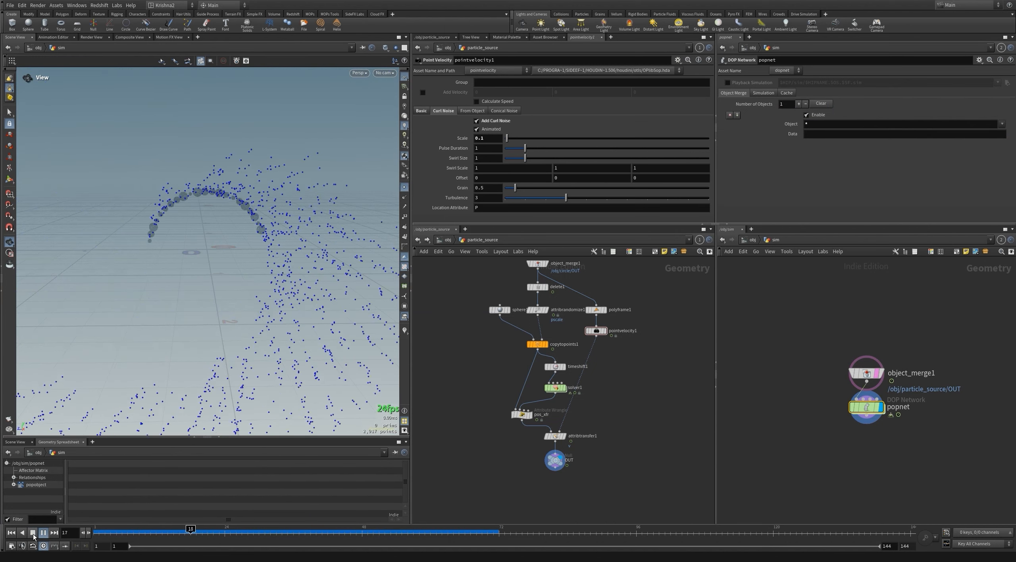
pyautogui.click(33, 532)
pyautogui.moveTo(95, 529)
pyautogui.mouseDown()
pyautogui.moveTo(207, 521)
pyautogui.moveTo(340, 529)
pyautogui.moveTo(162, 530)
pyautogui.moveTo(355, 544)
pyautogui.moveTo(95, 532)
pyautogui.mouseUp()
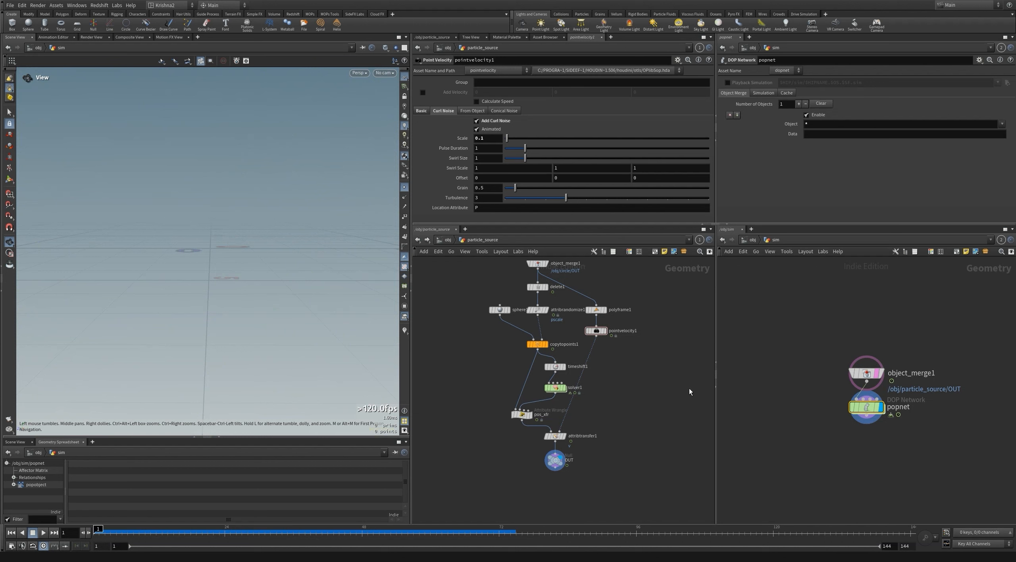
# Link source_first_input's Inherit Velocity to the controls null's normalized rotation speed with a relative reference.
pyautogui.press('u')
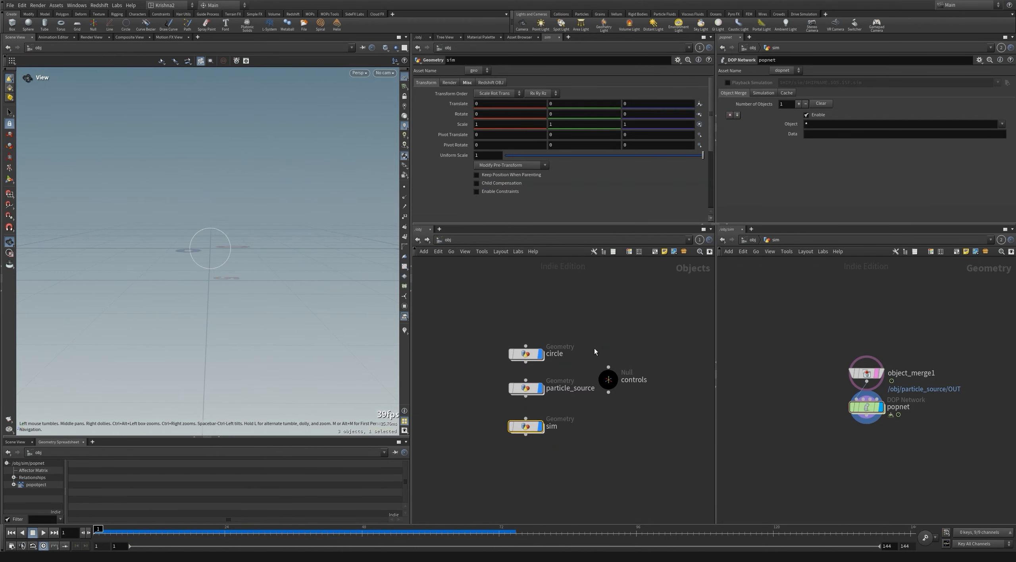
pyautogui.click(611, 373)
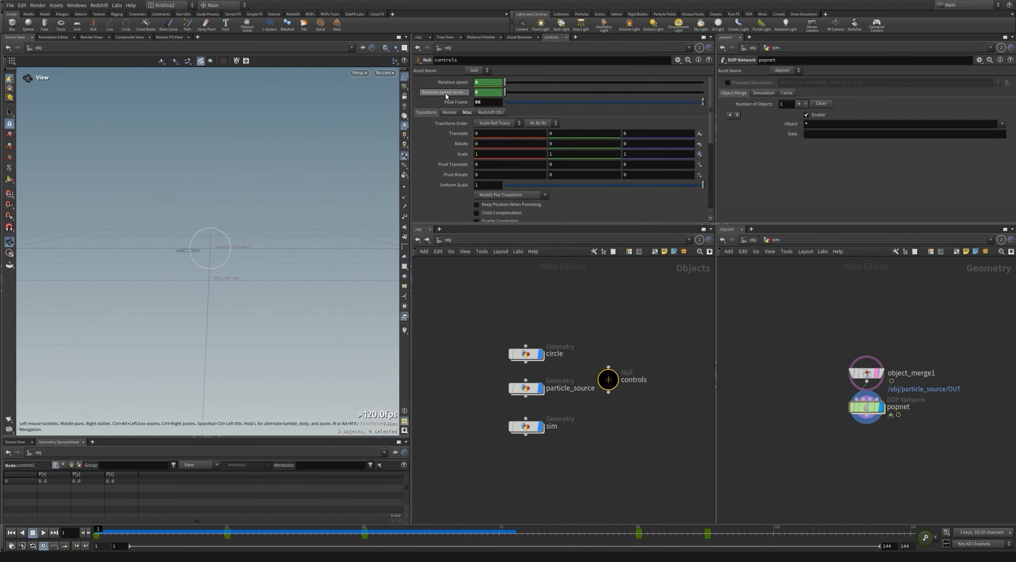
pyautogui.doubleClick(867, 406)
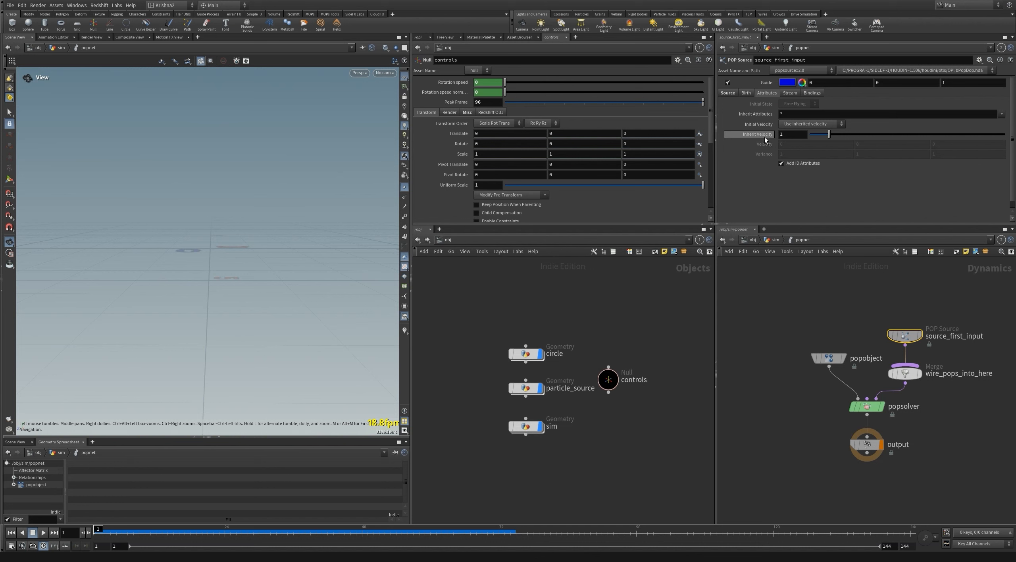
pyautogui.rightClick(450, 92)
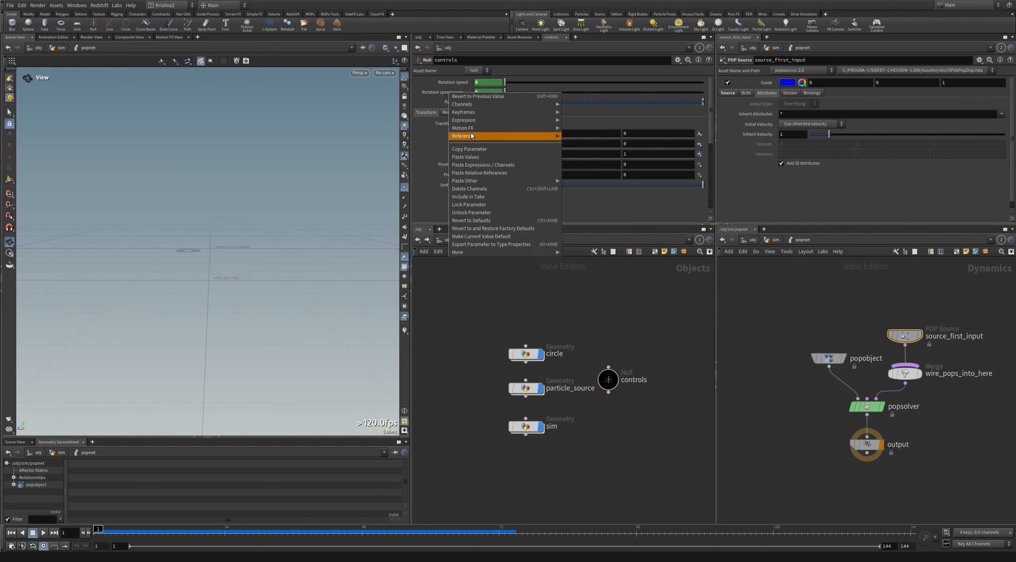
pyautogui.click(478, 149)
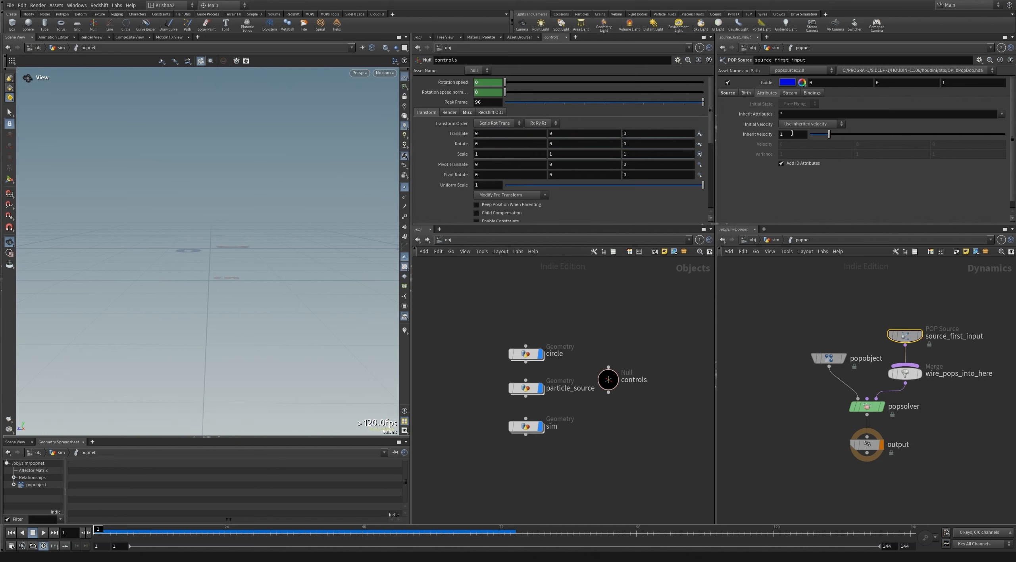
pyautogui.rightClick(792, 134)
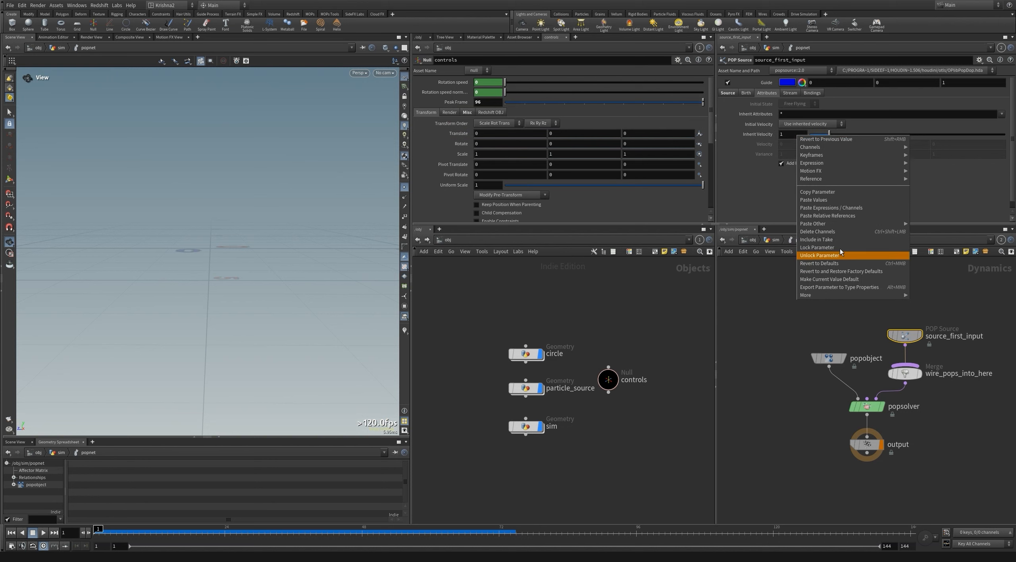
pyautogui.click(836, 215)
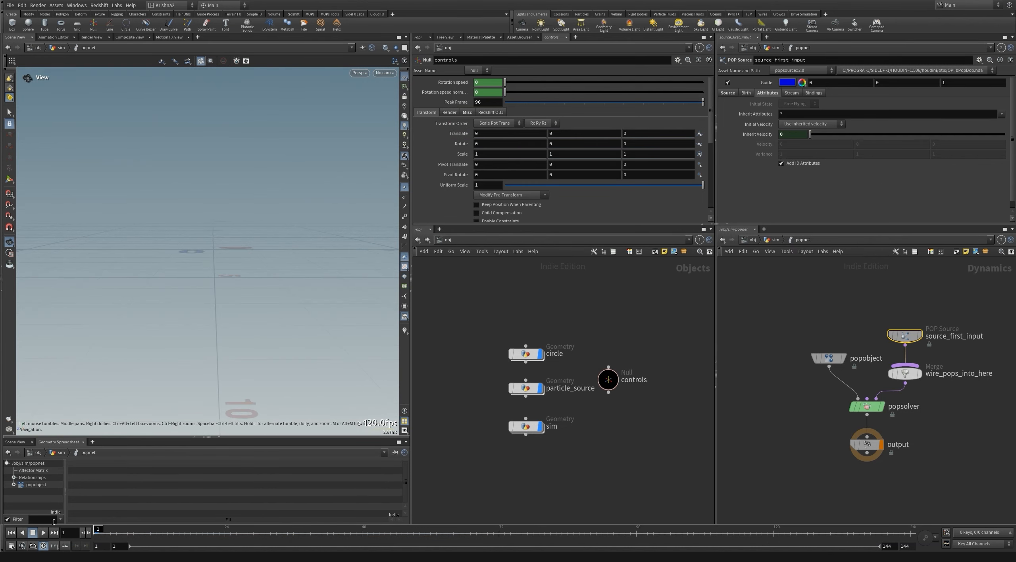
# Play the simulation to check the speed-linked inherited velocity, and rewind to the first frame.
pyautogui.click(44, 533)
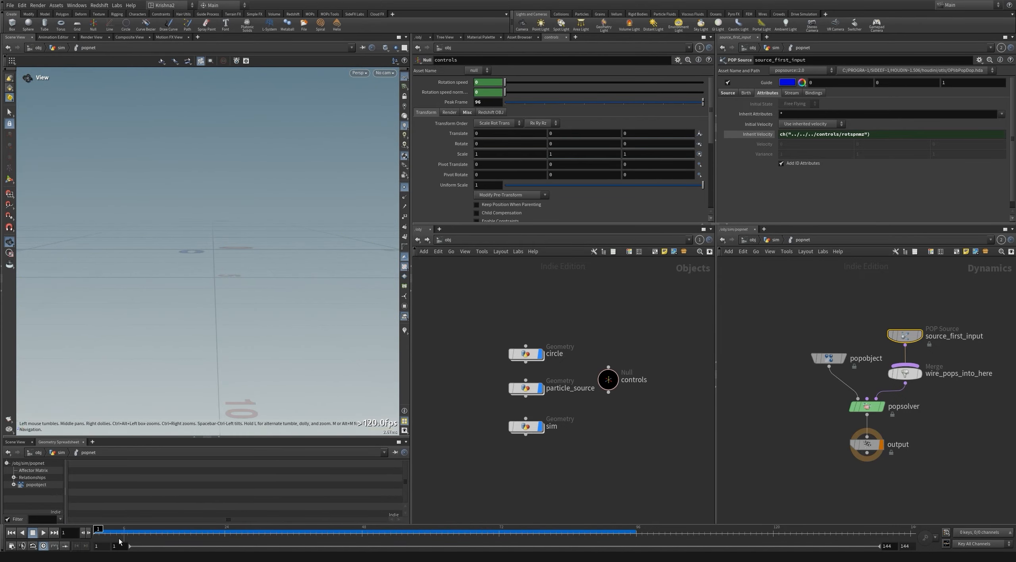
pyautogui.press('Up')
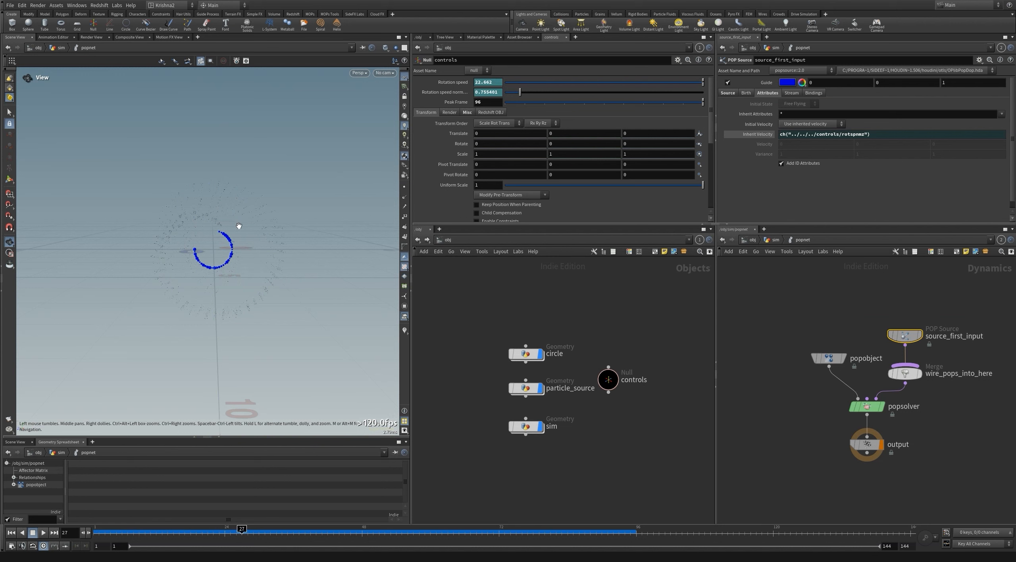
pyautogui.moveTo(529, 430)
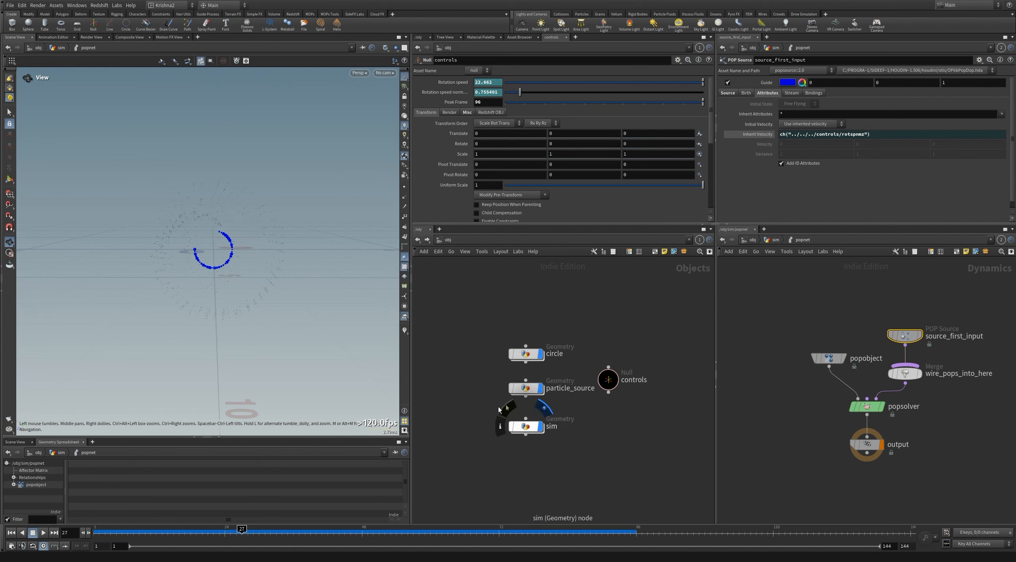
pyautogui.hotkey('ctrl', 'Up')
# Set the POP source's Life Expectancy to 0.2 and Life Variance to 0.4, and check the particles in playback.
pyautogui.click(734, 94)
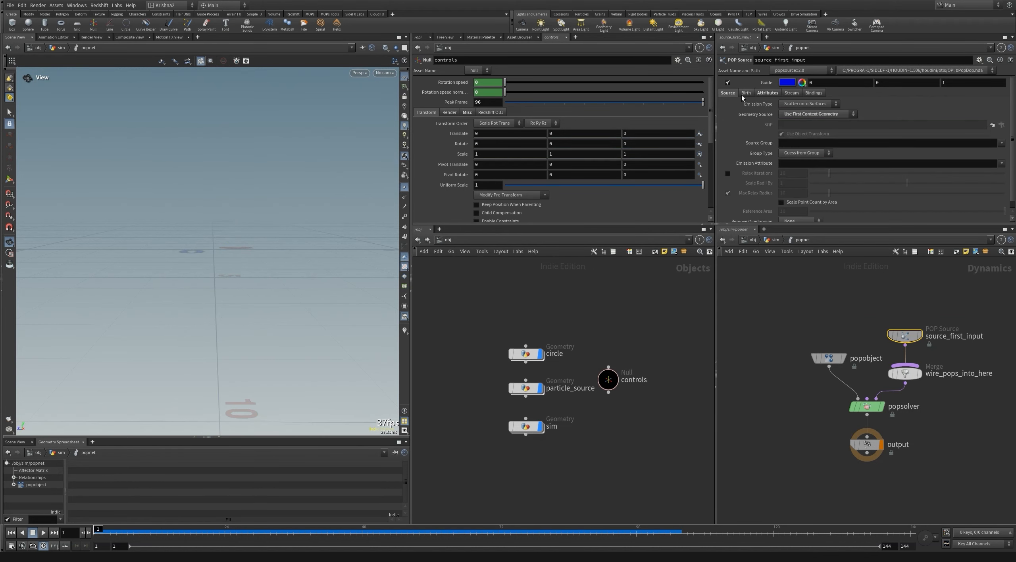
pyautogui.click(744, 95)
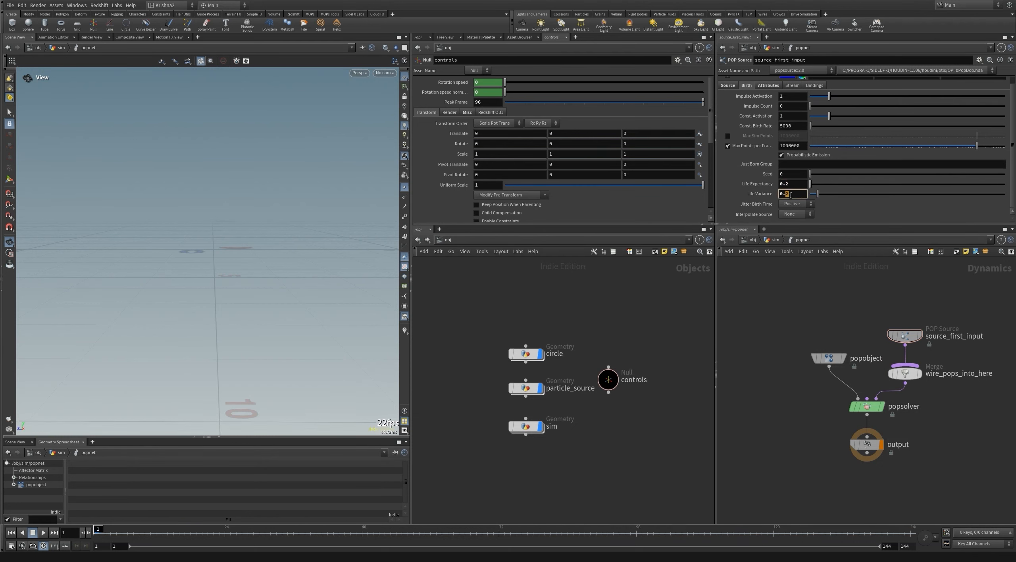
pyautogui.press('Up')
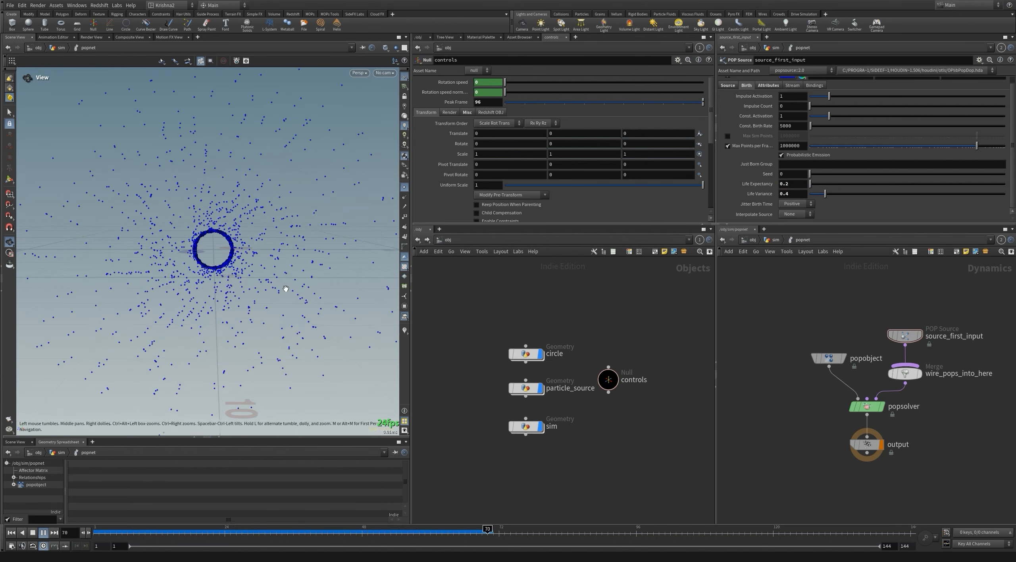
pyautogui.moveTo(222, 278); pyautogui.dragTo(222, 222)
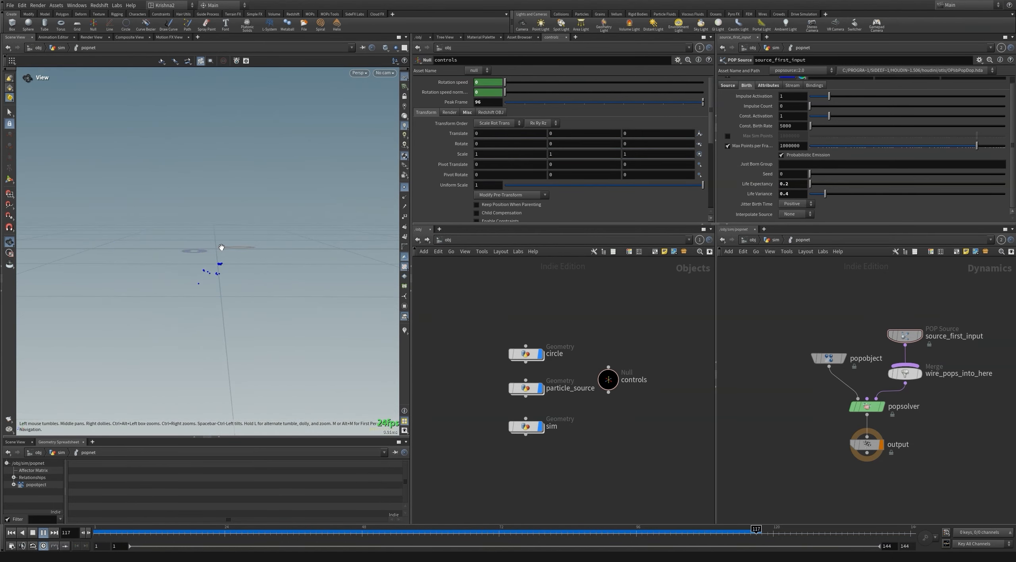
pyautogui.click(10, 533)
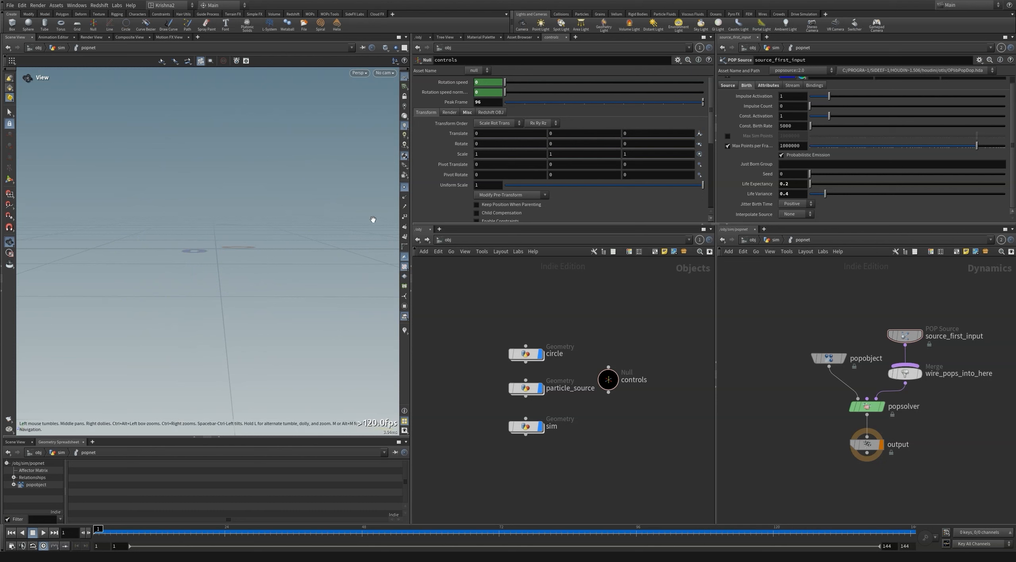
# Inside the sim object, set popnet's merged Object to pop*.
pyautogui.doubleClick(526, 426)
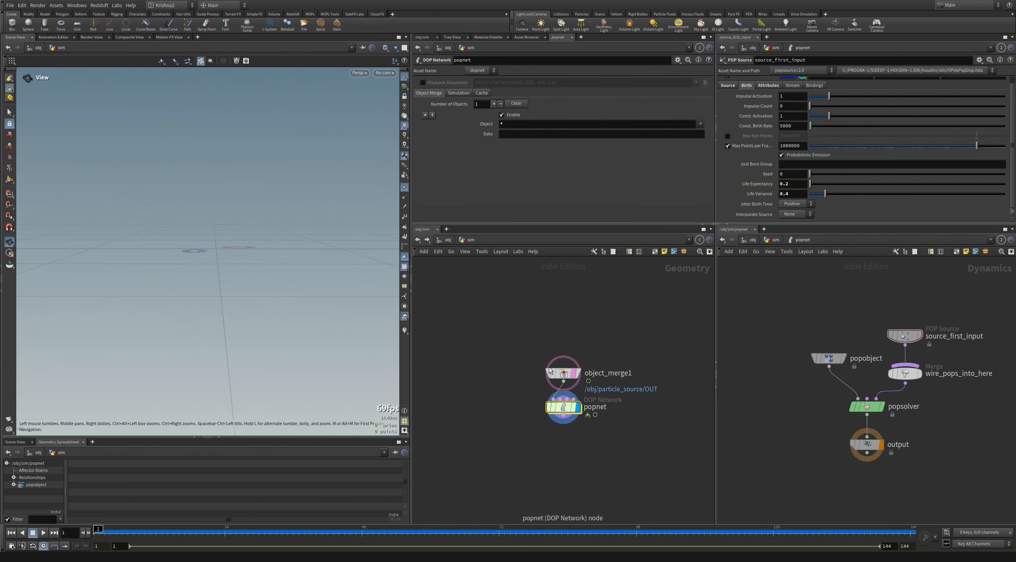
pyautogui.click(499, 123)
pyautogui.write('pop')
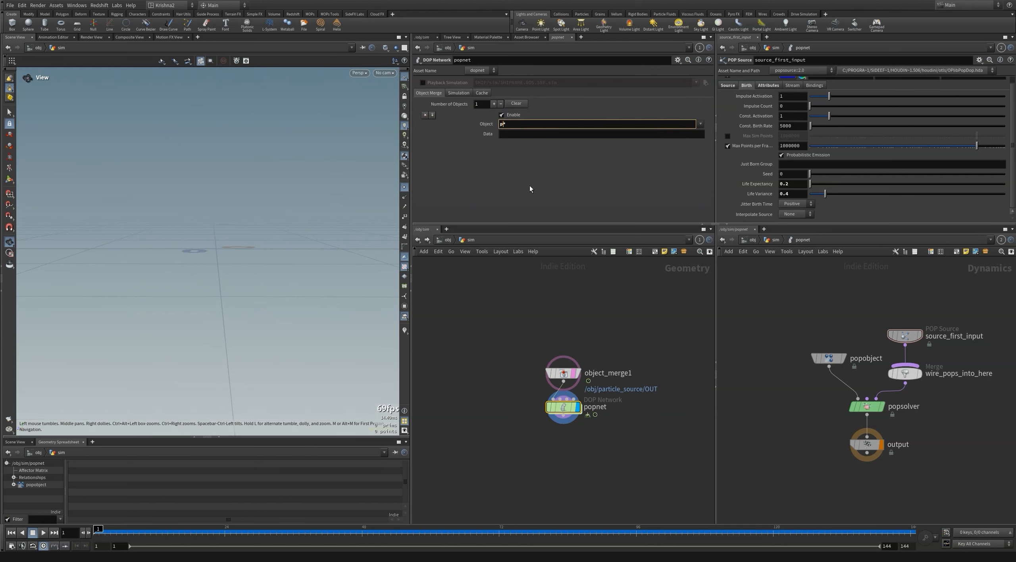
pyautogui.press('Return')
# Play and scrub the particle simulation through its early frames, ending at frame 1.
pyautogui.click(40, 533)
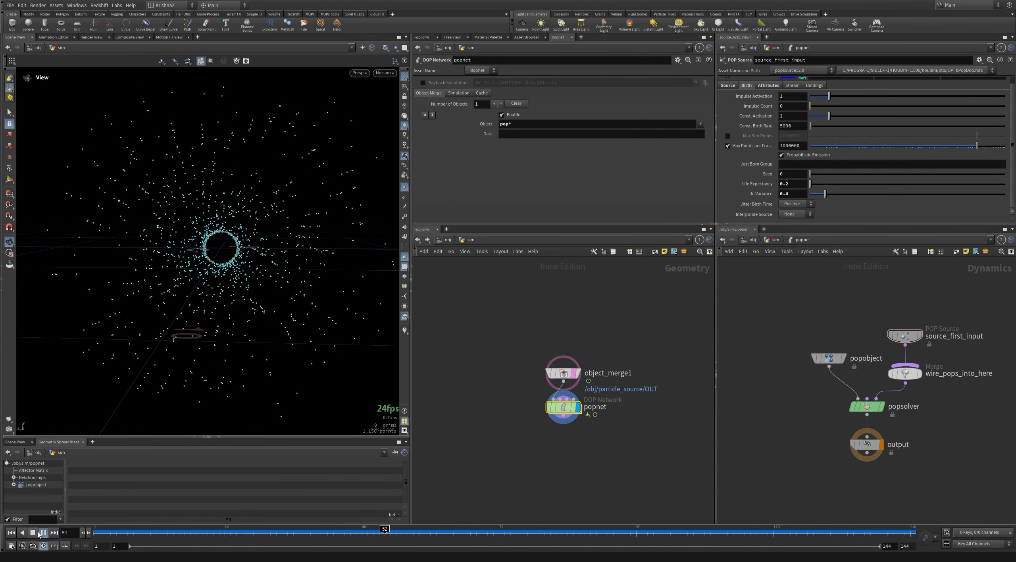
pyautogui.click(39, 533)
pyautogui.click(110, 532)
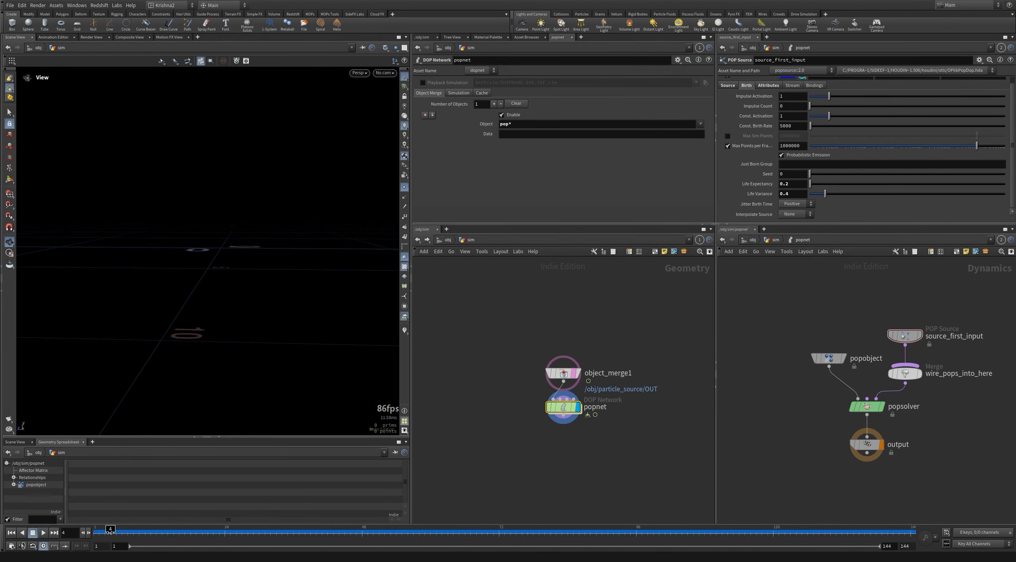
pyautogui.moveTo(128, 529); pyautogui.dragTo(173, 528)
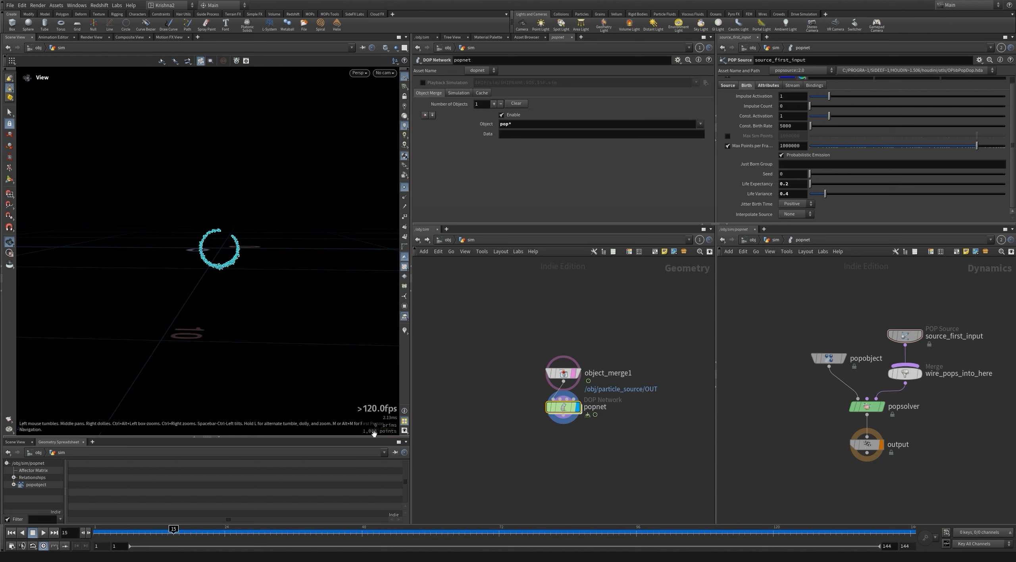
pyautogui.moveTo(173, 531)
pyautogui.mouseDown()
pyautogui.moveTo(139, 529)
pyautogui.moveTo(324, 528)
pyautogui.moveTo(78, 528)
pyautogui.mouseUp()
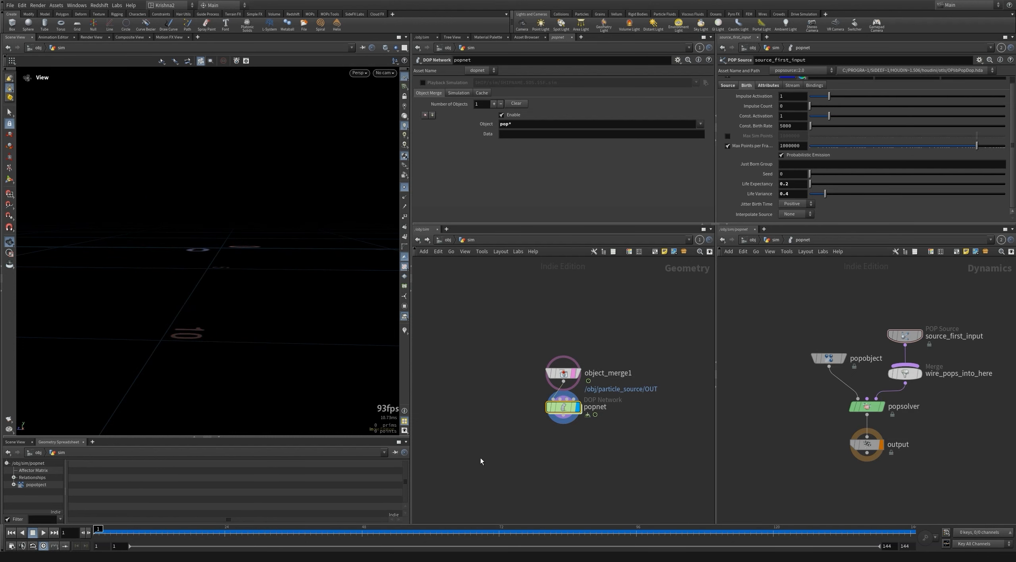
# Return to the object level and bring up the controls null's rotation speed parameters.
pyautogui.click(446, 240)
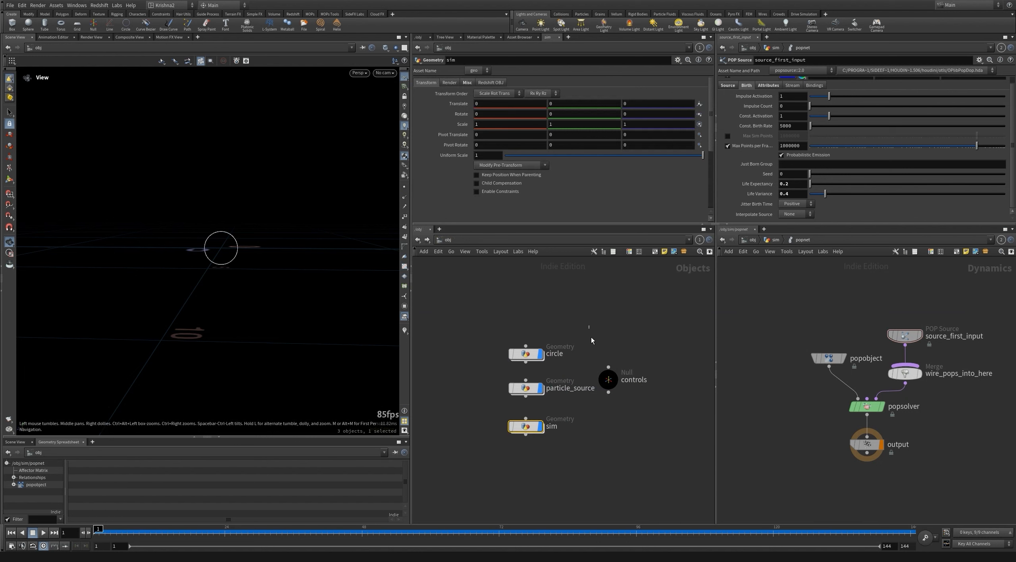
pyautogui.click(608, 379)
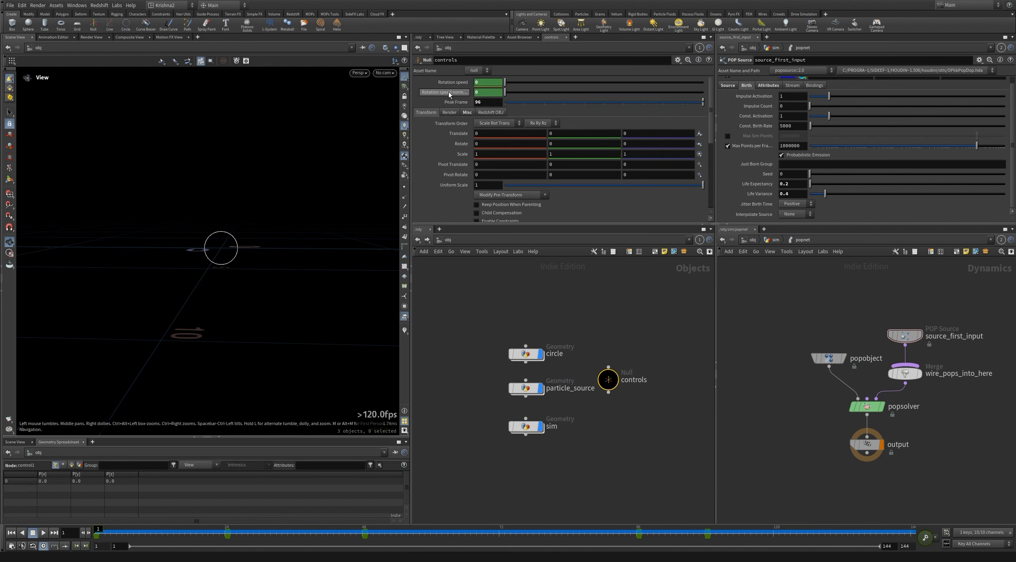
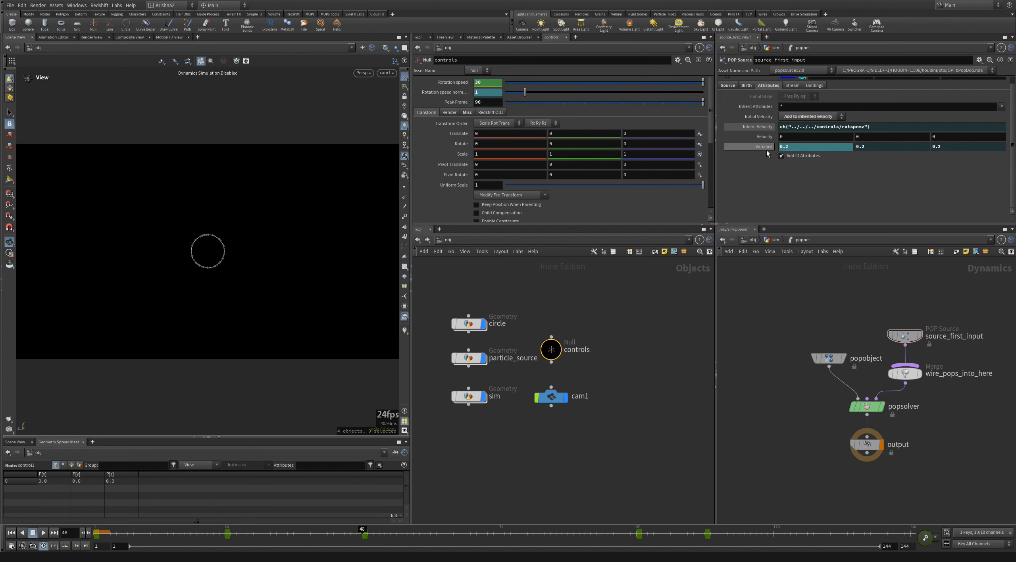
# Multiply the POP source's X variance expression by 4 with a 4* prefix before the max function.
pyautogui.click(766, 150)
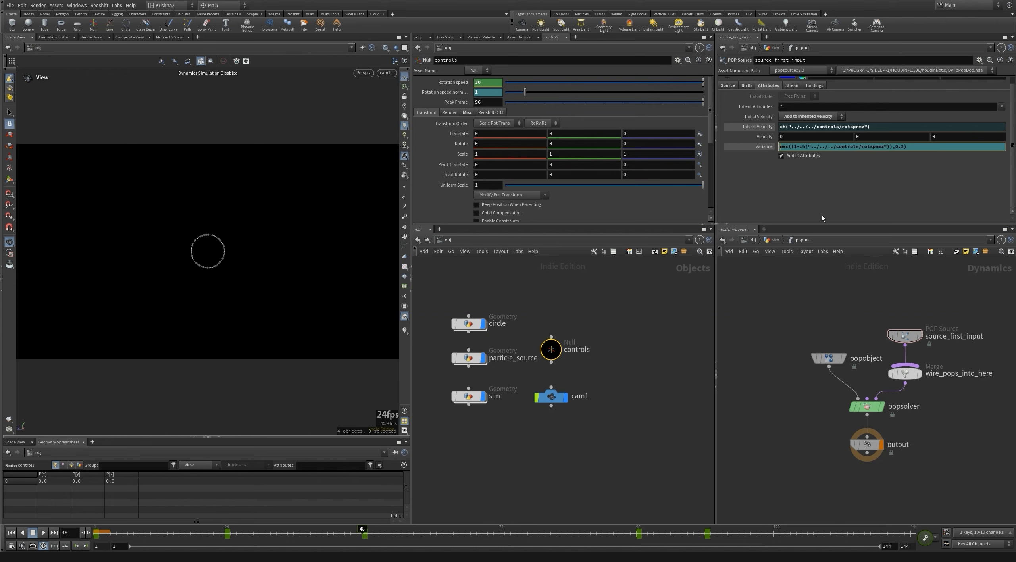
pyautogui.write('4*')
pyautogui.press('Return')
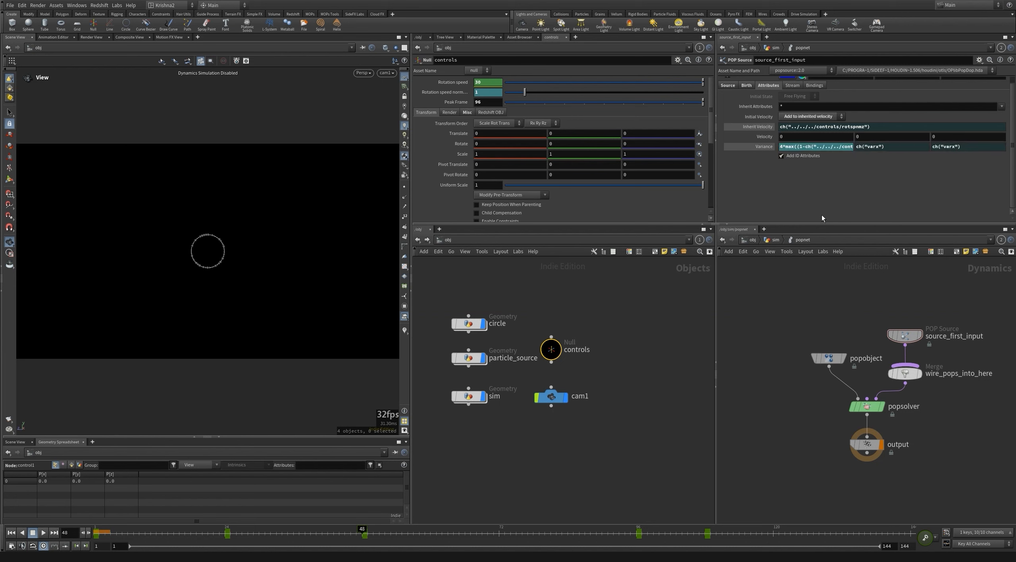
# Remove the 4* multiplier from the X variance expression, leaving max((1-ch("../../../controls/rotspnmz")),0.2).
pyautogui.click(766, 147)
pyautogui.click(768, 147)
pyautogui.click(786, 146)
pyautogui.press('BackSpace')
pyautogui.press('BackSpace')
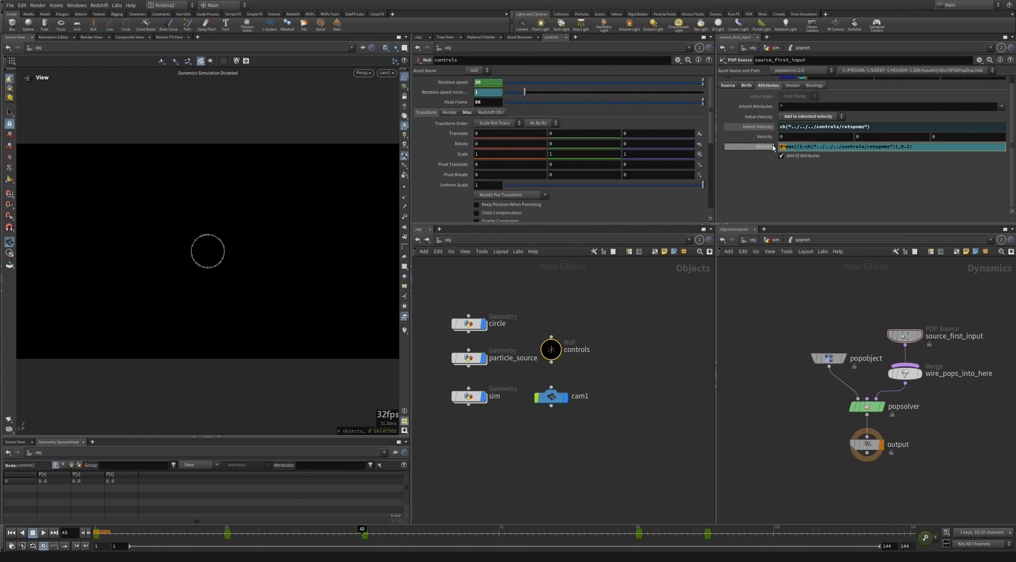
pyautogui.press('Return')
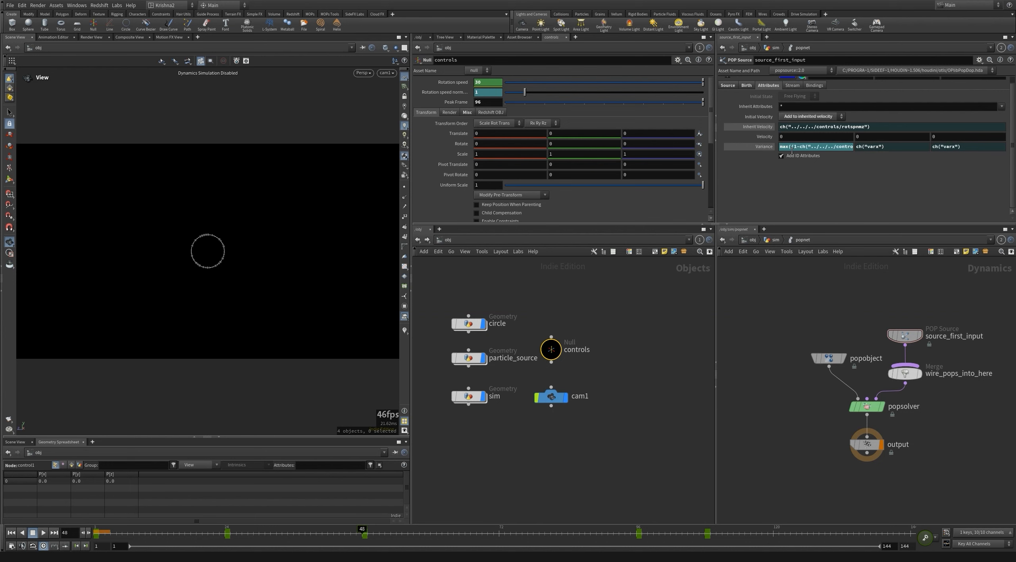
# Move the multiplier inside the X variance expression so it reads max(4*(1-ch("../../../controls/rotspnmz")),0.2), and scrub back to frame 1.
pyautogui.click(791, 148)
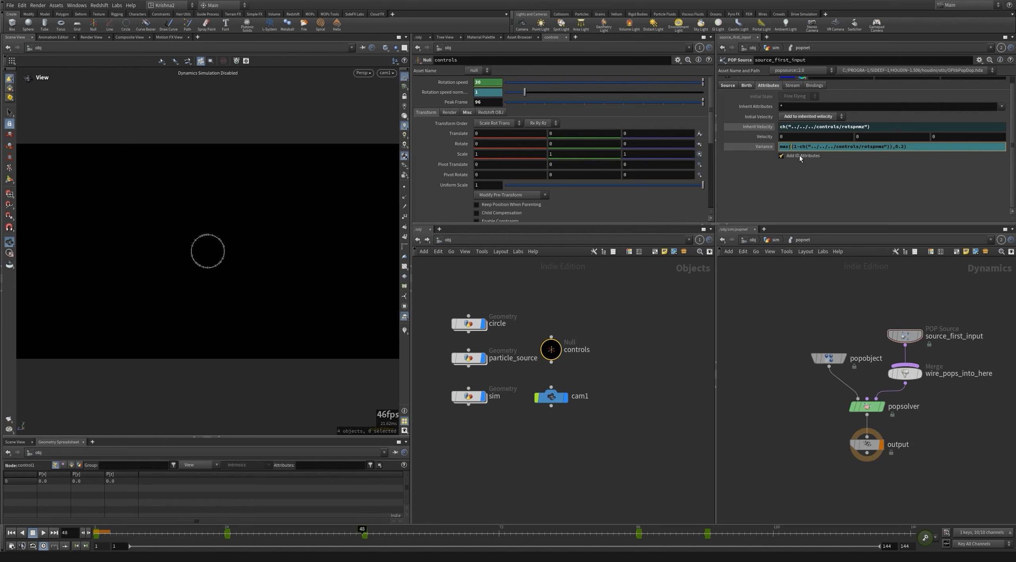
pyautogui.write('4*')
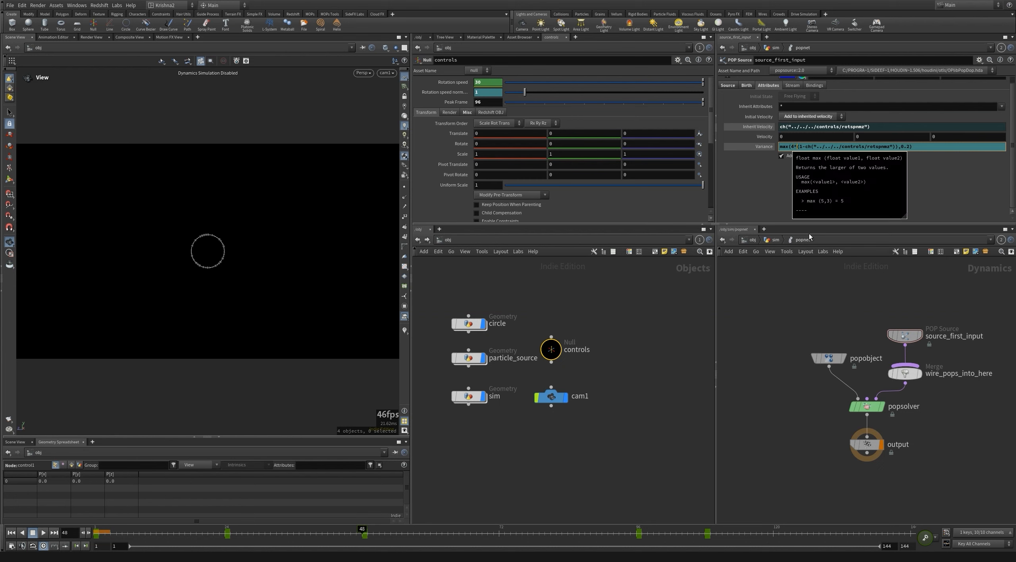
pyautogui.press('Return')
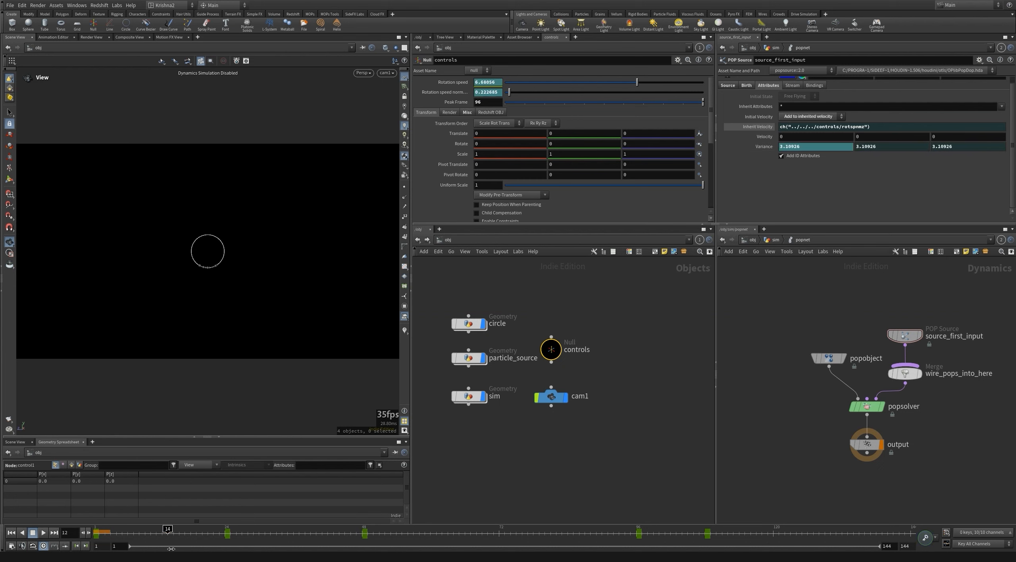
pyautogui.moveTo(309, 549); pyautogui.dragTo(94, 544)
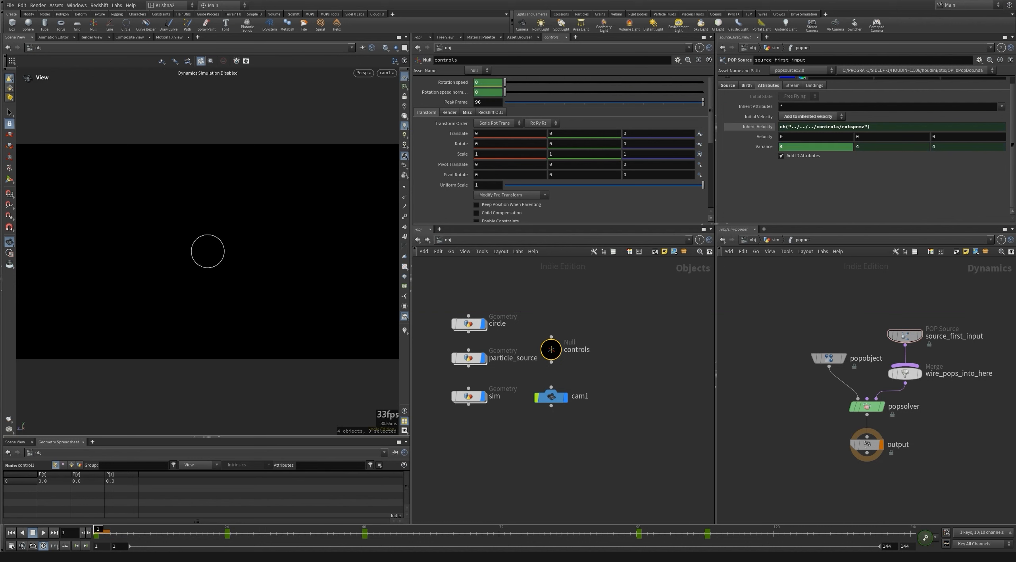
# Play the particle simulation from frame 1 at object level, rewind it, and select the source_first_input node.
pyautogui.click(741, 431)
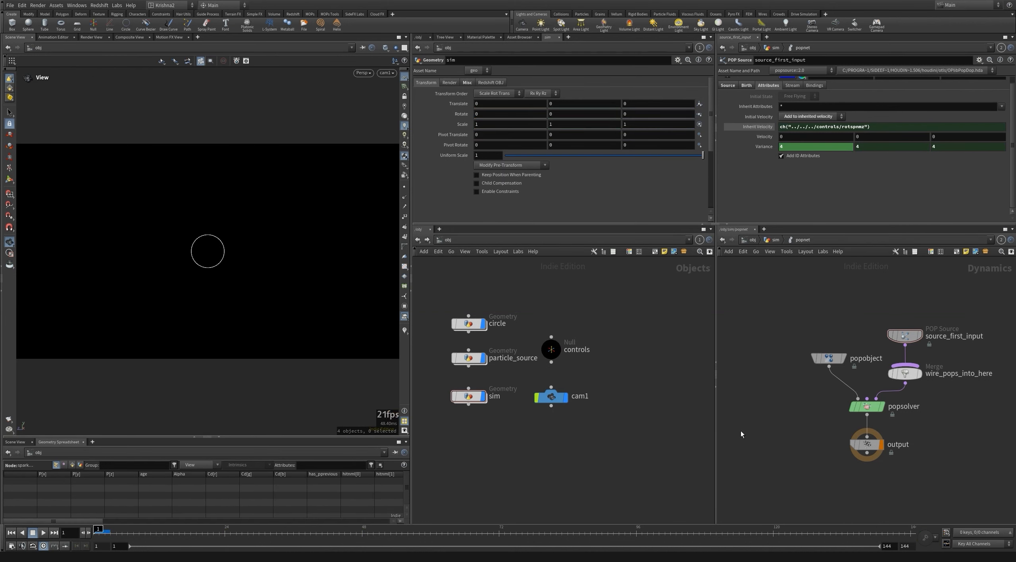
pyautogui.click(516, 428)
pyautogui.moveTo(474, 428); pyautogui.dragTo(516, 430, button='middle')
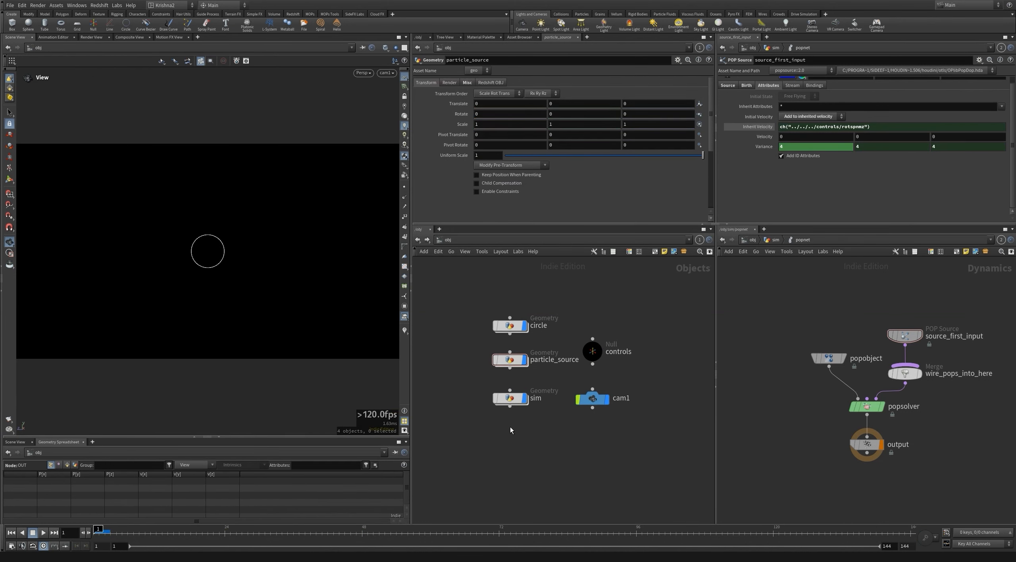
pyautogui.click(46, 533)
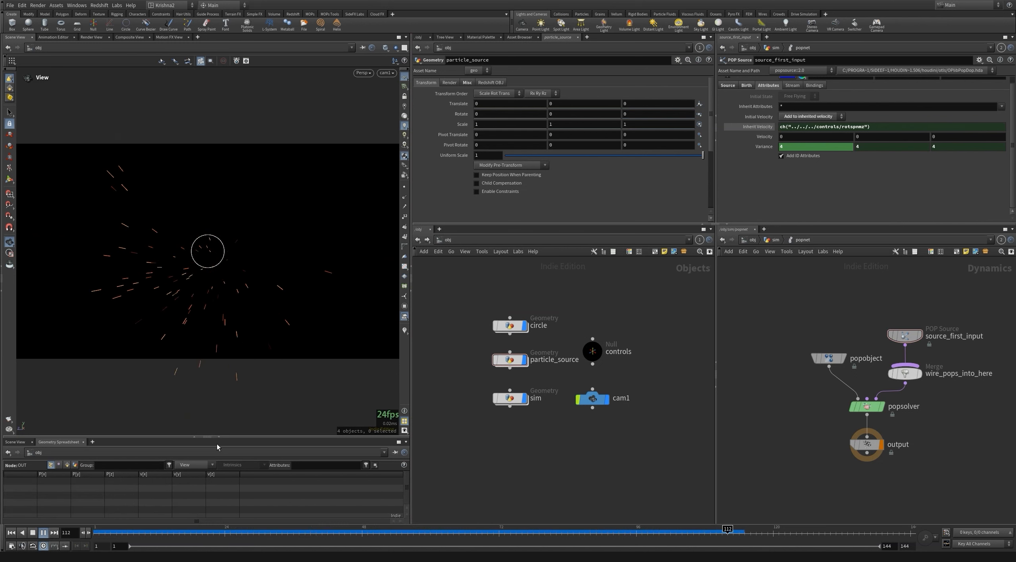
pyautogui.moveTo(896, 314); pyautogui.dragTo(918, 345)
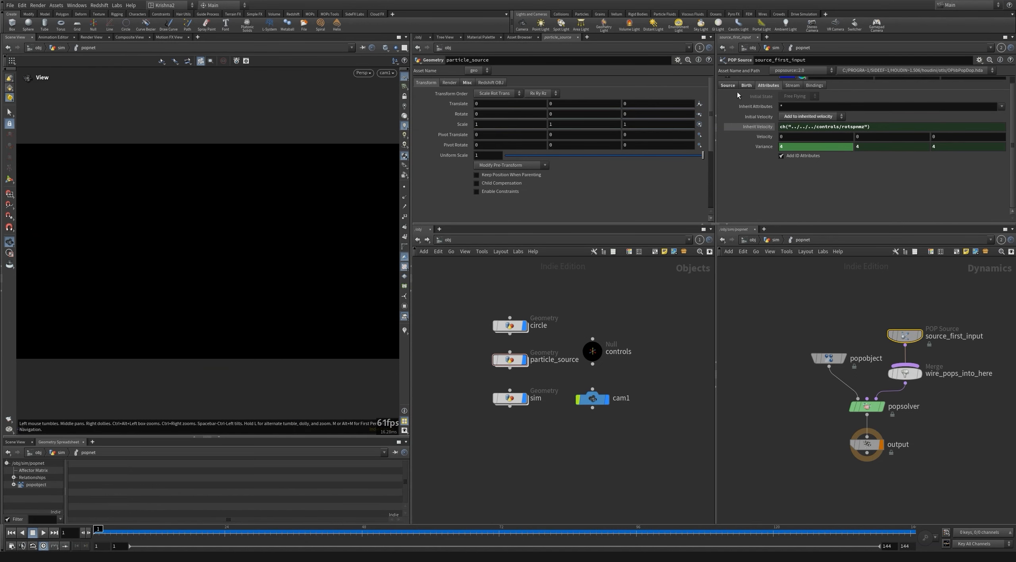
# Examine the sim object's particle spread in perspective at frames 72 and 12, ending at frame 1.
pyautogui.click(496, 533)
pyautogui.moveTo(291, 264); pyautogui.dragTo(234, 228)
pyautogui.click(510, 398)
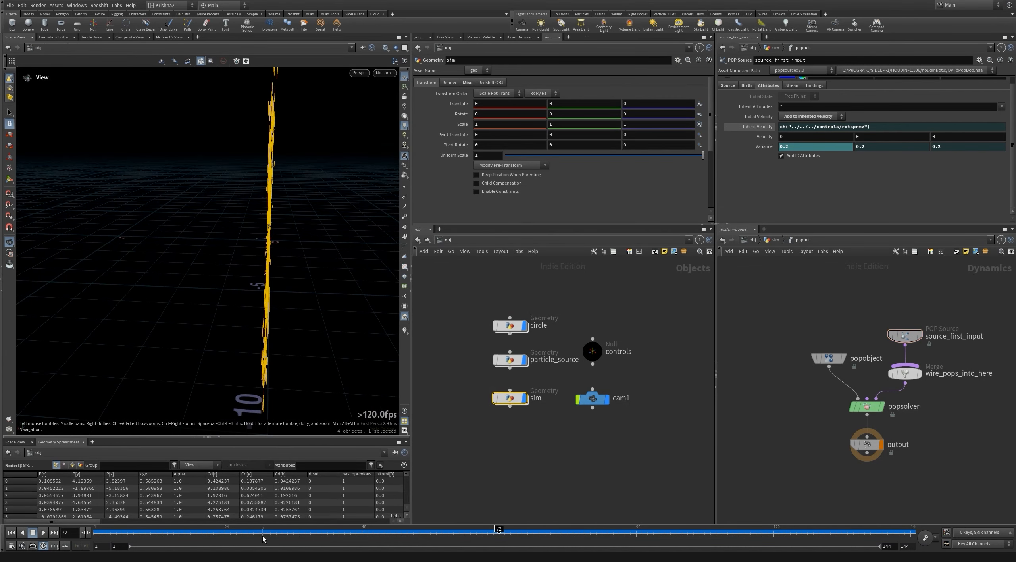
pyautogui.moveTo(191, 531); pyautogui.dragTo(156, 528)
pyautogui.moveTo(258, 230); pyautogui.dragTo(298, 243, button='right')
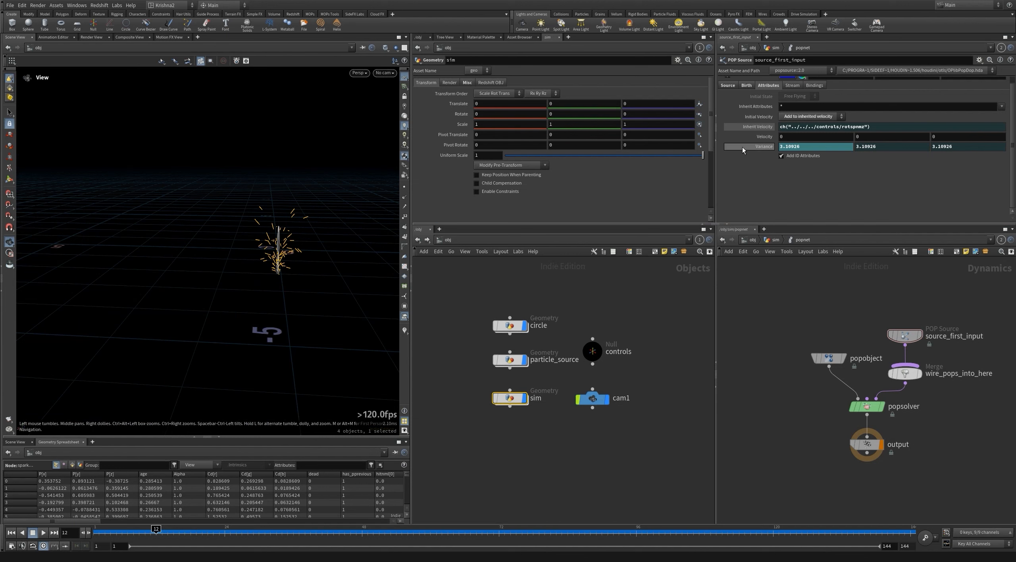
pyautogui.moveTo(236, 225); pyautogui.dragTo(279, 220)
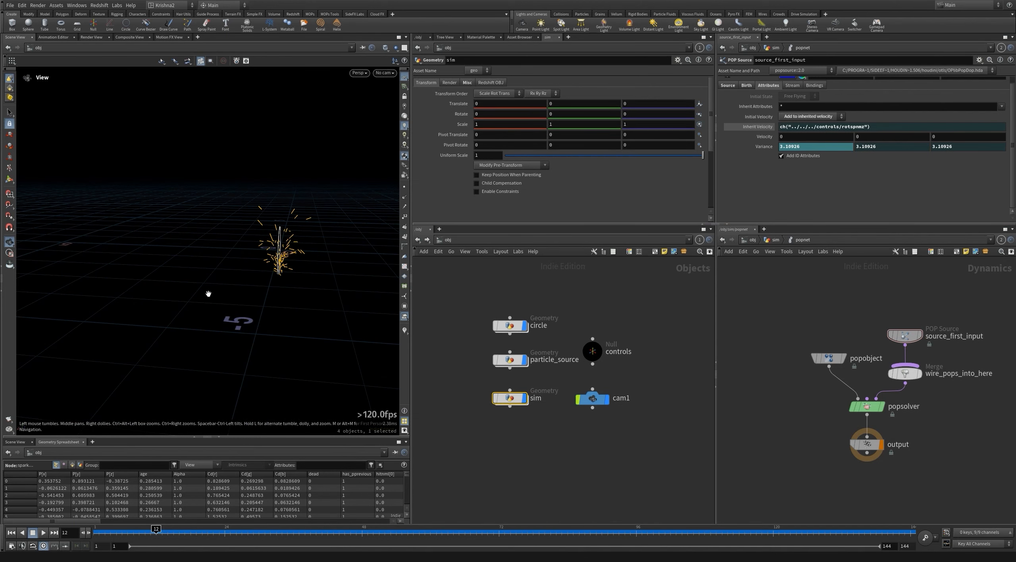
pyautogui.hotkey('ctrl', 'Up')
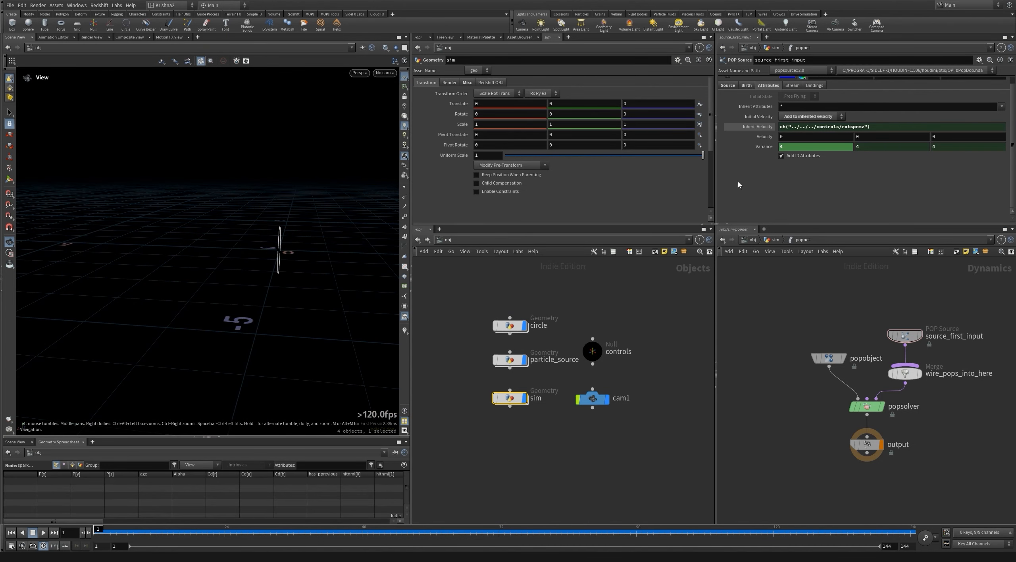
# Raise the minimum in the POP source's X variance max expression to 1, and scrub the timeline back to frame 1.
pyautogui.click(767, 150)
pyautogui.click(818, 148)
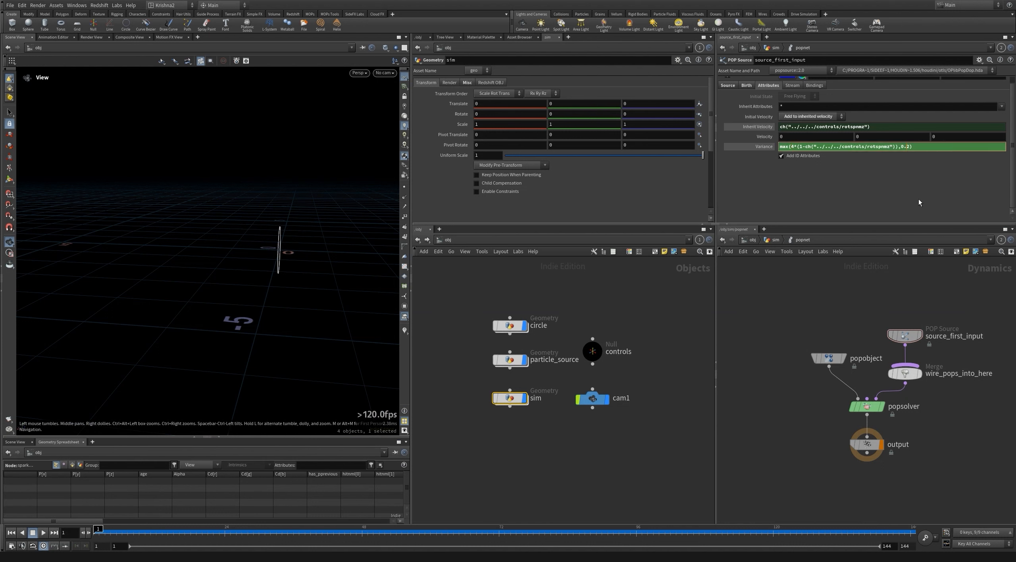
pyautogui.press('BackSpace')
pyautogui.press('BackSpace')
pyautogui.press('BackSpace')
pyautogui.press('Return')
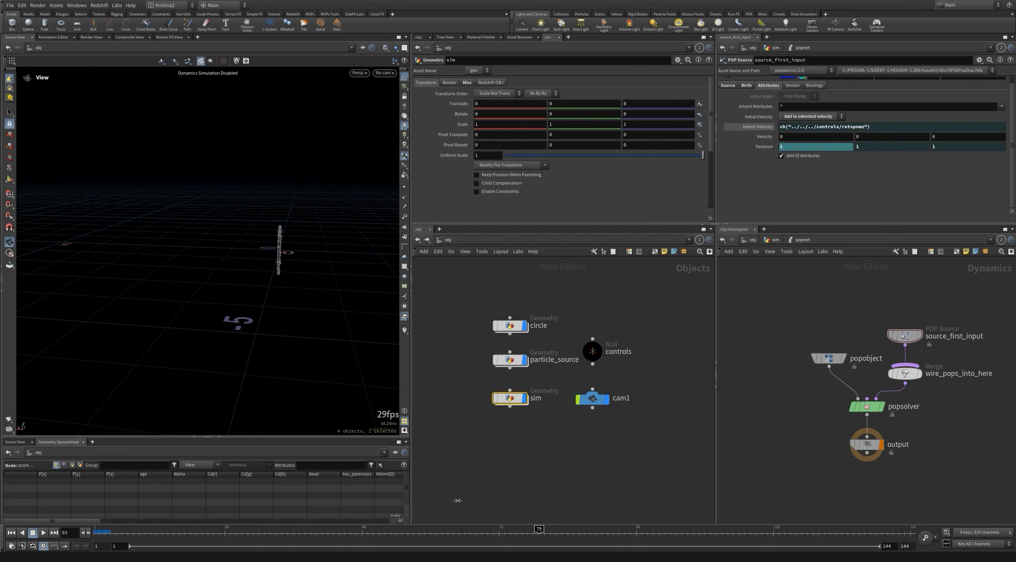
pyautogui.moveTo(458, 500); pyautogui.dragTo(96, 519)
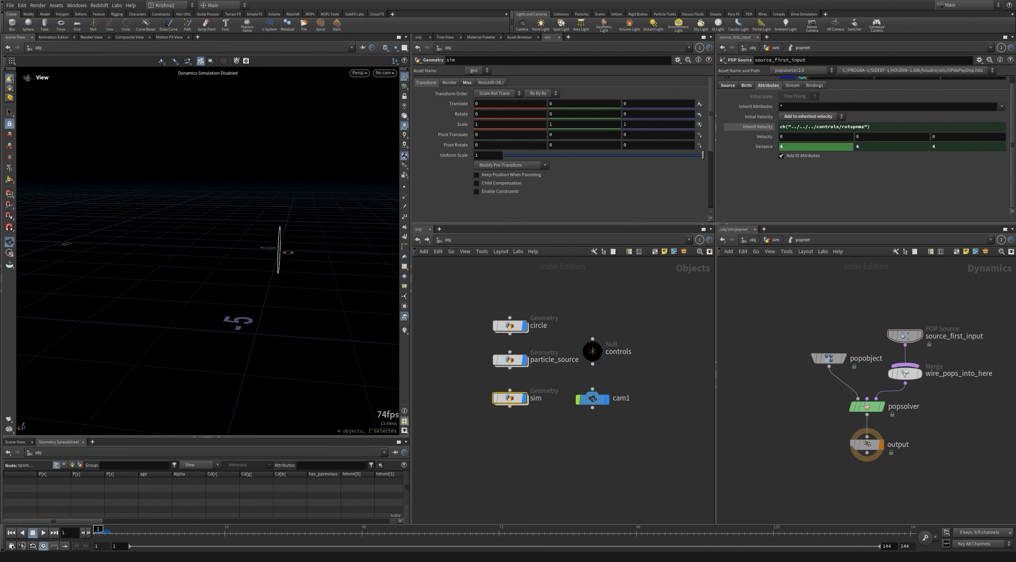
# Play the simulation and examine the particle stream in perspective, then return to the camera view at frame 53.
pyautogui.click(566, 440)
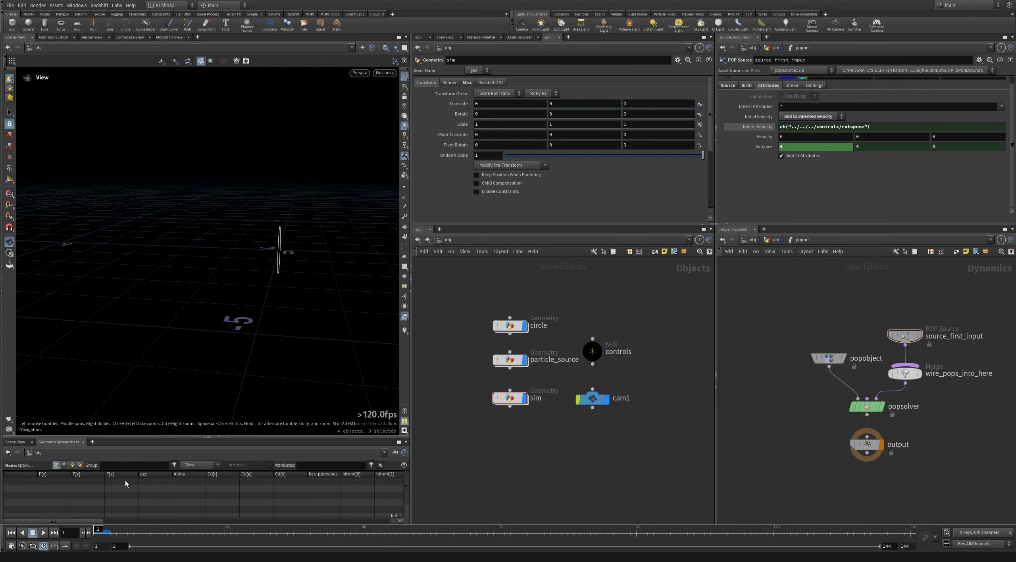
pyautogui.click(43, 532)
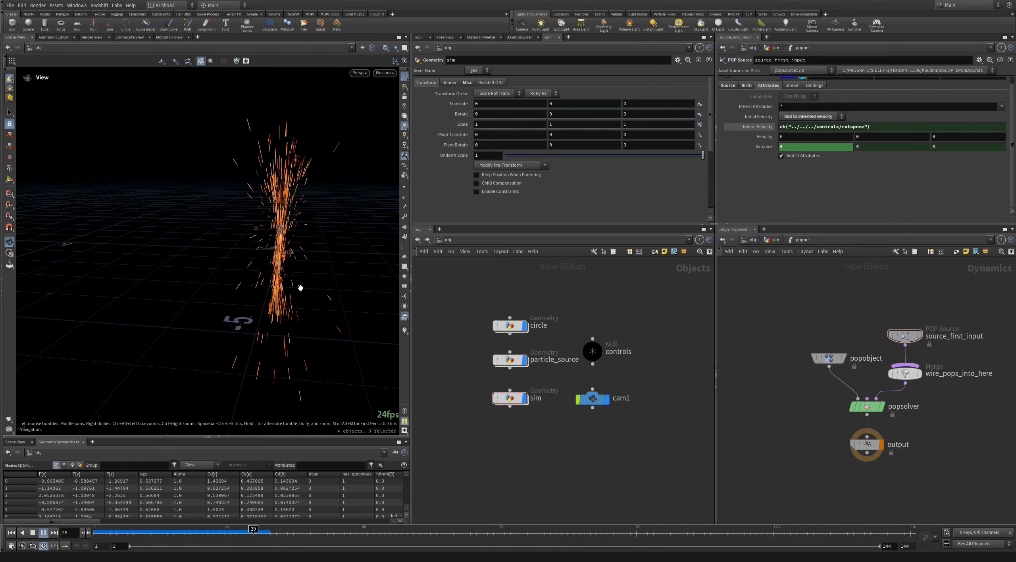
pyautogui.moveTo(295, 222); pyautogui.dragTo(291, 186)
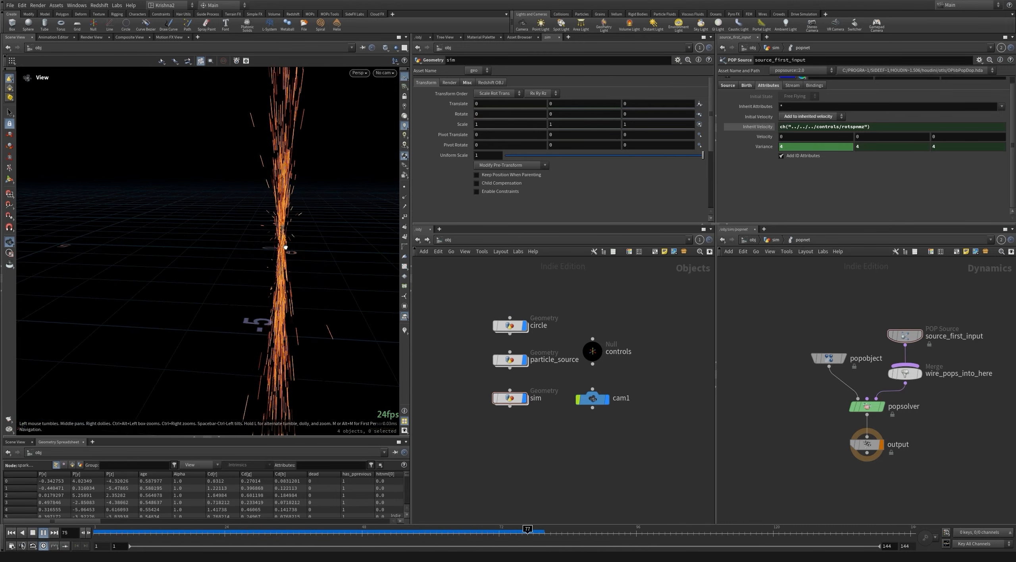
pyautogui.moveTo(289, 227); pyautogui.dragTo(297, 219)
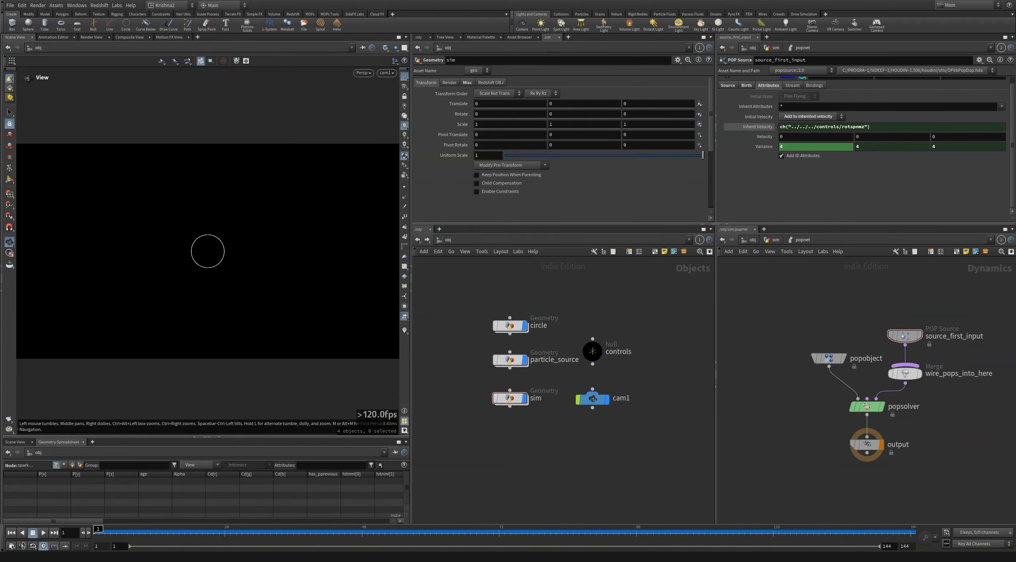
pyautogui.click(261, 532)
# Set the orientation of circle1 inside the circle object to ZX Plane, and return to object level at frame 1.
pyautogui.doubleClick(510, 326)
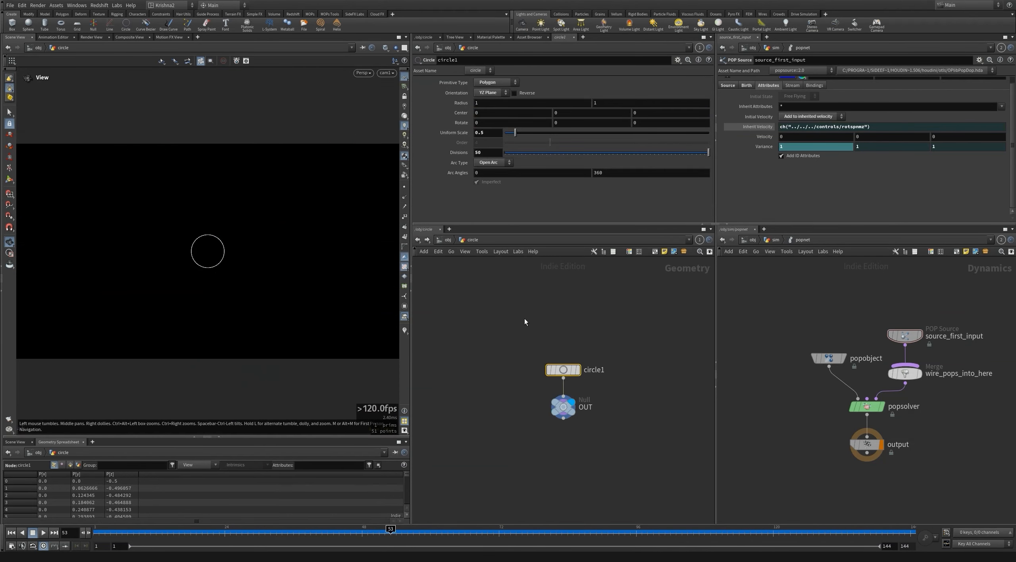
pyautogui.moveTo(527, 317); pyautogui.dragTo(577, 388)
pyautogui.click(491, 93)
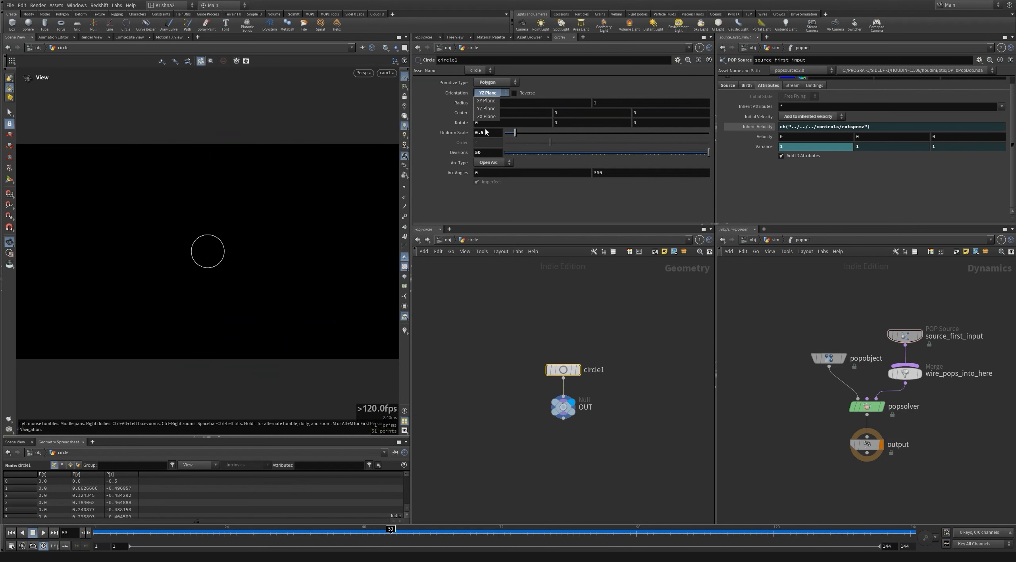
pyautogui.click(486, 116)
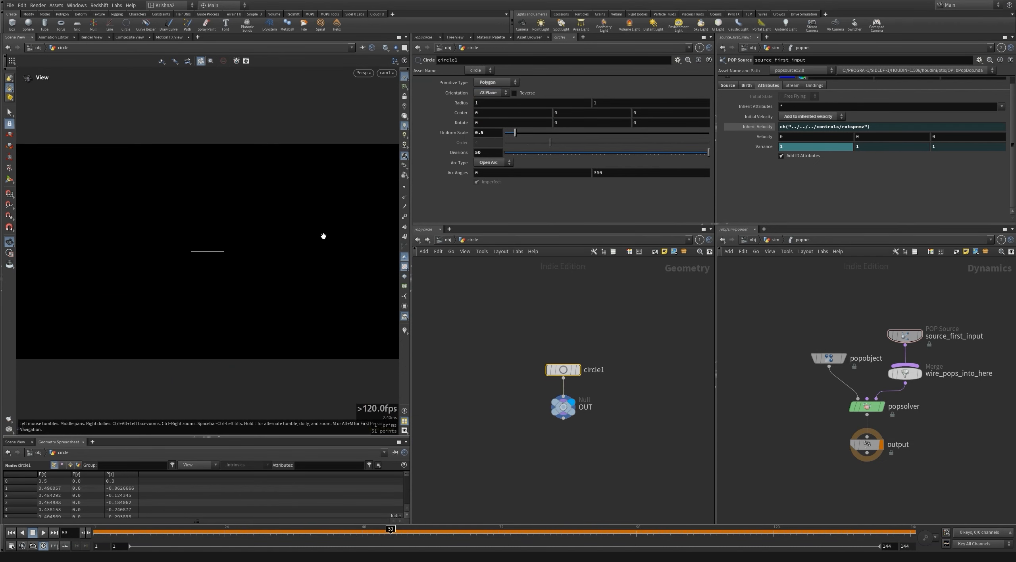
pyautogui.press('u')
pyautogui.click(11, 532)
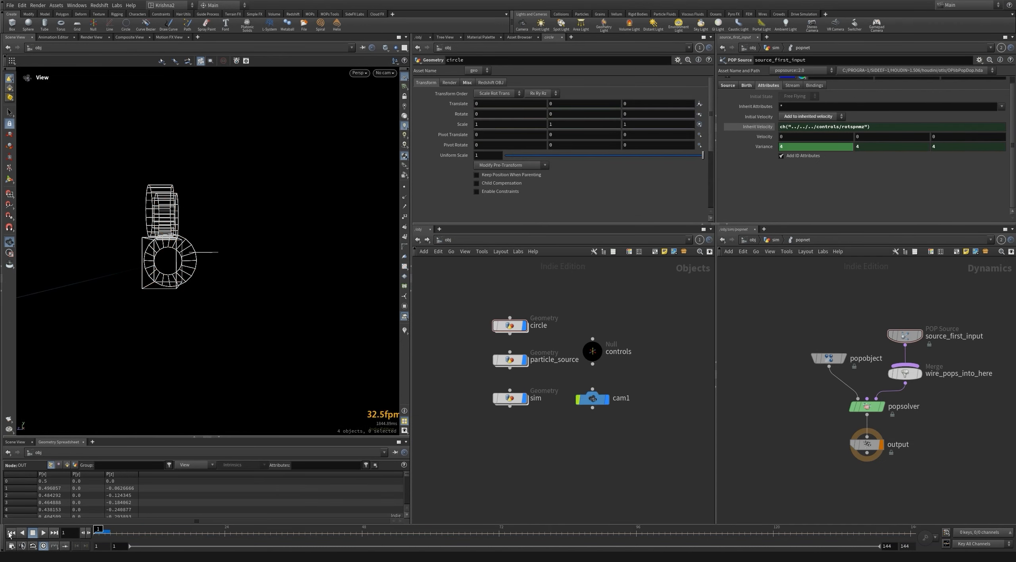
# In particle_source's solver1, set transform1's X rotation to 0 and enter the rotation on the Y axis instead.
pyautogui.doubleClick(509, 359)
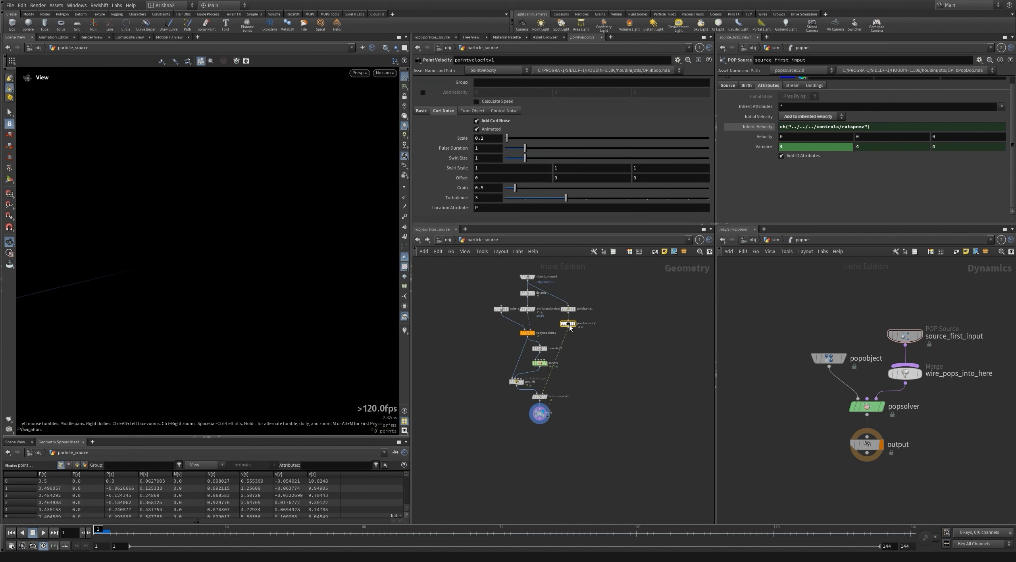
pyautogui.doubleClick(540, 362)
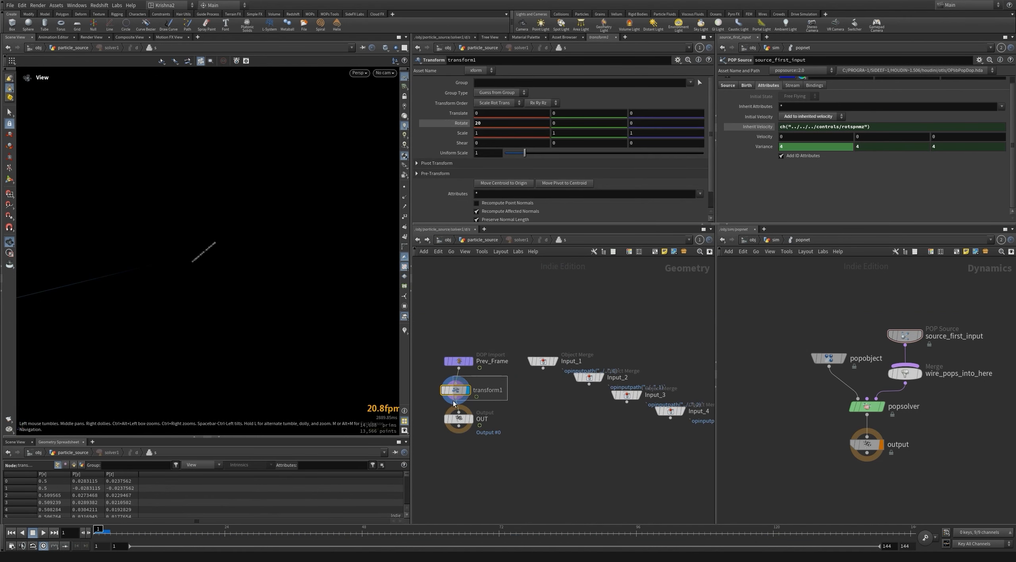
pyautogui.click(480, 124)
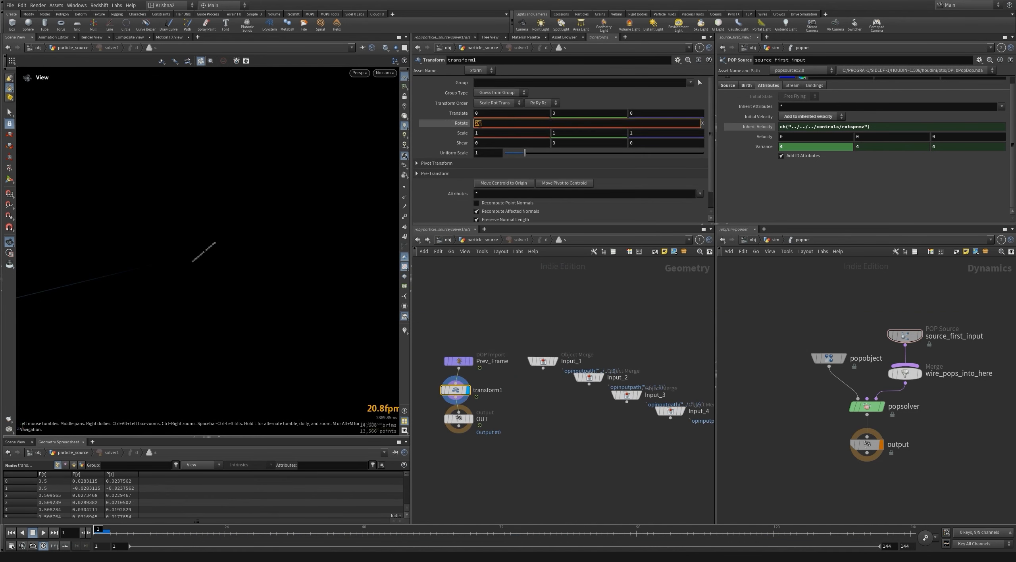
pyautogui.press('Return')
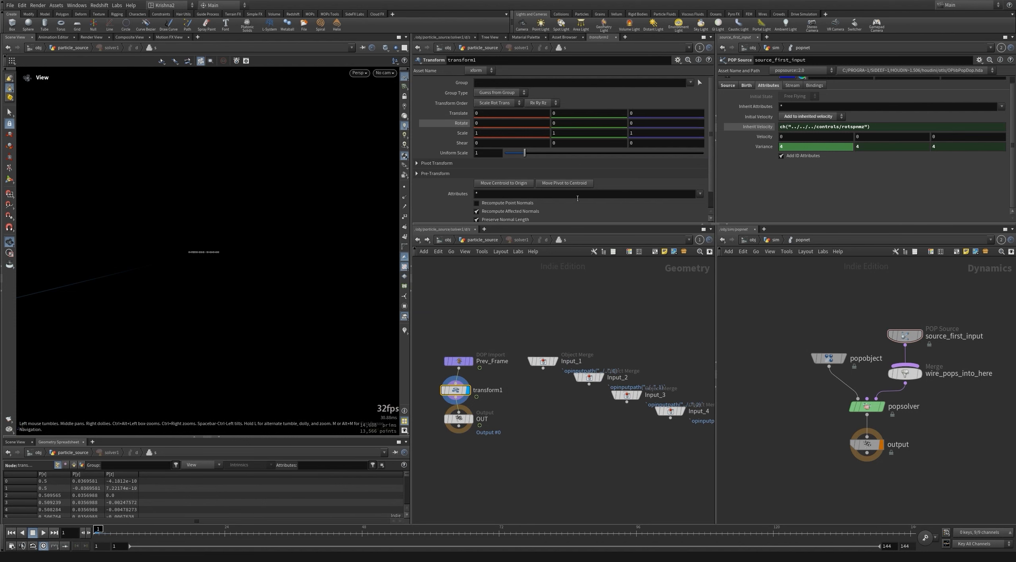
pyautogui.click(565, 123)
pyautogui.write('2')
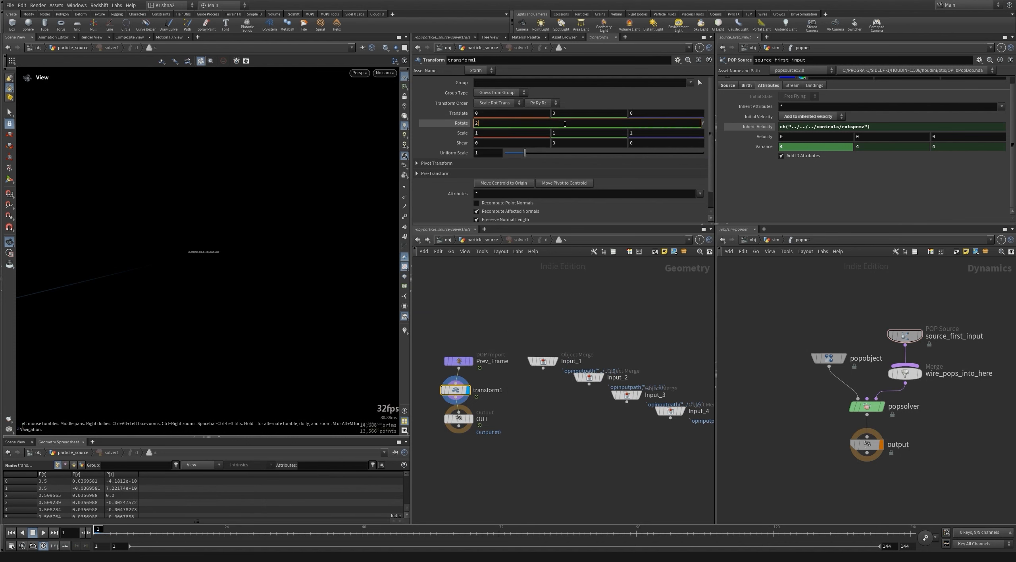
# Return to the particle_source network, play its OUT node's rotating source from above, and rewind to frame 1.
pyautogui.click(482, 240)
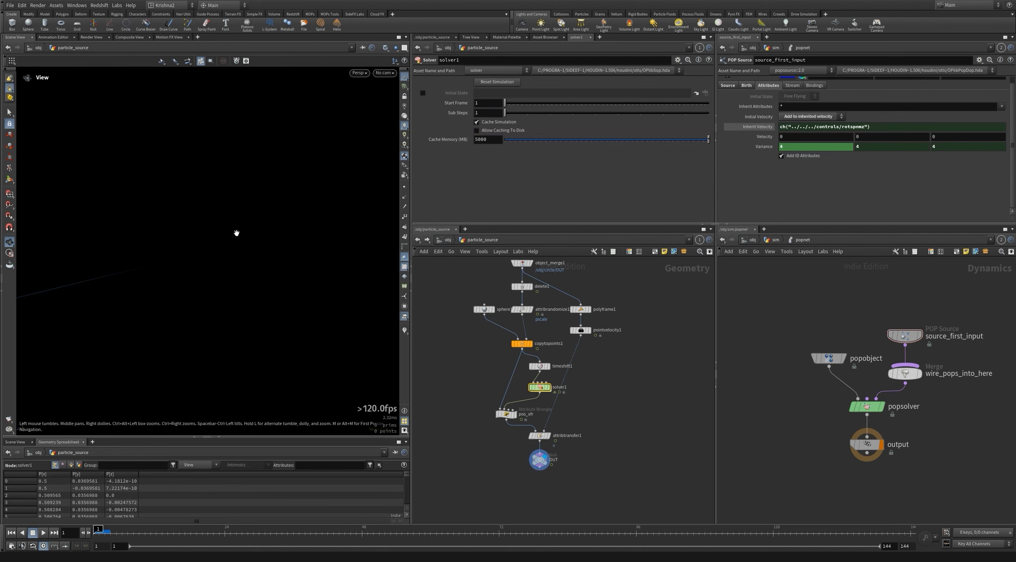
pyautogui.moveTo(236, 233); pyautogui.dragTo(143, 392)
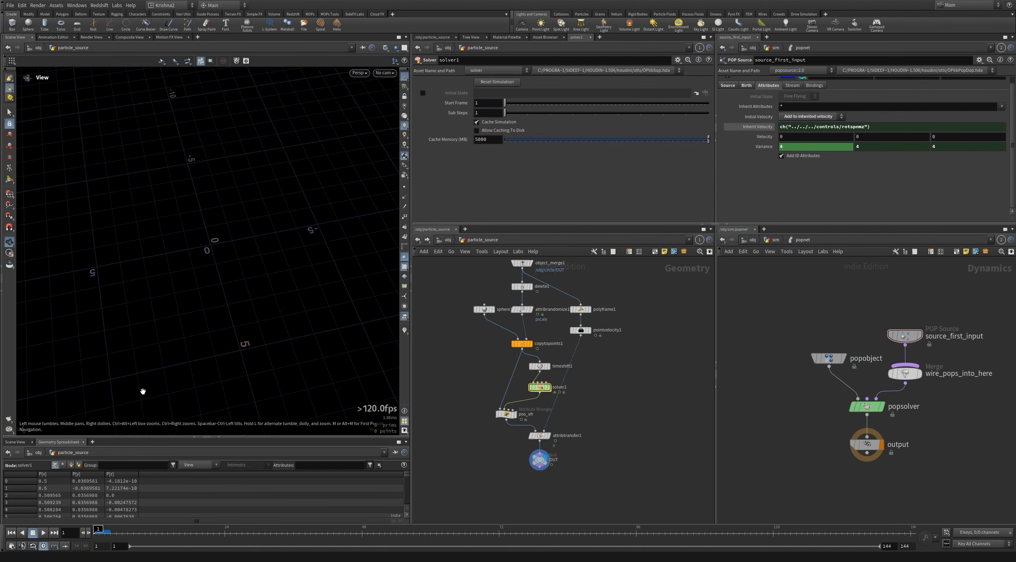
pyautogui.click(539, 459)
pyautogui.click(43, 532)
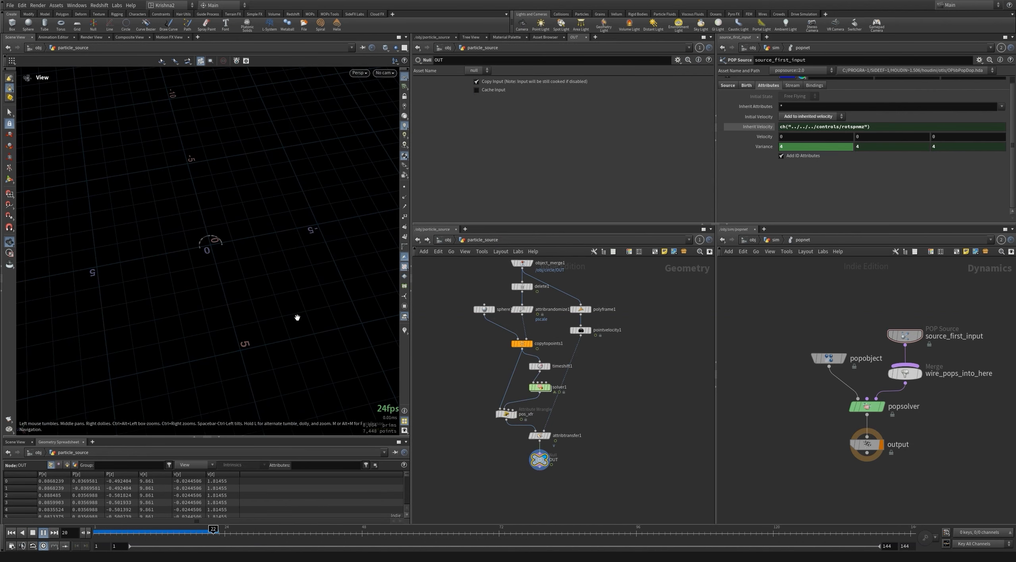
pyautogui.click(11, 533)
# Play the spark simulation at object level through the camera view, and return to frame 1.
pyautogui.click(904, 337)
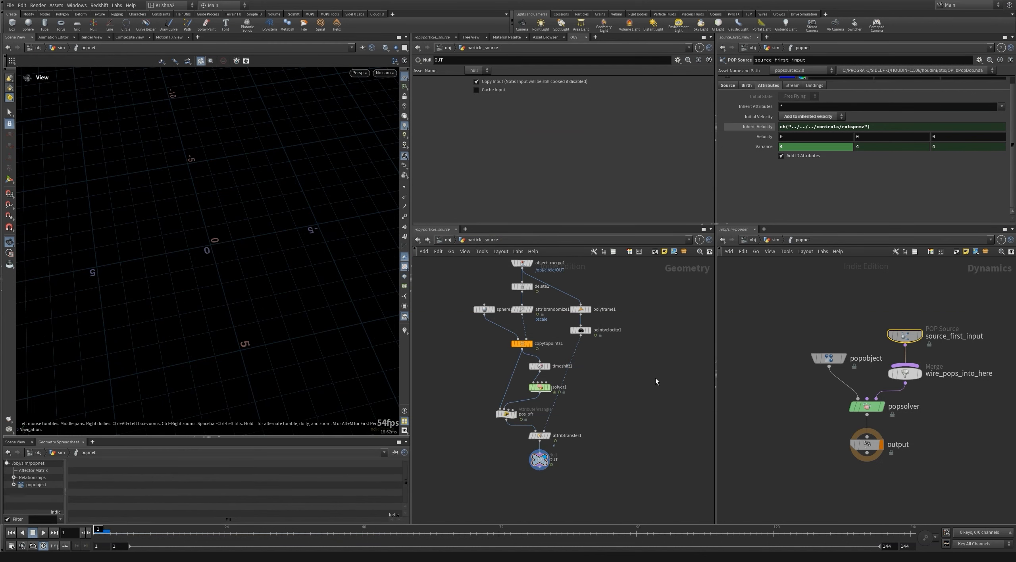
pyautogui.click(44, 533)
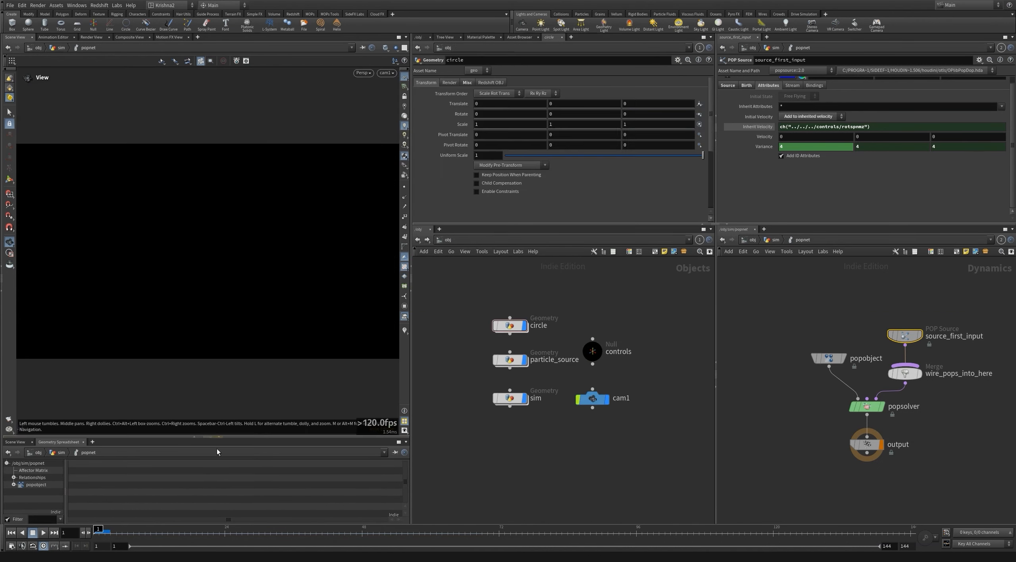
pyautogui.click(44, 532)
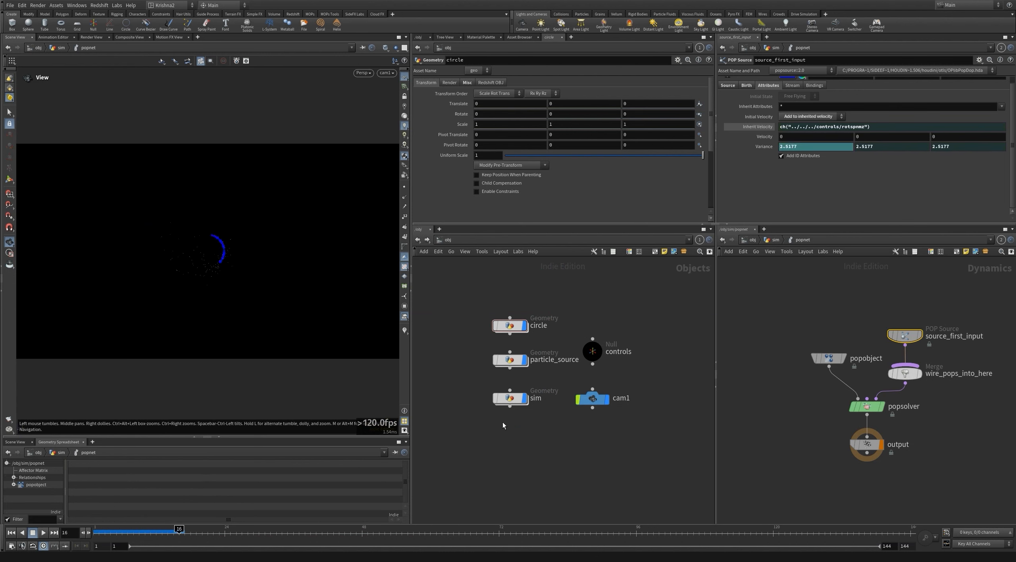
pyautogui.click(508, 399)
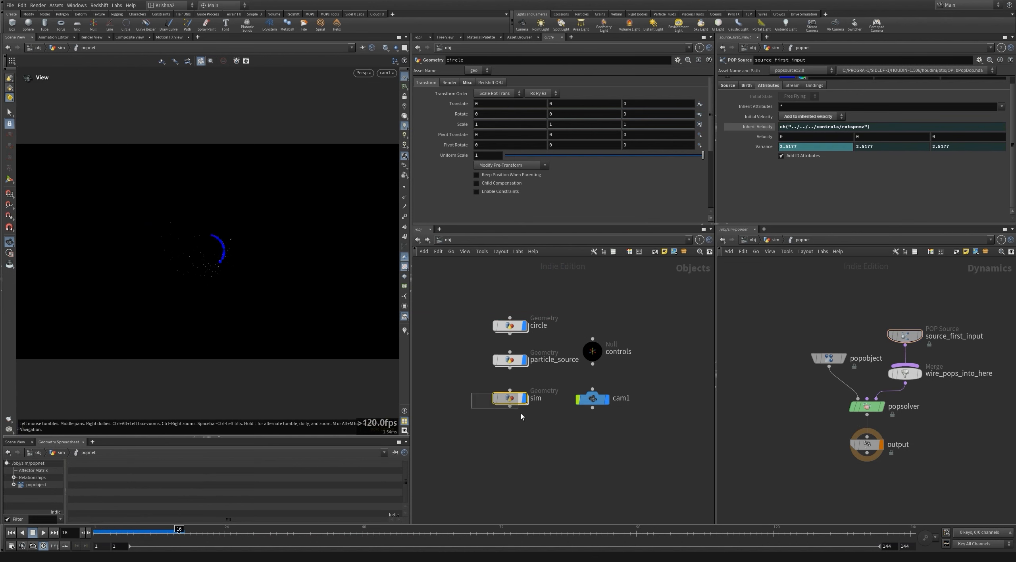
pyautogui.click(43, 533)
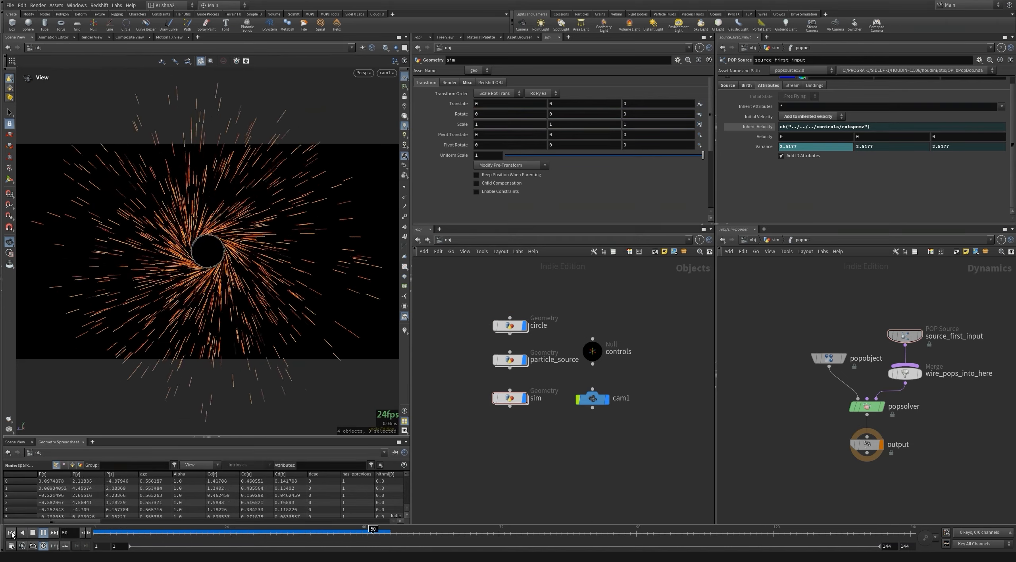
pyautogui.click(11, 533)
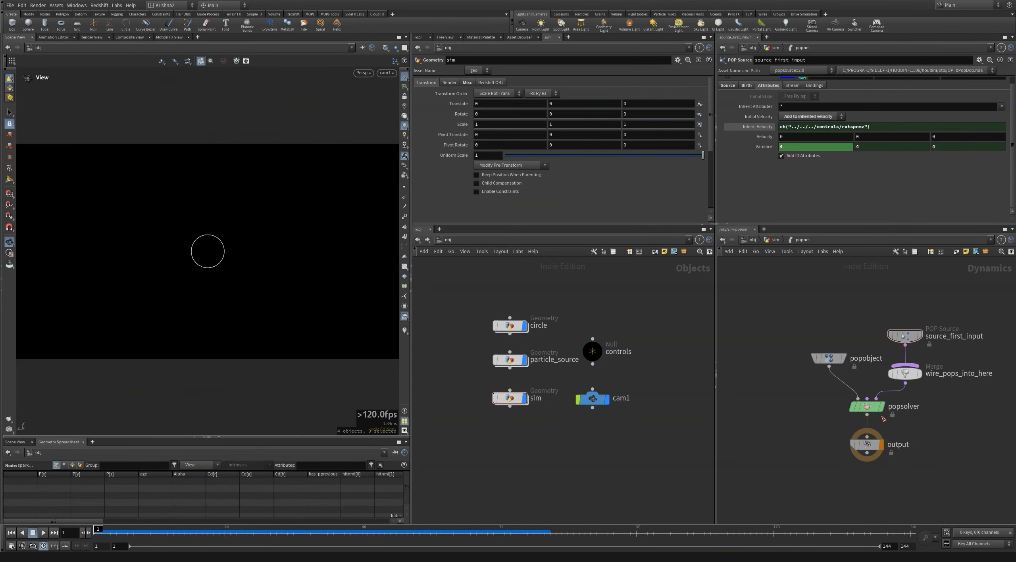
# Insert a Gravity Force node between popsolver and output, play the simulation, and rewind to frame 1.
pyautogui.press('Tab')
pyautogui.write('grav')
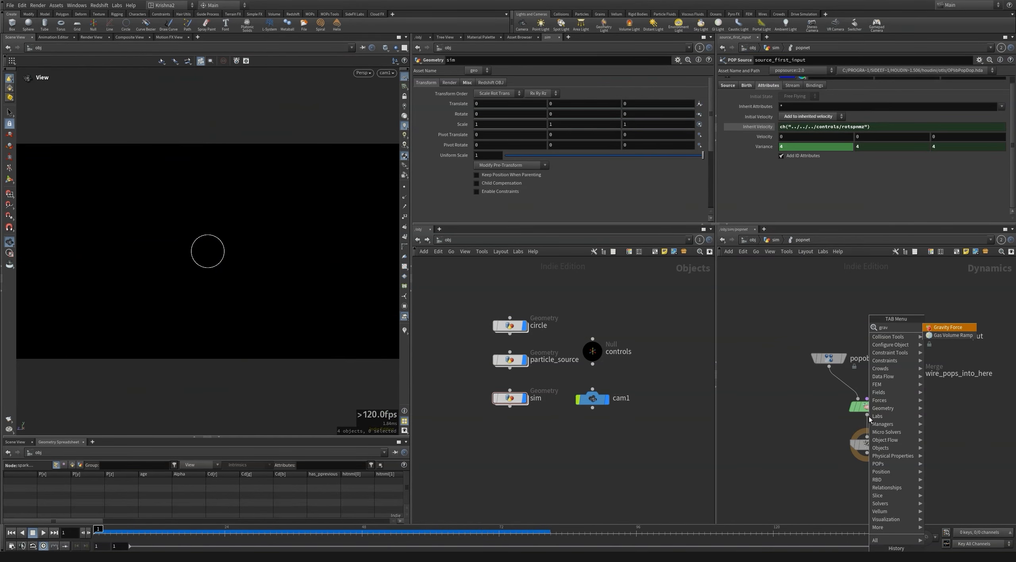
pyautogui.press('Return')
pyautogui.moveTo(462, 392); pyautogui.dragTo(524, 420)
pyautogui.press('Up')
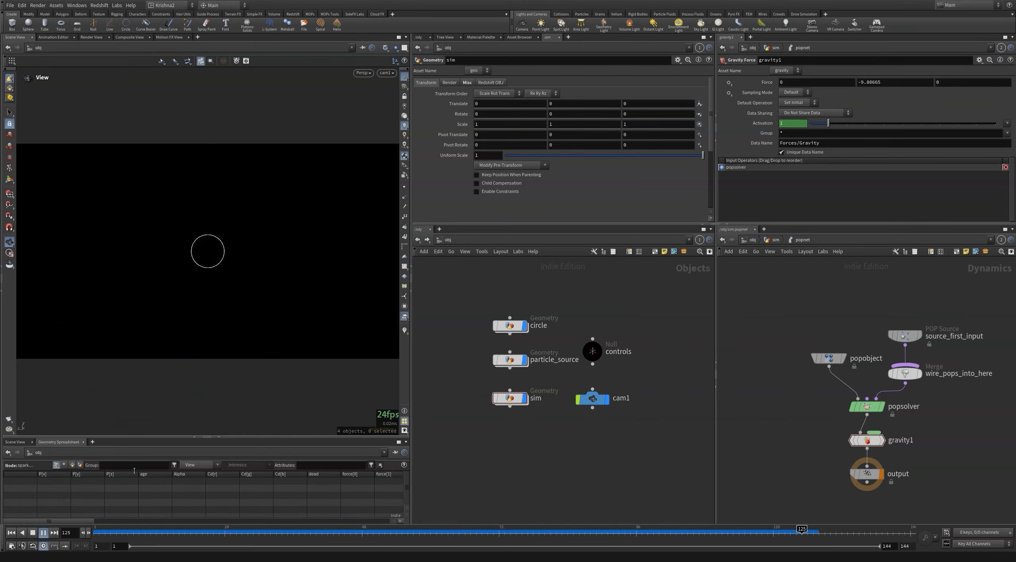
pyautogui.hotkey('ctrl', 'Up')
# Set source_first_input's Const. Birth Rate to the controls rotation speed channel multiplied by 10000, and play the simulation to test it.
pyautogui.click(904, 336)
pyautogui.click(746, 86)
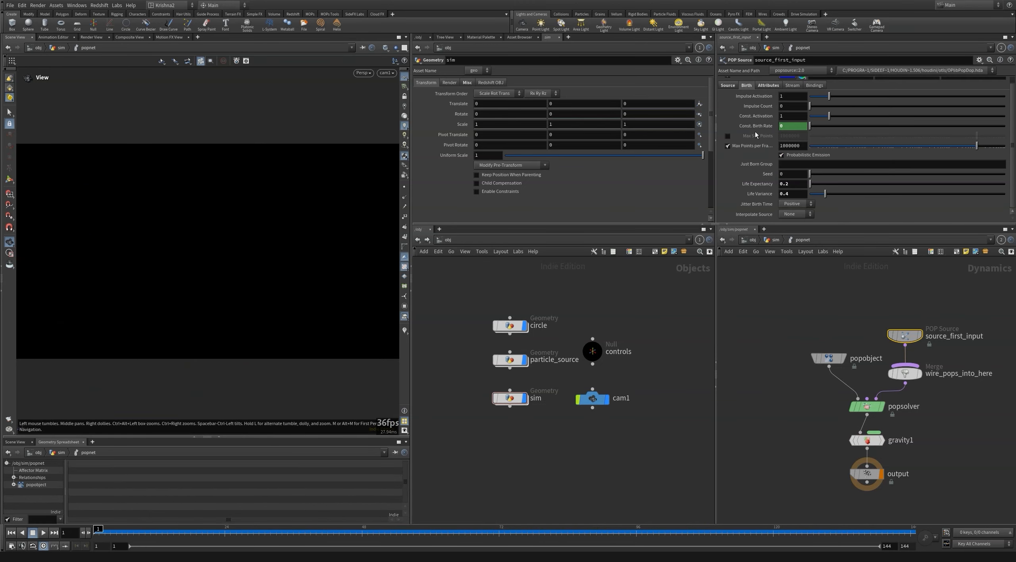
pyautogui.click(792, 126)
pyautogui.write('ch("../../../controls/rotspdz")*5000')
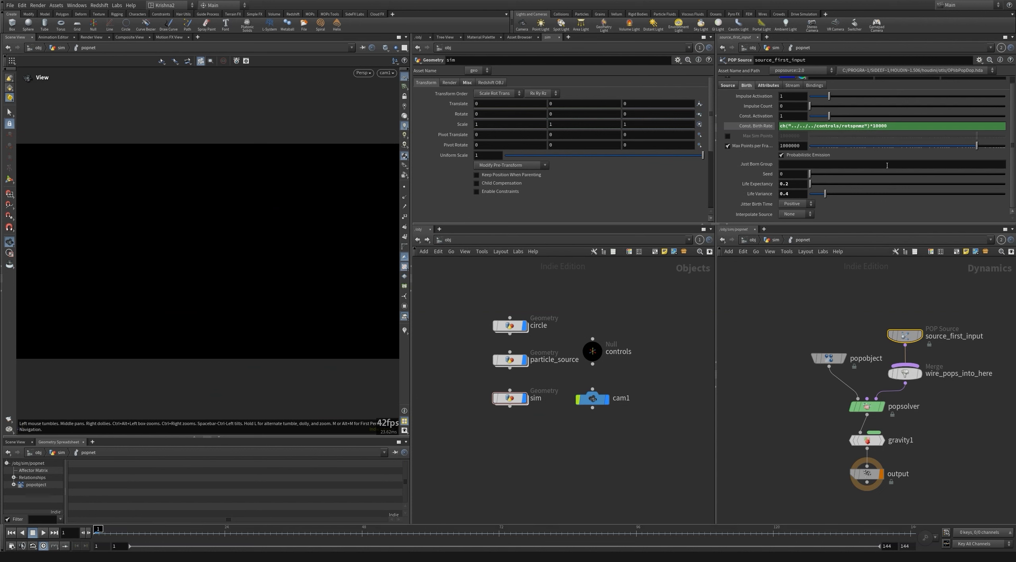
pyautogui.click(501, 362)
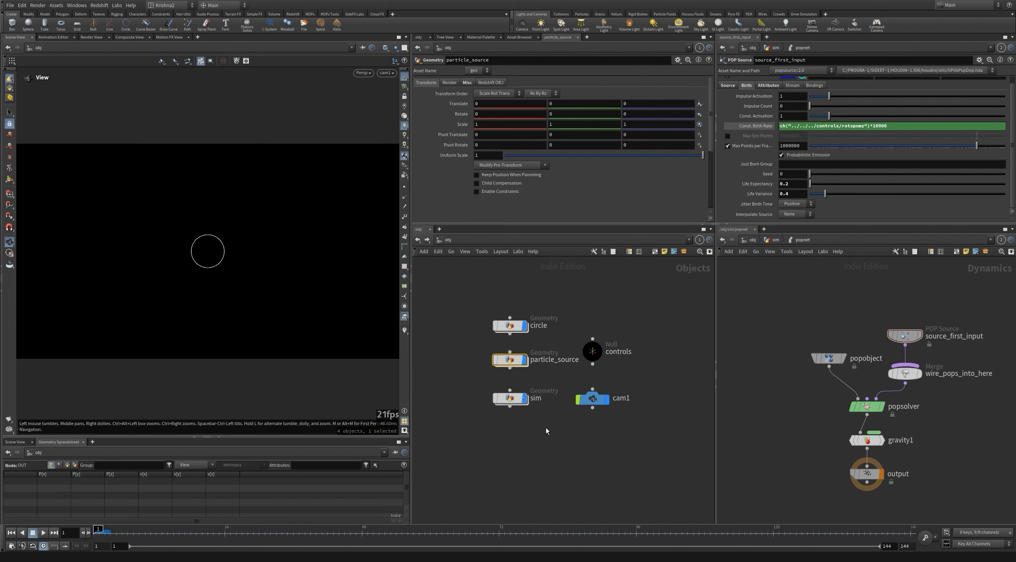
pyautogui.press('Up')
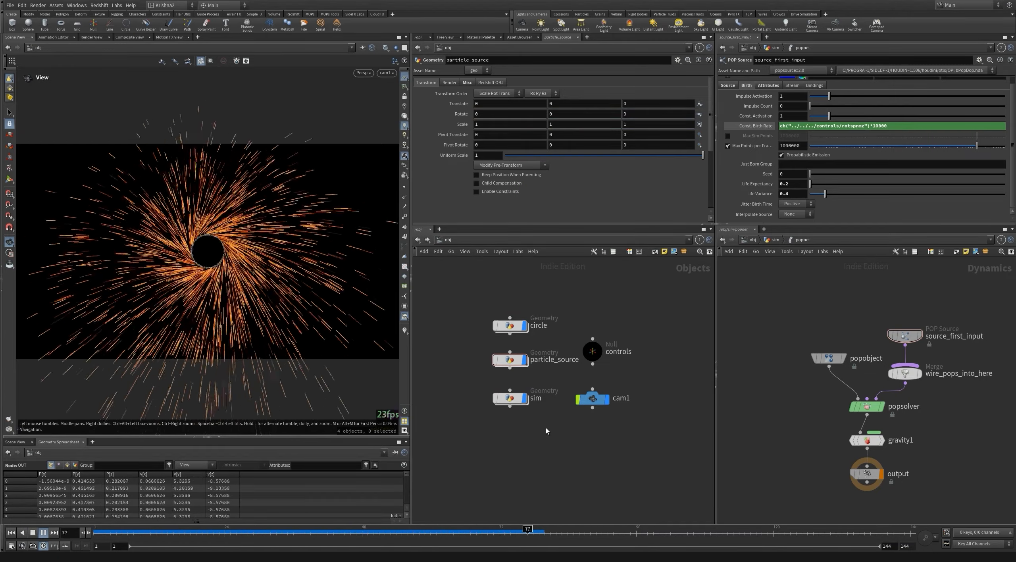
pyautogui.click(32, 533)
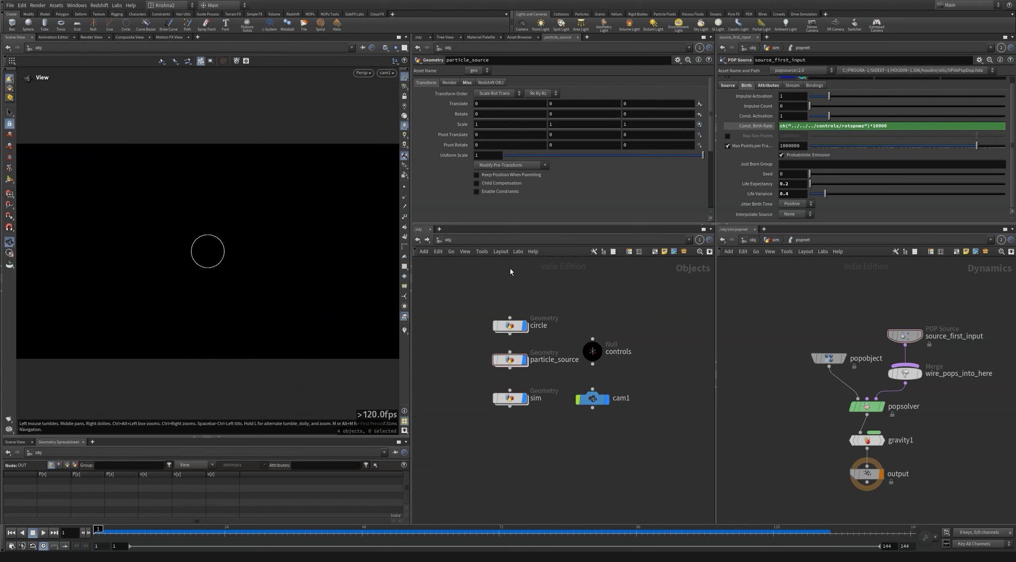
# Set Substeps to 4 on sim's popnet and Sub Steps to 4 on particle_source's solver1.
pyautogui.click(774, 240)
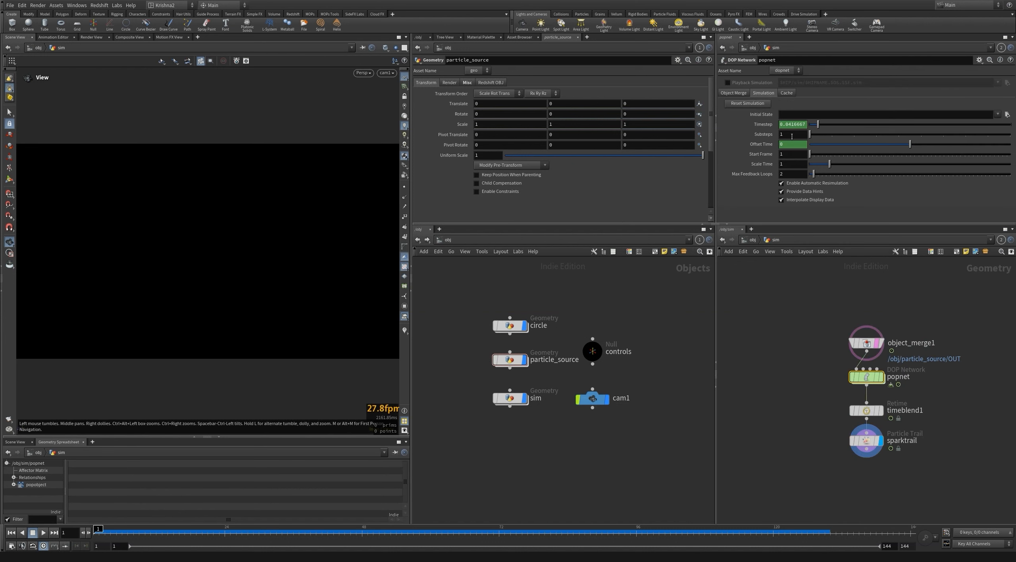
pyautogui.press('Return')
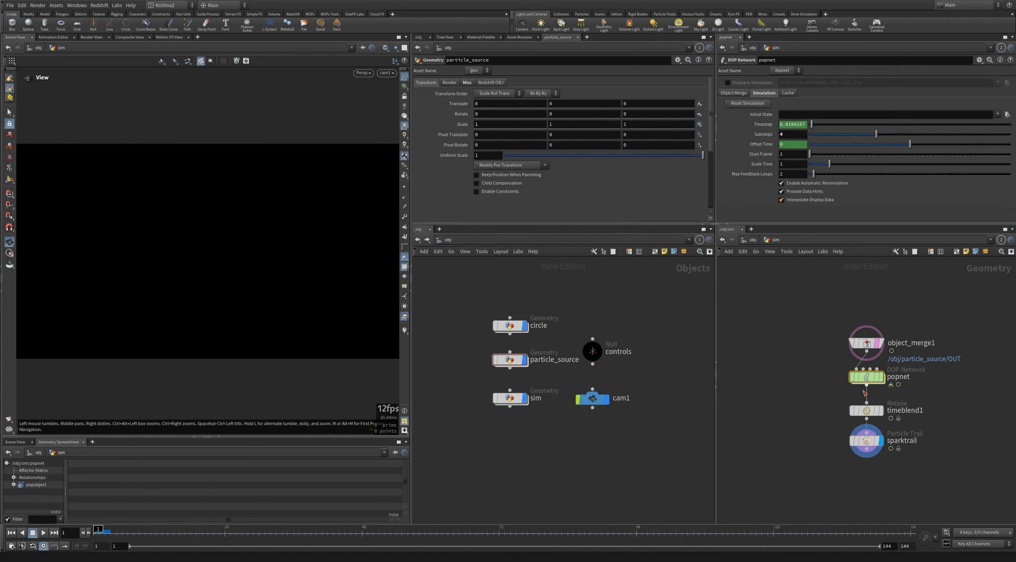
pyautogui.doubleClick(501, 364)
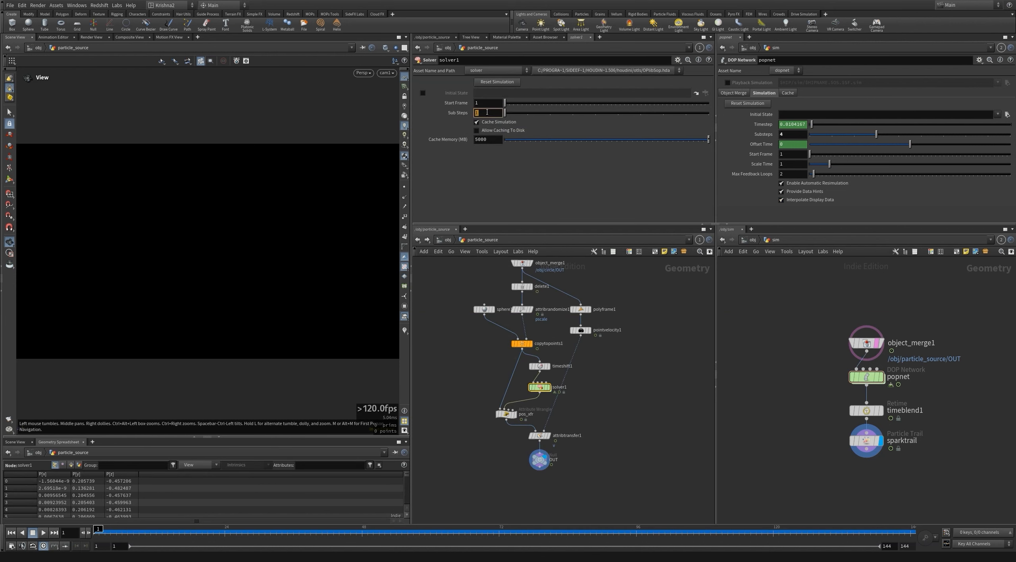
pyautogui.press('Return')
# Return to object level and play the substepped simulation, stopping at frame 93.
pyautogui.click(448, 47)
pyautogui.click(43, 532)
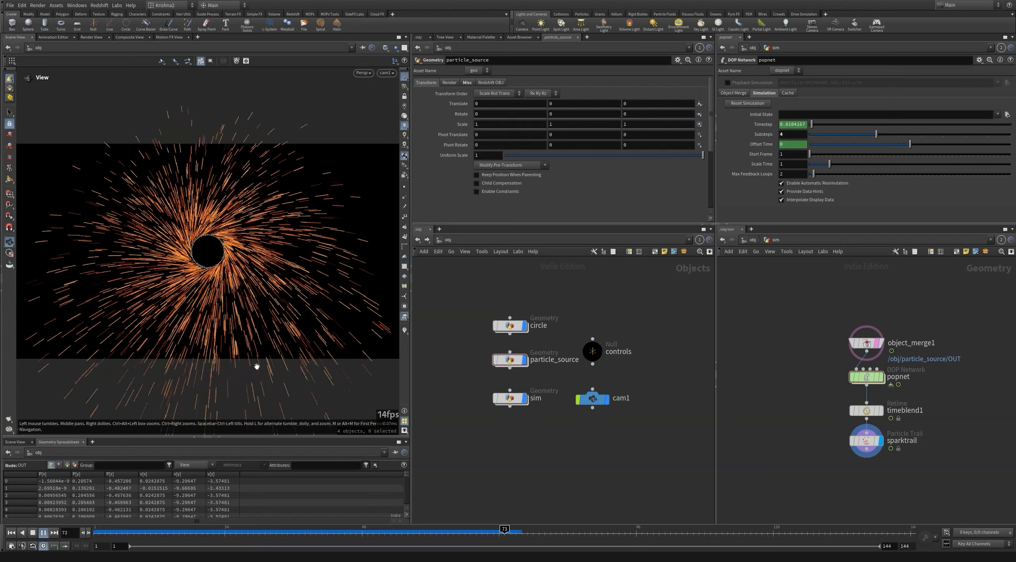
pyautogui.press('Escape')
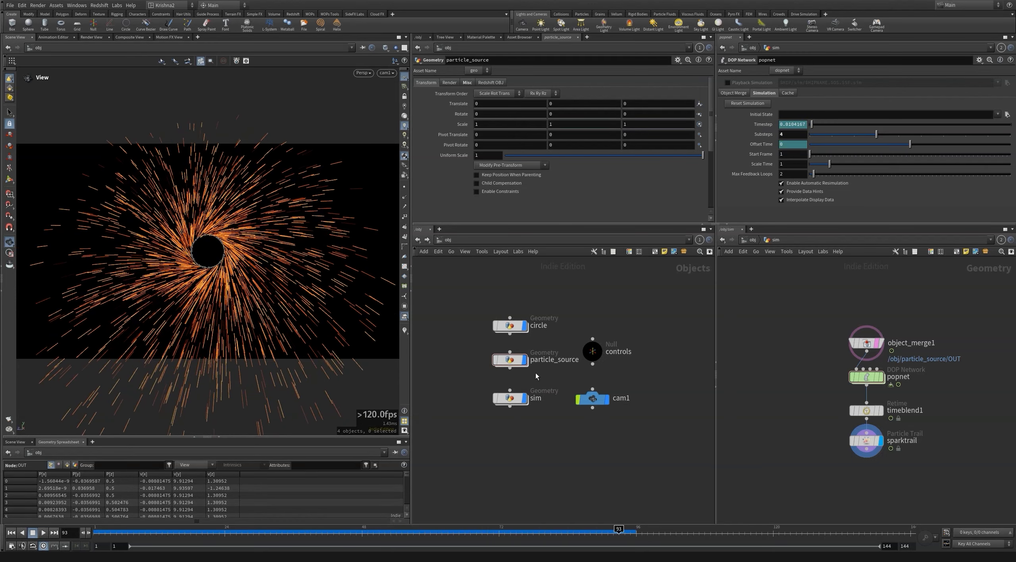
# Hide the circle and particle_source objects, and replay the simulation from the start, scrubbing to frame 12.
pyautogui.click(528, 342)
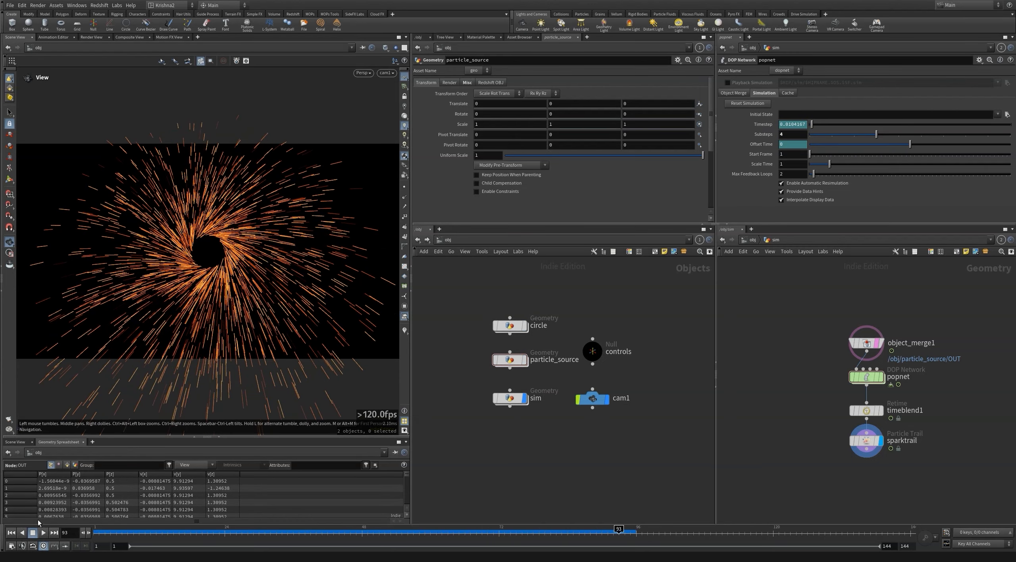
pyautogui.click(12, 533)
pyautogui.click(44, 533)
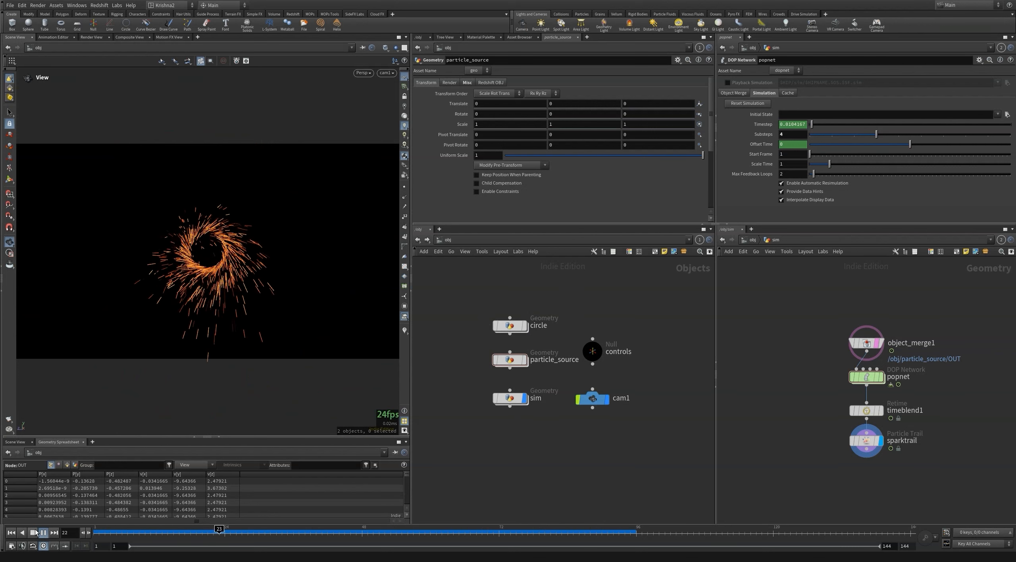
pyautogui.moveTo(104, 533); pyautogui.dragTo(156, 534)
# Inside the sim object, set the end of timeblend1's Input Frame Range to $RFEND.
pyautogui.doubleClick(511, 398)
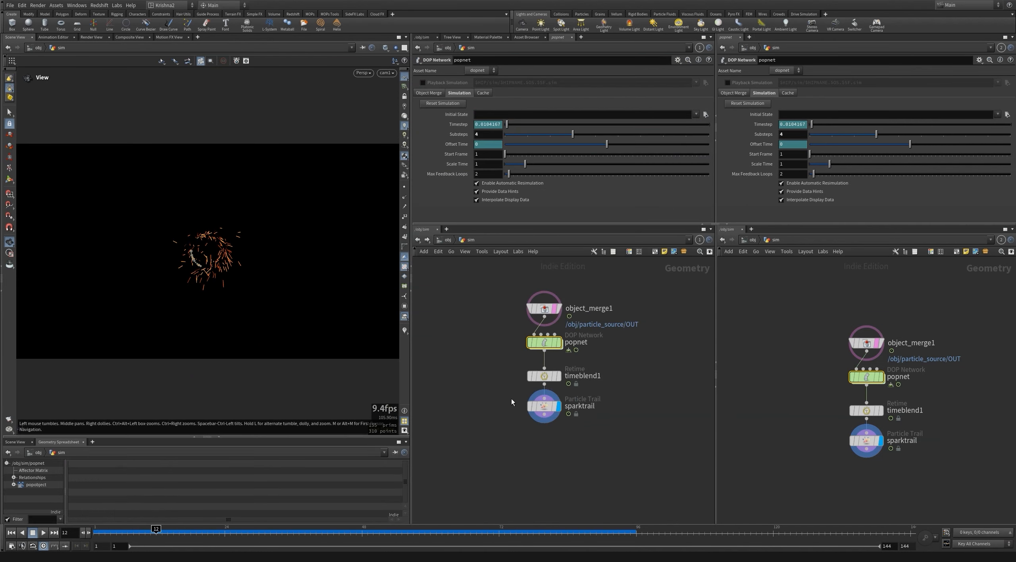
pyautogui.click(581, 379)
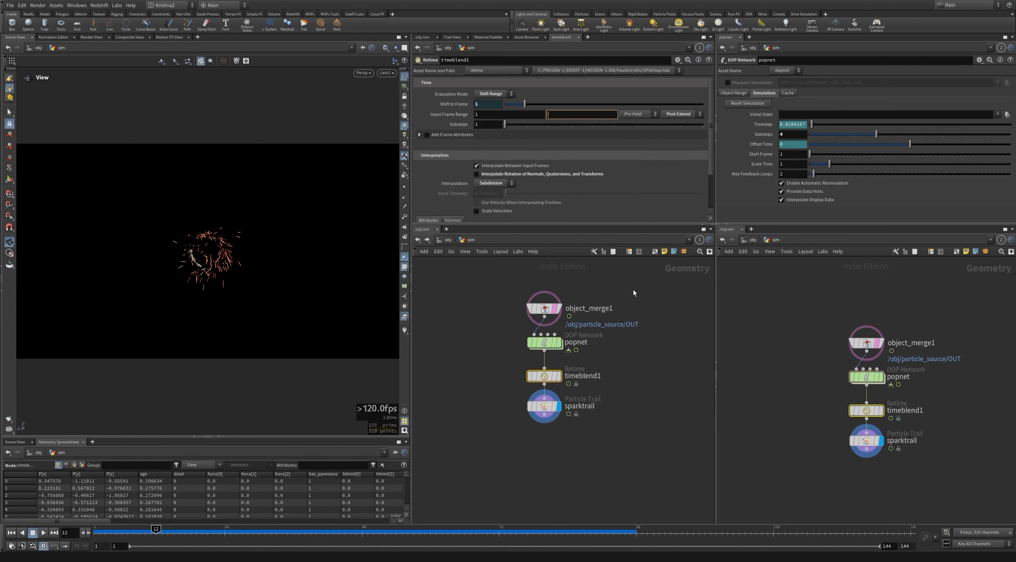
pyautogui.write('$RFE')
pyautogui.press('Return')
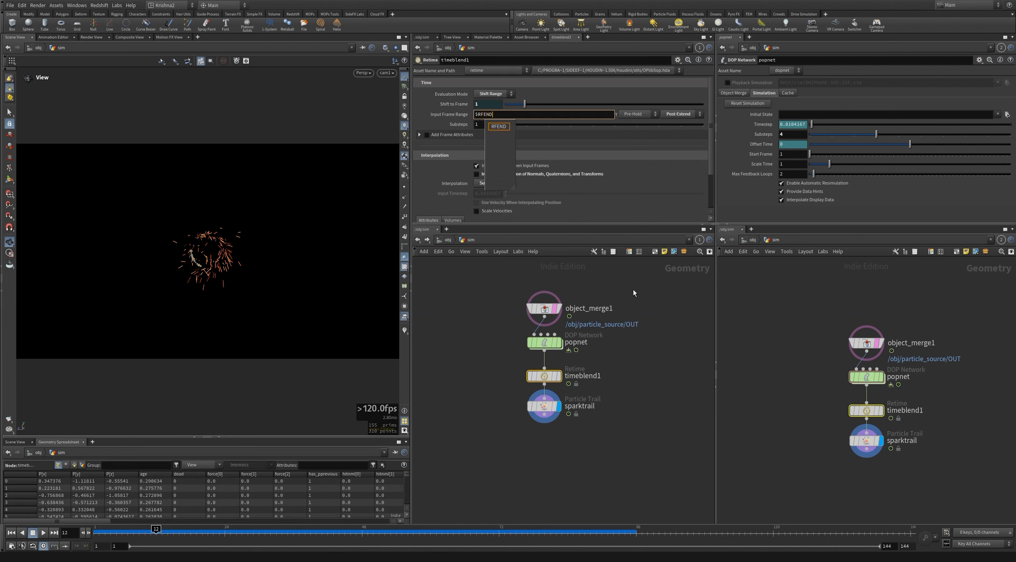
pyautogui.press('Return')
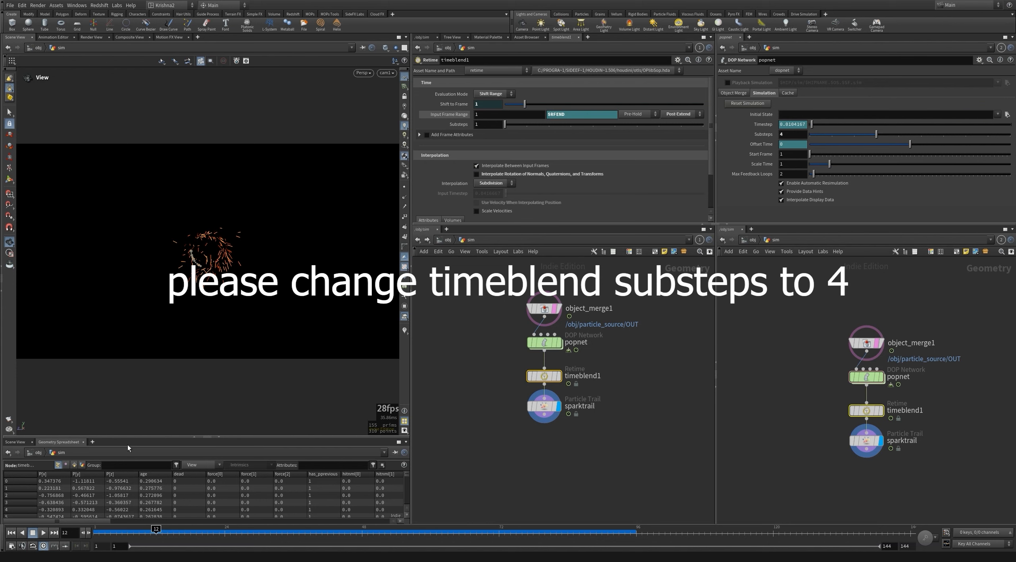
# Scrub through the early frames to examine the retimed spark trails, and return to frame 1.
pyautogui.click(11, 533)
pyautogui.click(47, 532)
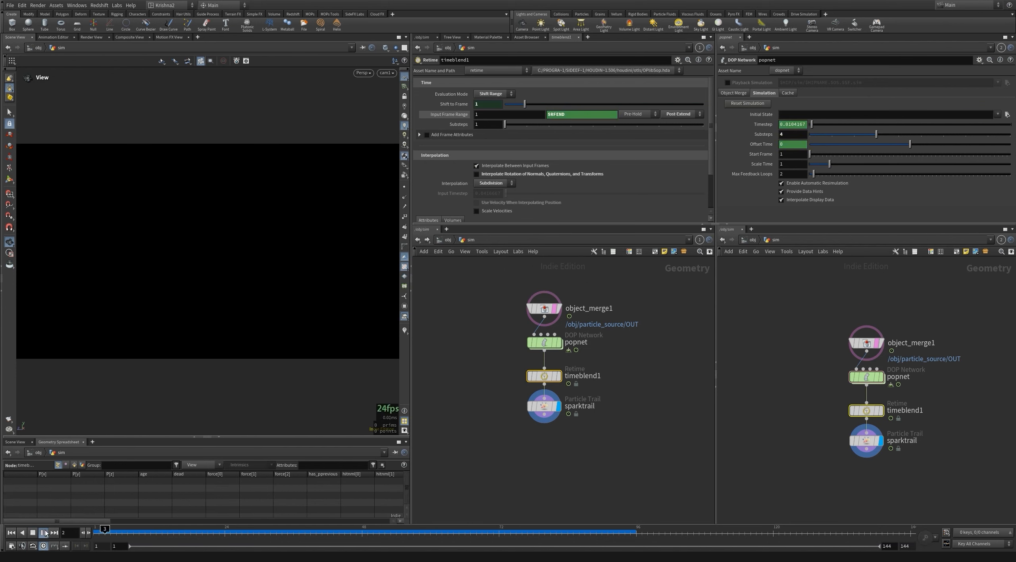
pyautogui.moveTo(105, 536); pyautogui.dragTo(163, 544)
pyautogui.moveTo(177, 544); pyautogui.dragTo(88, 533)
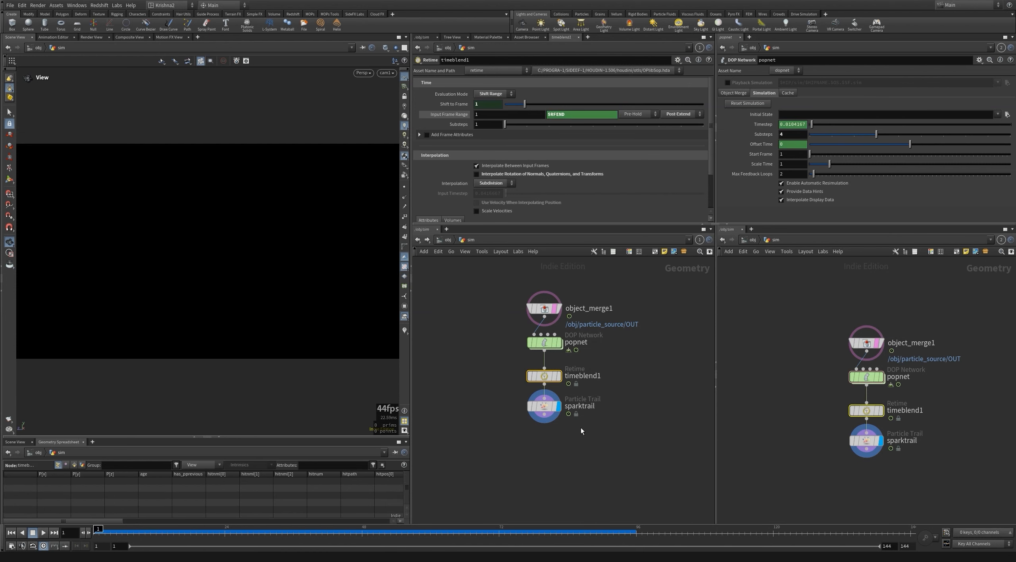
# Set the sparktrail node's Substeps to 4.
pyautogui.click(556, 408)
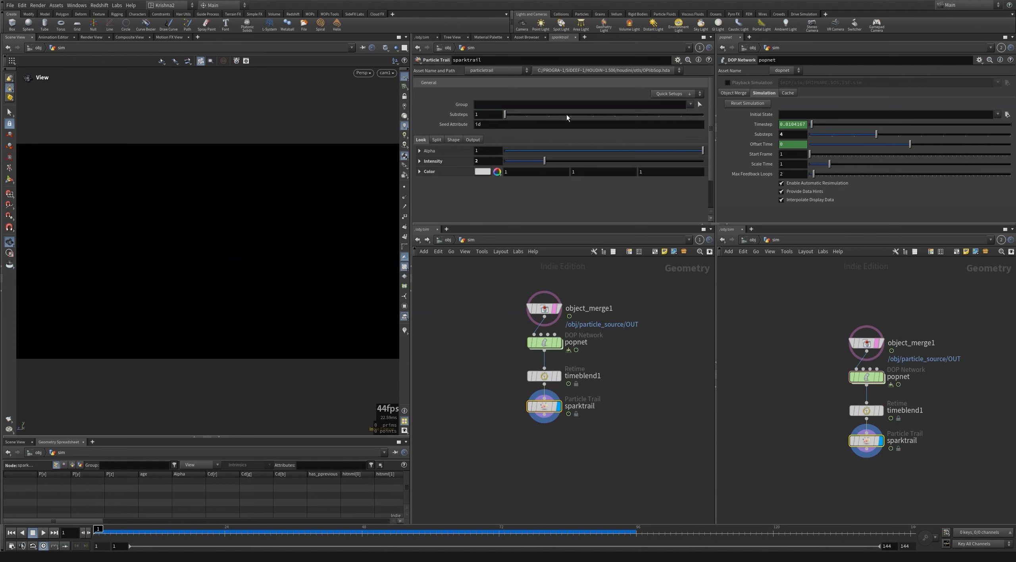
pyautogui.click(566, 114)
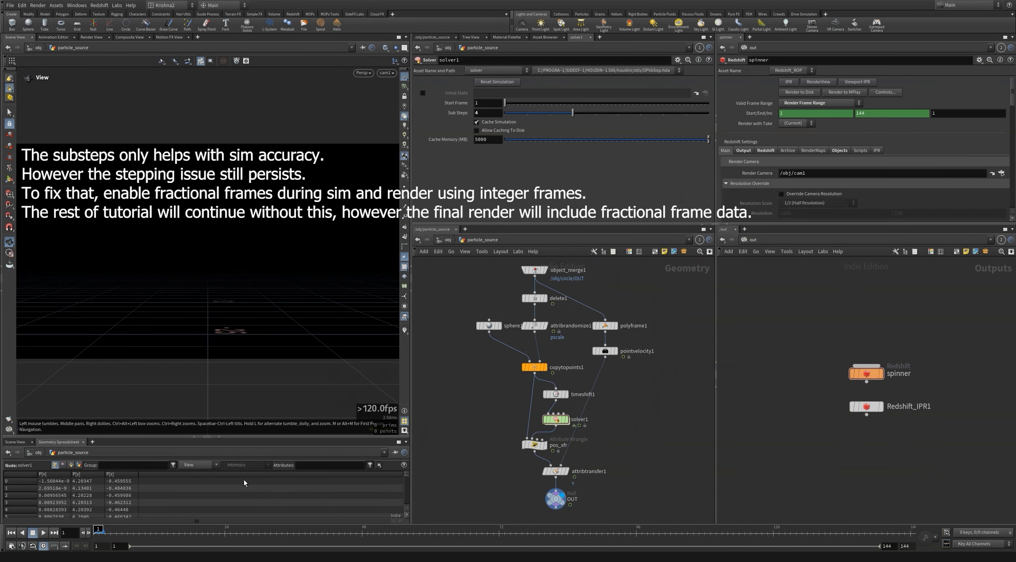
# Step through the first frames of particle_source one at a time to examine the source's motion, and rewind to frame 1.
pyautogui.press('Right')
pyautogui.press('Right')
pyautogui.press('Right')
pyautogui.press('Right')
pyautogui.press('Right')
pyautogui.press('Right')
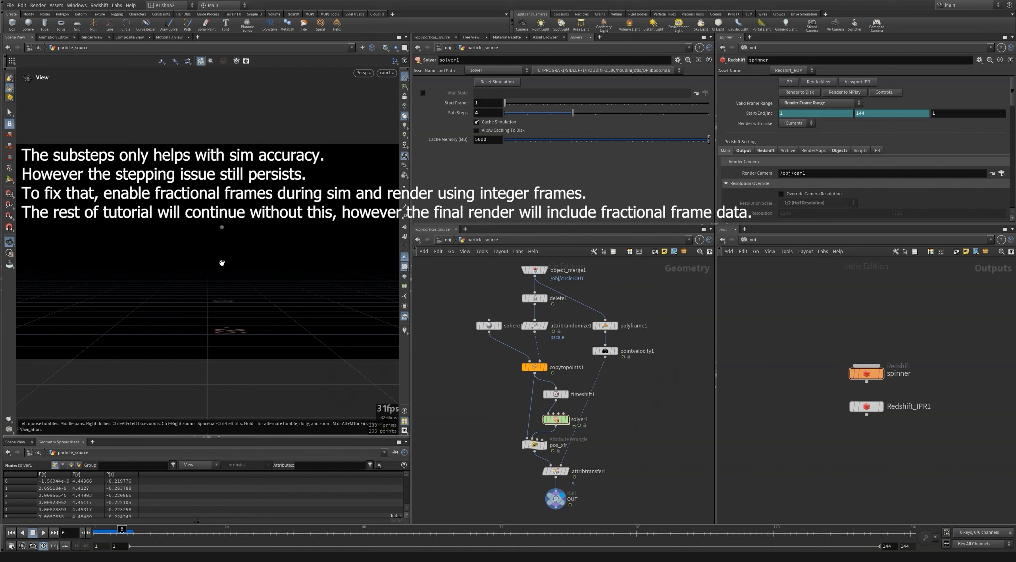
pyautogui.press('Right')
pyautogui.press('Right')
pyautogui.press('Right')
pyautogui.press('Left')
pyautogui.press('Left')
pyautogui.press('Left')
pyautogui.press('Left')
pyautogui.click(11, 532)
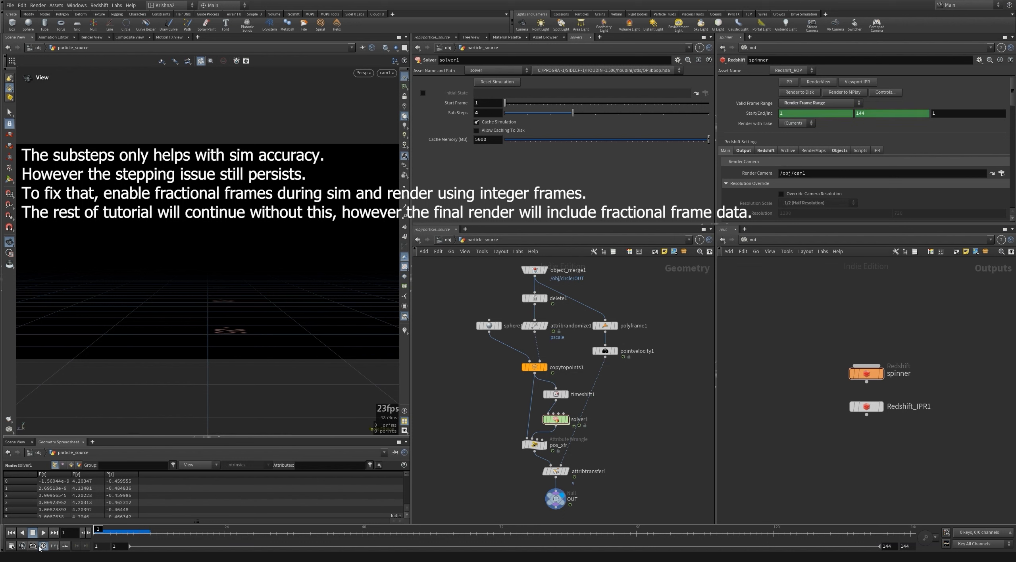
# Enable fractional frame values for the timeline, scrub and play the particle source at in-between frames, and rewind.
pyautogui.click(54, 546)
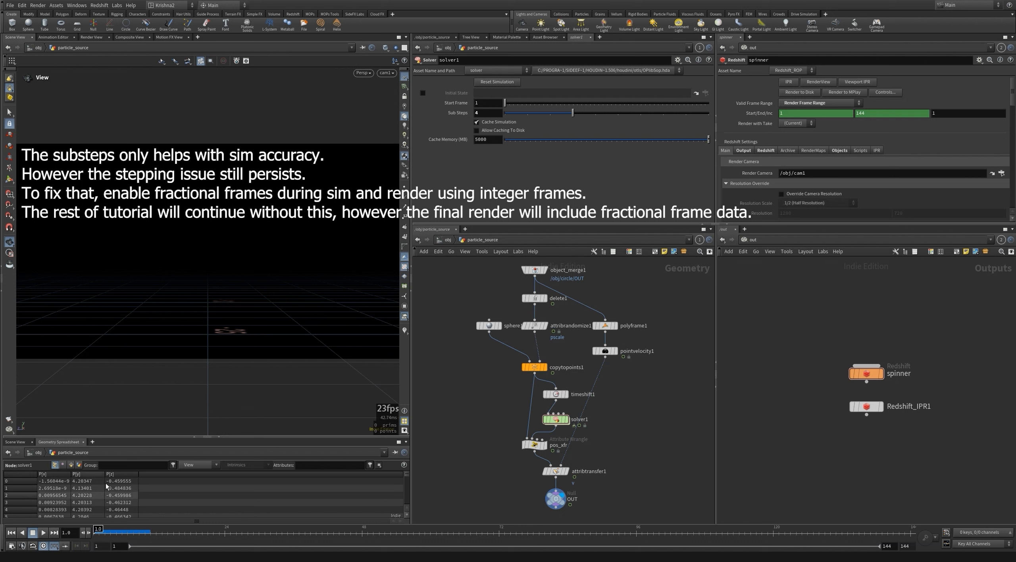
pyautogui.moveTo(97, 533); pyautogui.dragTo(123, 533)
pyautogui.press('Up')
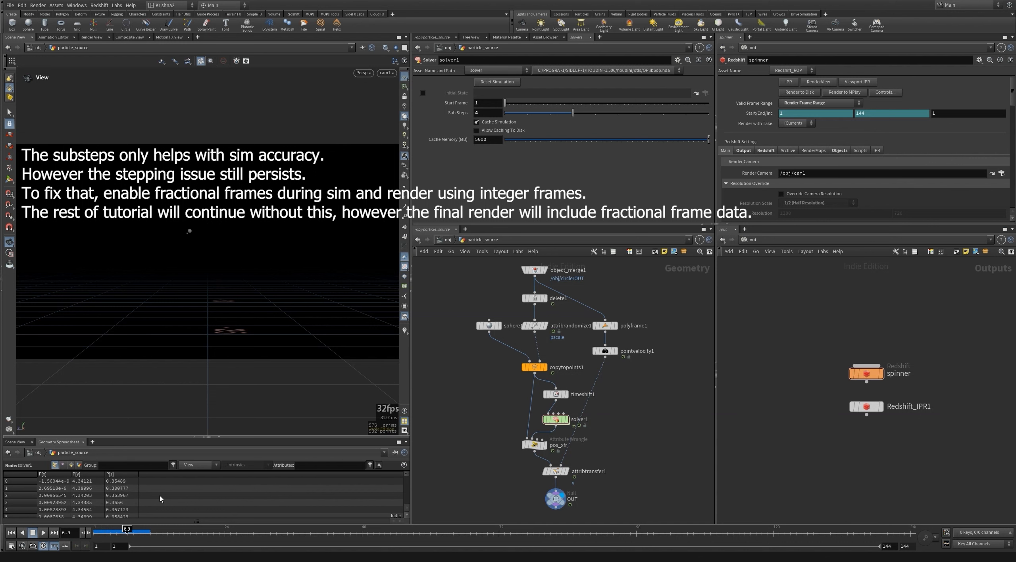
pyautogui.press('Down')
pyautogui.press('Down')
pyautogui.press('Down')
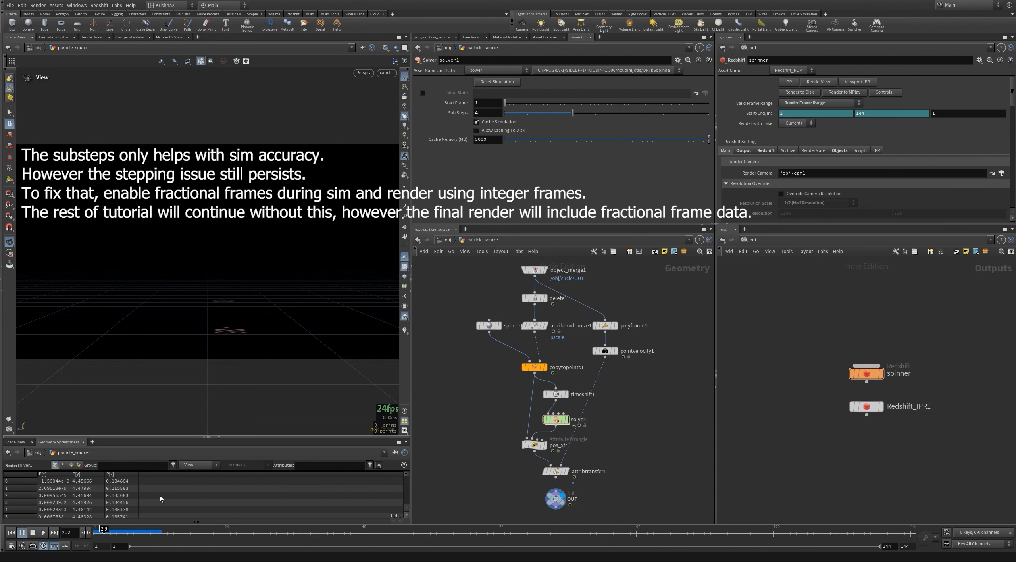
pyautogui.press('Down')
pyautogui.click(11, 533)
# Open the Split settings of the sparktrail node in the sim network.
pyautogui.moveTo(818, 345); pyautogui.dragTo(882, 387)
pyautogui.press('Return')
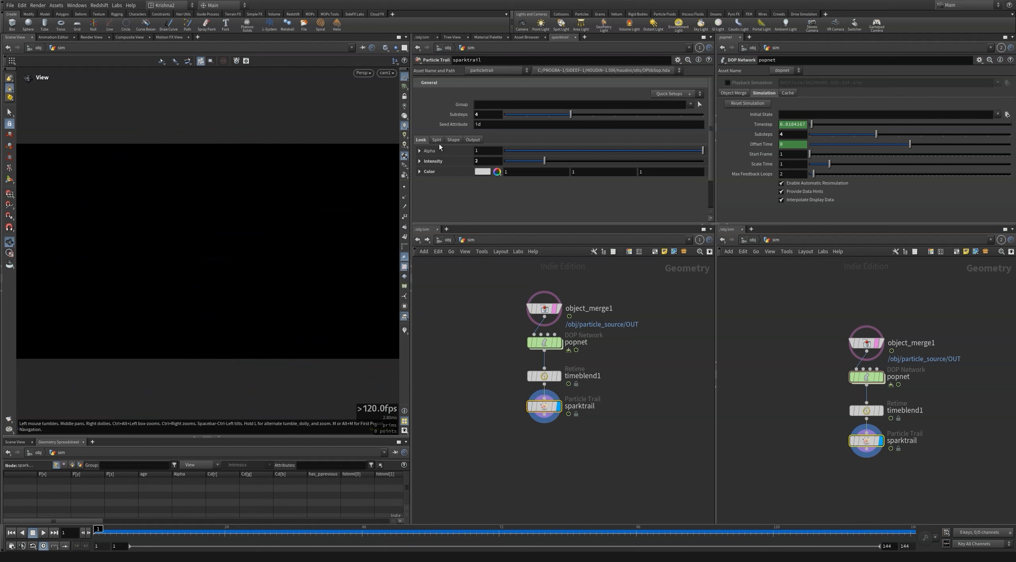
pyautogui.click(437, 140)
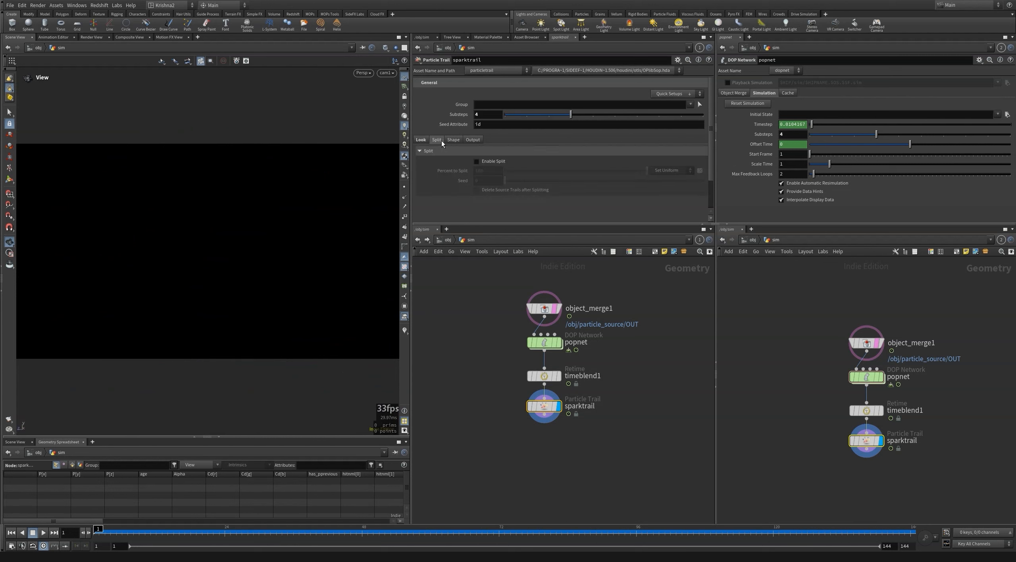
# Enable splitting of the spark trails with a speed ramp and preview them at frame 72.
pyautogui.click(477, 161)
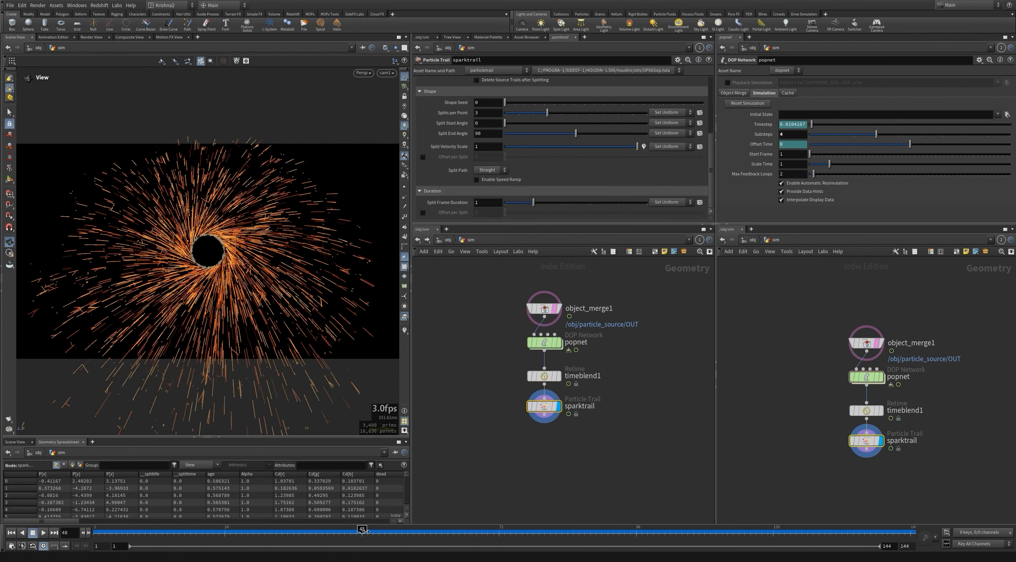
pyautogui.click(501, 535)
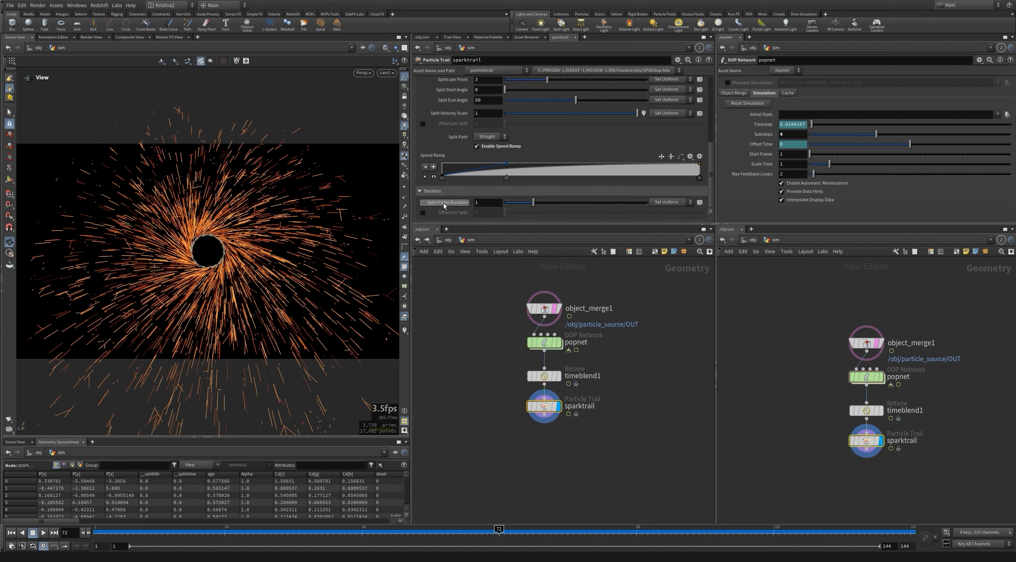
pyautogui.scroll(2, 456, 206)
pyautogui.scroll(5, 455, 198)
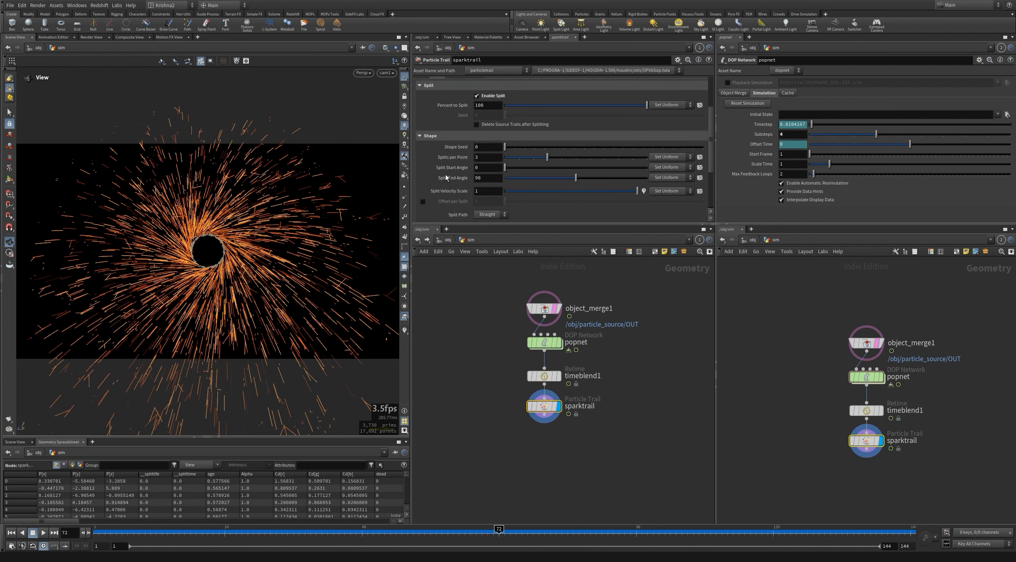
# Add positional noise to the sparktrail shape with an amplitude of 0.01, and lower that amplitude once more.
pyautogui.click(454, 140)
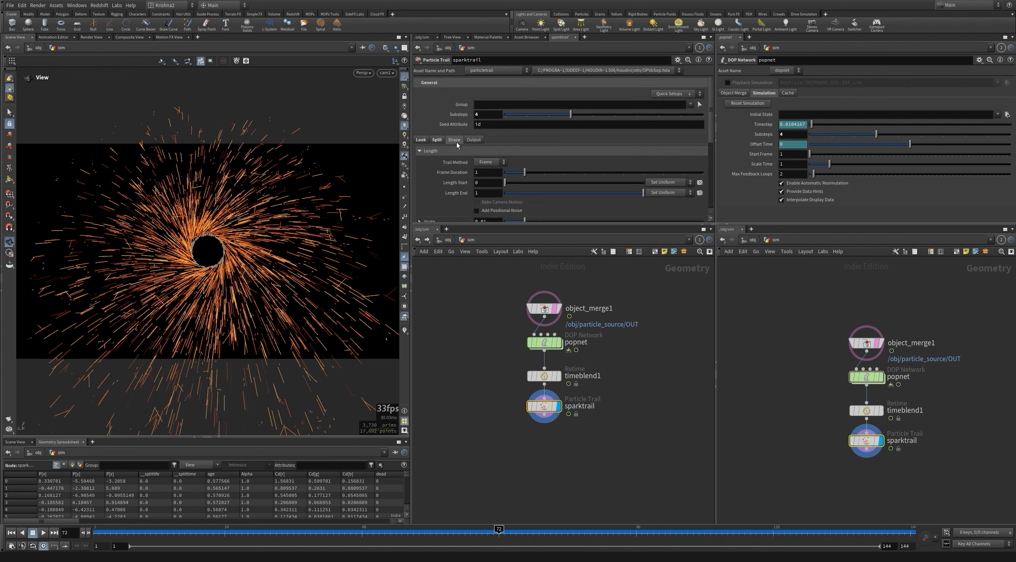
pyautogui.scroll(-3, 460, 167)
pyautogui.click(476, 143)
pyautogui.click(480, 153)
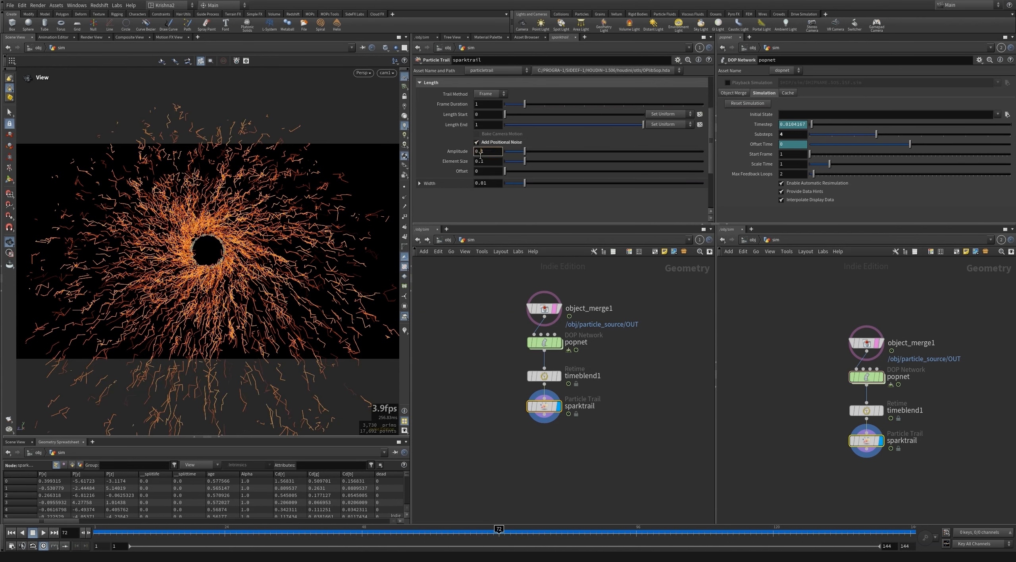
pyautogui.write('0')
pyautogui.press('Return')
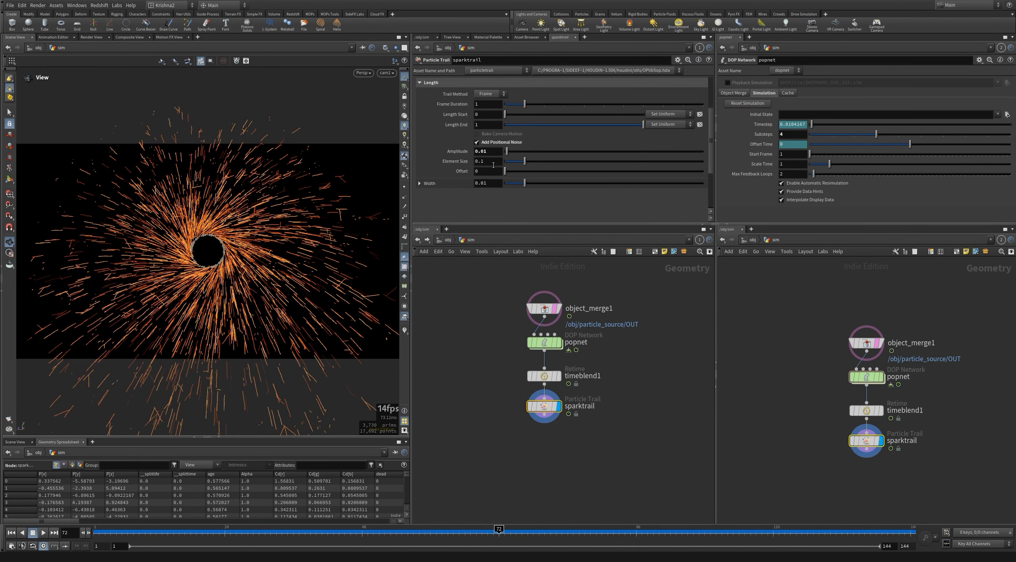
pyautogui.click(484, 153)
pyautogui.write('5')
pyautogui.press('Return')
# Enable Color Over Normalized Age in the sparktrail node's look settings.
pyautogui.scroll(2, 474, 168)
pyautogui.click(427, 102)
pyautogui.click(419, 122)
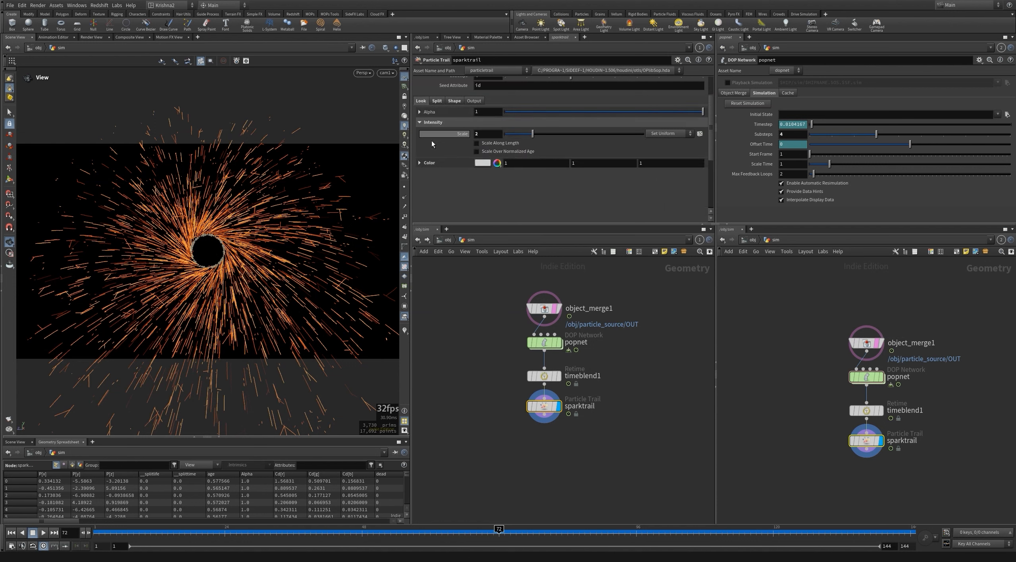
pyautogui.click(419, 162)
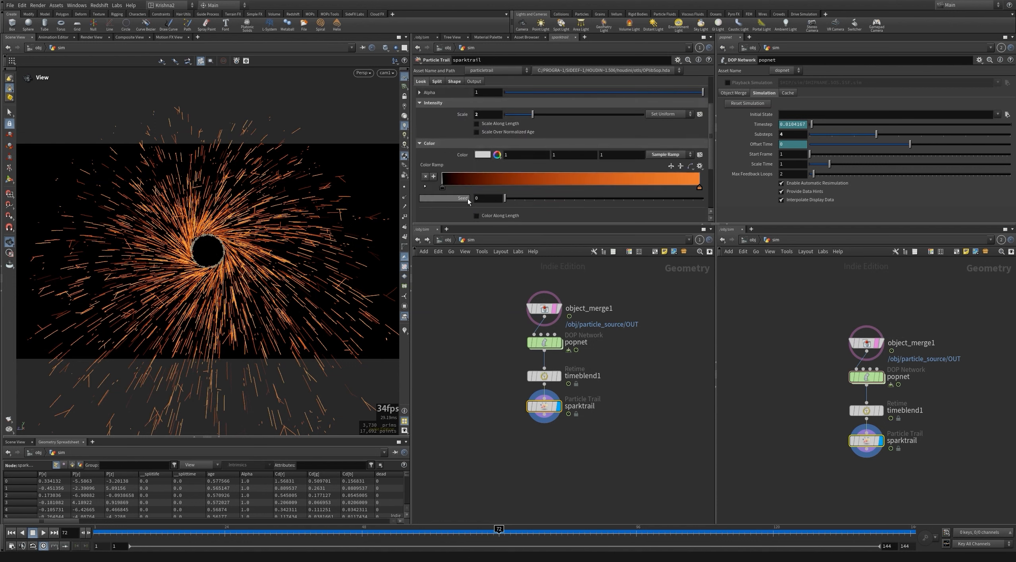
pyautogui.scroll(-2, 468, 198)
pyautogui.click(477, 205)
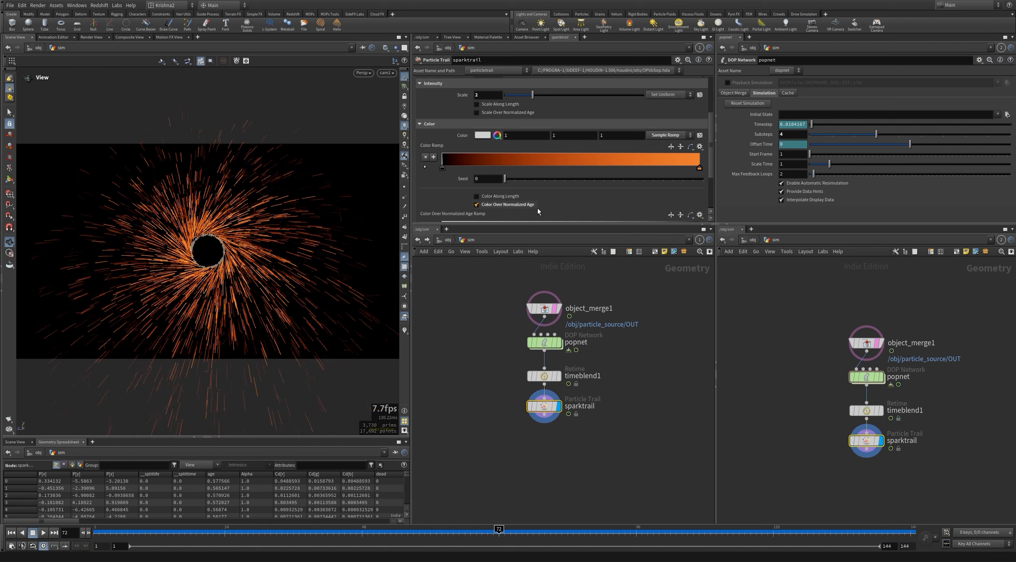
# Try scaling the spark intensity over normalized age, comparing it on and off, and leave it disabled.
pyautogui.click(476, 113)
pyautogui.click(476, 112)
pyautogui.click(476, 113)
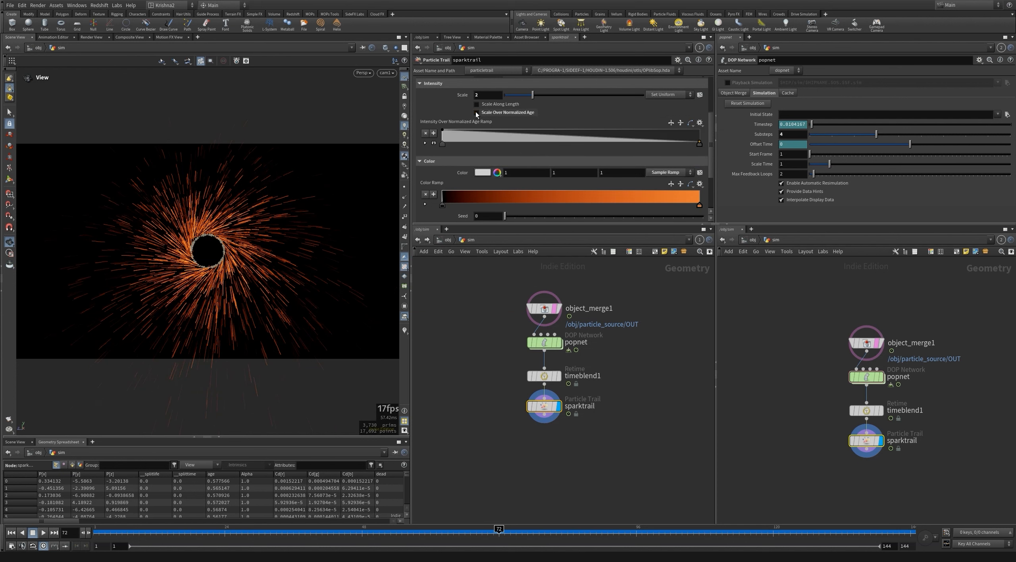
pyautogui.click(477, 113)
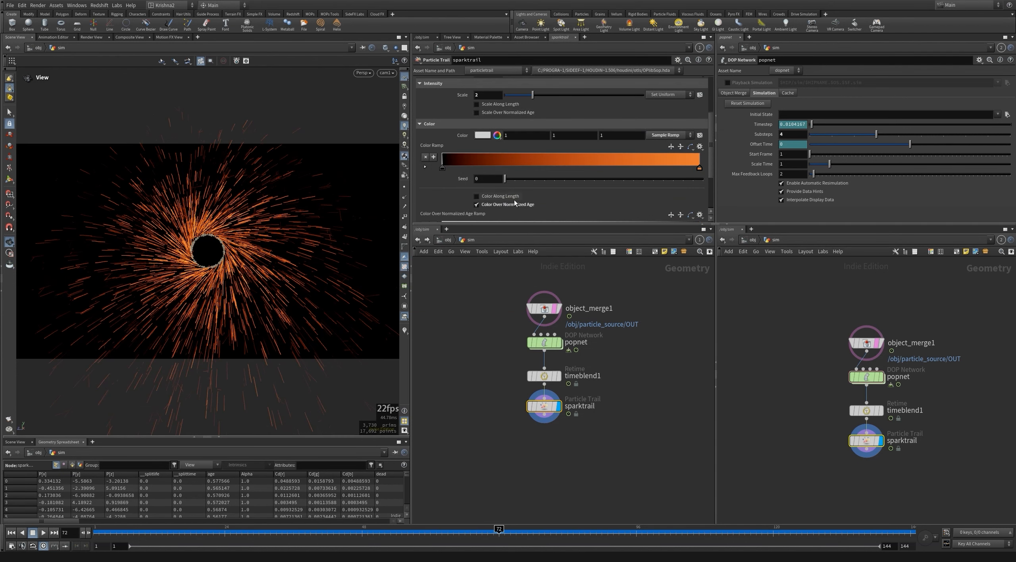
pyautogui.scroll(3, 455, 195)
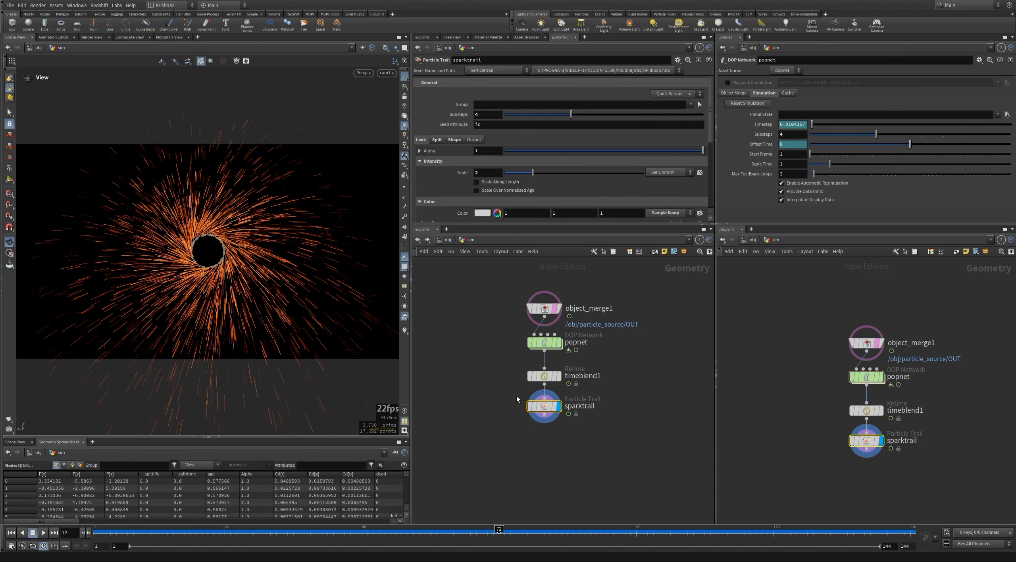
# Rewind the timeline to frame 1 and turn off the template display of object_merge1 in the sim network.
pyautogui.click(544, 376)
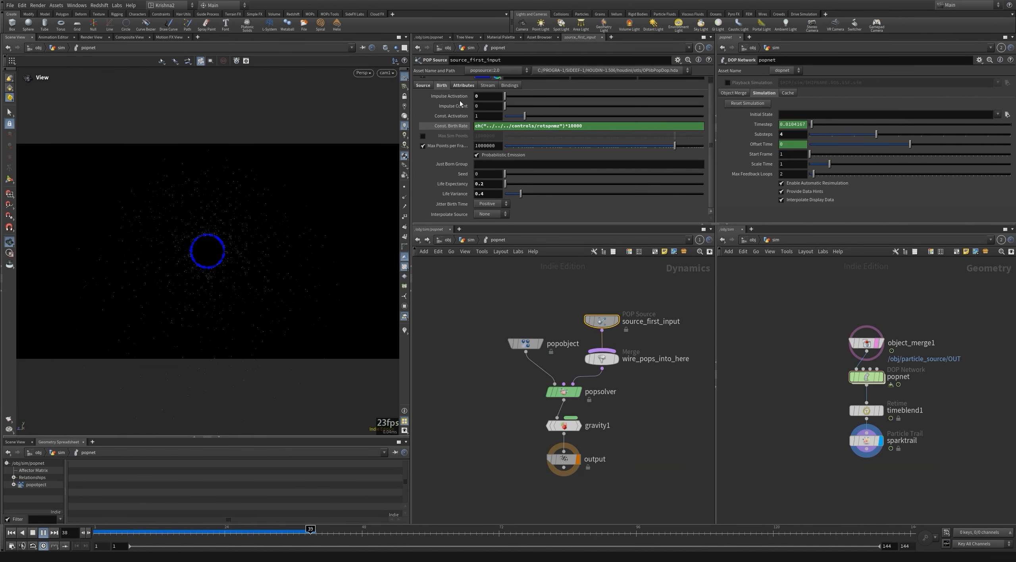
pyautogui.click(11, 532)
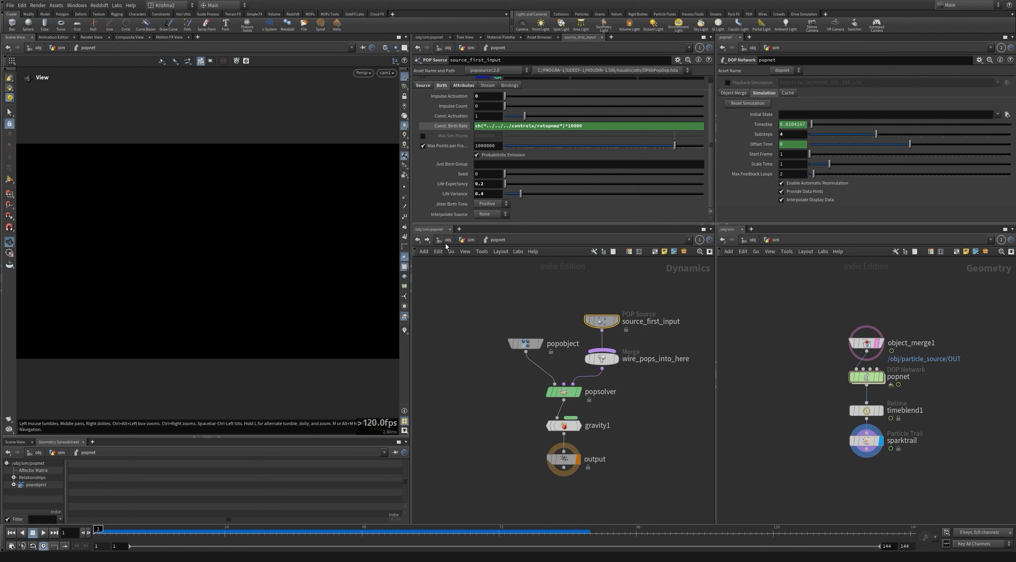
pyautogui.click(866, 441)
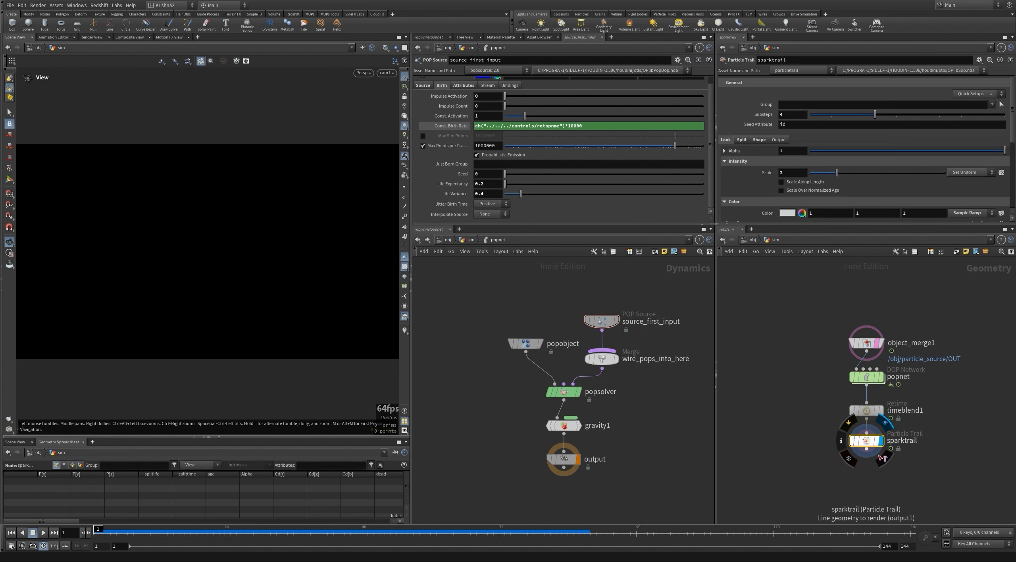
pyautogui.moveTo(830, 458); pyautogui.dragTo(899, 422)
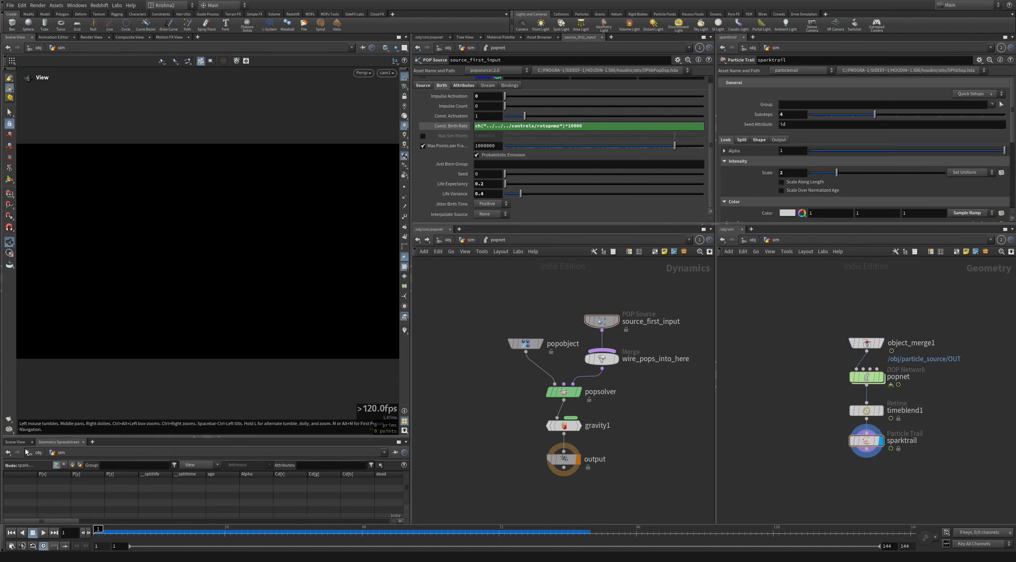
# Render a flipbook of the spark trails from the current viewport with the existing settings and play it back.
pyautogui.click(9, 419)
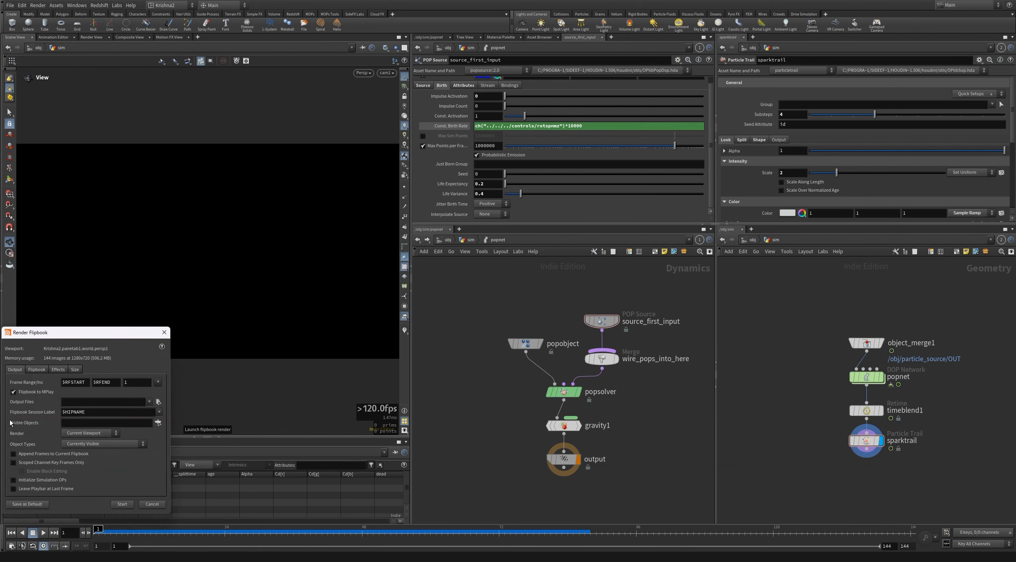
pyautogui.click(121, 506)
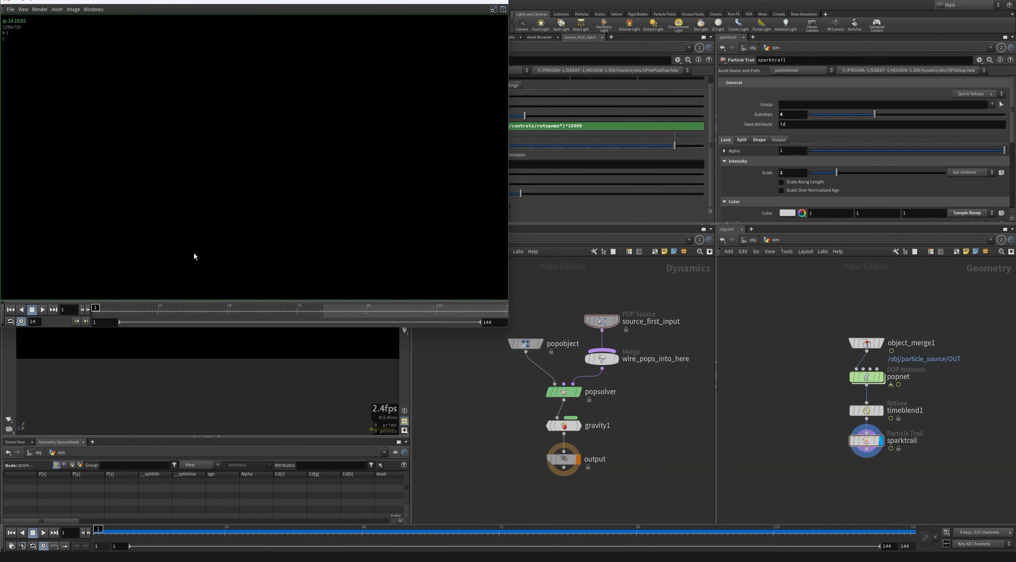
pyautogui.click(44, 308)
pyautogui.click(42, 309)
# Set source_first_input's Jitter Birth Time to Negative and its Interpolate Source to Forward.
pyautogui.click(569, 318)
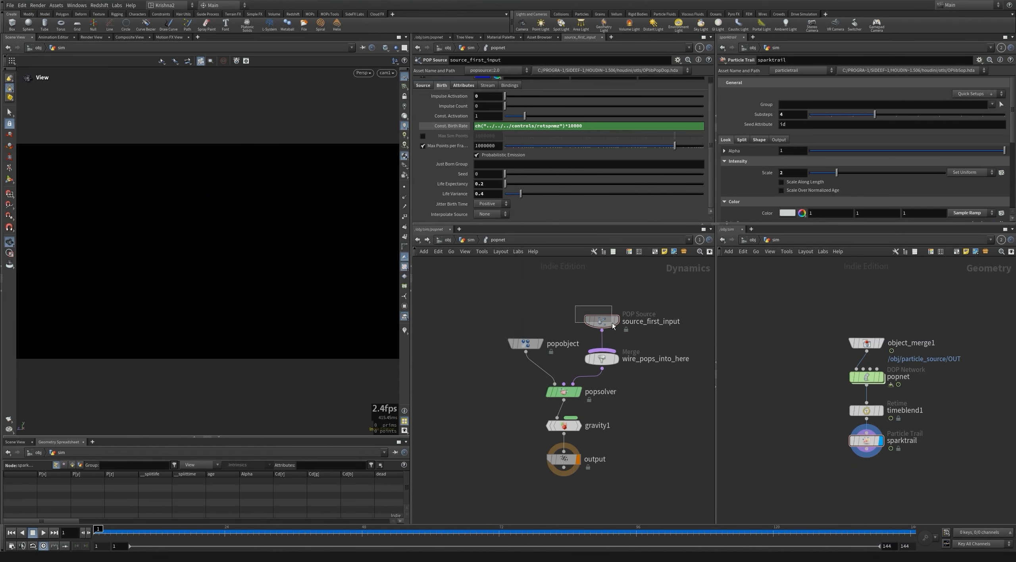
pyautogui.click(491, 203)
pyautogui.click(485, 226)
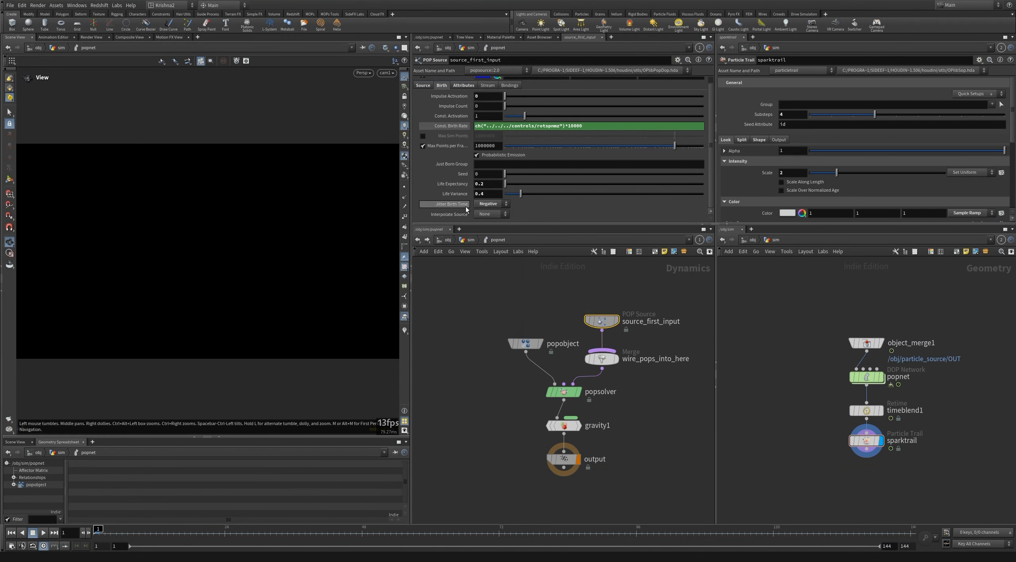
pyautogui.click(490, 214)
pyautogui.click(490, 224)
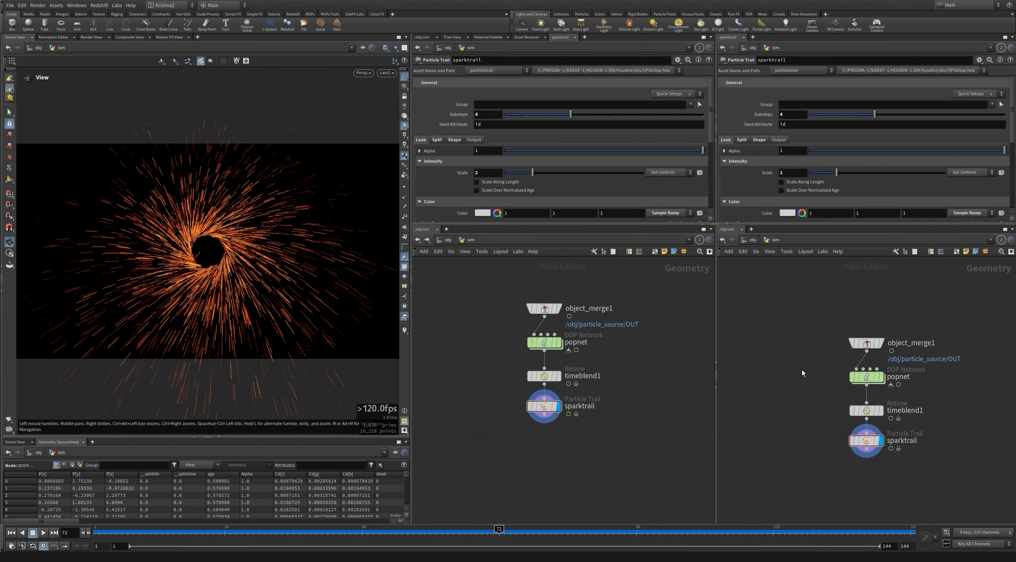
# Change source_first_input's Interpolate Source to Back inside popnet and rewind the timeline to frame 1.
pyautogui.doubleClick(866, 377)
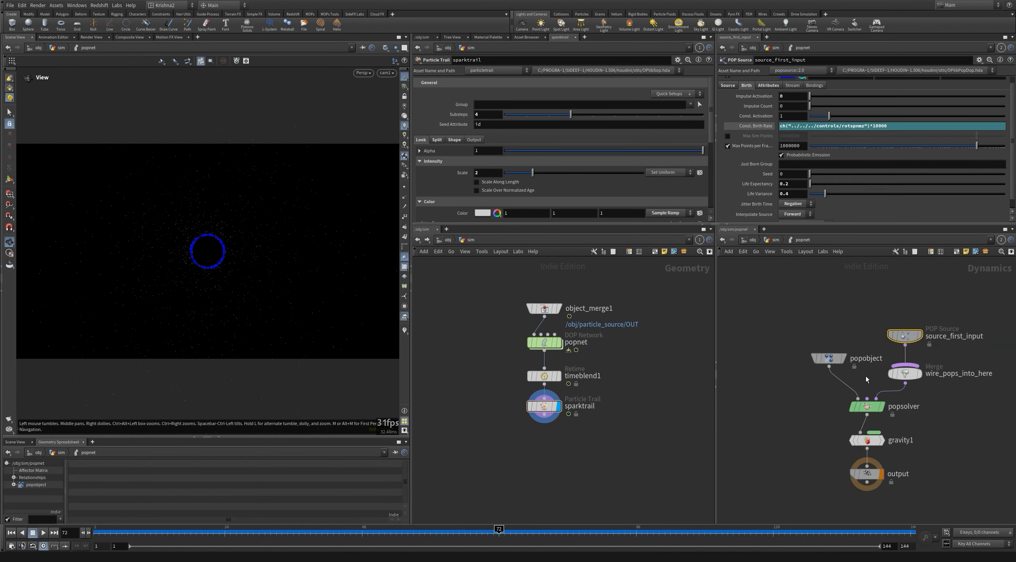
pyautogui.click(795, 214)
pyautogui.click(795, 223)
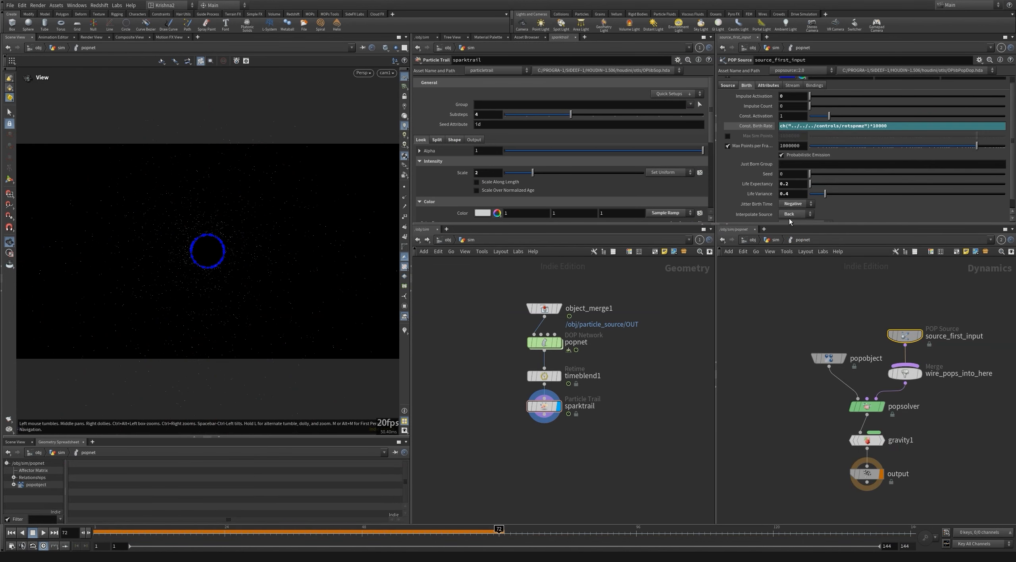
pyautogui.click(11, 532)
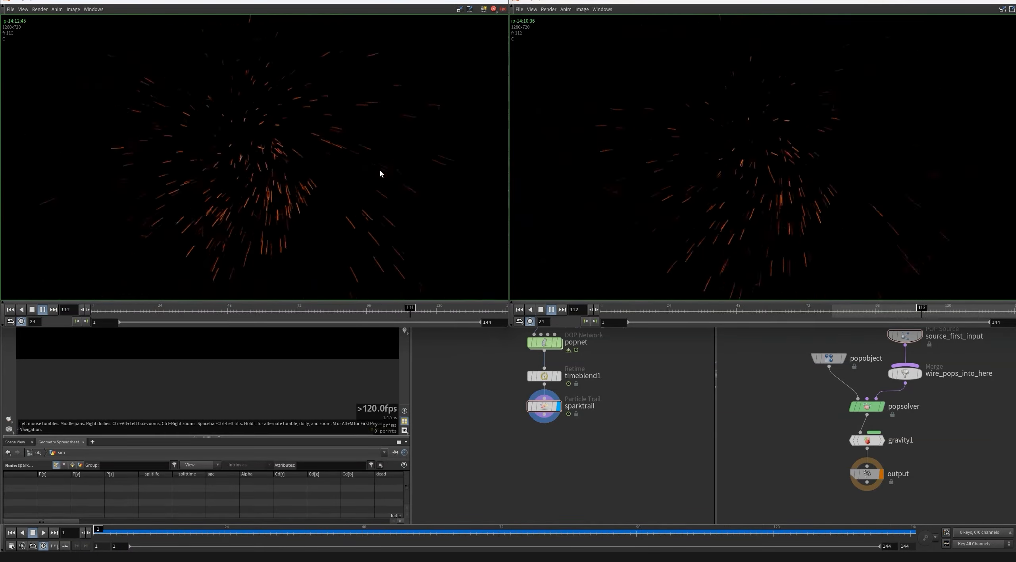
# Add a grid object at the object level, placed below the sim node.
pyautogui.write('grid')
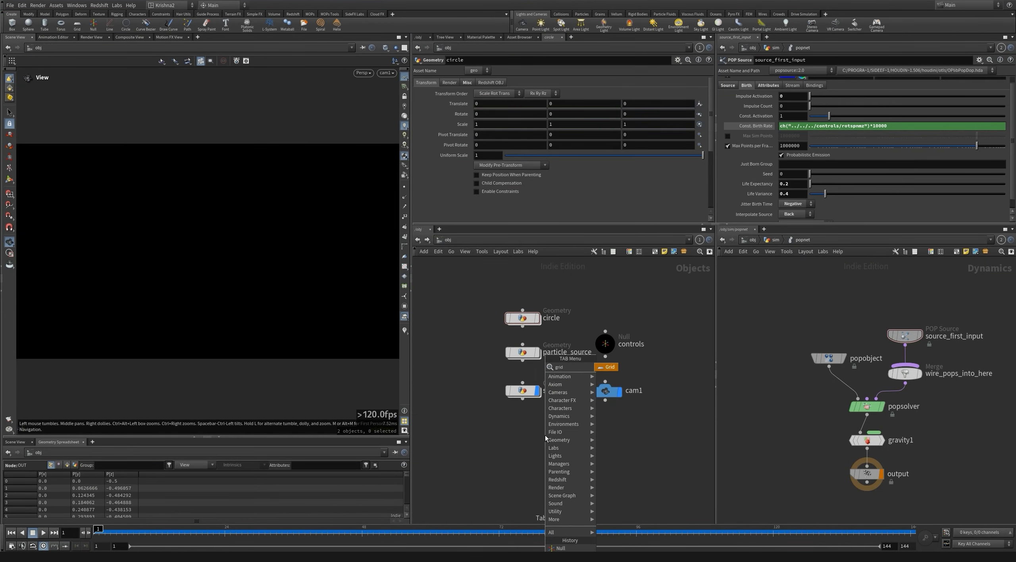
pyautogui.press('Return')
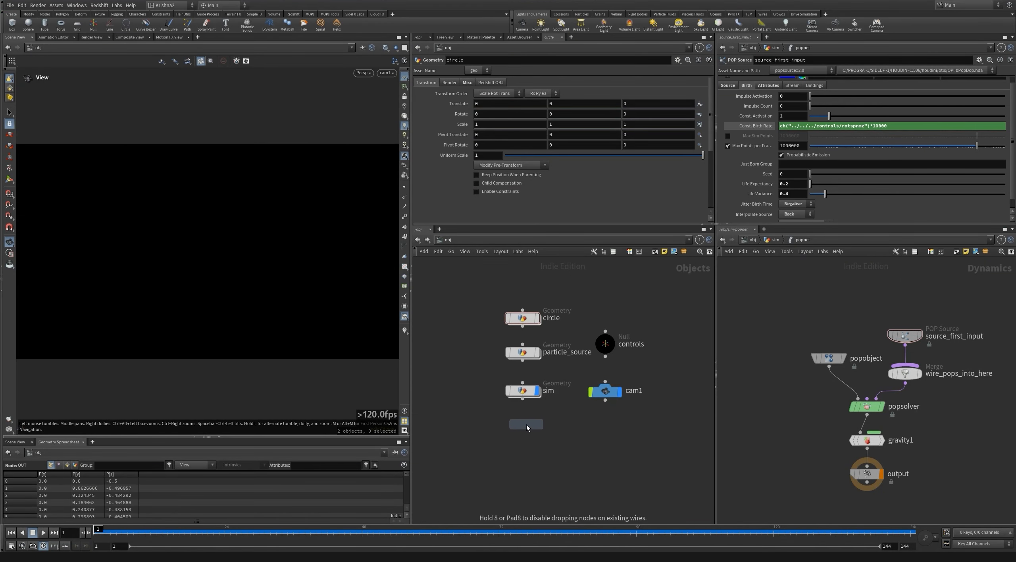
pyautogui.click(524, 424)
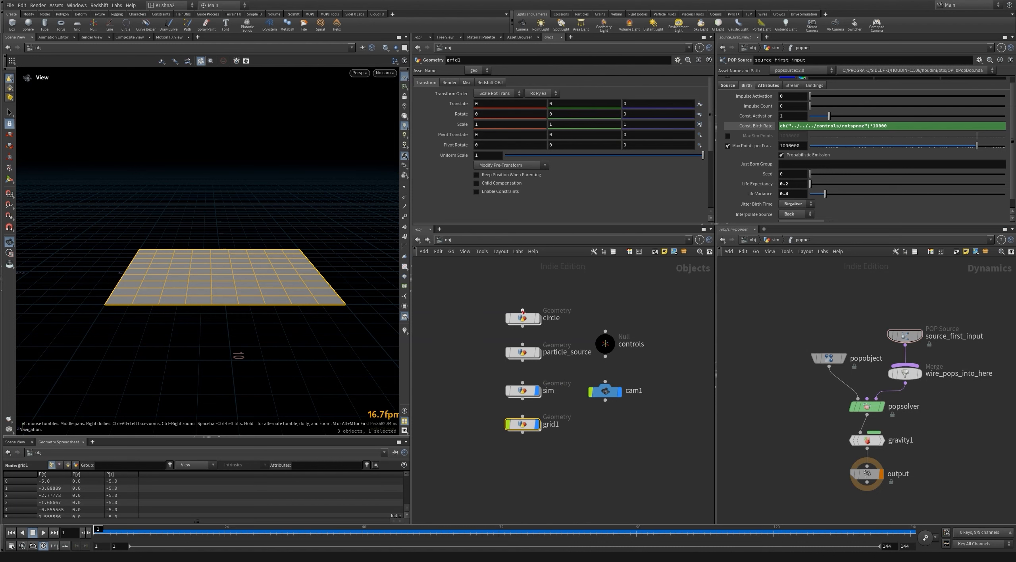
# Turn on display of the circle object, enter grid1 and show all objects in the viewport.
pyautogui.click(536, 317)
pyautogui.press('i')
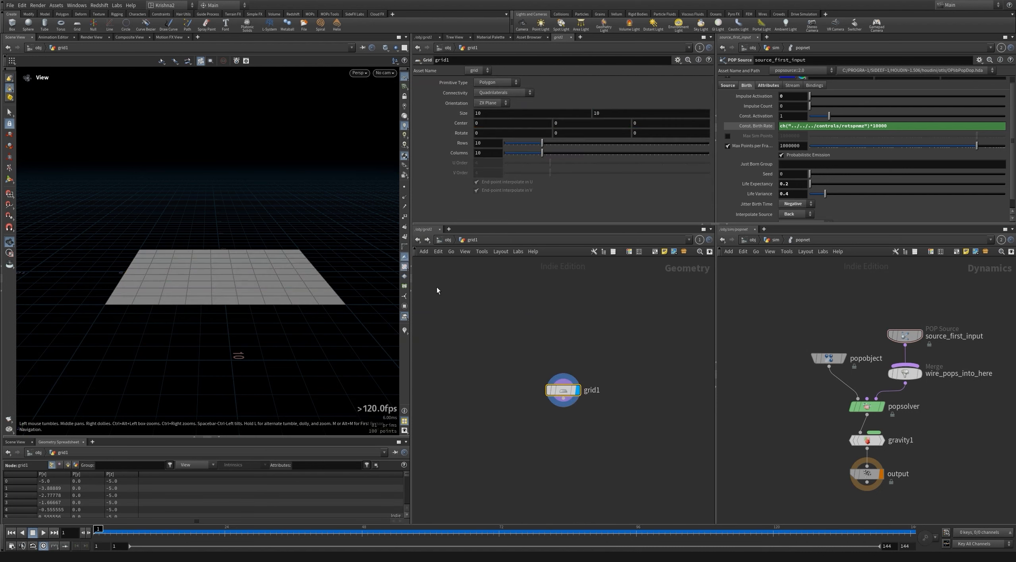
pyautogui.moveTo(249, 317); pyautogui.dragTo(223, 241)
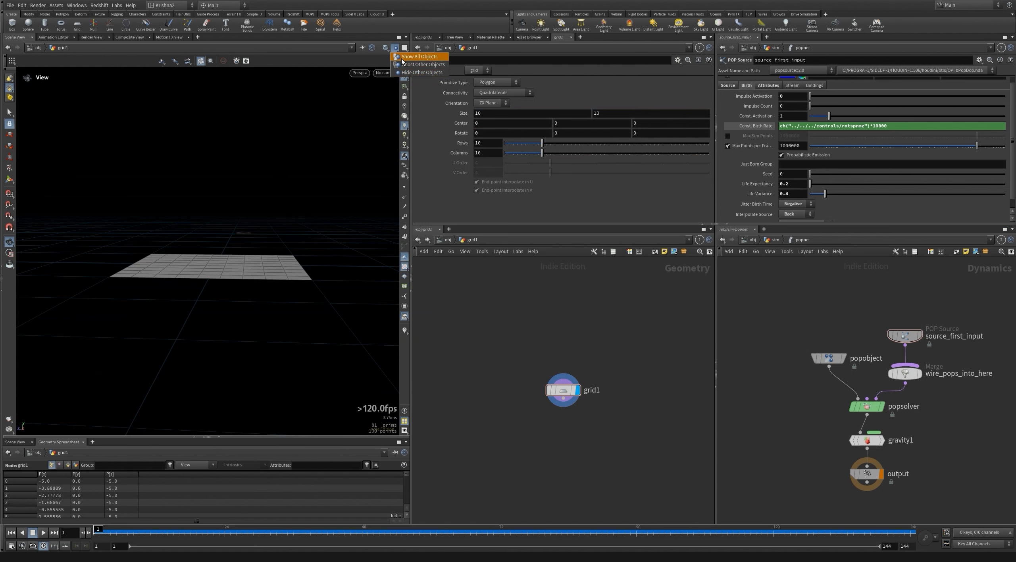
pyautogui.scroll(3, 217, 268)
pyautogui.moveTo(217, 268); pyautogui.dragTo(239, 280)
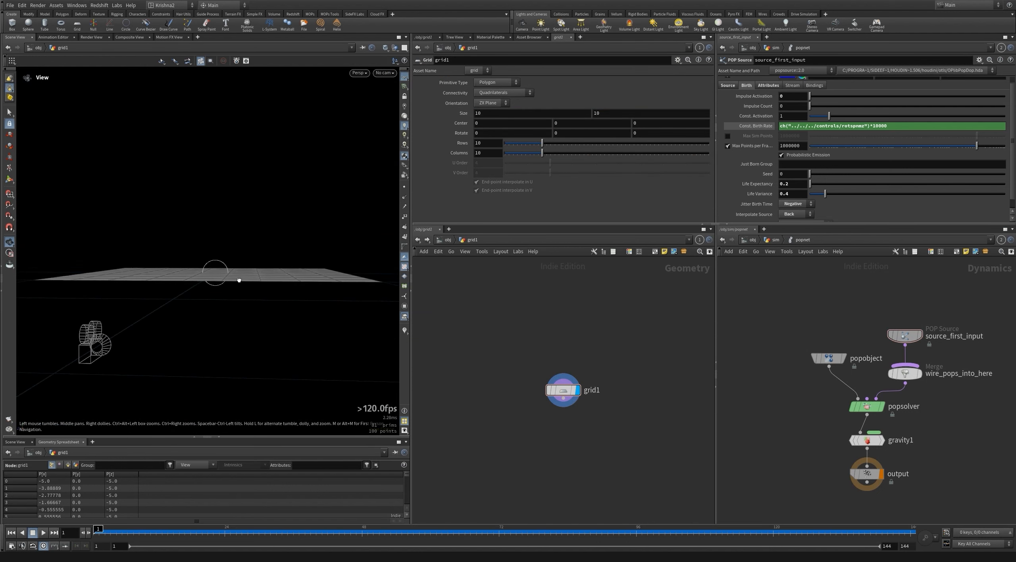
# Try raising circle1 above the grid by setting its Center Y to 5.
pyautogui.click(448, 239)
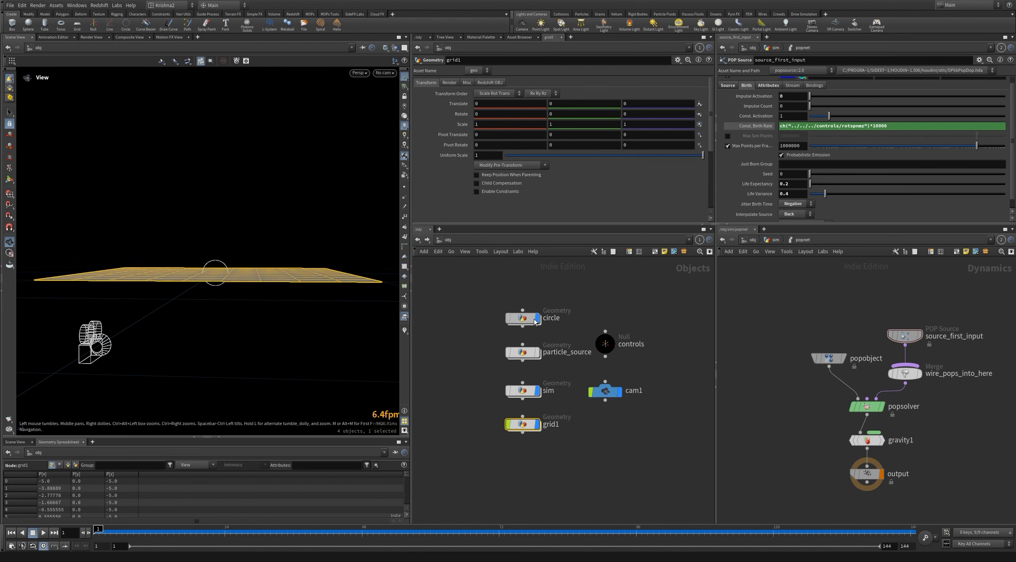
pyautogui.doubleClick(534, 321)
pyautogui.moveTo(539, 313); pyautogui.dragTo(581, 377)
pyautogui.moveTo(564, 104)
pyautogui.mouseDown(button='middle')
pyautogui.moveTo(611, 96)
pyautogui.moveTo(579, 96)
pyautogui.mouseUp(button='middle')
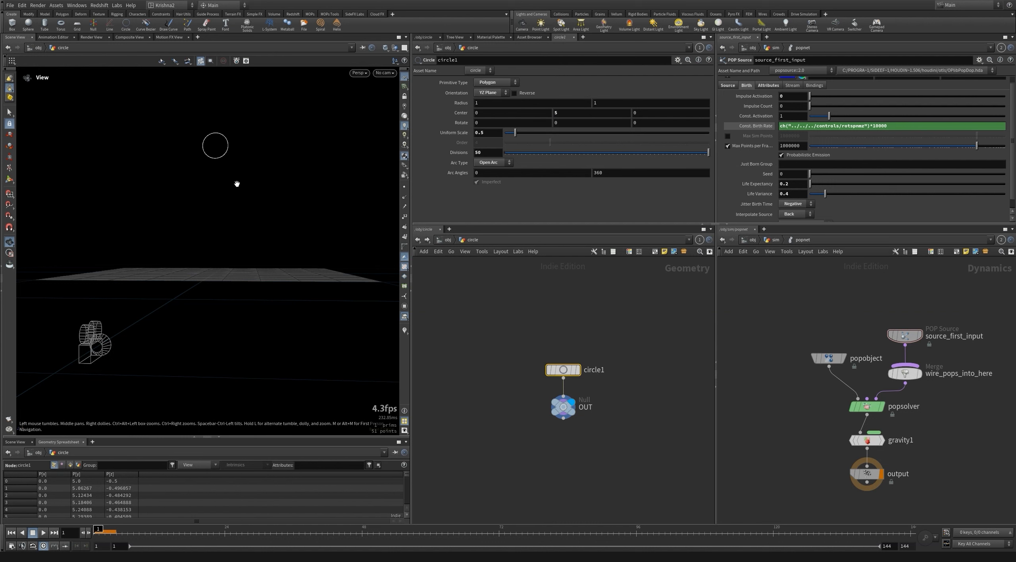
pyautogui.moveTo(237, 184); pyautogui.dragTo(237, 192)
pyautogui.click(448, 240)
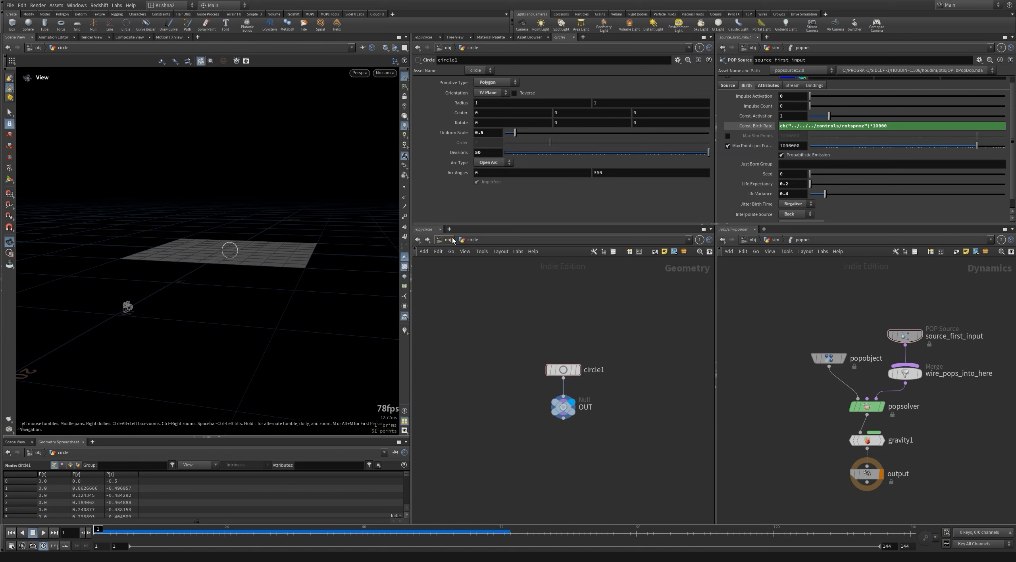
pyautogui.click(448, 240)
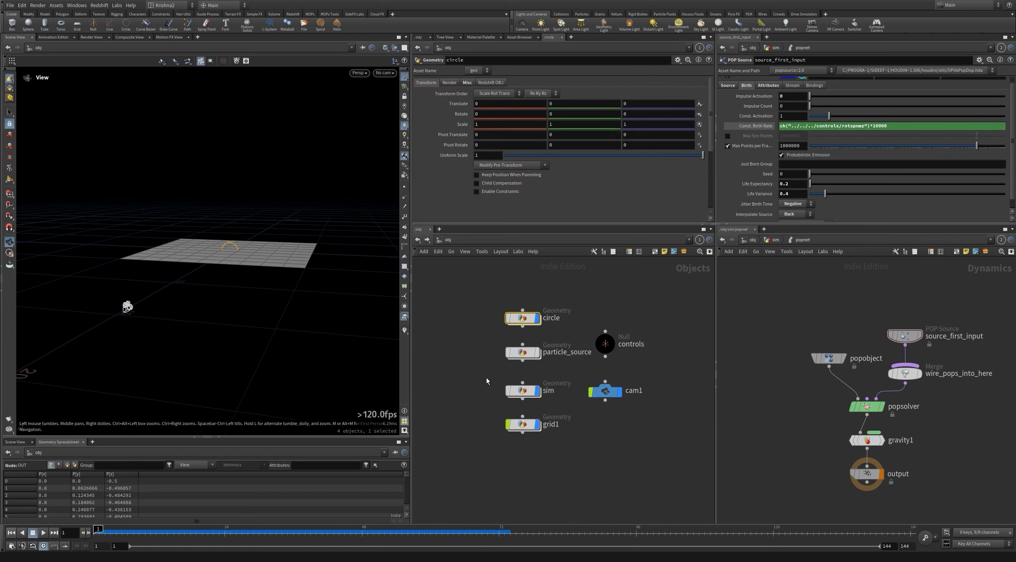
# Inside particle_source's solver, set the Pivot Translate X of transform1 to centroid(0,D_X).
pyautogui.doubleClick(517, 389)
pyautogui.doubleClick(541, 388)
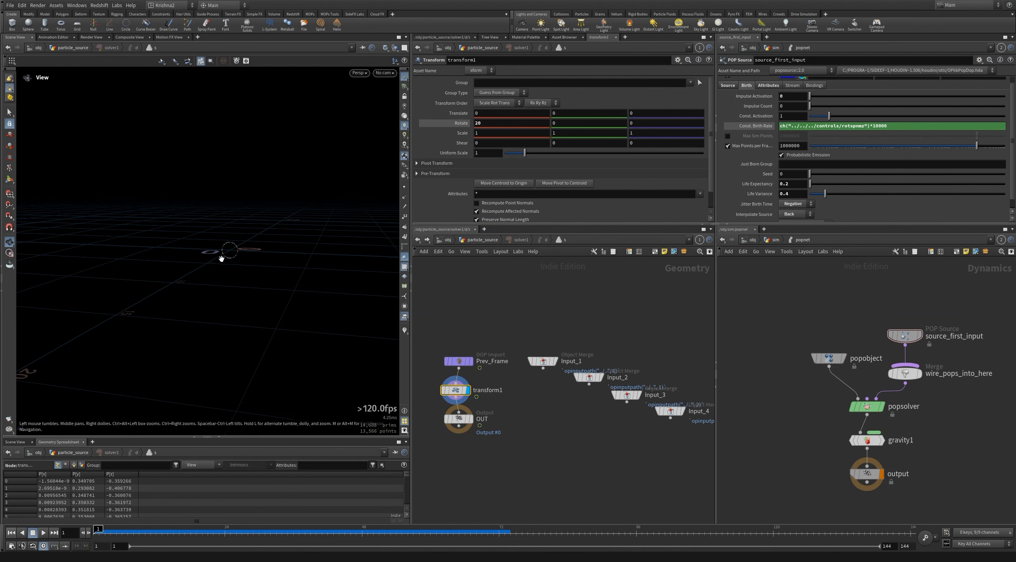
pyautogui.click(416, 163)
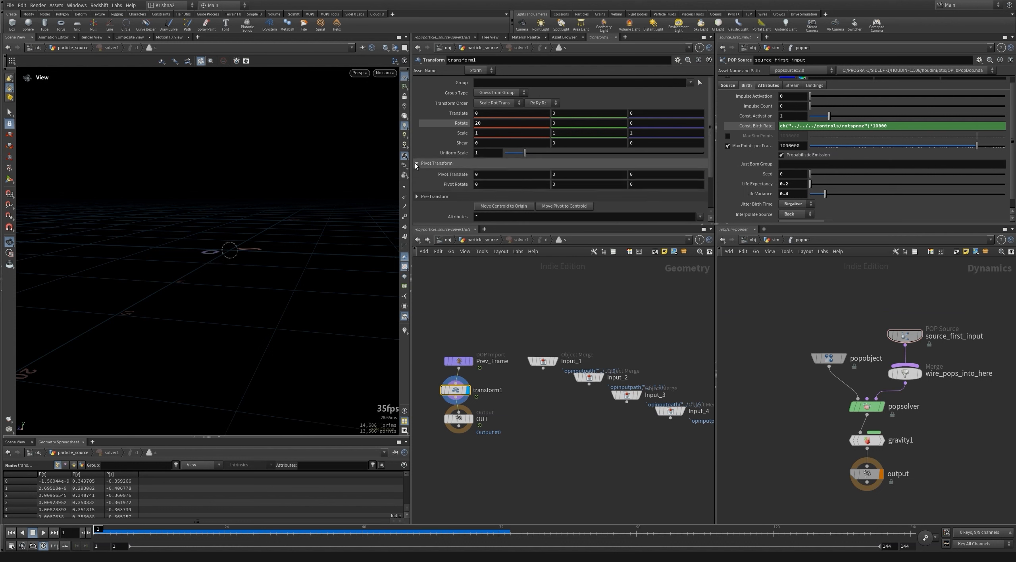
pyautogui.click(493, 177)
pyautogui.write('cen')
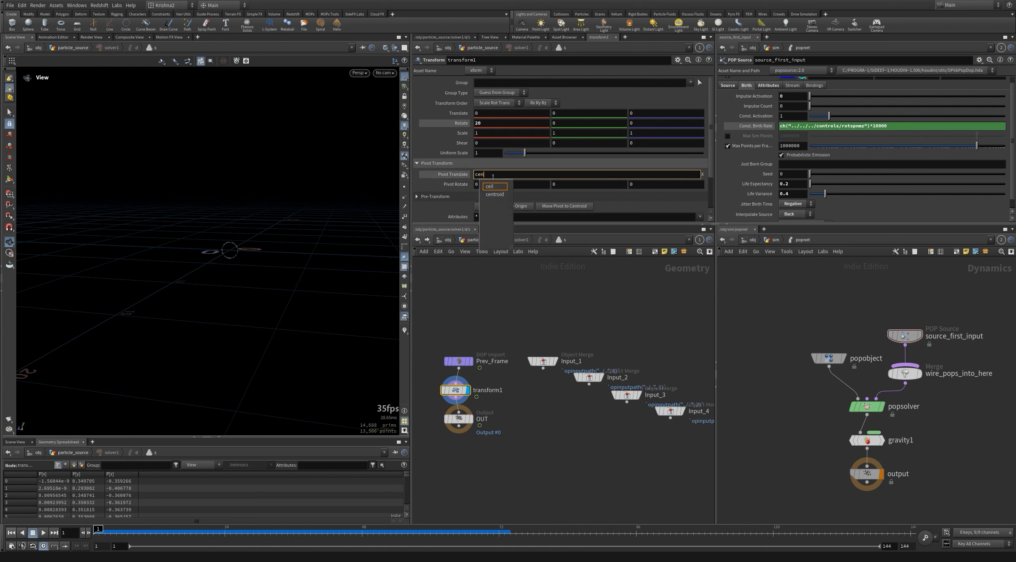
pyautogui.write('troid(')
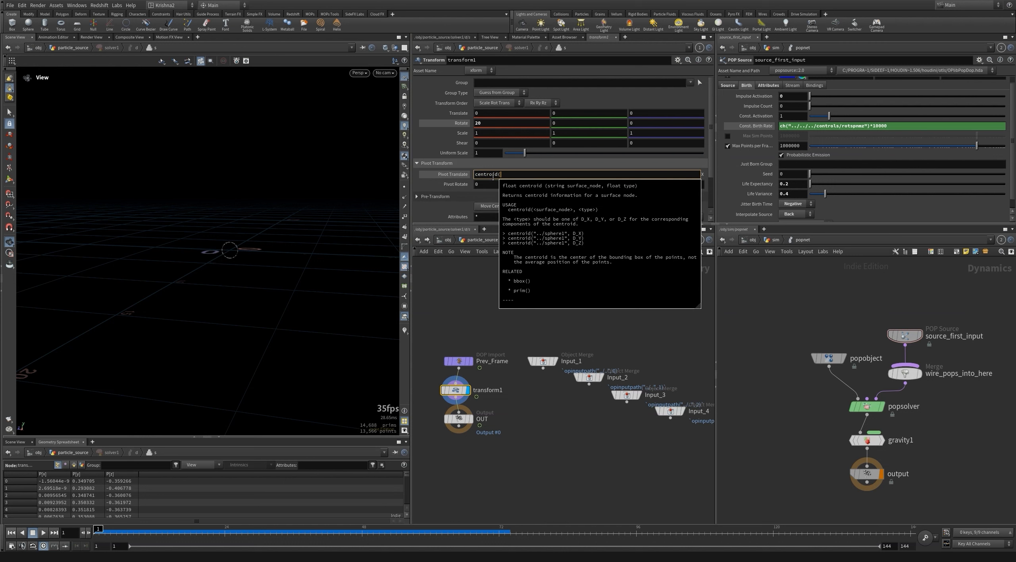
pyautogui.write('0,D_X')
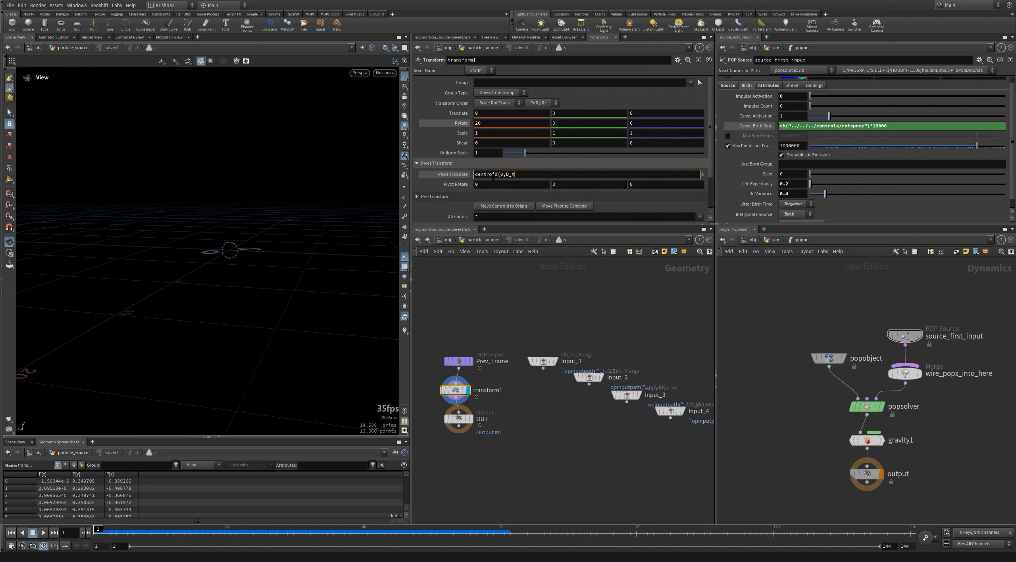
pyautogui.write(')')
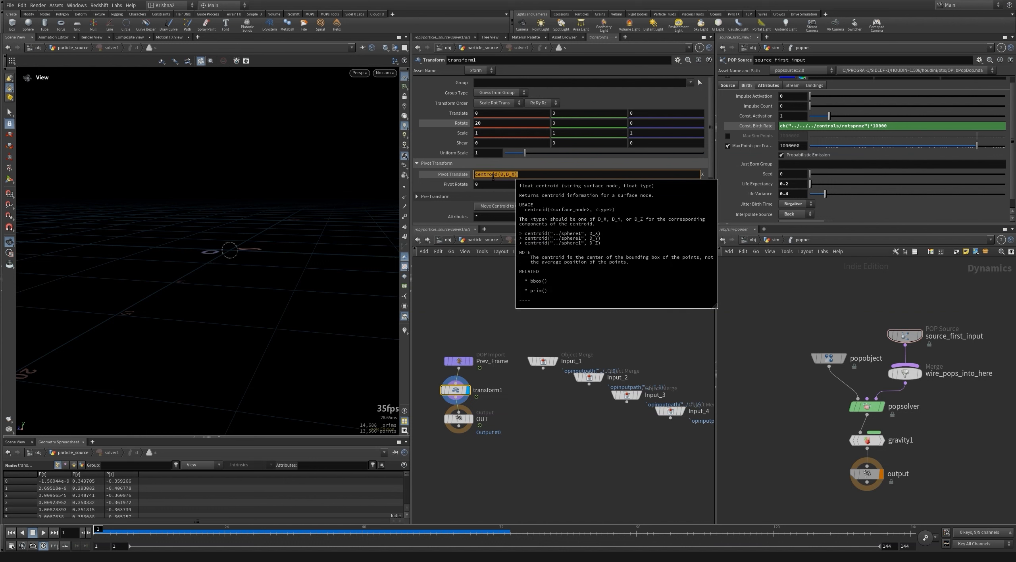
# Fill transform1's Pivot Translate Y and Z with matching centroid expressions, using D_Y and D_Z.
pyautogui.press('Tab')
pyautogui.write('centroid(0,D_X)')
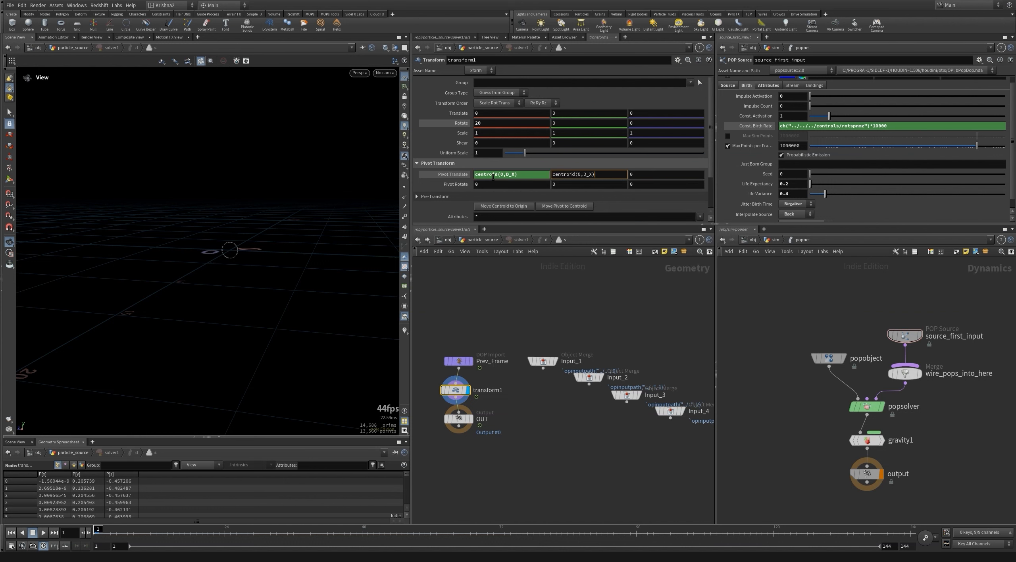
pyautogui.press('Tab')
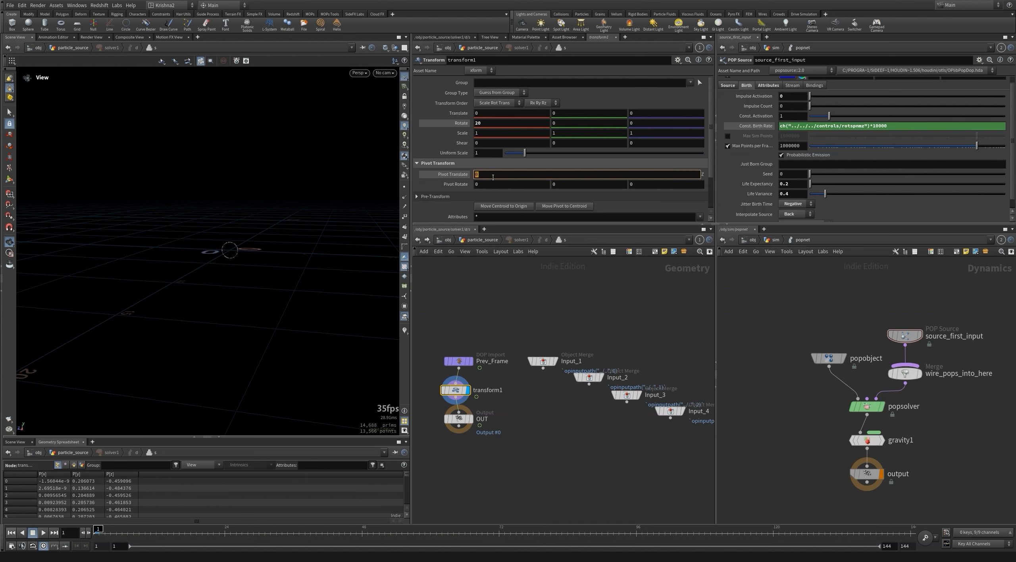
pyautogui.write('centroid(0,D_X)')
pyautogui.press('Return')
pyautogui.click(452, 174)
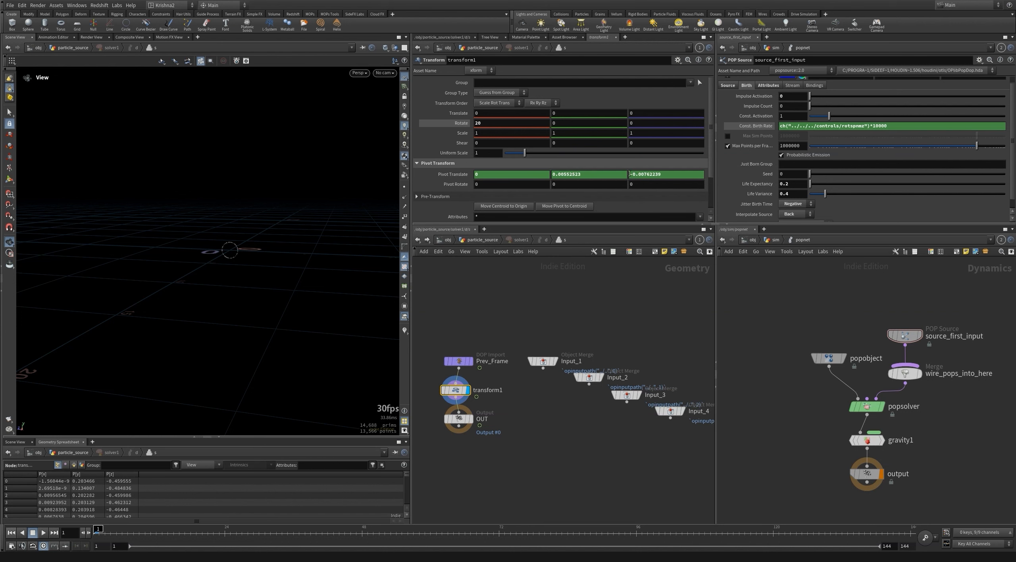
# Enter the circle object and set circle1's Center Y to 5, framing it in the viewport.
pyautogui.press('u')
pyautogui.click(447, 239)
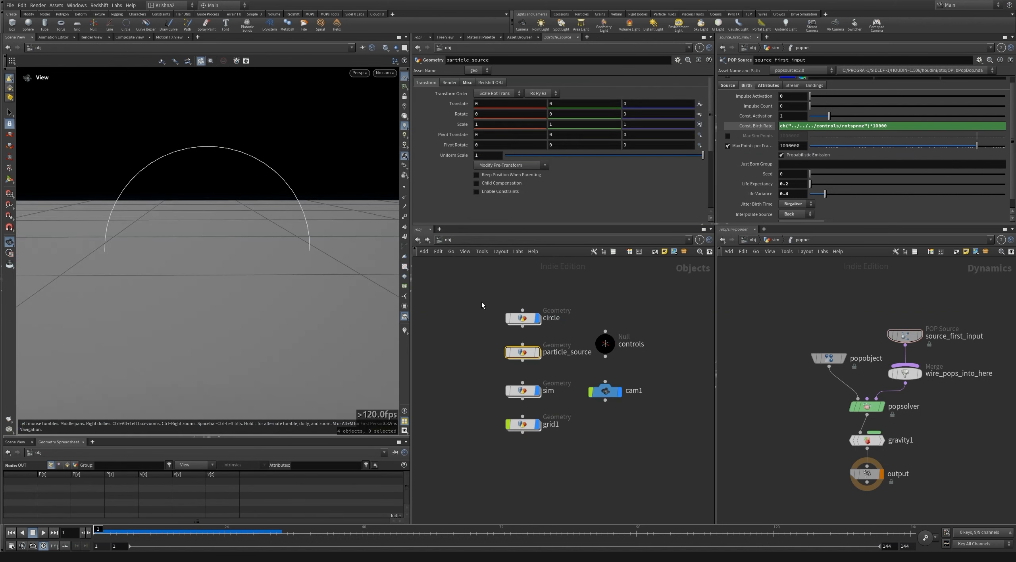
pyautogui.doubleClick(524, 323)
pyautogui.moveTo(523, 320); pyautogui.dragTo(578, 382)
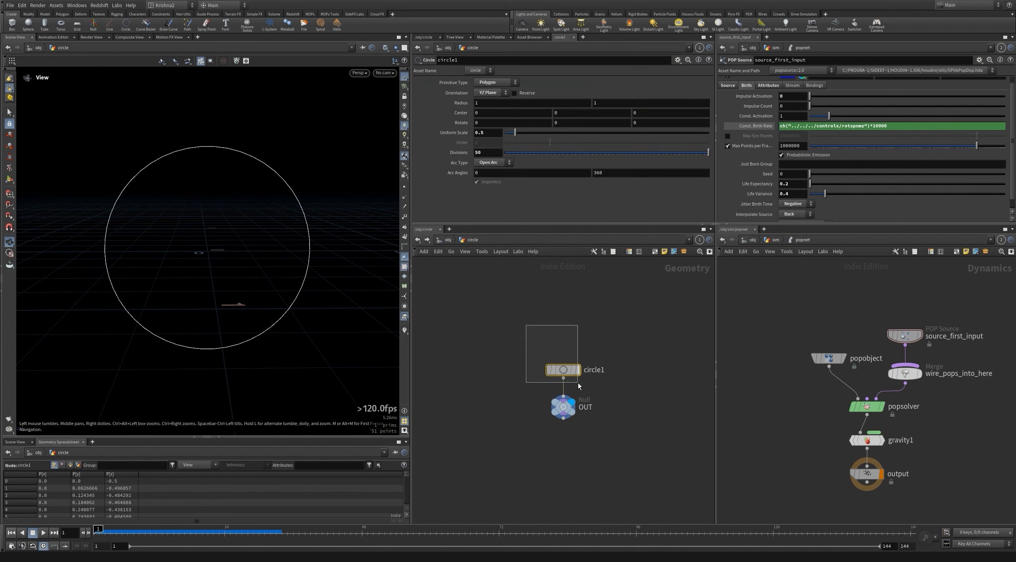
pyautogui.click(563, 113)
pyautogui.write('5')
pyautogui.press('Return')
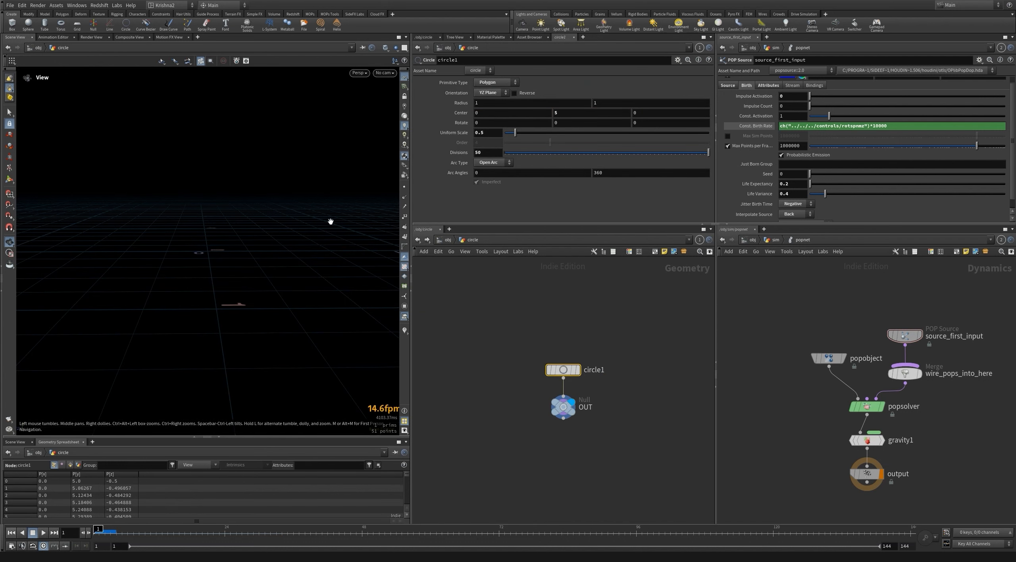
pyautogui.press('f')
pyautogui.press('u')
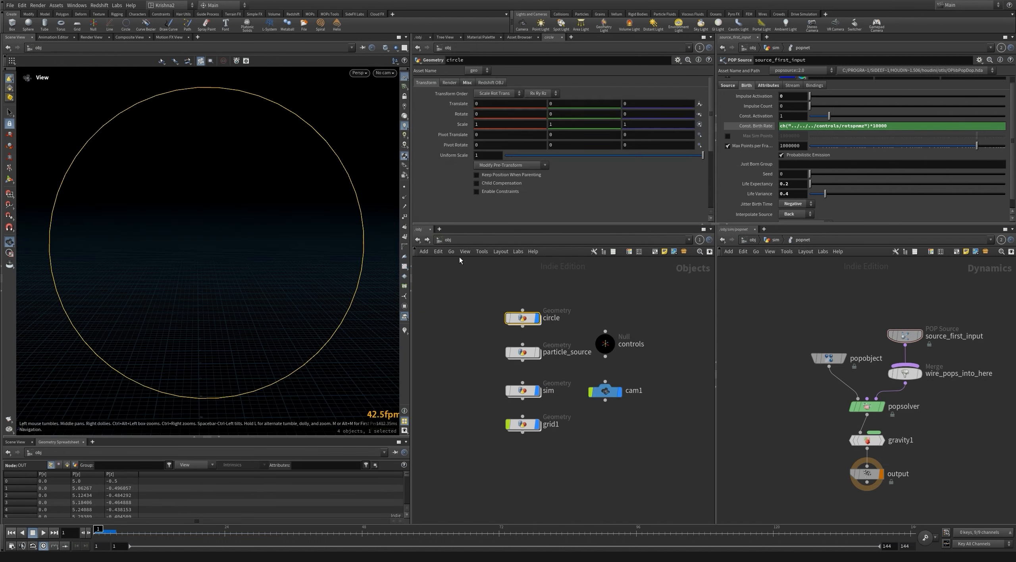
# Play the timeline inside particle_source to check that the raised particles rotate around the circle's own centre.
pyautogui.doubleClick(528, 354)
pyautogui.scroll(-5, 234, 250)
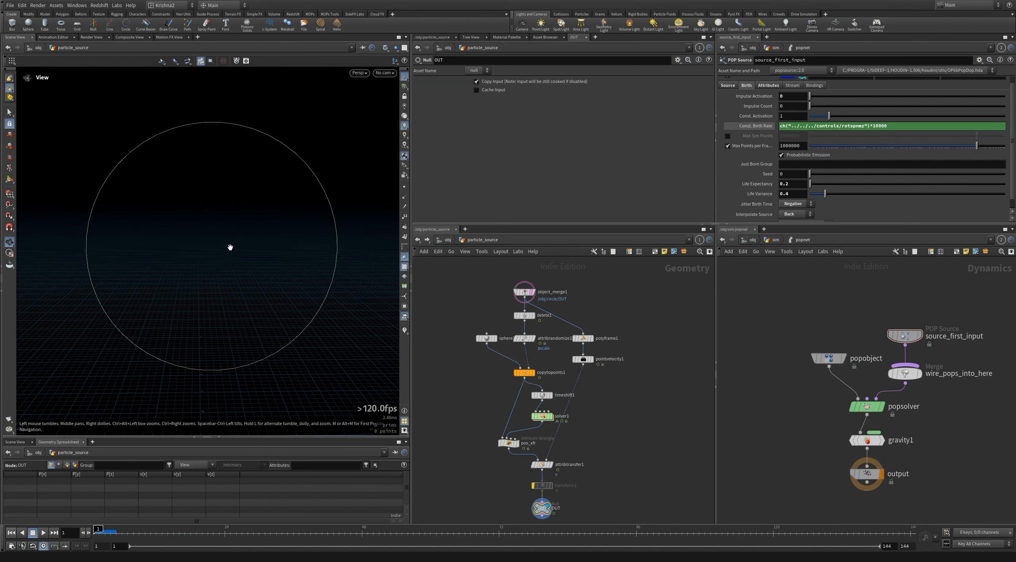
pyautogui.click(45, 533)
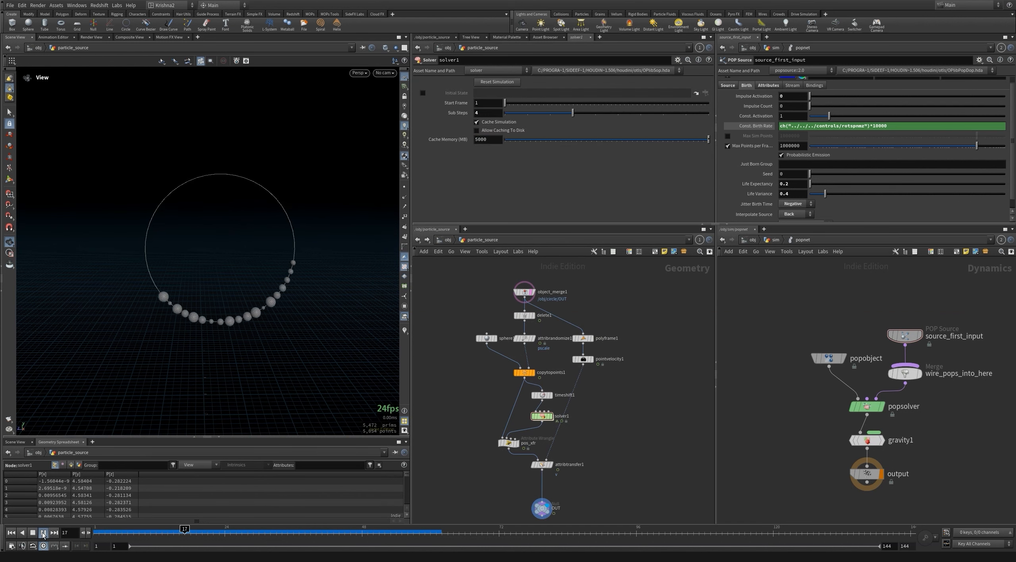
pyautogui.click(33, 533)
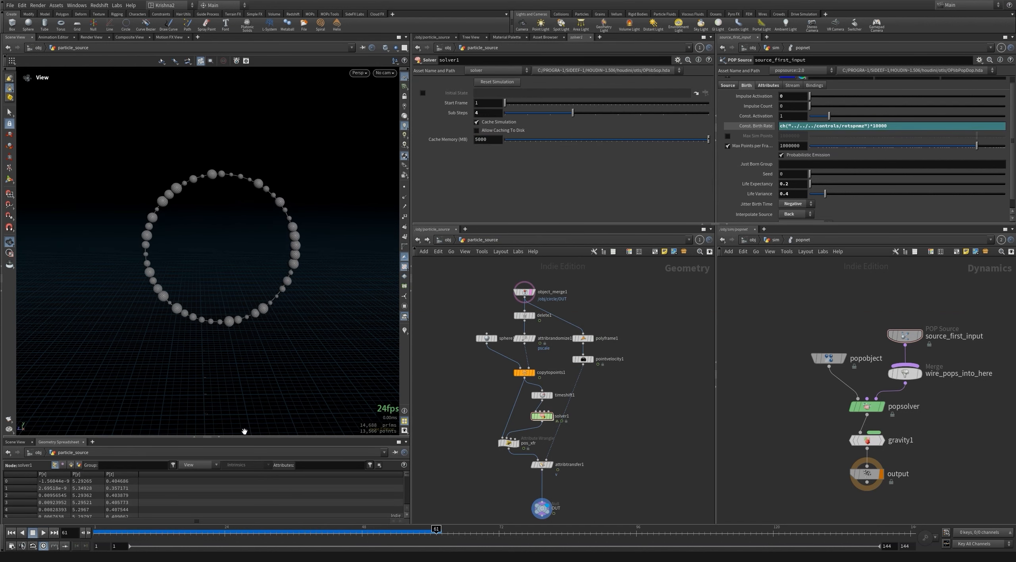
# Return to the circle object and set circle1's Center Y to 4.
pyautogui.click(446, 240)
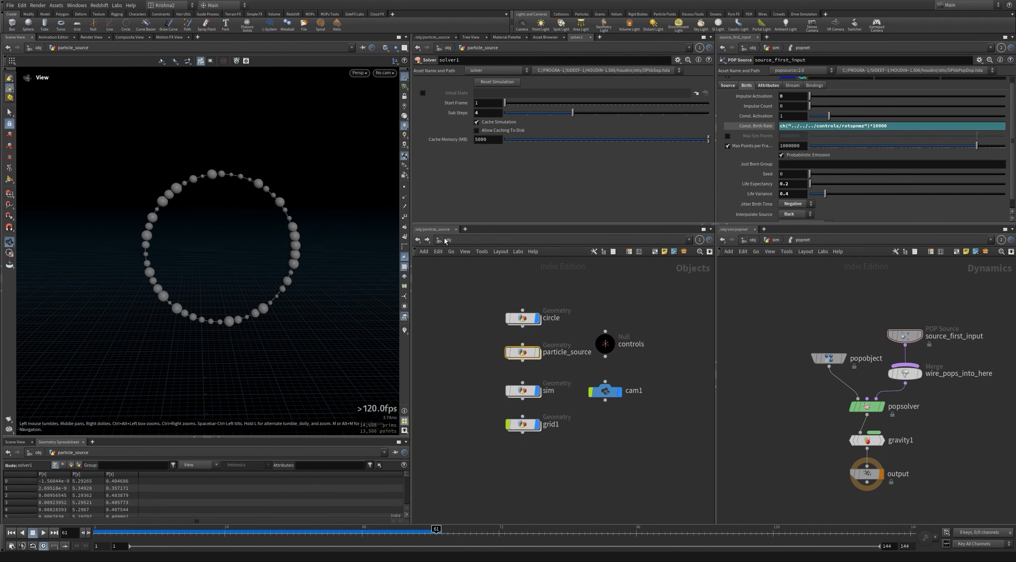
pyautogui.doubleClick(539, 320)
pyautogui.click(568, 113)
pyautogui.write('0')
pyautogui.press('Return')
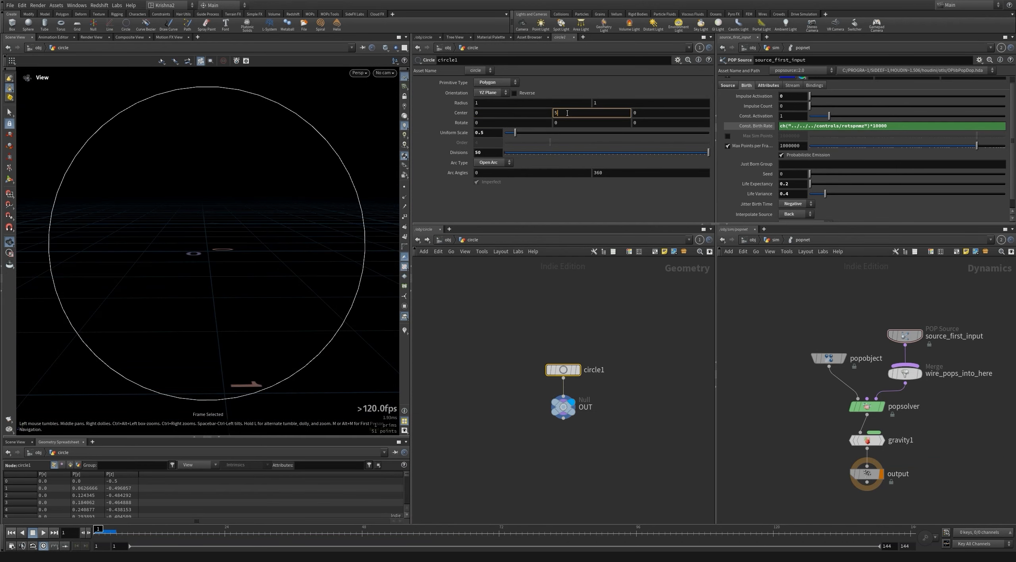
pyautogui.write('4')
pyautogui.press('Return')
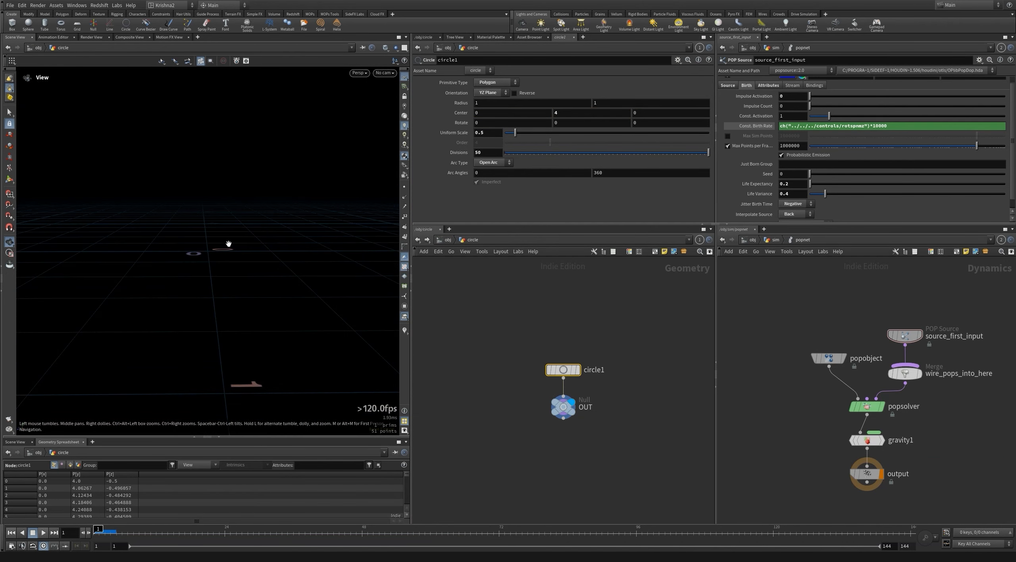
pyautogui.scroll(-3, 204, 287)
pyautogui.scroll(-5, 204, 286)
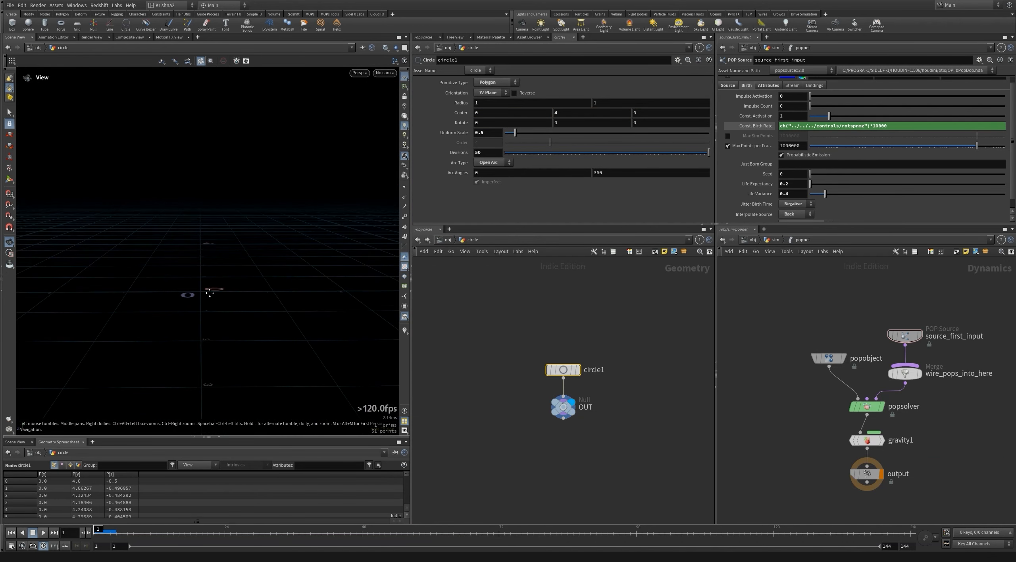
pyautogui.scroll(-3, 204, 285)
# Rename the grid1 object to grid and set the size of the grid inside it to 50 by 50.
pyautogui.press('u')
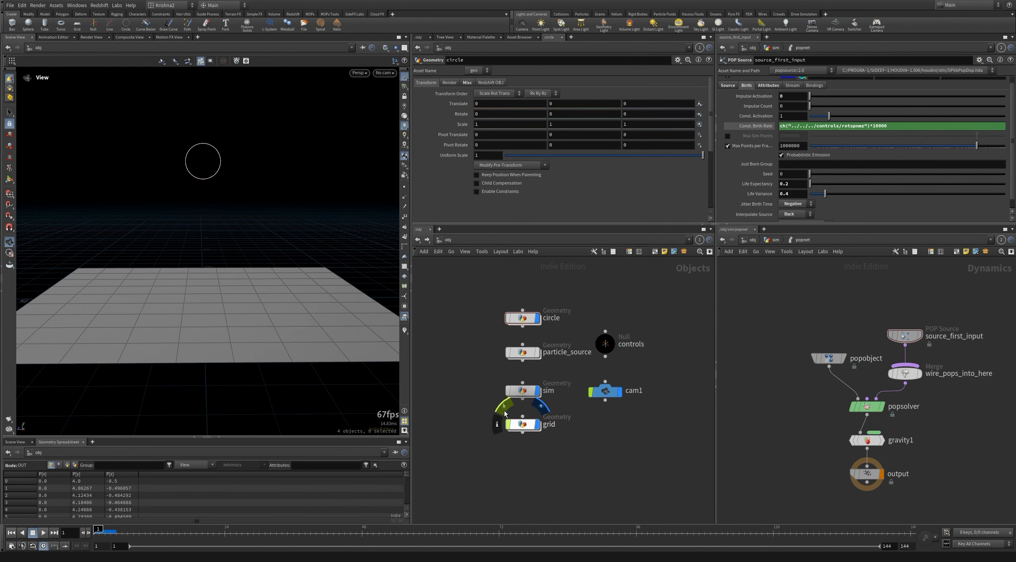
pyautogui.doubleClick(523, 425)
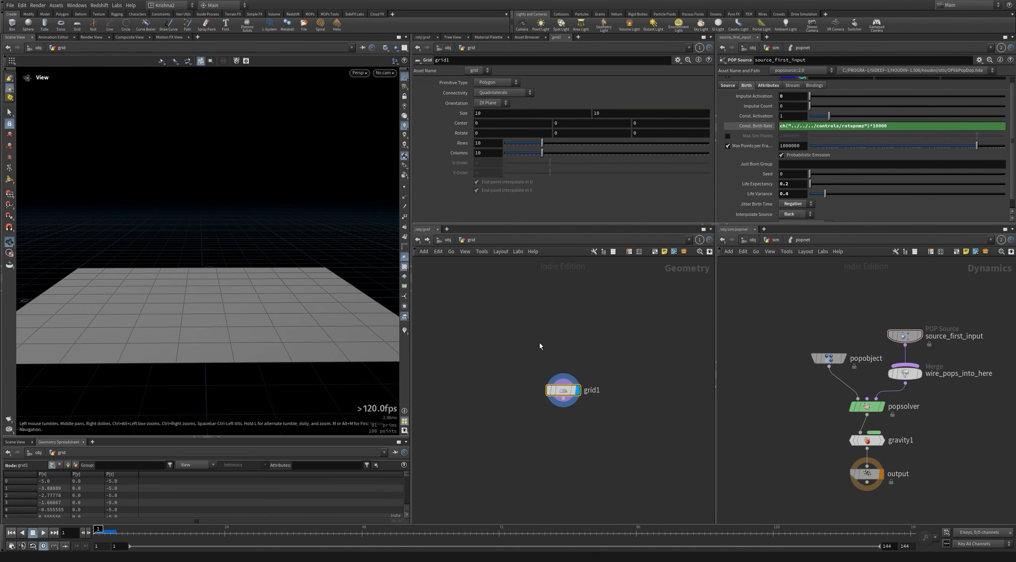
pyautogui.moveTo(459, 113); pyautogui.dragTo(516, 102, button='middle')
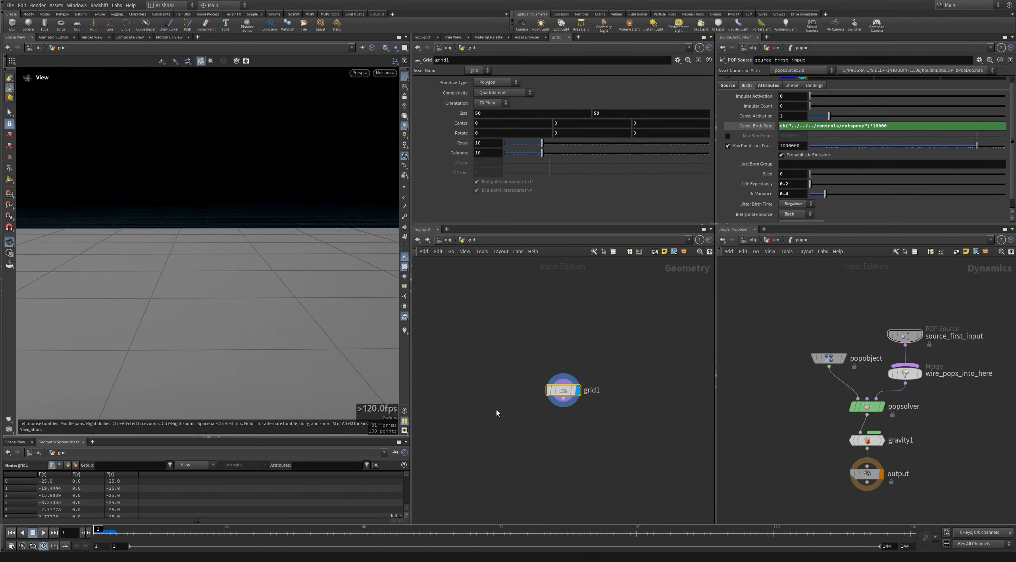
# Append a Remesh node to grid1, make it the displayed node and bypass it.
pyautogui.press('Tab')
pyautogui.write('re')
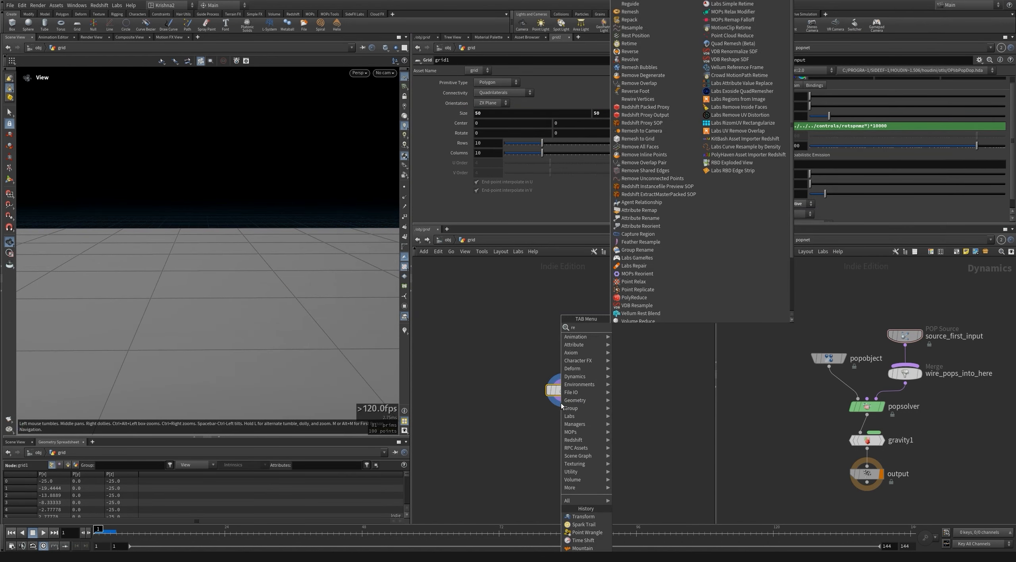
pyautogui.write('mesh')
pyautogui.press('Return')
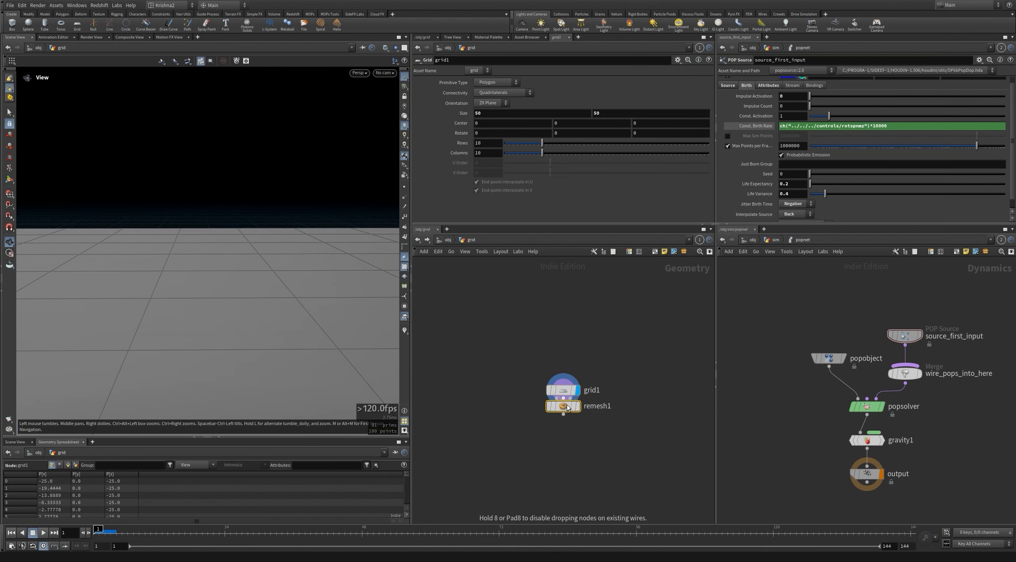
pyautogui.click(577, 406)
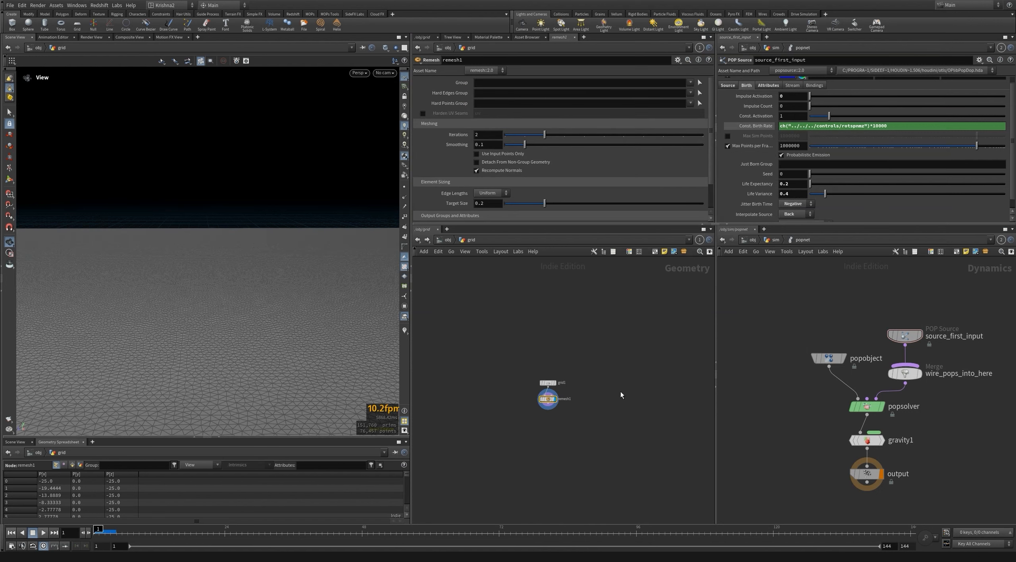
pyautogui.scroll(-3, 504, 341)
pyautogui.moveTo(179, 271); pyautogui.dragTo(225, 270, button='right')
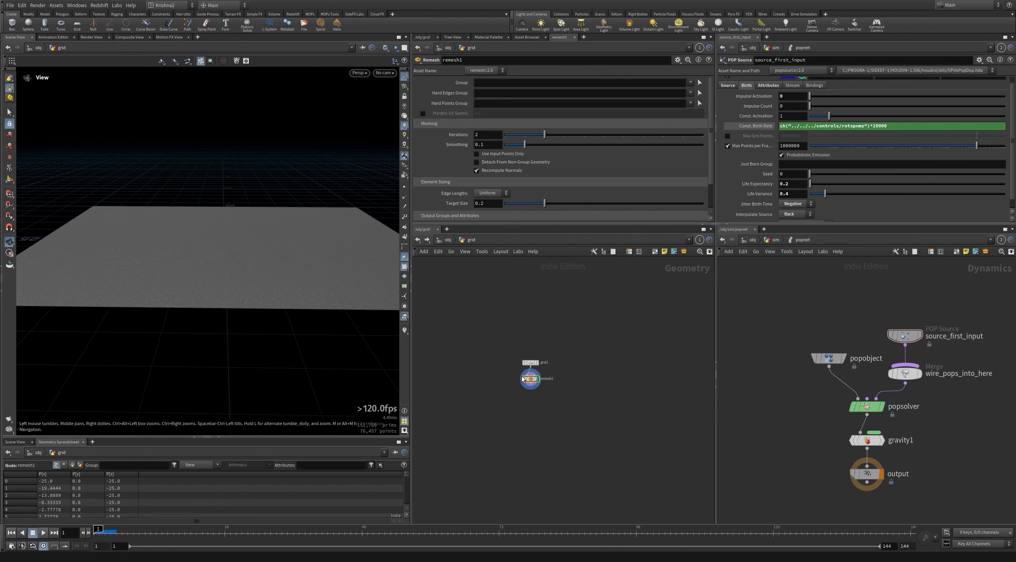
pyautogui.press('q')
# Add an Extrude Volume node below remesh1 and display it to give the grid thickness.
pyautogui.scroll(2, 533, 387)
pyautogui.press('Tab')
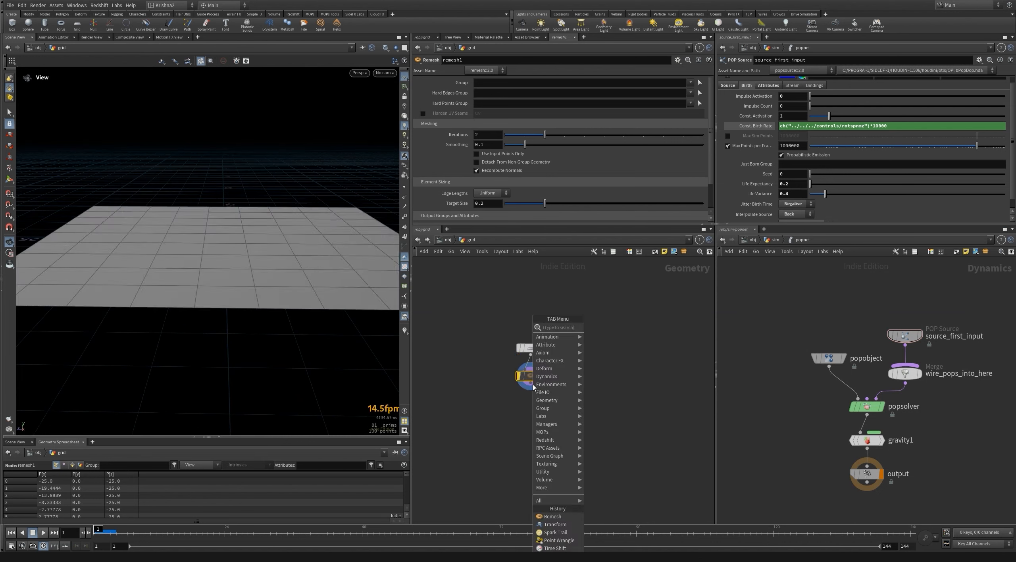
pyautogui.write('vol')
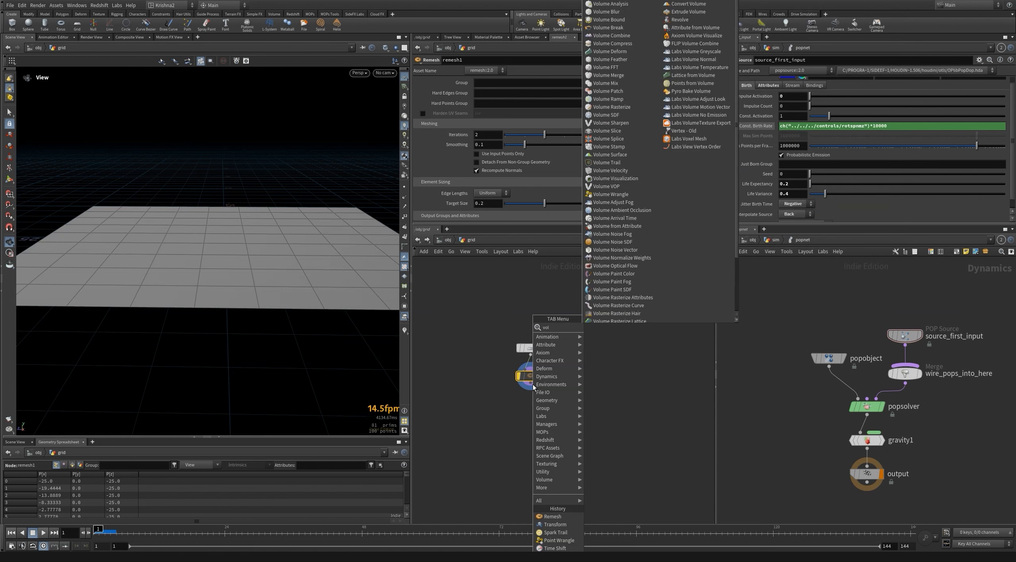
pyautogui.write(' ext')
pyautogui.press('Return')
pyautogui.click(533, 387)
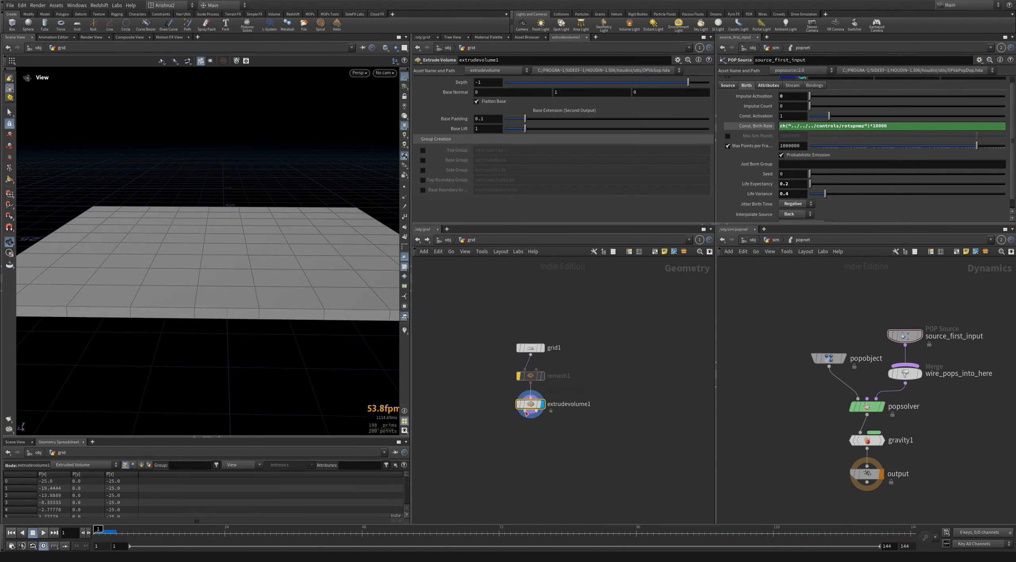
# Append a Null node to extrudevolume1 and name it OUT.
pyautogui.press('Tab')
pyautogui.write('null')
pyautogui.press('Return')
pyautogui.click(524, 435)
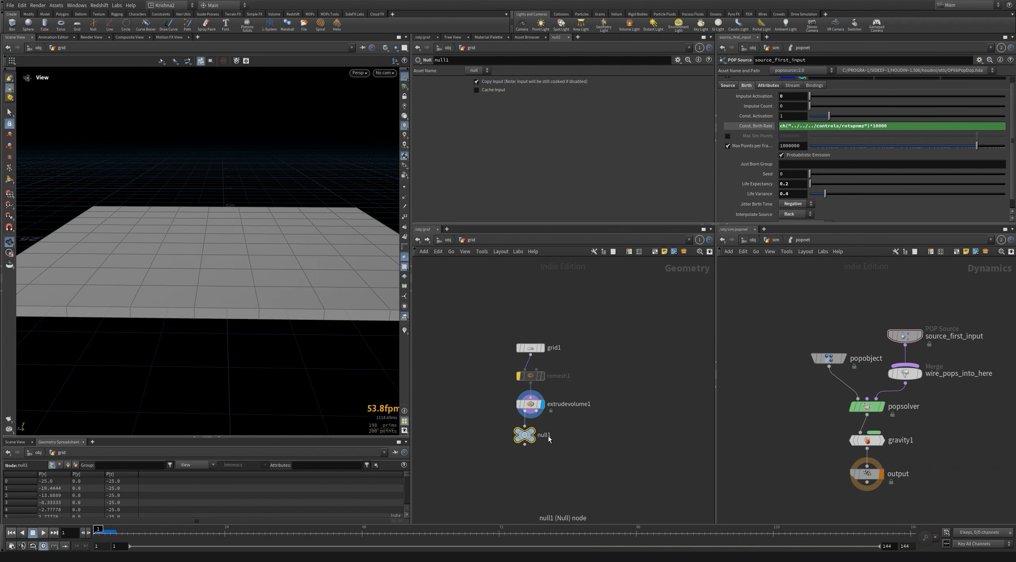
pyautogui.doubleClick(548, 436)
pyautogui.write('OUT')
pyautogui.press('Return')
pyautogui.click(451, 241)
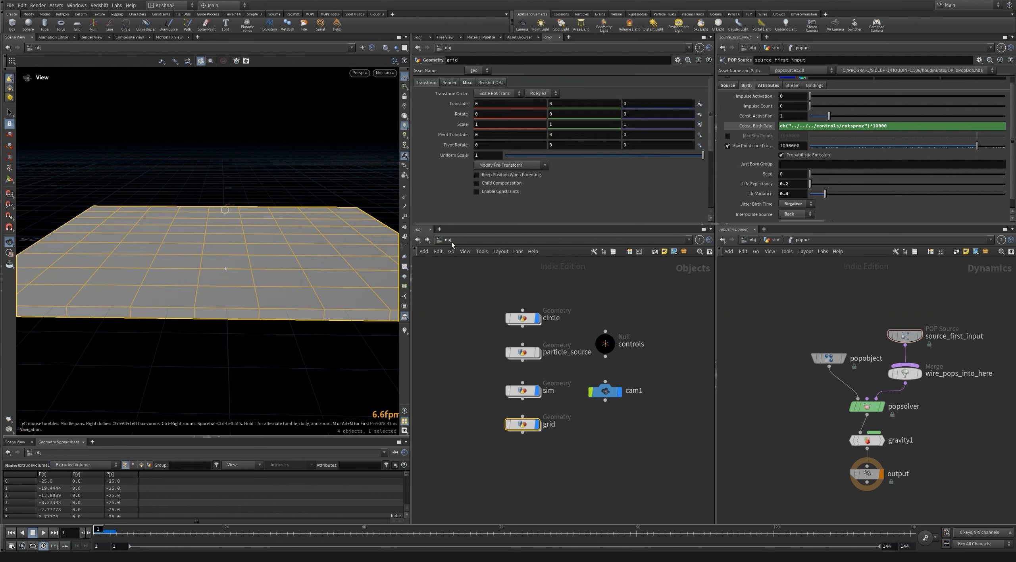
pyautogui.click(417, 240)
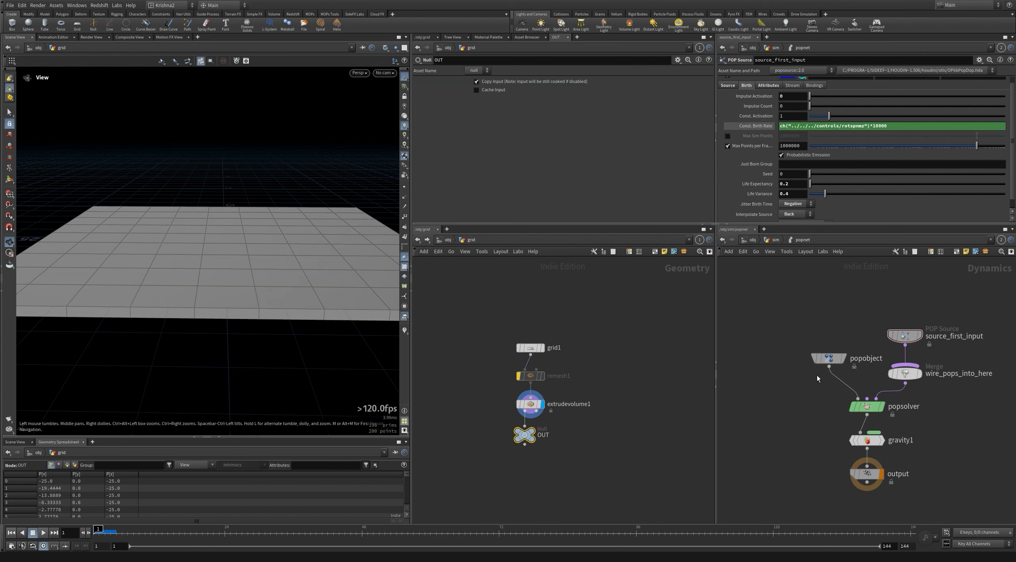
# Add a Static Object node in the popnet network, beside popobject.
pyautogui.press('Tab')
pyautogui.write('stati')
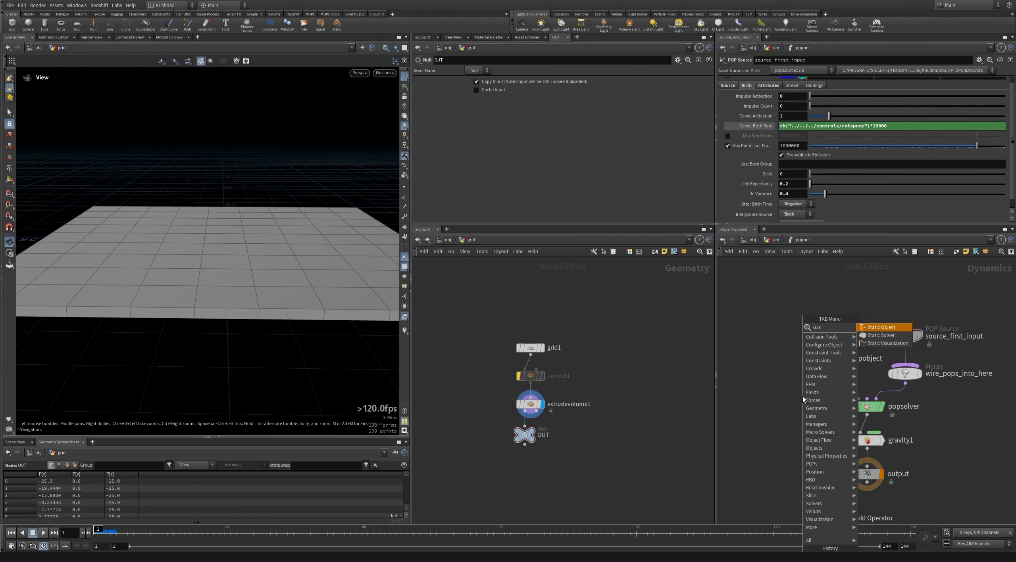
pyautogui.press('Return')
pyautogui.click(783, 392)
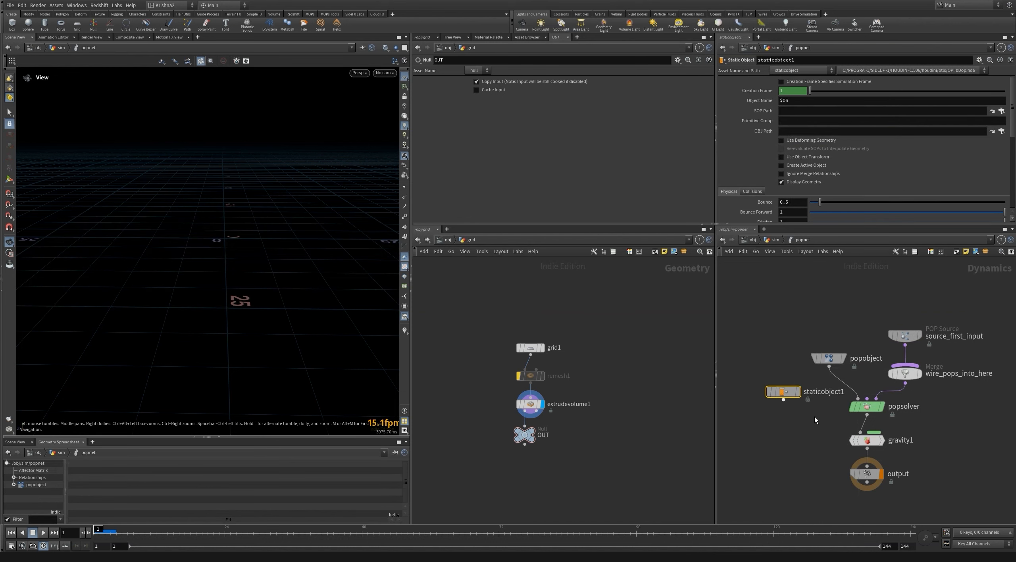
# Insert a Merge node between popsolver and gravity1 and wire staticobject1 into it as the second input.
pyautogui.press('Tab')
pyautogui.write('merge')
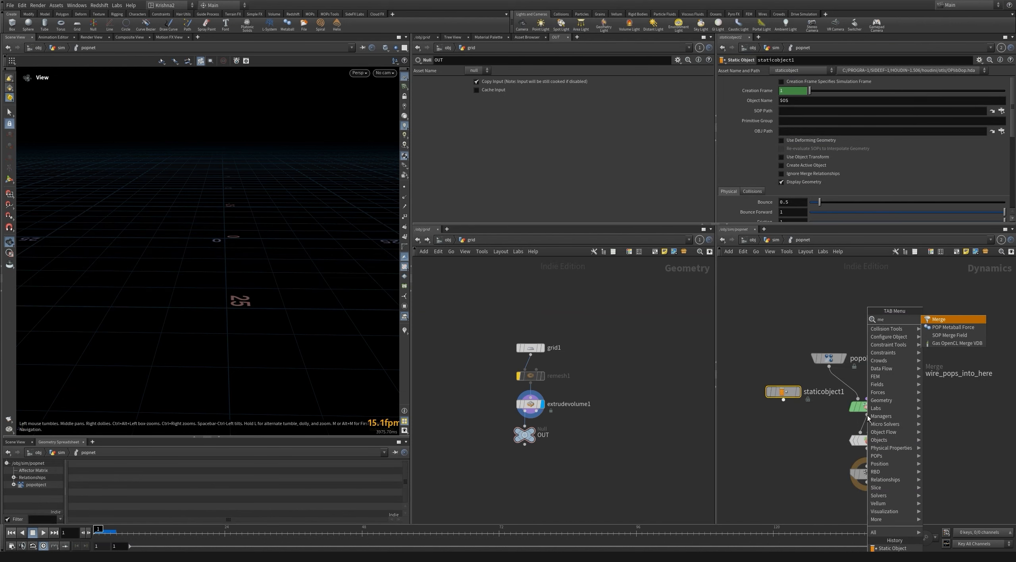
pyautogui.press('Return')
pyautogui.click(871, 421)
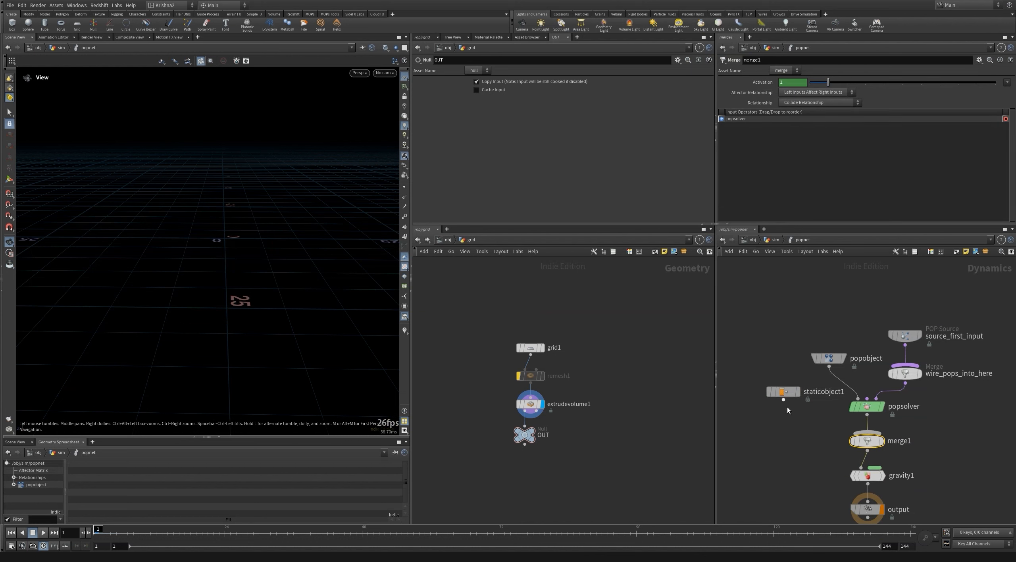
pyautogui.moveTo(783, 399); pyautogui.dragTo(867, 433)
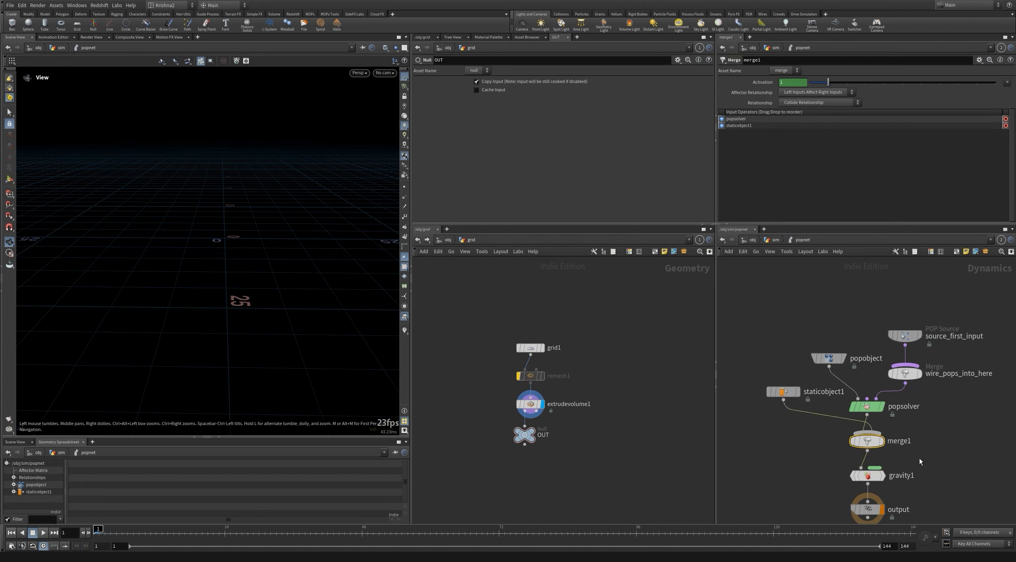
# Set staticobject1's SOP Path to the grid's OUT null and play the simulation with the ground in place.
pyautogui.click(782, 392)
pyautogui.moveTo(524, 434); pyautogui.dragTo(789, 112)
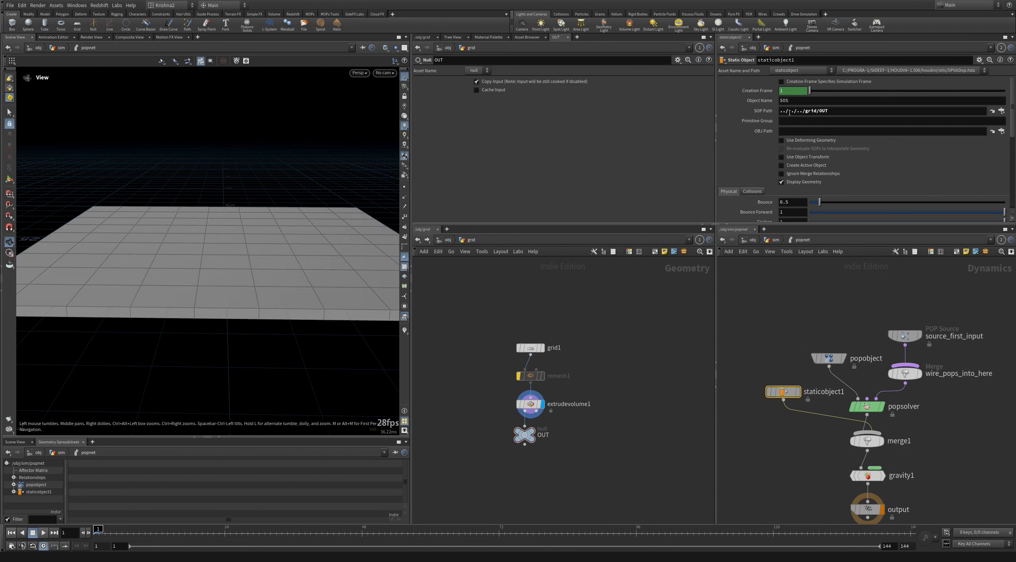
pyautogui.click(913, 337)
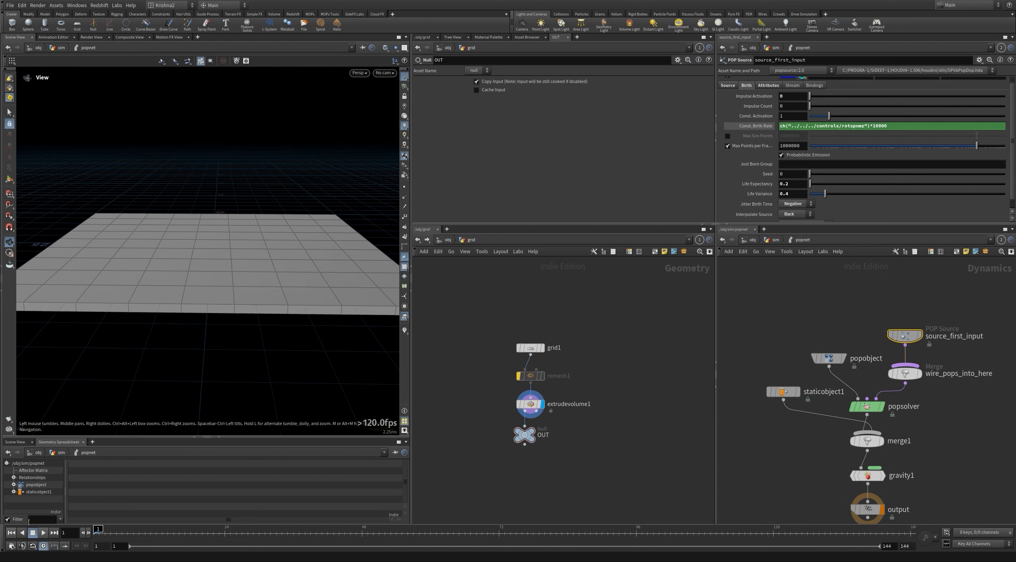
pyautogui.click(43, 533)
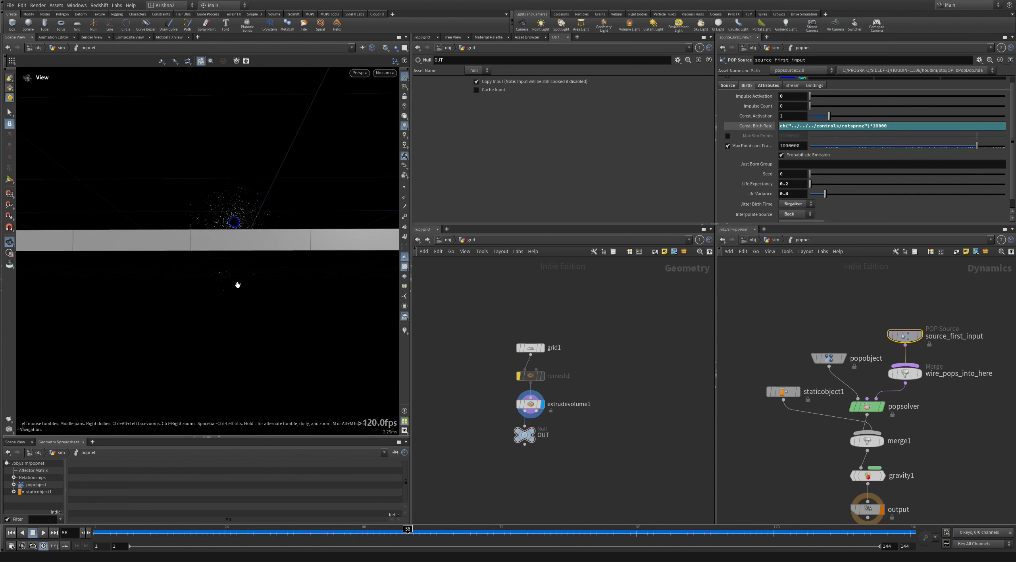
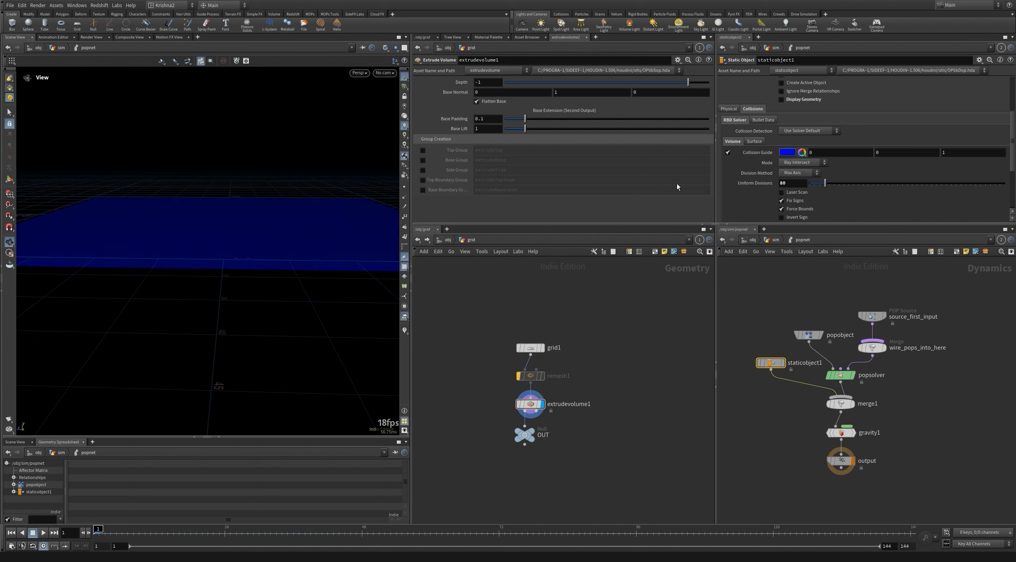
# Turn off staticobject1's Collision Guide and enable Display Geometry.
pyautogui.moveTo(301, 214)
pyautogui.mouseDown()
pyautogui.moveTo(299, 204)
pyautogui.moveTo(306, 213)
pyautogui.mouseUp()
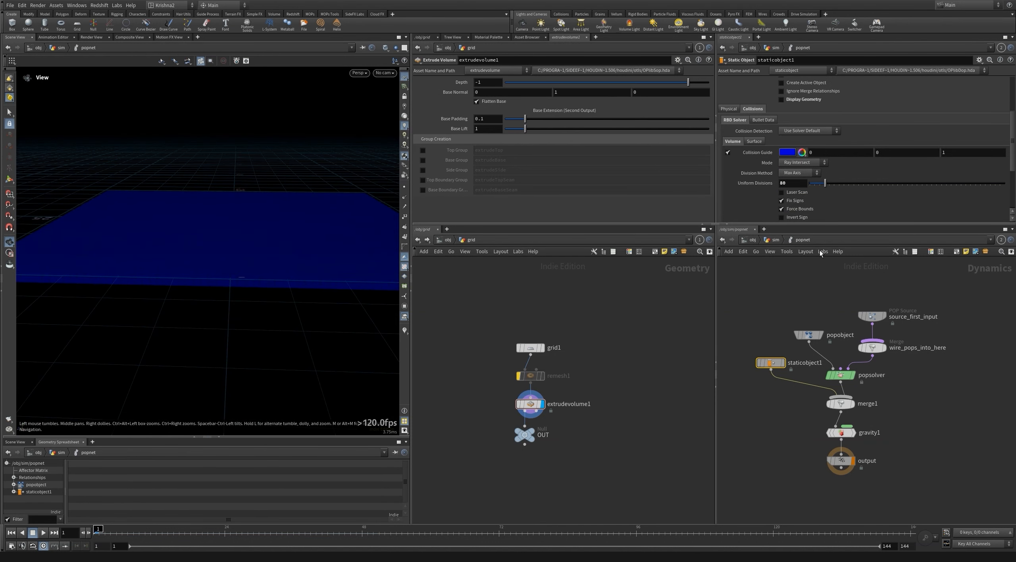
pyautogui.moveTo(311, 236); pyautogui.dragTo(289, 252)
pyautogui.click(727, 152)
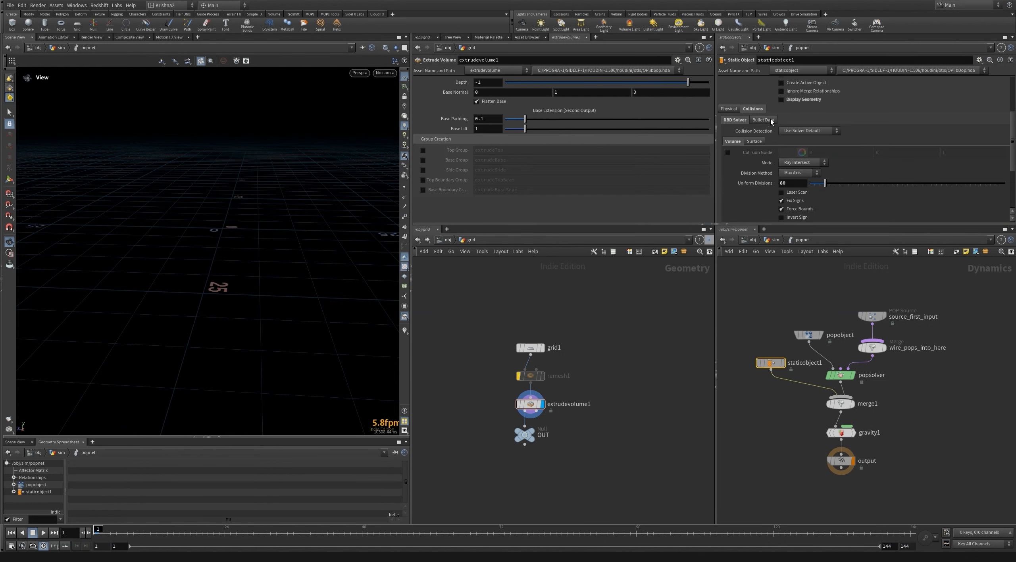
pyautogui.click(780, 99)
pyautogui.scroll(-2, 236, 262)
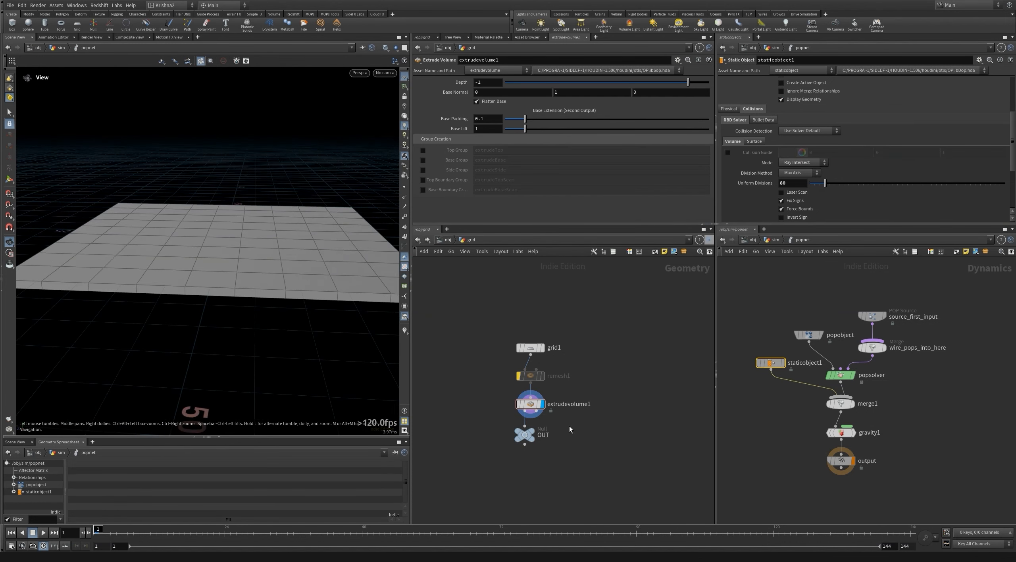
# Play the simulation to check how the particles meet the ground slab, and return to the first frame.
pyautogui.moveTo(260, 263); pyautogui.dragTo(181, 383)
pyautogui.press('Up')
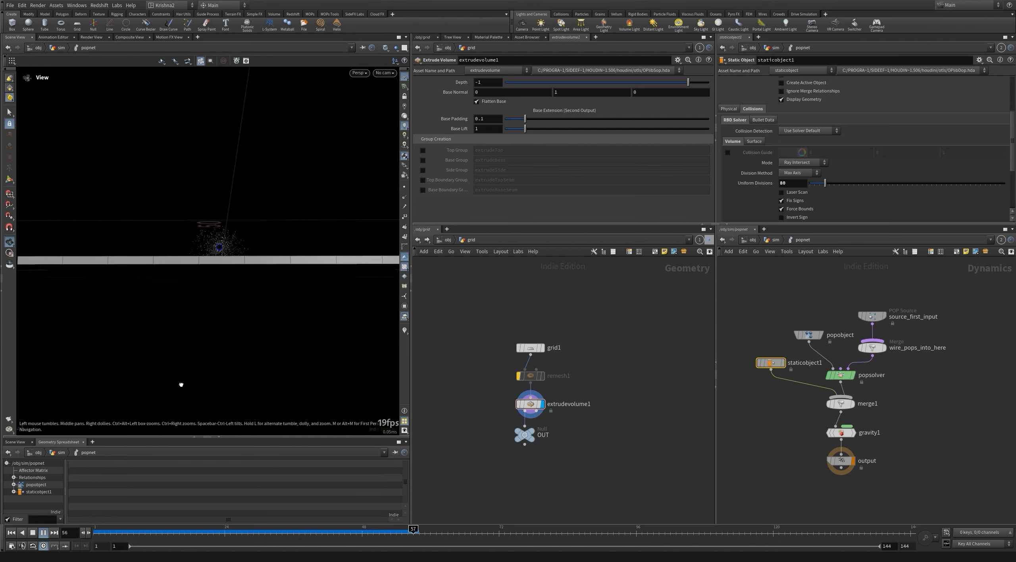
pyautogui.moveTo(226, 304); pyautogui.dragTo(220, 318)
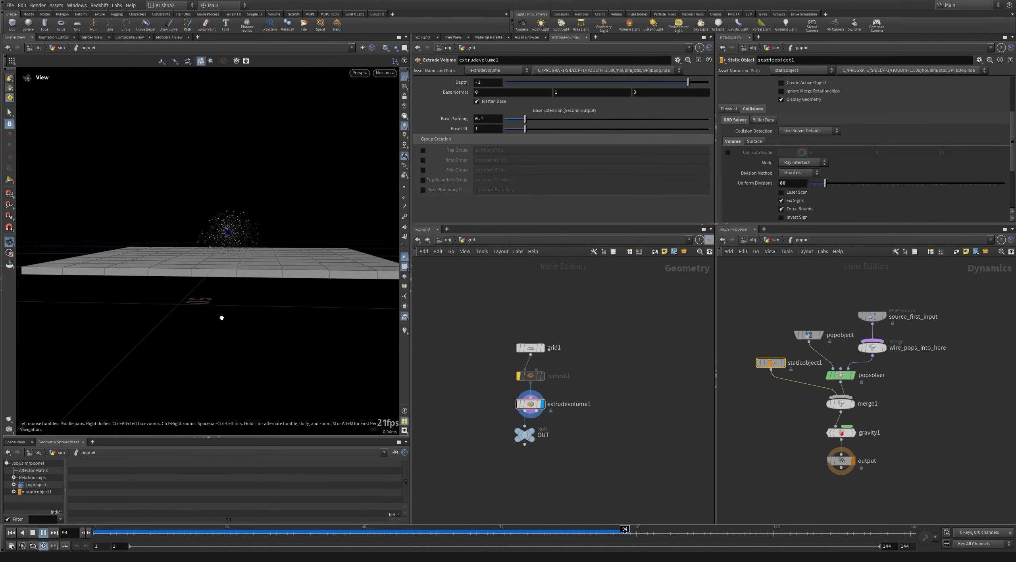
pyautogui.click(11, 533)
pyautogui.moveTo(173, 297); pyautogui.dragTo(373, 319, button='right')
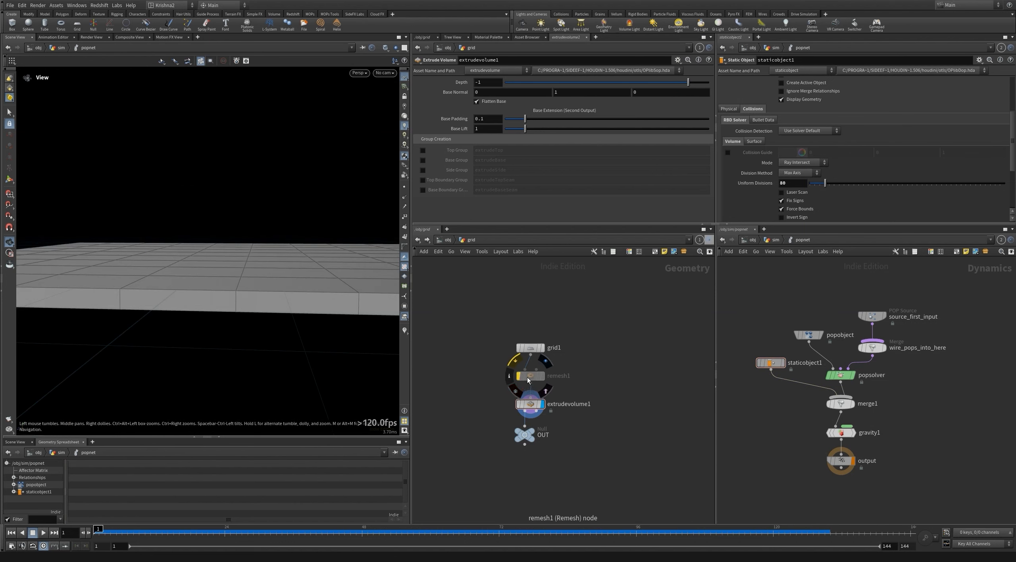
# Remove the bypass from remesh1 and make it the displayed node in the grid network.
pyautogui.click(516, 361)
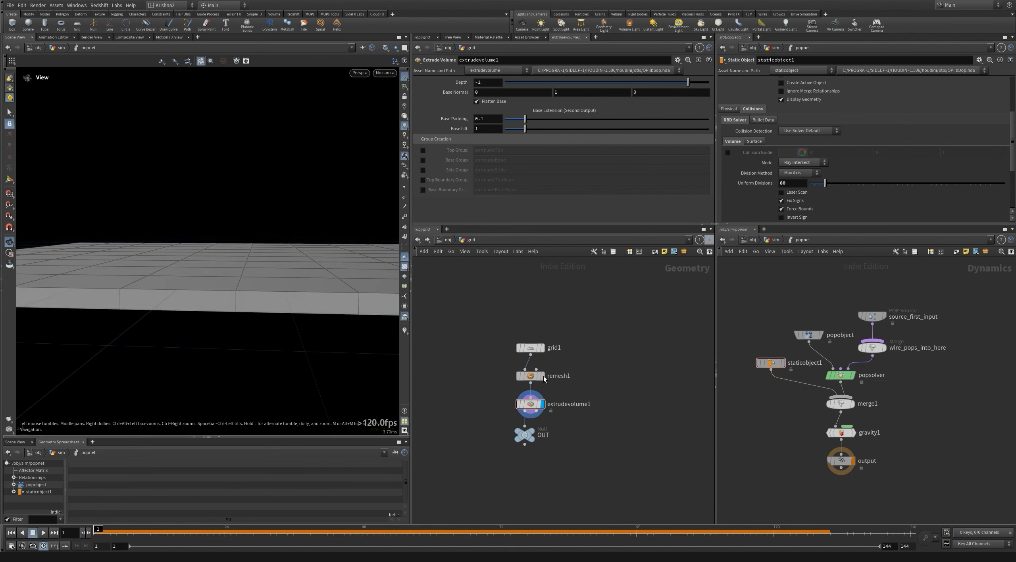
pyautogui.click(542, 376)
pyautogui.moveTo(240, 263); pyautogui.dragTo(246, 306)
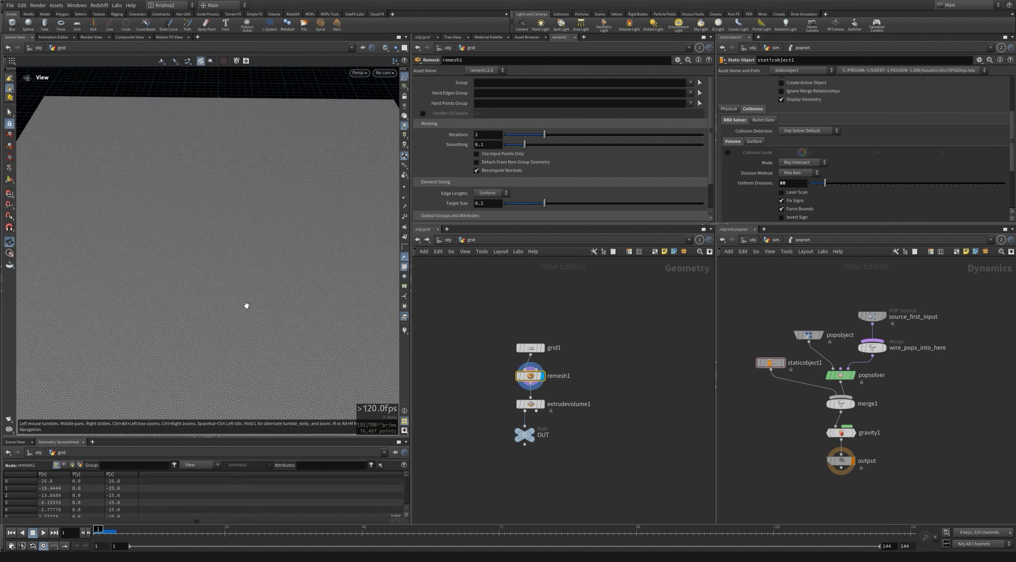
# Add a Mountain node beside extrudevolume1, wire remesh1 into it and display it.
pyautogui.press('Tab')
pyautogui.write('mou')
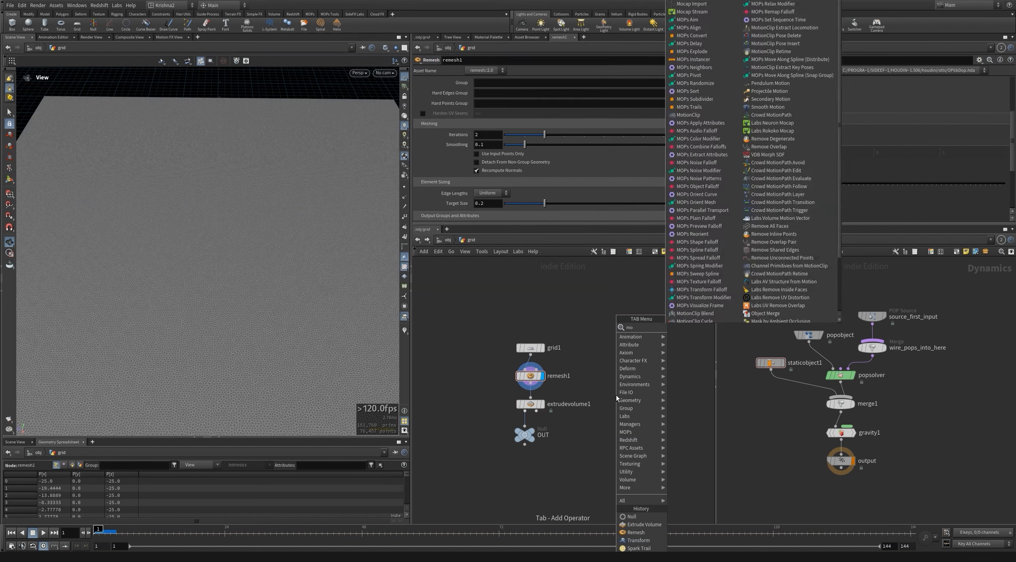
pyautogui.press('Return')
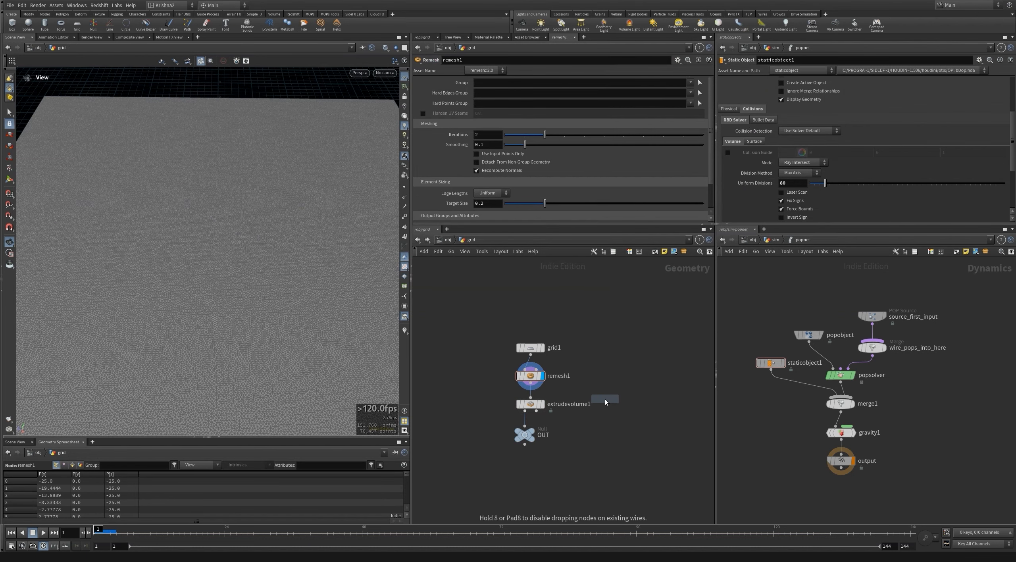
pyautogui.click(604, 398)
pyautogui.moveTo(531, 383); pyautogui.dragTo(604, 391)
pyautogui.click(617, 398)
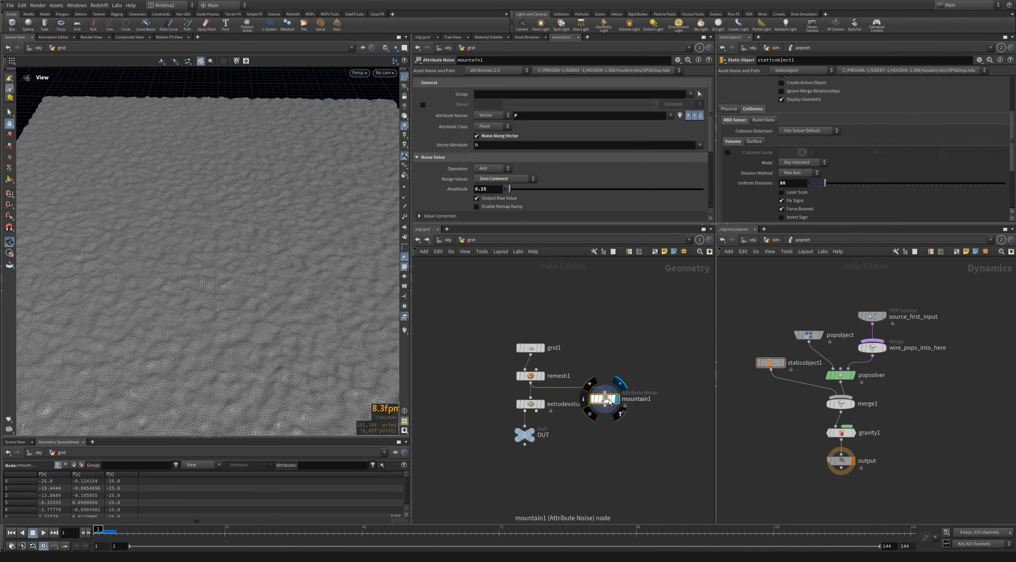
# Set mountain1's noise Amplitude to 1 and Element Size to 3.
pyautogui.scroll(-5, 227, 242)
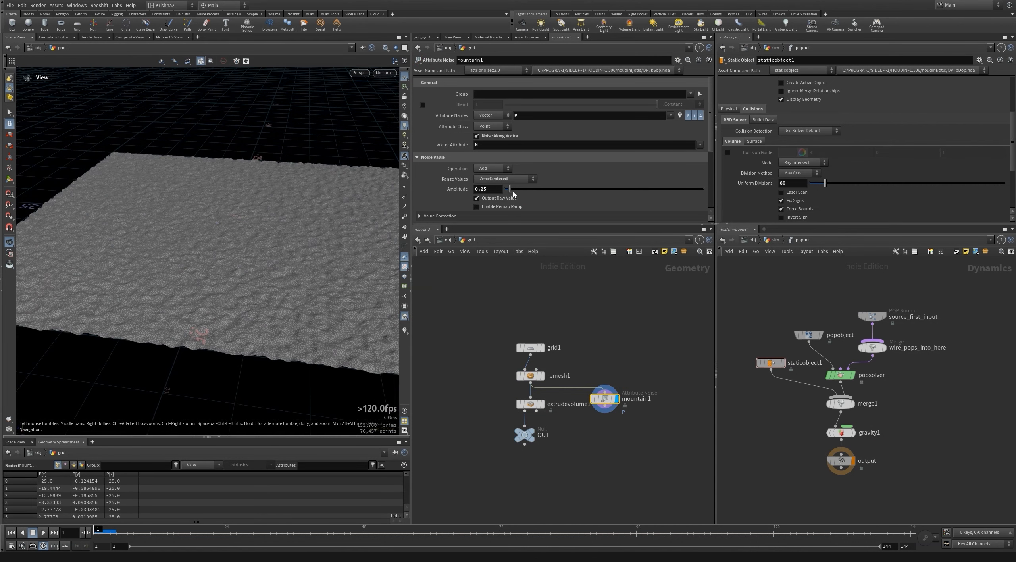
pyautogui.click(496, 192)
pyautogui.write('1')
pyautogui.press('Return')
pyautogui.scroll(-3, 492, 190)
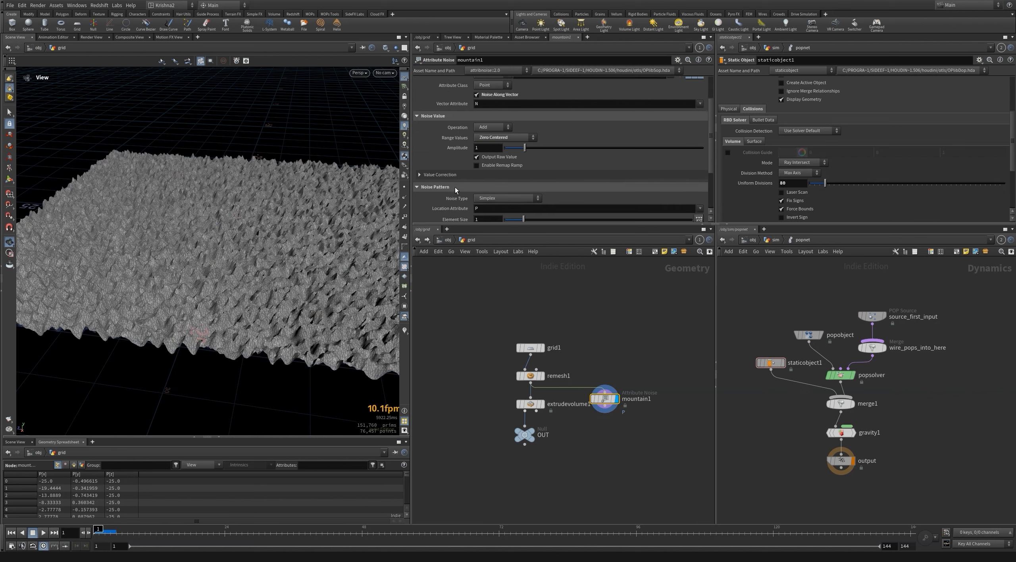
pyautogui.click(485, 198)
pyautogui.doubleClick(485, 197)
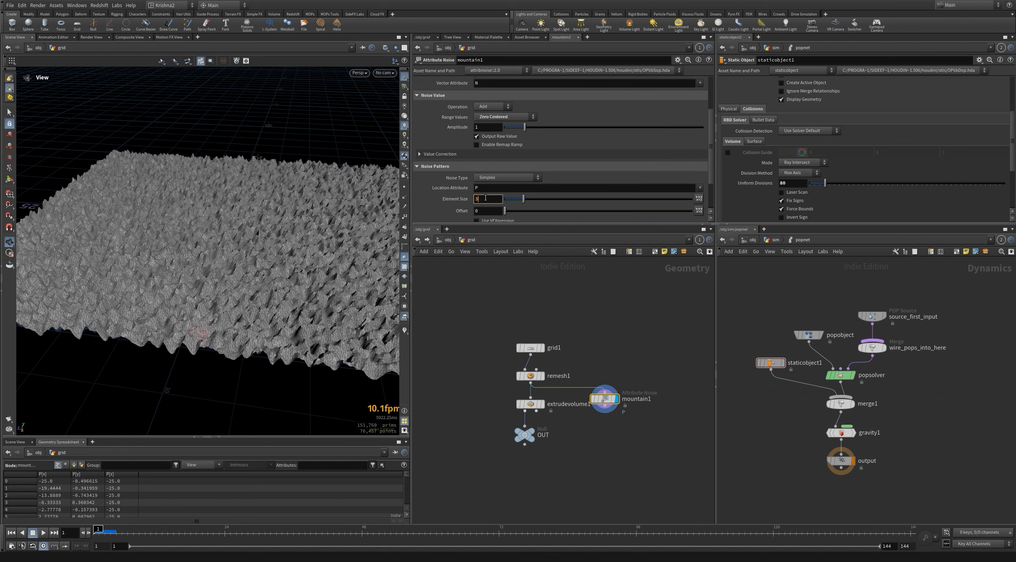
pyautogui.press('Return')
pyautogui.scroll(-2, 269, 226)
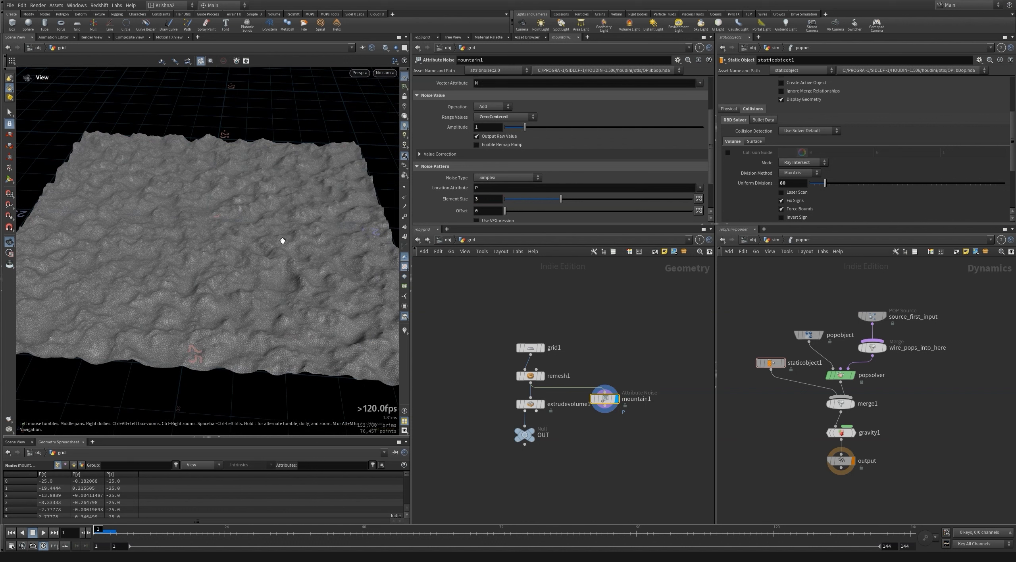
# Wire mountain1's output into extrudevolume1 and make extrudevolume1 the displayed node.
pyautogui.click(604, 408)
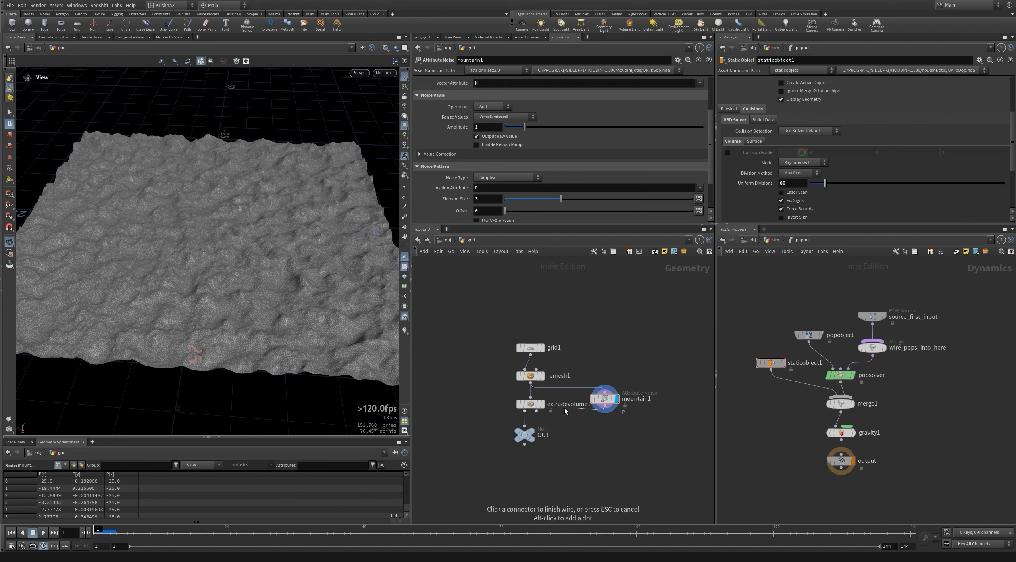
pyautogui.click(544, 404)
# Turn off staticobject1's Display Geometry and show its Collision Guide.
pyautogui.click(772, 409)
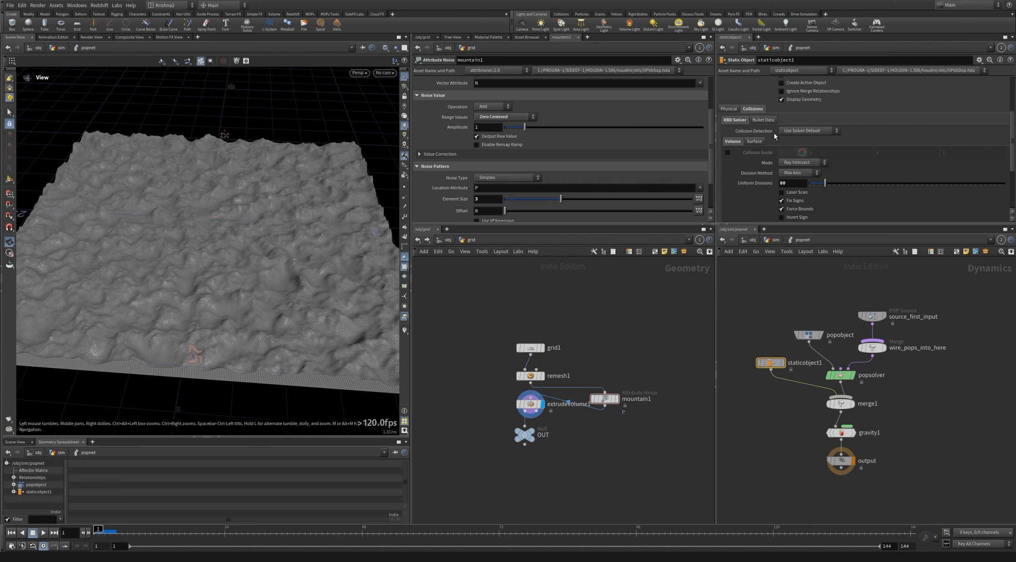
pyautogui.click(781, 99)
pyautogui.click(727, 153)
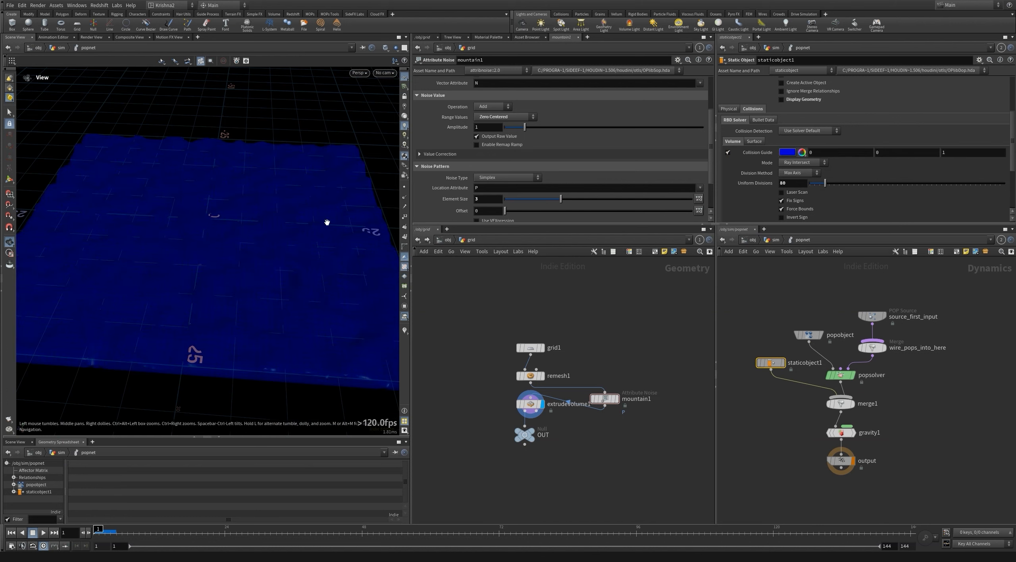
pyautogui.moveTo(263, 225)
pyautogui.mouseDown()
pyautogui.moveTo(243, 204)
pyautogui.moveTo(256, 193)
pyautogui.moveTo(260, 210)
pyautogui.mouseUp()
# Try 30 Uniform Divisions for staticobject1's collision volume and set the value back to 80.
pyautogui.click(786, 183)
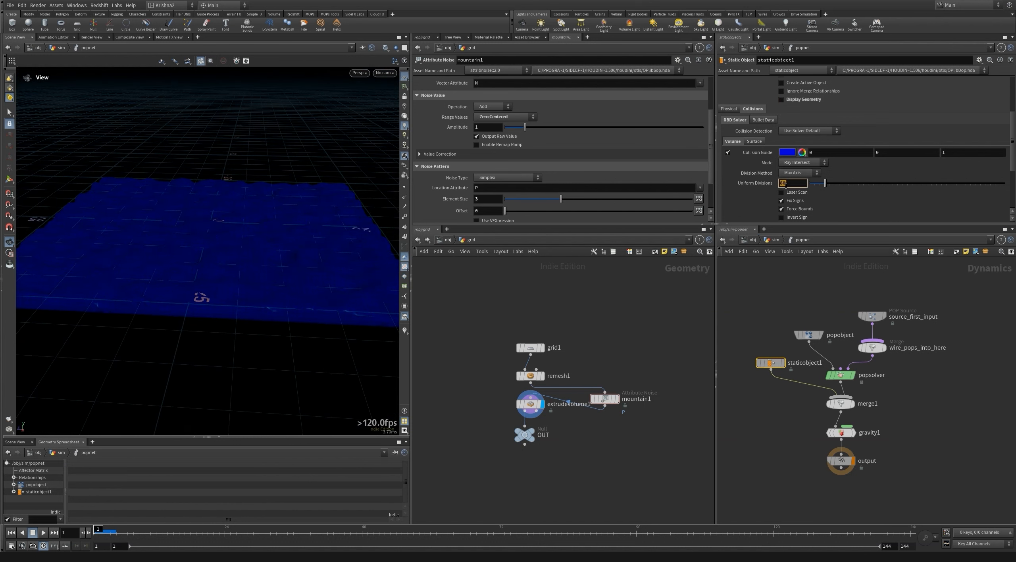
pyautogui.press('Return')
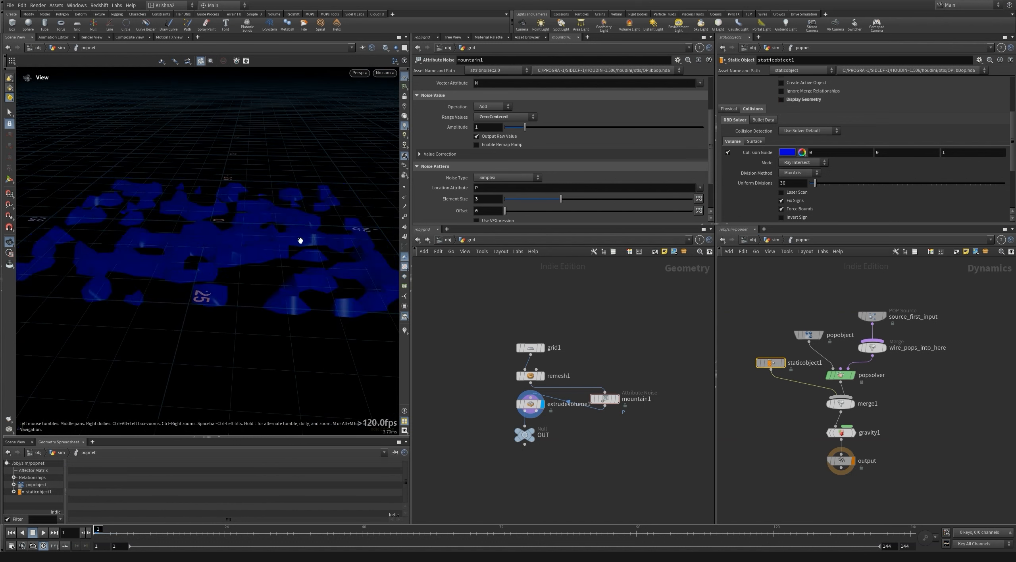
pyautogui.click(794, 183)
pyautogui.write('80')
pyautogui.press('Return')
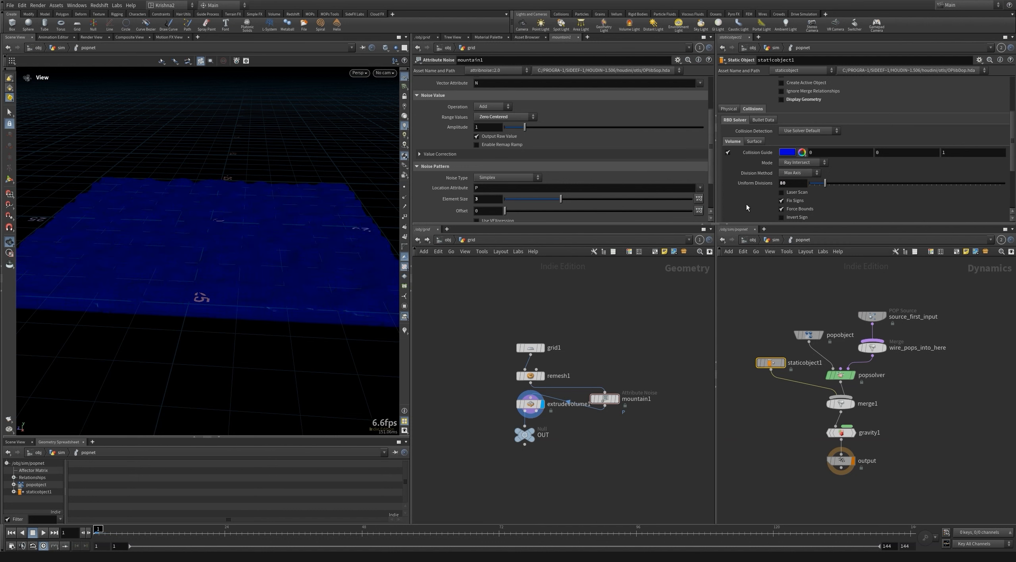
# Play the simulation to inspect the particles against the bumpy collision volume, and rewind to the first frame.
pyautogui.click(787, 183)
pyautogui.click(43, 532)
pyautogui.scroll(5, 242, 234)
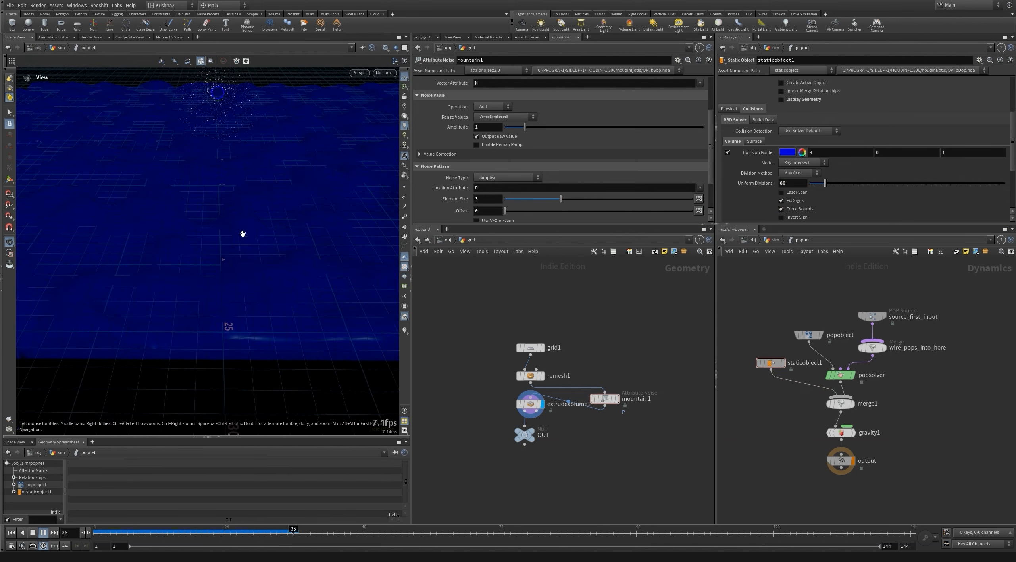
pyautogui.moveTo(242, 233); pyautogui.dragTo(236, 211)
pyautogui.scroll(2, 237, 193)
pyautogui.click(14, 532)
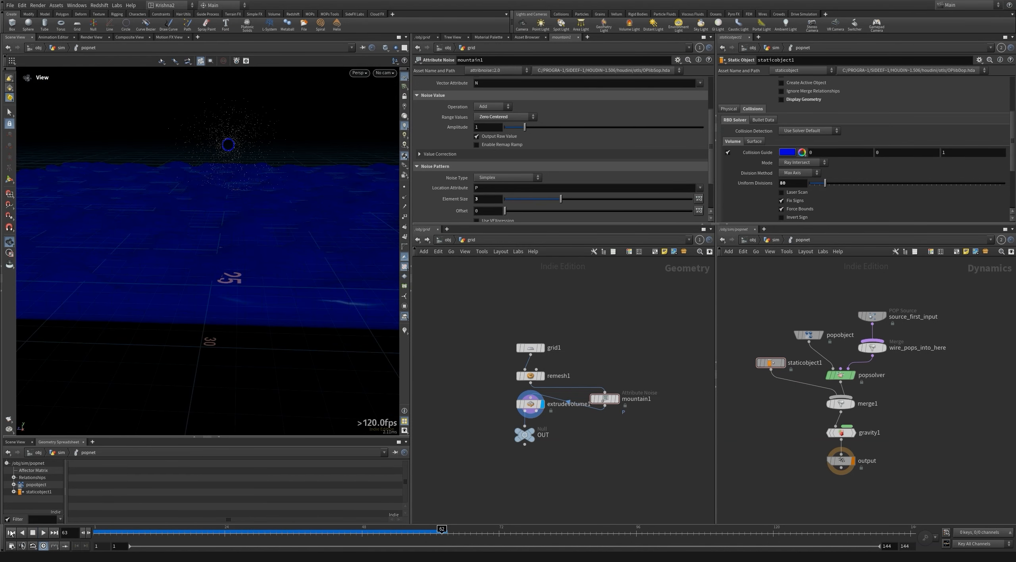
# Enable Color Hits in red and Move to Hit in popsolver's collision behavior, and play the simulation.
pyautogui.click(846, 375)
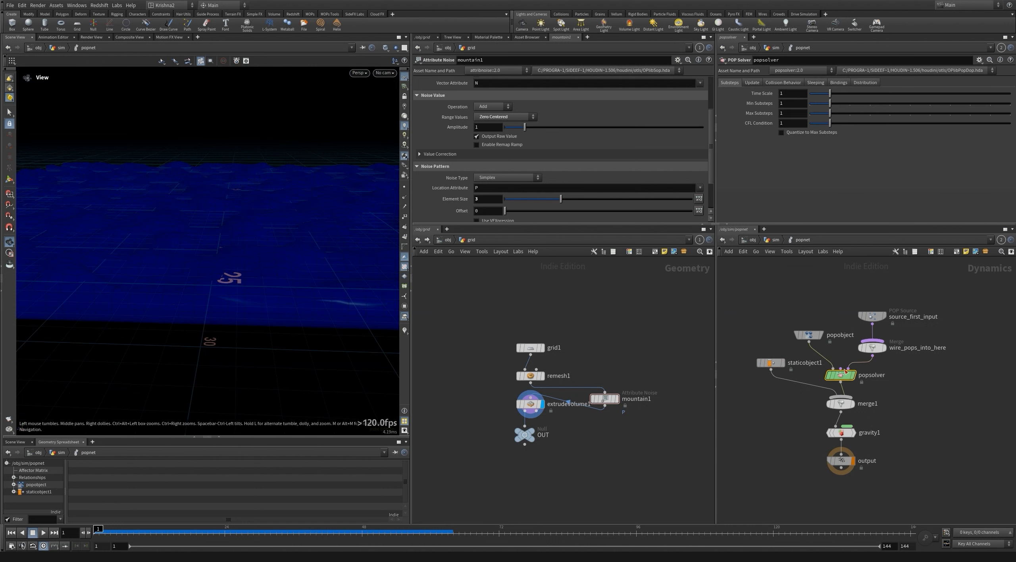
pyautogui.click(781, 84)
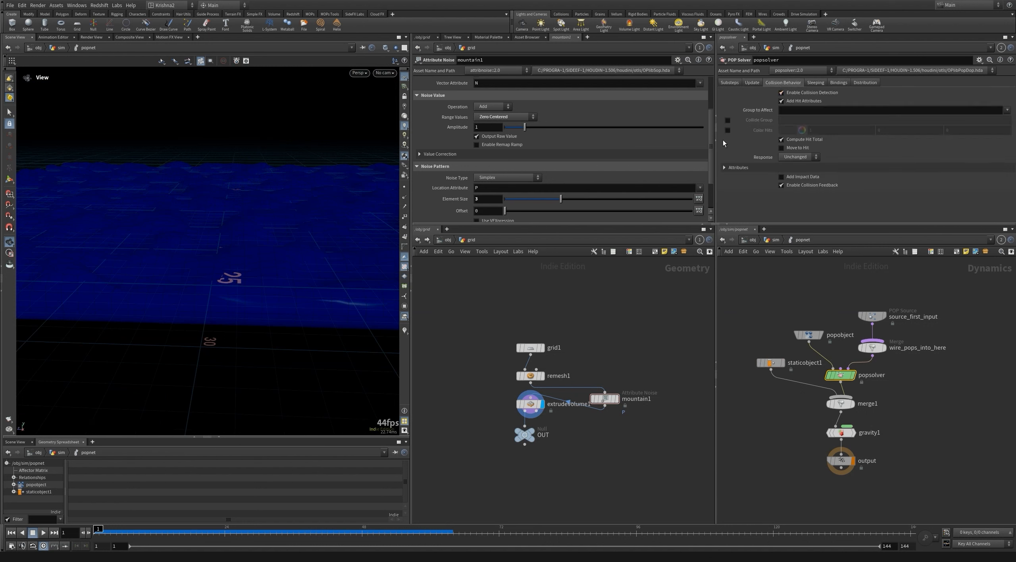
pyautogui.click(728, 131)
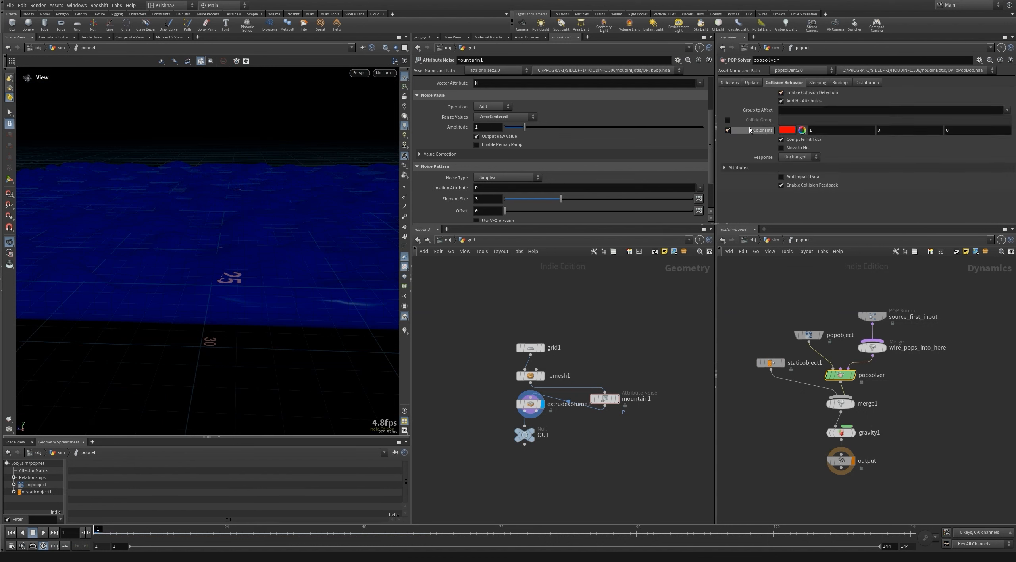
pyautogui.click(791, 149)
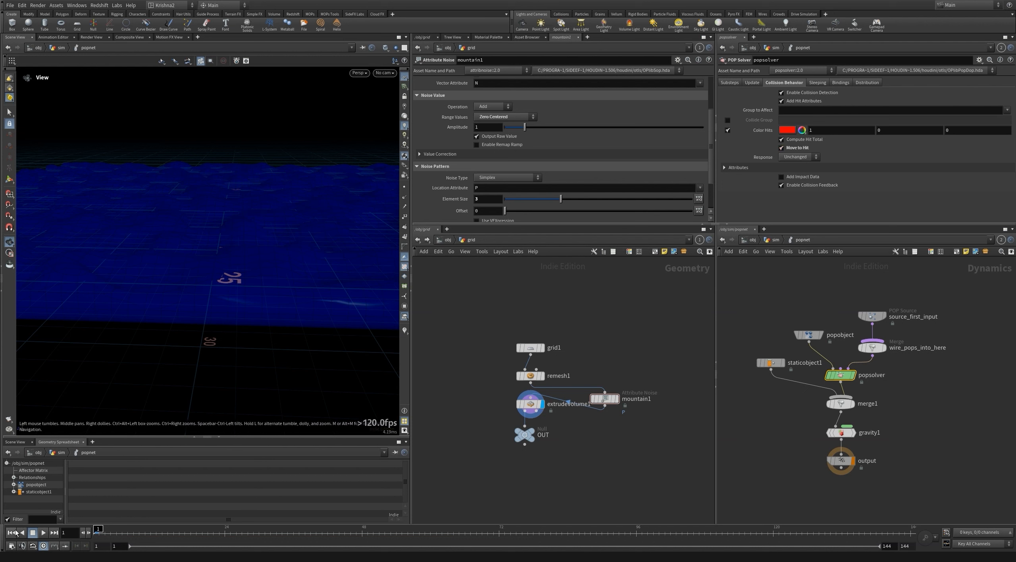
pyautogui.click(44, 533)
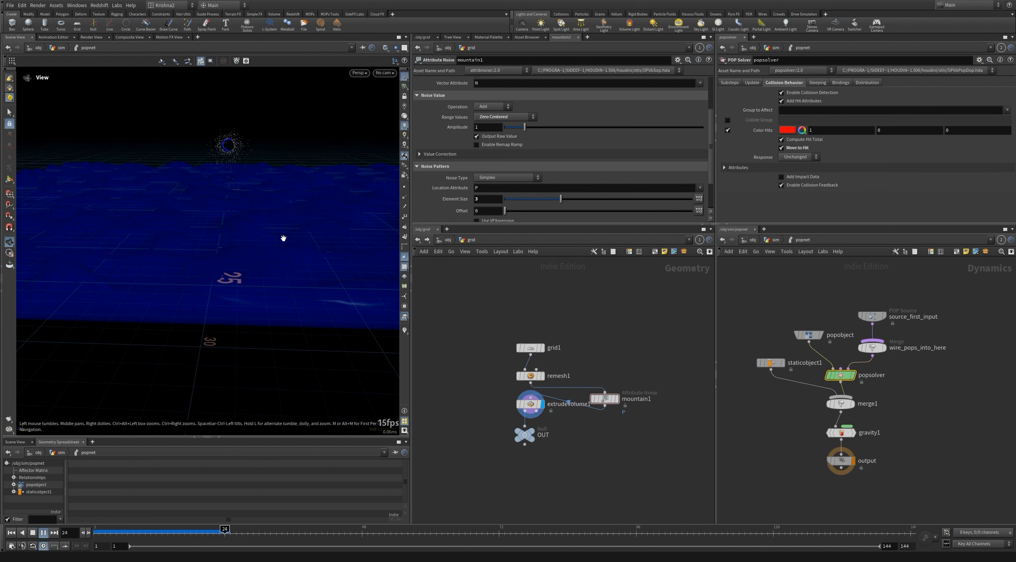
# Inspect the particles above the collision surface during playback, stop the simulation and rewind to the first frame.
pyautogui.scroll(2, 235, 176)
pyautogui.moveTo(235, 176); pyautogui.dragTo(250, 218)
pyautogui.scroll(-4, 249, 218)
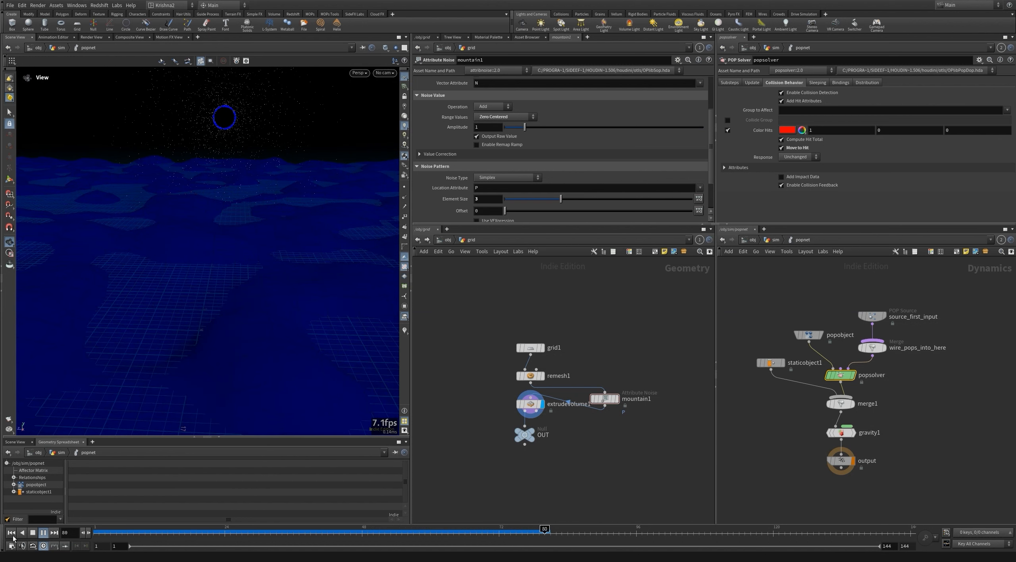
pyautogui.click(43, 533)
pyautogui.click(11, 533)
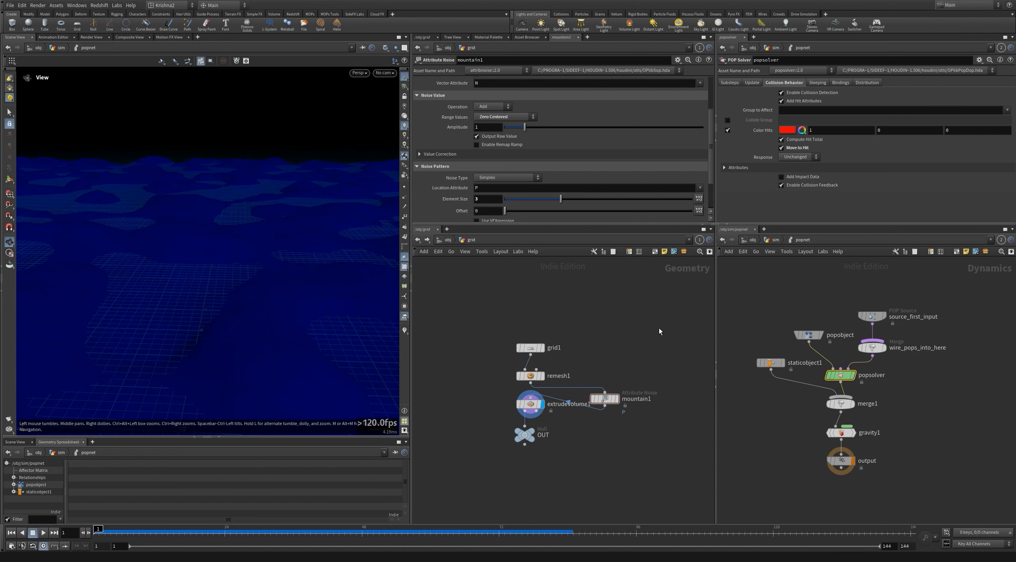
# Enable popsolver's Collide Group and name the group "collided".
pyautogui.click(727, 119)
pyautogui.click(792, 121)
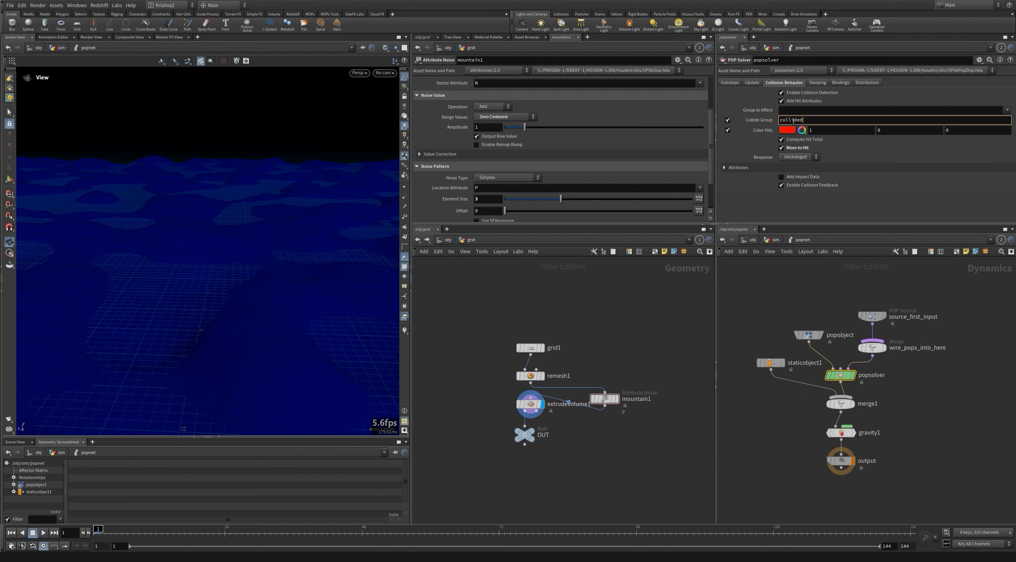
pyautogui.press('Return')
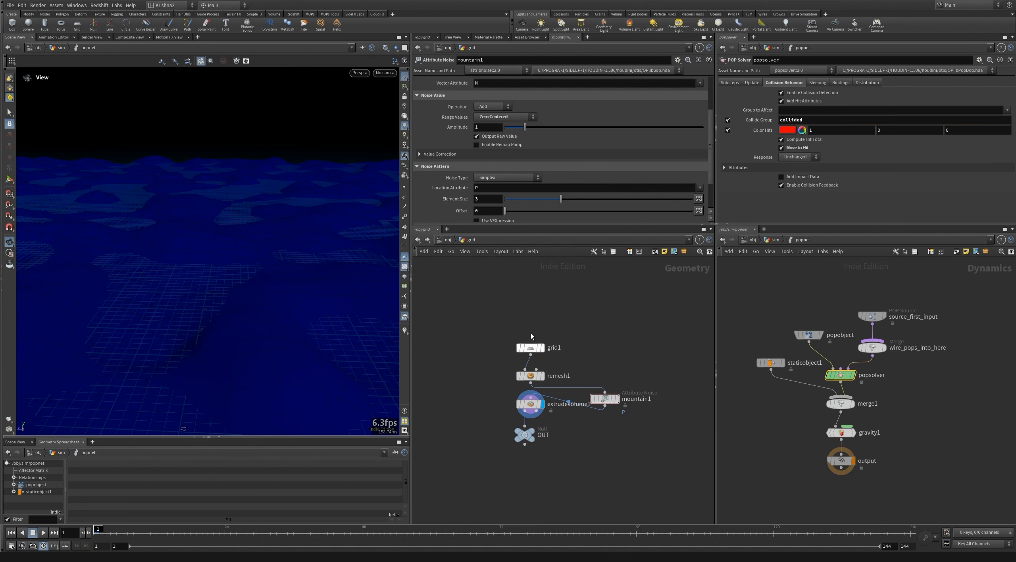
# Try limiting sparktrail to the group "collided", play and rewind the simulation, and clear the group restriction.
pyautogui.press('u')
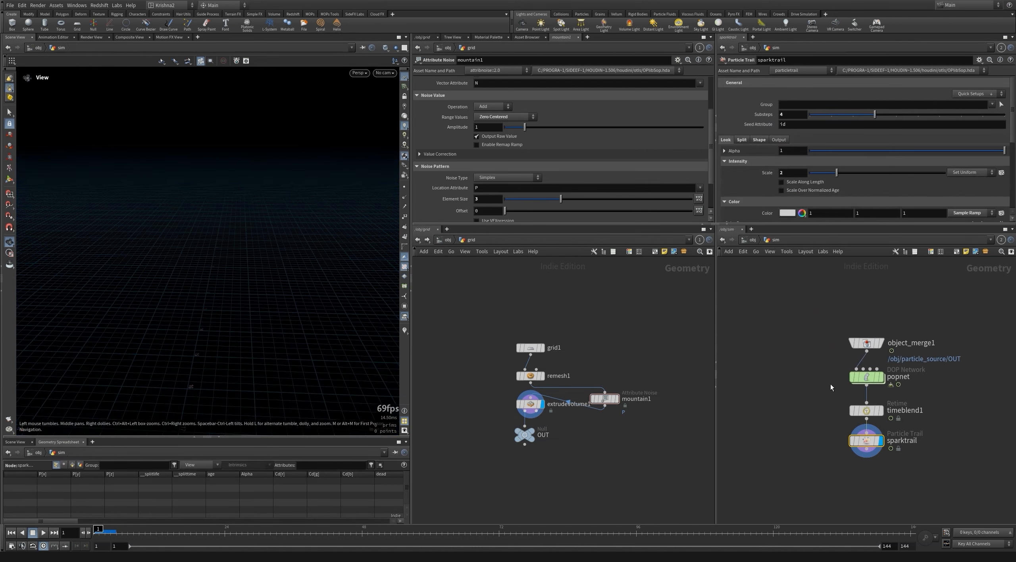
pyautogui.click(992, 105)
pyautogui.click(955, 105)
pyautogui.write('collided')
pyautogui.press('Return')
pyautogui.press('Up')
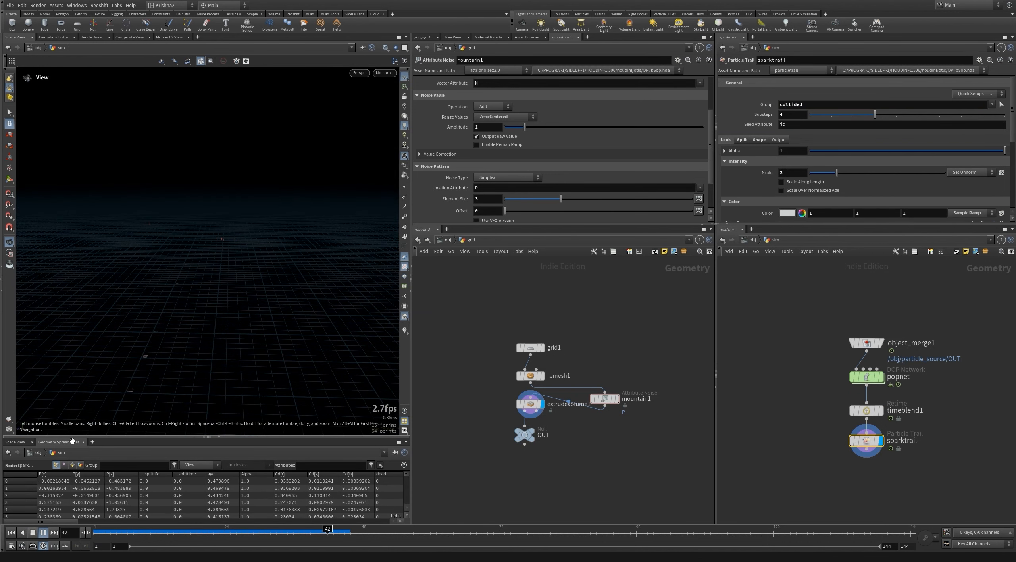
pyautogui.hotkey('ctrl', 'Up')
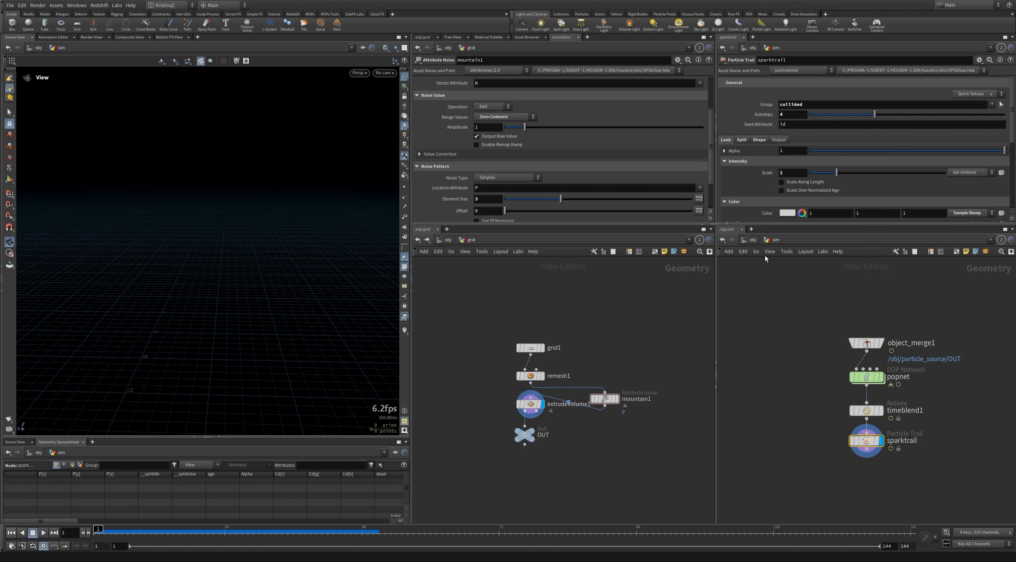
pyautogui.doubleClick(791, 105)
pyautogui.press('BackSpace')
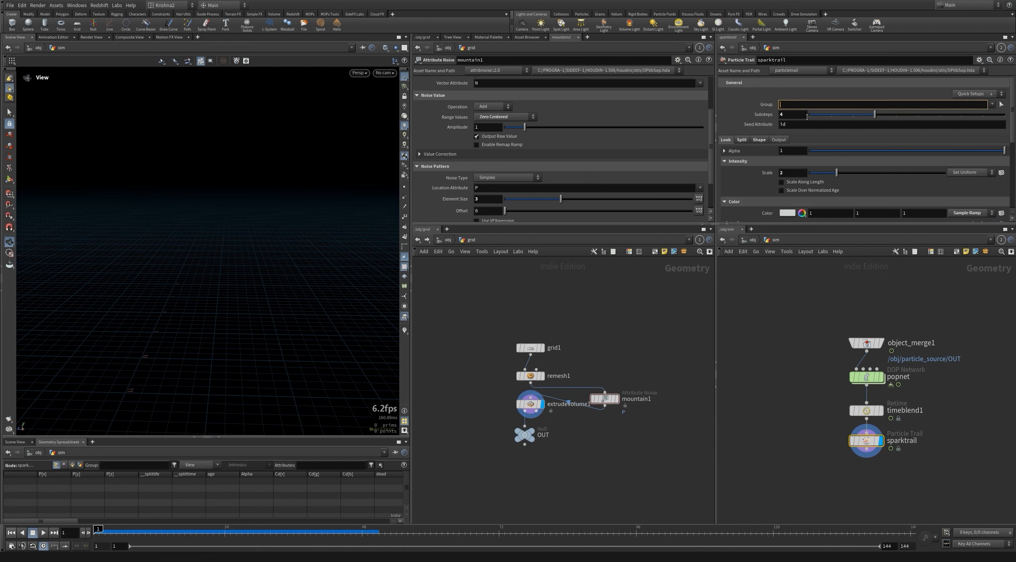
pyautogui.click(792, 271)
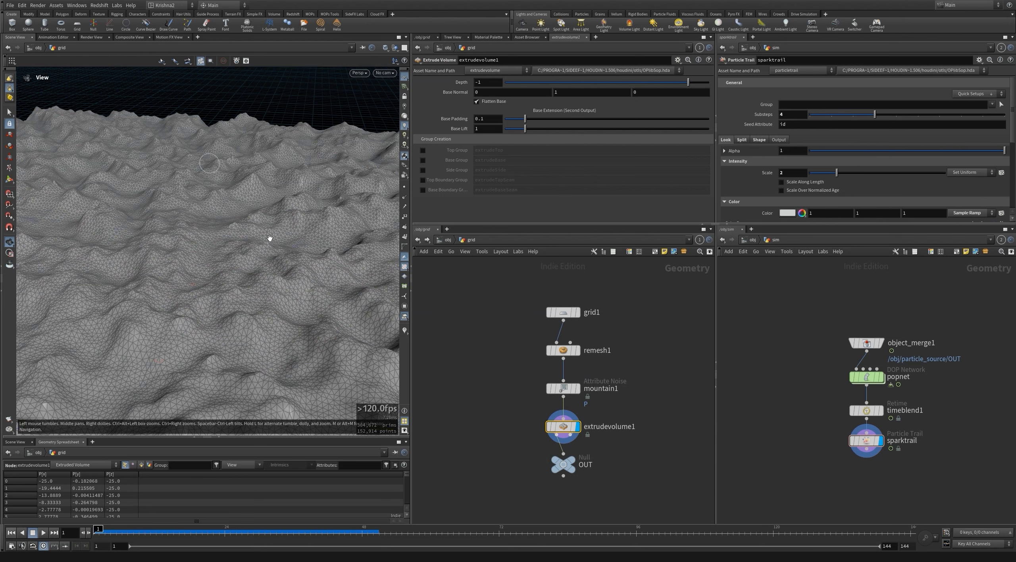
# Add a Mask from Geometry node beside mountain1 in the grid network.
pyautogui.moveTo(255, 246); pyautogui.dragTo(259, 273)
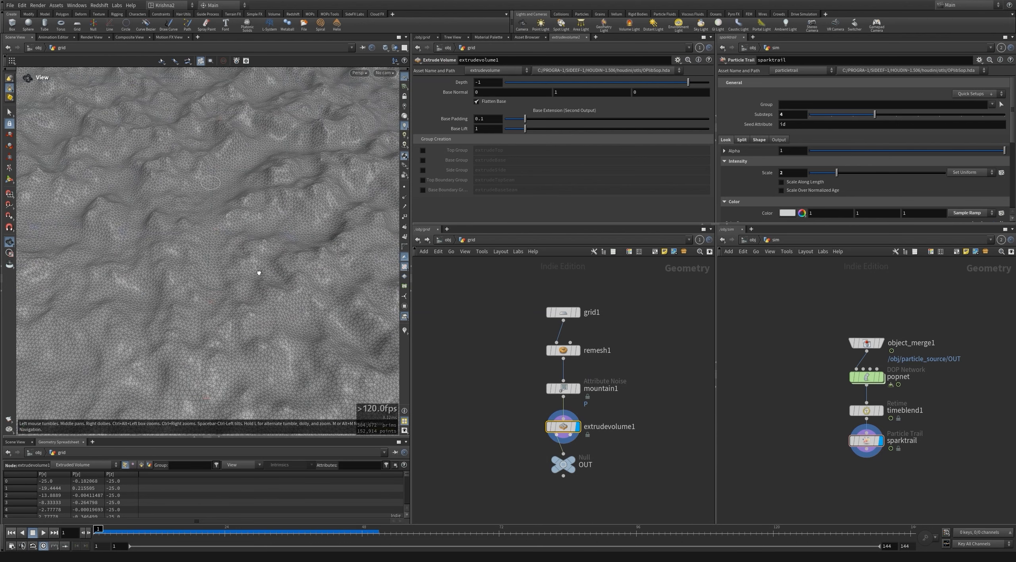
pyautogui.moveTo(329, 278); pyautogui.dragTo(217, 198)
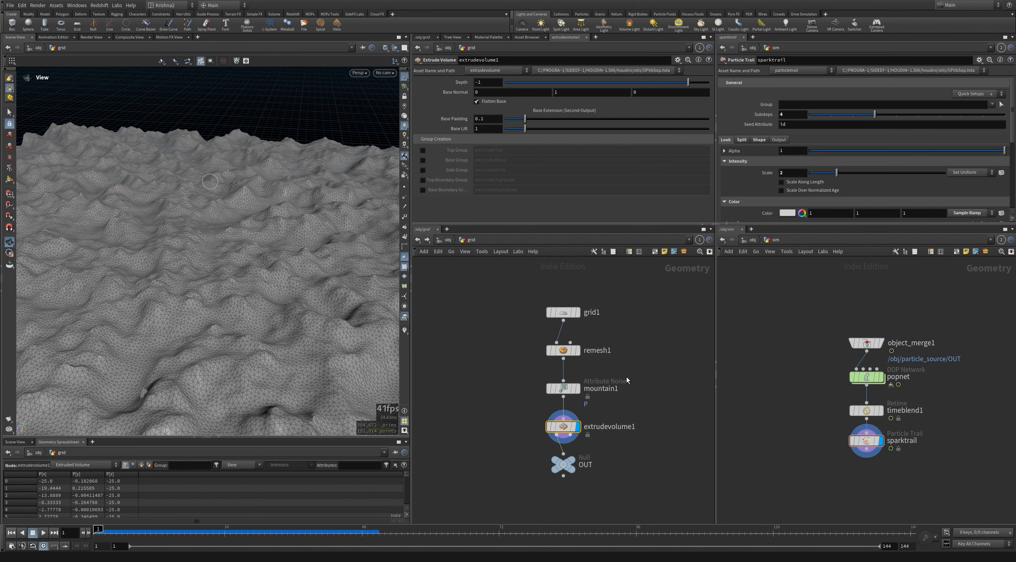
pyautogui.click(646, 391)
pyautogui.press('Tab')
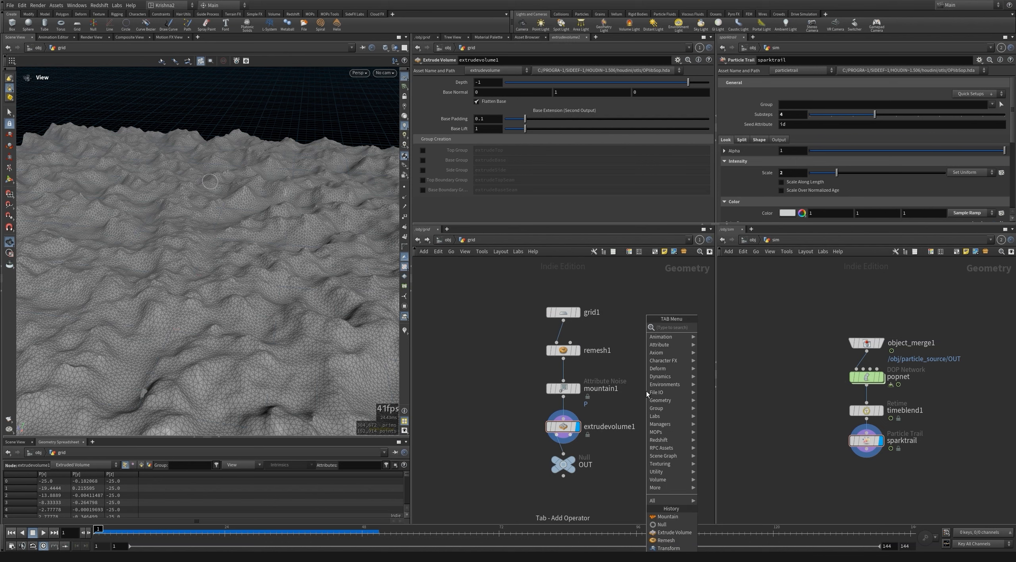
pyautogui.write('attr')
pyautogui.press('BackSpace')
pyautogui.press('BackSpace')
pyautogui.press('BackSpace')
pyautogui.press('BackSpace')
pyautogui.write('mask from')
pyautogui.press('Return')
pyautogui.click(646, 390)
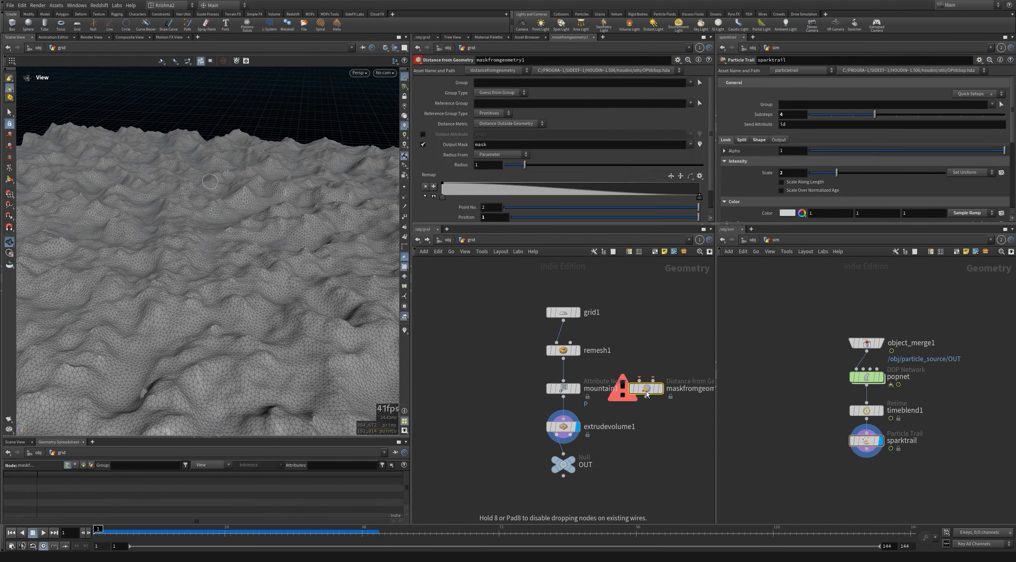
# Add an Object Merge node and connect it to the second input of maskfromgeometry1.
pyautogui.press('Tab')
pyautogui.write('object')
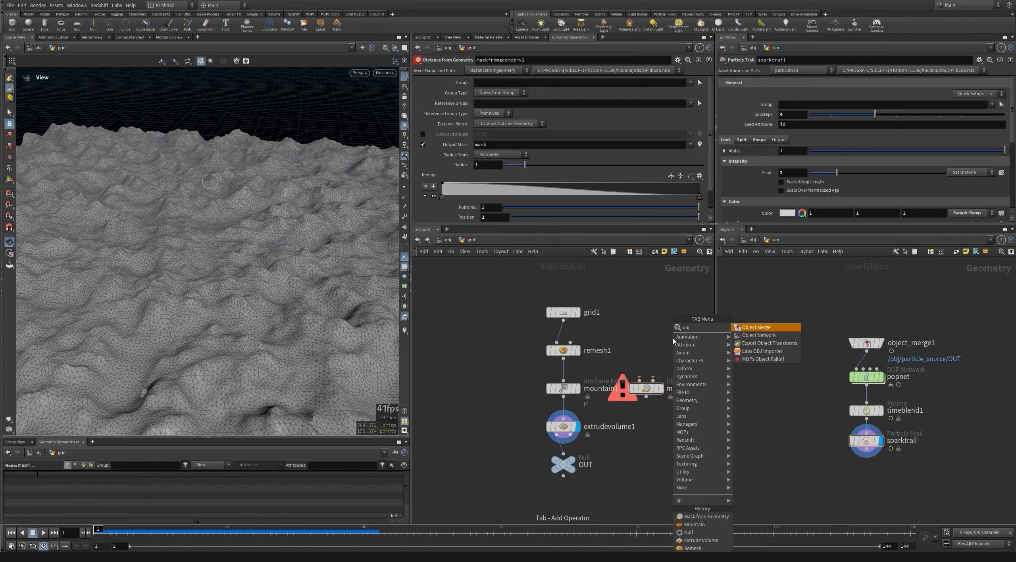
pyautogui.press('Return')
pyautogui.click(673, 338)
pyautogui.click(673, 346)
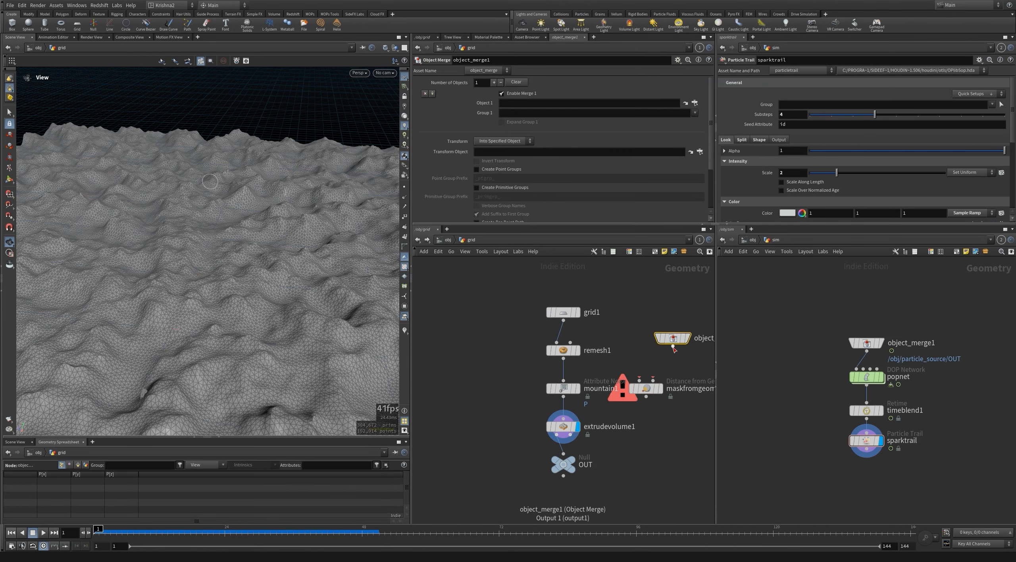
pyautogui.click(655, 377)
# Reference /obj/circle/OUT in the new object merge and wire remesh1 into the first input of maskfromgeometry1.
pyautogui.click(762, 241)
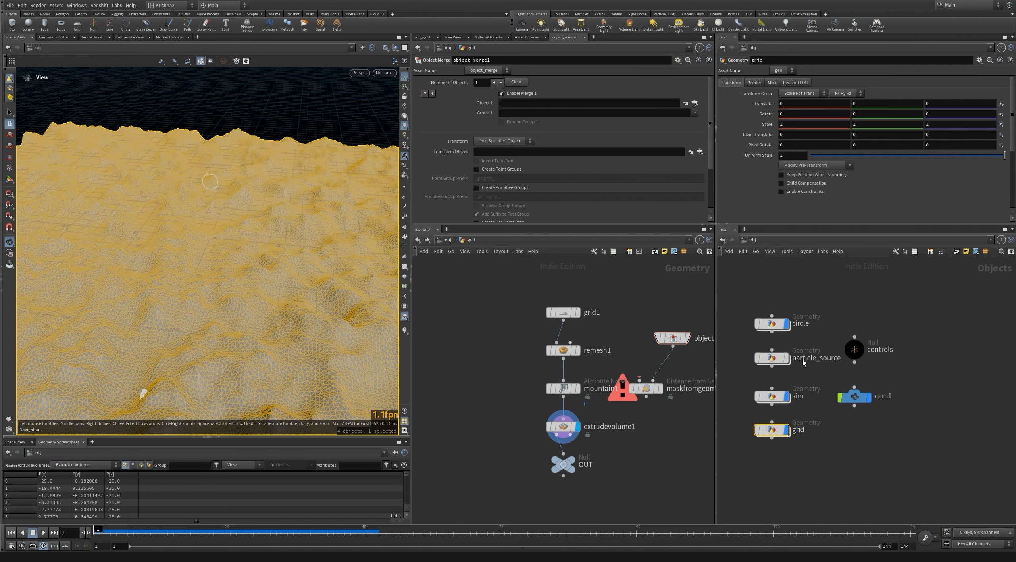
pyautogui.click(775, 240)
pyautogui.moveTo(866, 410); pyautogui.dragTo(555, 114)
pyautogui.click(640, 379)
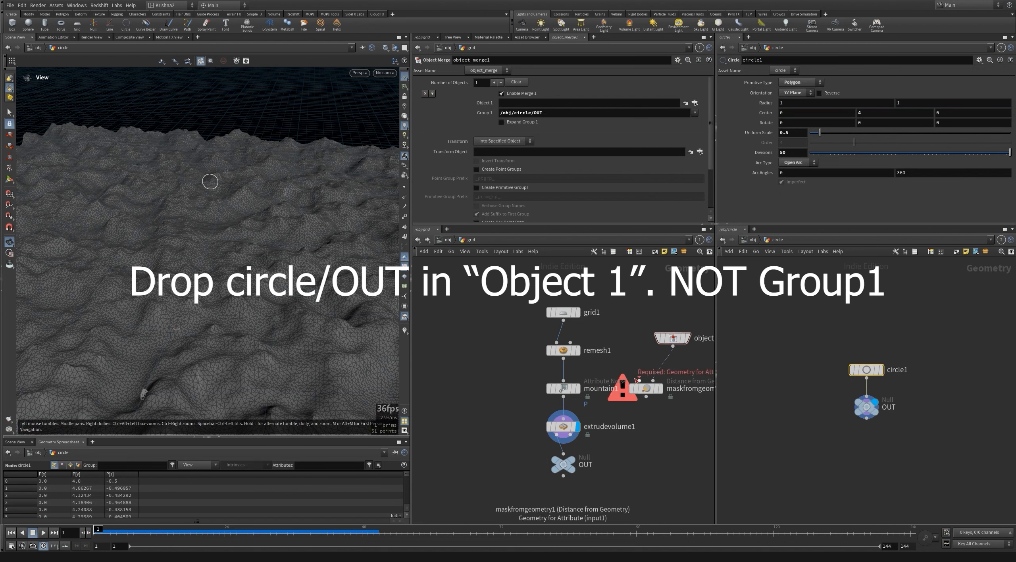
pyautogui.click(563, 358)
# Display maskfromgeometry1 and visualize its mask attribute in color on the grid.
pyautogui.click(661, 391)
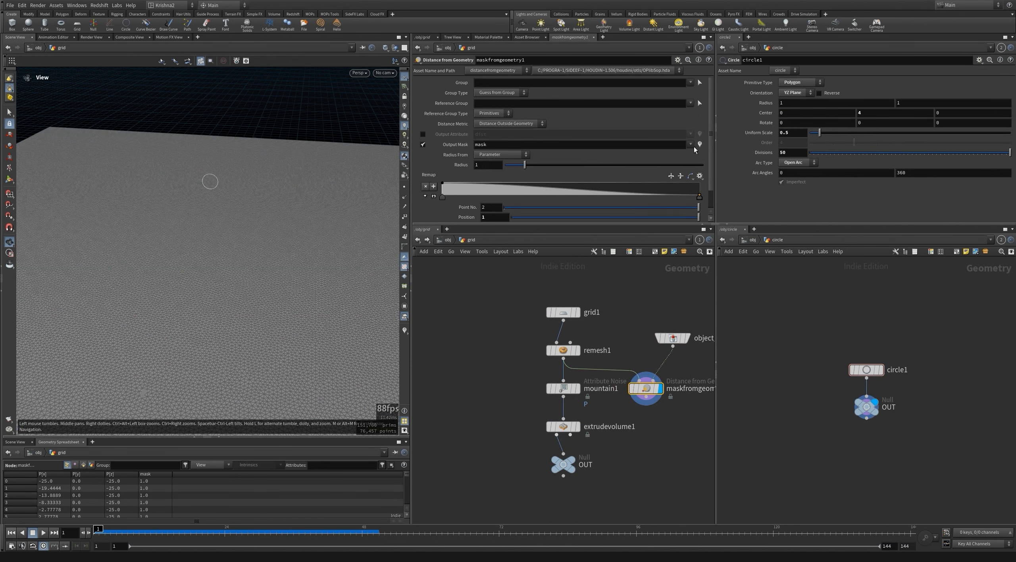
pyautogui.click(404, 331)
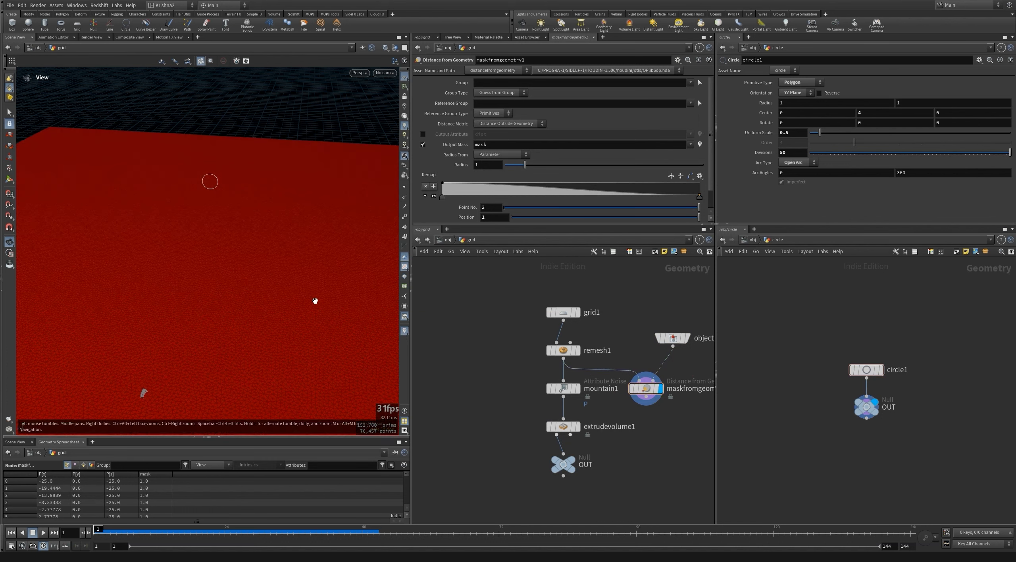
pyautogui.scroll(-5, 209, 166)
pyautogui.moveTo(219, 188); pyautogui.dragTo(204, 163)
# Insert a Transform node between the object merge and maskfromgeometry1, set its Y translation to -2.3, and display the mask.
pyautogui.press('Tab')
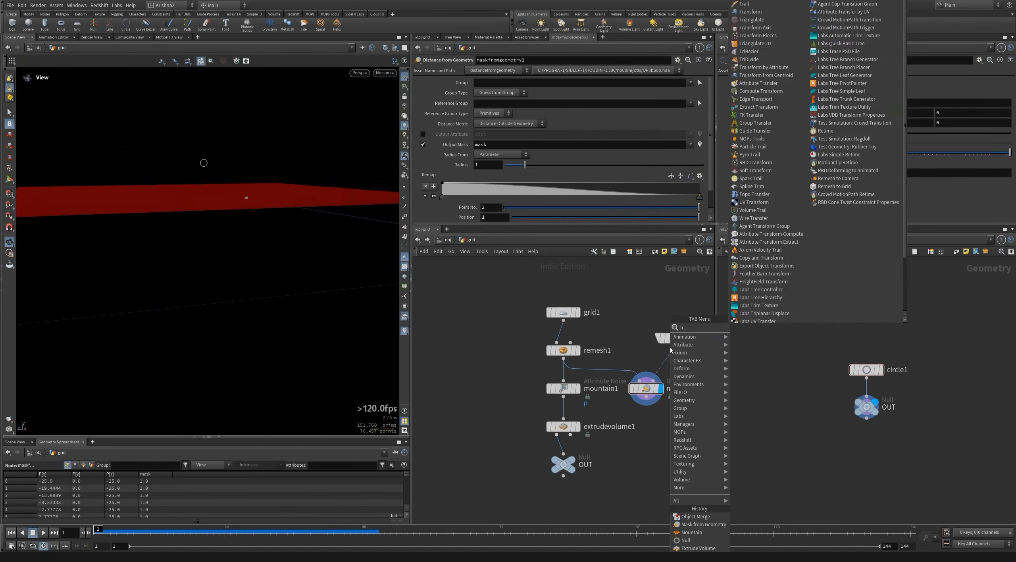
pyautogui.press('Return')
pyautogui.click(670, 349)
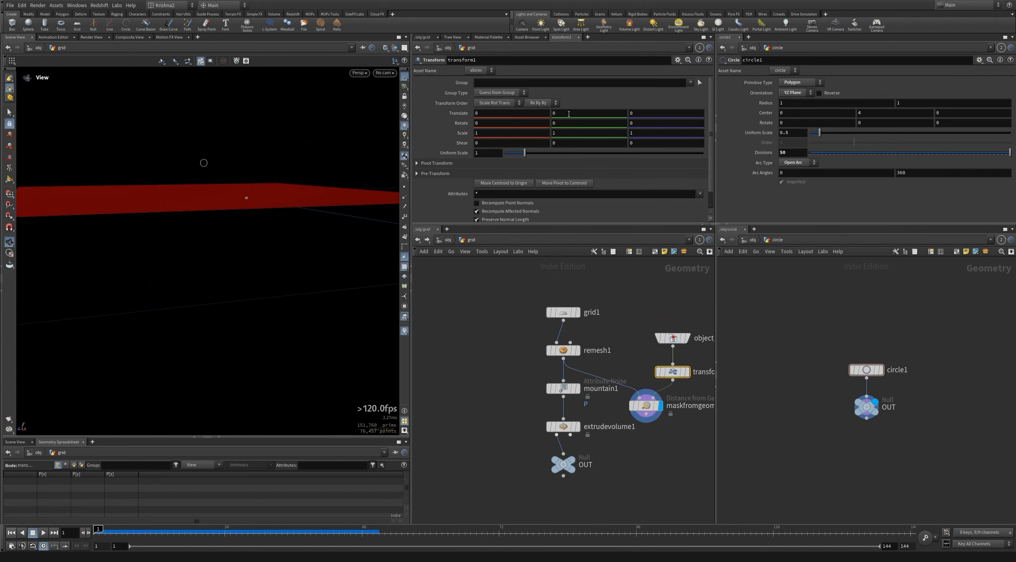
pyautogui.moveTo(569, 114); pyautogui.dragTo(542, 119, button='middle')
pyautogui.press('r')
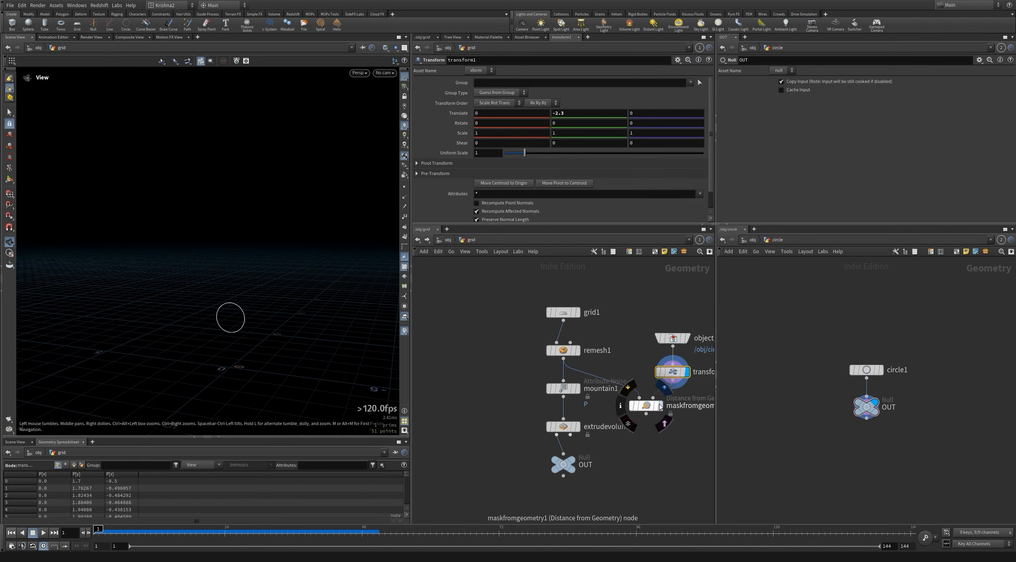
pyautogui.press('r')
pyautogui.click(644, 405)
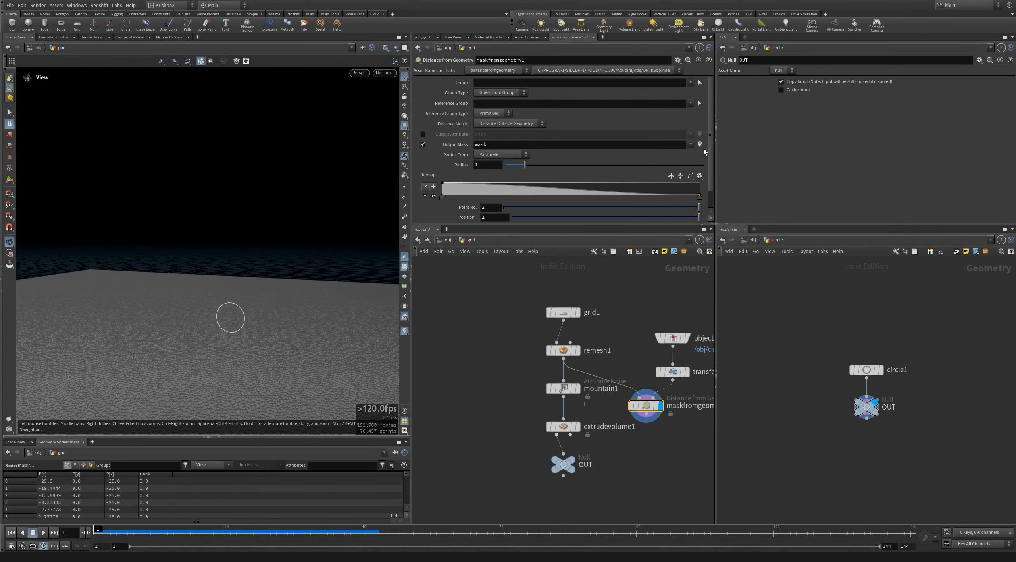
pyautogui.moveTo(304, 372); pyautogui.dragTo(249, 311)
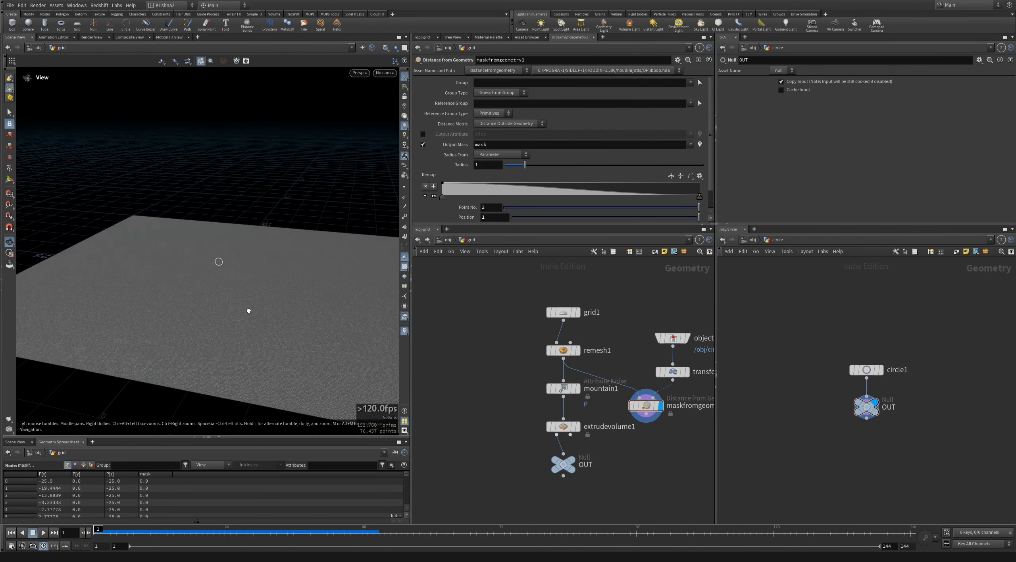
# Set transform1's Y translation to -5 and inspect the mask on the grid.
pyautogui.click(672, 371)
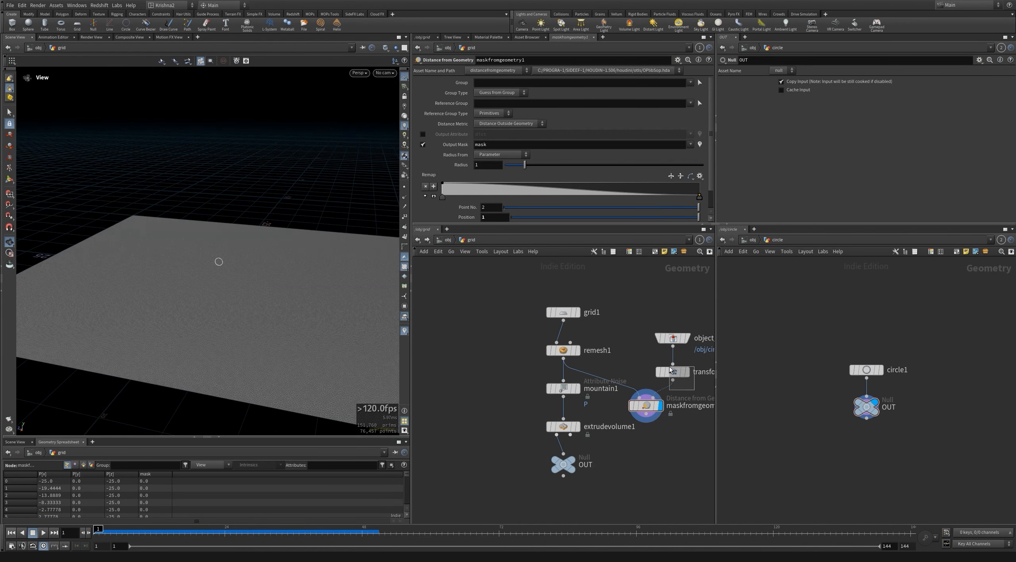
pyautogui.click(576, 114)
pyautogui.write('-')
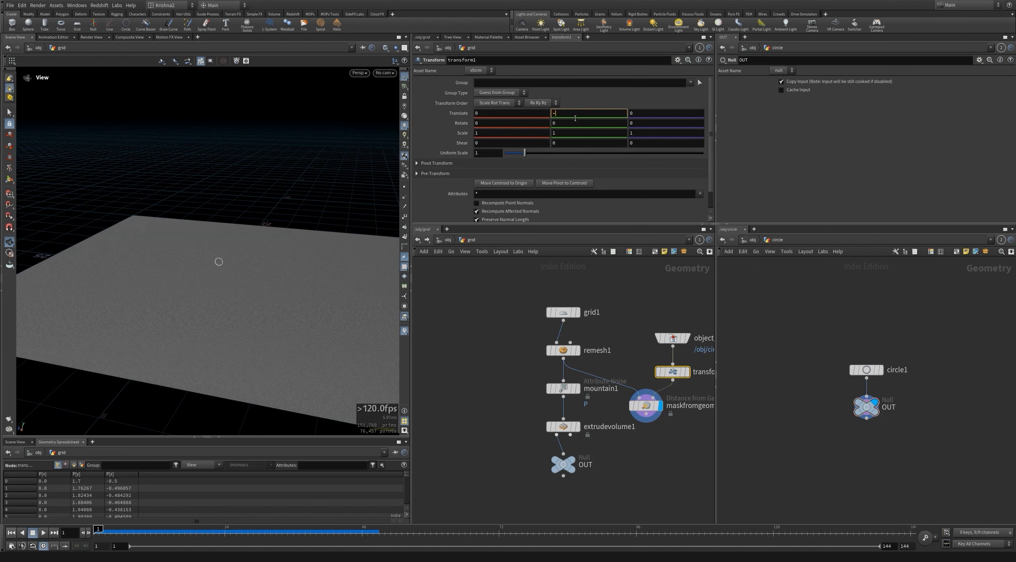
pyautogui.write('5')
pyautogui.press('Return')
pyautogui.scroll(8, 218, 274)
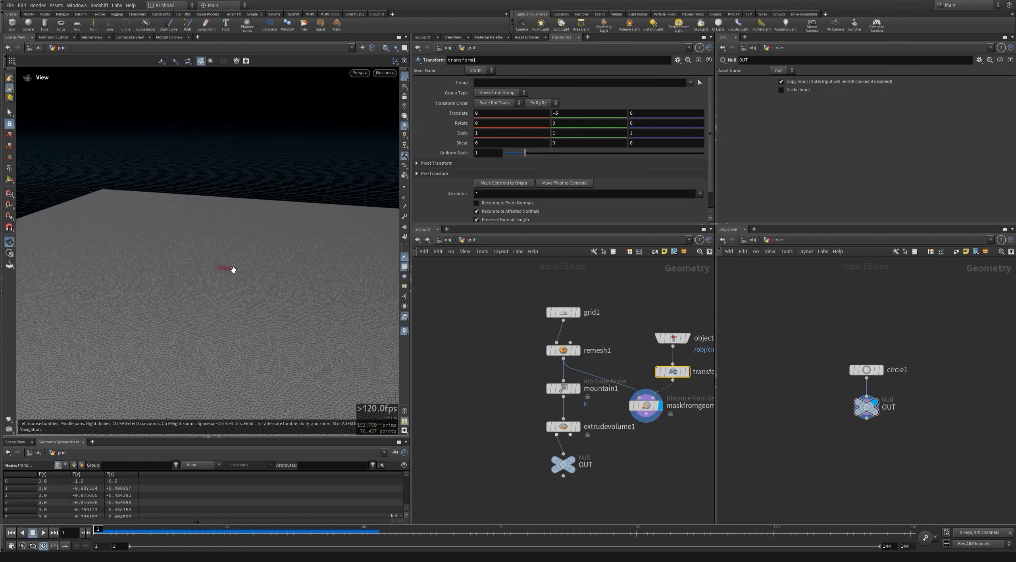
pyautogui.scroll(3, 224, 278)
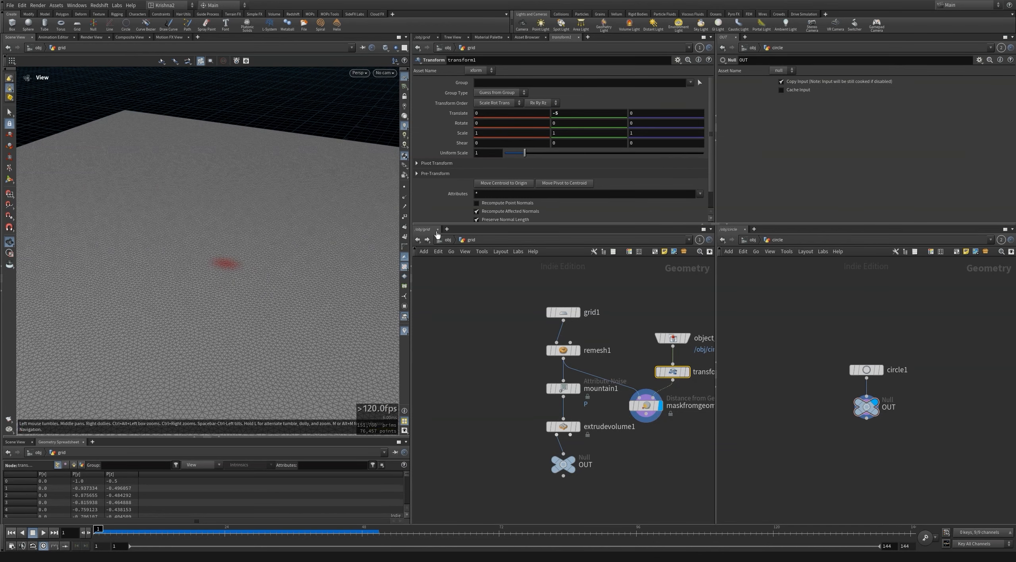
# Link transform1's Y translation to circle1's Y center with a relative reference.
pyautogui.click(863, 369)
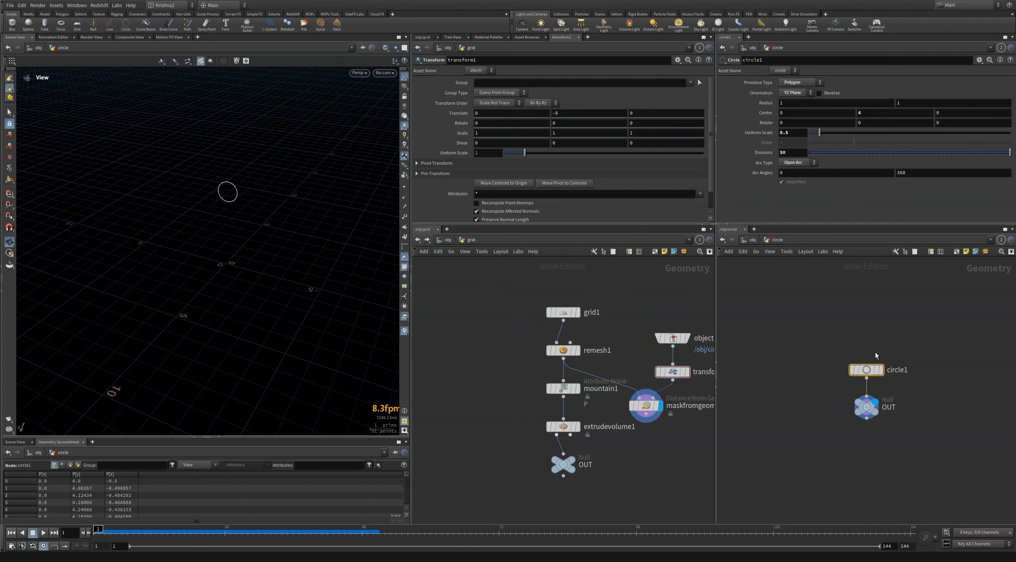
pyautogui.rightClick(869, 112)
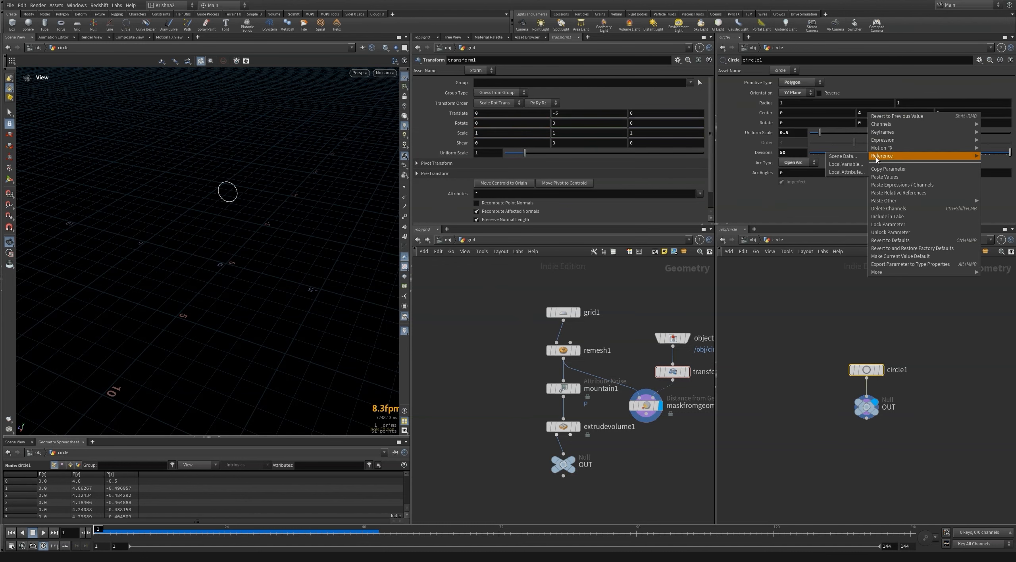
pyautogui.click(878, 170)
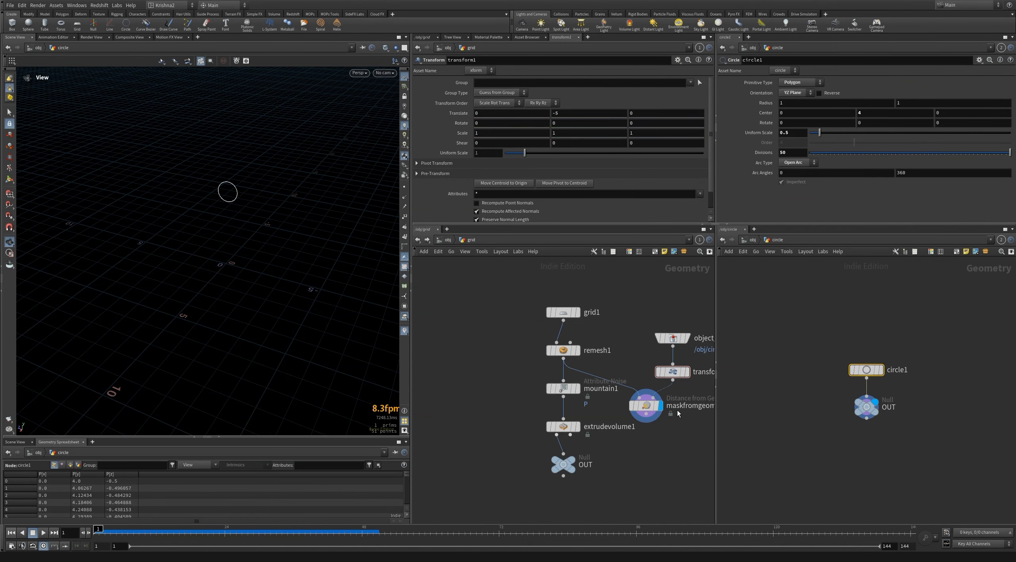
pyautogui.click(680, 372)
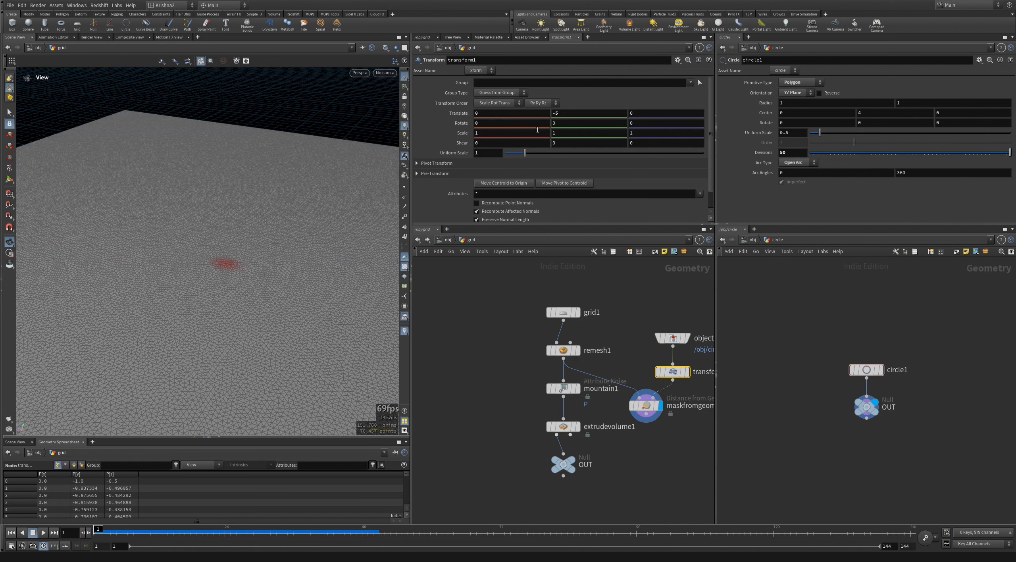
pyautogui.rightClick(561, 115)
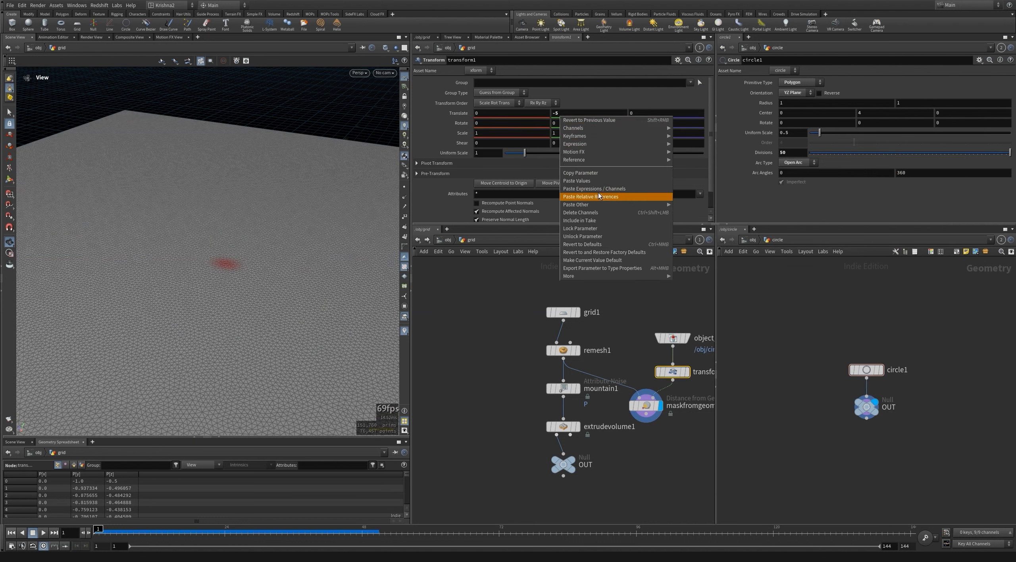
pyautogui.click(591, 197)
# Negate the channel reference in transform1's Y translation and check the resulting mask from maskfromgeometry1.
pyautogui.click(590, 114)
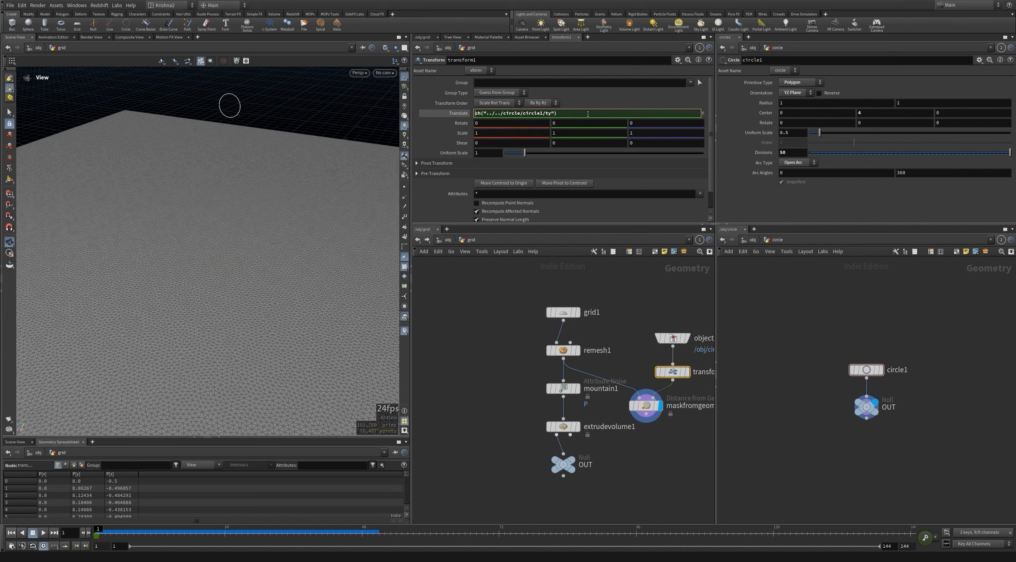
pyautogui.write('-')
pyautogui.press('Return')
pyautogui.moveTo(193, 263); pyautogui.dragTo(233, 258)
pyautogui.click(640, 404)
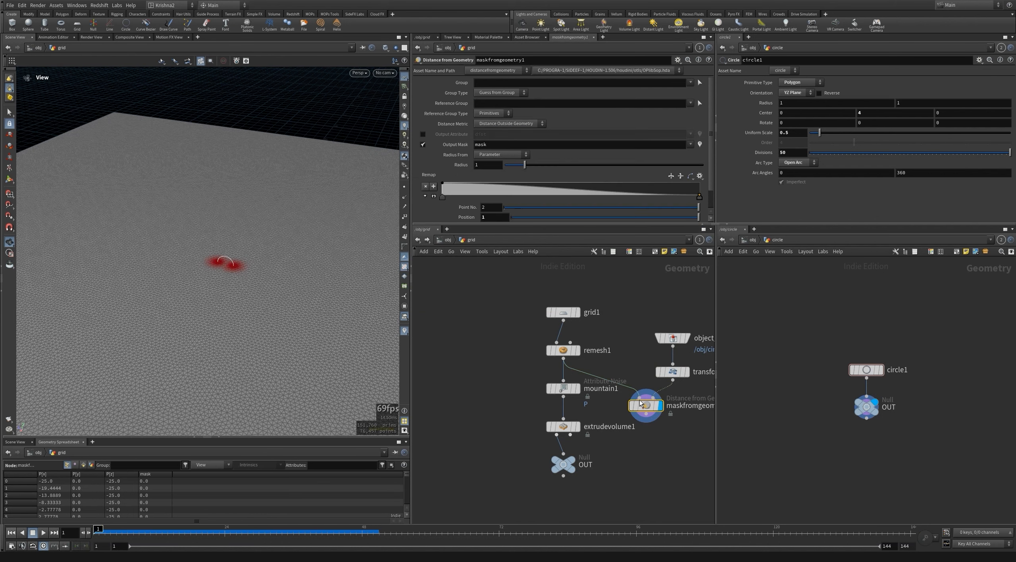
# Set maskfromgeometry1's radius to 5 to widen the mask around the circle.
pyautogui.moveTo(524, 164); pyautogui.dragTo(603, 165)
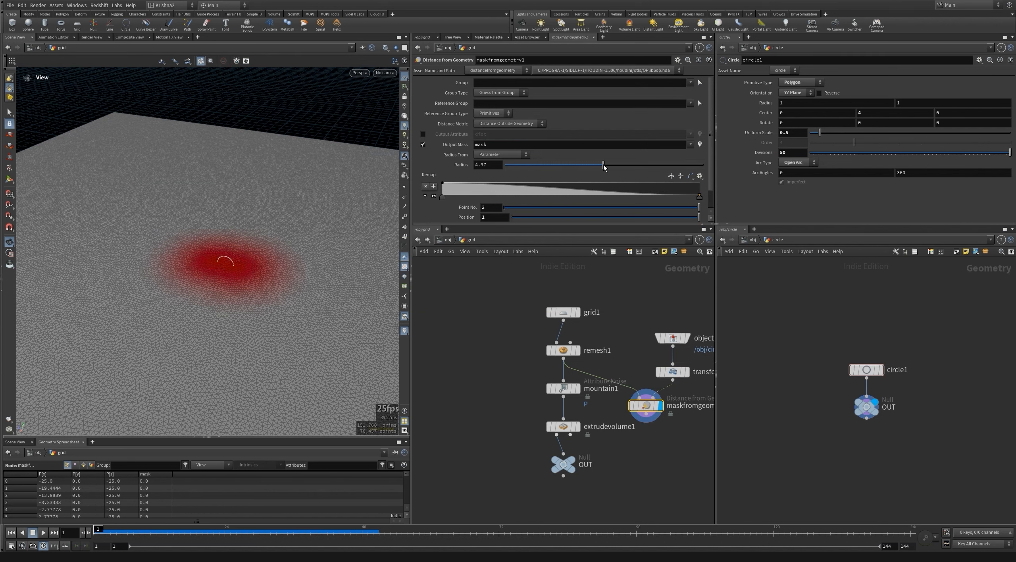
pyautogui.click(491, 167)
pyautogui.doubleClick(491, 167)
pyautogui.write('5')
pyautogui.press('Return')
pyautogui.scroll(-4, 250, 265)
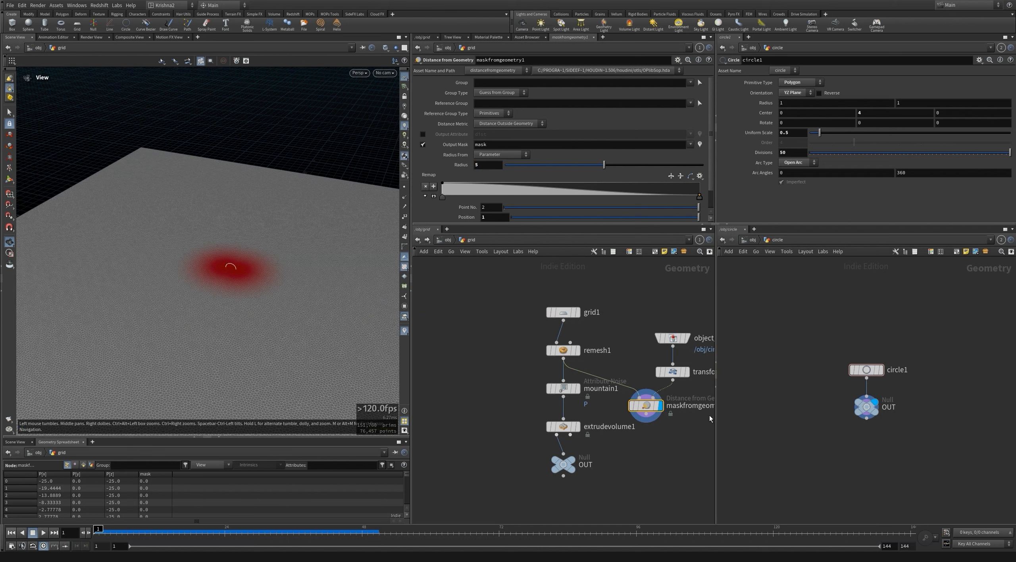
# Lower the mountain1, extrudevolume1 and OUT nodes, wire maskfromgeometry1 into mountain1, and display mountain1.
pyautogui.moveTo(535, 391); pyautogui.dragTo(577, 454)
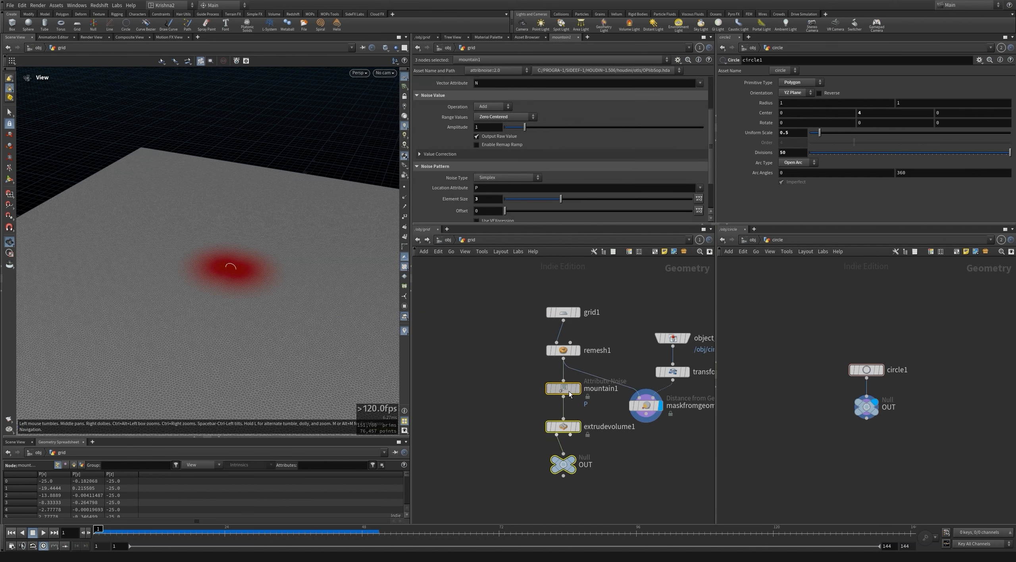
pyautogui.moveTo(568, 391); pyautogui.dragTo(568, 460)
pyautogui.click(623, 448)
pyautogui.click(646, 415)
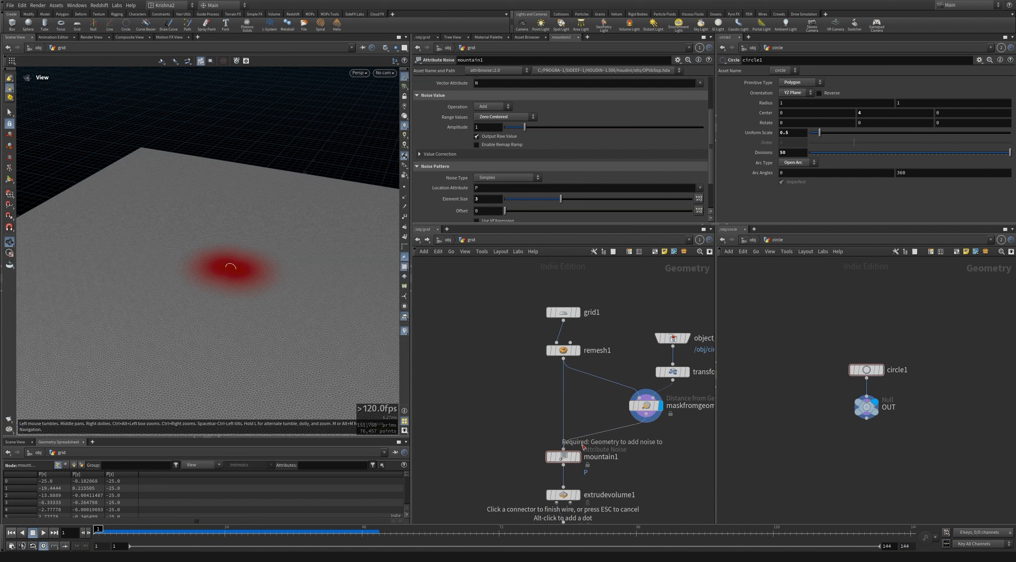
pyautogui.click(563, 448)
pyautogui.click(577, 456)
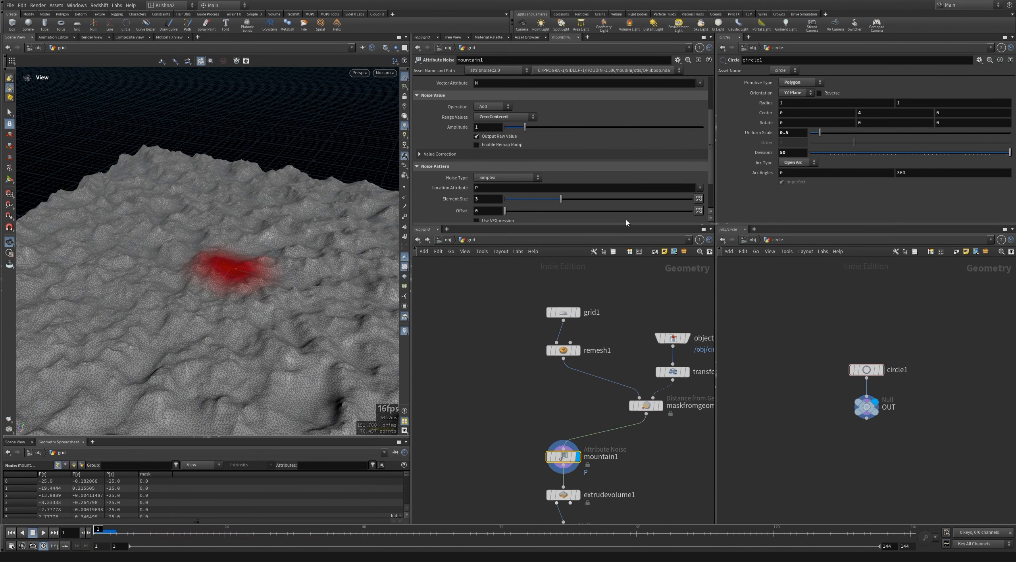
# Set mountain1's noise blend to Use Attribute with mask as the blend attribute, and inspect the displaced grid.
pyautogui.scroll(3, 446, 134)
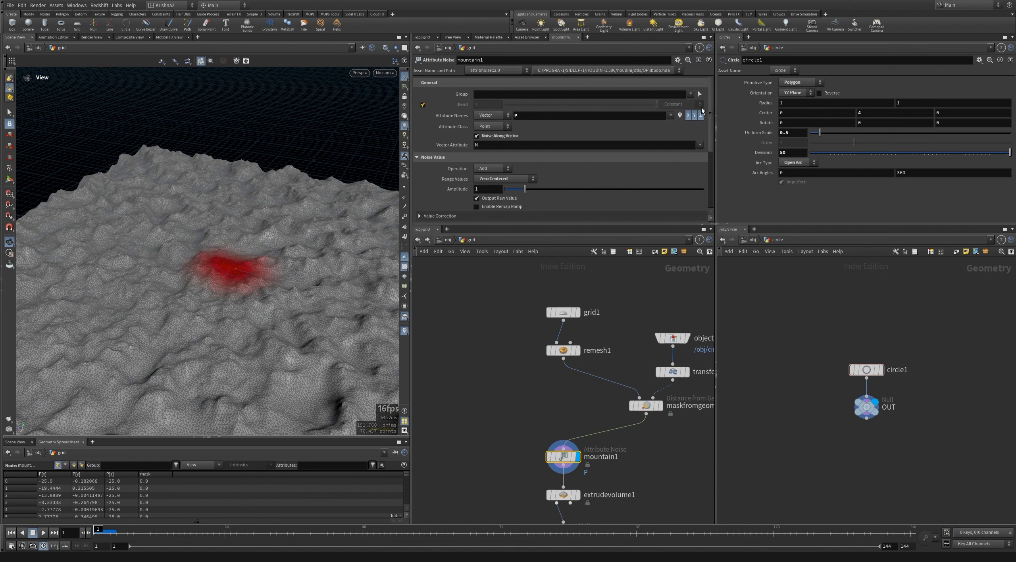
pyautogui.click(676, 119)
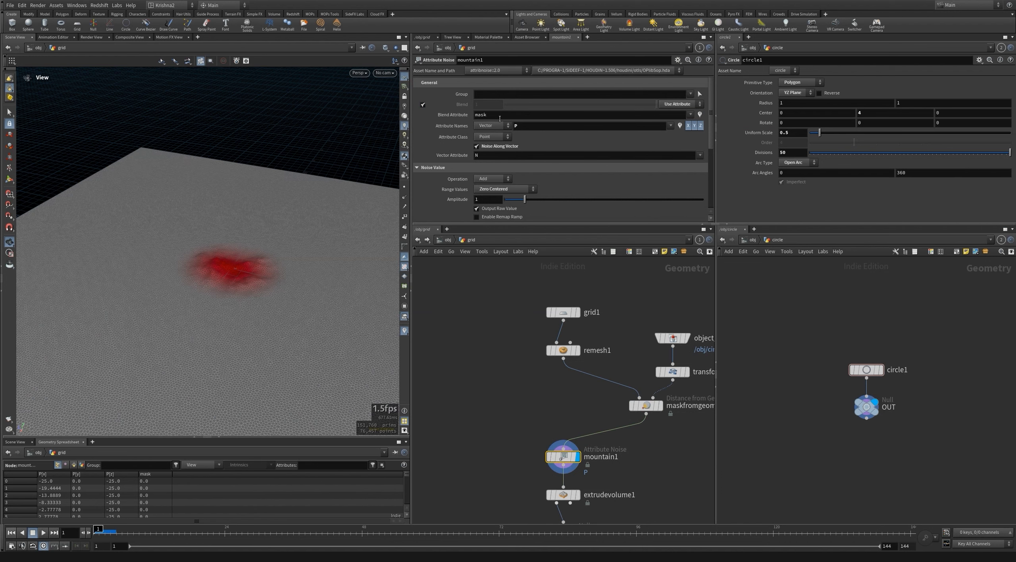
pyautogui.moveTo(222, 305); pyautogui.dragTo(253, 234)
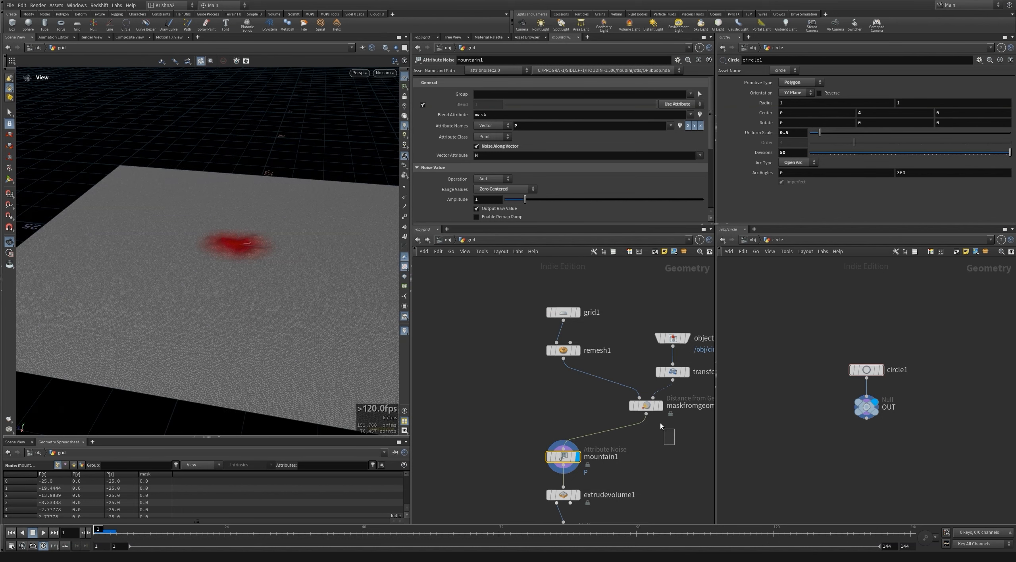
# Invert maskfromgeometry1's remap ramp and steepen its falloff with a point at position about 0.46 and value about 0.97.
pyautogui.click(646, 405)
pyautogui.scroll(-2, 472, 167)
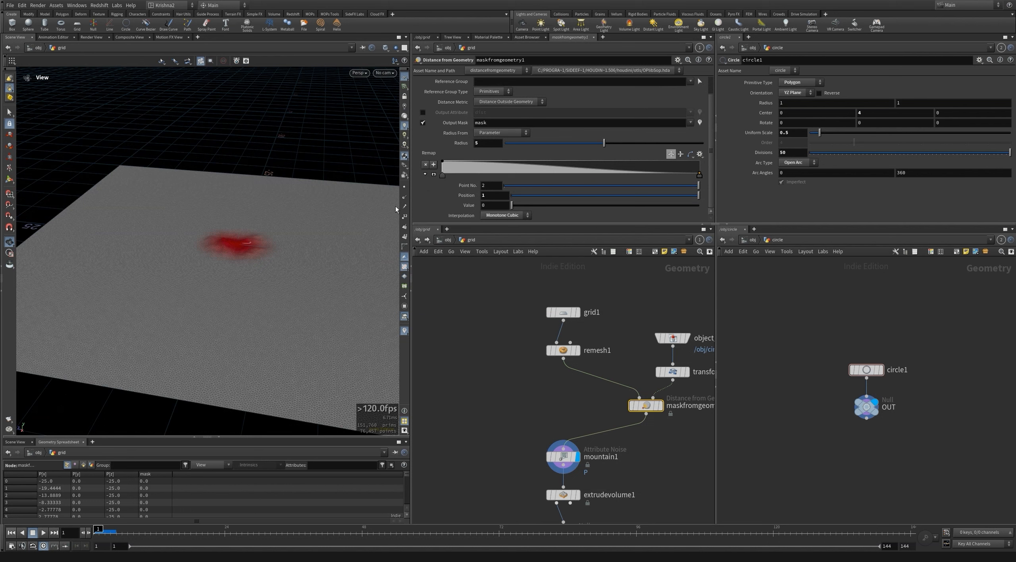
pyautogui.moveTo(241, 250); pyautogui.dragTo(215, 281)
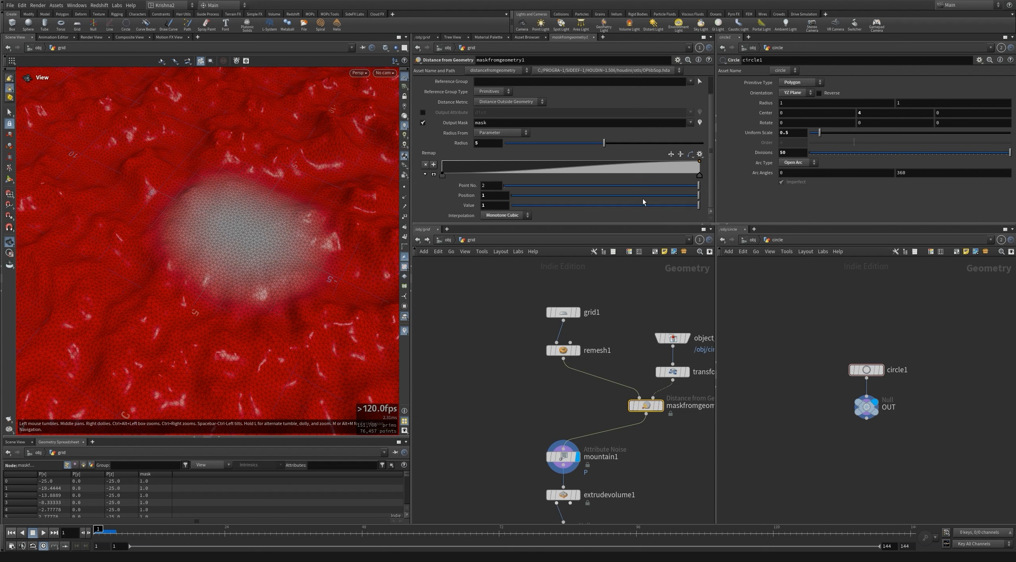
pyautogui.moveTo(554, 169)
pyautogui.mouseDown()
pyautogui.moveTo(497, 161)
pyautogui.moveTo(443, 174)
pyautogui.moveTo(560, 177)
pyautogui.mouseUp()
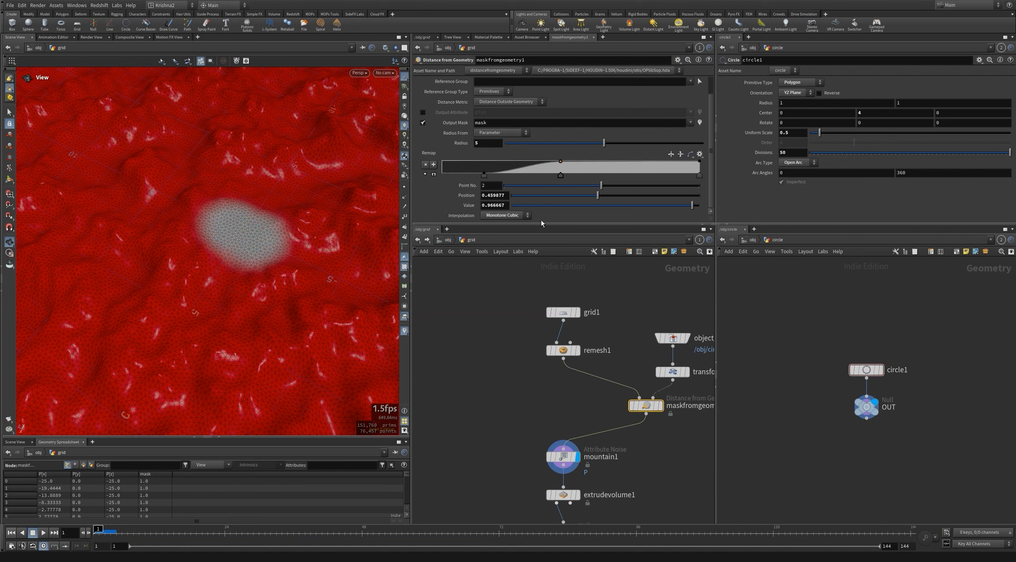
# Set maskfromgeometry1's radius to 1 and display its mask on the grid.
pyautogui.scroll(-5, 221, 220)
pyautogui.moveTo(221, 221); pyautogui.dragTo(281, 329)
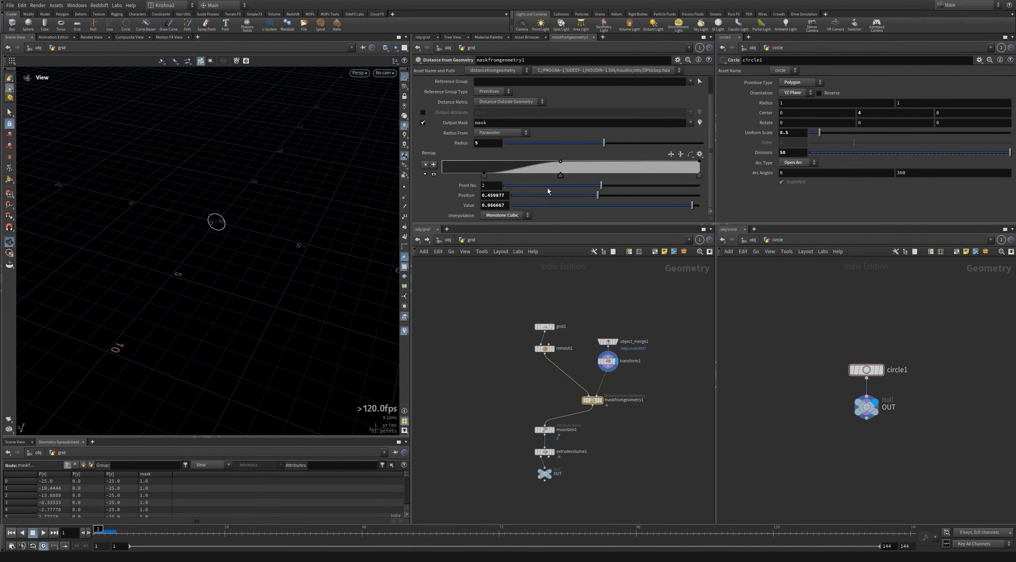
pyautogui.click(499, 145)
pyautogui.write('1')
pyautogui.press('Return')
pyautogui.click(600, 400)
pyautogui.scroll(2, 212, 217)
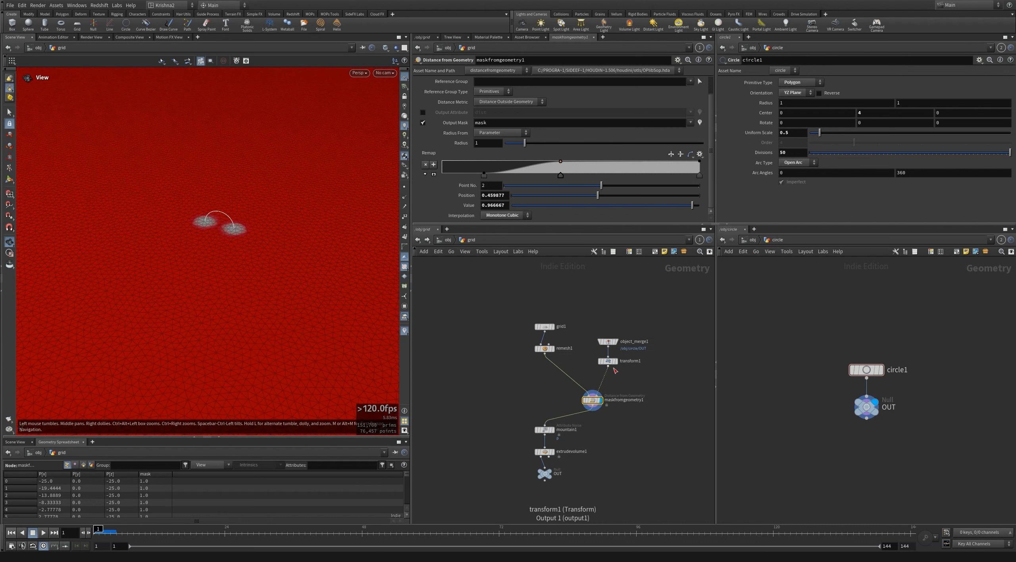
# Insert an Ends node between object_merge1 and transform1 and display it.
pyautogui.press('Tab')
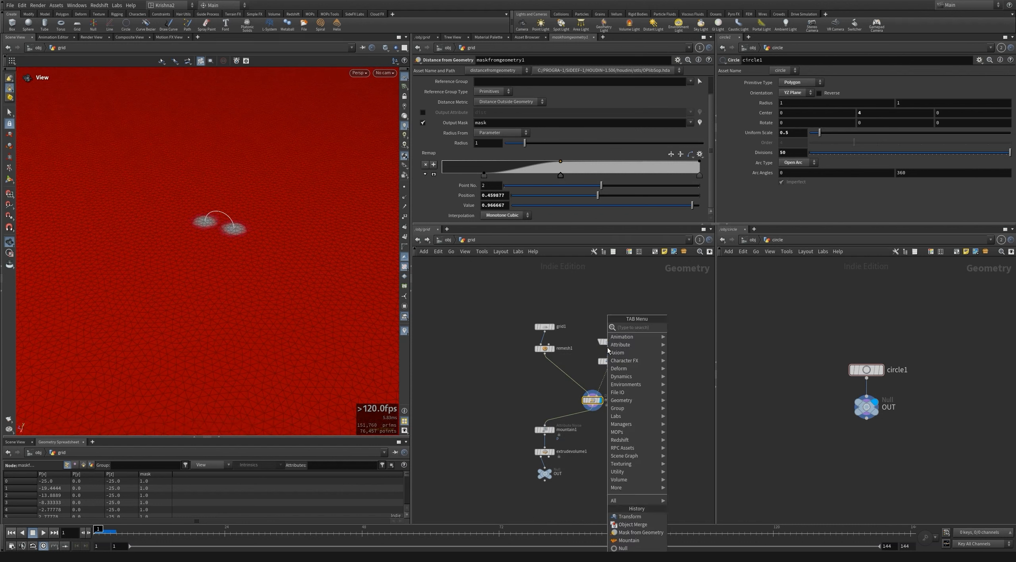
pyautogui.write('ends')
pyautogui.press('Return')
pyautogui.click(608, 359)
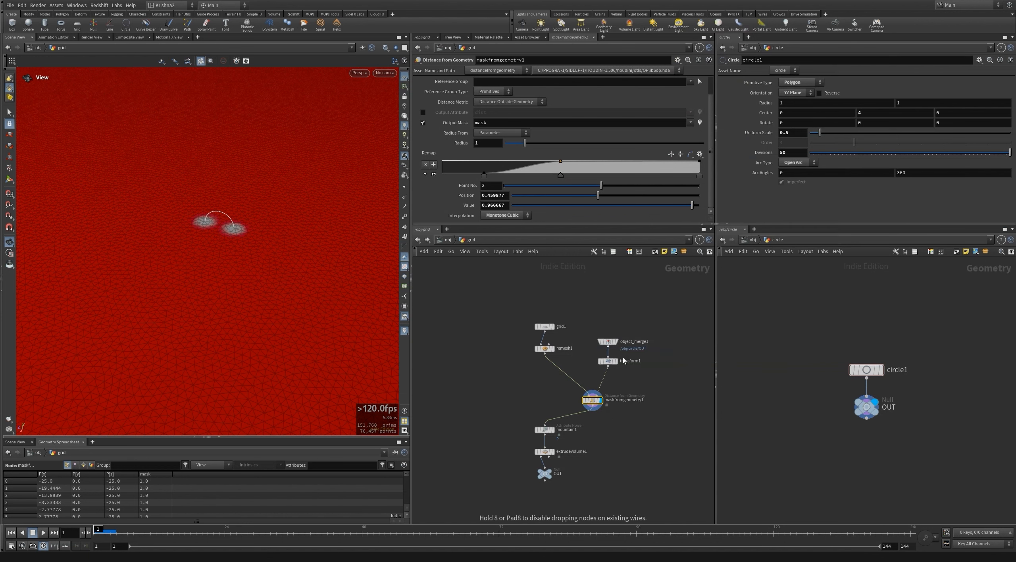
pyautogui.click(616, 361)
# Set Close U on ends1 to Close Rounded and open the Close V options.
pyautogui.click(508, 109)
pyautogui.click(493, 152)
pyautogui.click(521, 120)
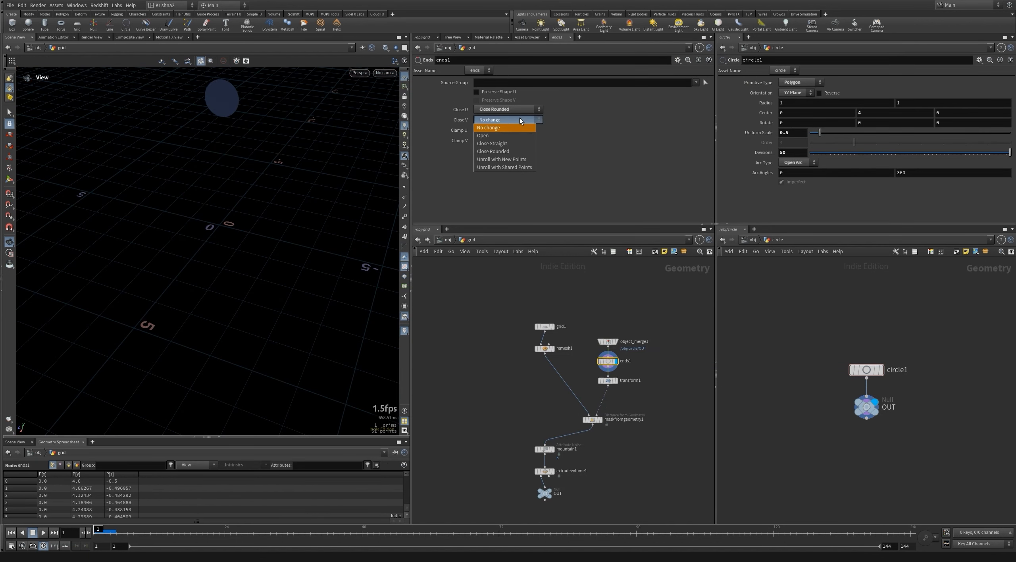
# Preview the mask from maskfromgeometry1, set its radius to 5, and display the grid network's OUT node.
pyautogui.click(582, 132)
pyautogui.click(599, 420)
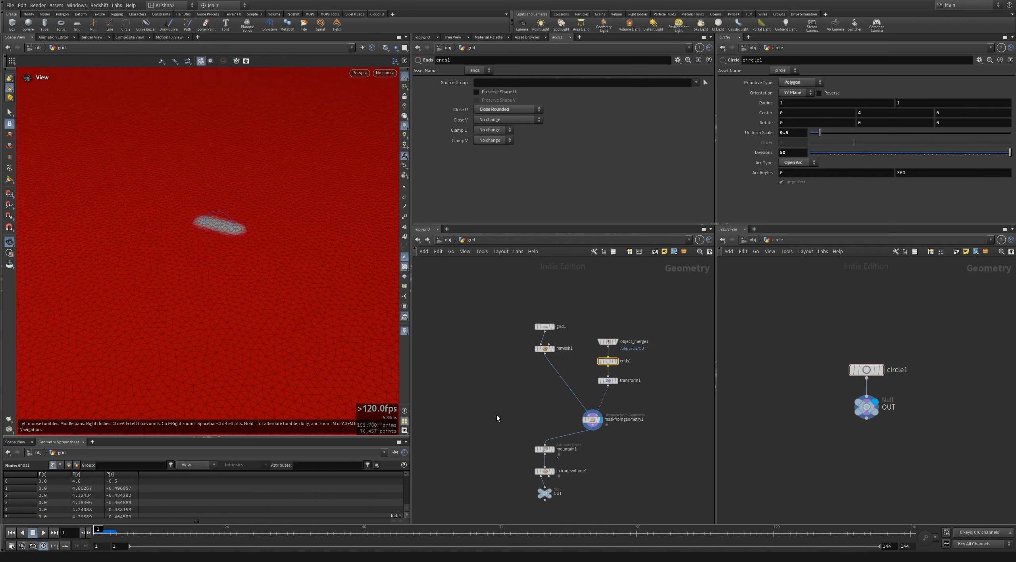
pyautogui.click(592, 419)
pyautogui.click(551, 493)
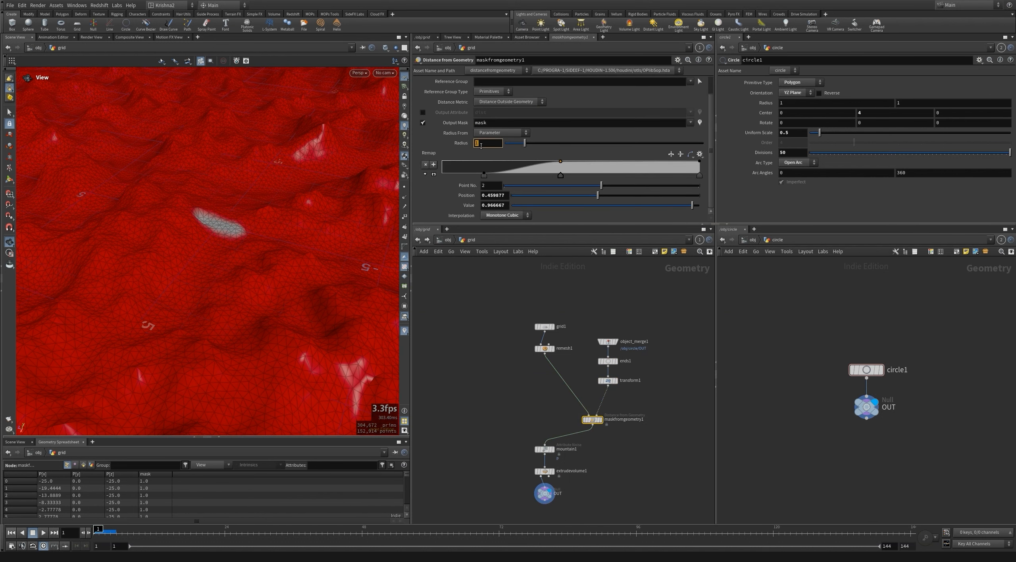
# Return both network views to the object level and open the popnet inside the sim object in the second one.
pyautogui.click(448, 240)
pyautogui.click(753, 240)
pyautogui.click(752, 242)
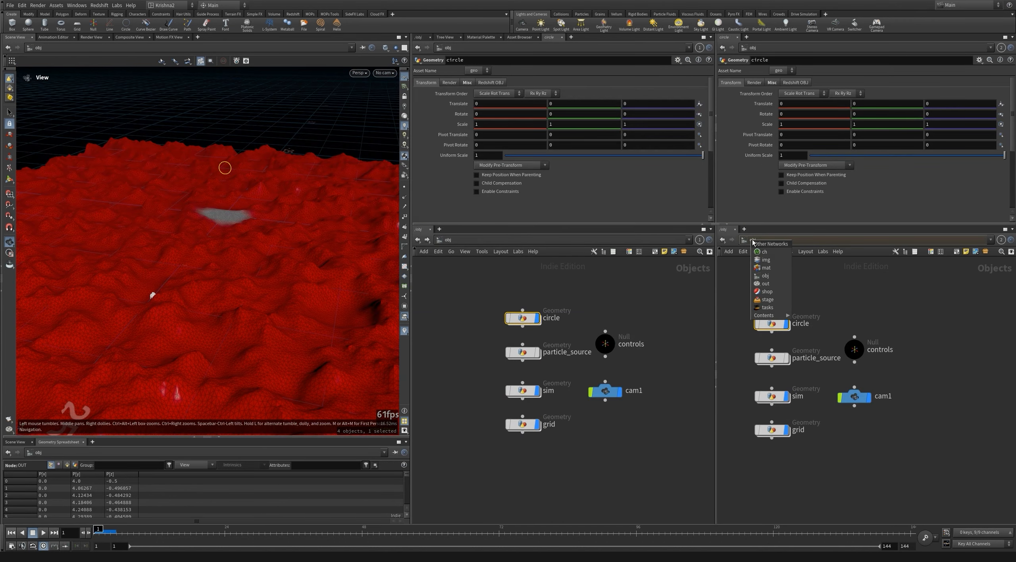
pyautogui.click(766, 278)
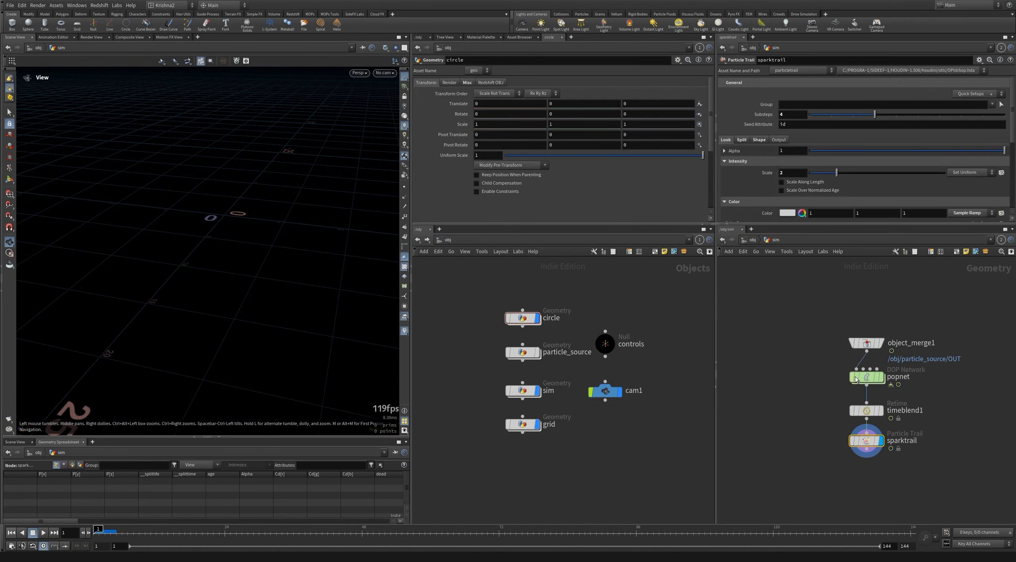
pyautogui.doubleClick(855, 377)
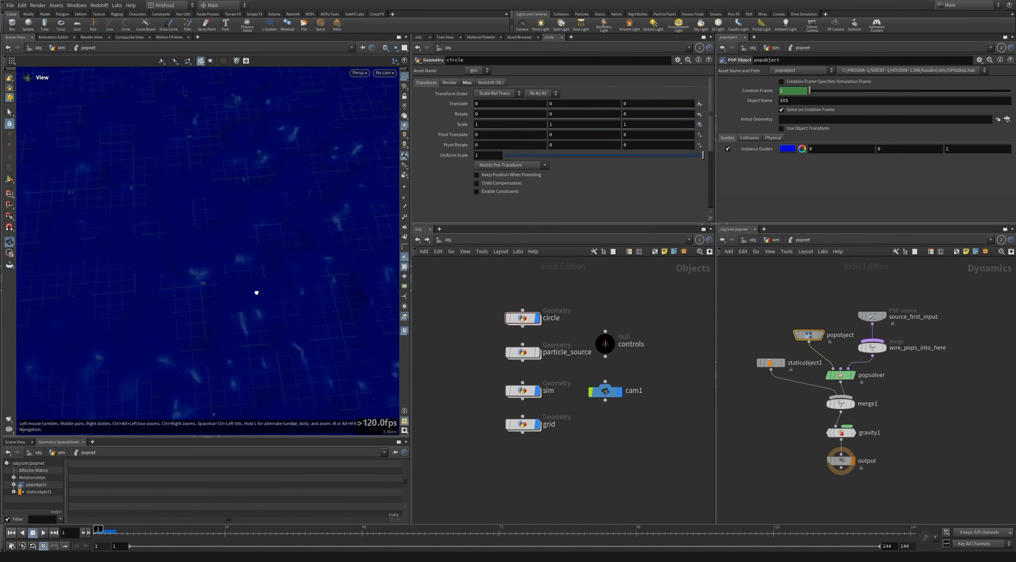
# Set the Uniform Divisions of staticobject1's collision volume to 128.
pyautogui.moveTo(252, 288); pyautogui.dragTo(202, 227)
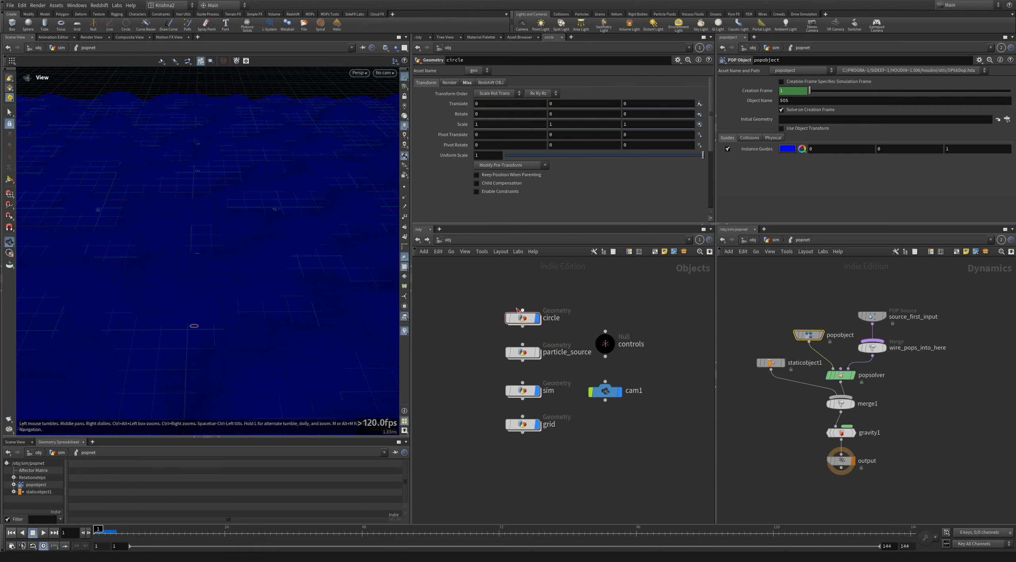
pyautogui.click(530, 425)
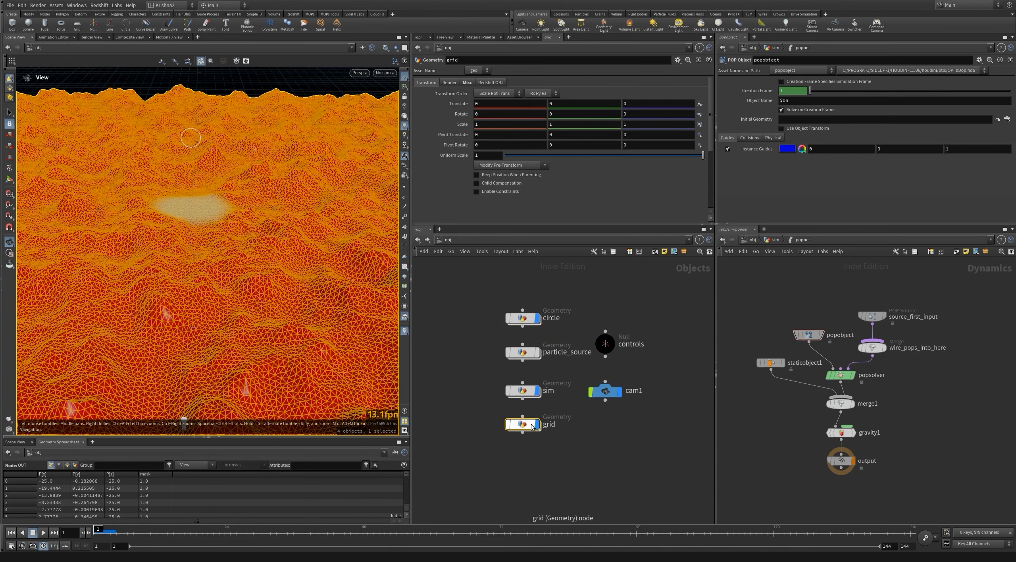
pyautogui.click(774, 362)
pyautogui.click(792, 183)
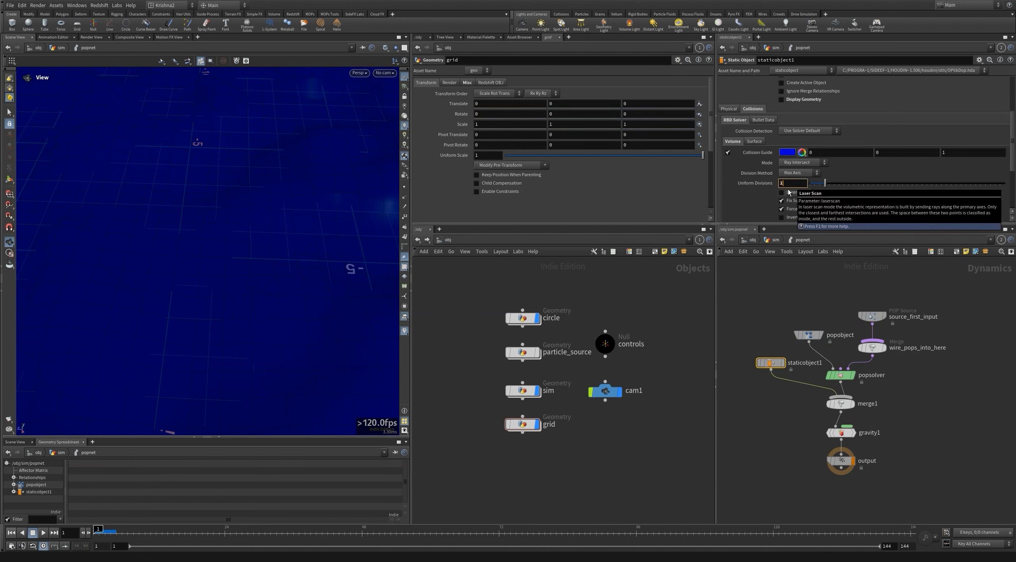
pyautogui.press('Return')
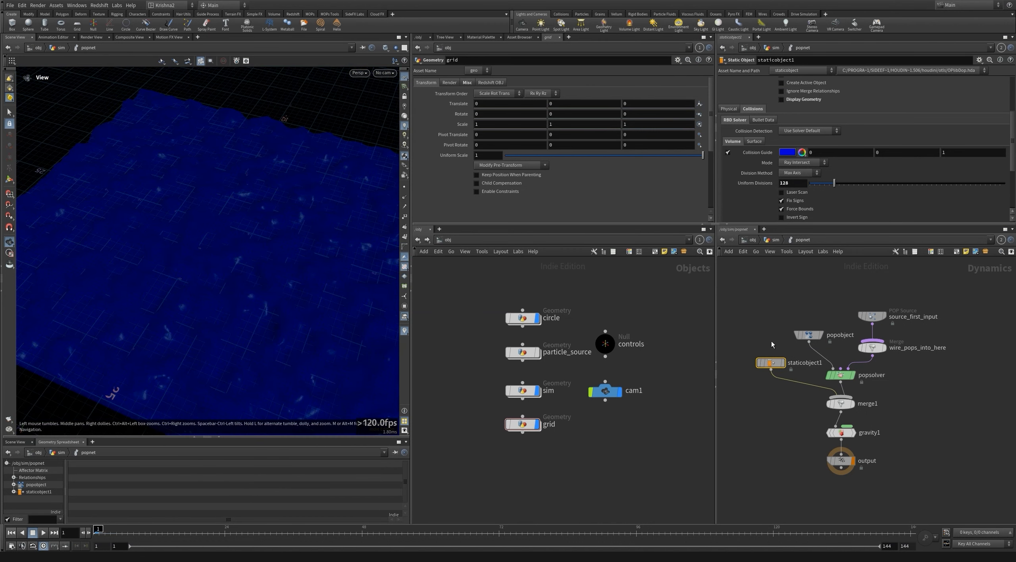
pyautogui.scroll(3, 768, 153)
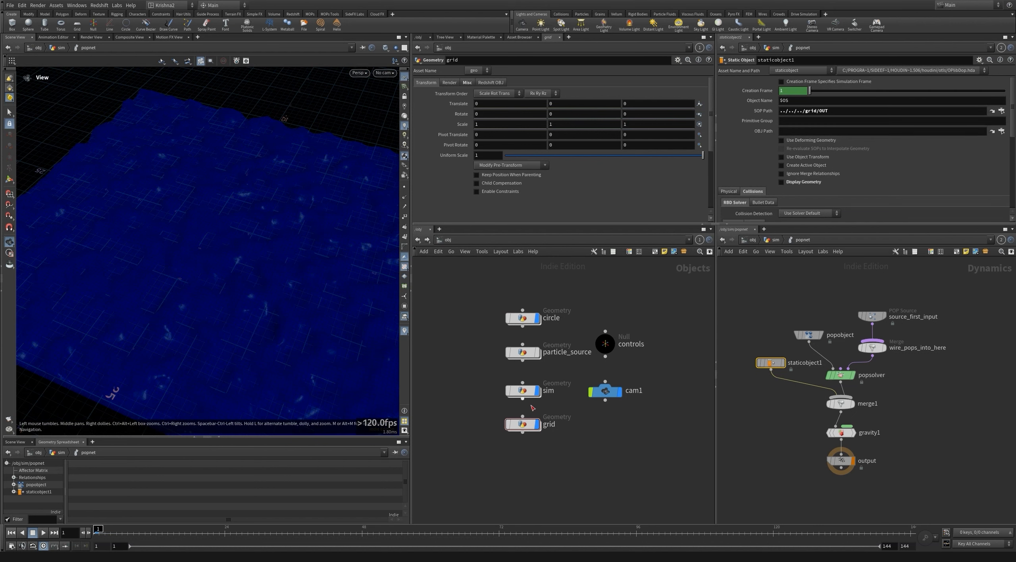
# Set the maskfromgeometry1 radius in the grid network to 25 and hide the red mask colouring in the viewport.
pyautogui.doubleClick(523, 424)
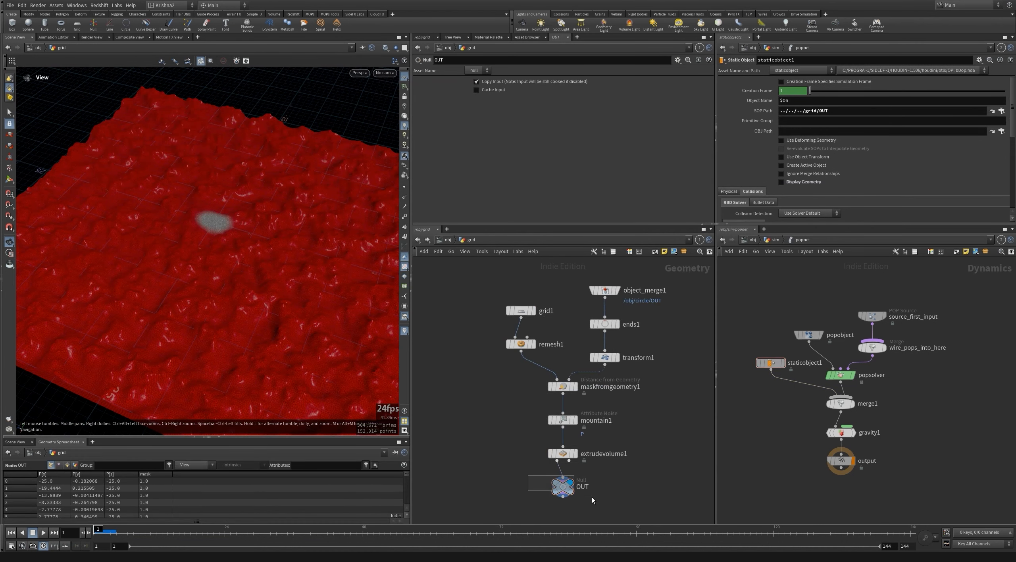
pyautogui.click(562, 386)
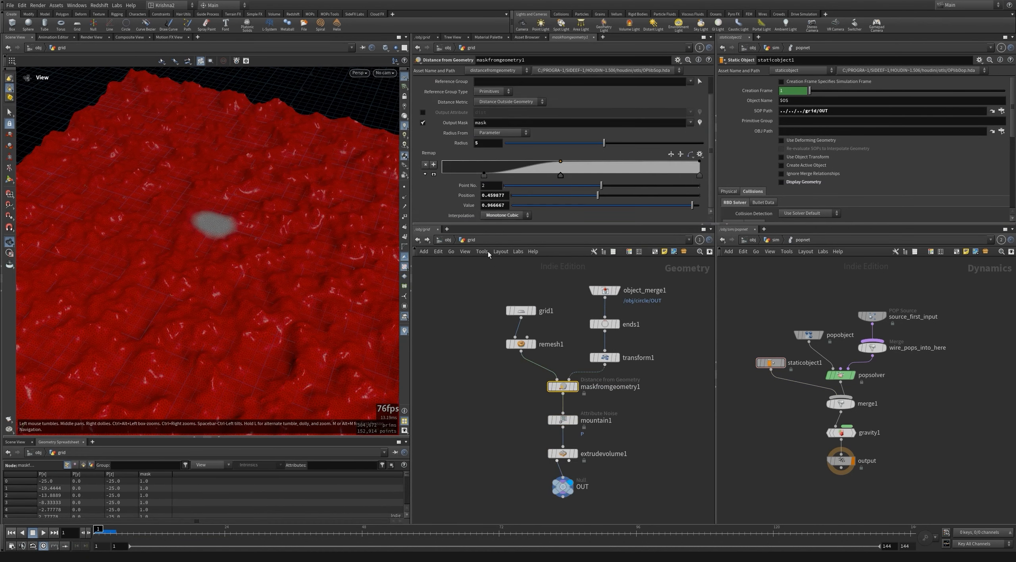
pyautogui.doubleClick(489, 144)
pyautogui.write('10')
pyautogui.press('Return')
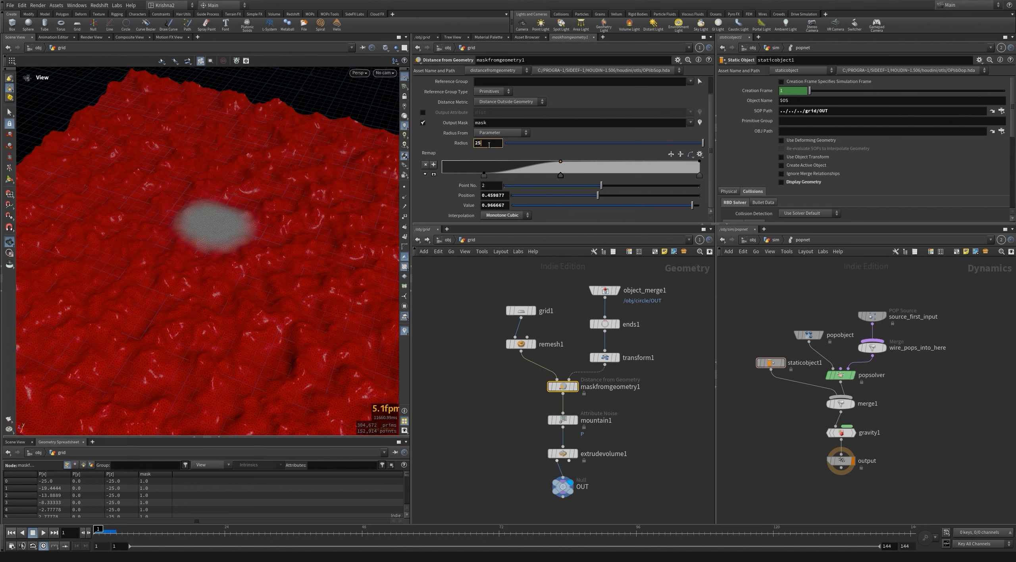
pyautogui.write('25')
pyautogui.press('Return')
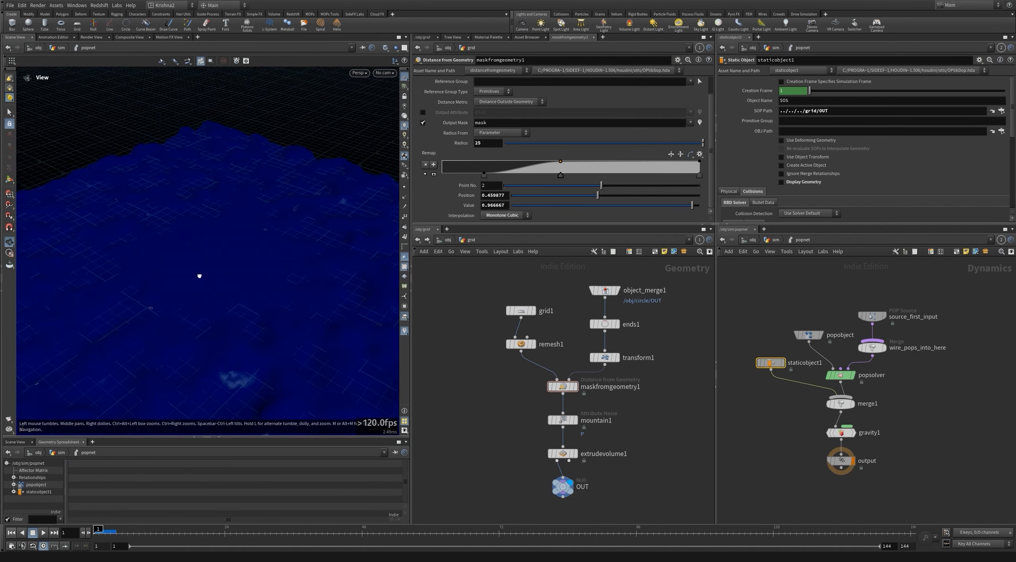
pyautogui.moveTo(199, 276); pyautogui.dragTo(229, 269)
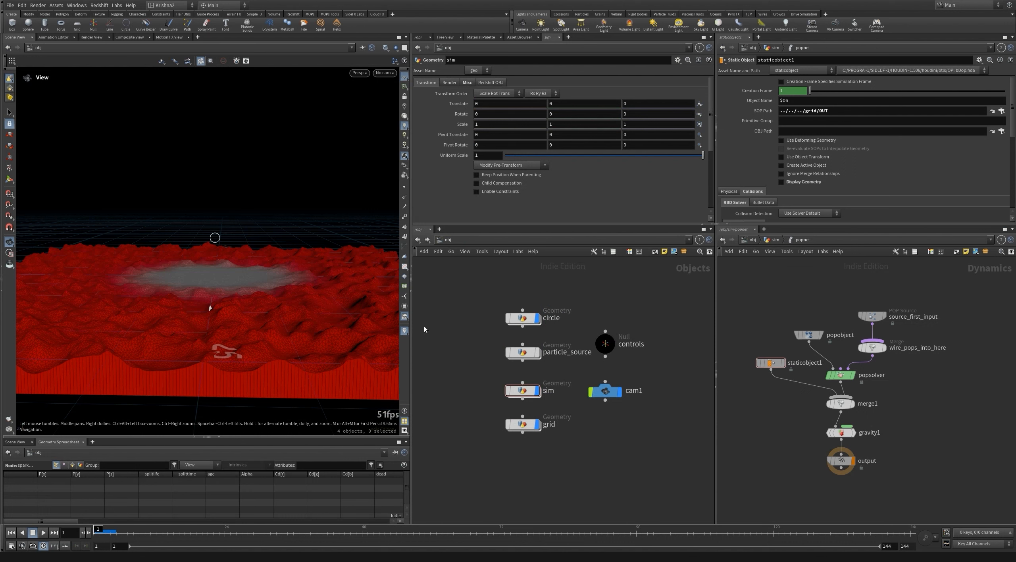
pyautogui.click(405, 331)
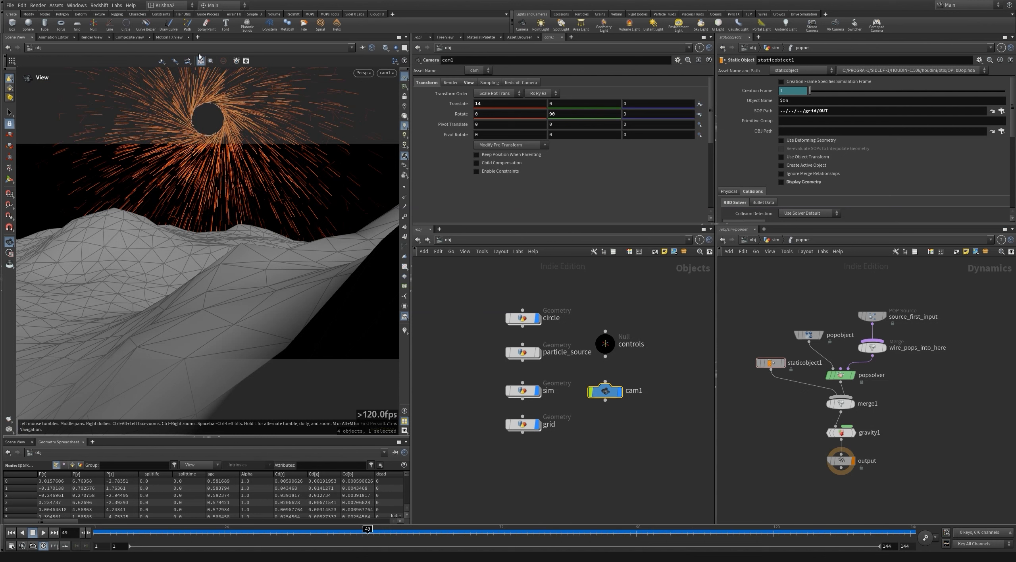
# Set cam1's Y translation to 4 and render a flipbook from the first frame.
pyautogui.click(573, 106)
pyautogui.press('Return')
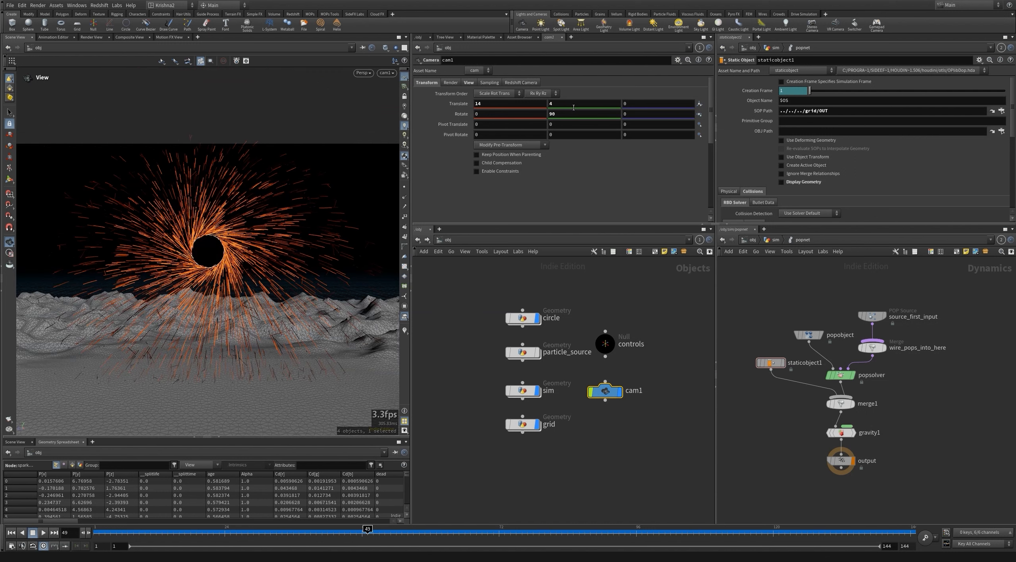
pyautogui.hotkey('ctrl', 'Left')
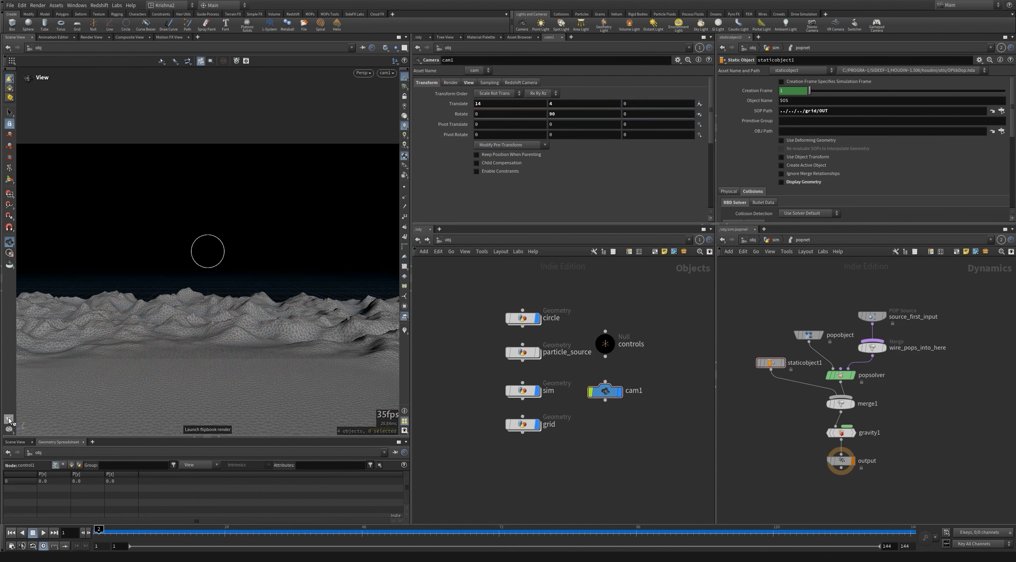
pyautogui.click(9, 420)
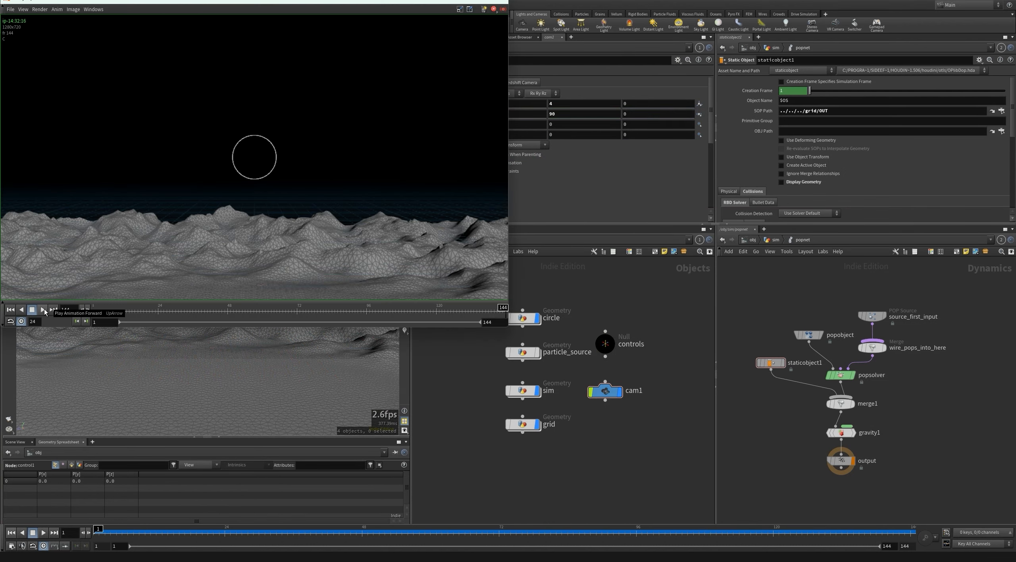
# Play back the rendered flipbook of the sparks over the terrain and close it.
pyautogui.click(43, 309)
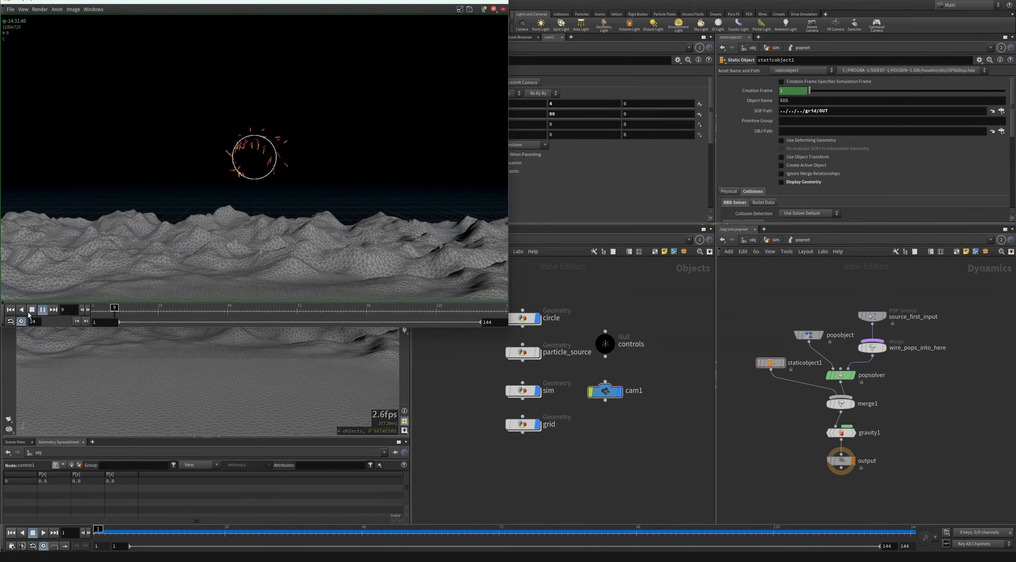
pyautogui.click(32, 309)
pyautogui.click(493, 8)
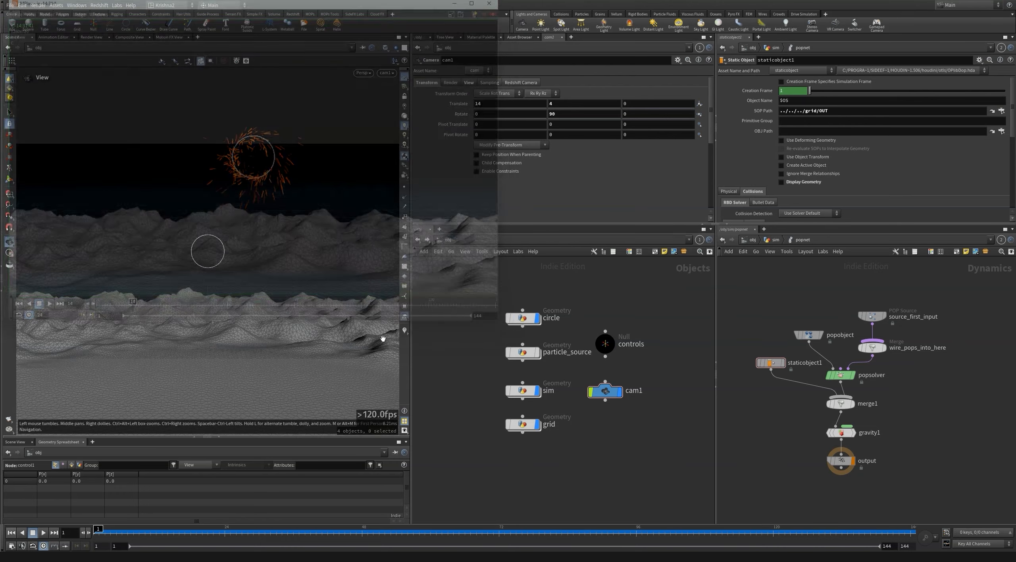
# Examine how the sparks meet the terrain at frames 72 and 96, and return to the first frame.
pyautogui.click(501, 533)
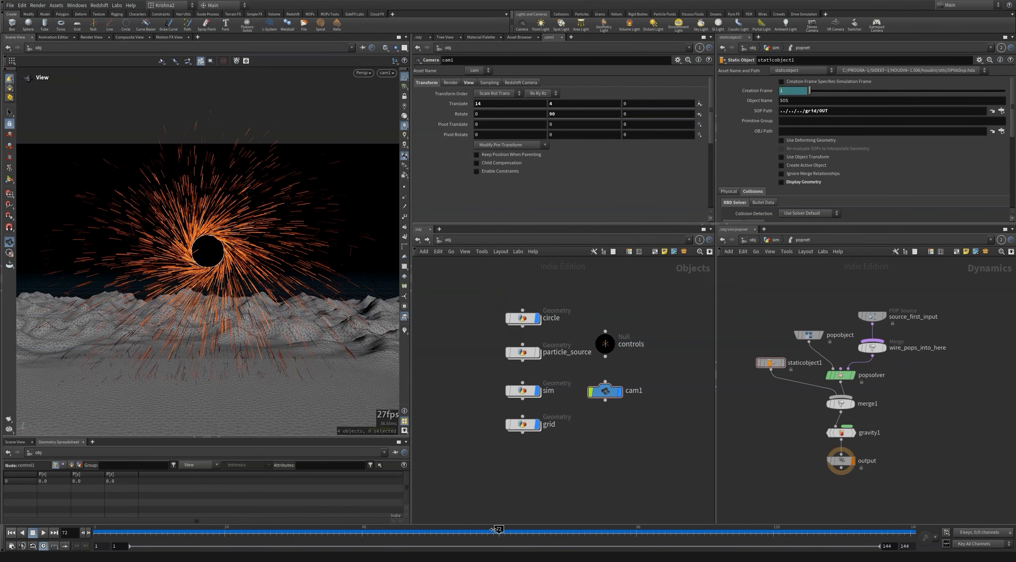
pyautogui.moveTo(199, 261)
pyautogui.mouseDown()
pyautogui.moveTo(198, 232)
pyautogui.moveTo(218, 246)
pyautogui.moveTo(238, 159)
pyautogui.moveTo(286, 263)
pyautogui.moveTo(214, 264)
pyautogui.mouseUp()
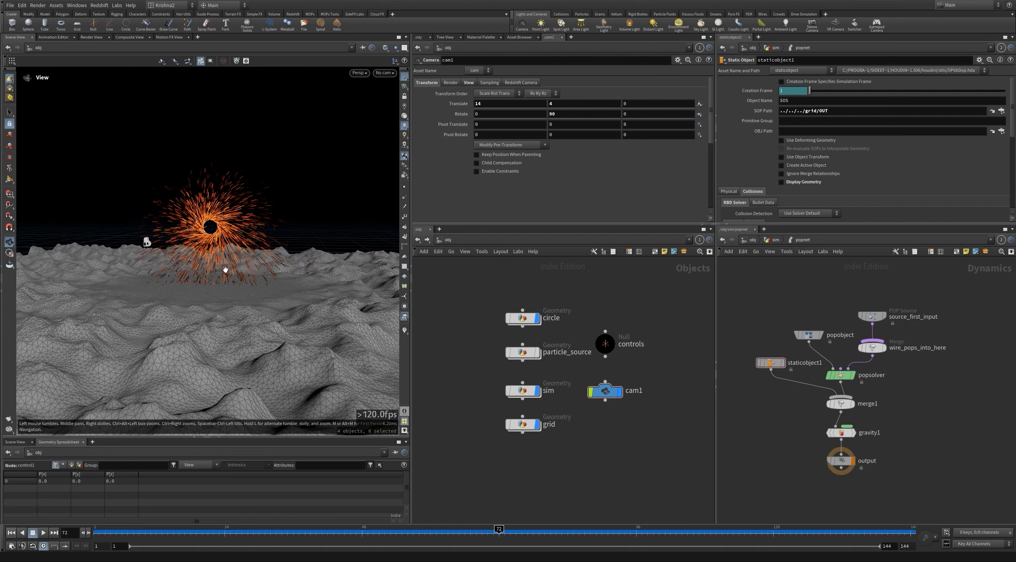
pyautogui.click(623, 533)
pyautogui.moveTo(623, 533); pyautogui.dragTo(636, 533)
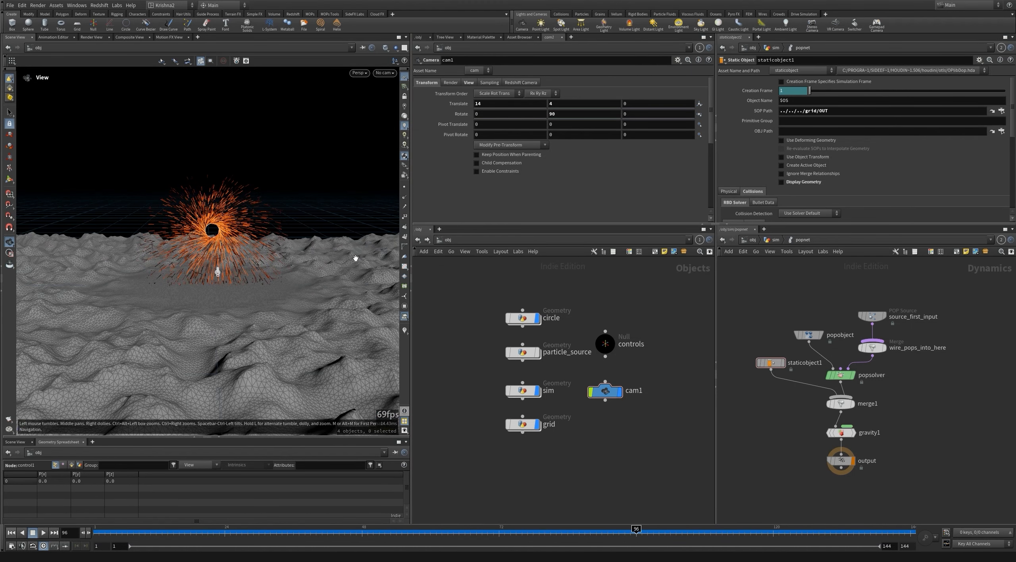
pyautogui.click(11, 532)
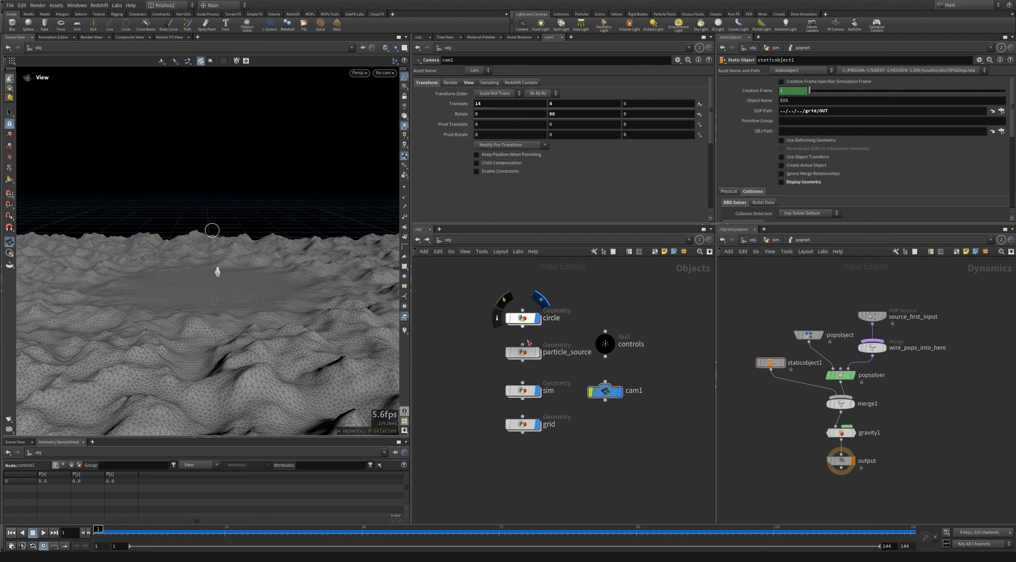
# Bypass maskfromgeometry1 in the grid network and set mountain1's blend to Constant.
pyautogui.doubleClick(523, 424)
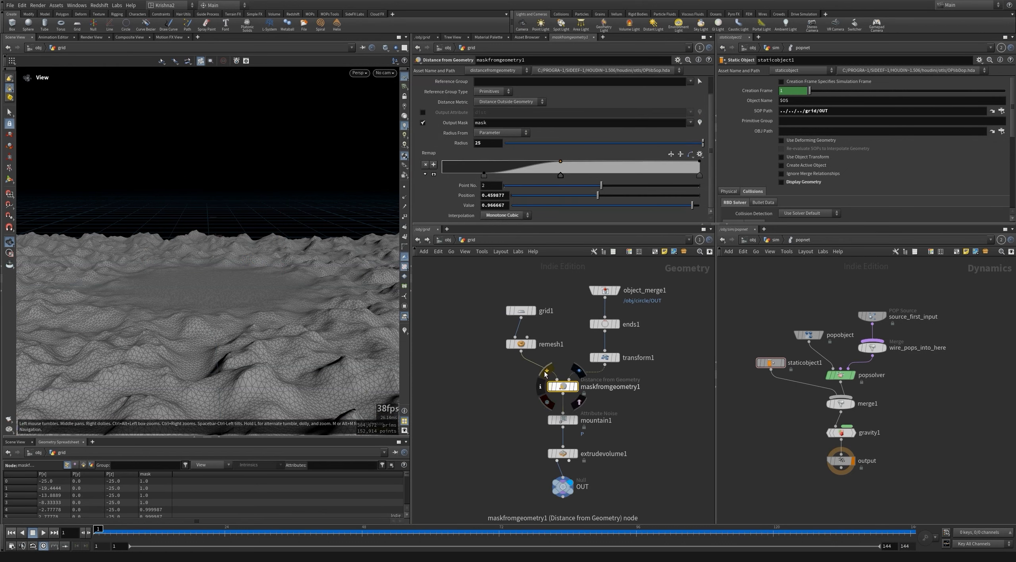
pyautogui.click(546, 373)
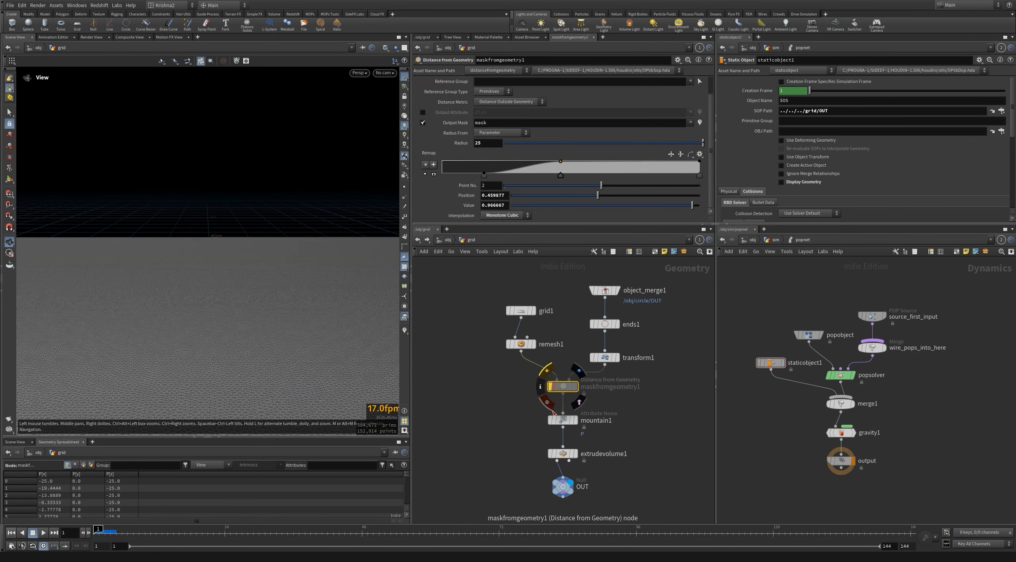
pyautogui.click(563, 421)
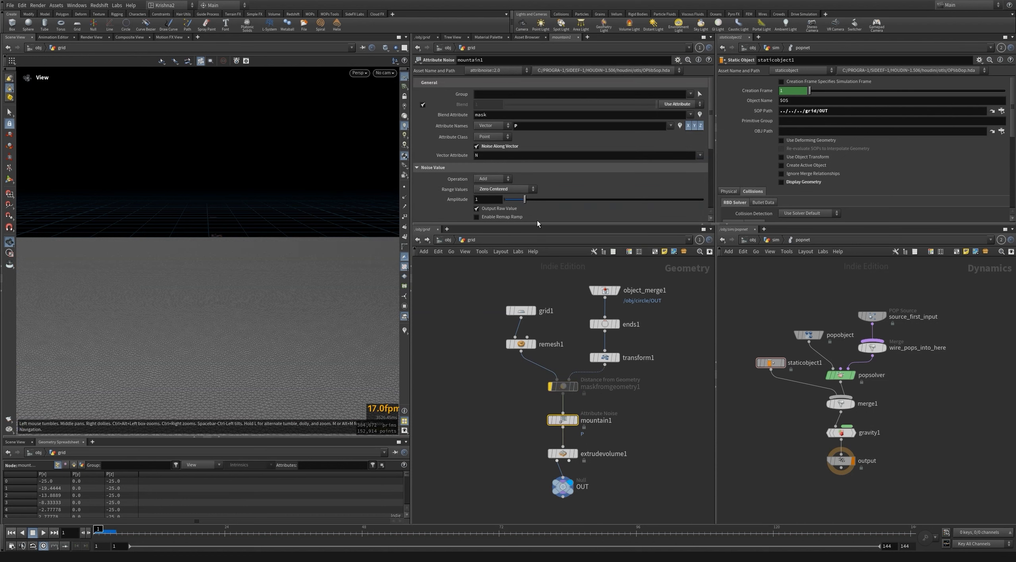
pyautogui.click(677, 104)
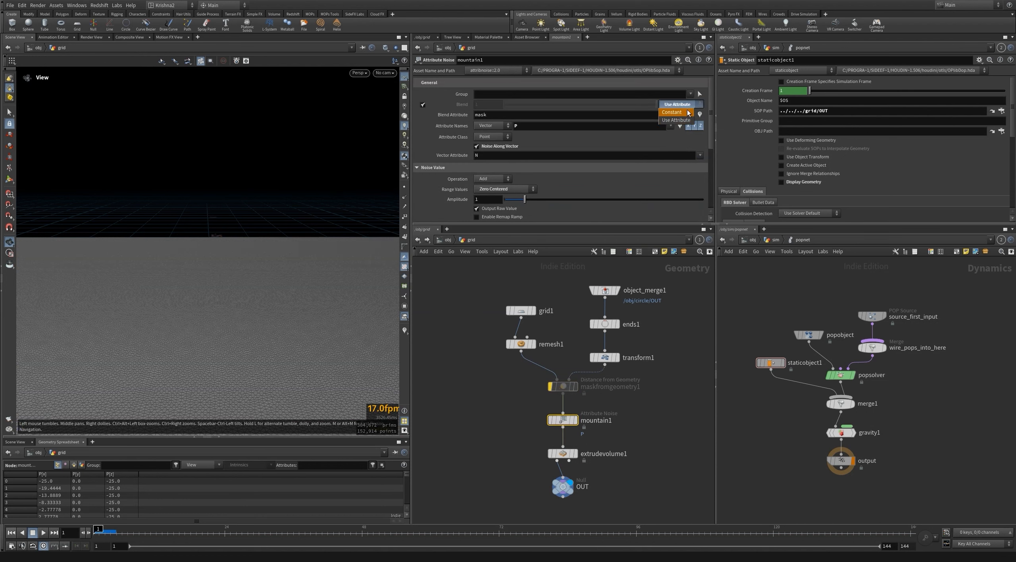
pyautogui.click(674, 106)
pyautogui.press('u')
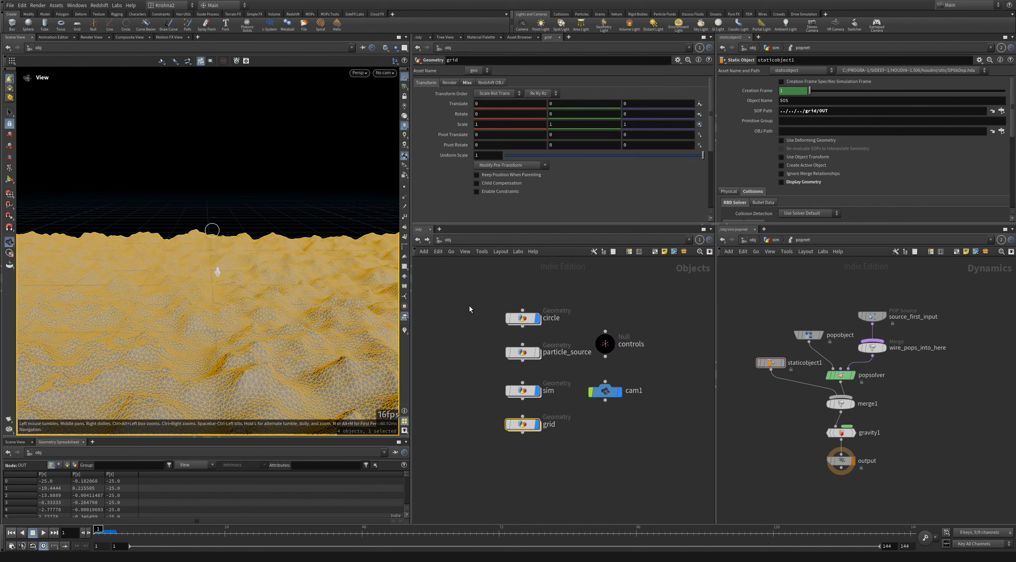
# Run the simulation and play back the new spark flipbook from its first frame.
pyautogui.click(43, 532)
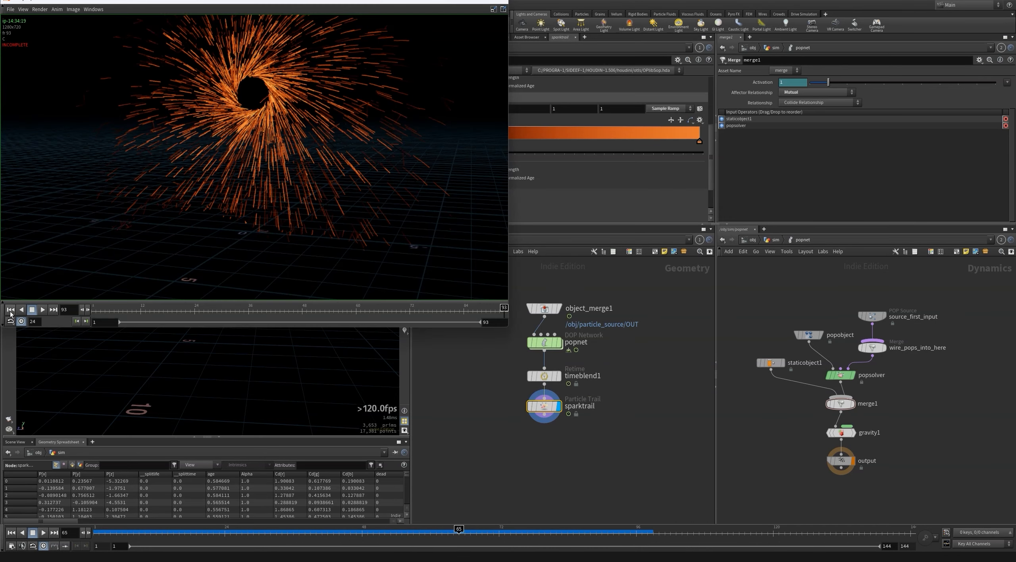
pyautogui.click(10, 309)
pyautogui.click(42, 310)
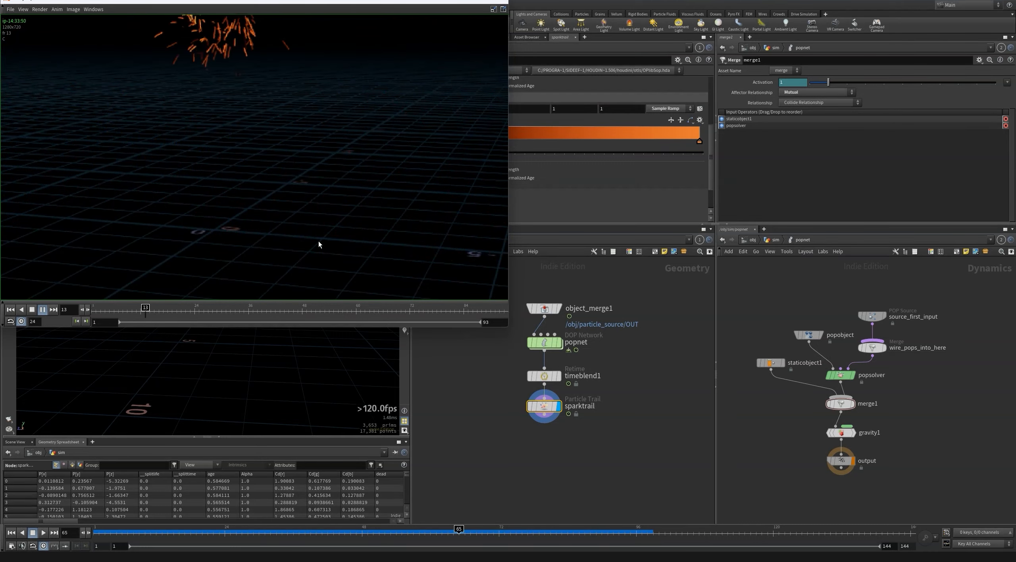
pyautogui.press('Escape')
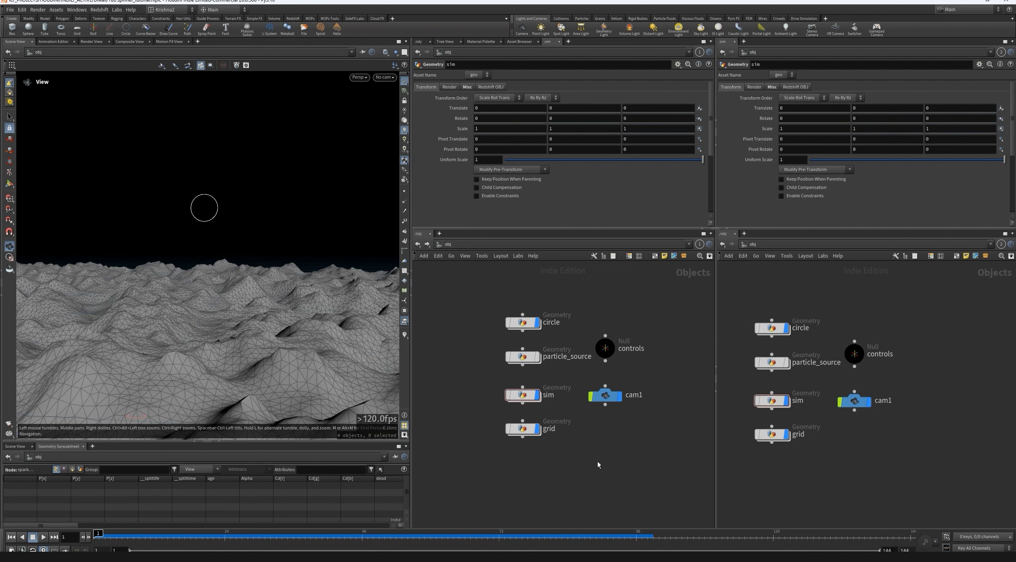
# Create a Redshift ROP with its IPR node in the out network, rename the ROP spinner and align the two nodes.
pyautogui.click(752, 244)
pyautogui.click(770, 291)
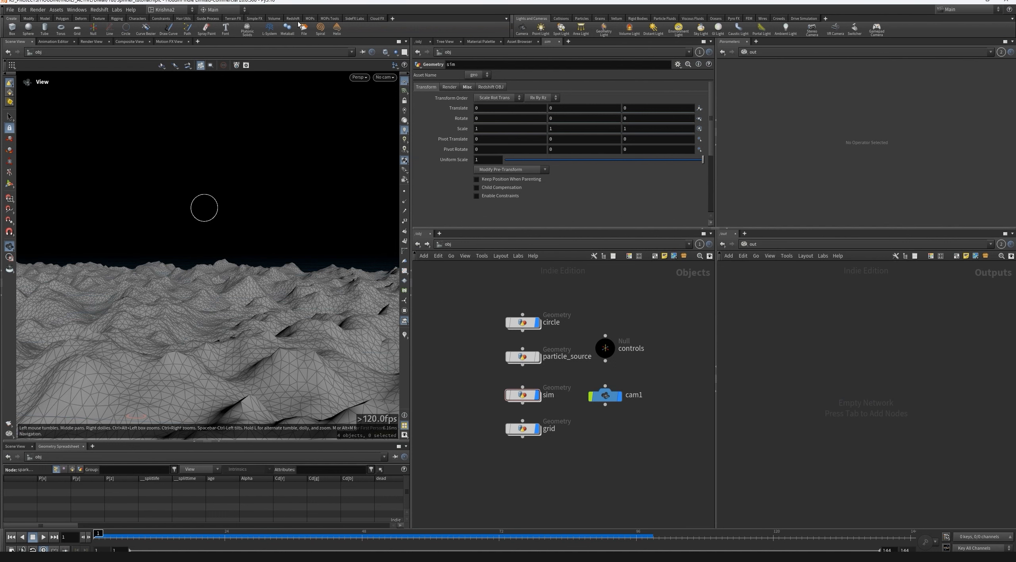
pyautogui.click(294, 19)
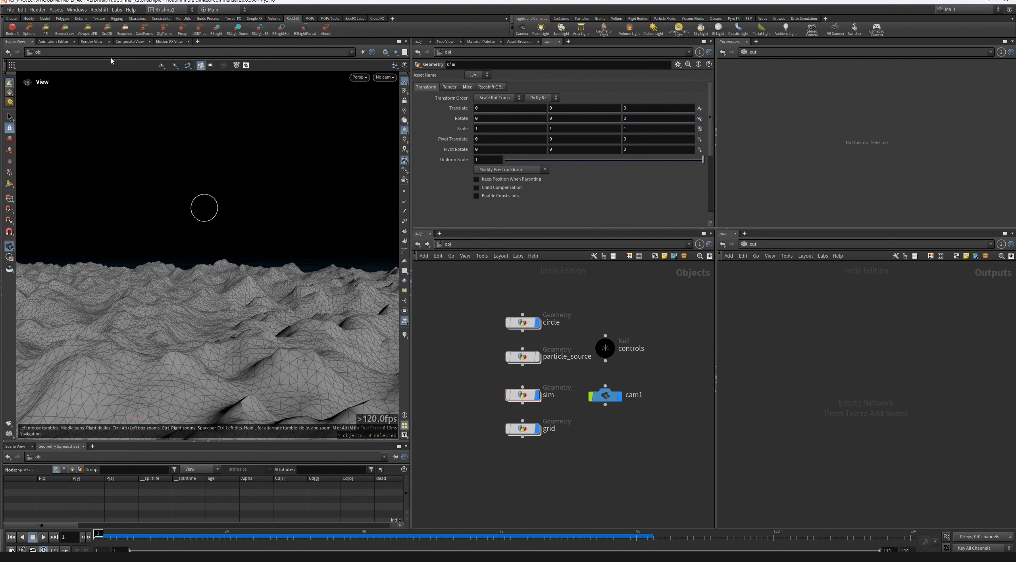
pyautogui.click(16, 34)
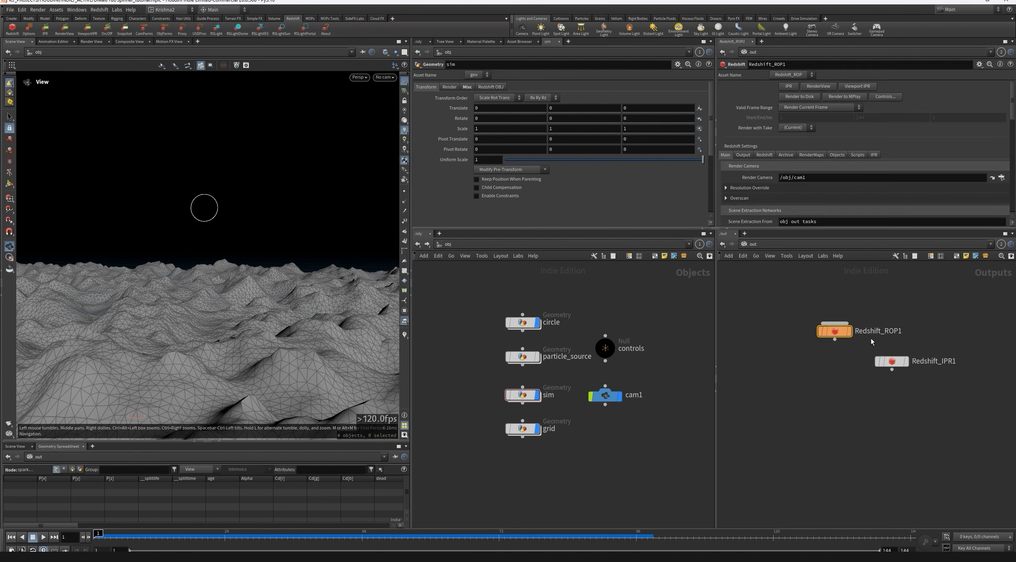
pyautogui.click(873, 335)
pyautogui.write('spinner')
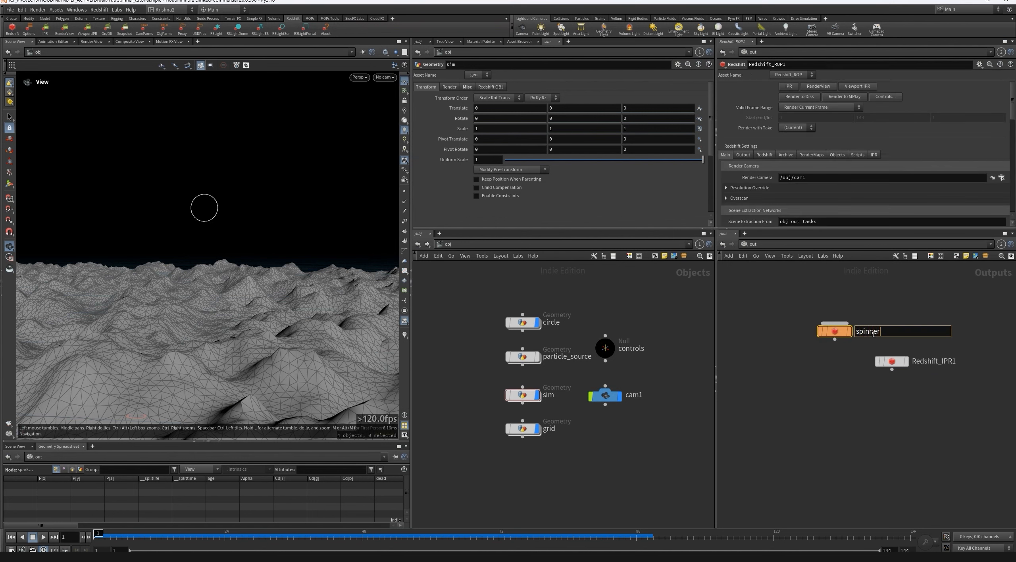
pyautogui.press('Return')
pyautogui.press('l')
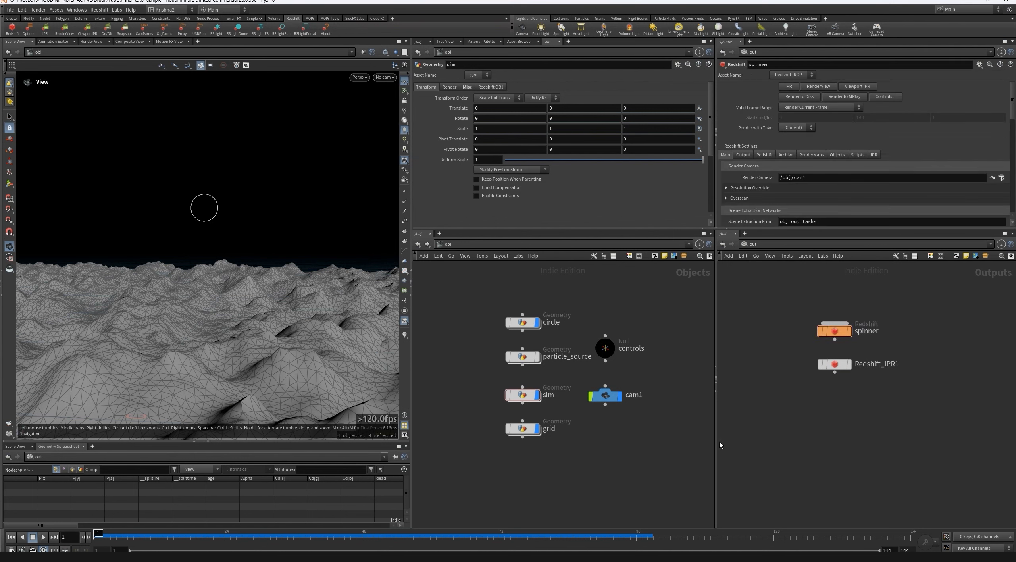
# Add a Redshift dome light to the scene and set its texture to zwinger_night_4k.hdr.
pyautogui.moveTo(624, 435); pyautogui.dragTo(597, 427, button='middle')
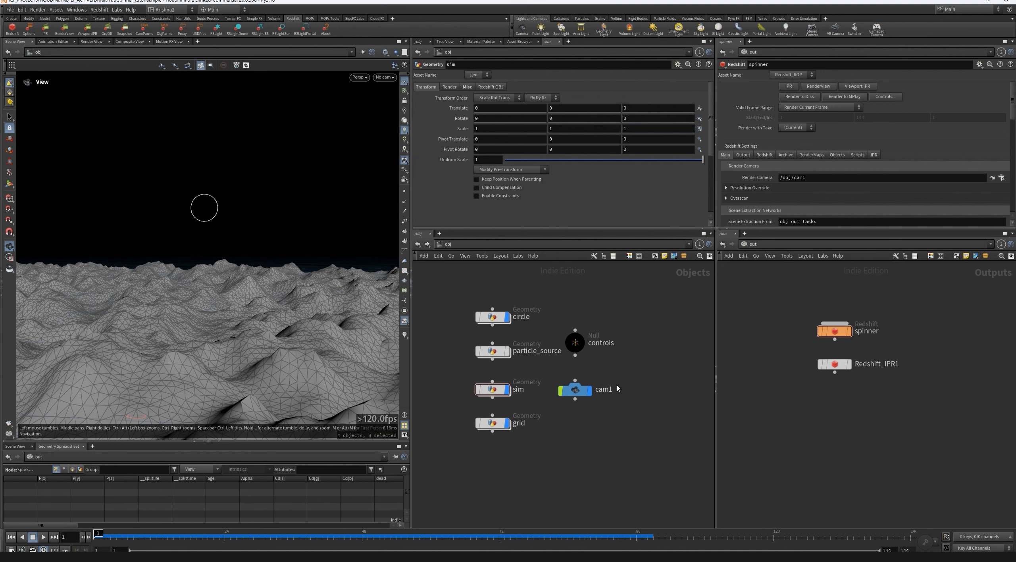
pyautogui.press('Tab')
pyautogui.press('Escape')
pyautogui.click(237, 28)
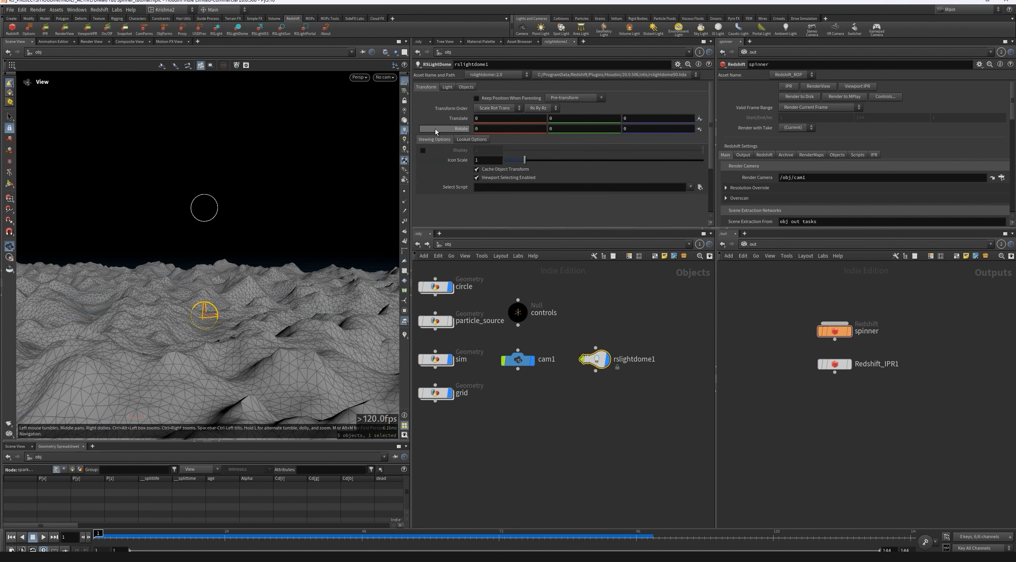
pyautogui.click(448, 88)
pyautogui.click(690, 170)
pyautogui.click(572, 181)
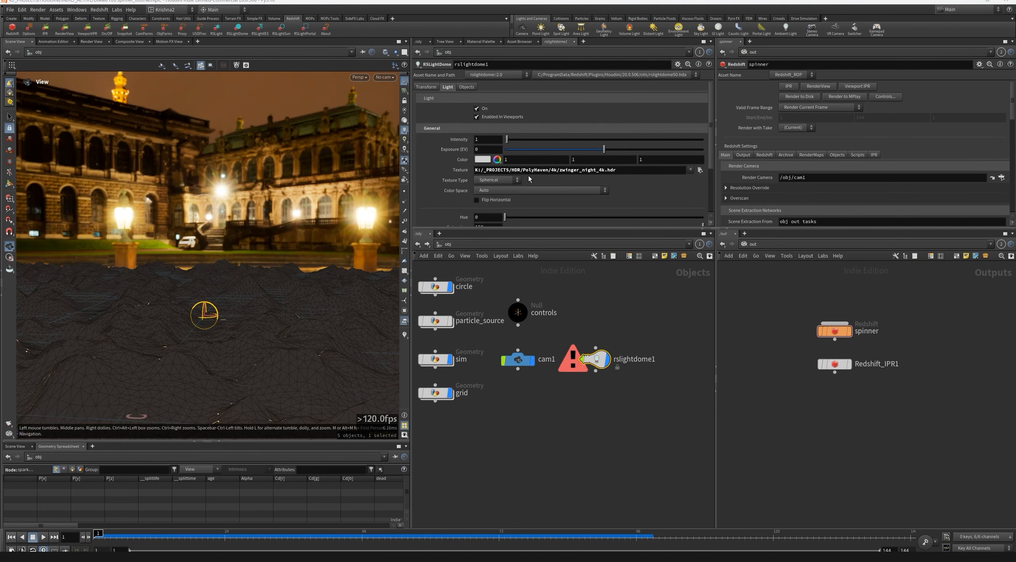
pyautogui.click(630, 300)
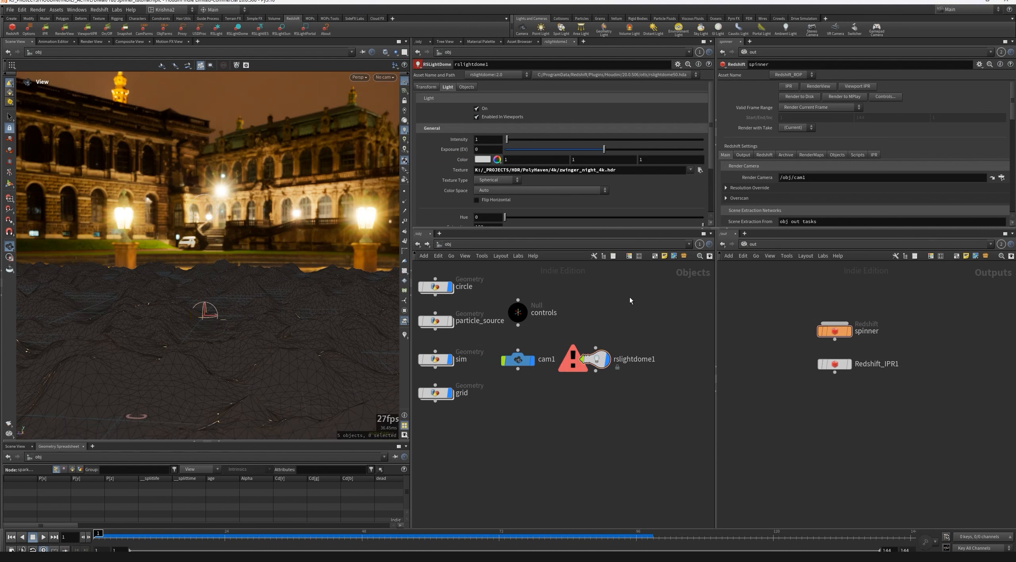
# Go to frame 72 and check the dome light's node error and the installed Redshift plugin version.
pyautogui.click(498, 536)
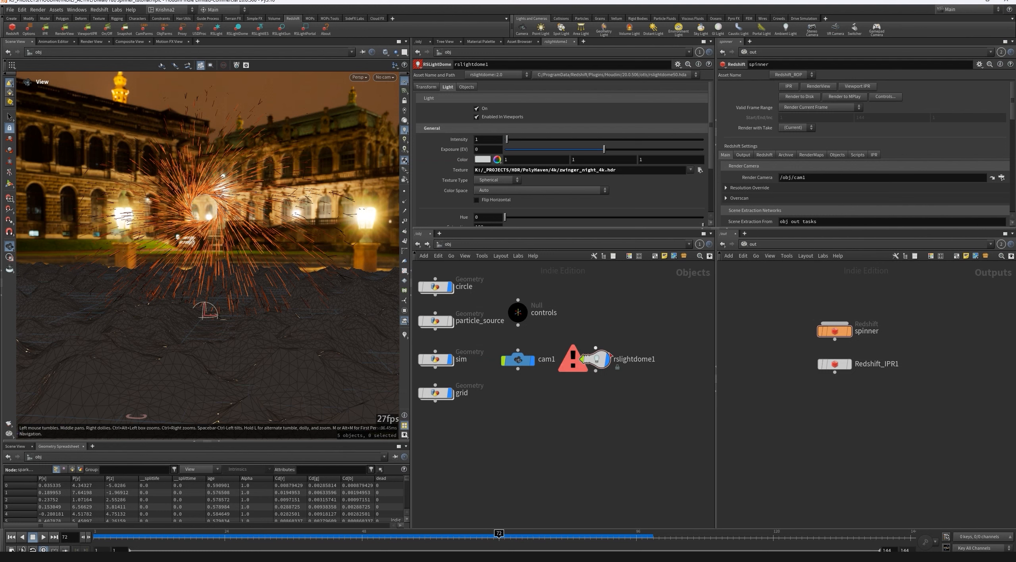
pyautogui.middleClick(598, 361)
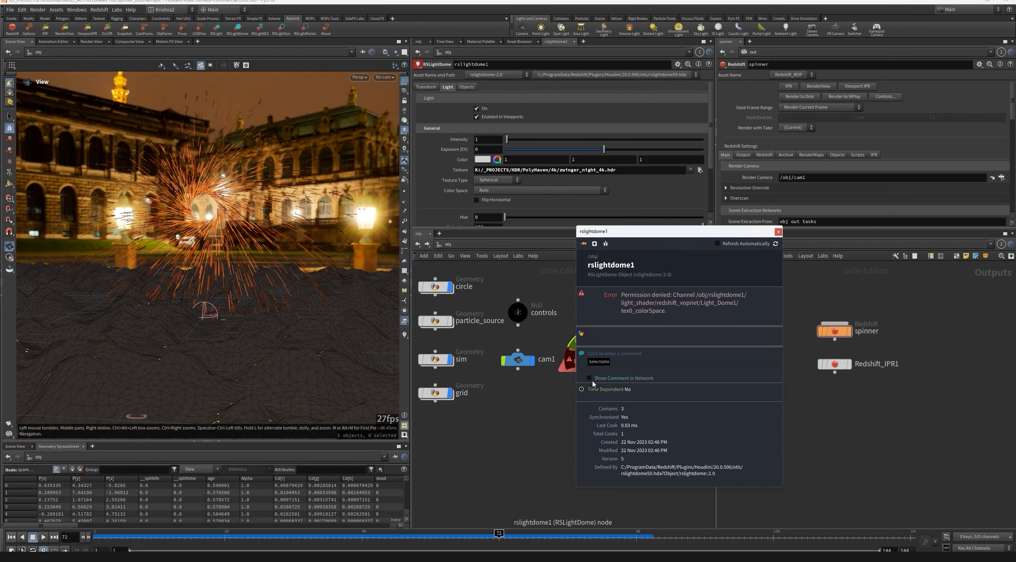
pyautogui.click(326, 31)
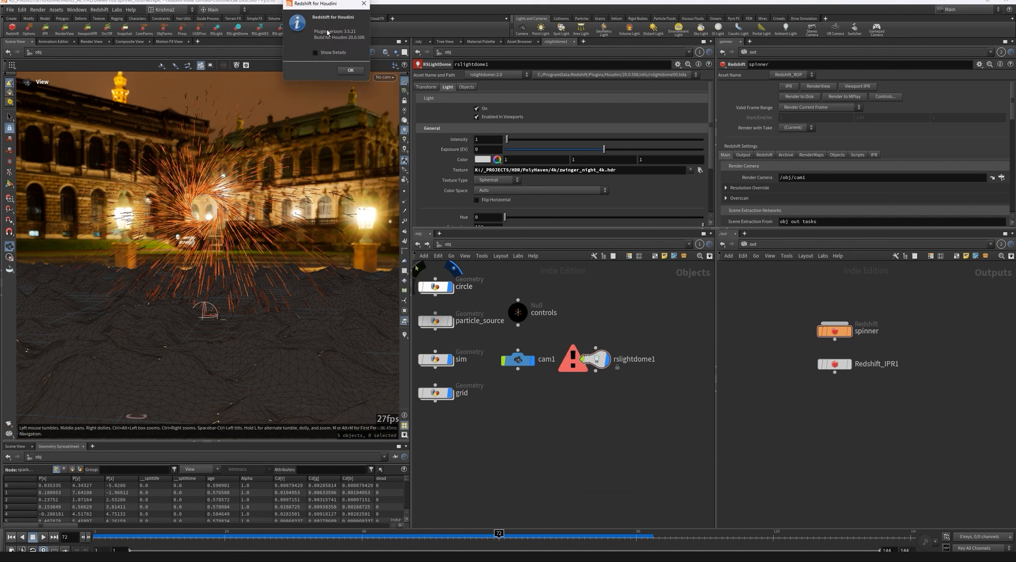
pyautogui.click(351, 71)
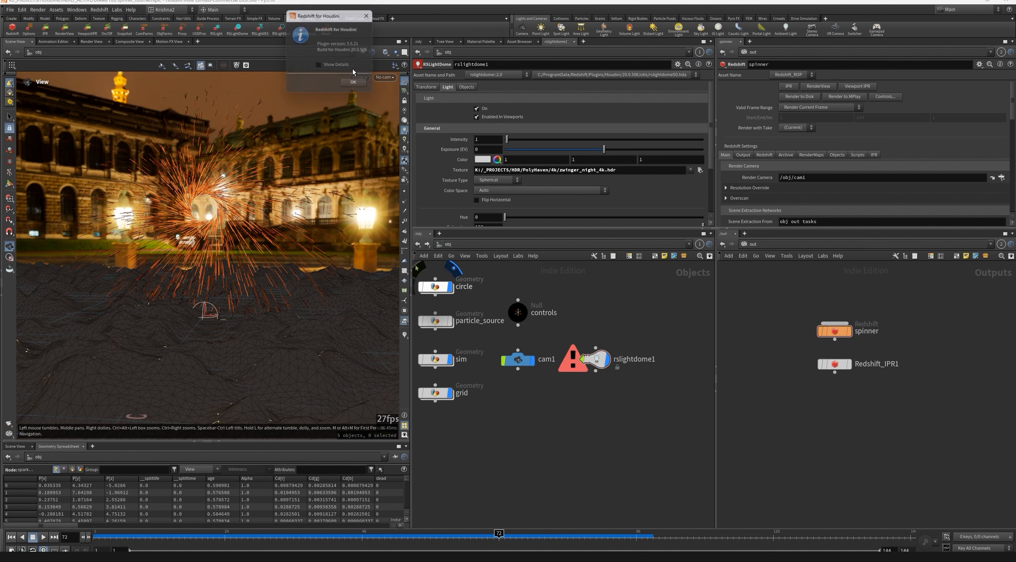
# Turn off the viewport display of rslightdome1 and cam1.
pyautogui.moveTo(601, 419); pyautogui.dragTo(598, 368)
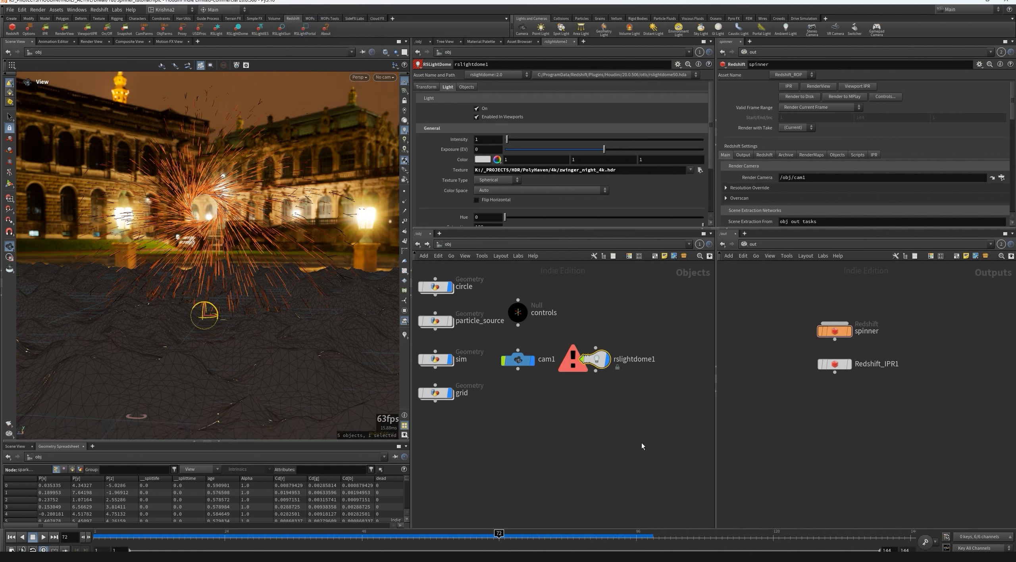
pyautogui.keyDown('shift'); pyautogui.click(518, 359); pyautogui.keyUp('shift')
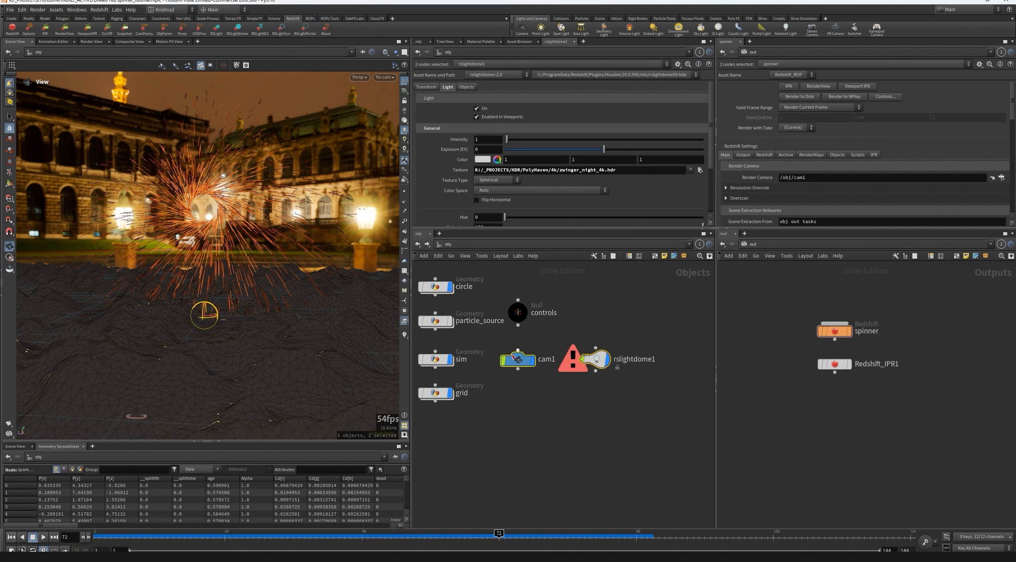
pyautogui.click(543, 416)
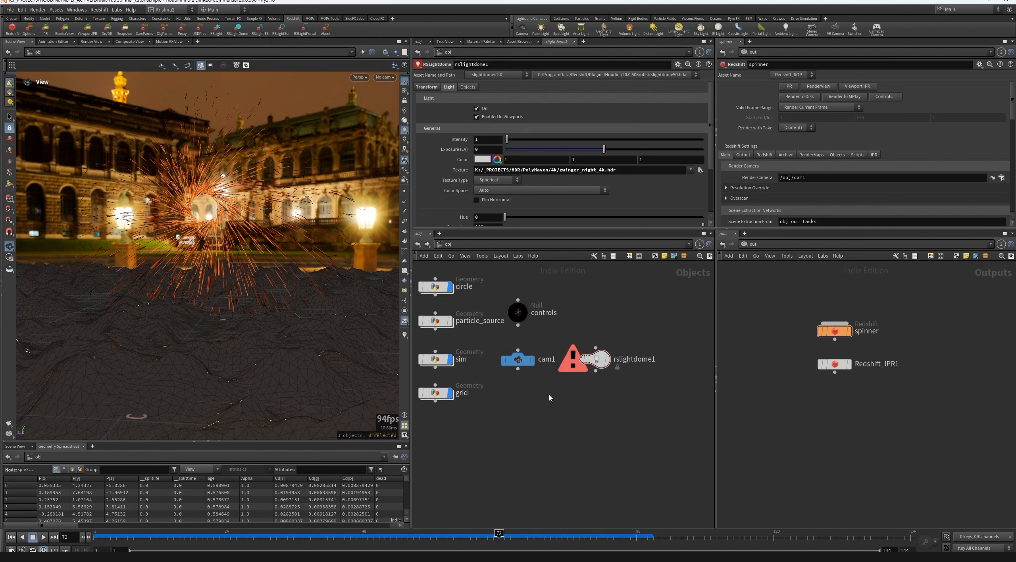
pyautogui.click(524, 360)
# Add an RS Material Builder to the mat network.
pyautogui.click(761, 255)
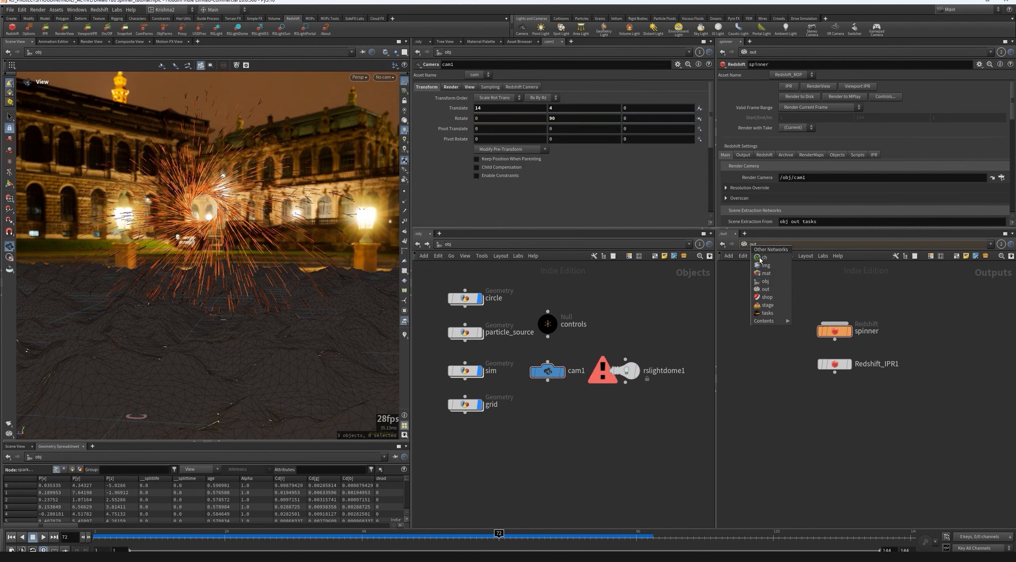
pyautogui.click(766, 278)
pyautogui.press('Tab')
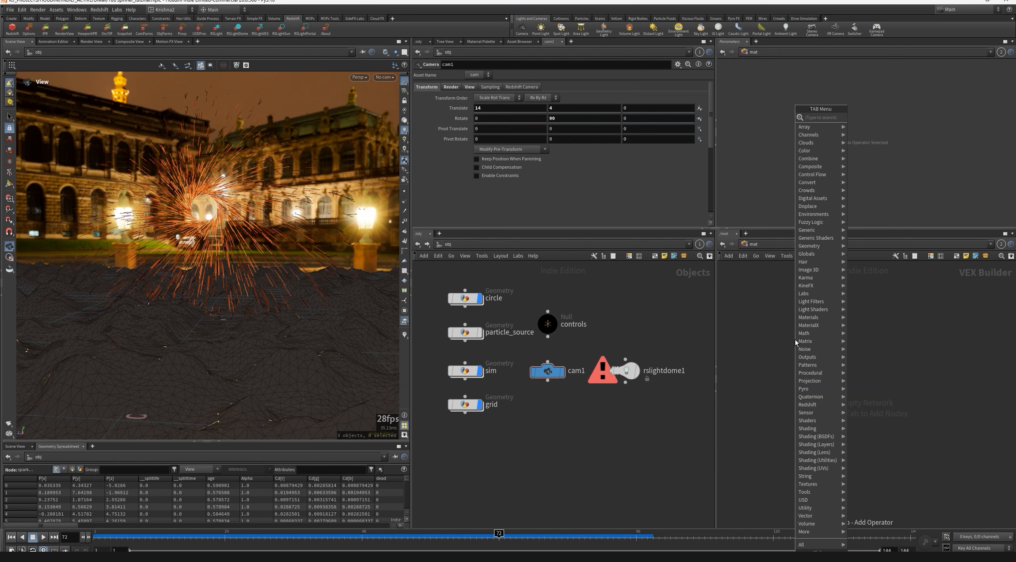
pyautogui.write('rs stan')
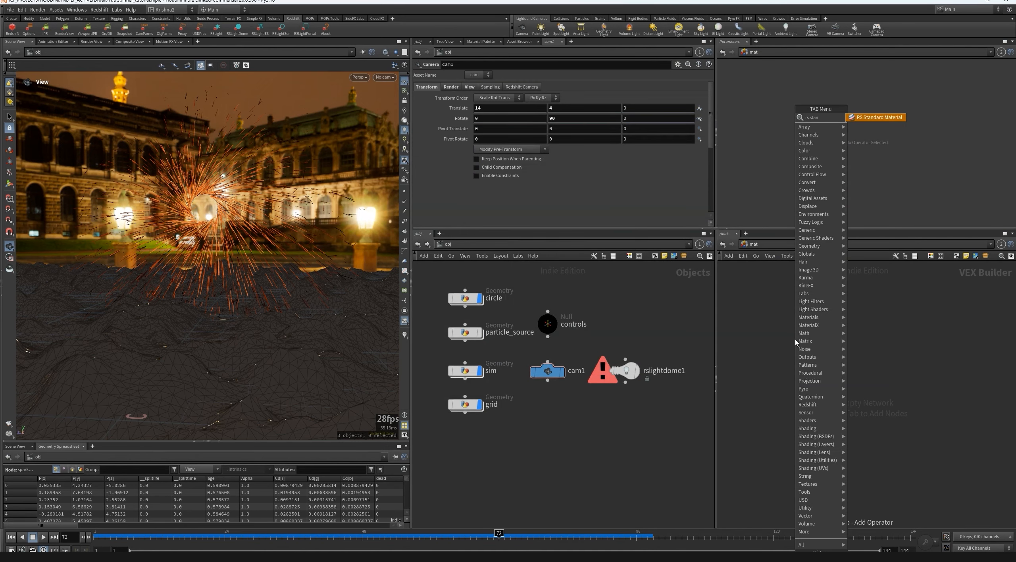
pyautogui.press('BackSpace')
pyautogui.press('BackSpace')
pyautogui.press('BackSpace')
pyautogui.press('BackSpace')
pyautogui.write('mat')
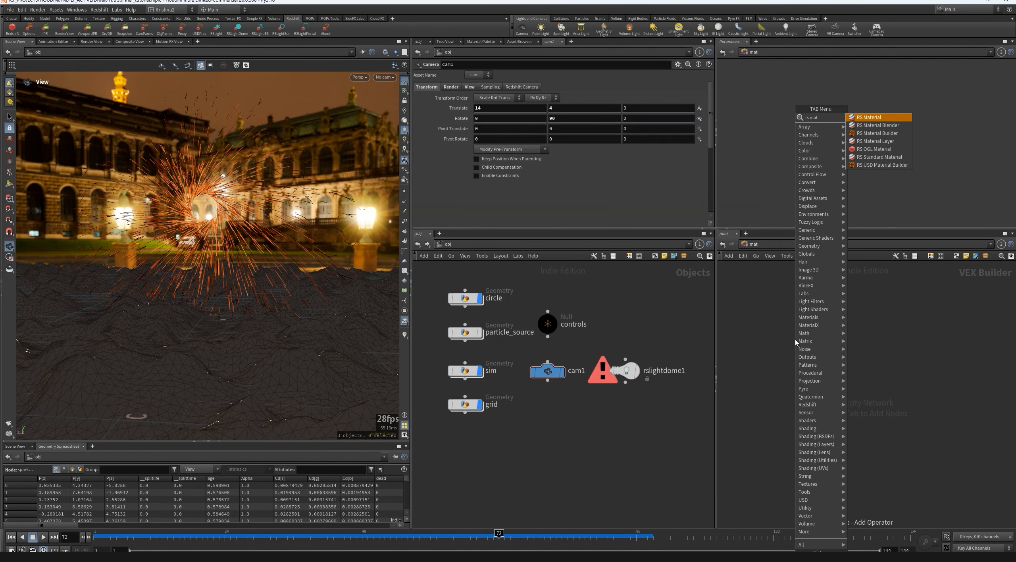
pyautogui.press('Down')
pyautogui.press('Down')
pyautogui.press('Return')
pyautogui.click(796, 339)
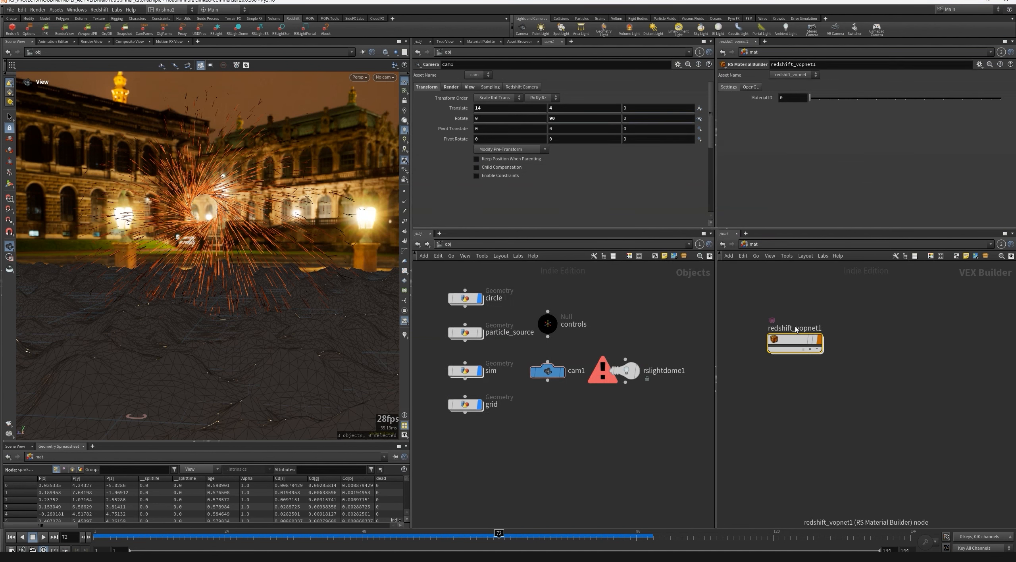
# Rename the material builder as sparks.
pyautogui.doubleClick(795, 328)
pyautogui.write('sparker')
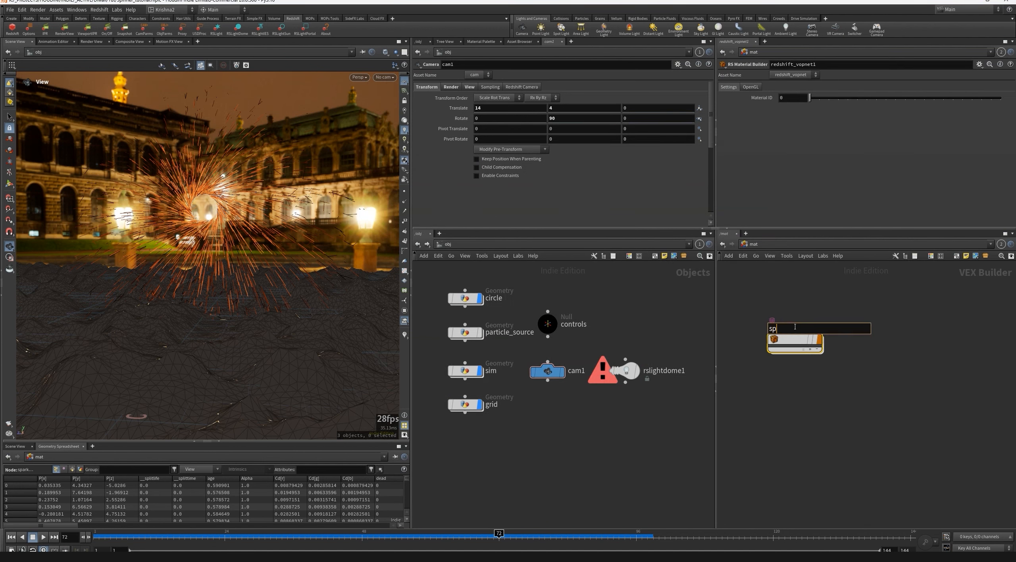
pyautogui.press('BackSpace')
pyautogui.press('BackSpace')
pyautogui.write('s')
pyautogui.press('Return')
# Hide circle, particle_source, sim and grid, and arrange controls on one side of them and cam1 with rslightdome1 on the other.
pyautogui.moveTo(506, 452); pyautogui.dragTo(455, 292)
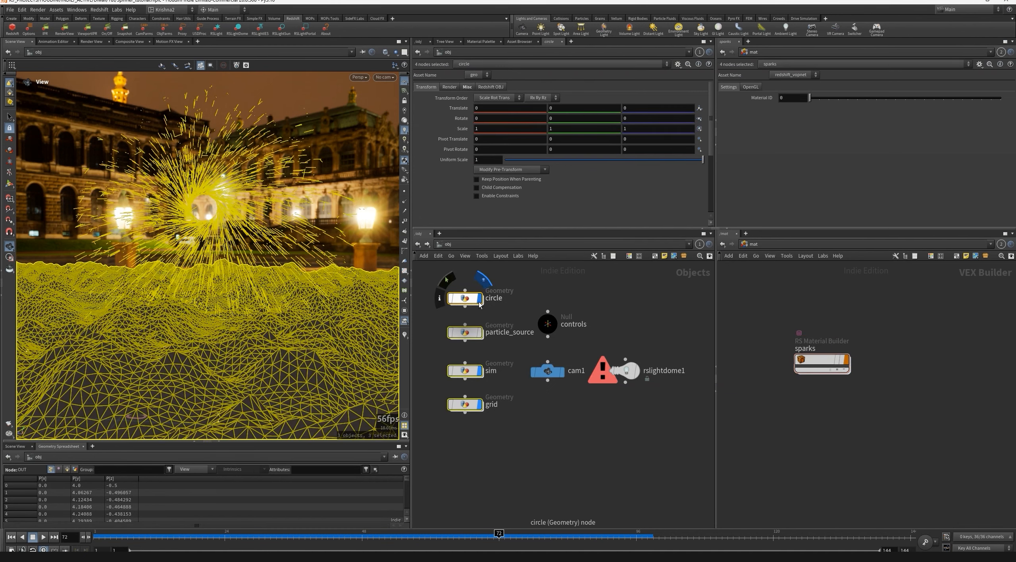
pyautogui.click(479, 298)
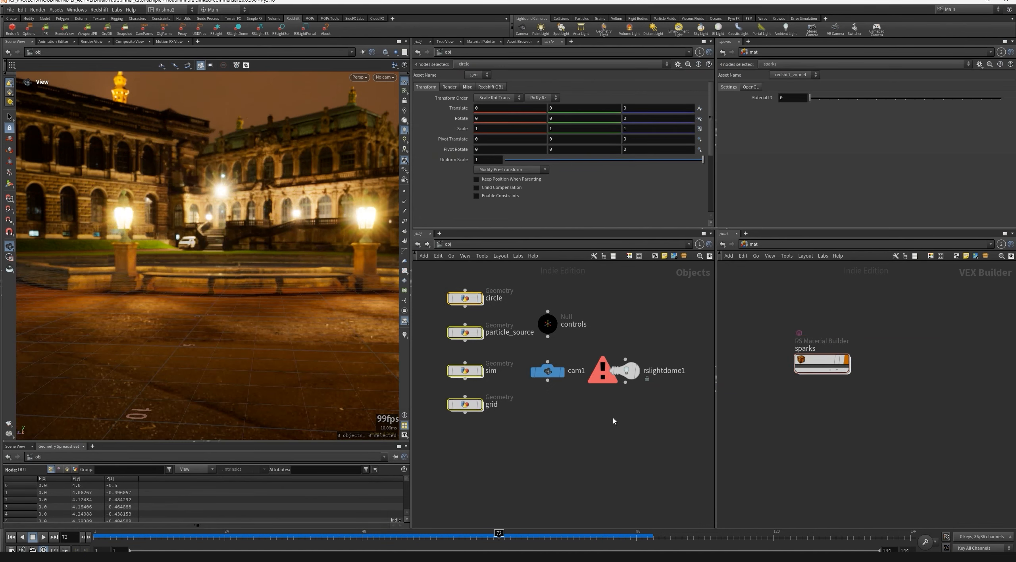
pyautogui.moveTo(612, 421); pyautogui.dragTo(551, 356)
pyautogui.moveTo(559, 326); pyautogui.dragTo(623, 336, button='middle')
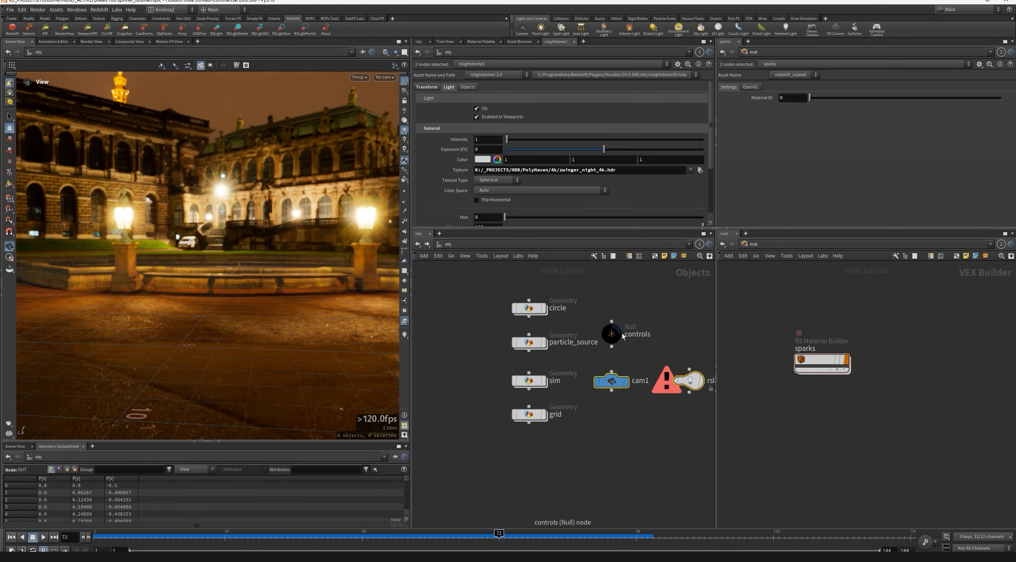
pyautogui.moveTo(622, 334); pyautogui.dragTo(470, 308)
pyautogui.press('l')
pyautogui.click(613, 313)
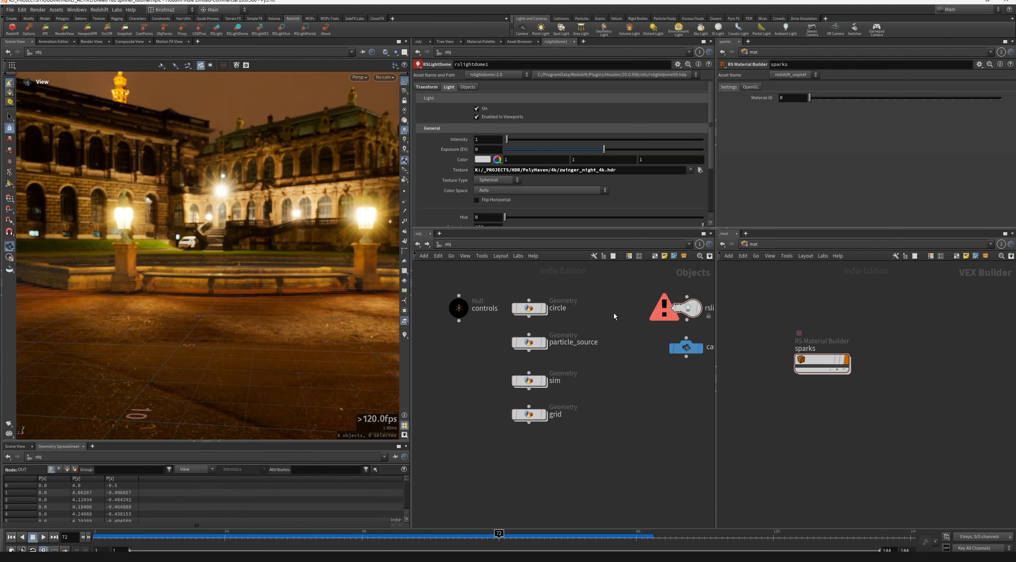
# Add a Geometry object named rndr_sparks beside circle and colour its node red.
pyautogui.press('Tab')
pyautogui.write('geo')
pyautogui.press('Return')
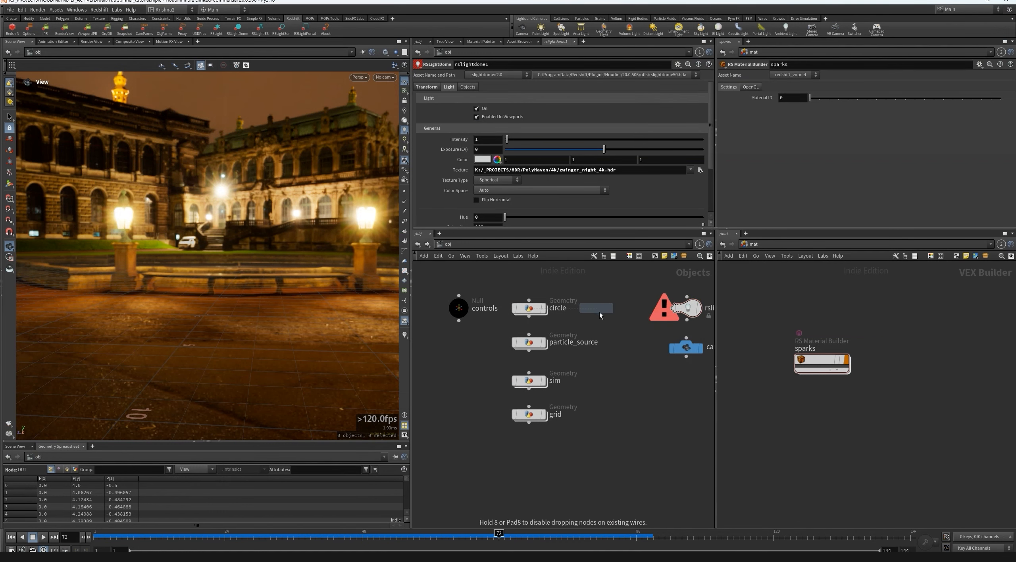
pyautogui.click(605, 308)
pyautogui.doubleClick(632, 308)
pyautogui.write('r')
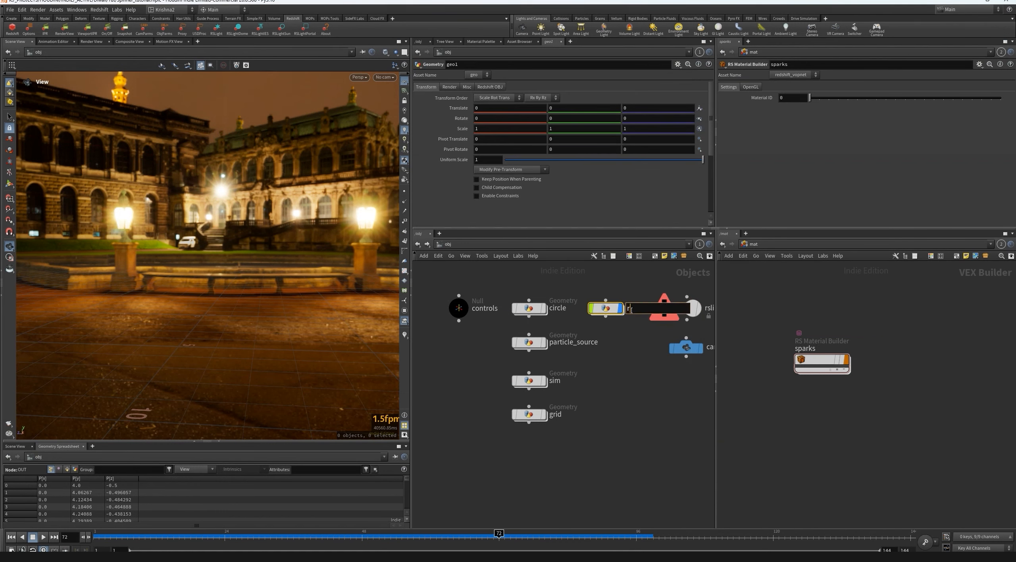
pyautogui.write('ndr_sparks')
pyautogui.press('Return')
pyautogui.moveTo(640, 352); pyautogui.dragTo(586, 367, button='middle')
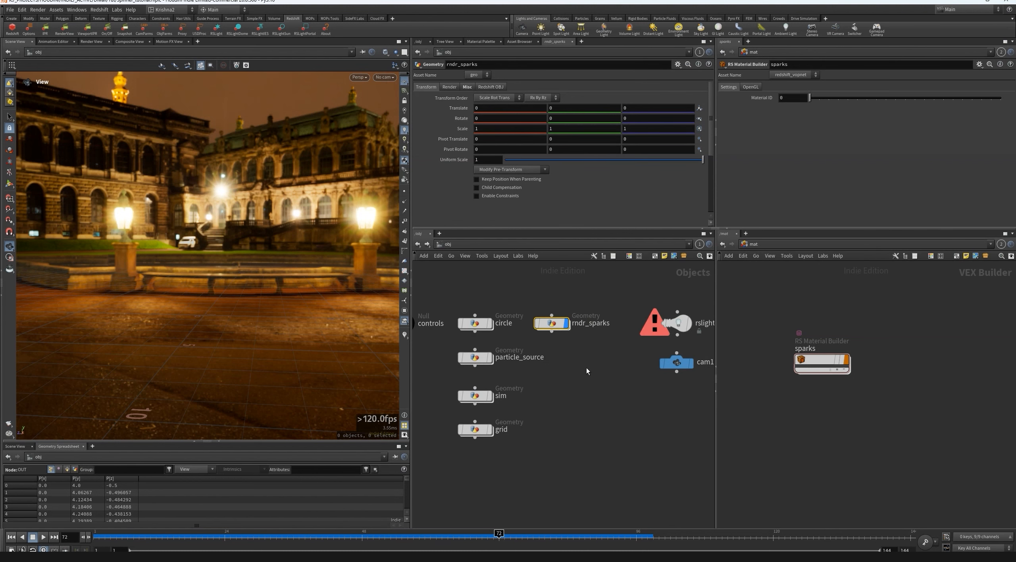
pyautogui.press('c')
pyautogui.click(667, 474)
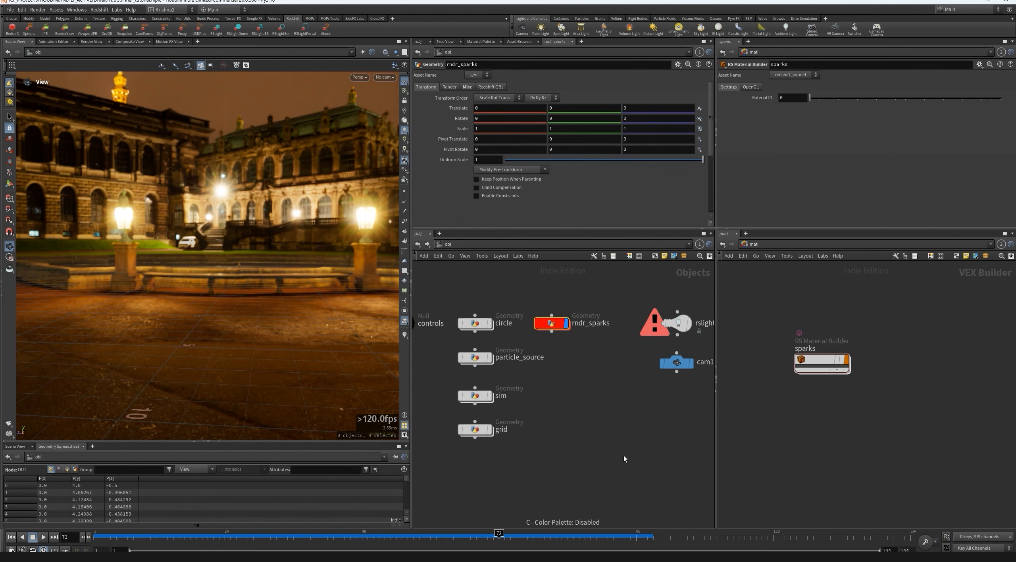
# Add an Object Merge node inside rndr_sparks.
pyautogui.doubleClick(551, 324)
pyautogui.press('Tab')
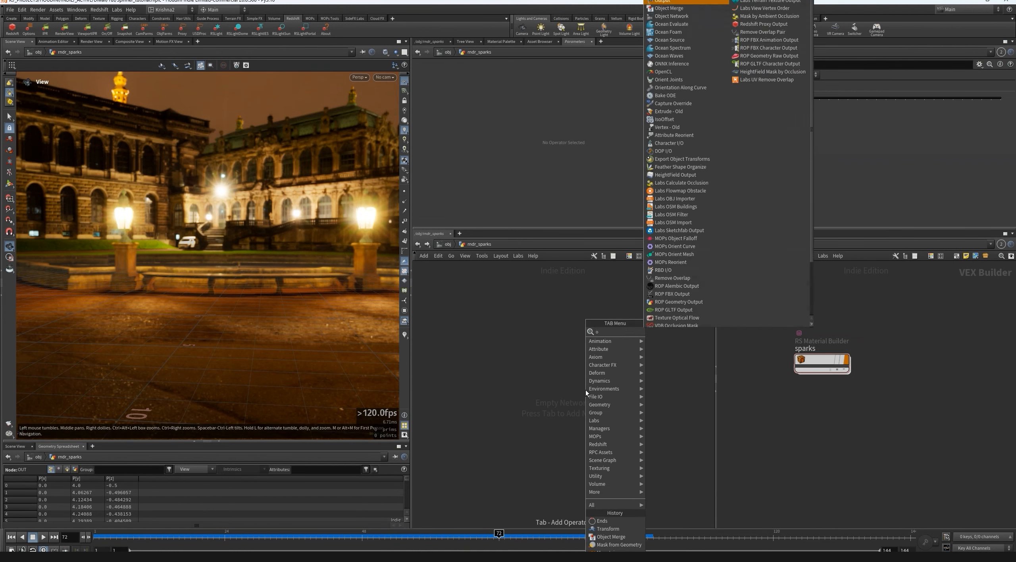
pyautogui.press('Return')
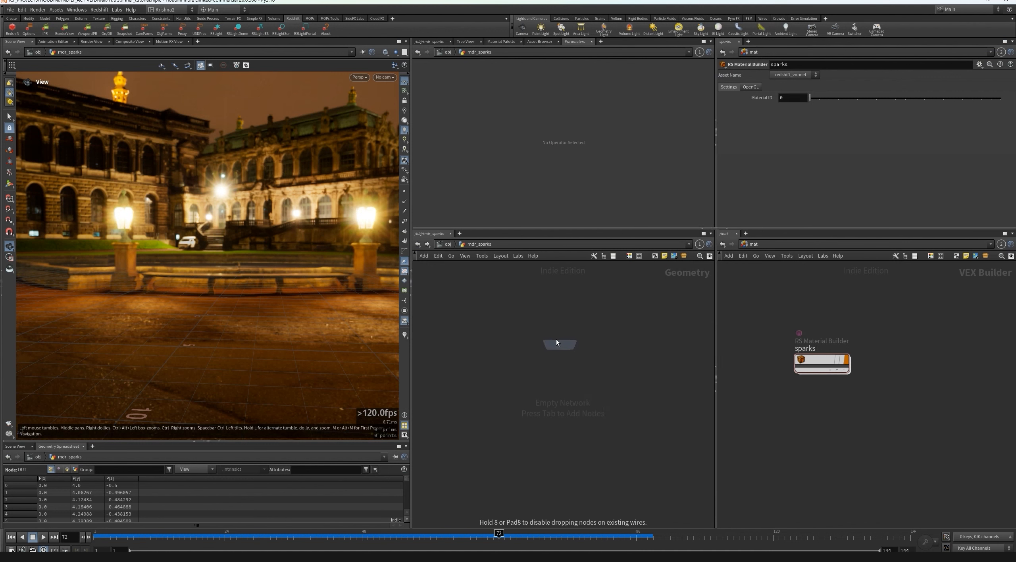
pyautogui.click(557, 342)
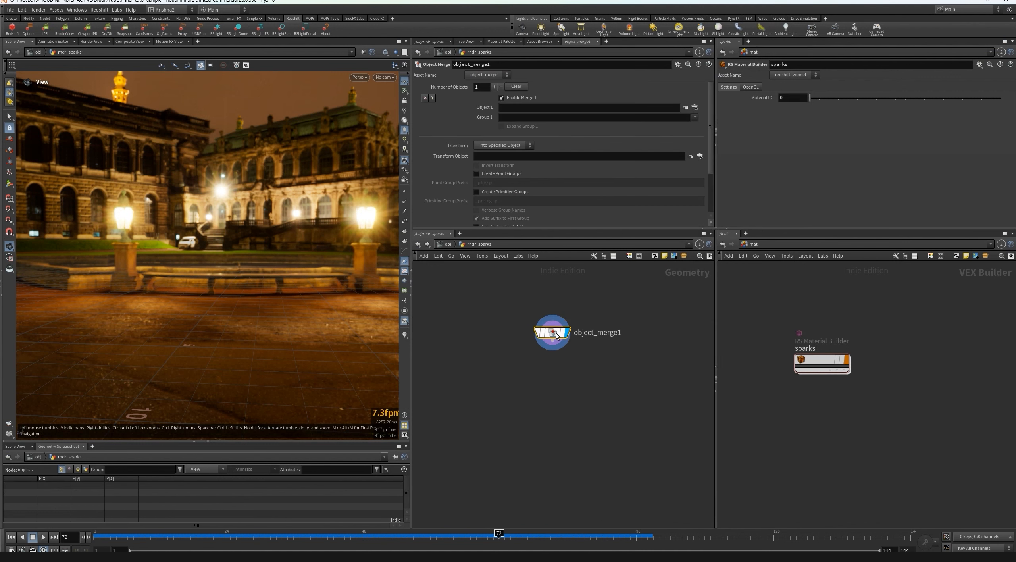
pyautogui.click(694, 108)
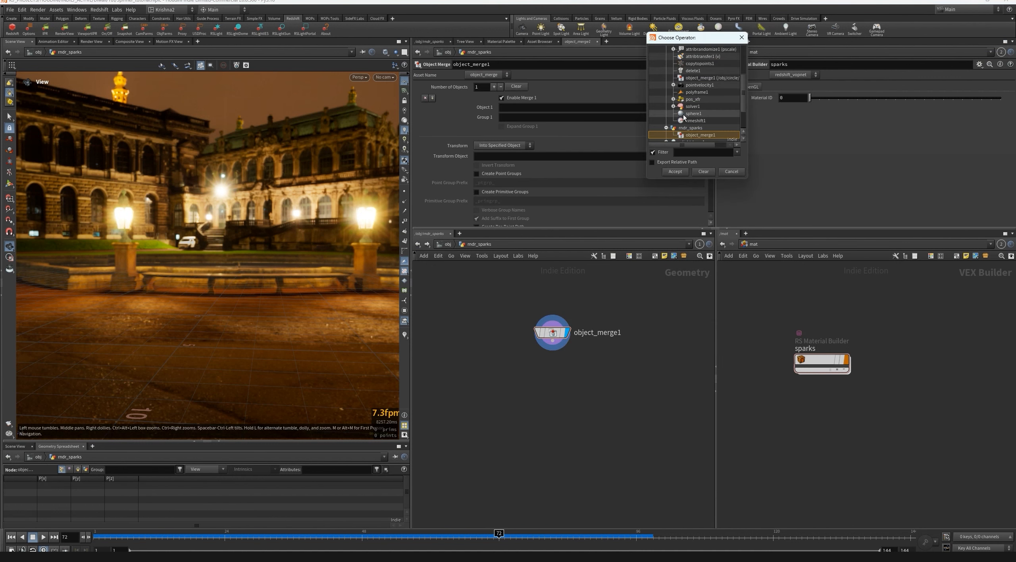
pyautogui.click(724, 173)
pyautogui.click(447, 244)
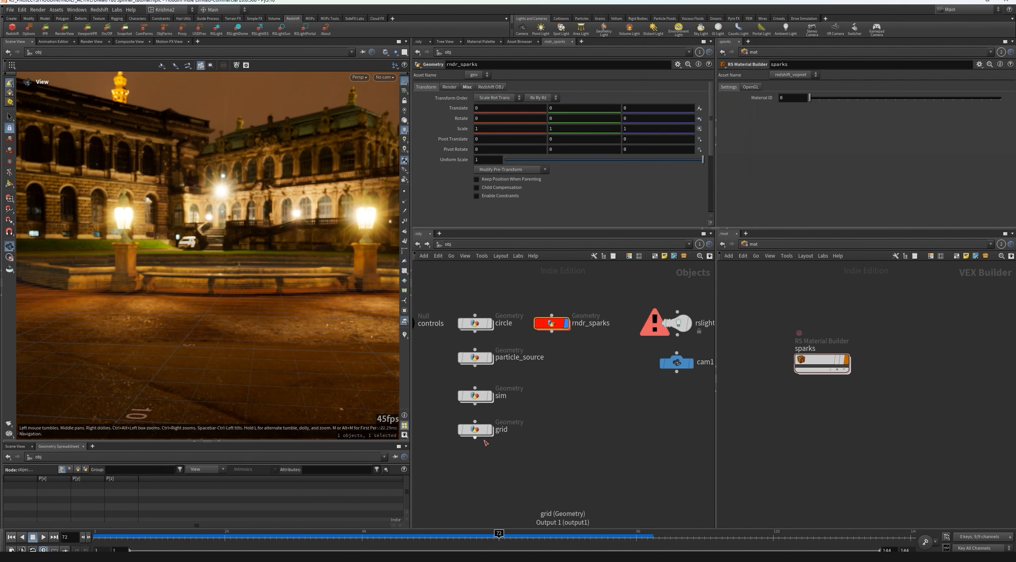
# Inside sim, add a Null named OUT after sparktrail and make it the displayed node.
pyautogui.doubleClick(475, 395)
pyautogui.press('Tab')
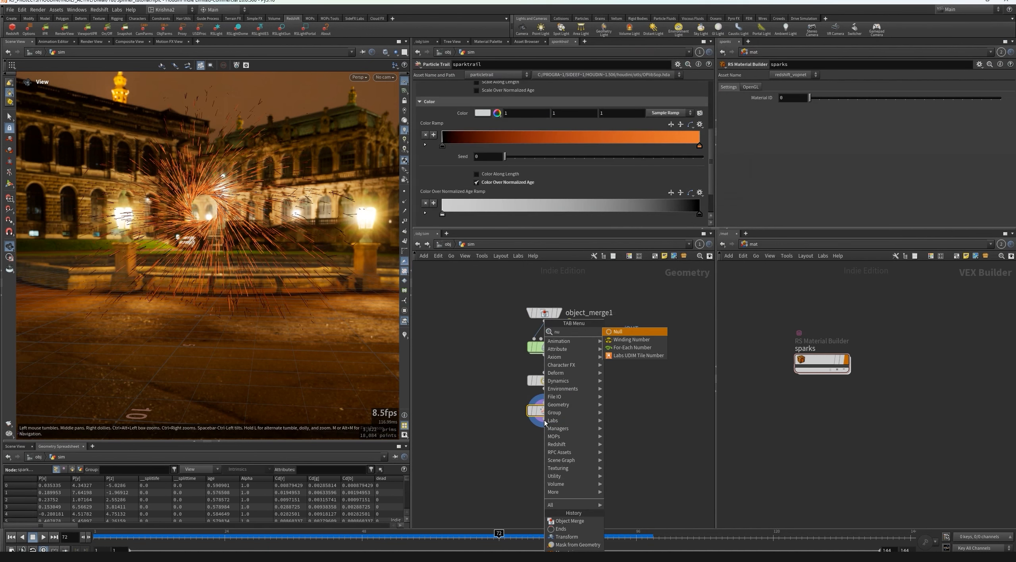
pyautogui.write('null')
pyautogui.press('Return')
pyautogui.click(543, 447)
pyautogui.doubleClick(571, 448)
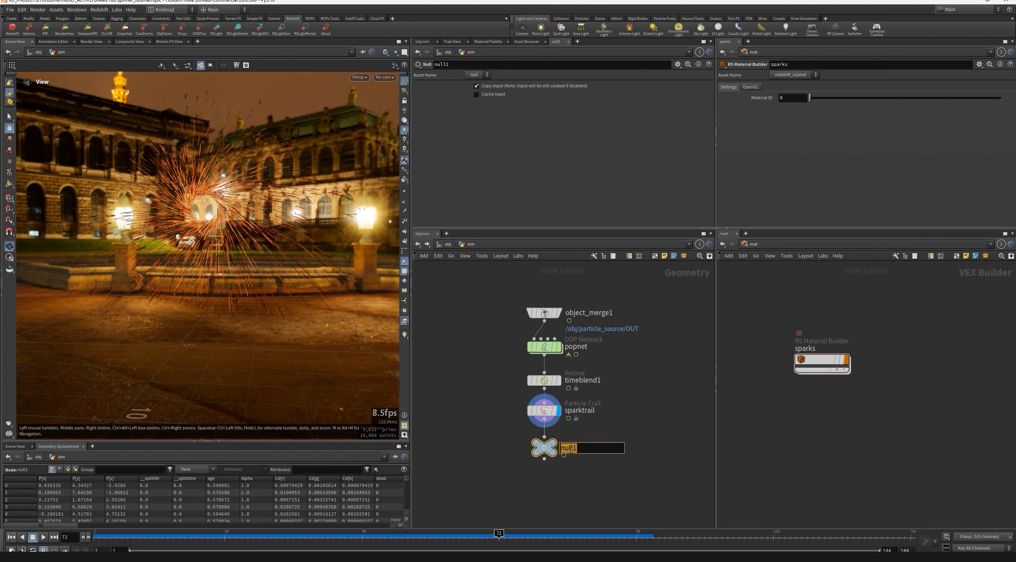
pyautogui.write('OUT')
pyautogui.press('Return')
pyautogui.moveTo(553, 446)
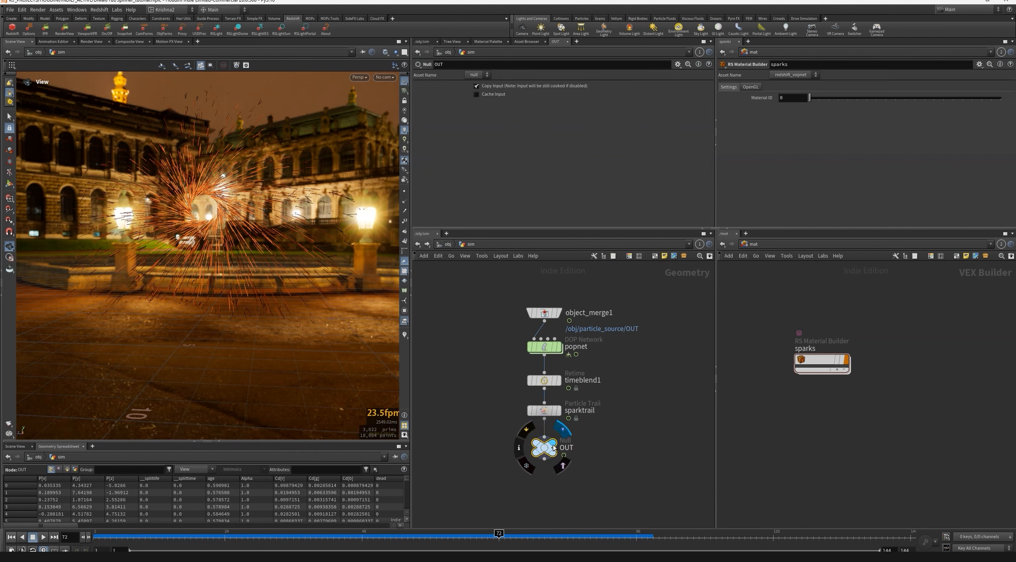
# Reference /obj/sim/OUT in rndr_sparks' Object Merge and set its transform to Into This Object.
pyautogui.click(447, 245)
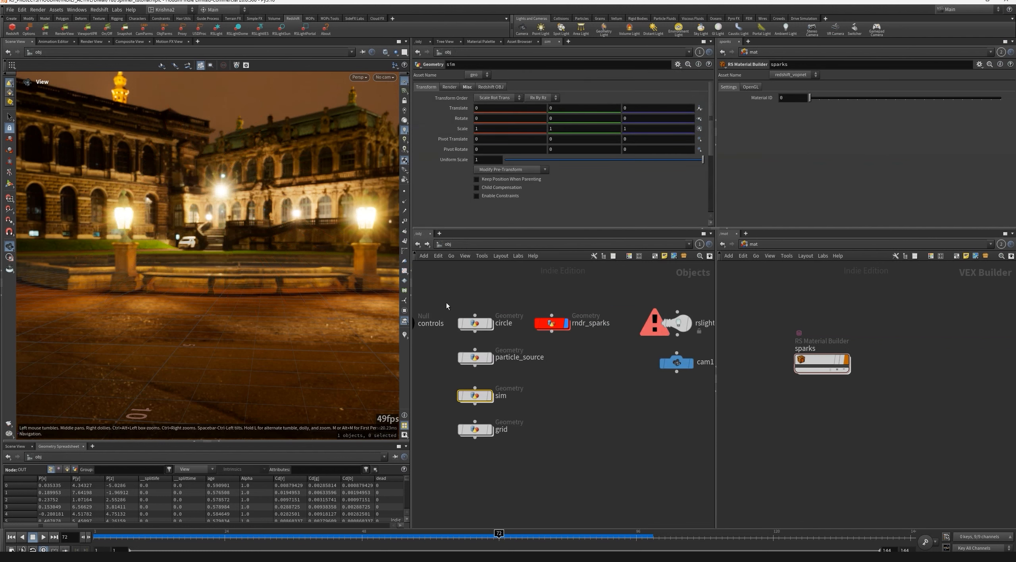
pyautogui.click(417, 243)
pyautogui.hotkey('ctrl', 'c')
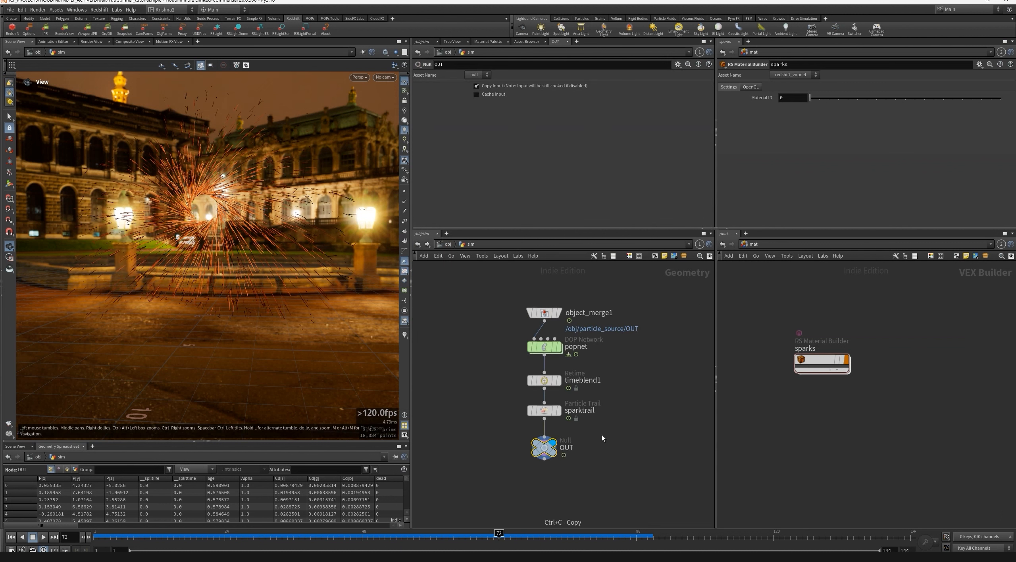
pyautogui.click(453, 245)
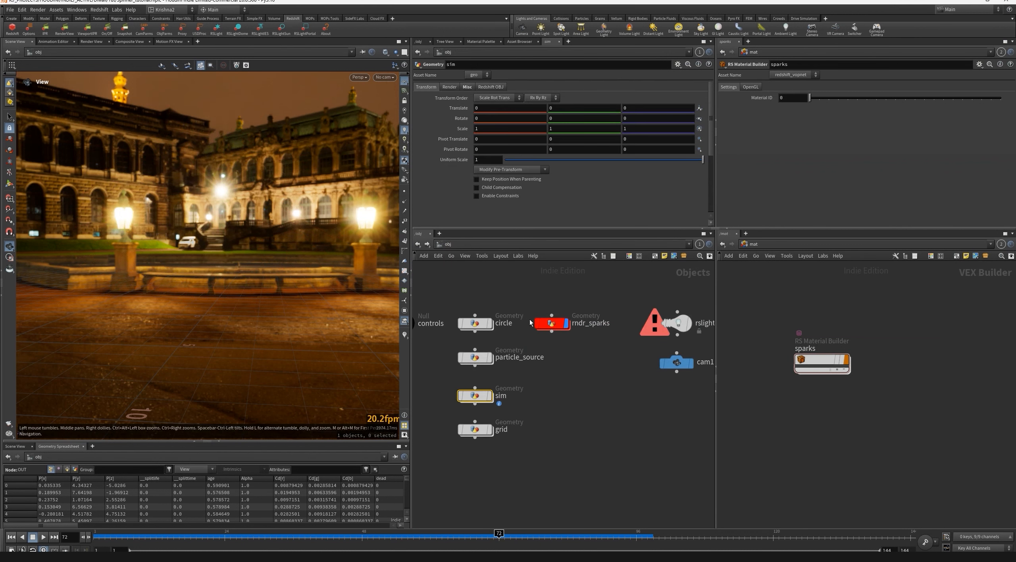
pyautogui.doubleClick(554, 319)
pyautogui.click(523, 105)
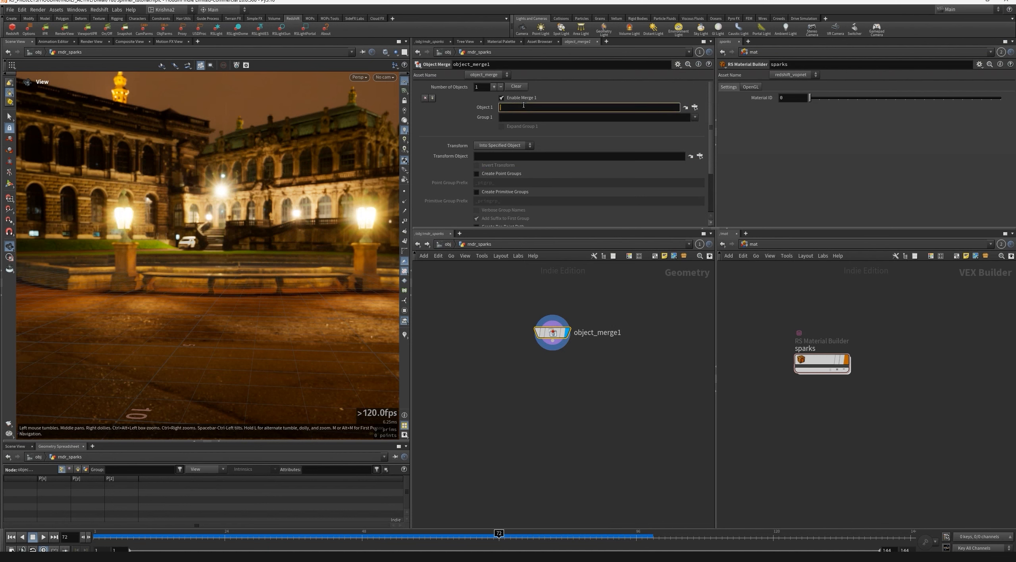
pyautogui.hotkey('ctrl', 'v')
pyautogui.press('Return')
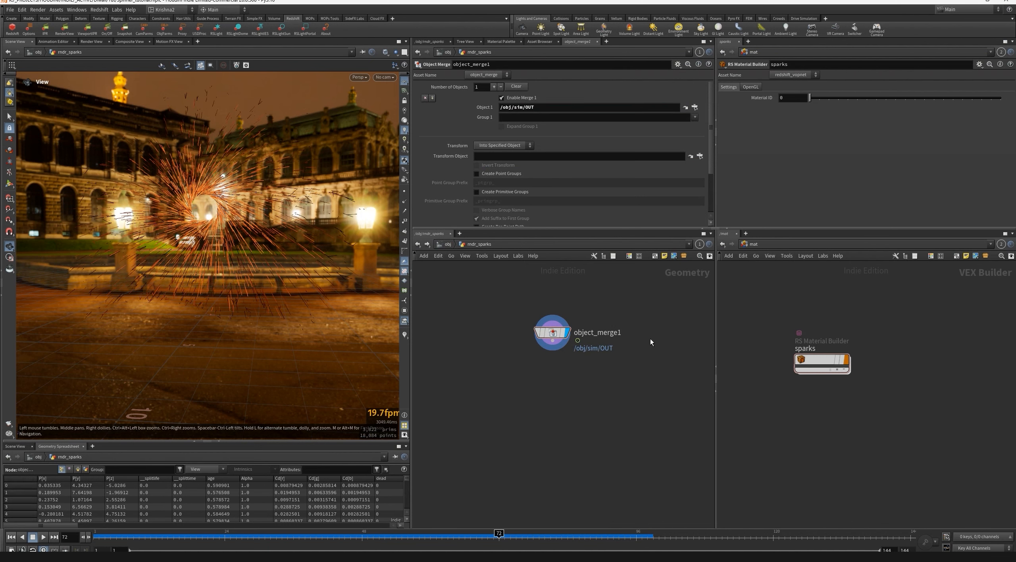
pyautogui.click(503, 145)
pyautogui.click(496, 155)
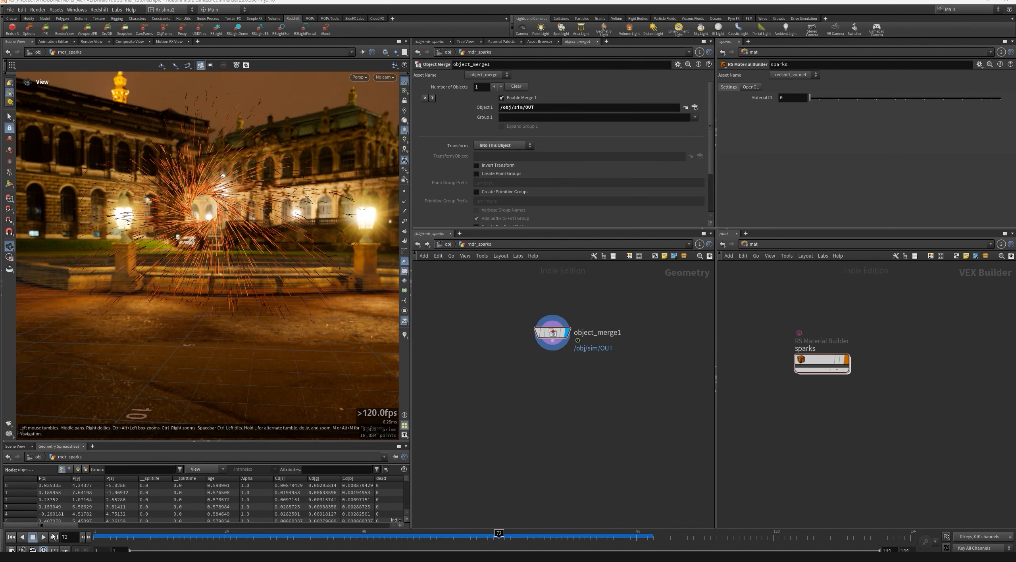
pyautogui.click(12, 537)
pyautogui.click(499, 536)
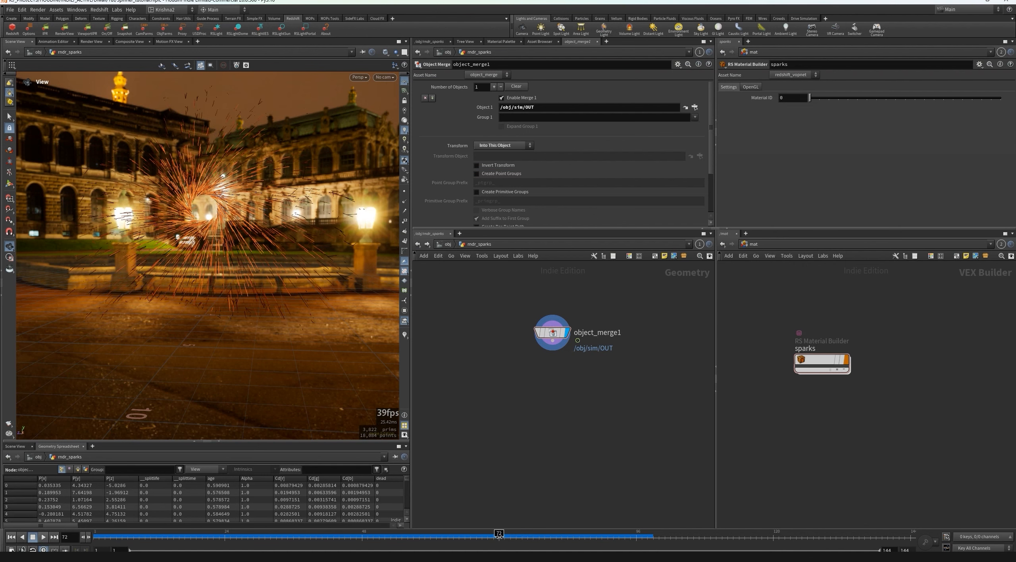
# Add a Material node below object_merge1 in rndr_sparks and assign /mat/sparks to it.
pyautogui.press('Tab')
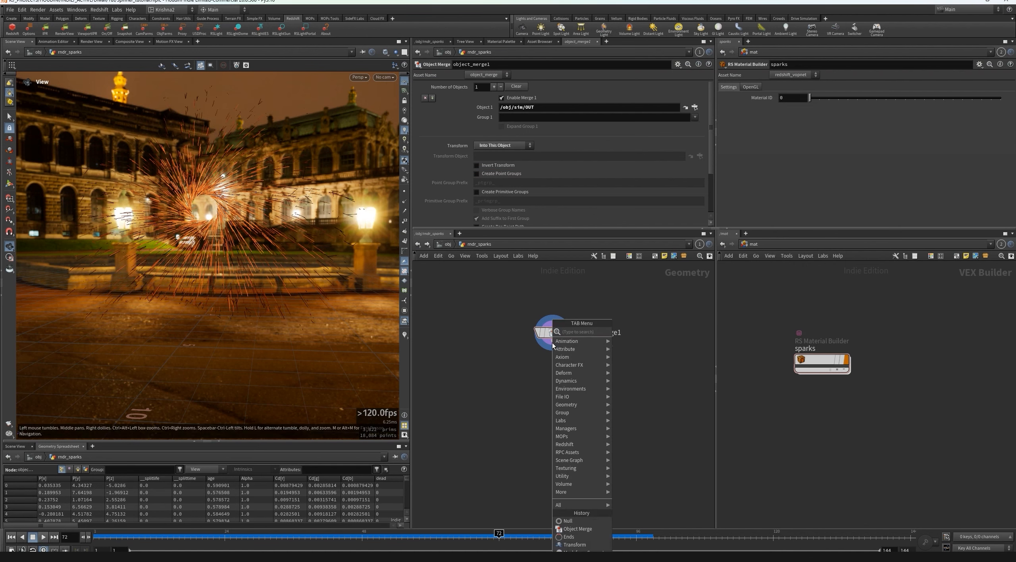
pyautogui.write('mater')
pyautogui.press('Return')
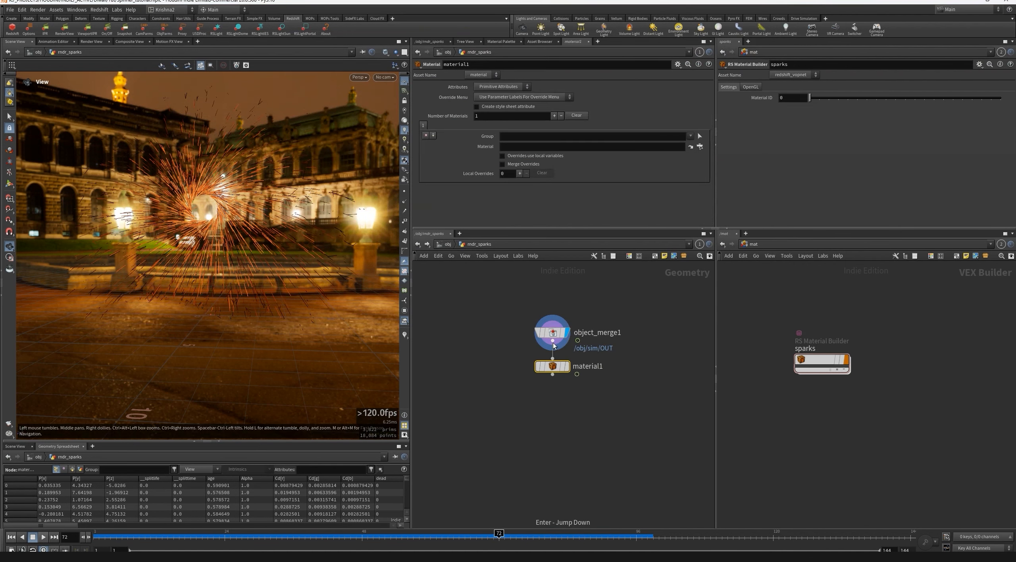
pyautogui.moveTo(820, 370); pyautogui.dragTo(579, 147)
# Add a Null named OUT after material1 in rndr_sparks and make it the displayed node.
pyautogui.press('Tab')
pyautogui.write('nul')
pyautogui.press('Return')
pyautogui.click(552, 404)
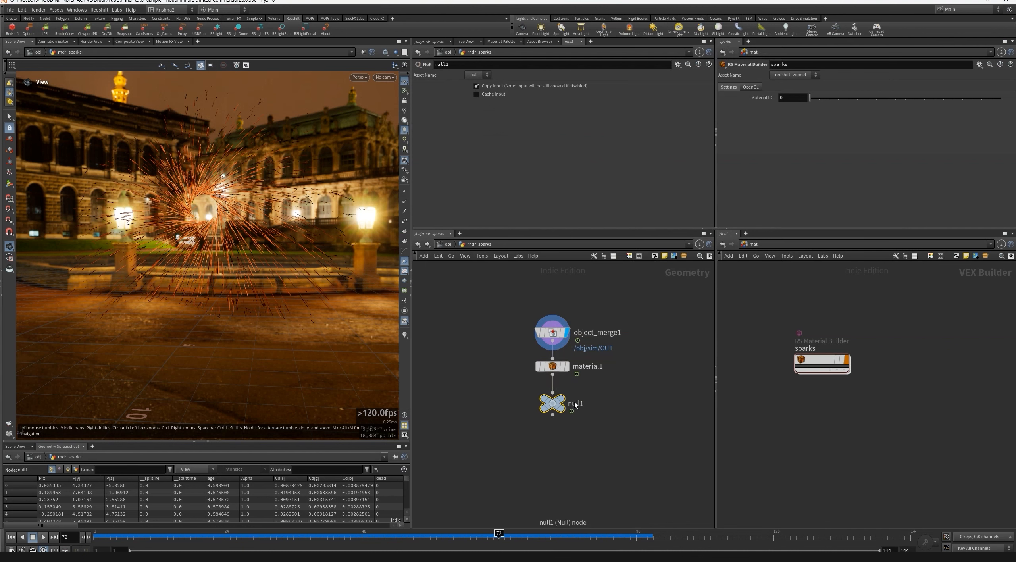
pyautogui.doubleClick(575, 403)
pyautogui.write('OUT')
pyautogui.press('Return')
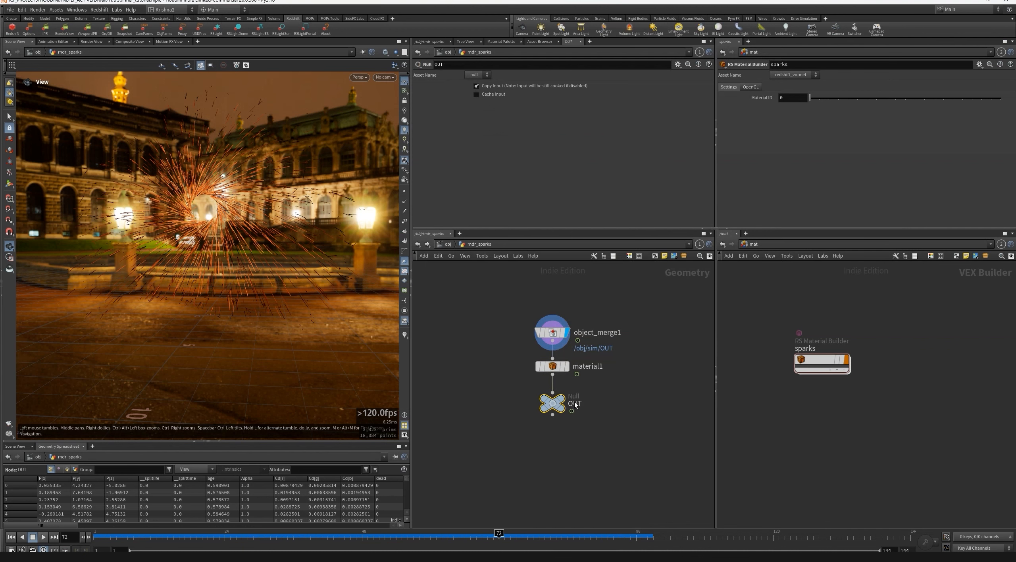
pyautogui.press('r')
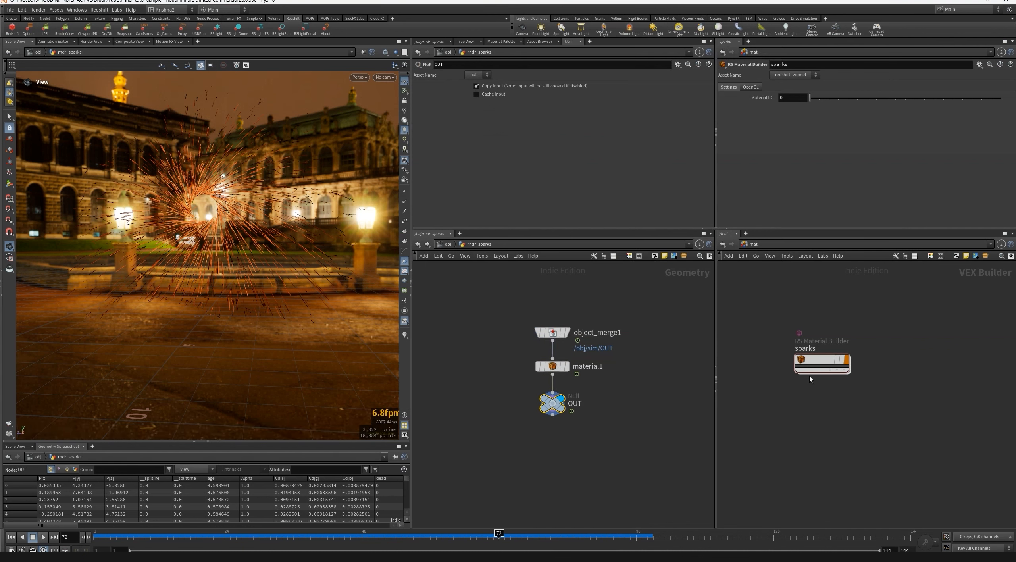
# Replace the standard material inside the sparks material builder with an RS Incandescent node.
pyautogui.doubleClick(819, 360)
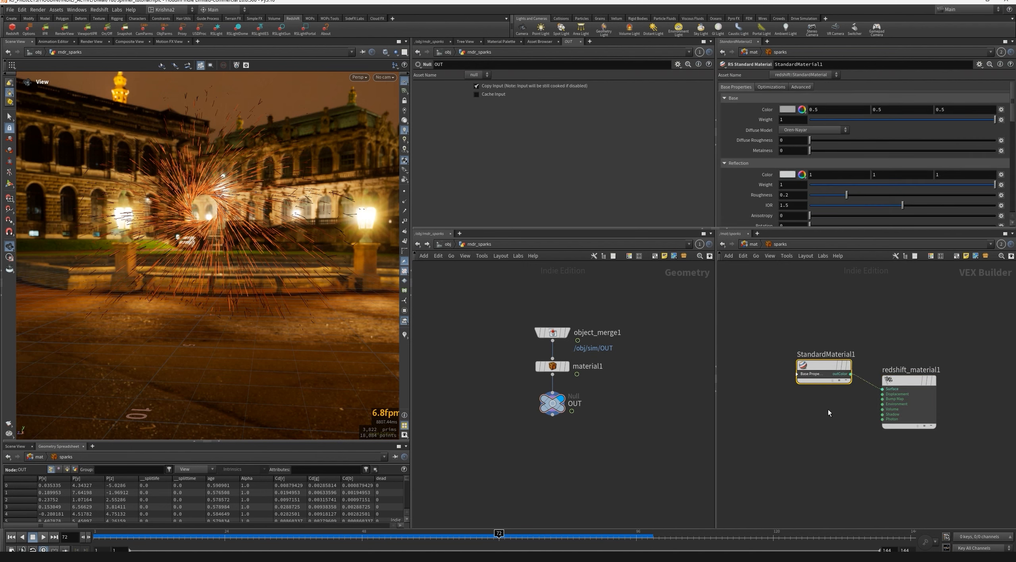
pyautogui.press('Delete')
pyautogui.press('Tab')
pyautogui.write('rs')
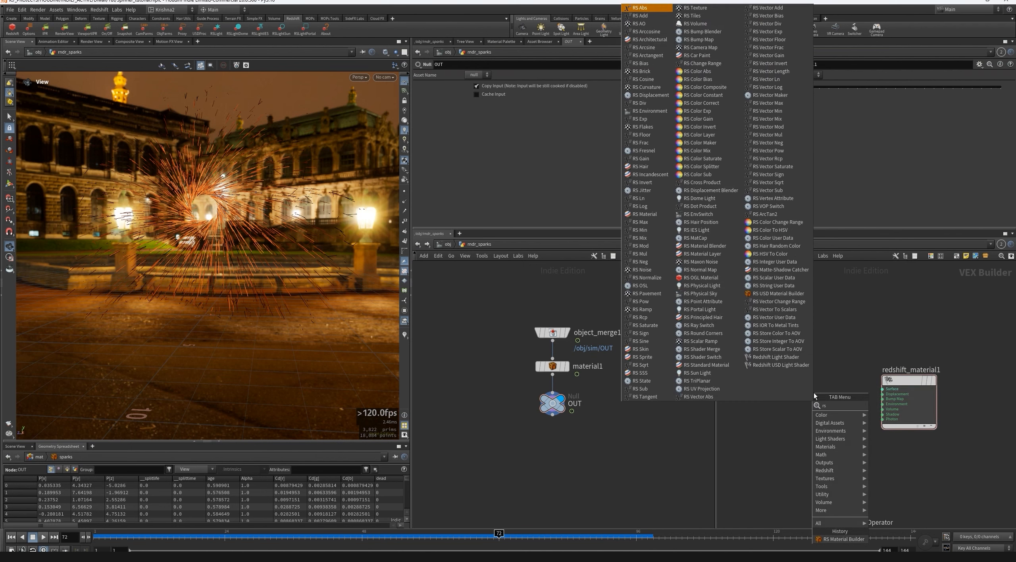
pyautogui.write(' inca')
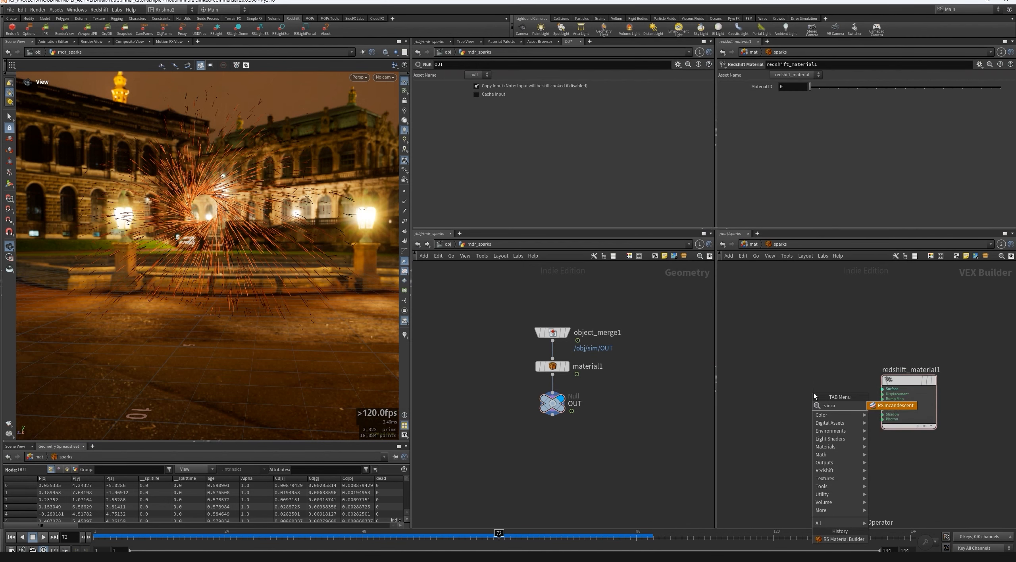
pyautogui.press('Return')
pyautogui.click(815, 379)
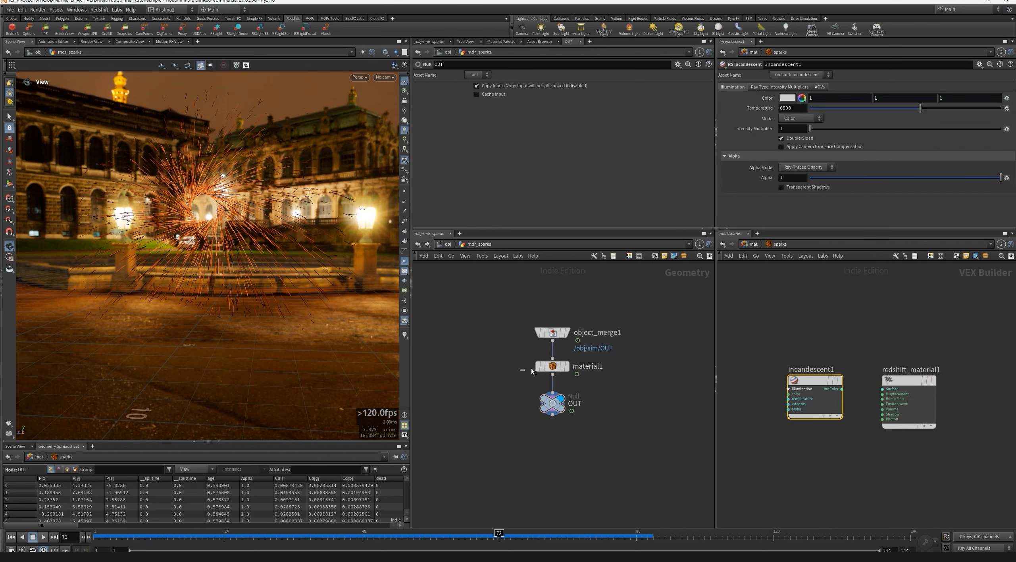
# Connect Incandescent1's outColor to redshift_material1's Surface input and set its intensity multiplier to 20.
pyautogui.click(552, 367)
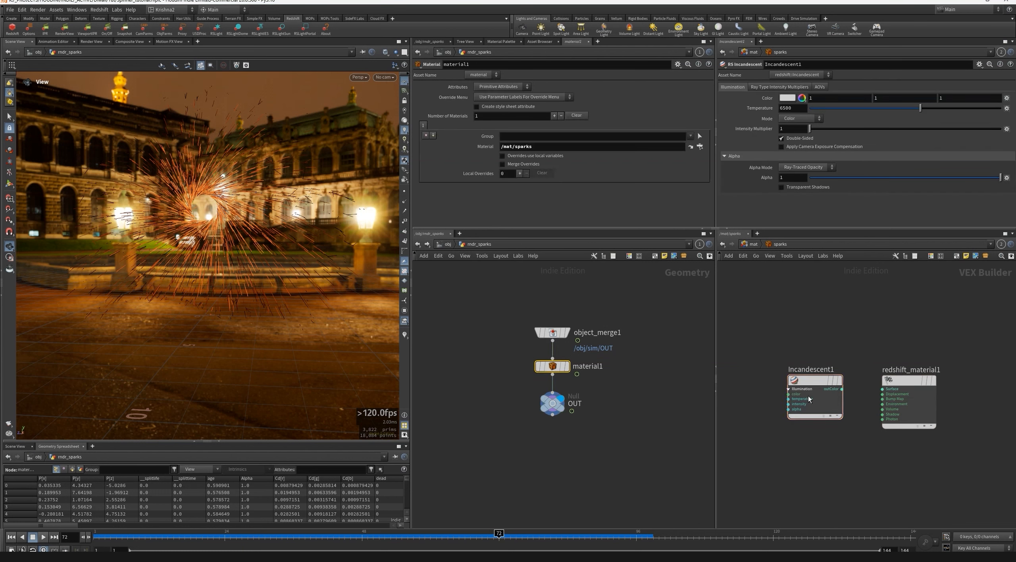
pyautogui.moveTo(842, 389); pyautogui.dragTo(882, 389)
pyautogui.moveTo(856, 356); pyautogui.dragTo(821, 407)
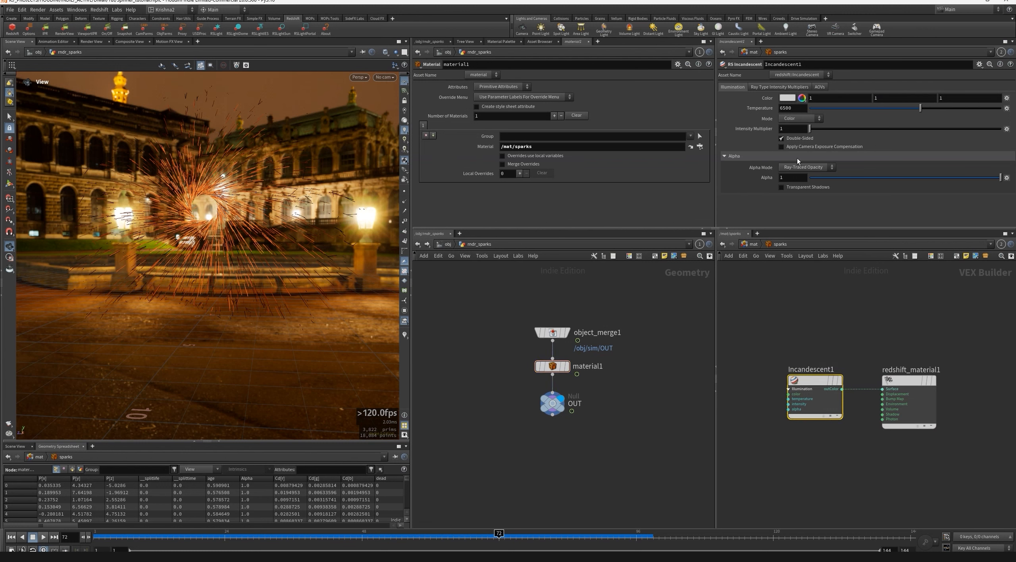
pyautogui.doubleClick(783, 129)
pyautogui.write('20')
pyautogui.press('Return')
# Add an RS Point Attribute node in the sparks material and connect its outColor to Incandescent1's color input.
pyautogui.click(552, 403)
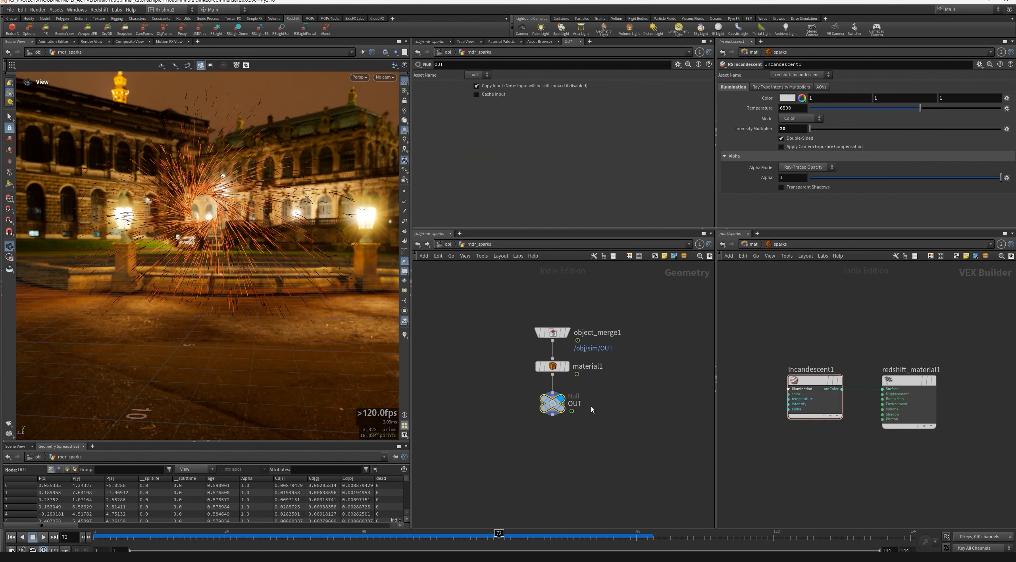
pyautogui.click(447, 244)
pyautogui.doubleClick(478, 397)
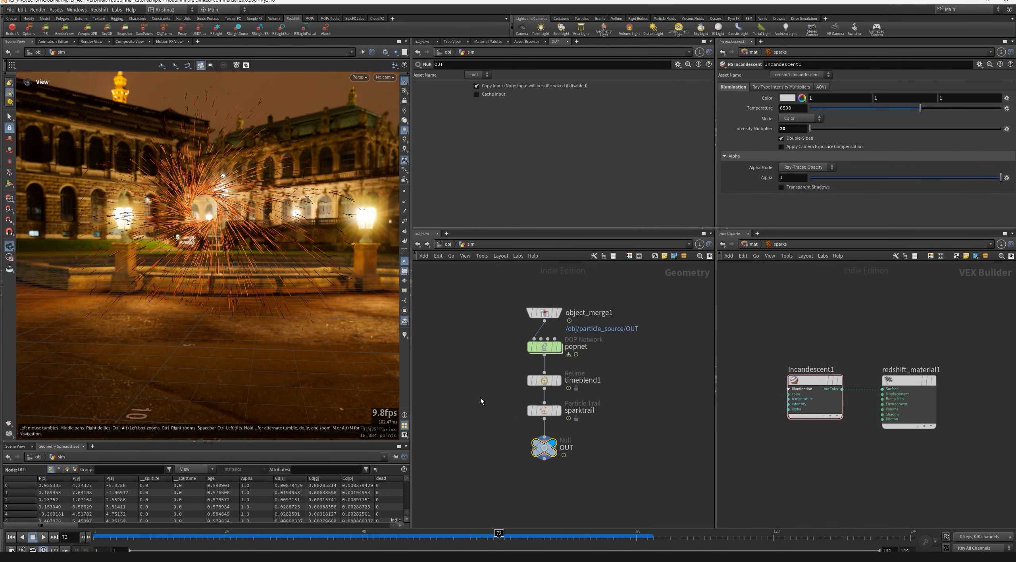
pyautogui.click(543, 410)
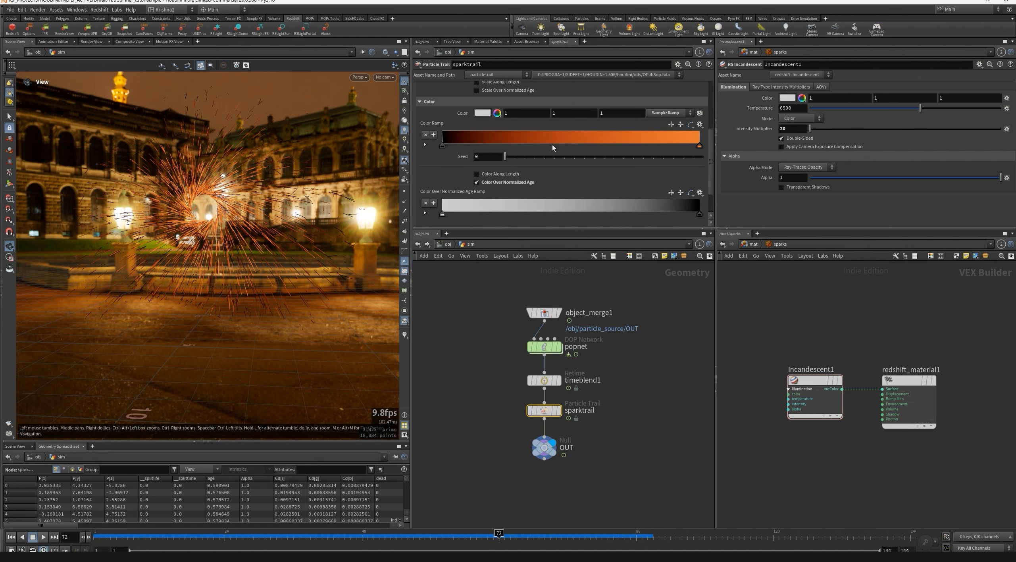
pyautogui.click(447, 244)
pyautogui.moveTo(775, 358); pyautogui.dragTo(805, 359, button='middle')
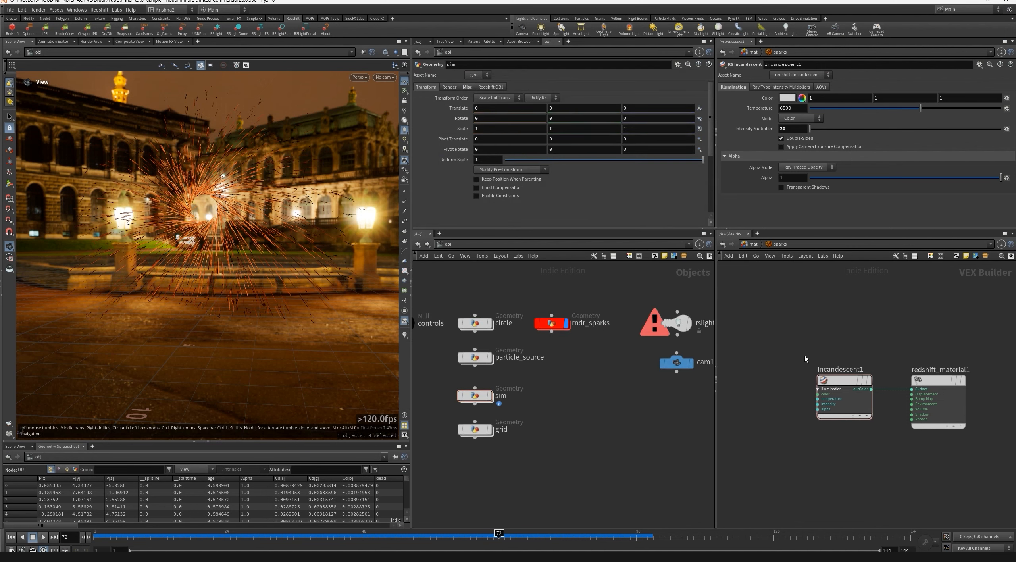
pyautogui.press('Tab')
pyautogui.write('rs poi')
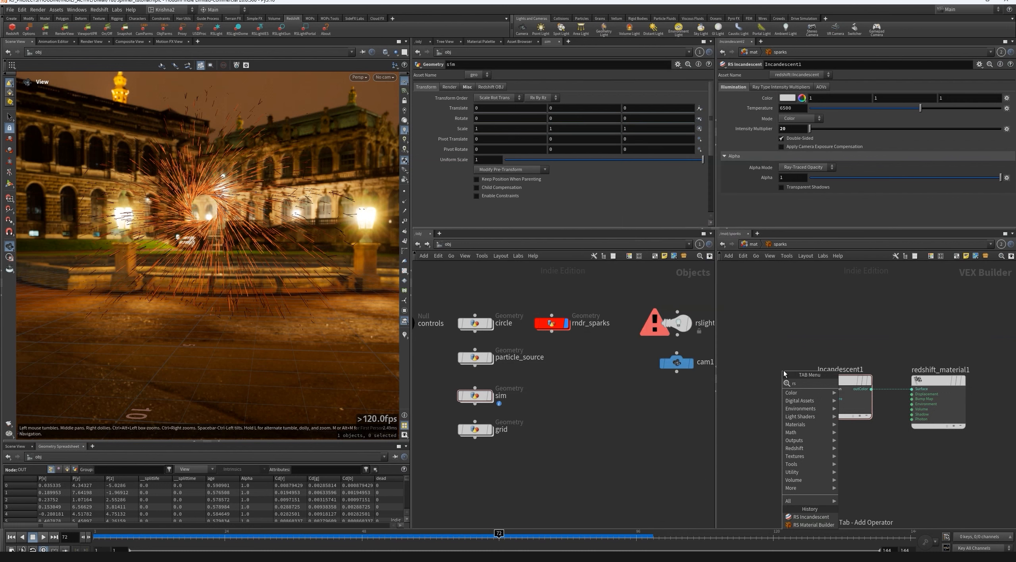
pyautogui.press('Return')
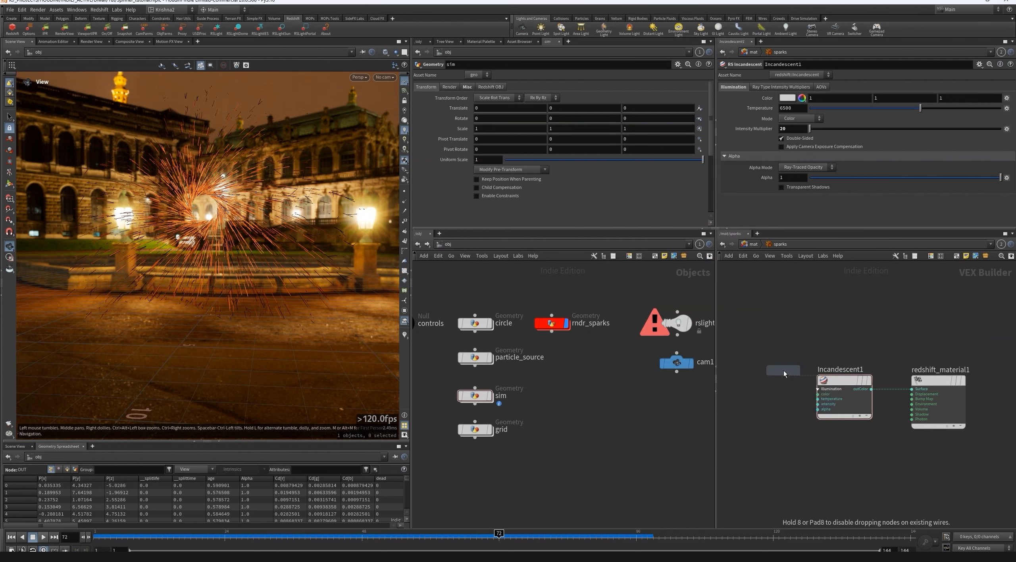
pyautogui.click(761, 382)
pyautogui.click(789, 389)
pyautogui.click(817, 394)
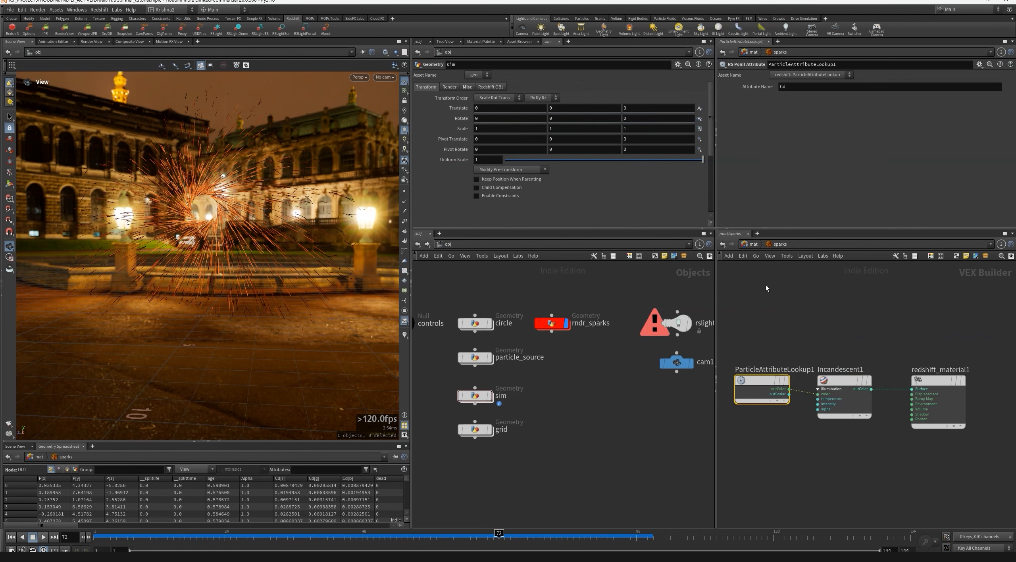
# Open the Redshift Render View for the scene and disable Background in rslightdome1's environment settings.
pyautogui.click(753, 246)
pyautogui.moveTo(607, 420); pyautogui.dragTo(553, 324)
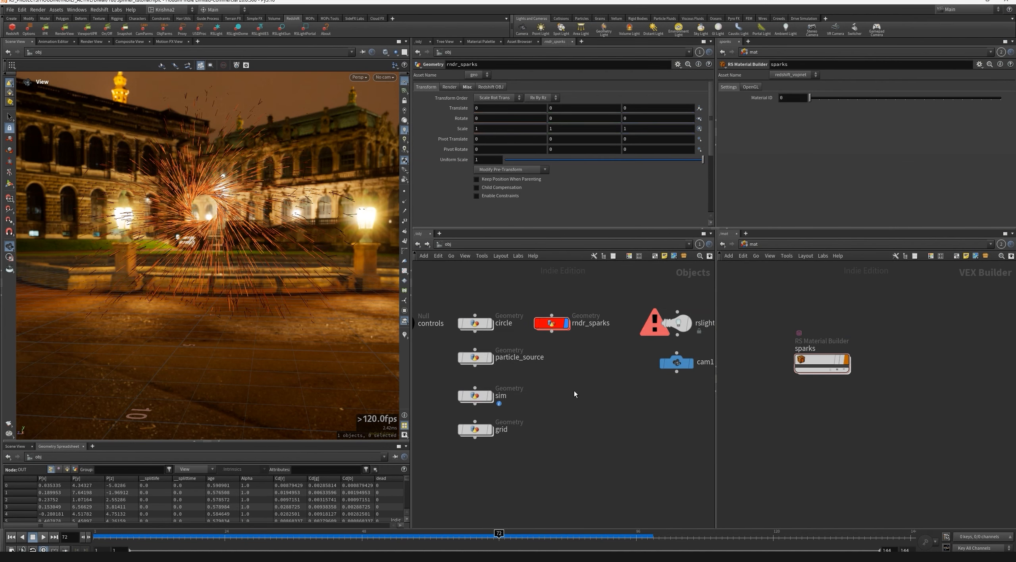
pyautogui.click(63, 30)
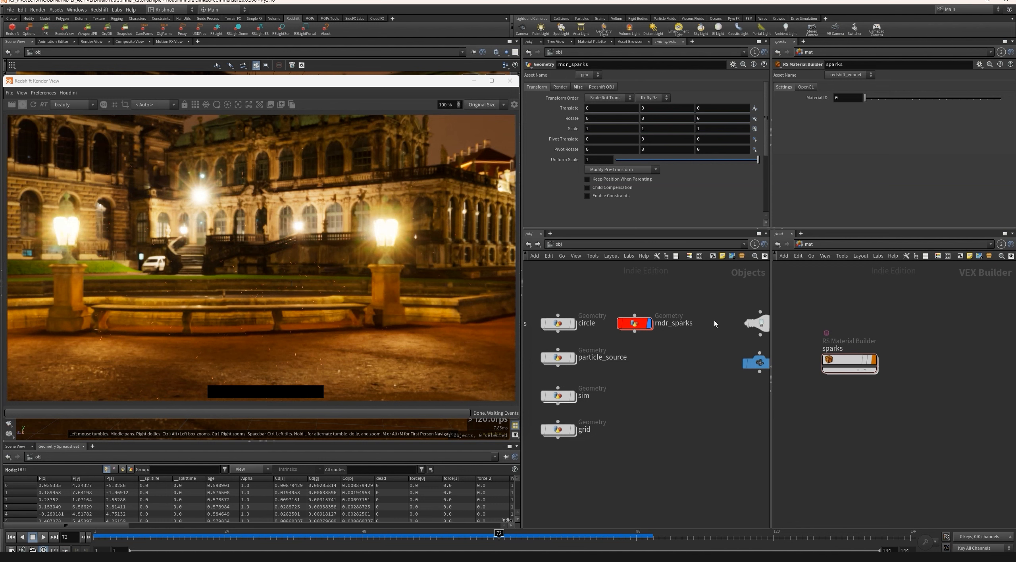
pyautogui.moveTo(765, 326); pyautogui.dragTo(765, 325)
pyautogui.scroll(-4, 569, 192)
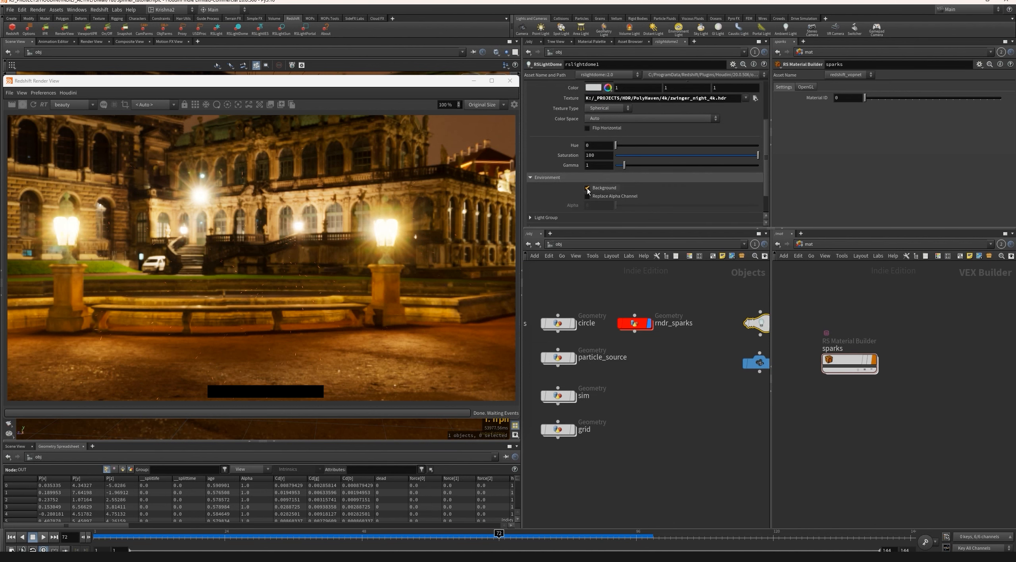
# Enable Render Object as Strands in the Redshift object settings of rndr_sparks.
pyautogui.click(635, 315)
pyautogui.click(601, 87)
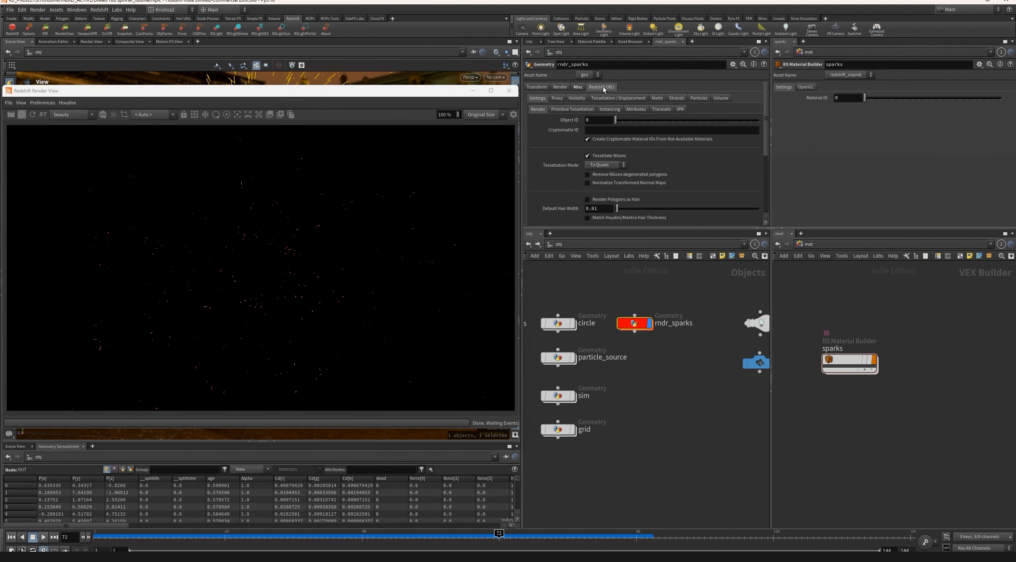
pyautogui.click(677, 98)
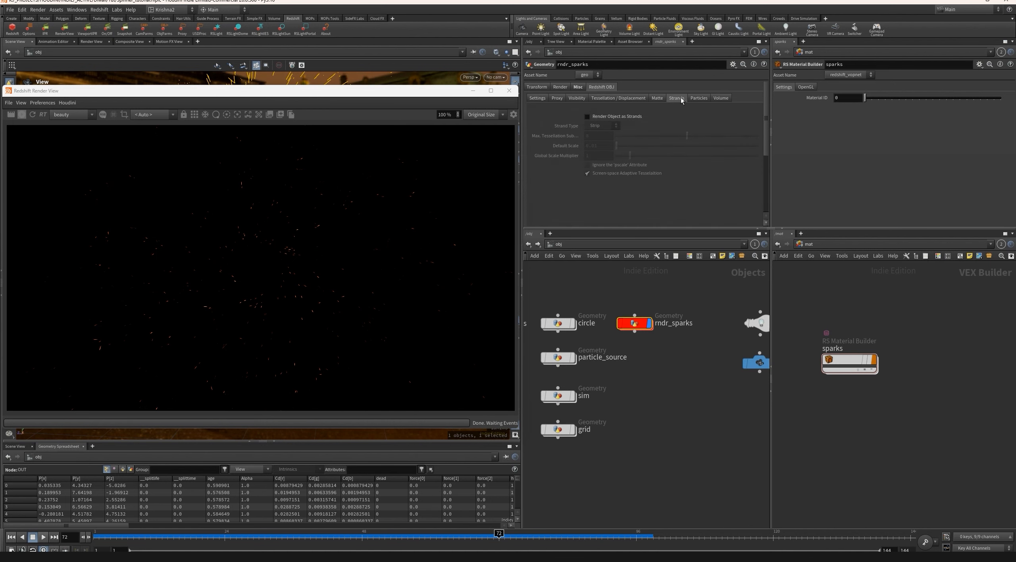
pyautogui.click(614, 117)
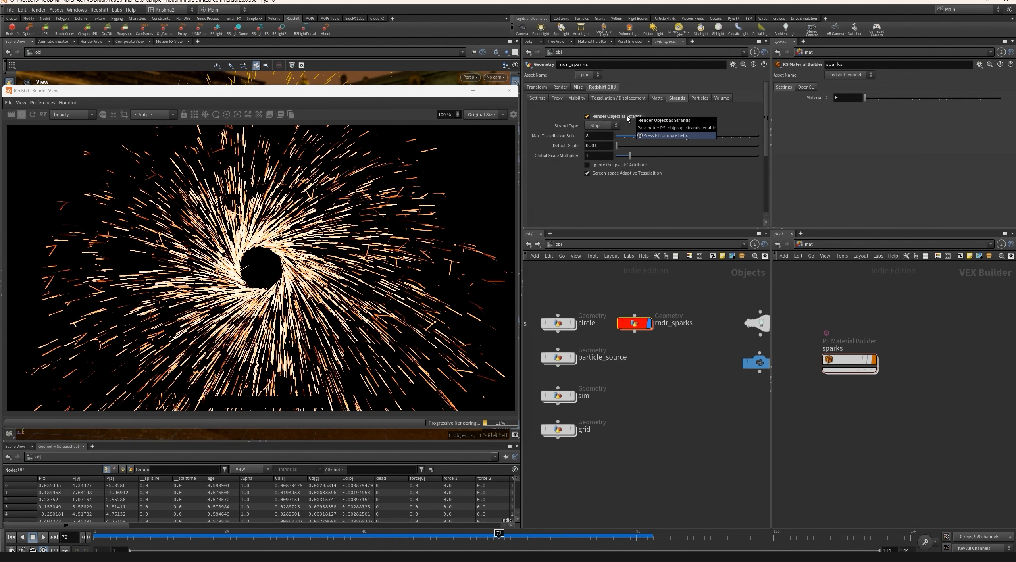
pyautogui.scroll(-1, 302, 242)
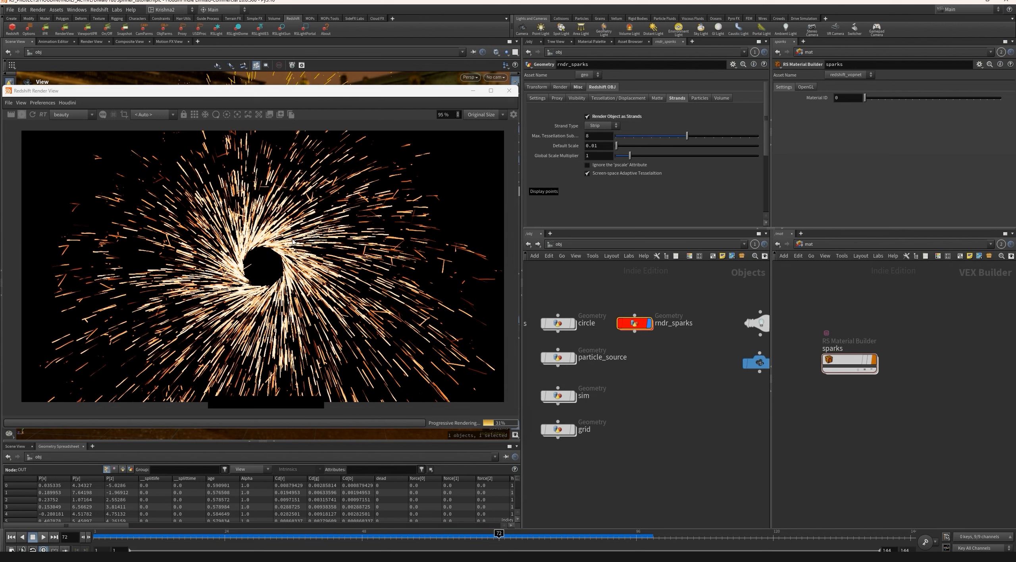
# Set the Redshift strand type of rndr_sparks to Cylinder with a default scale of 0.01, and close the render view.
pyautogui.scroll(2, 291, 242)
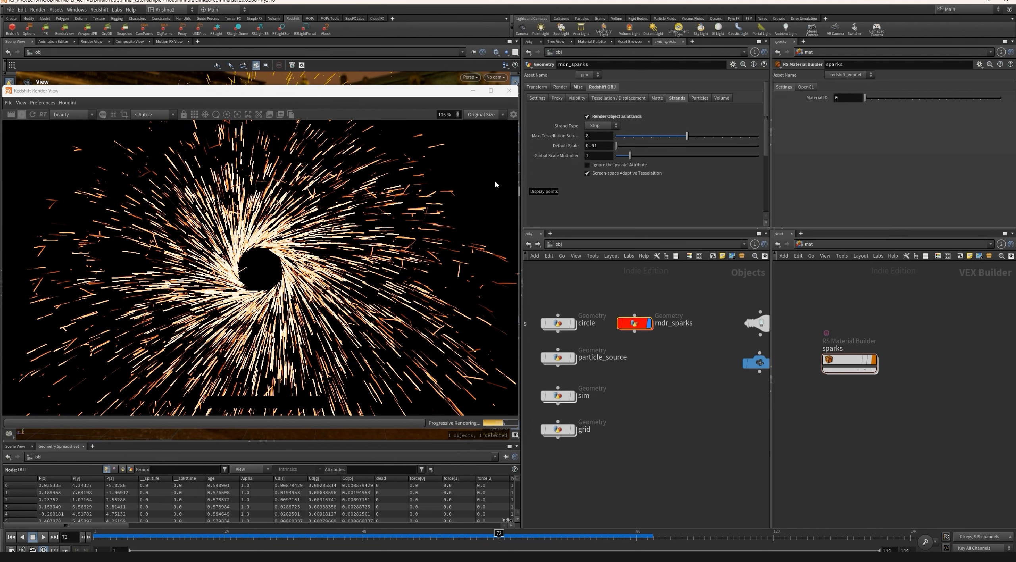
pyautogui.click(601, 126)
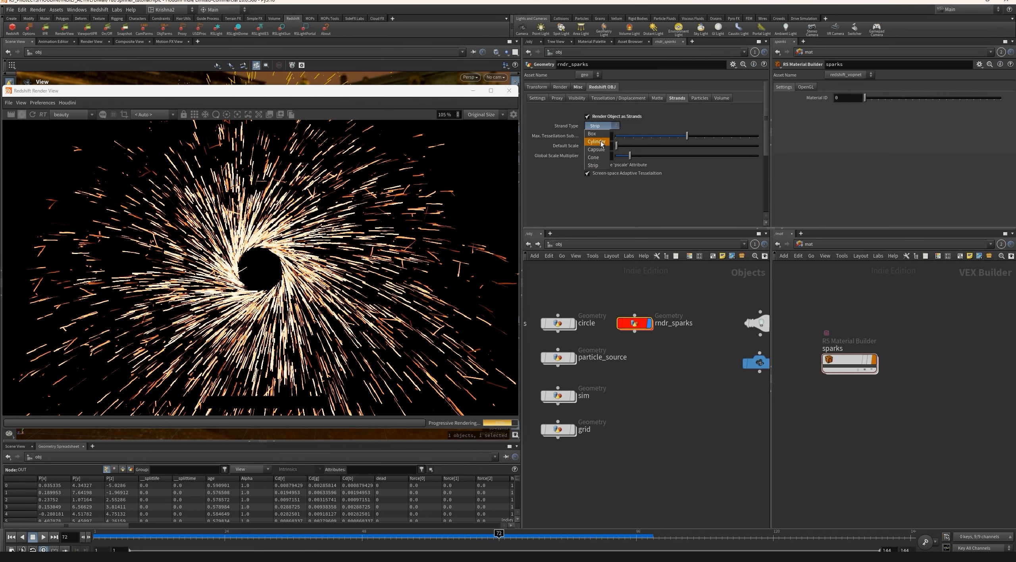
pyautogui.click(601, 142)
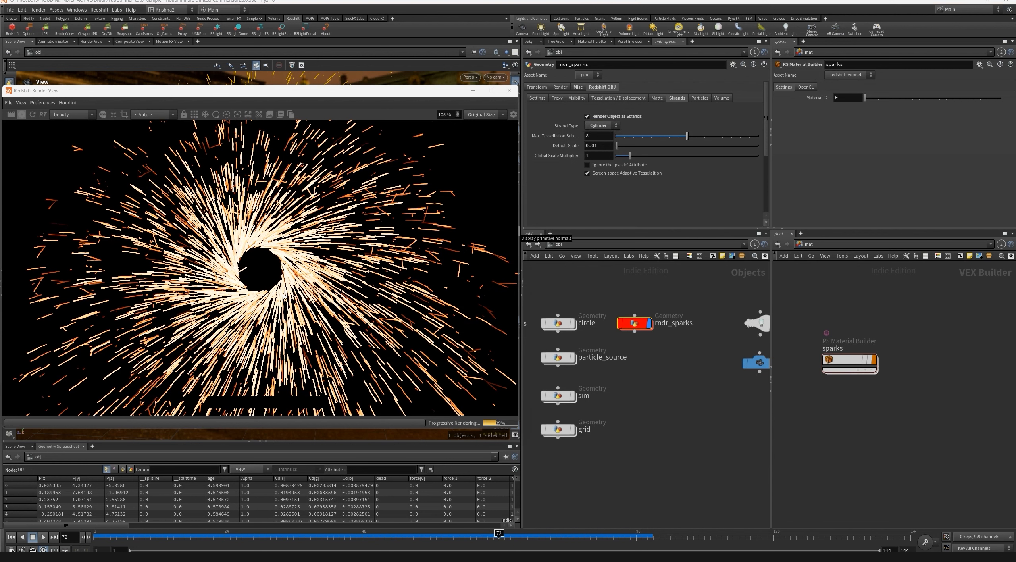
pyautogui.click(597, 145)
pyautogui.press('BackSpace')
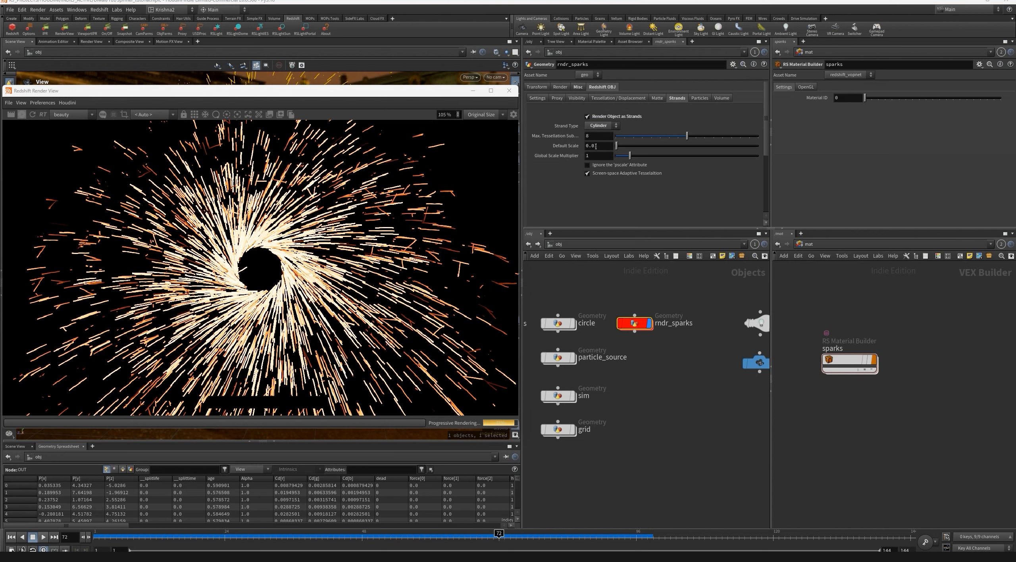
pyautogui.write('1')
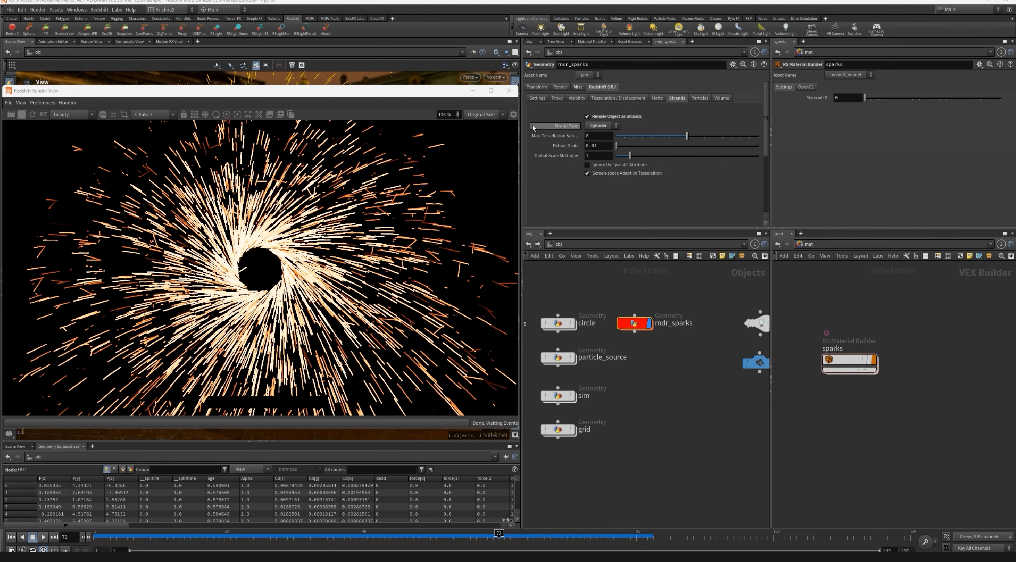
pyautogui.click(507, 93)
# Inside rndr_sparks, insert a Point Wrangle between object_merge1 and material1.
pyautogui.moveTo(620, 377); pyautogui.dragTo(654, 371, button='middle')
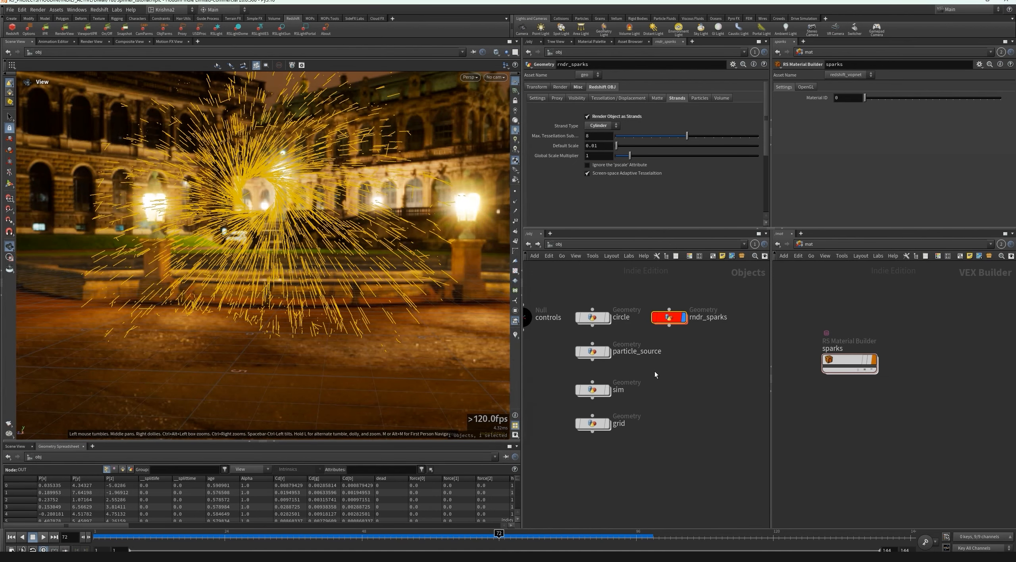
pyautogui.doubleClick(673, 322)
pyautogui.click(638, 352)
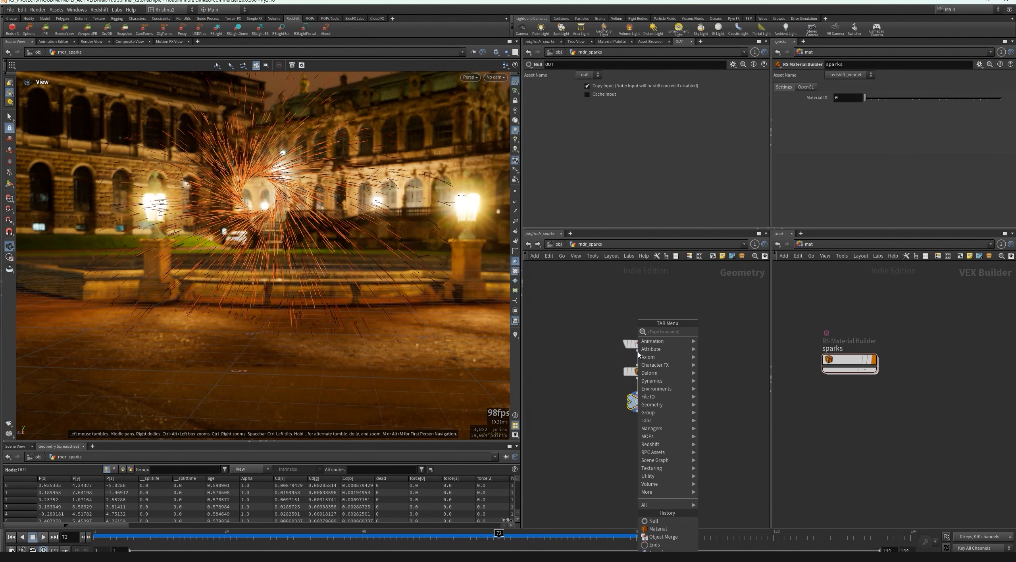
pyautogui.write('filec')
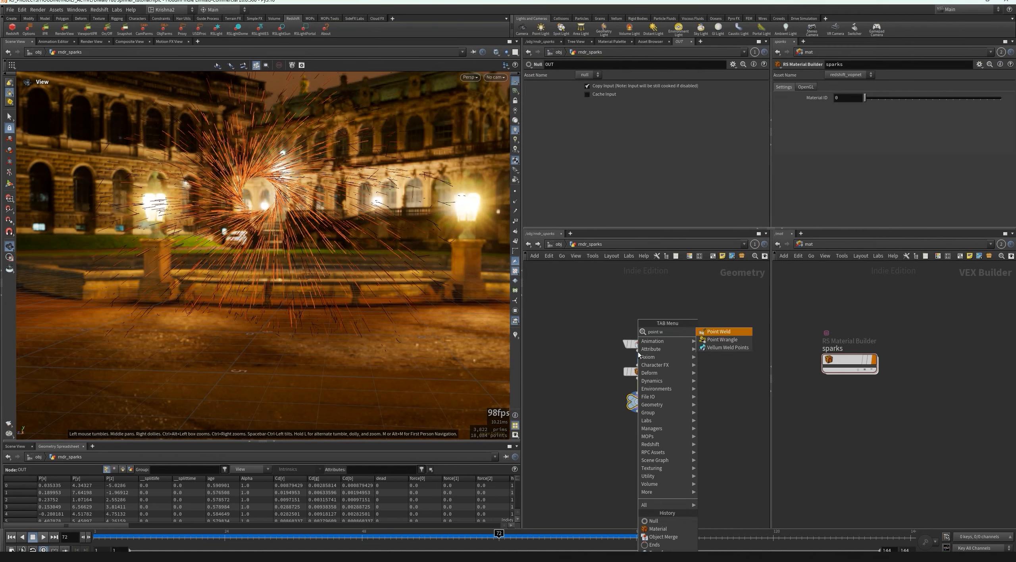
pyautogui.press('Return')
pyautogui.click(638, 351)
pyautogui.click(637, 175)
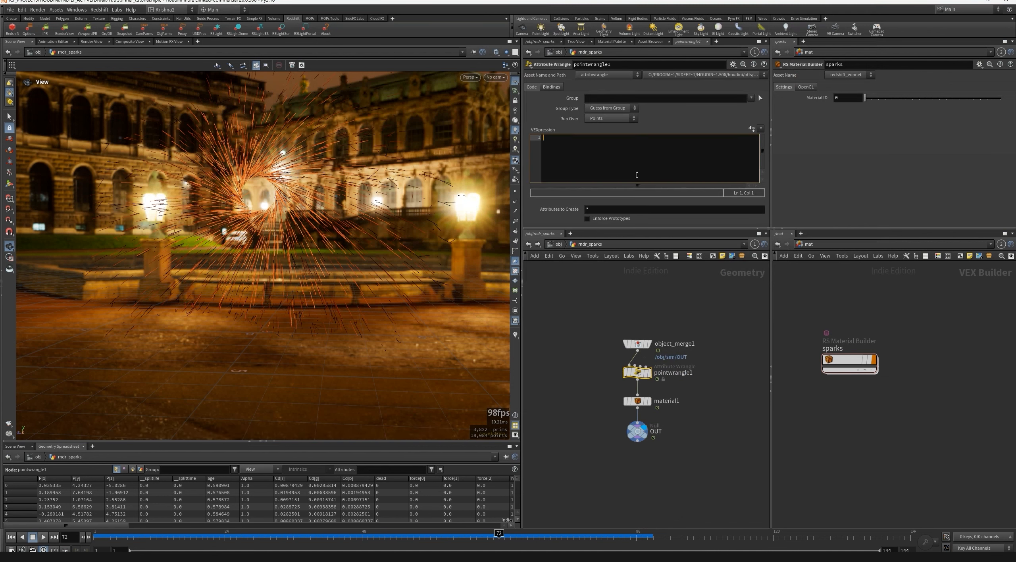
pyautogui.write('@pscale = @age;')
pyautogui.press('Return')
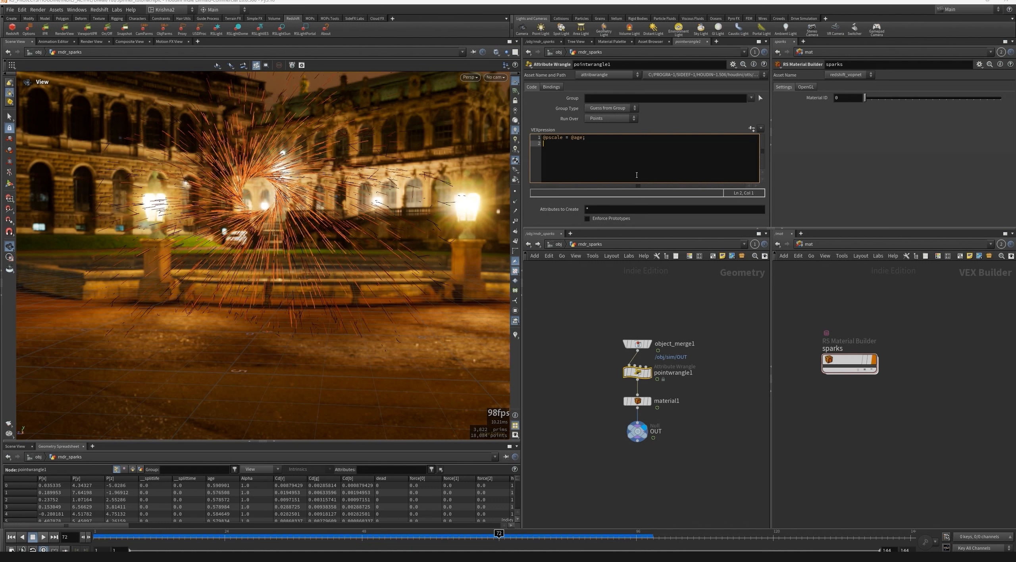
pyautogui.write('@psclae')
pyautogui.write('e = ')
pyautogui.write('fit(')
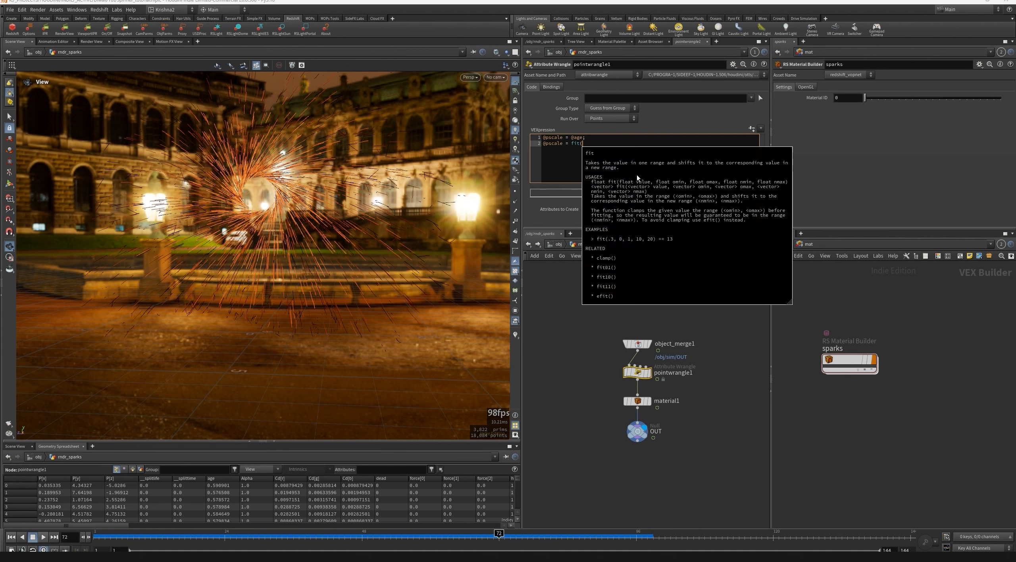
pyautogui.write('@pscale')
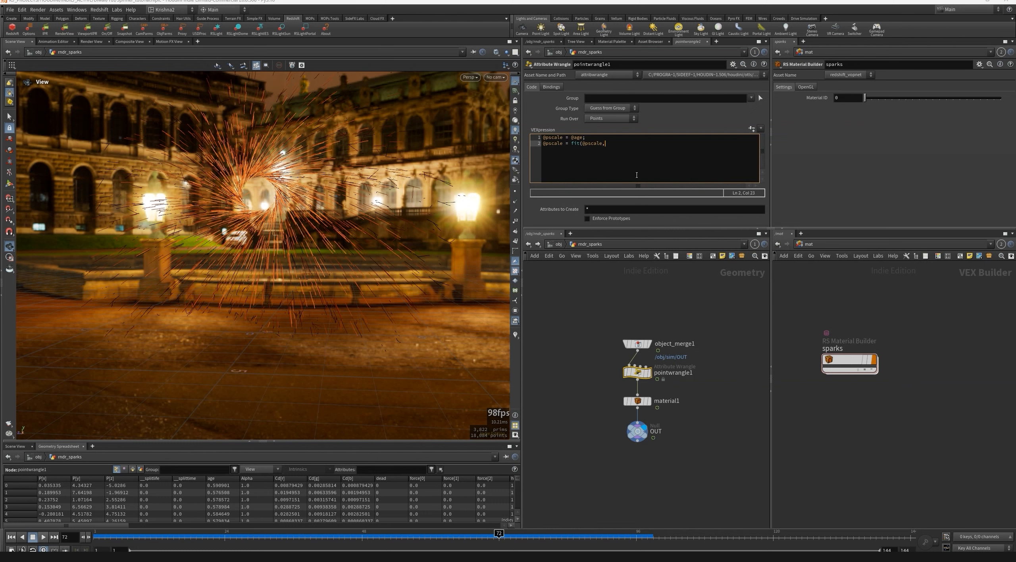
pyautogui.write(',0.25,0.75,0.008,0.001);')
pyautogui.click(645, 144)
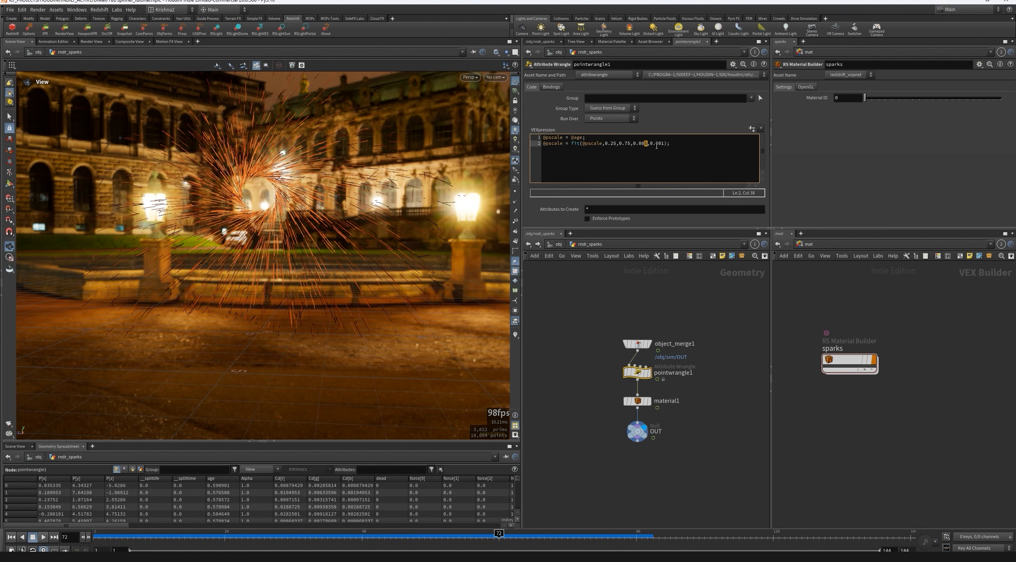
pyautogui.click(662, 144)
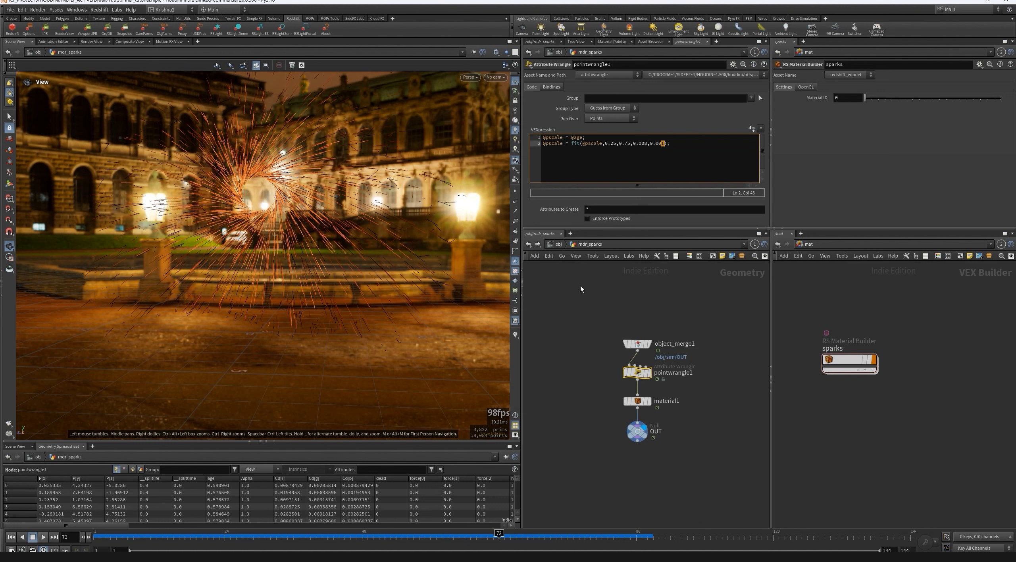
pyautogui.click(604, 312)
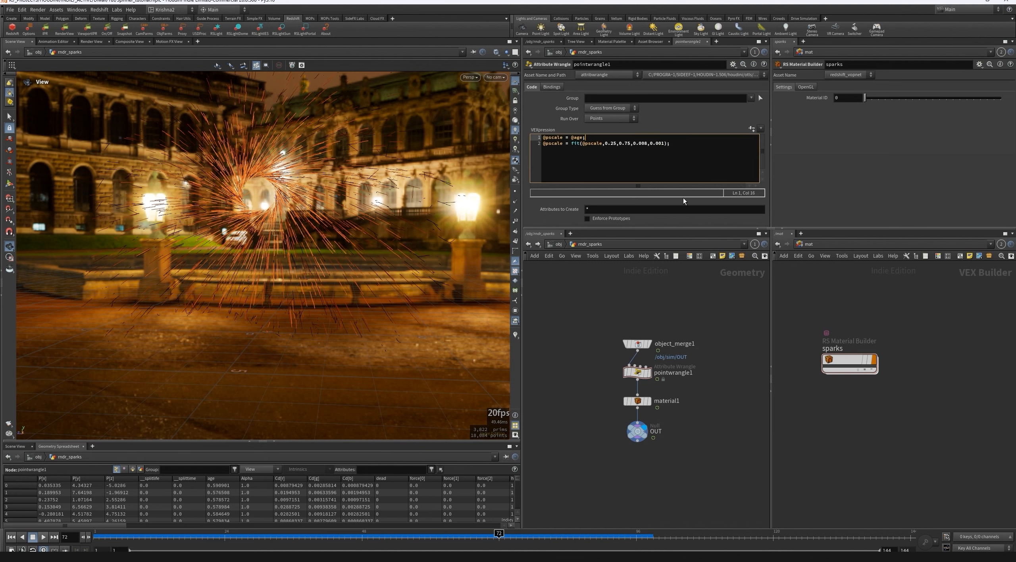
# Display pointwrangle1, reopen the Redshift Render View and store a snapshot of the render, keeping the node network uncovered.
pyautogui.click(637, 372)
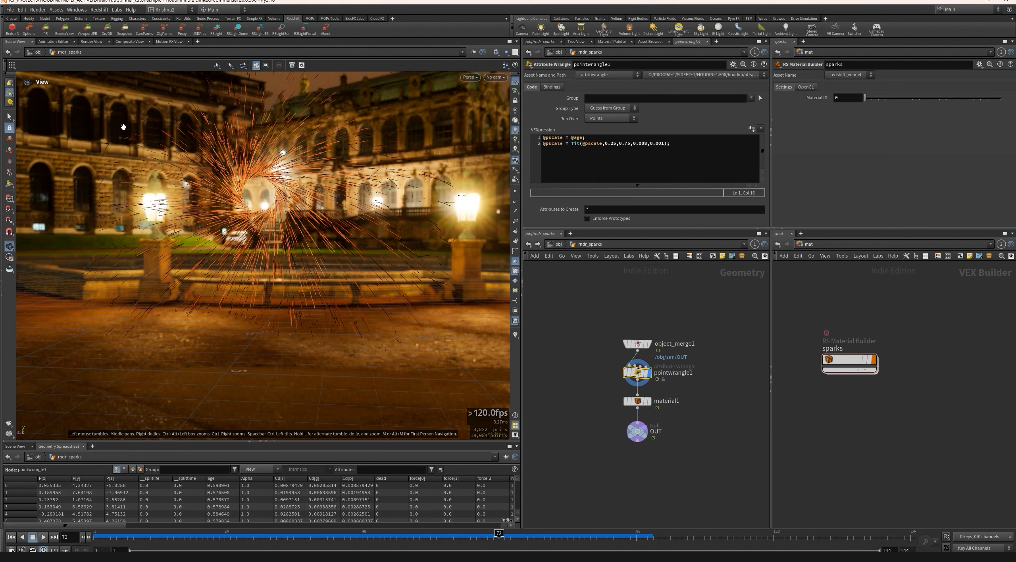
pyautogui.click(45, 30)
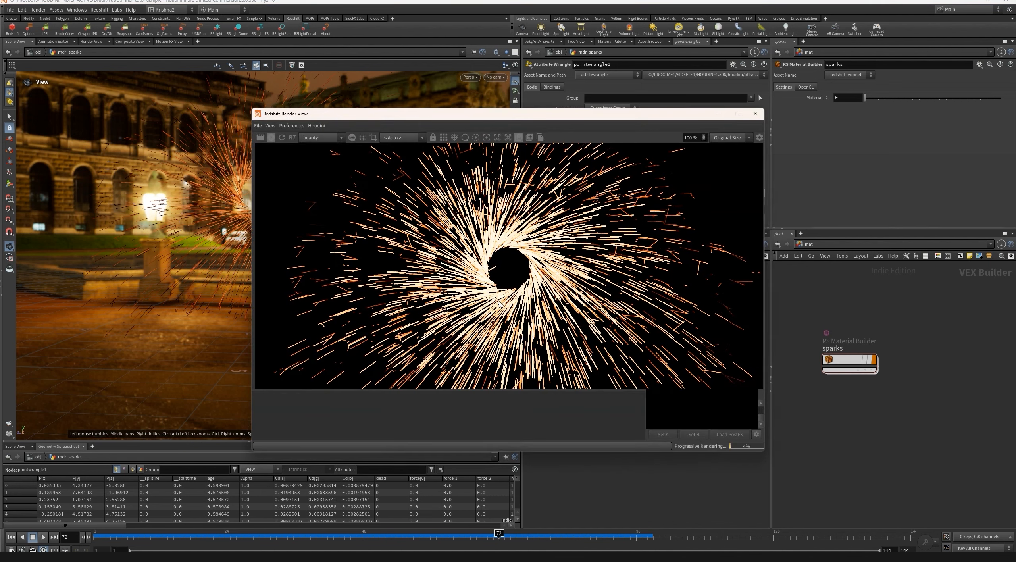
pyautogui.click(530, 138)
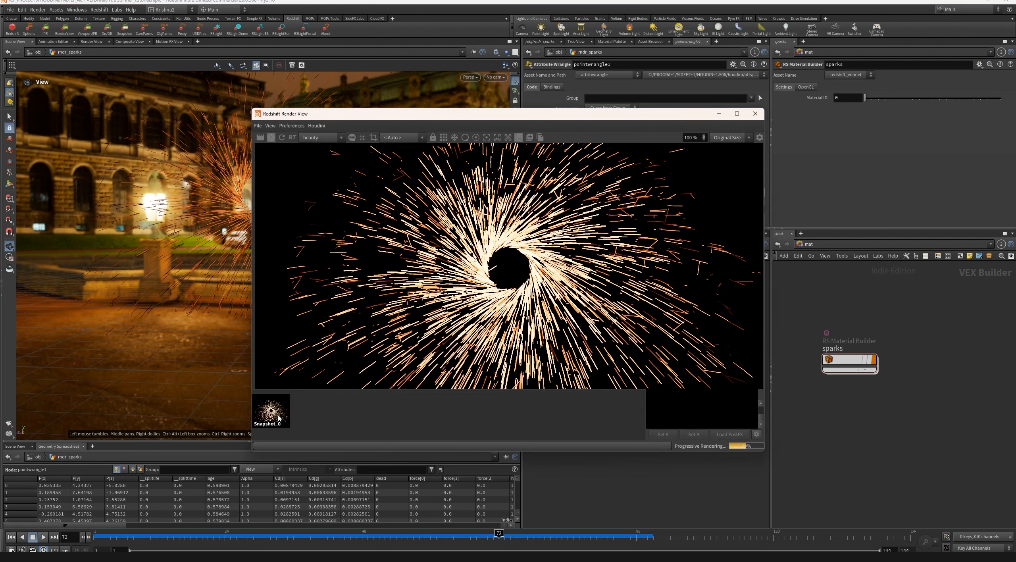
pyautogui.moveTo(510, 122); pyautogui.dragTo(263, 92)
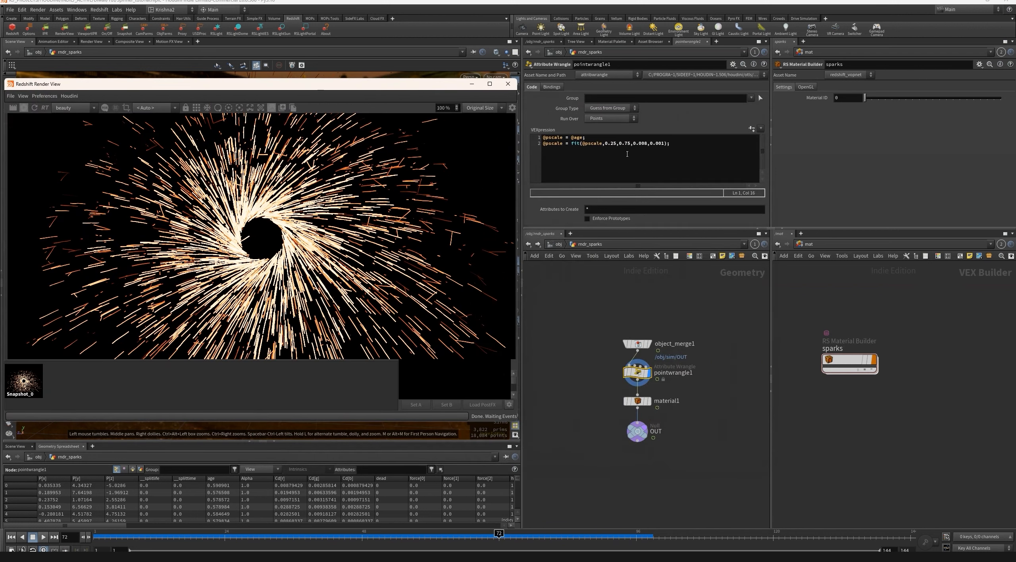
# Try reversing the fit function's output range in pointwrangle1 to 0.001 and 0.008.
pyautogui.click(646, 143)
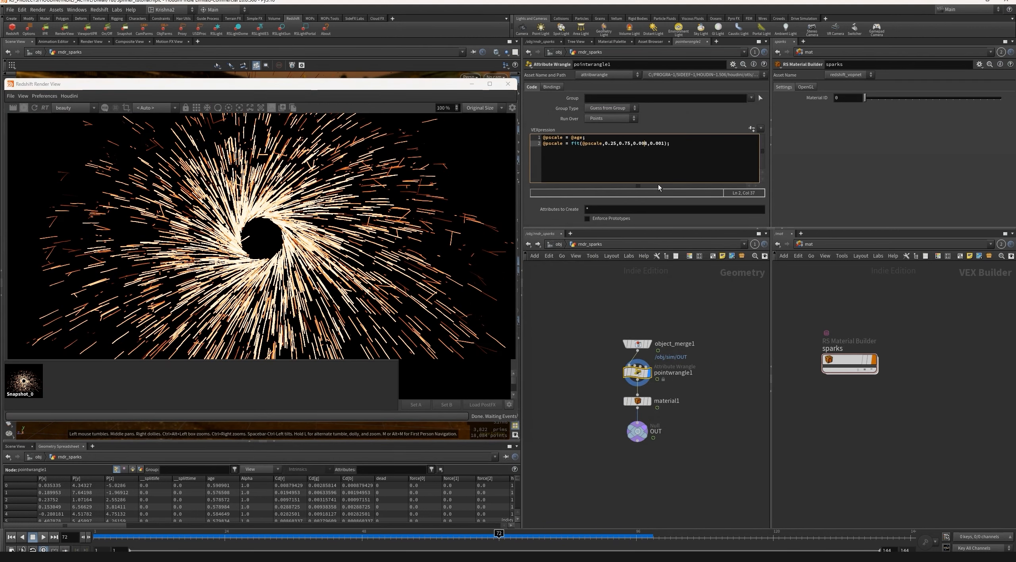
pyautogui.press('BackSpace')
pyautogui.write('1')
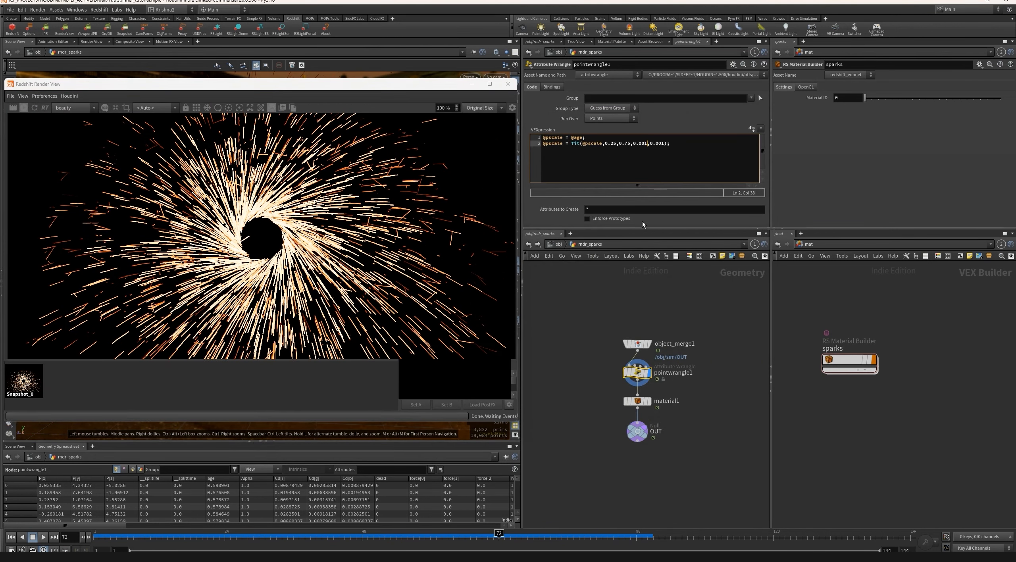
pyautogui.click(587, 265)
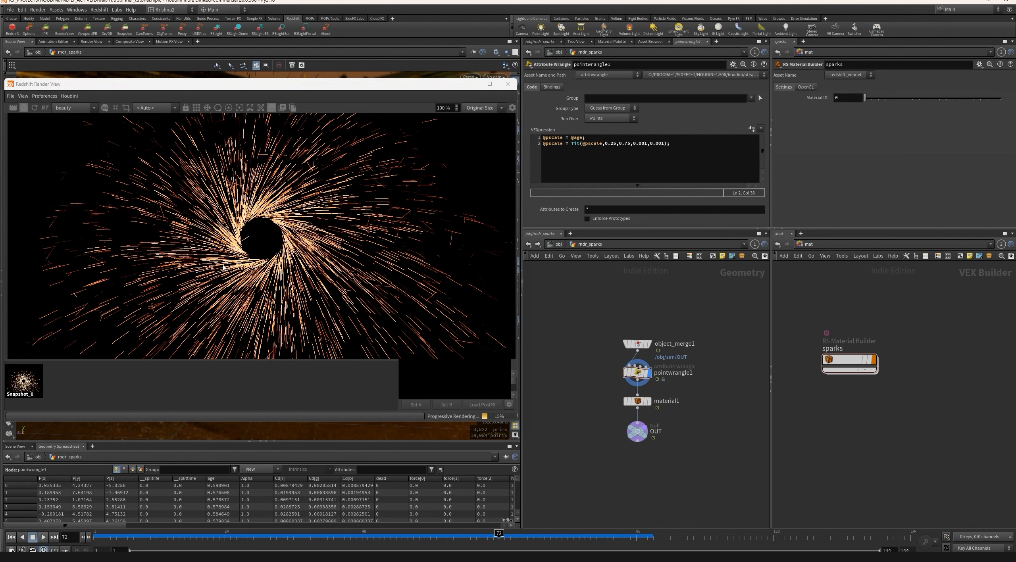
pyautogui.click(663, 144)
pyautogui.press('BackSpace')
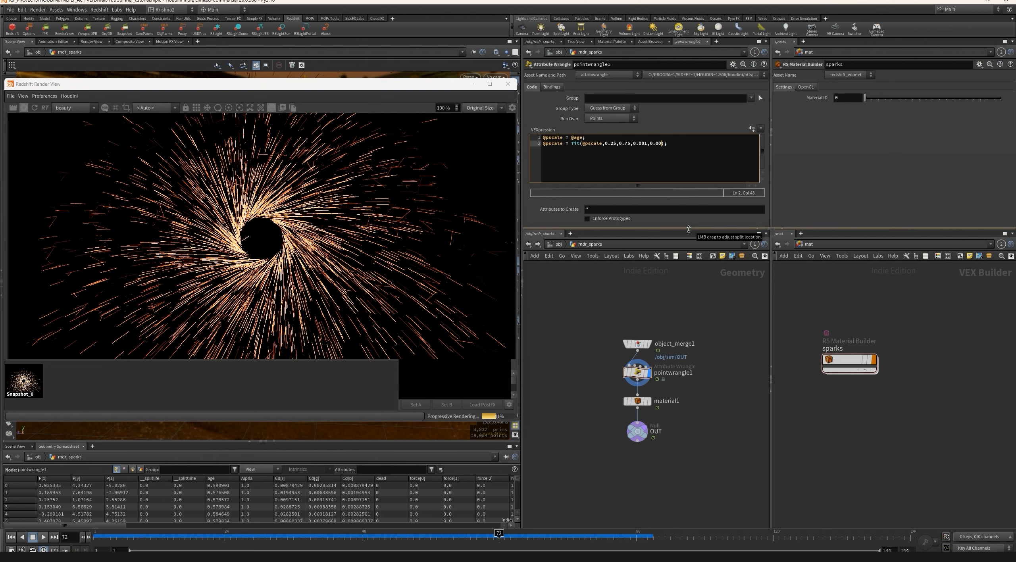
pyautogui.write('8')
pyautogui.click(587, 324)
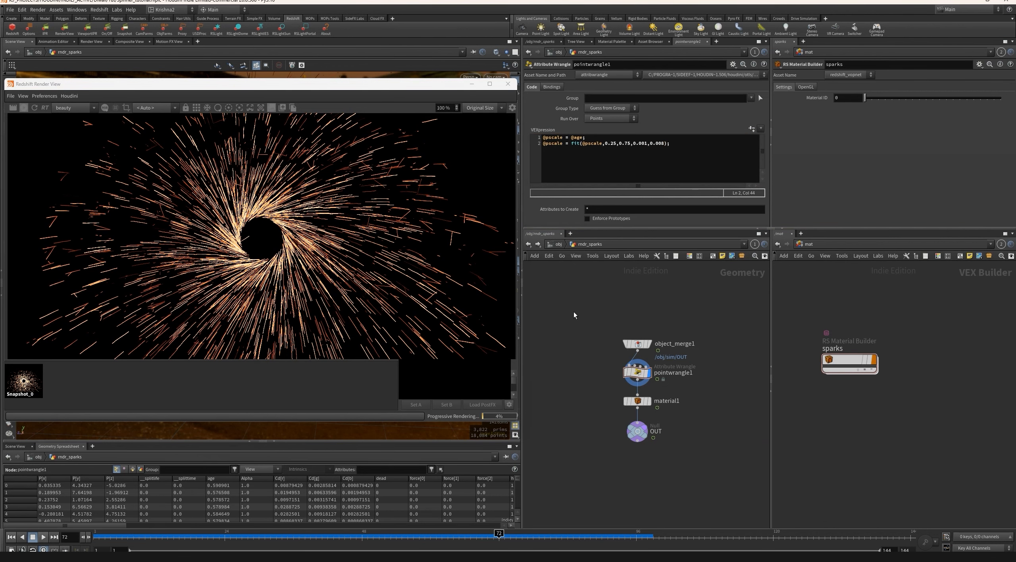
# Try a second output value of 0.08 in the pscale fit function.
pyautogui.click(660, 146)
pyautogui.press('BackSpace')
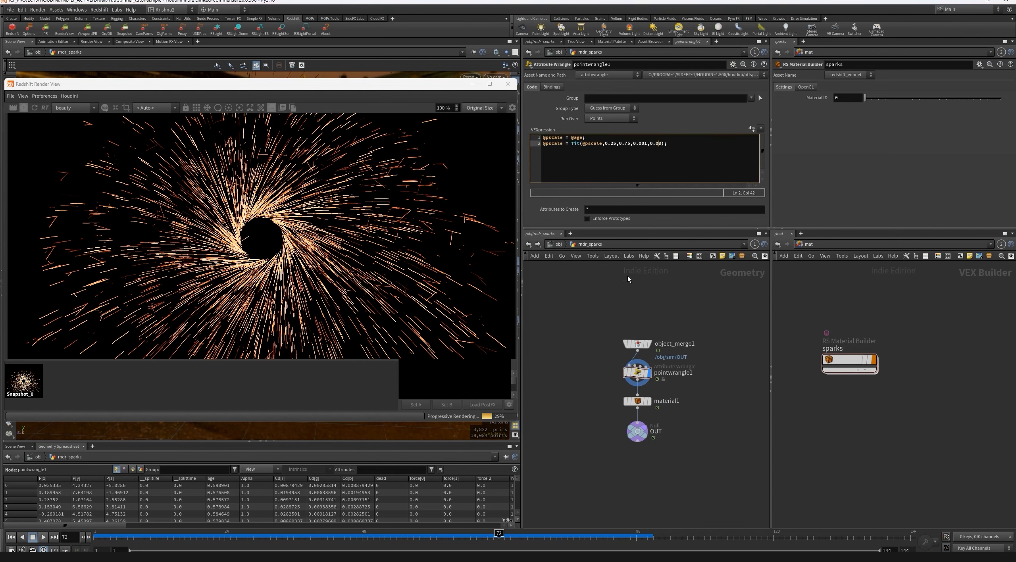
pyautogui.click(623, 280)
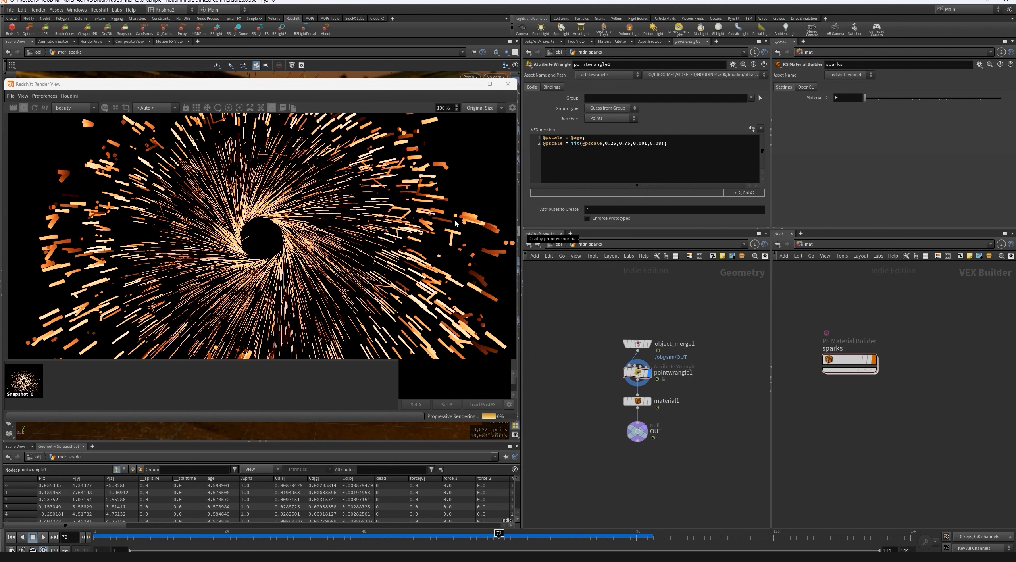
# Restore the pscale fit function's output range to 0.008 and 0.001.
pyautogui.click(660, 144)
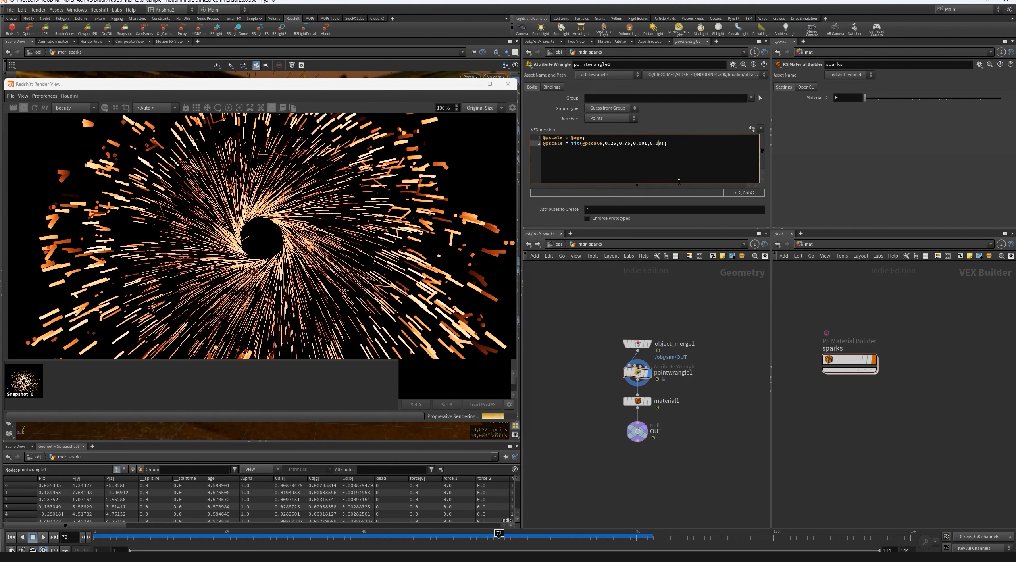
pyautogui.write('01')
pyautogui.press('BackSpace')
pyautogui.write('8')
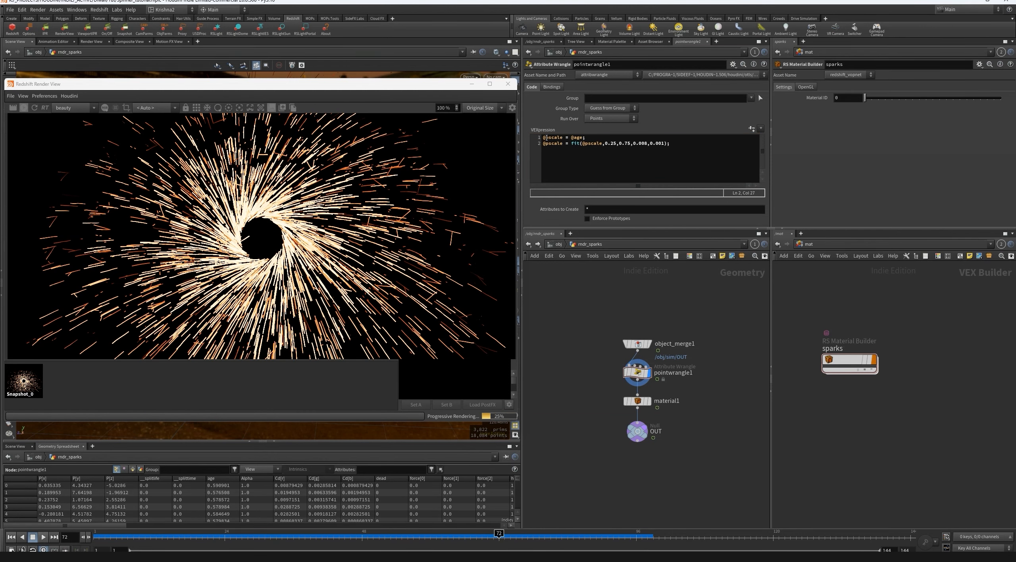
pyautogui.click(546, 137)
pyautogui.doubleClick(580, 137)
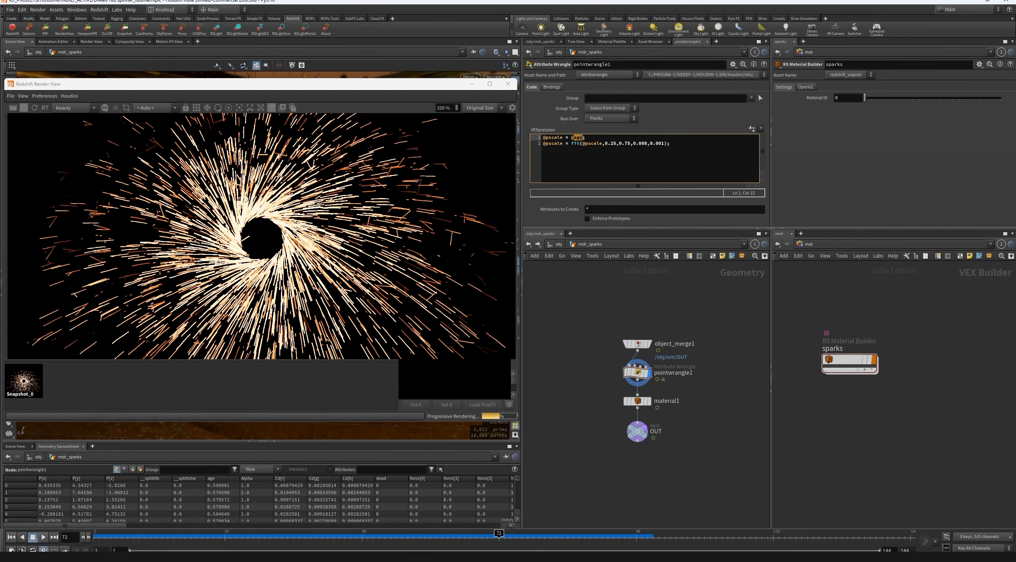
pyautogui.click(551, 143)
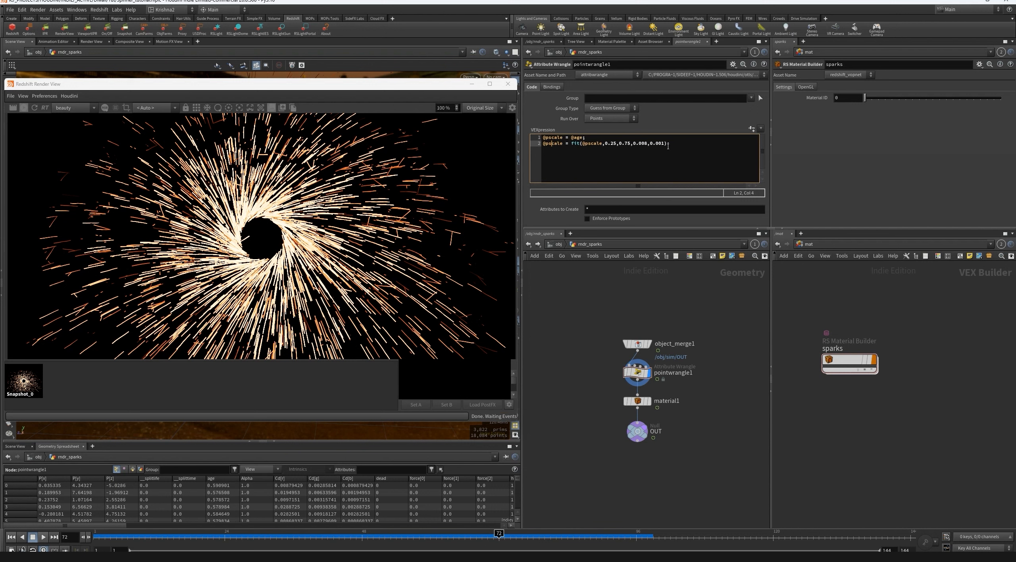
pyautogui.moveTo(589, 138); pyautogui.dragTo(543, 136)
pyautogui.write('age')
pyautogui.click(544, 137)
pyautogui.press('BackSpace')
pyautogui.press('Delete')
# Set the first output value of the age-based fit function to 0.004.
pyautogui.click(639, 137)
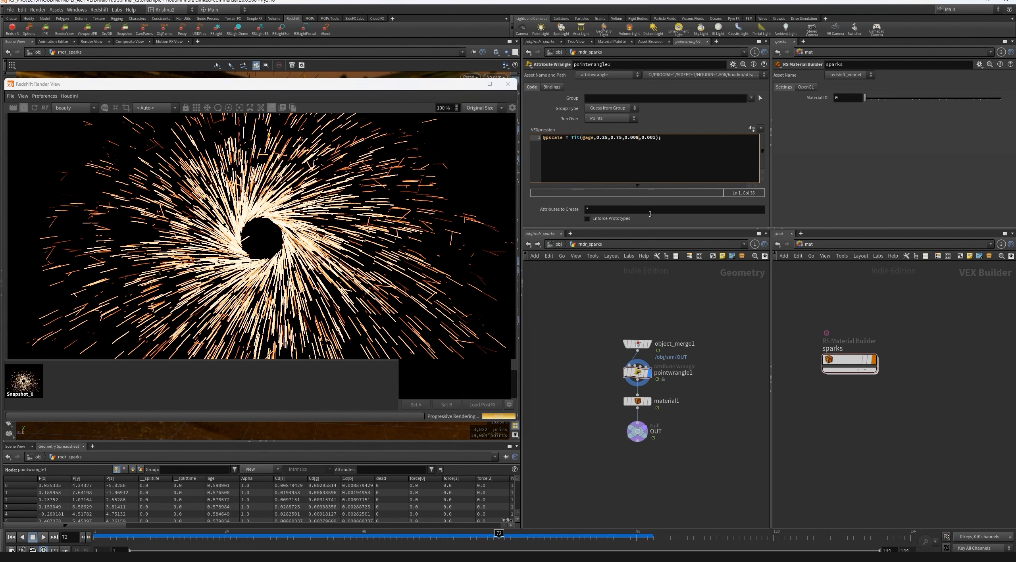
pyautogui.press('BackSpace')
pyautogui.write('4')
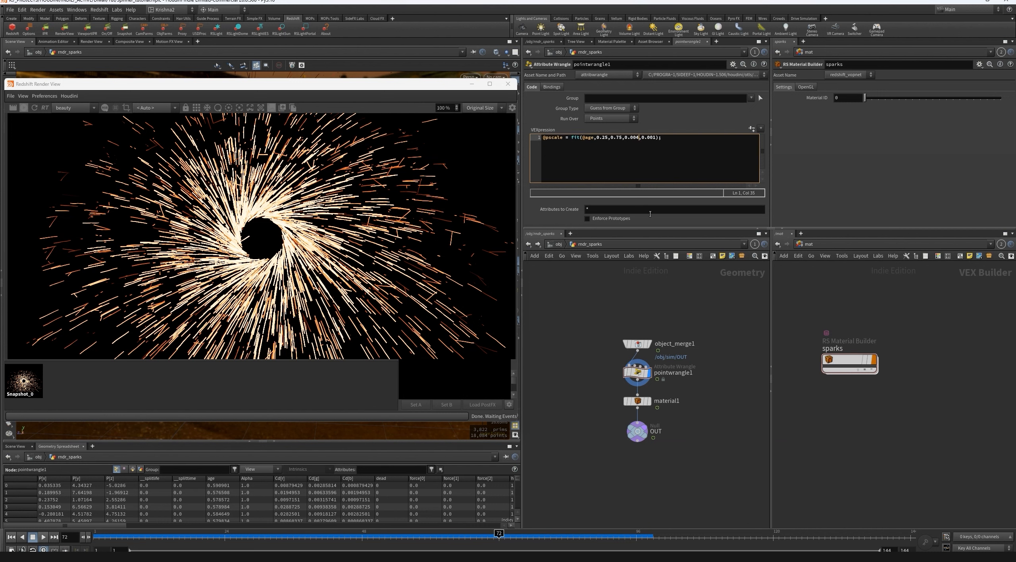
pyautogui.click(590, 315)
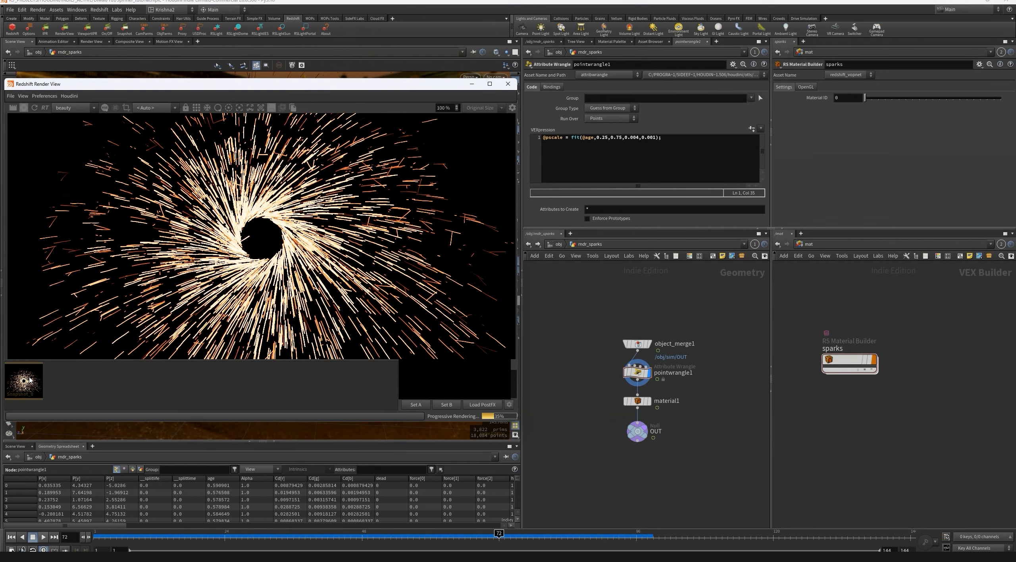
# Compare the updated render with Snapshot_0 and go back up to the object level.
pyautogui.click(30, 379)
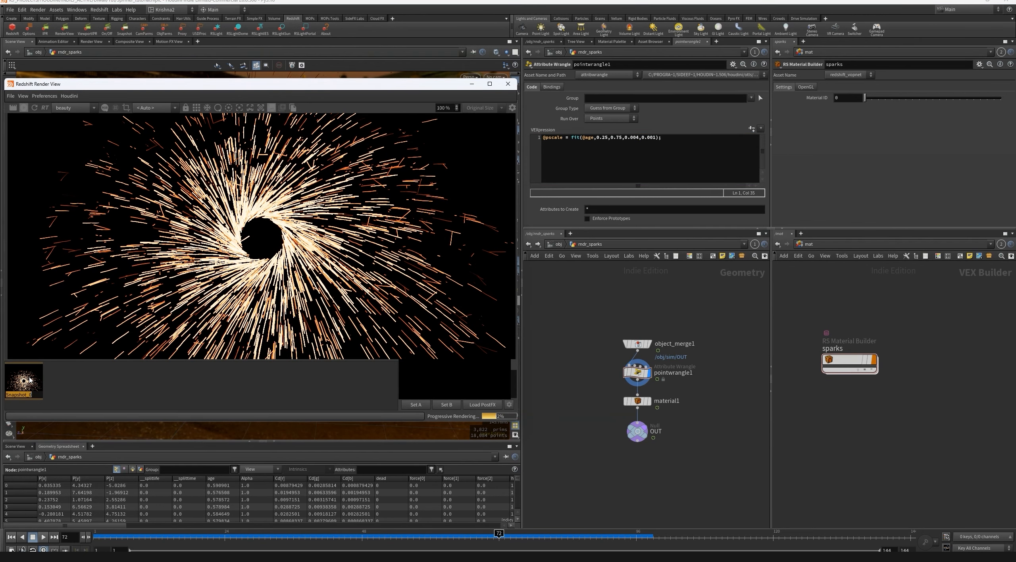
pyautogui.click(558, 244)
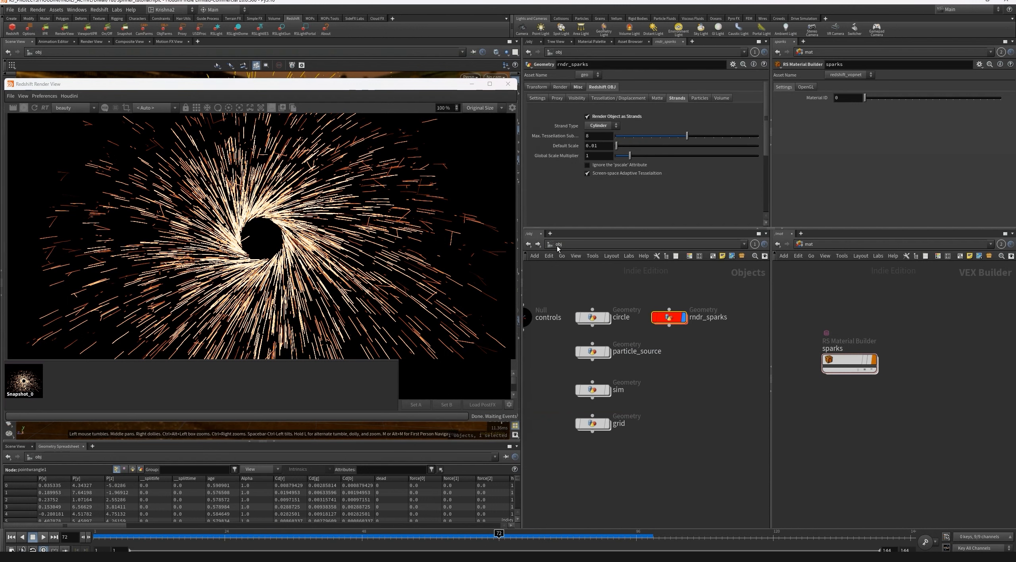
# Turn on Mesh Deformations Blur From Velocity Attribute in the Redshift render settings of rndr_sparks.
pyautogui.click(675, 319)
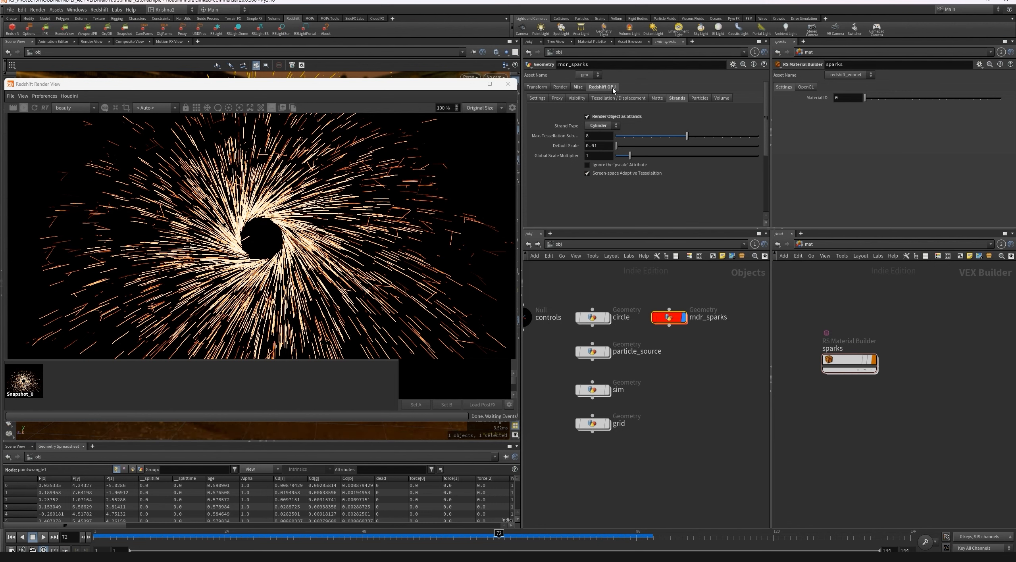
pyautogui.click(538, 98)
pyautogui.scroll(-3, 575, 151)
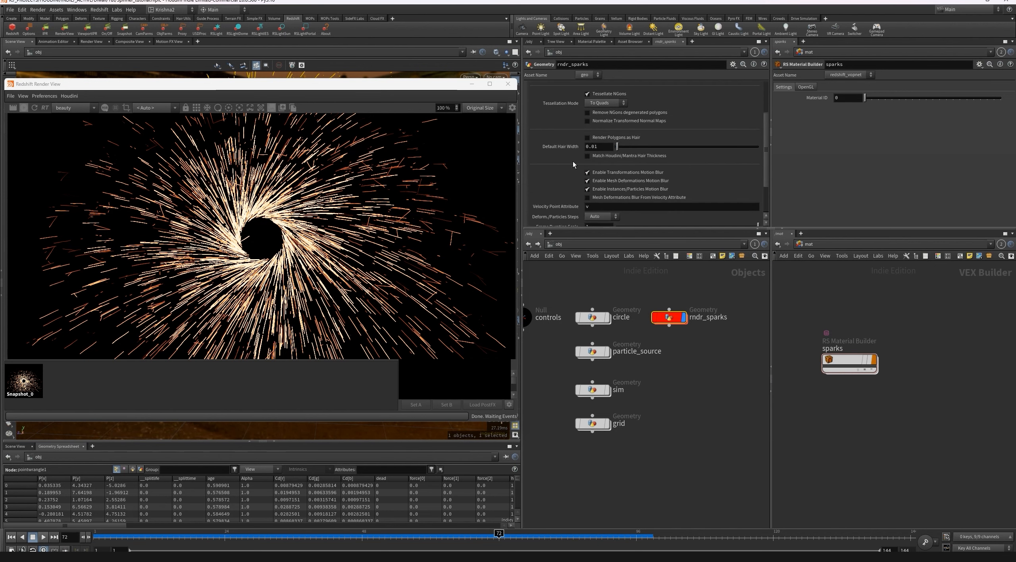
pyautogui.click(610, 198)
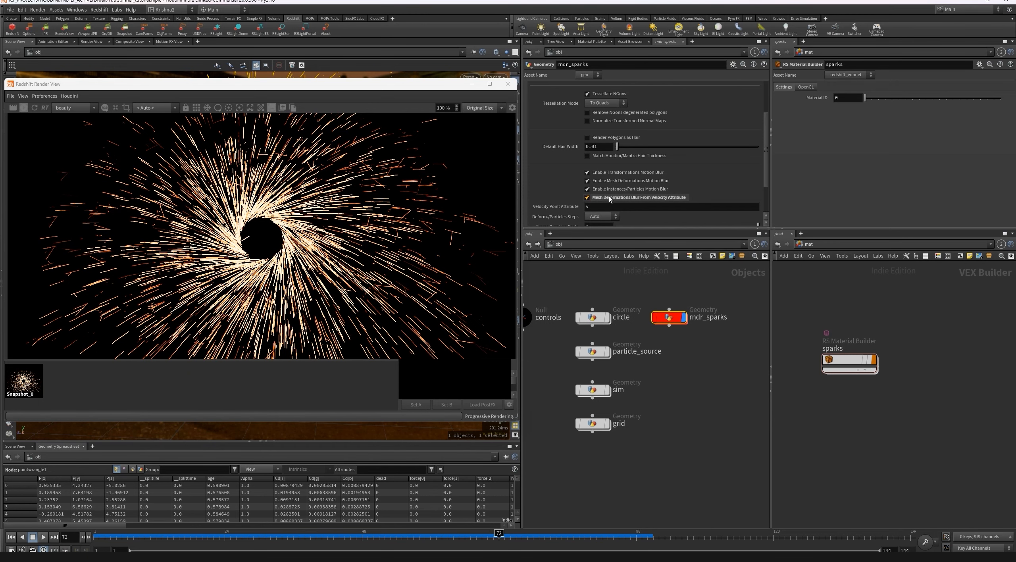
# Enable motion blur on the spinner Redshift output node, including Deformation Blur and Instances/Particles Blur.
pyautogui.click(809, 245)
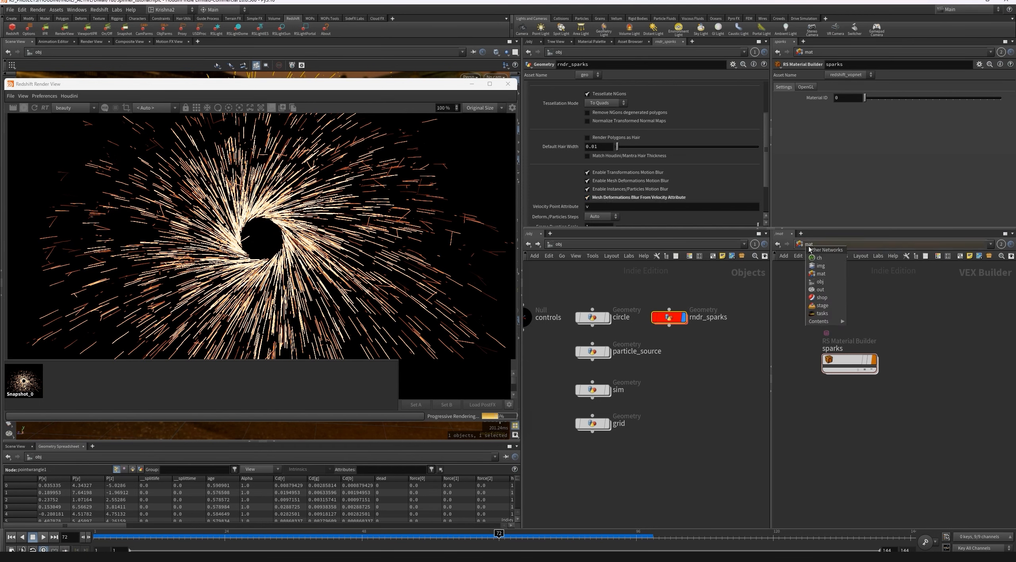
pyautogui.click(820, 290)
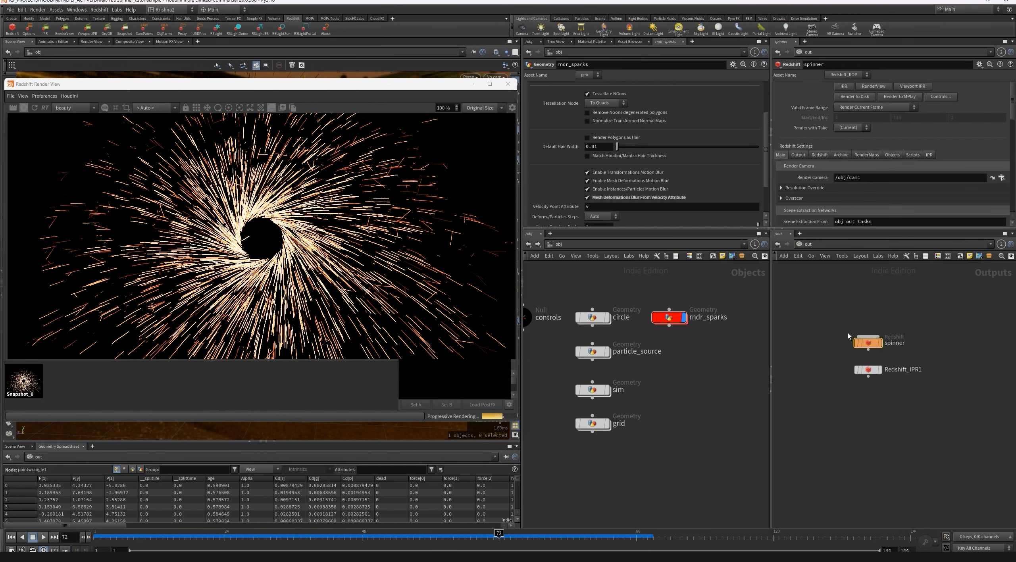
pyautogui.click(820, 155)
pyautogui.scroll(-4, 811, 165)
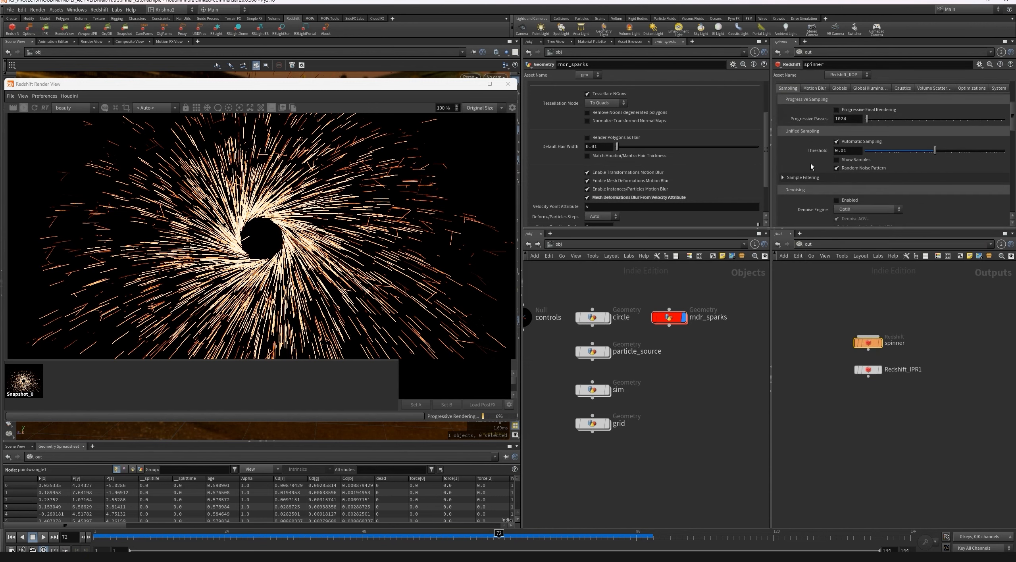
pyautogui.click(821, 88)
pyautogui.click(836, 110)
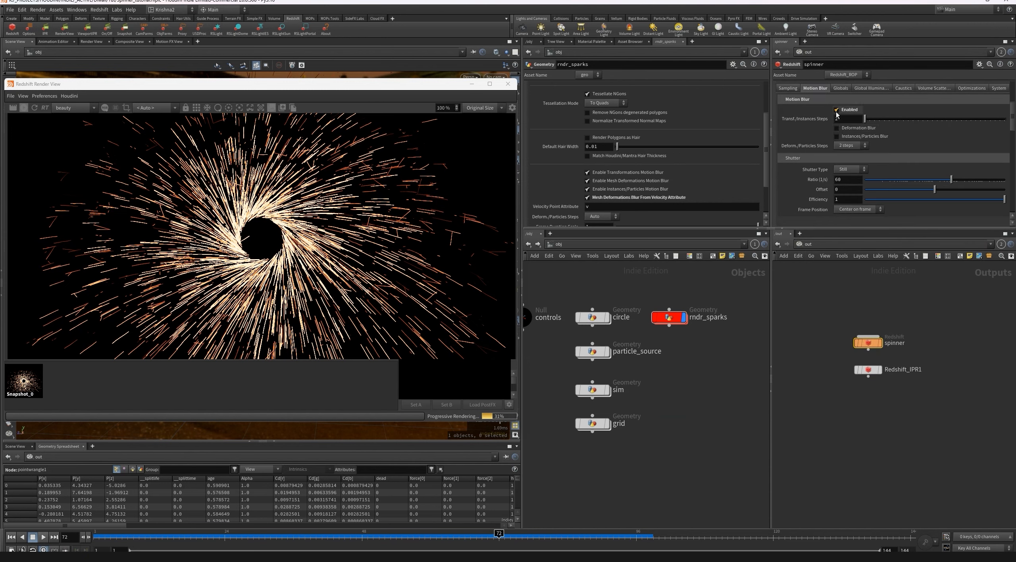
pyautogui.click(836, 128)
pyautogui.click(836, 136)
# Take a snapshot of the current render, refresh the render with motion blur, and compare it with Snapshot_1.
pyautogui.click(282, 107)
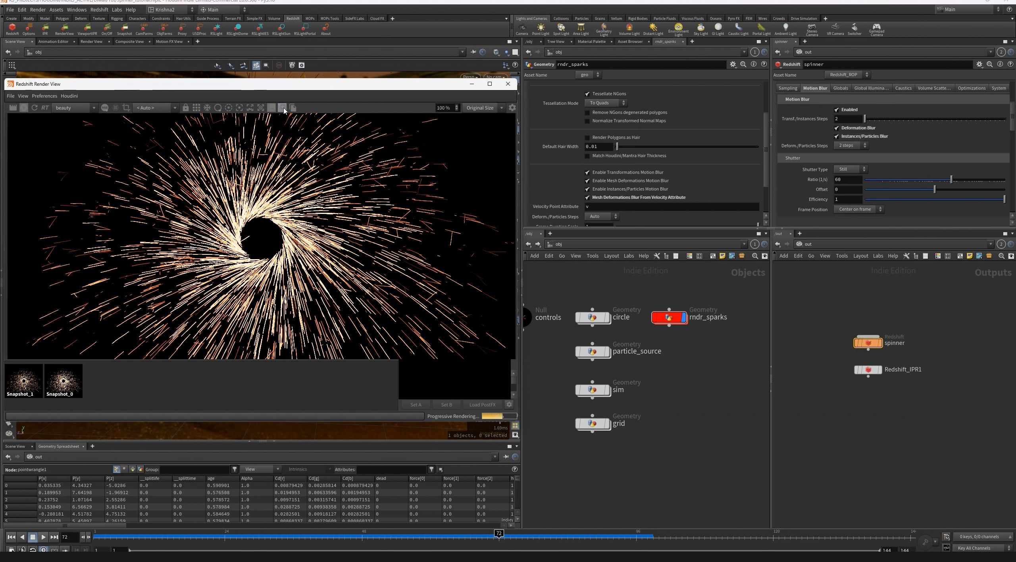
pyautogui.click(34, 108)
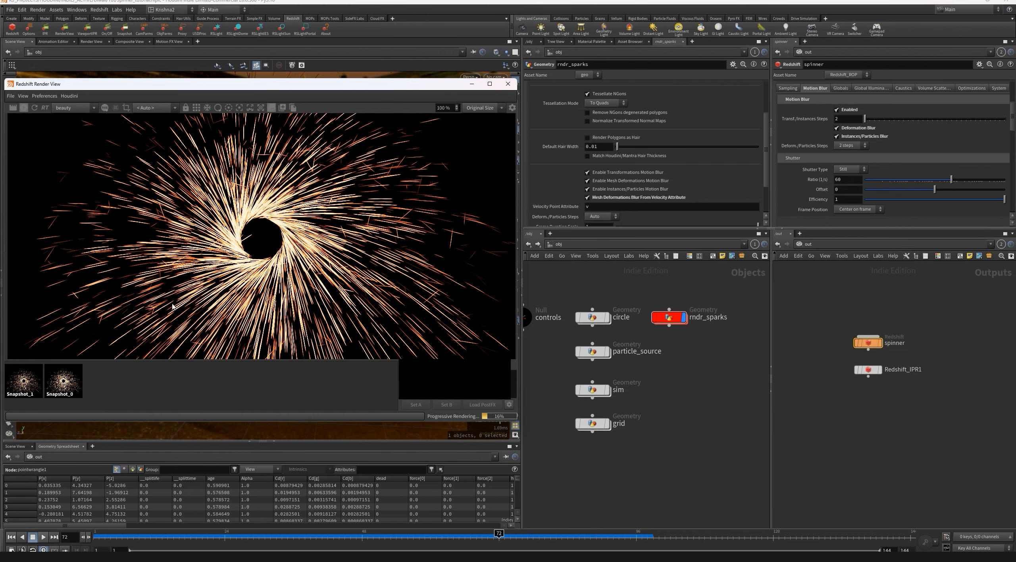
pyautogui.click(25, 390)
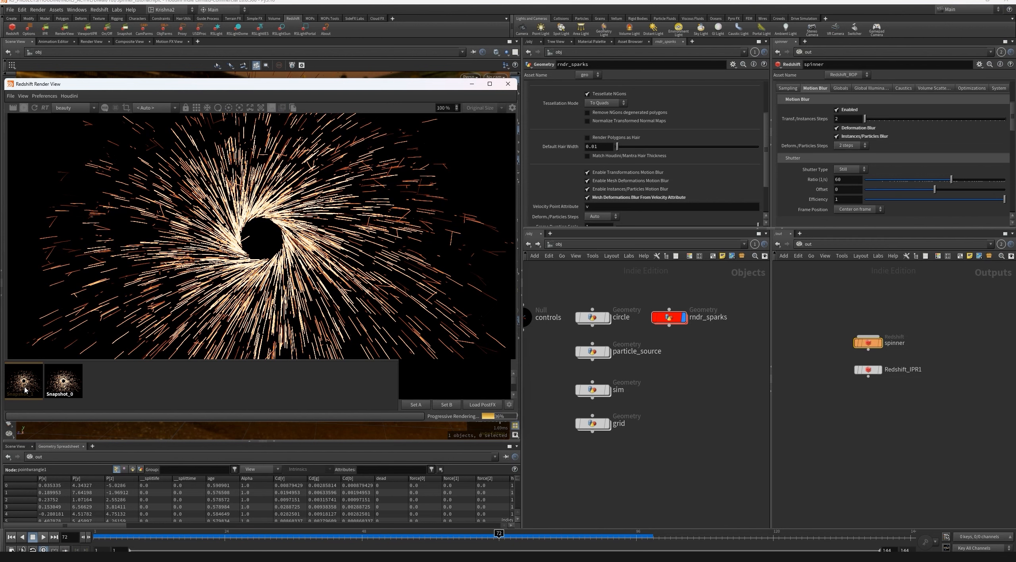
pyautogui.click(25, 390)
pyautogui.click(25, 391)
pyautogui.click(25, 390)
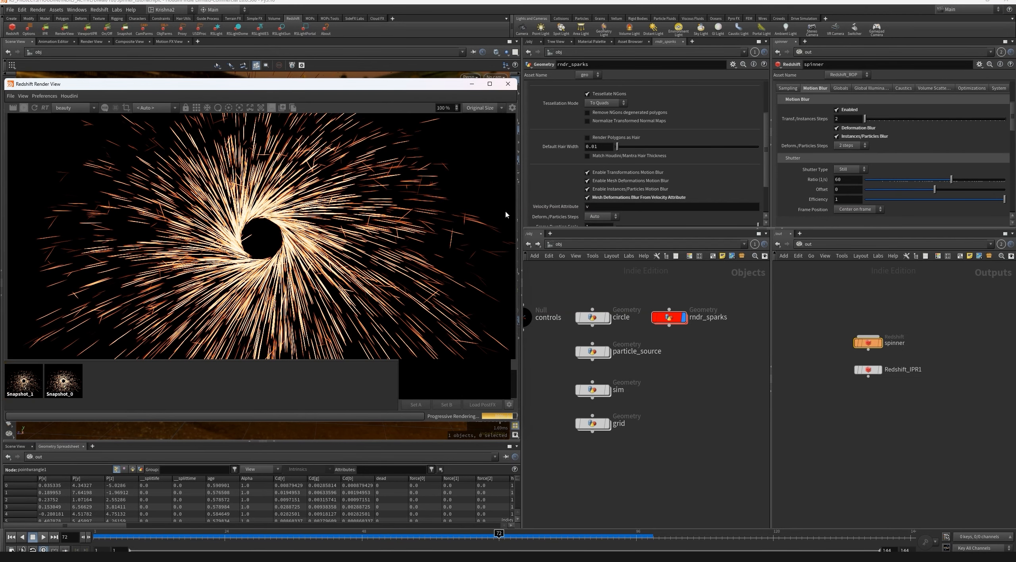
# Enable the Bloom and Flare post effects in the render view and lower the flare intensity.
pyautogui.click(512, 108)
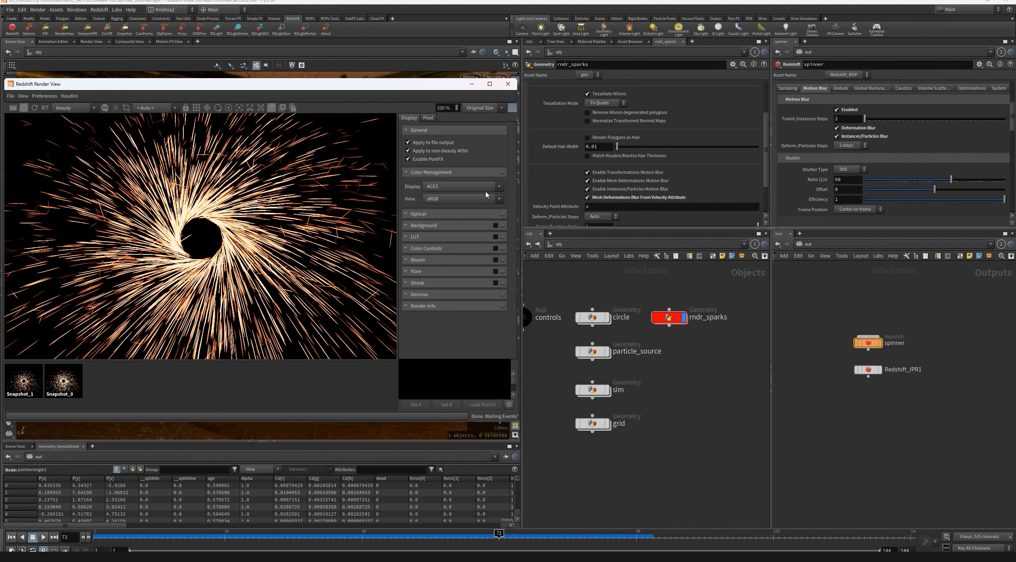
pyautogui.click(495, 260)
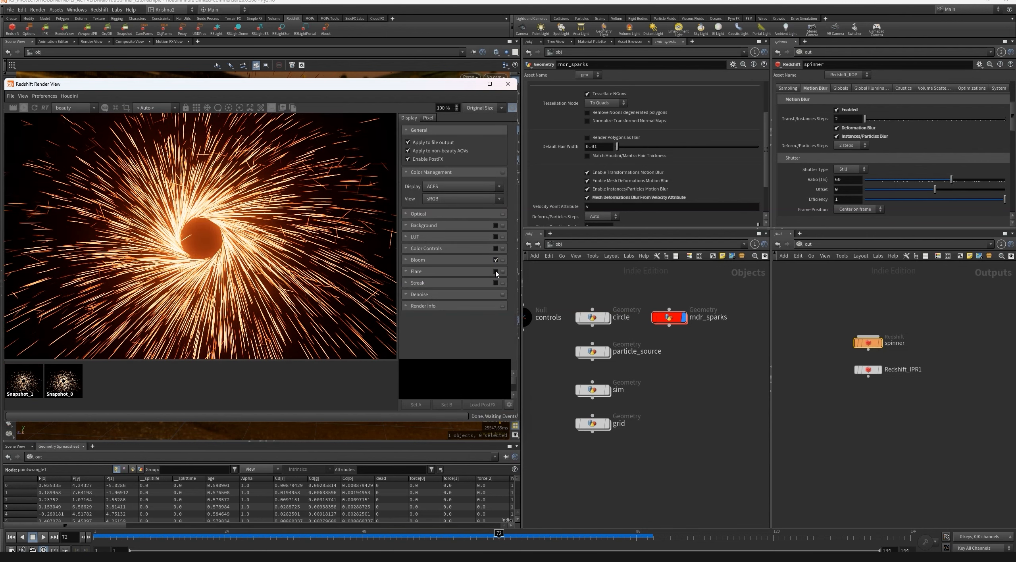
pyautogui.click(496, 271)
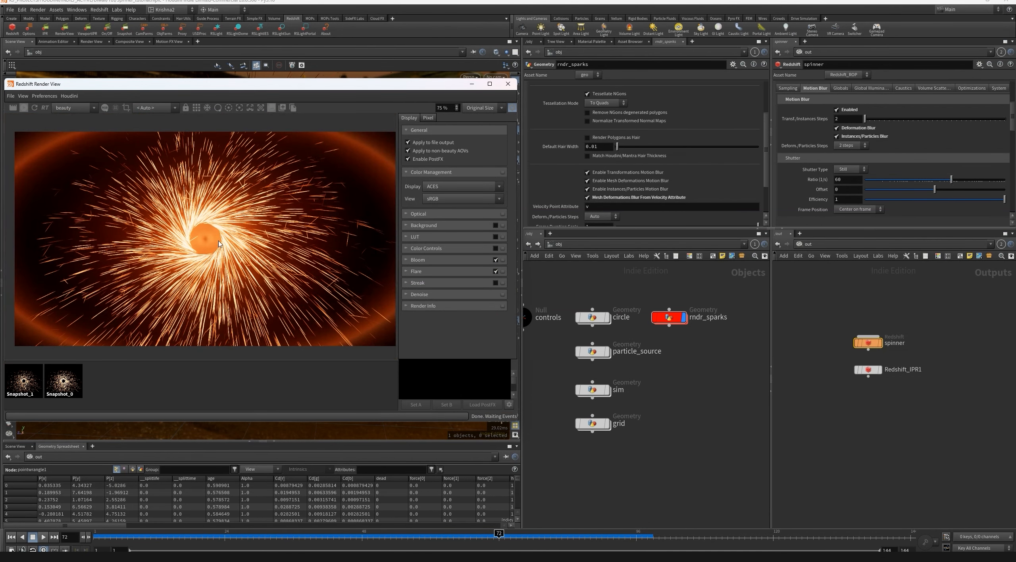
pyautogui.click(459, 271)
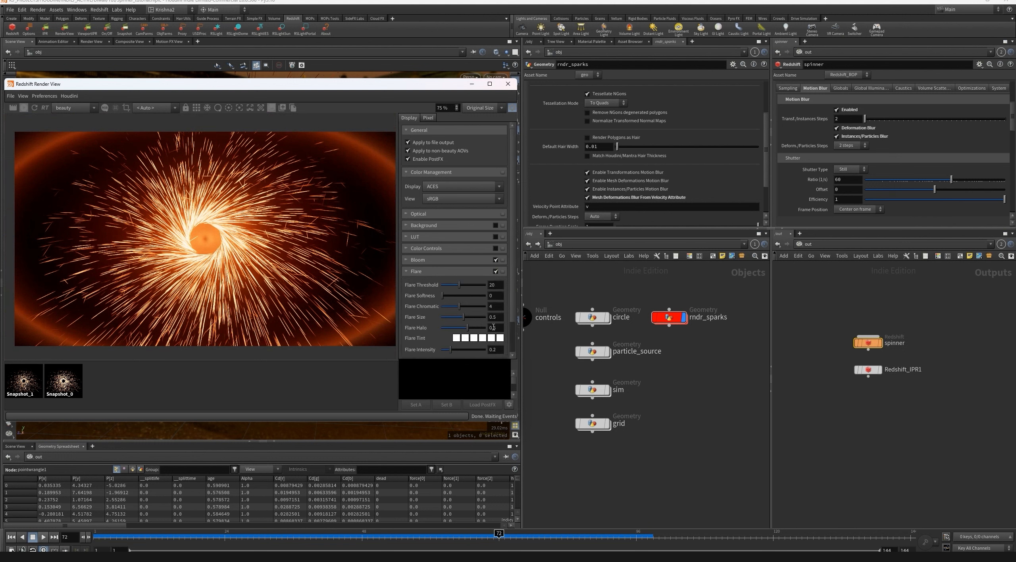
pyautogui.click(494, 348)
pyautogui.write('01')
pyautogui.press('Return')
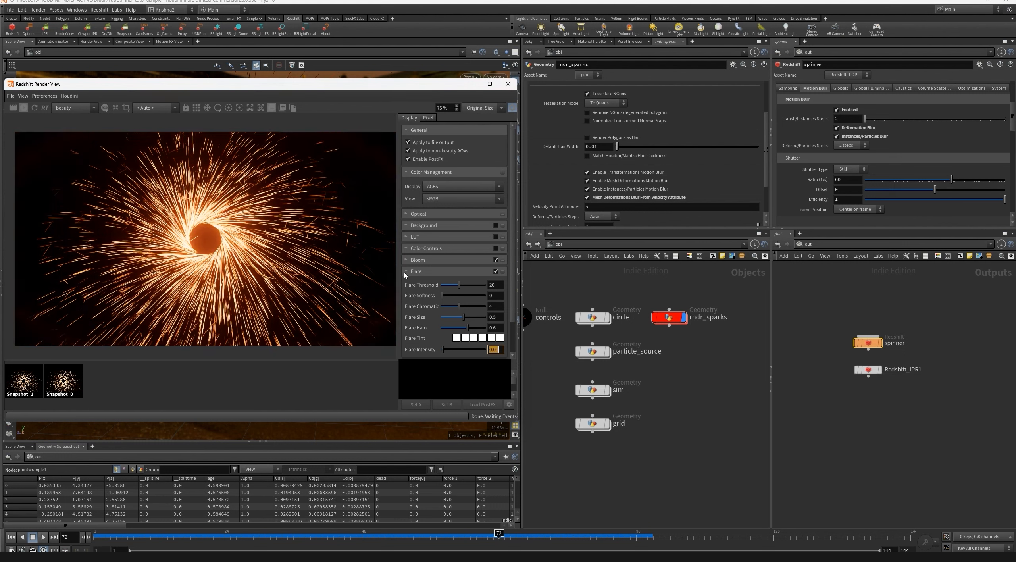
# Set the Bloom Threshold of the render view's bloom effect to 1.
pyautogui.click(406, 271)
pyautogui.click(406, 260)
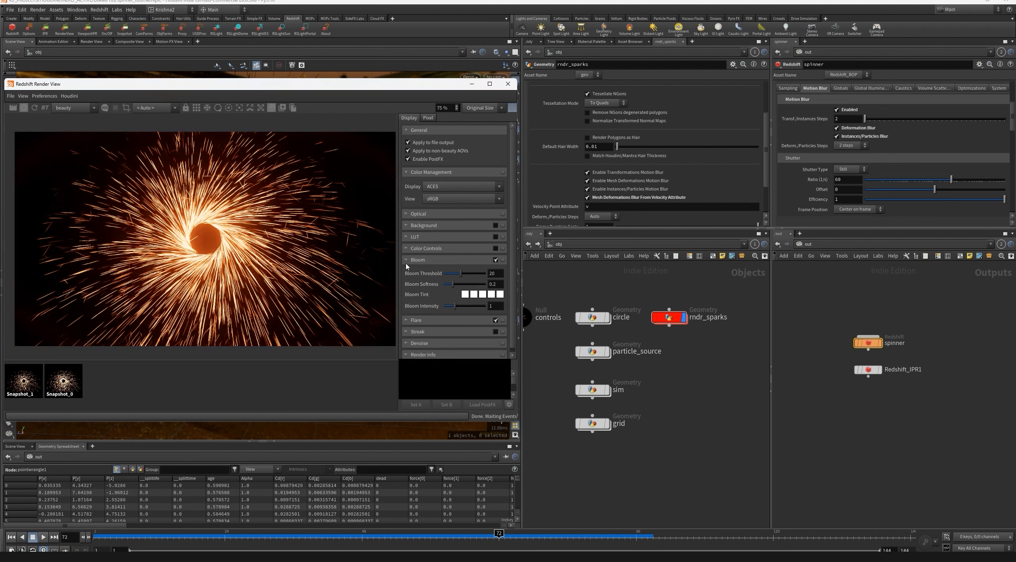
pyautogui.click(491, 274)
pyautogui.write('1')
pyautogui.press('Return')
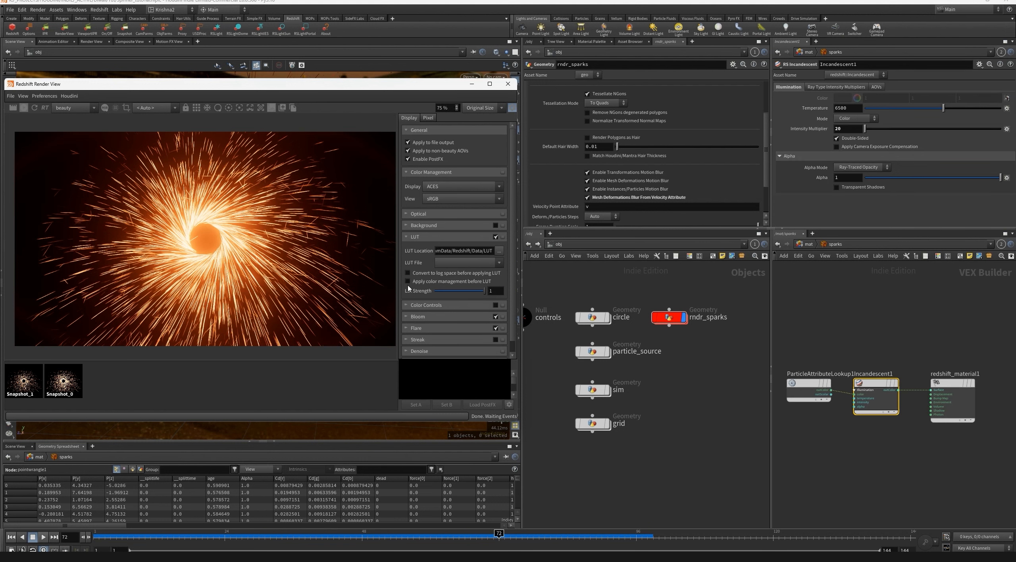
# Apply color management before the LUT and choose Advantix_100 as the LUT file for the render.
pyautogui.click(408, 281)
pyautogui.click(475, 264)
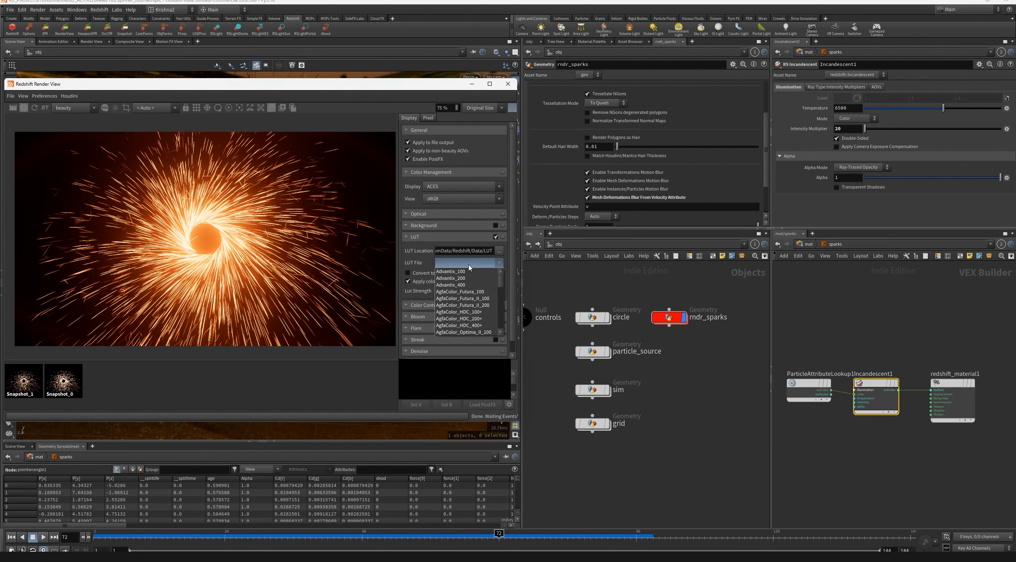
pyautogui.click(461, 274)
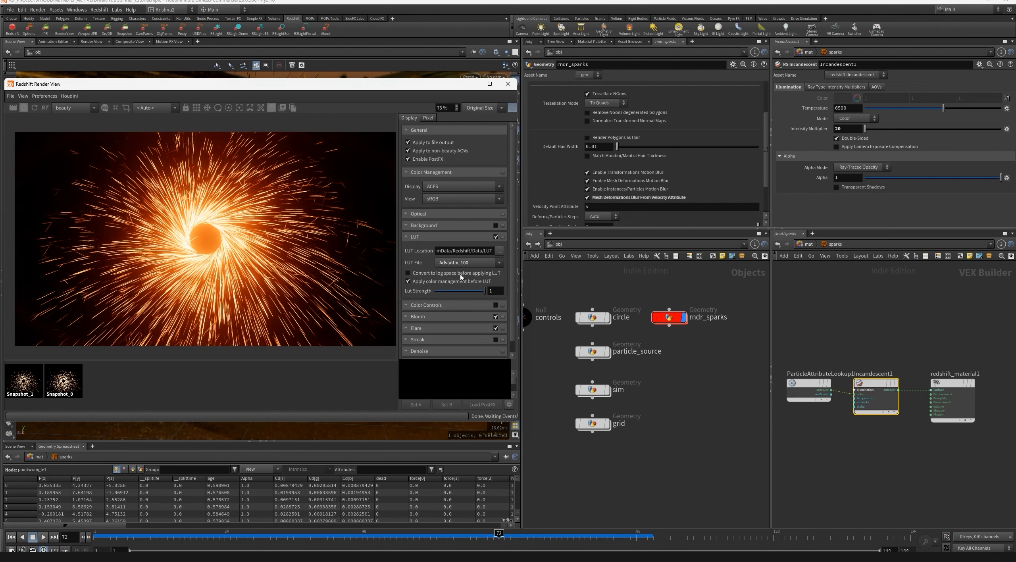
pyautogui.click(406, 237)
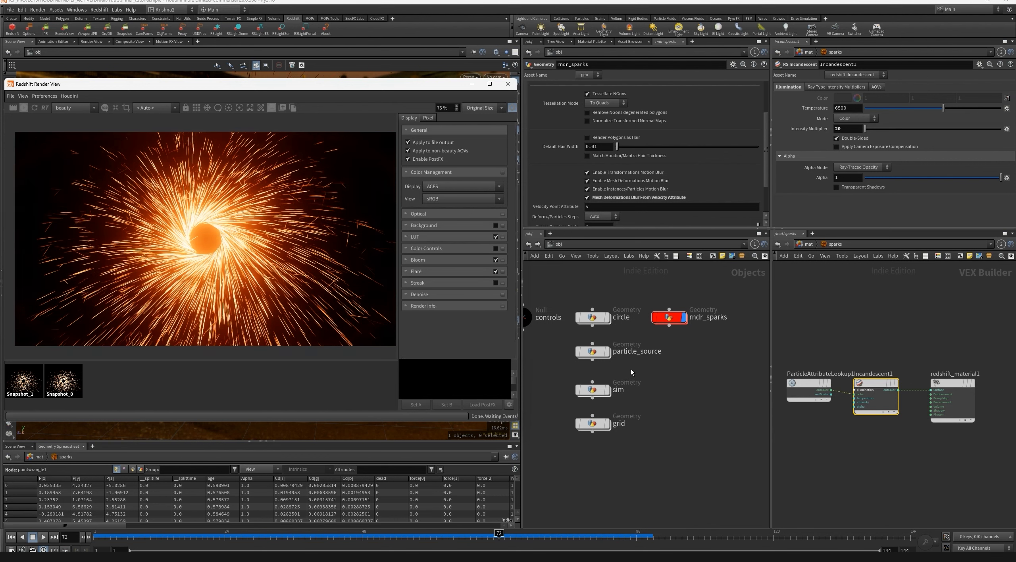
pyautogui.press('h')
pyautogui.click(694, 327)
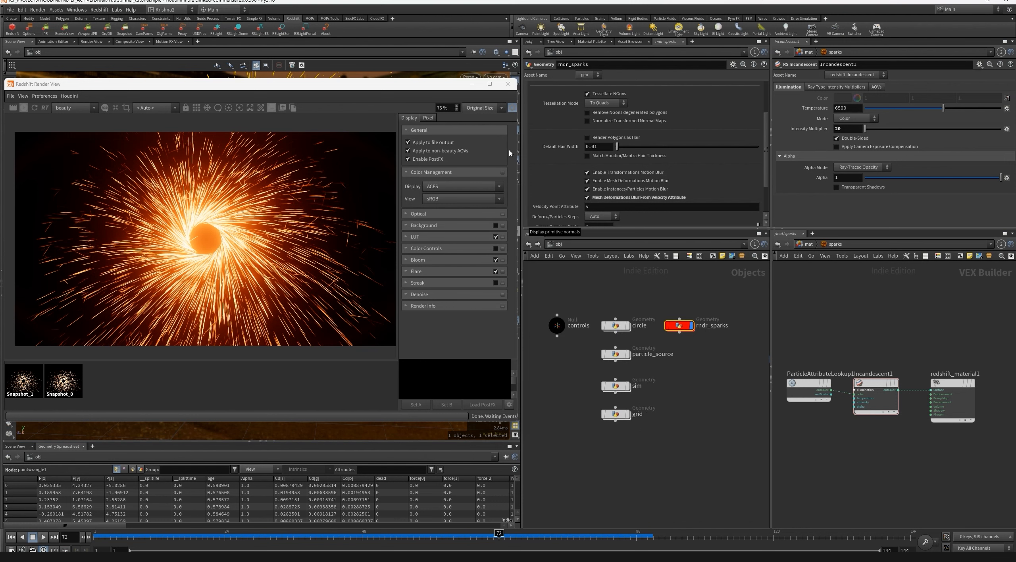
pyautogui.click(688, 392)
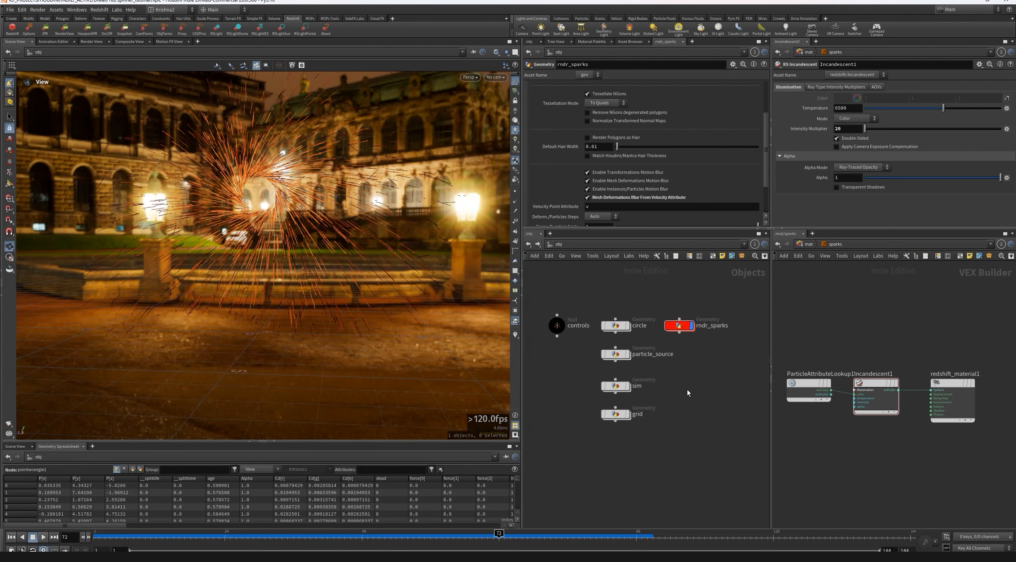
pyautogui.press('Tab')
pyautogui.write('geo')
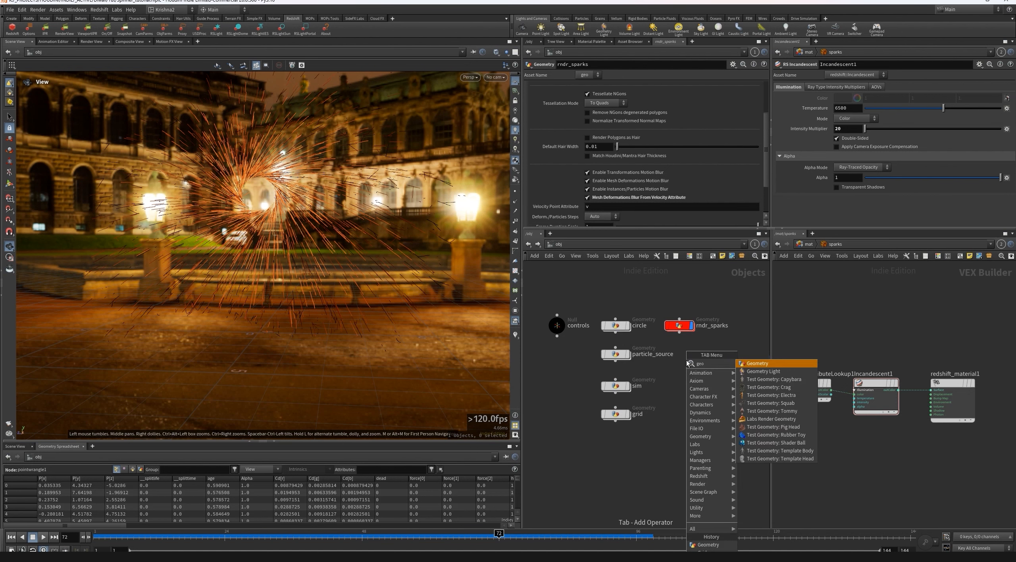
pyautogui.press('Return')
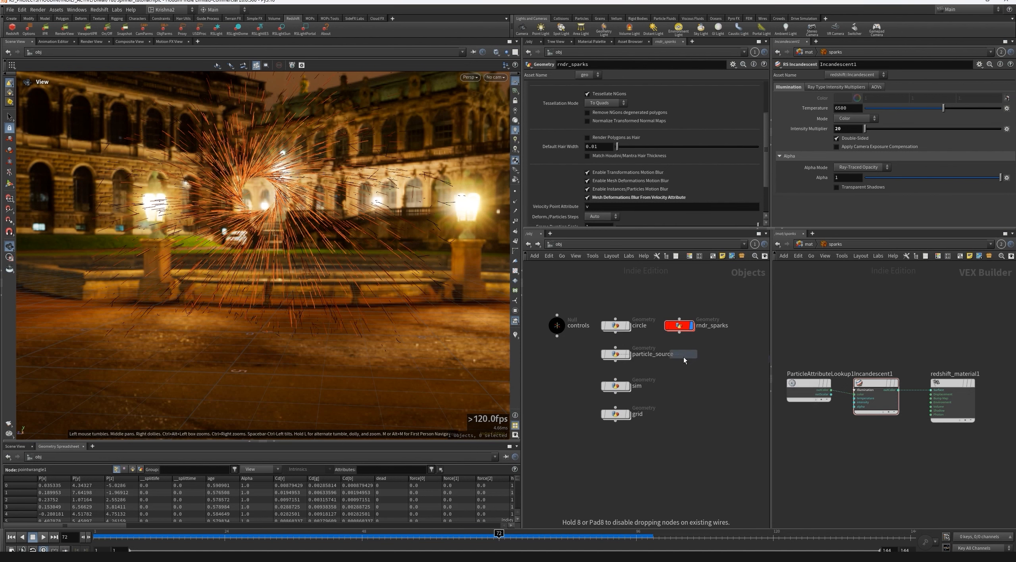
pyautogui.press('Escape')
# Duplicate the rndr_sparks geometry object and rename the copy rndr_grid.
pyautogui.moveTo(683, 327)
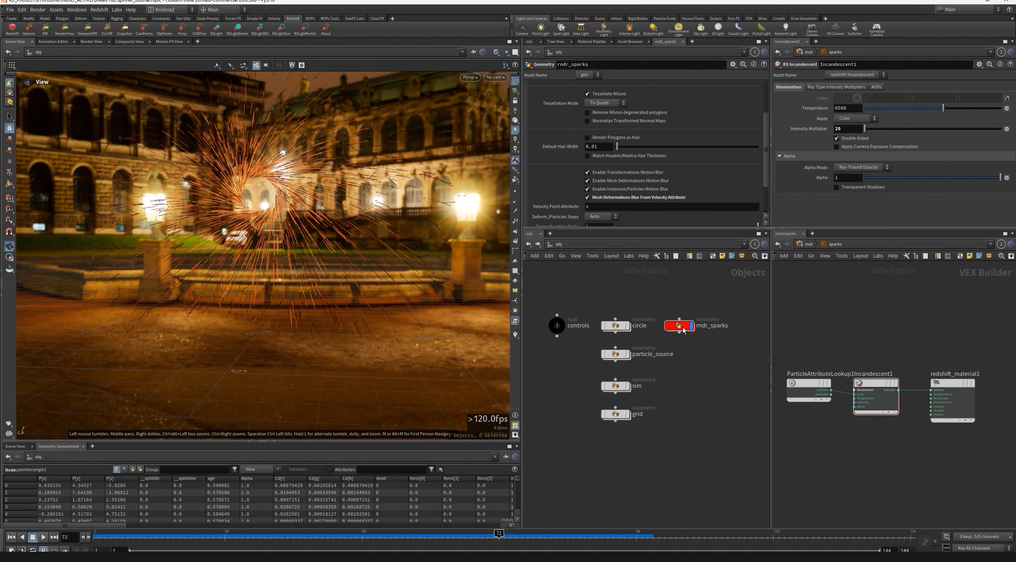
pyautogui.moveTo(680, 333); pyautogui.dragTo(684, 353)
pyautogui.click(684, 357)
pyautogui.doubleClick(711, 355)
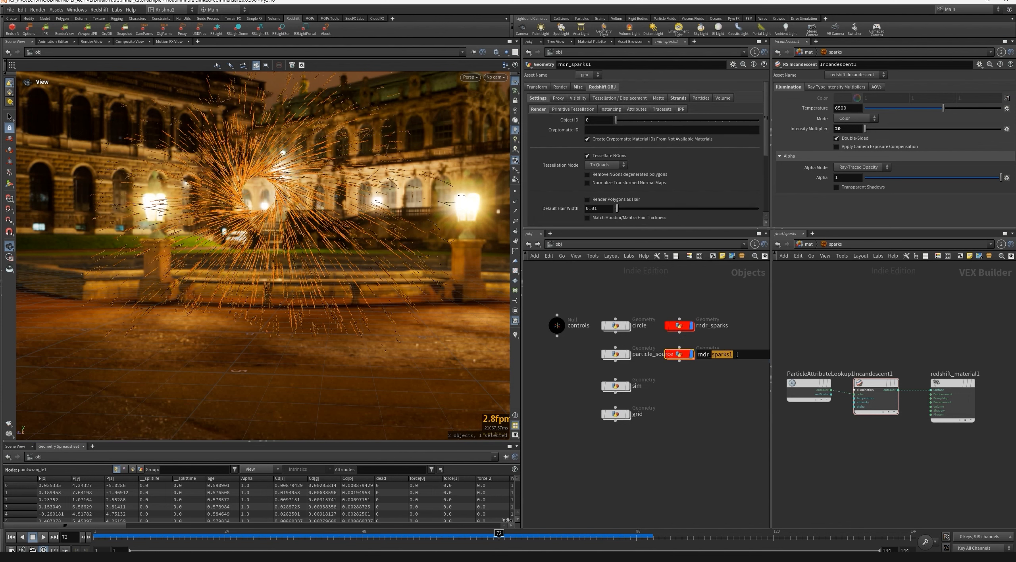
pyautogui.write('rndr_grid')
pyautogui.press('Return')
# Inside rndr_grid, delete the point wrangle and point the object merge at /obj/grid/OUT.
pyautogui.doubleClick(679, 355)
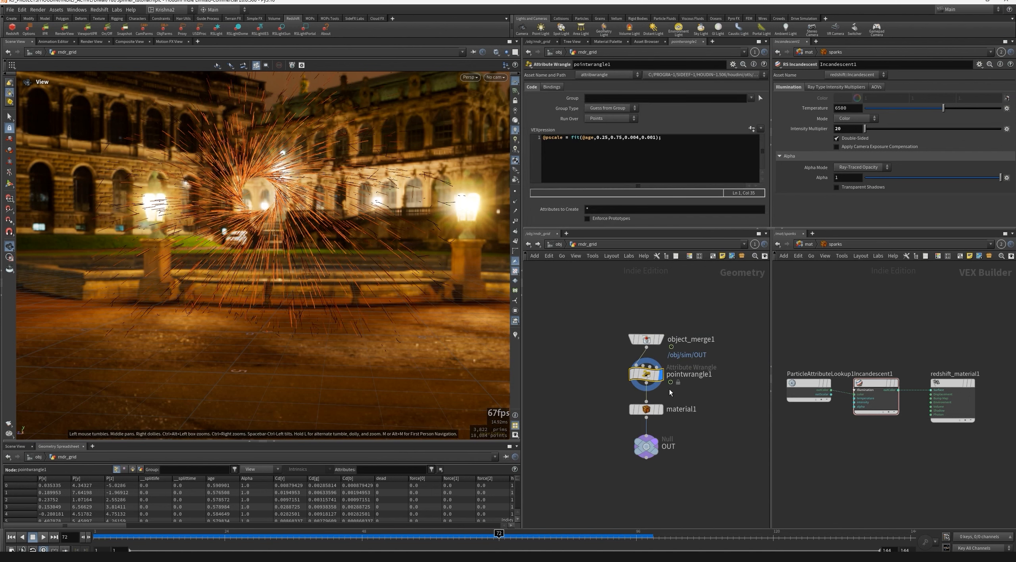
pyautogui.press('Delete')
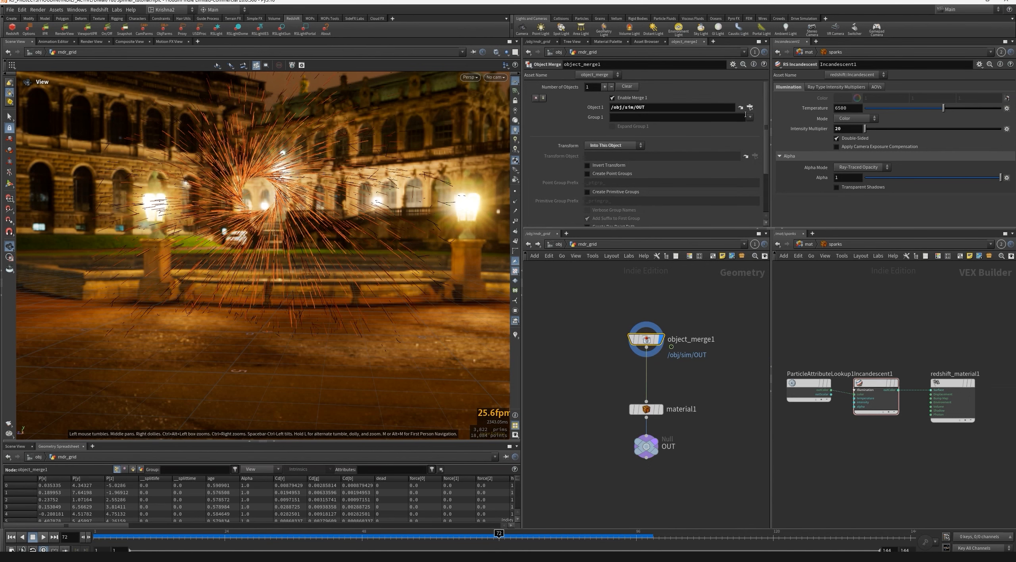
pyautogui.click(749, 107)
pyautogui.scroll(5, 736, 110)
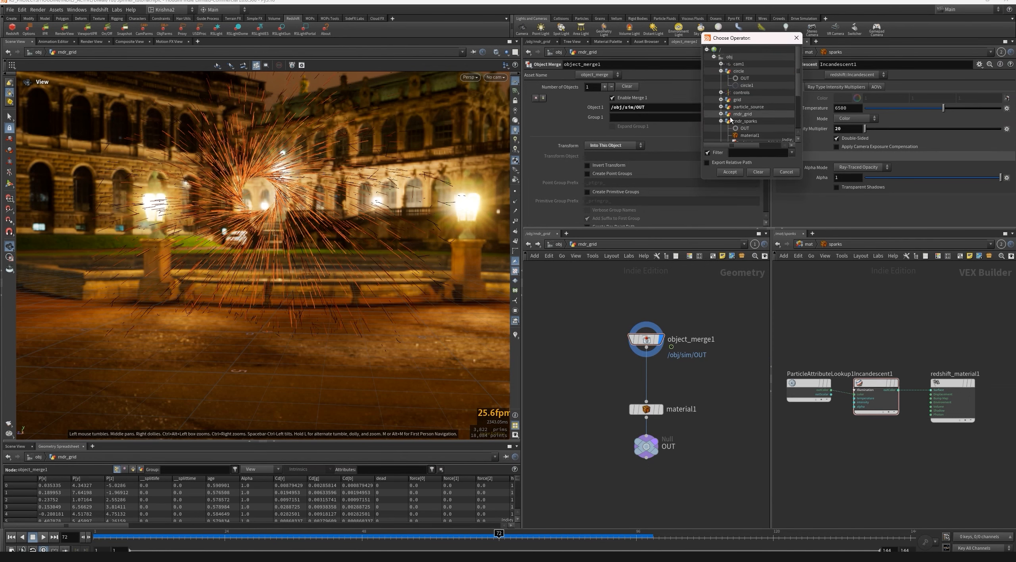
pyautogui.click(737, 100)
pyautogui.click(729, 171)
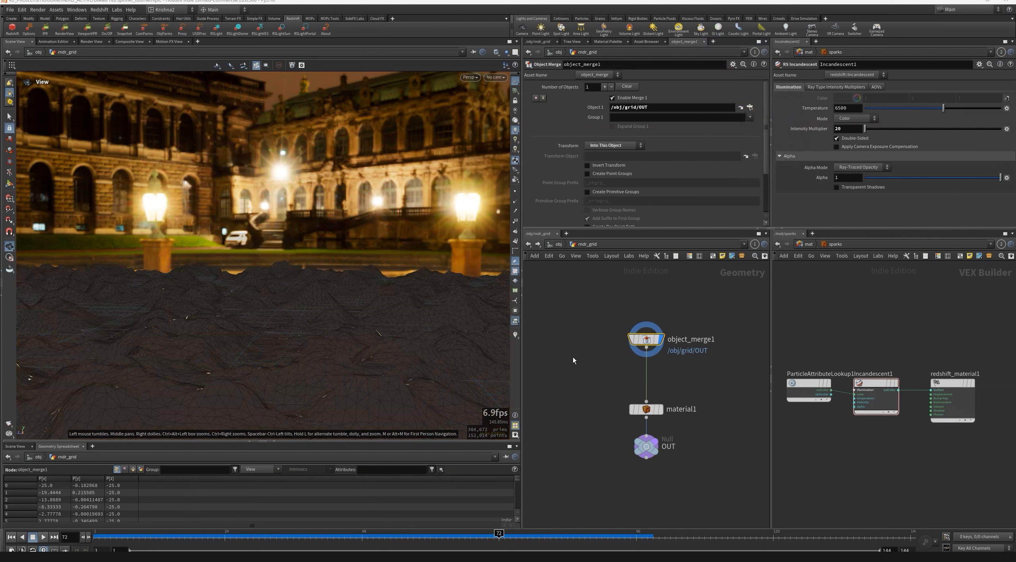
# Duplicate the sparks Redshift material builder in the mat network and name the copy grid.
pyautogui.click(650, 410)
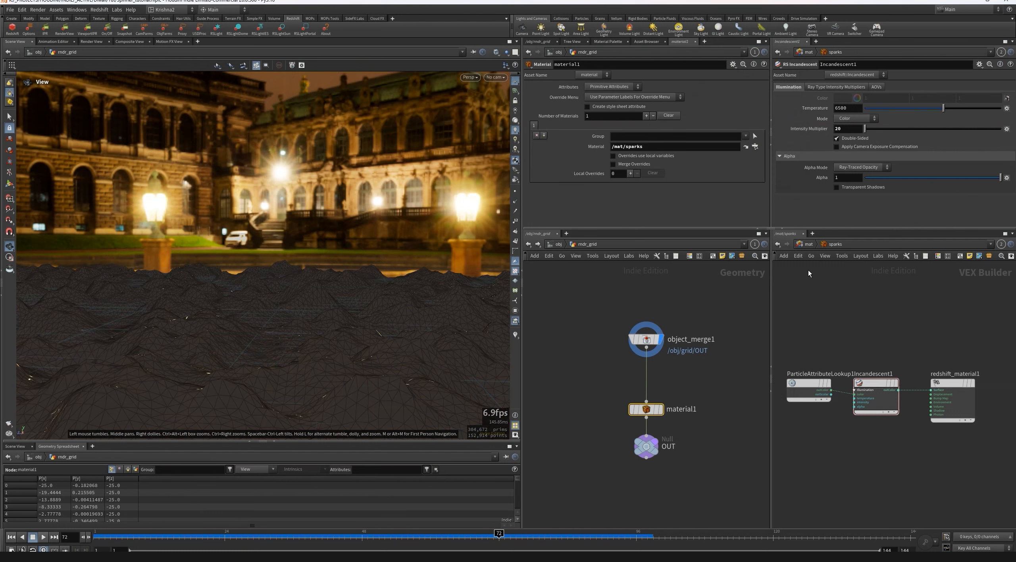
pyautogui.click(810, 244)
pyautogui.keyDown('alt'); pyautogui.moveTo(848, 360); pyautogui.dragTo(848, 404); pyautogui.keyUp('alt')
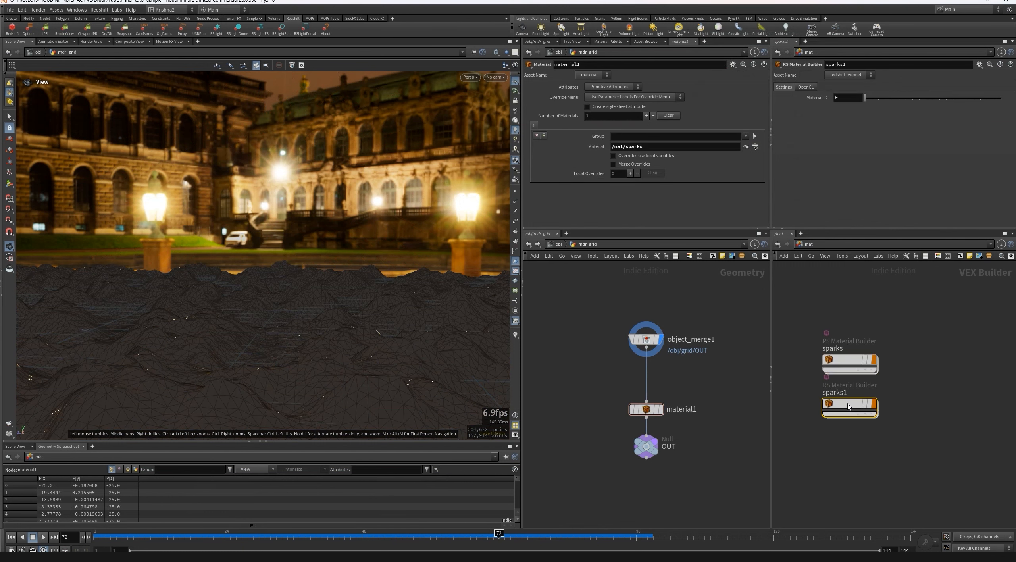
pyautogui.doubleClick(833, 393)
pyautogui.write('grid')
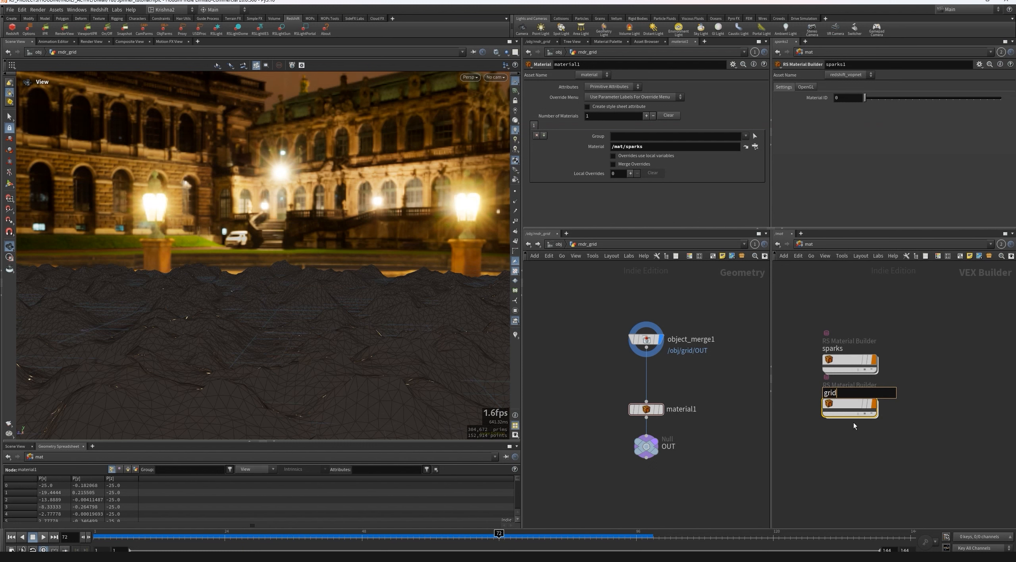
pyautogui.press('Return')
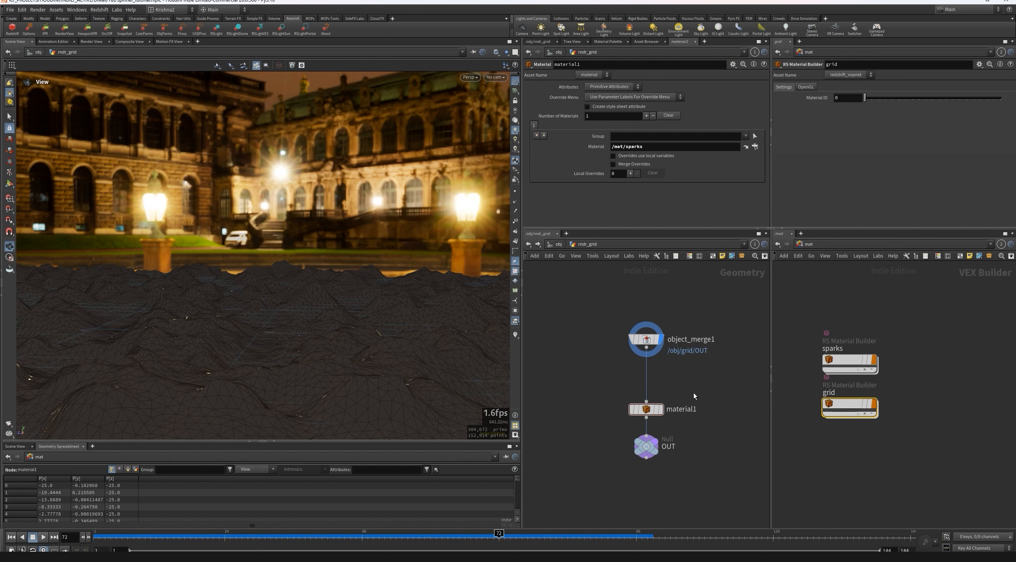
# Assign the /mat/grid material to material1 and delete the point attribute and incandescent nodes inside the grid material builder.
pyautogui.moveTo(841, 404); pyautogui.dragTo(635, 150)
pyautogui.doubleClick(846, 402)
pyautogui.click(811, 376)
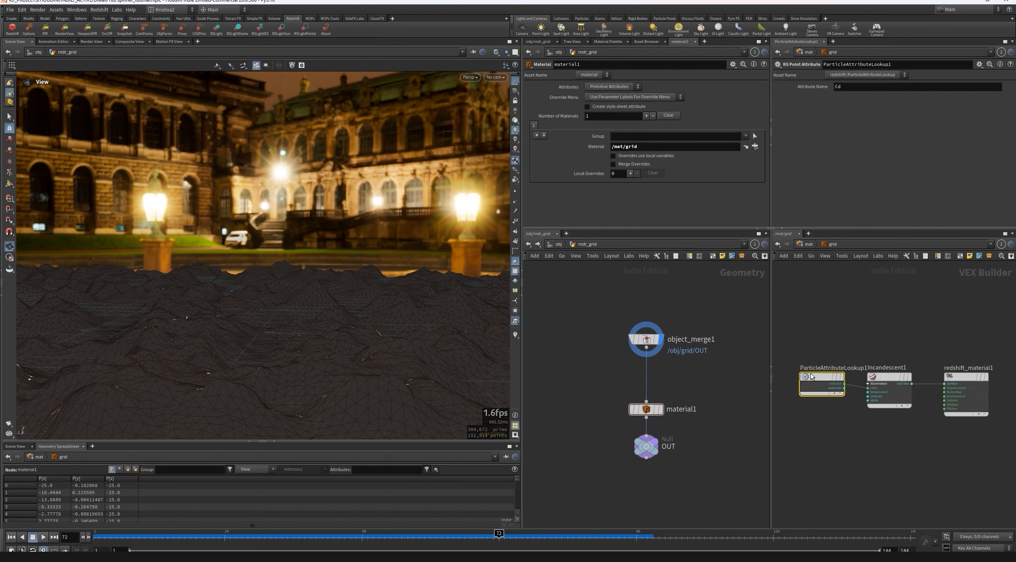
pyautogui.press('Delete')
# Add an RS Standard Material in the grid builder and connect its output colour to the surface input of redshift_material1.
pyautogui.press('Tab')
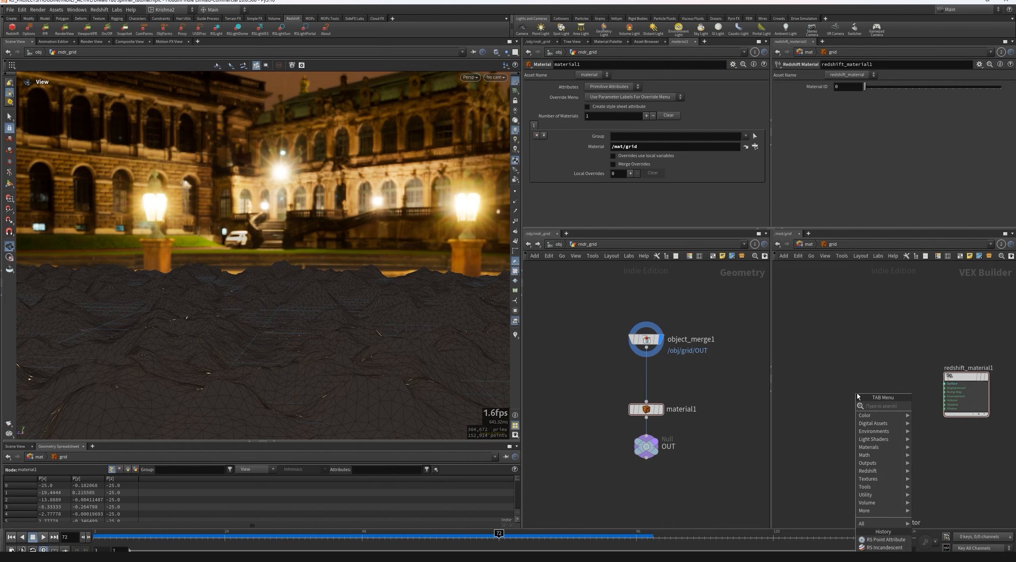
pyautogui.write('rs sta')
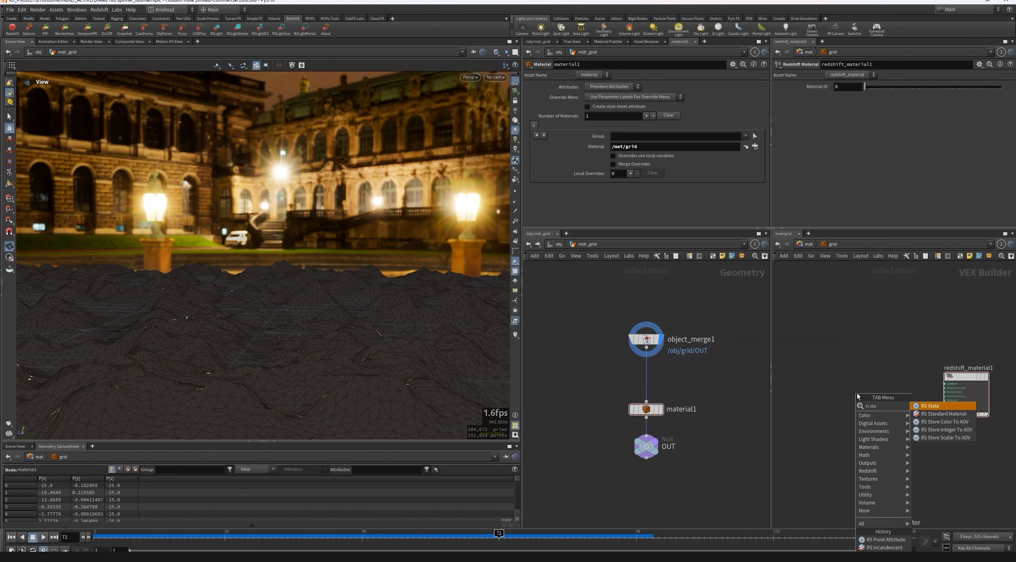
pyautogui.press('Return')
pyautogui.click(865, 379)
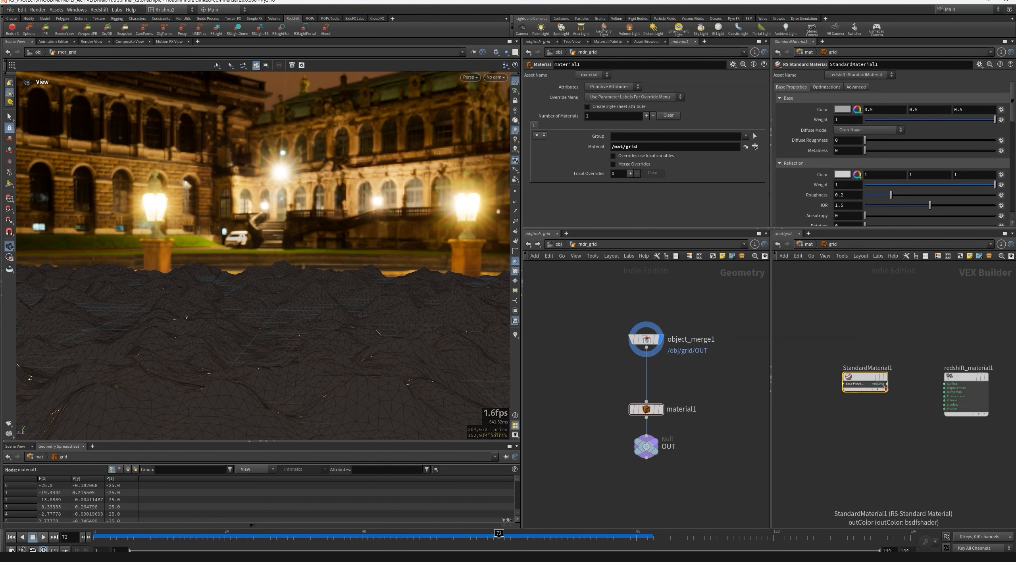
pyautogui.moveTo(938, 385); pyautogui.dragTo(887, 383)
# Turn off rendering as strands in the Redshift settings of the rndr_grid object.
pyautogui.press('u')
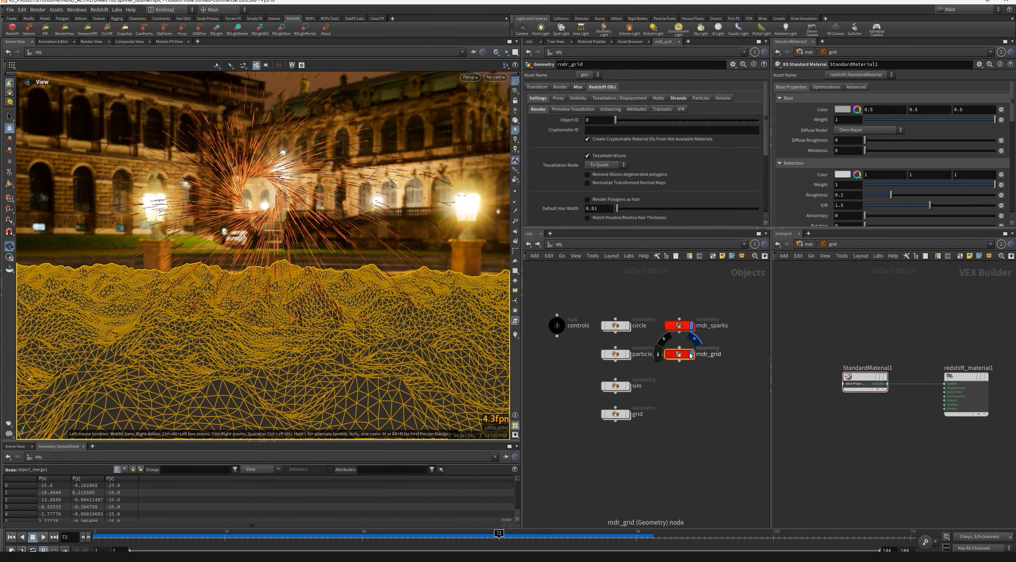
pyautogui.click(682, 101)
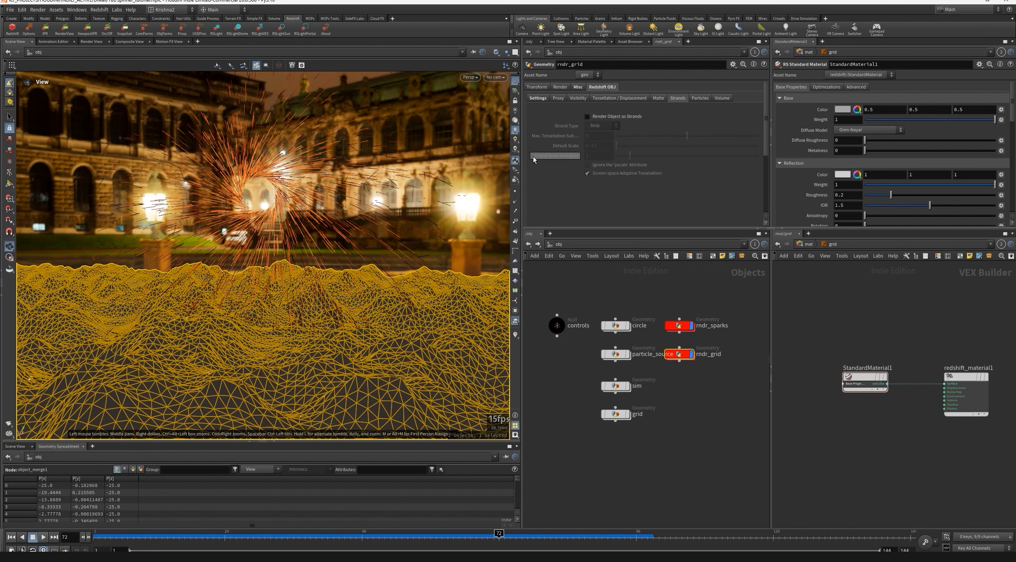
# In the spinner Redshift ROP, clear the candidate objects and set the force objects to rndr*.
pyautogui.click(808, 246)
pyautogui.click(809, 246)
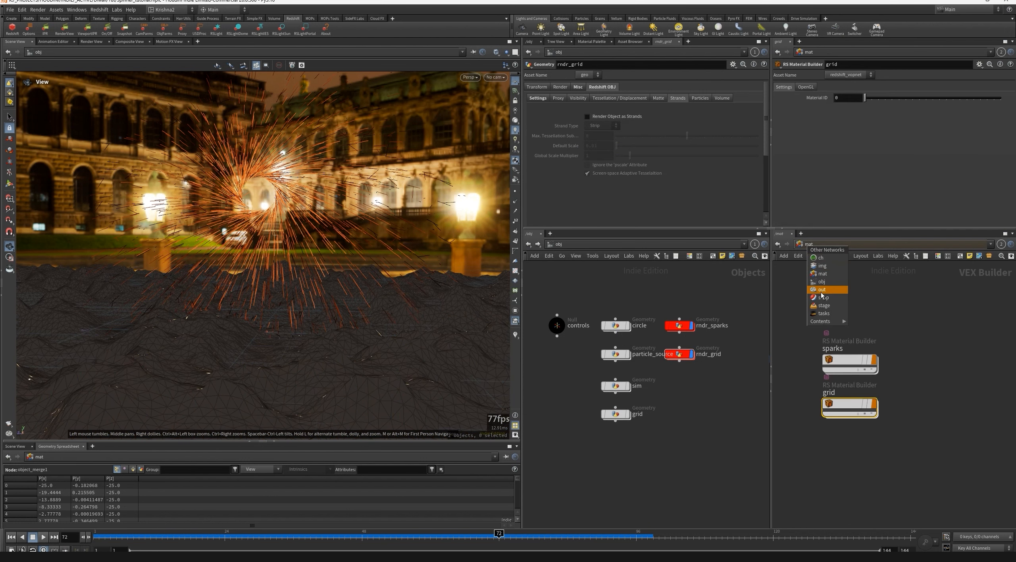
pyautogui.click(828, 292)
pyautogui.scroll(5, 811, 135)
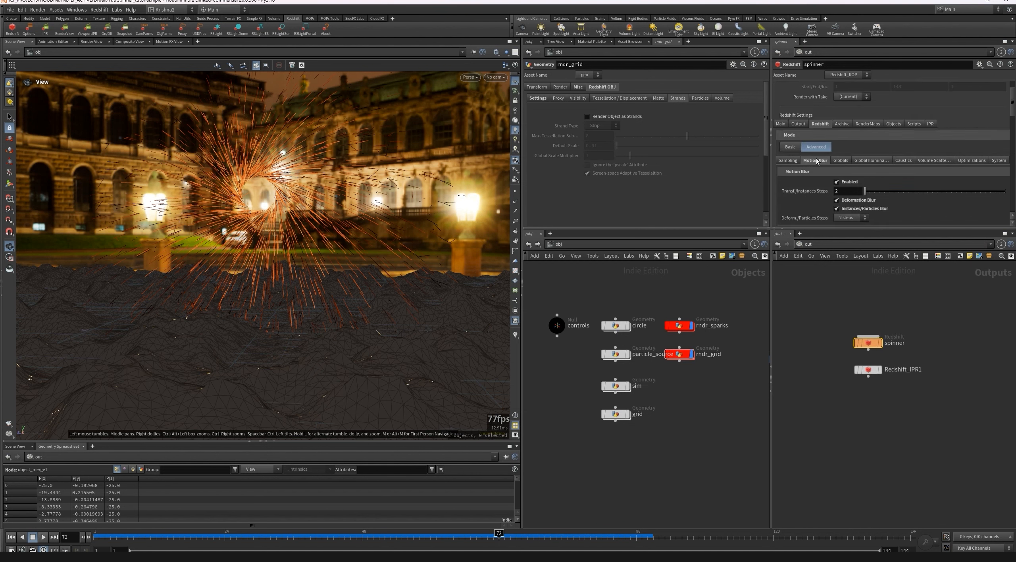
pyautogui.click(893, 144)
pyautogui.click(863, 159)
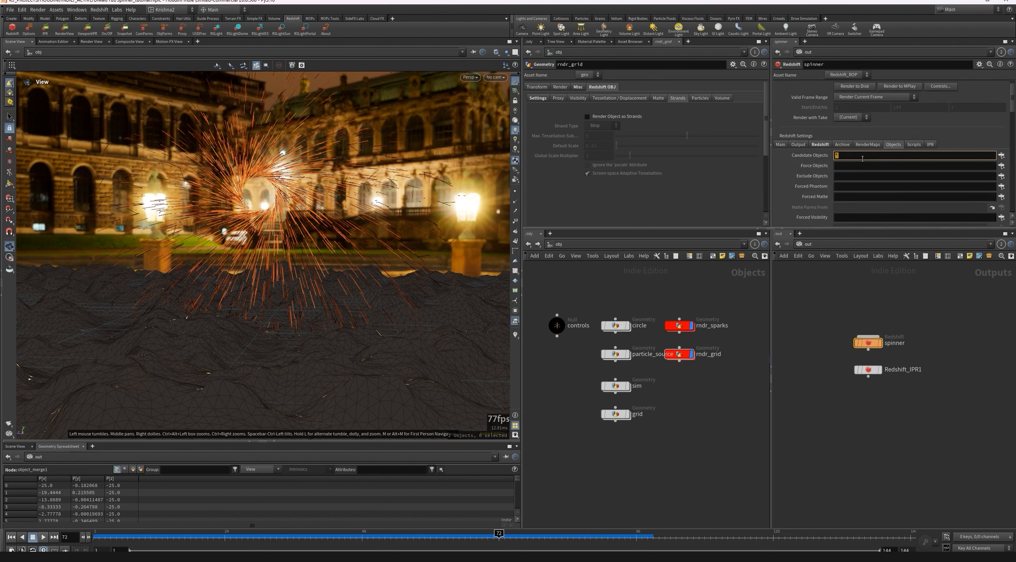
pyautogui.click(847, 167)
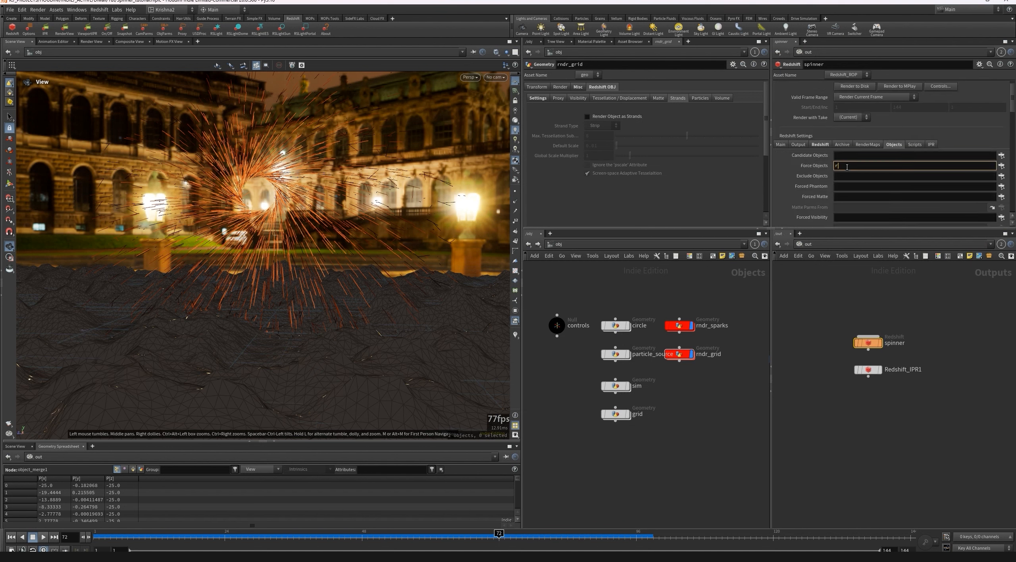
pyautogui.write('rndr*')
pyautogui.press('Return')
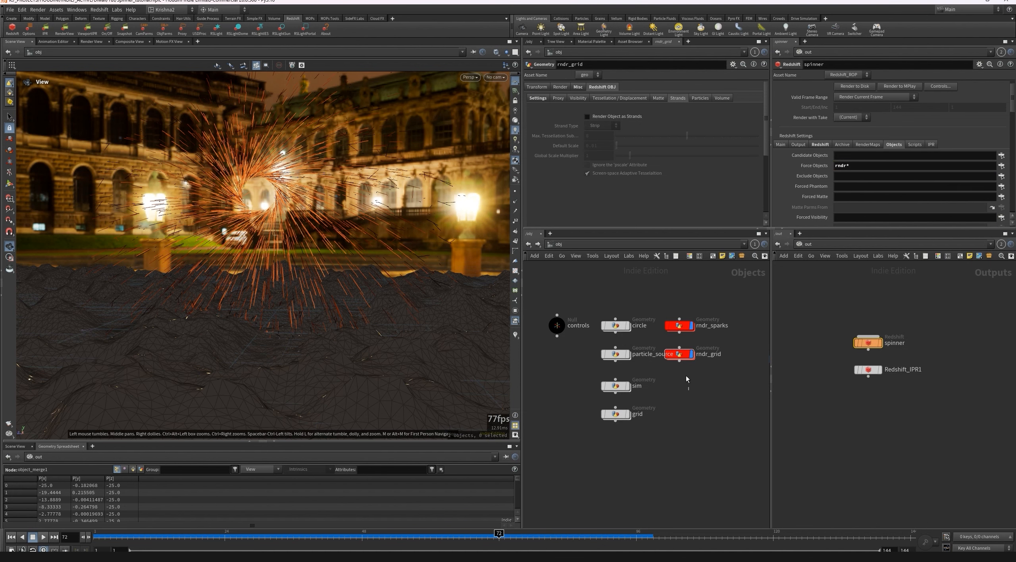
# Inspect the rndr_sparks object's settings and preview the sparks with the ground in the Redshift Render View.
pyautogui.click(710, 333)
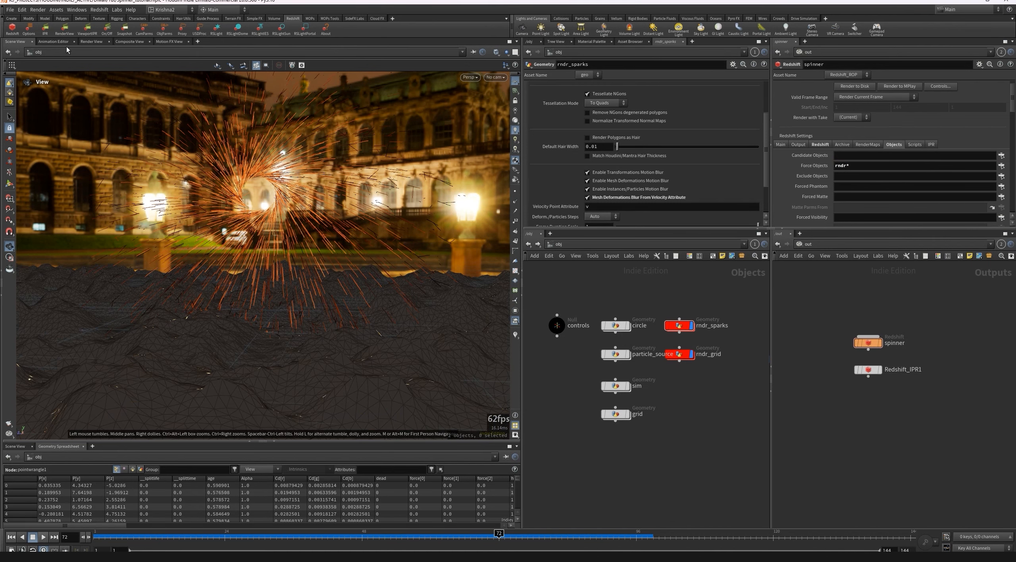
pyautogui.click(64, 29)
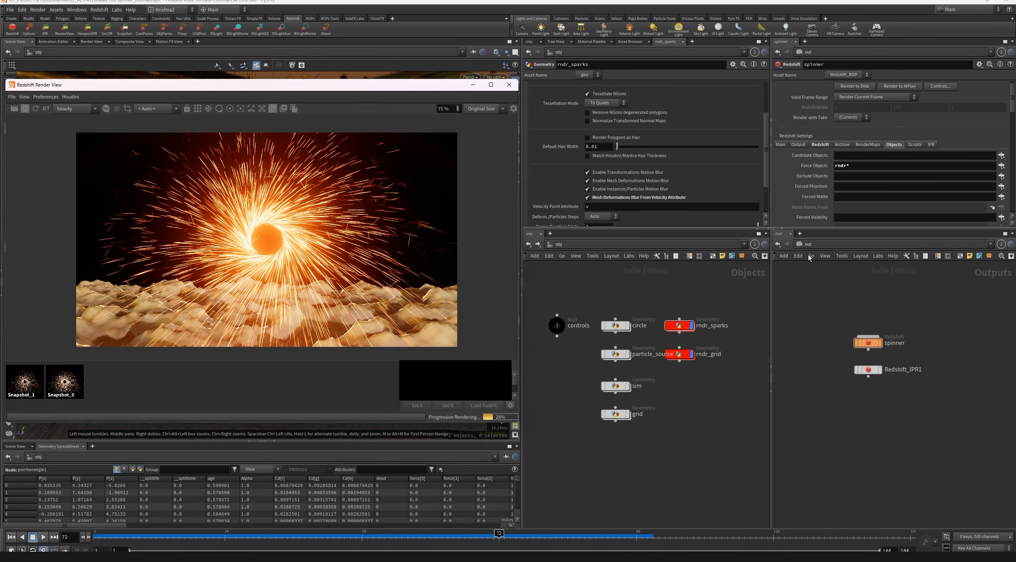
# Set the grid StandardMaterial1's base colour to dark grey 0.1 and change its reflection roughness.
pyautogui.click(810, 256)
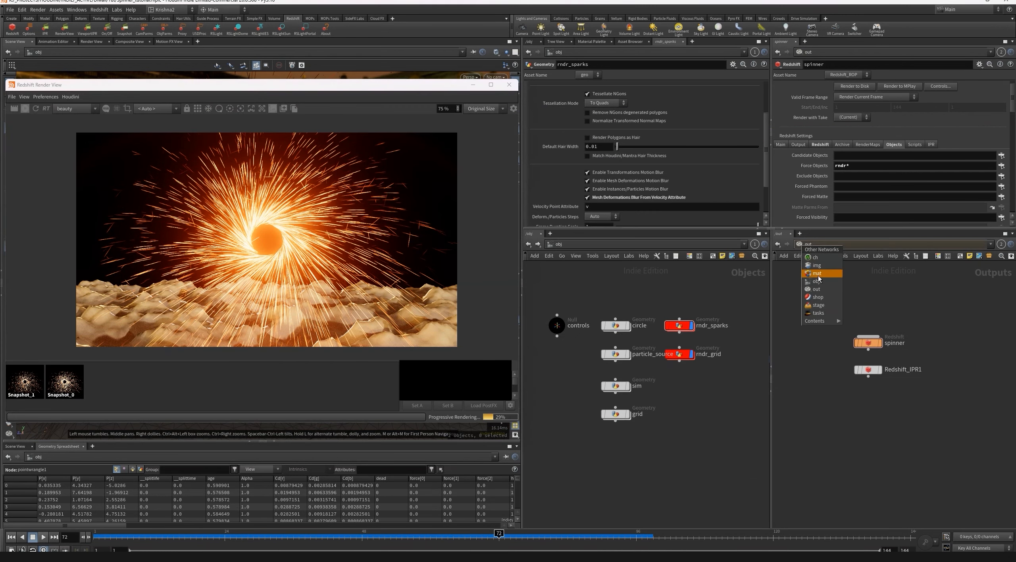
pyautogui.click(818, 284)
pyautogui.click(811, 256)
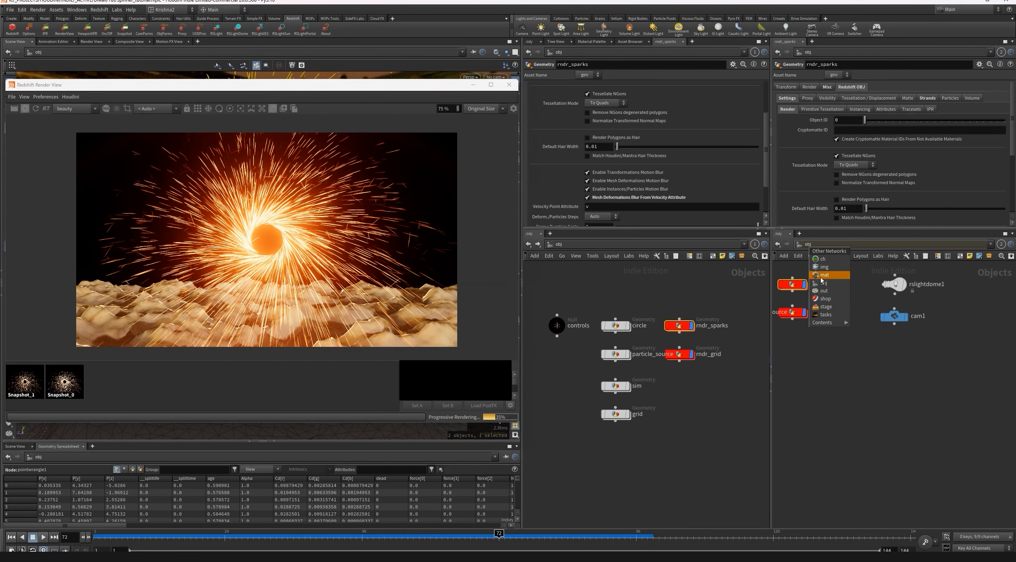
pyautogui.click(823, 278)
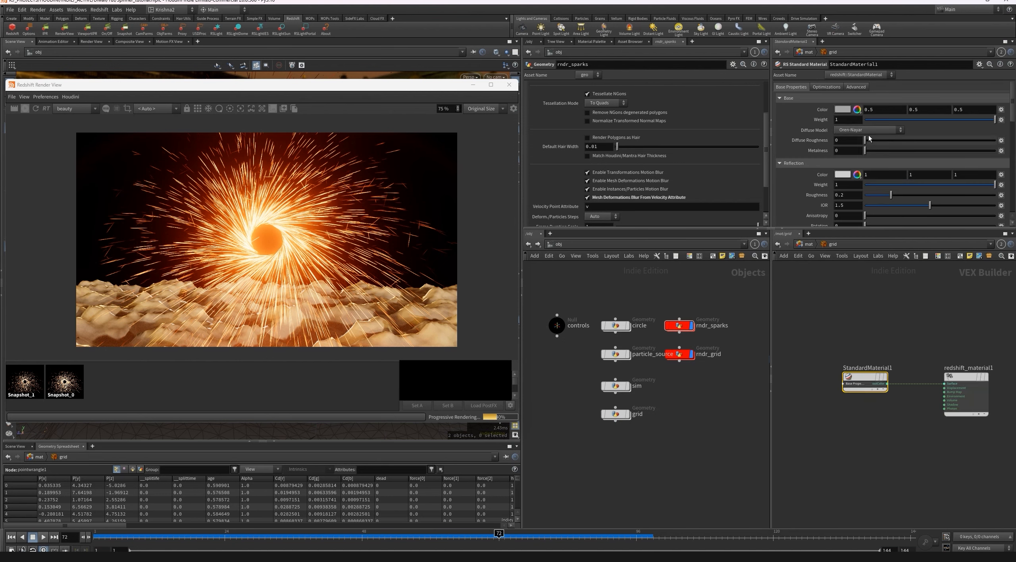
pyautogui.click(842, 110)
pyautogui.click(876, 96)
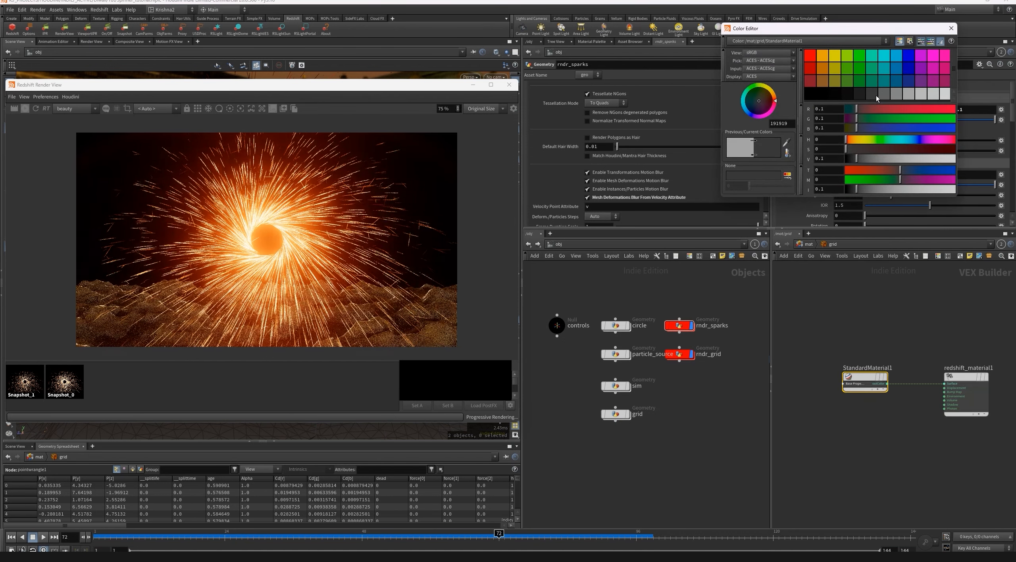
pyautogui.doubleClick(851, 194)
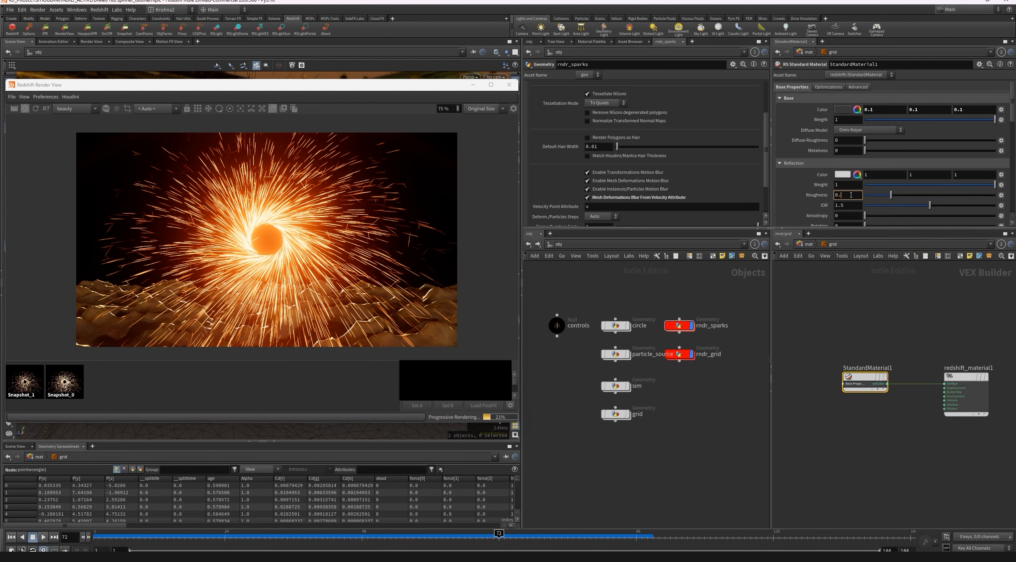
pyautogui.write('0')
pyautogui.press('Return')
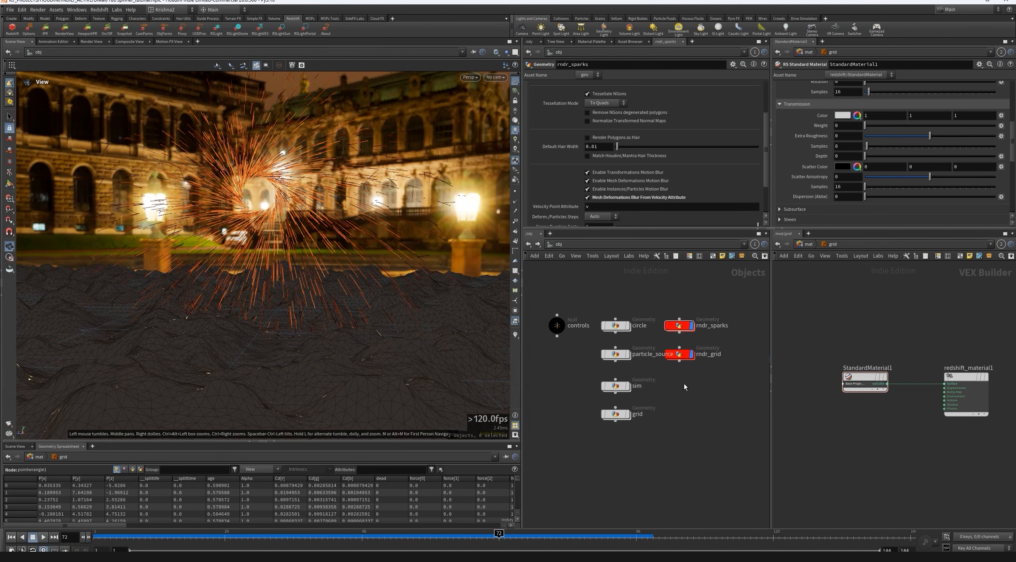
# Create a new geometry object below rndr_grid and name it rndr_bdrop.
pyautogui.press('Tab')
pyautogui.write('geo')
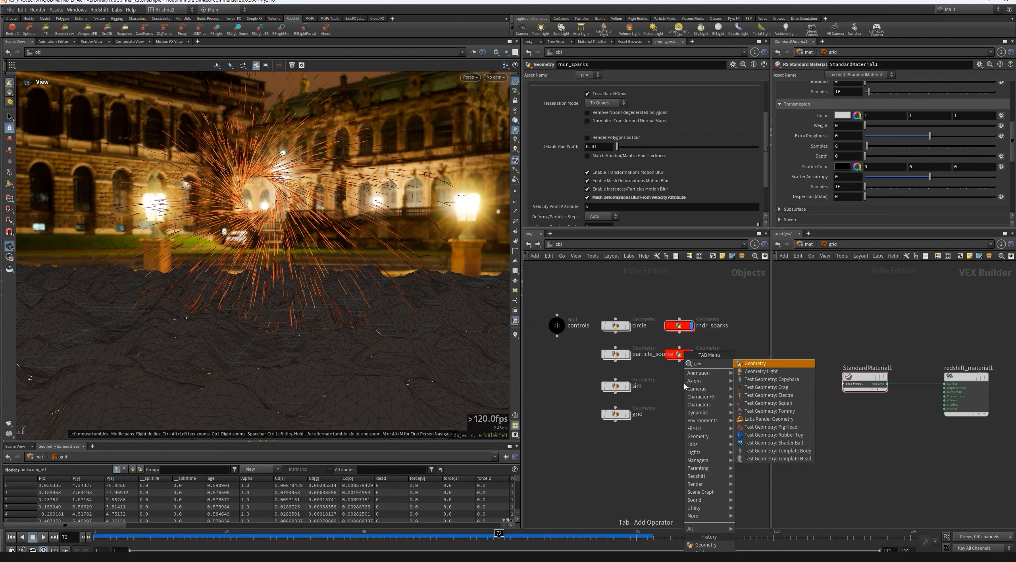
pyautogui.press('Return')
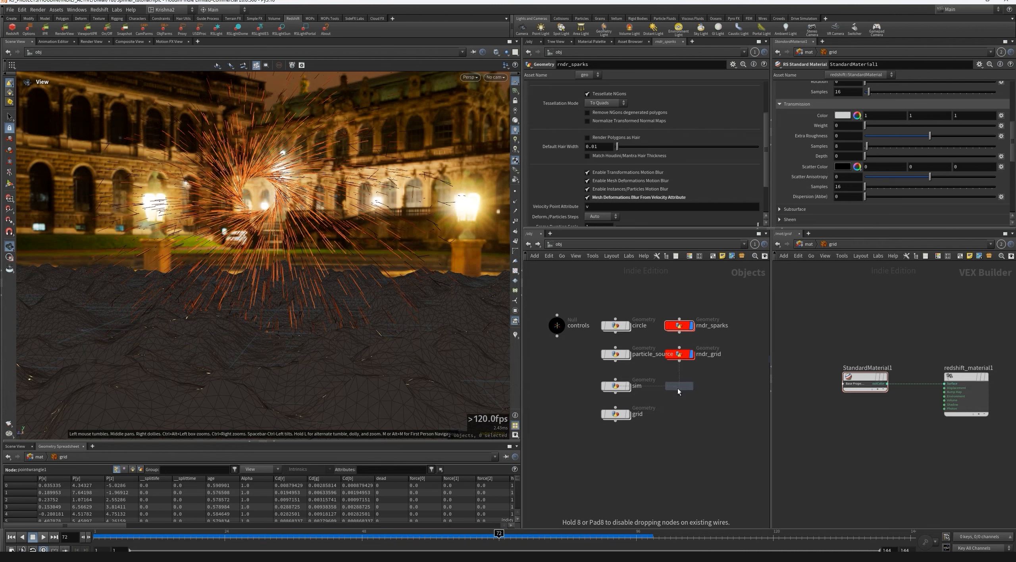
pyautogui.click(678, 388)
pyautogui.doubleClick(701, 387)
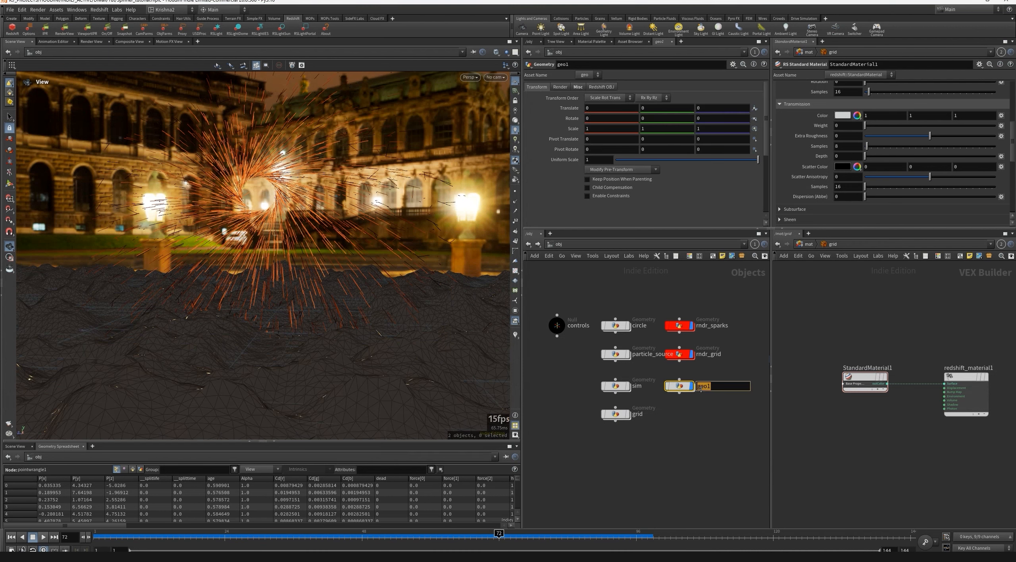
pyautogui.write('rndr_bdrop')
pyautogui.press('Return')
# Add a Grid node inside the rndr_bdrop object.
pyautogui.doubleClick(679, 385)
pyautogui.press('Tab')
pyautogui.write('g')
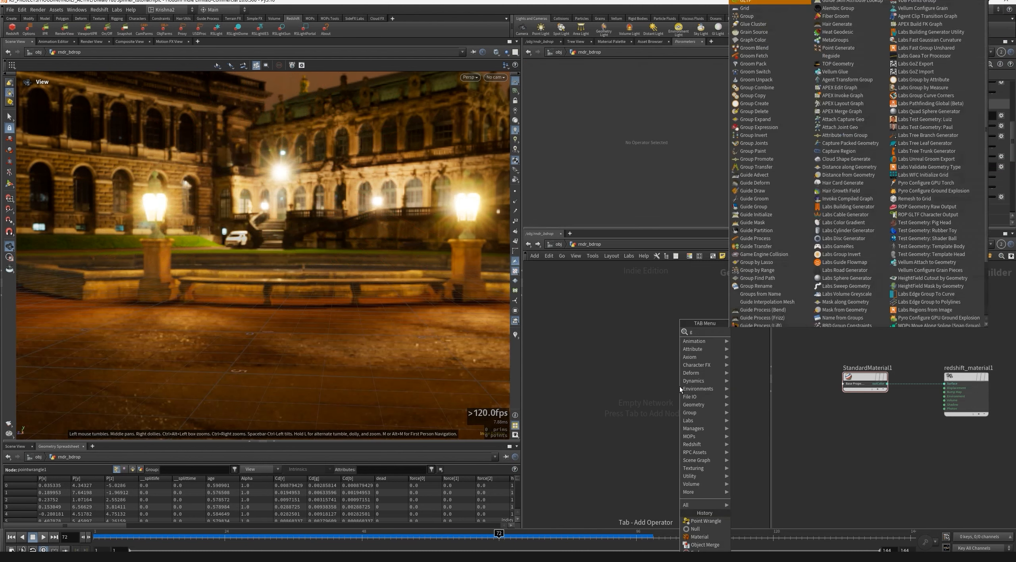
pyautogui.write('ri')
pyautogui.press('Return')
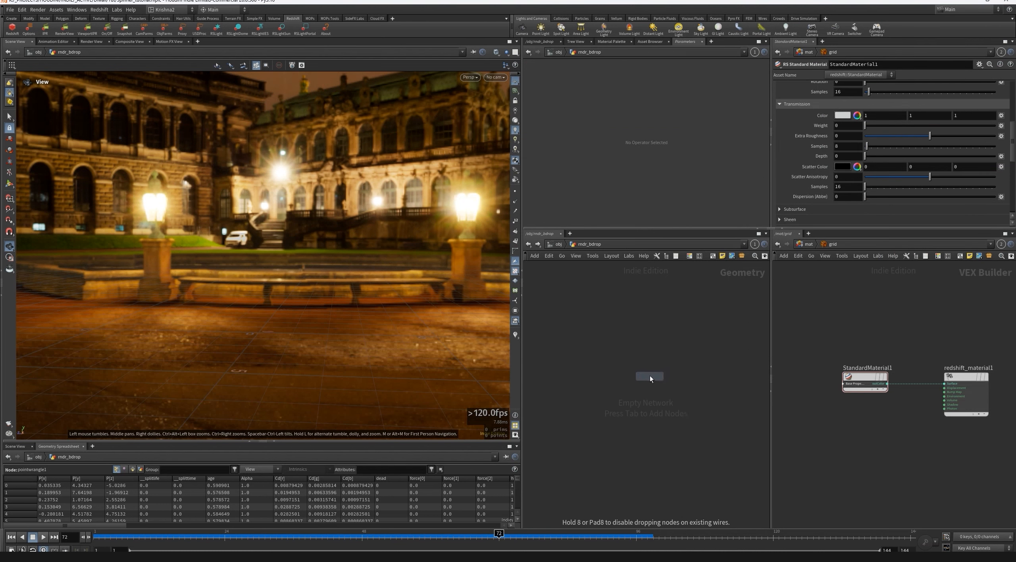
pyautogui.click(644, 375)
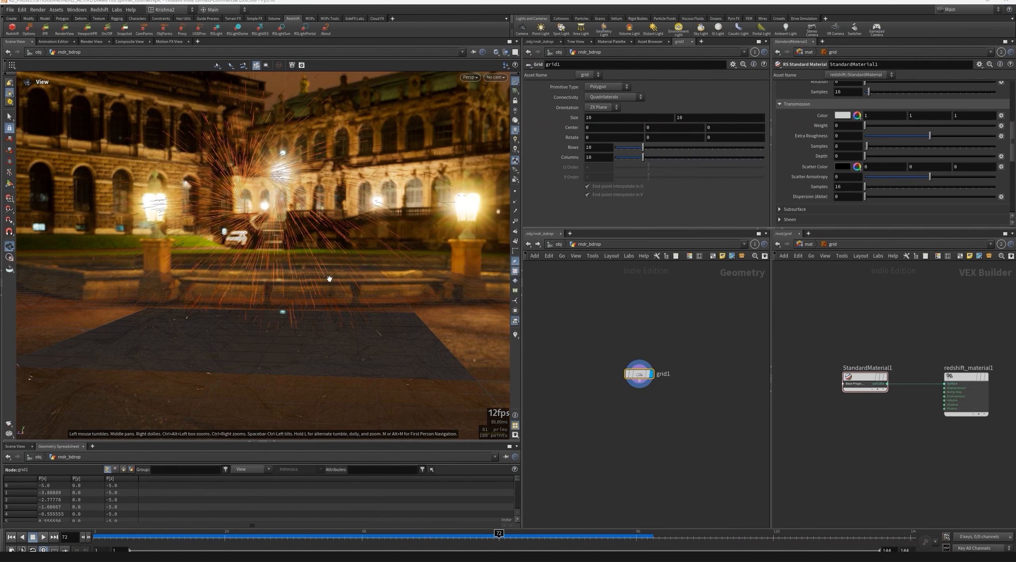
# Hide the environment background in the viewport and set the backdrop grid's orientation to YZ Plane.
pyautogui.moveTo(328, 279)
pyautogui.mouseDown()
pyautogui.moveTo(281, 311)
pyautogui.moveTo(319, 275)
pyautogui.mouseUp()
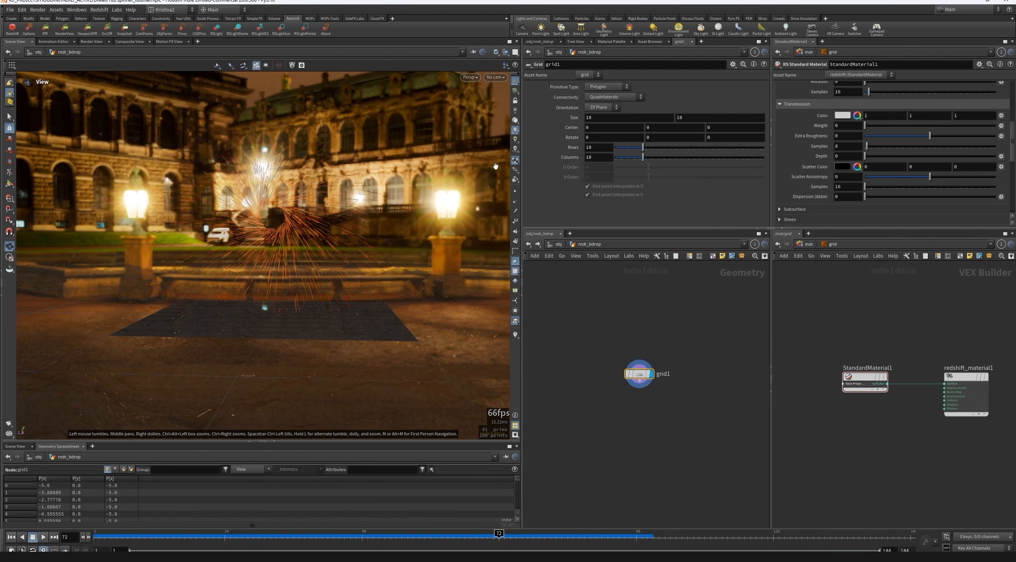
pyautogui.click(515, 121)
pyautogui.moveTo(333, 191); pyautogui.dragTo(297, 241, button='right')
pyautogui.moveTo(298, 241); pyautogui.dragTo(320, 269)
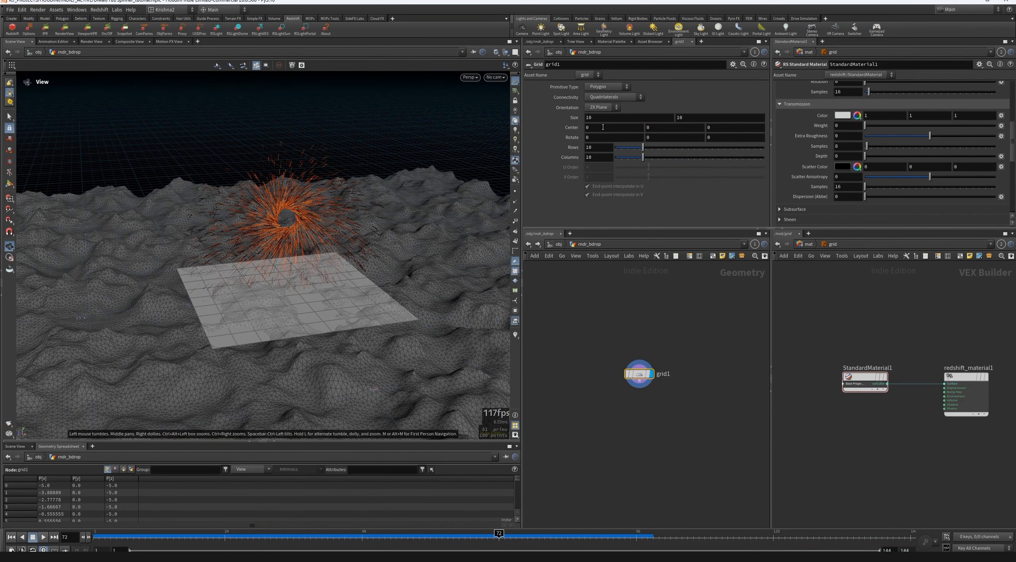
pyautogui.click(601, 107)
pyautogui.click(600, 113)
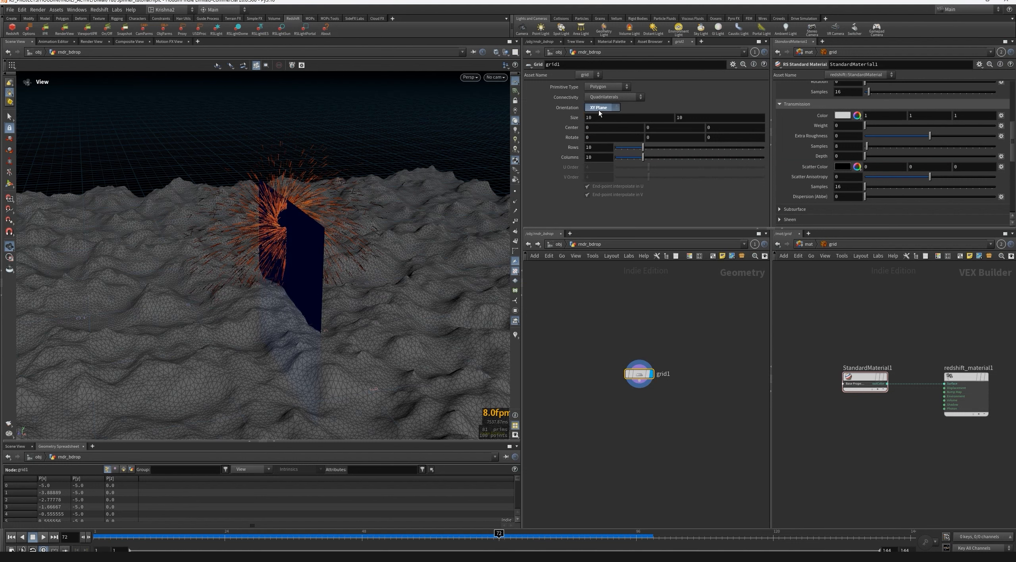
pyautogui.click(600, 108)
pyautogui.click(599, 123)
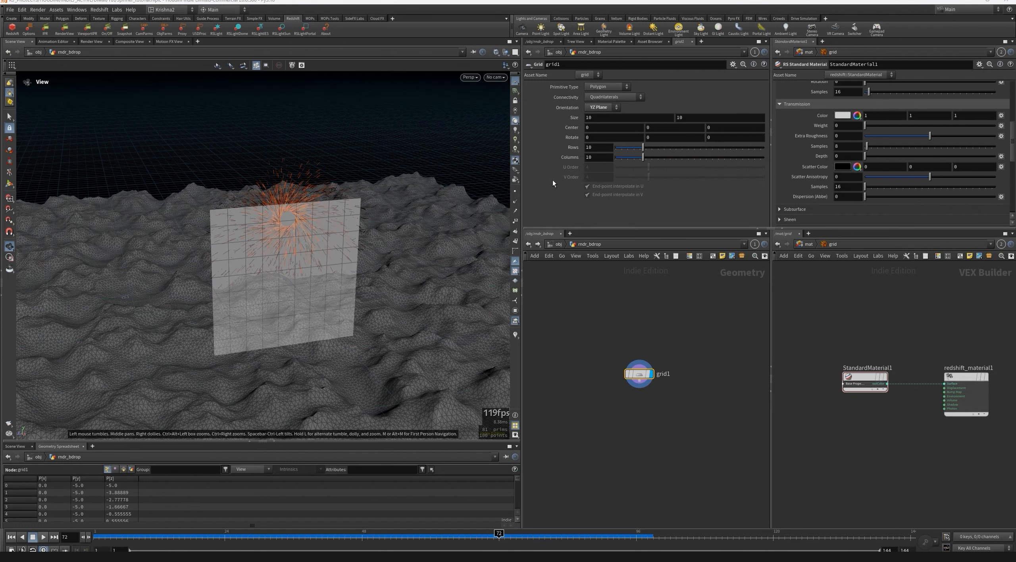
# Resize the backdrop grid to 43 by 29 and check its coverage through cam1.
pyautogui.moveTo(577, 117); pyautogui.dragTo(501, 80, button='middle')
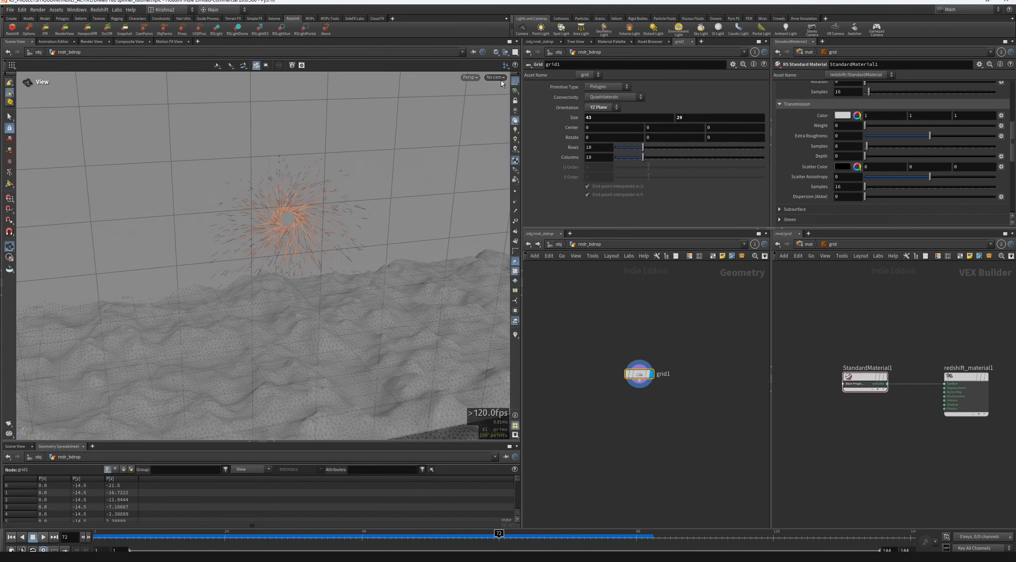
pyautogui.click(501, 80)
pyautogui.click(504, 113)
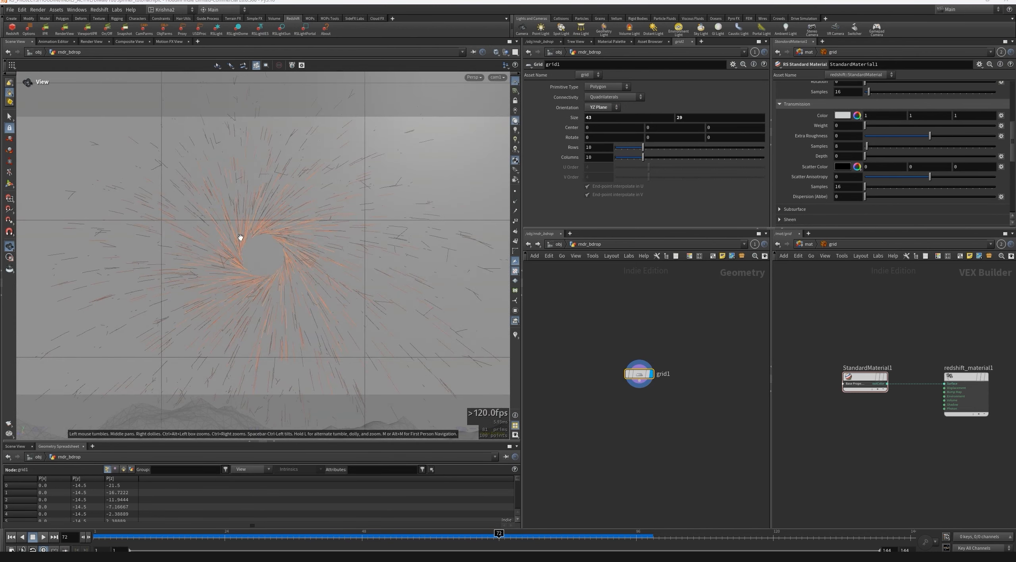
pyautogui.scroll(-6, 240, 237)
pyautogui.moveTo(297, 250); pyautogui.dragTo(416, 222)
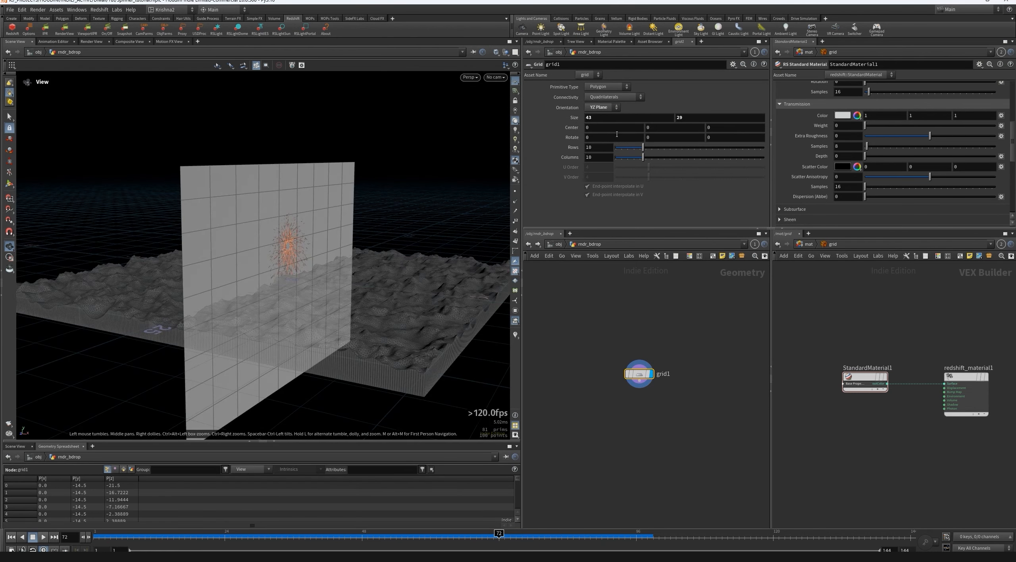
# Move the backdrop grid behind the sparks to about -23.4 in X using the viewport handle.
pyautogui.press('Return')
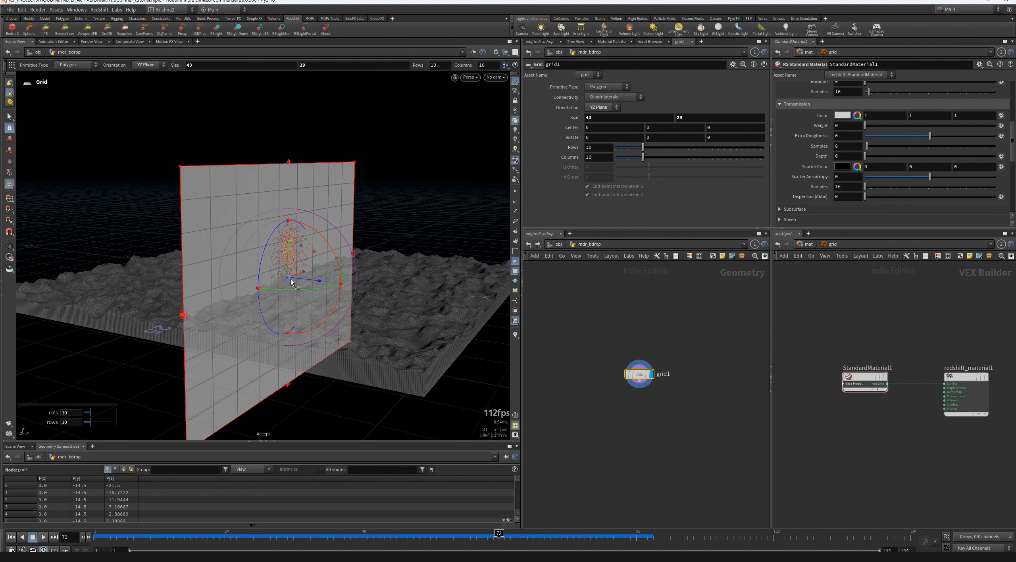
pyautogui.moveTo(291, 279); pyautogui.dragTo(137, 276)
pyautogui.hotkey('space', 'f')
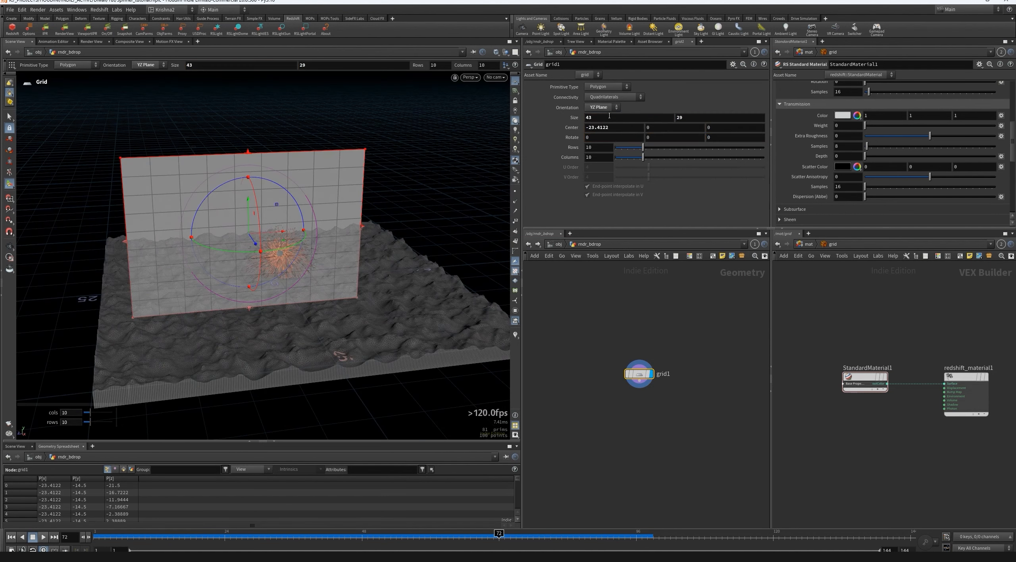
# Resize the backdrop grid to 60 by 30, trying a height of 40 and a width of 50 along the way.
pyautogui.click(607, 117)
pyautogui.click(677, 118)
pyautogui.write('40')
pyautogui.press('Return')
pyautogui.click(681, 118)
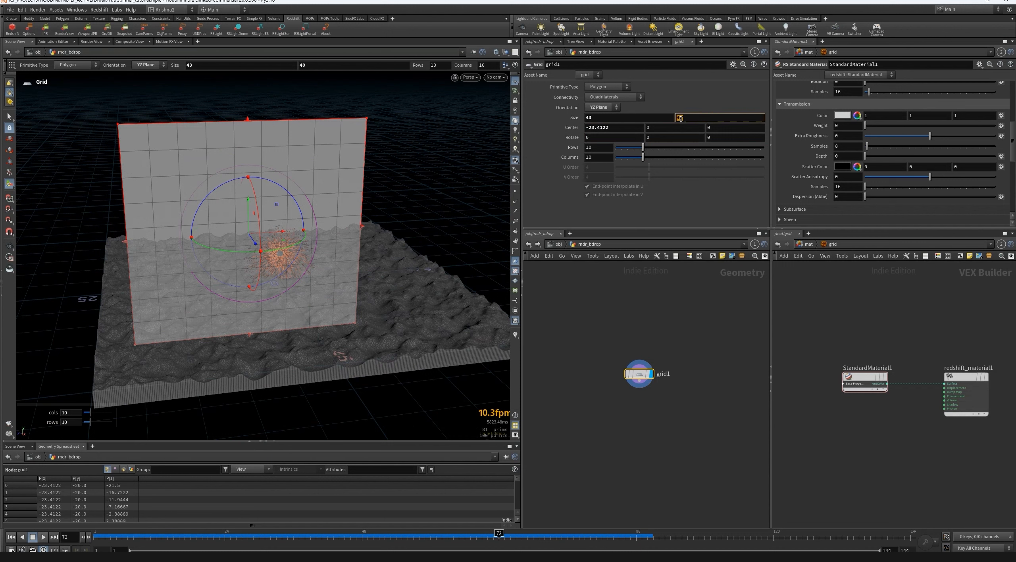
pyautogui.write('30')
pyautogui.press('Return')
pyautogui.click(617, 122)
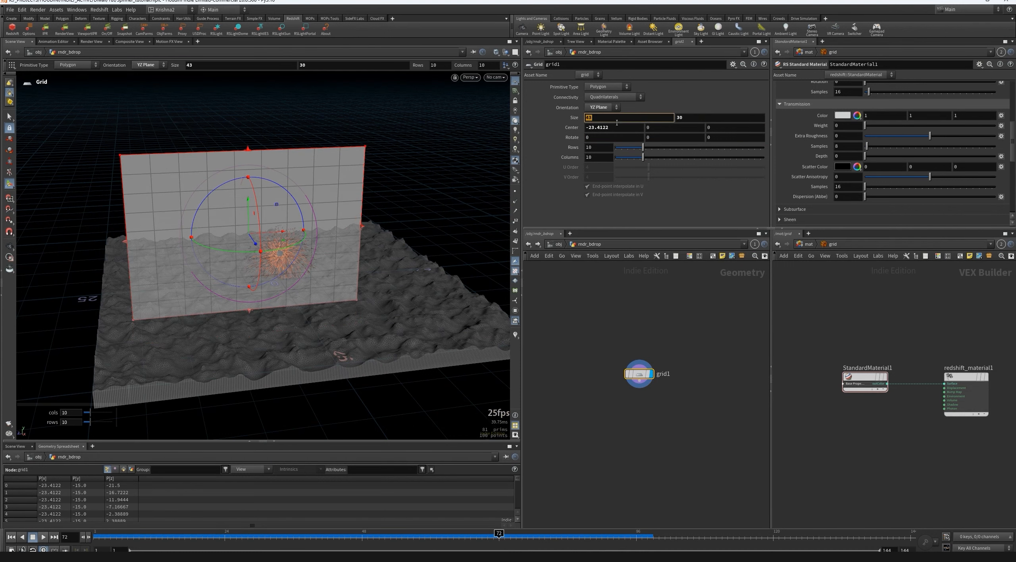
pyautogui.write('50')
pyautogui.press('Return')
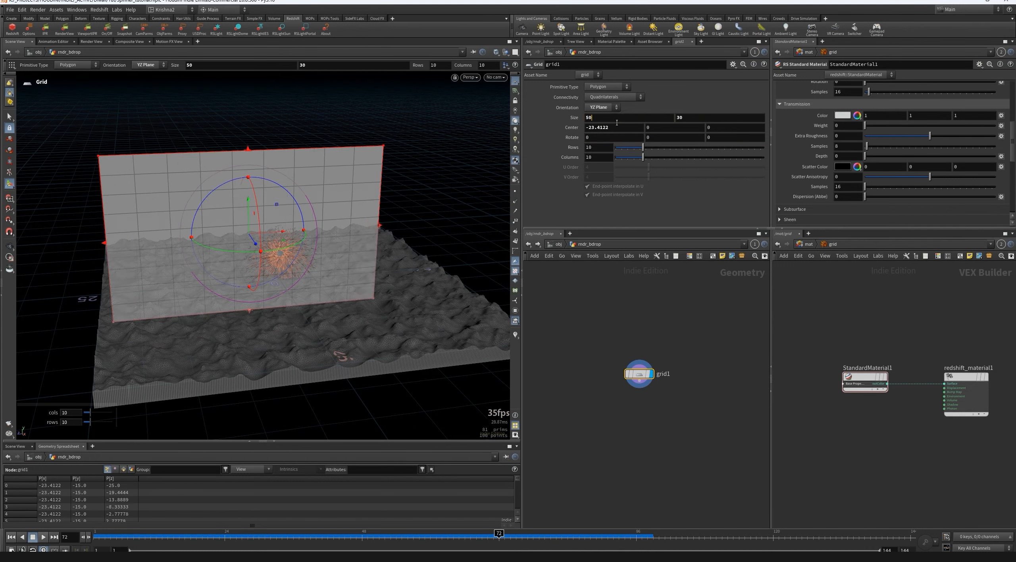
pyautogui.click(617, 122)
pyautogui.write('60')
pyautogui.press('Return')
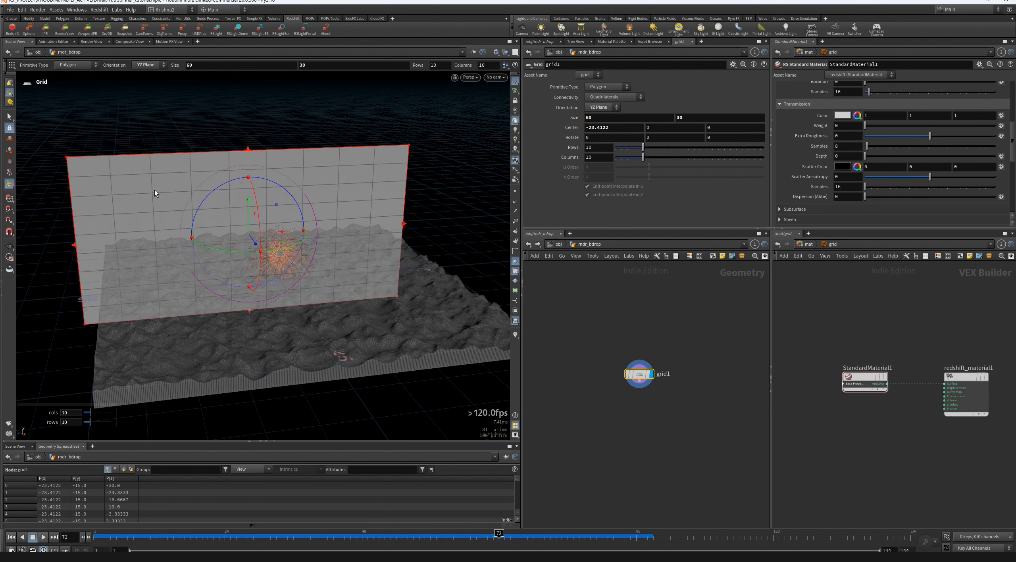
# Add a Material node and a Null after the backdrop grid, and rename the Null OUT.
pyautogui.press('Tab')
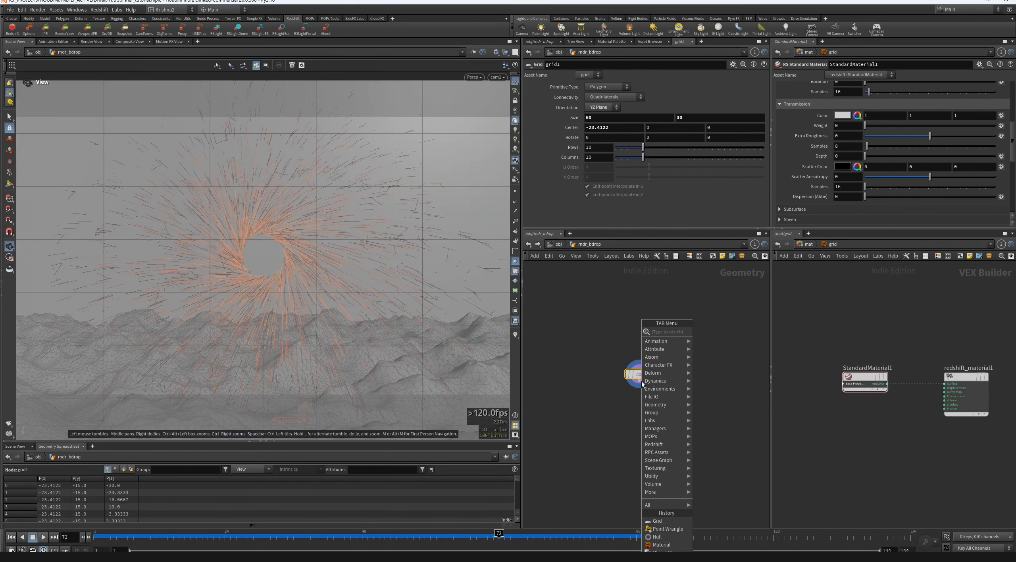
pyautogui.write('mater')
pyautogui.press('Return')
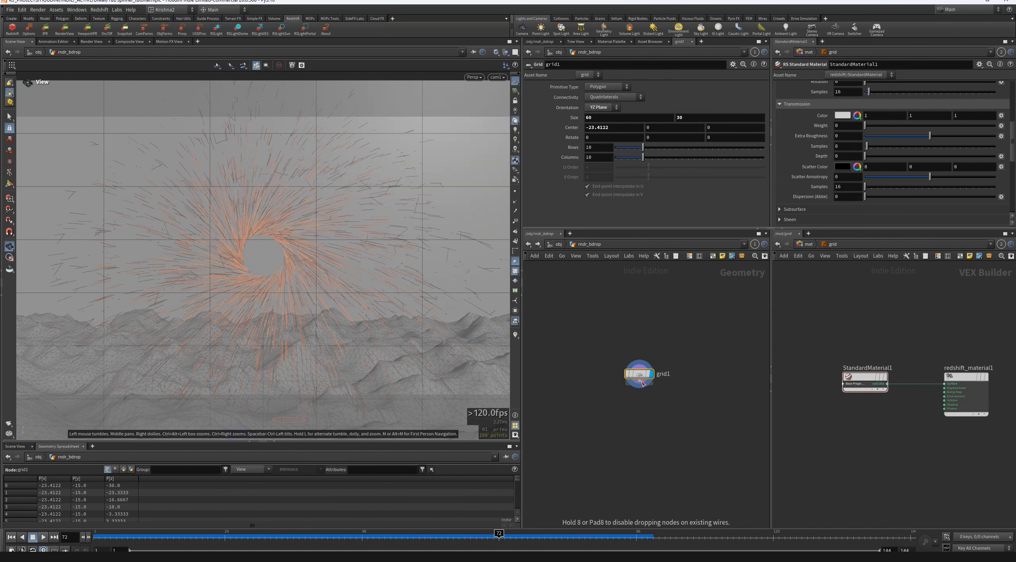
pyautogui.press('Tab')
pyautogui.write('null')
pyautogui.press('Return')
pyautogui.doubleClick(659, 431)
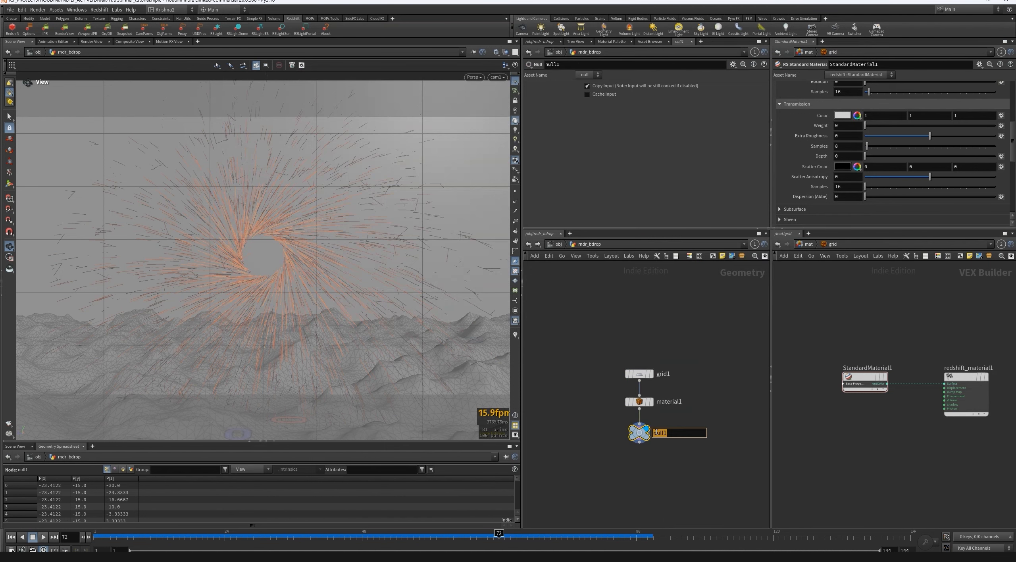
pyautogui.write('cUT')
pyautogui.press('Return')
# Assign the grid material from the mat network to the backdrop's Material node.
pyautogui.click(638, 401)
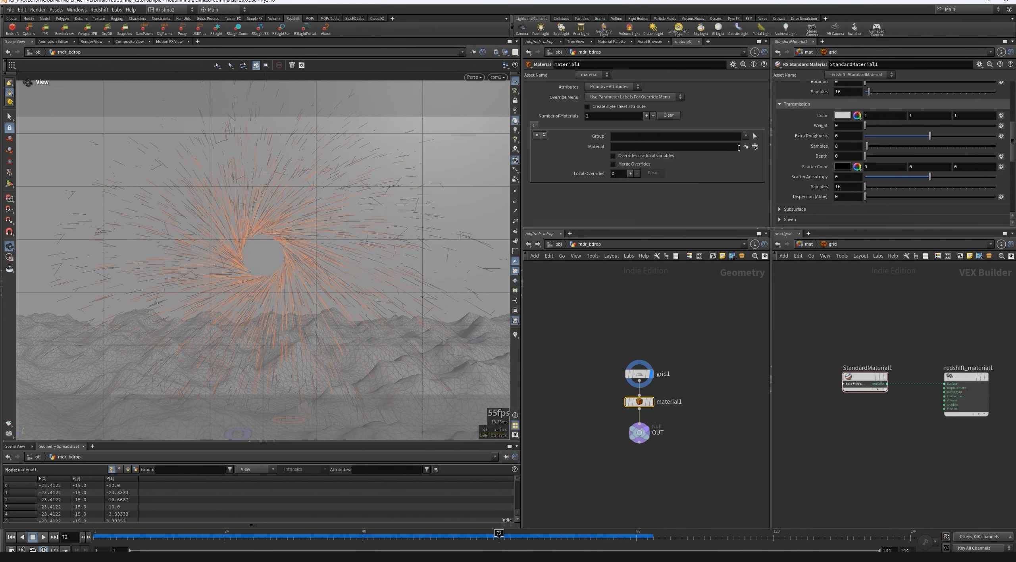
pyautogui.click(761, 146)
pyautogui.click(719, 99)
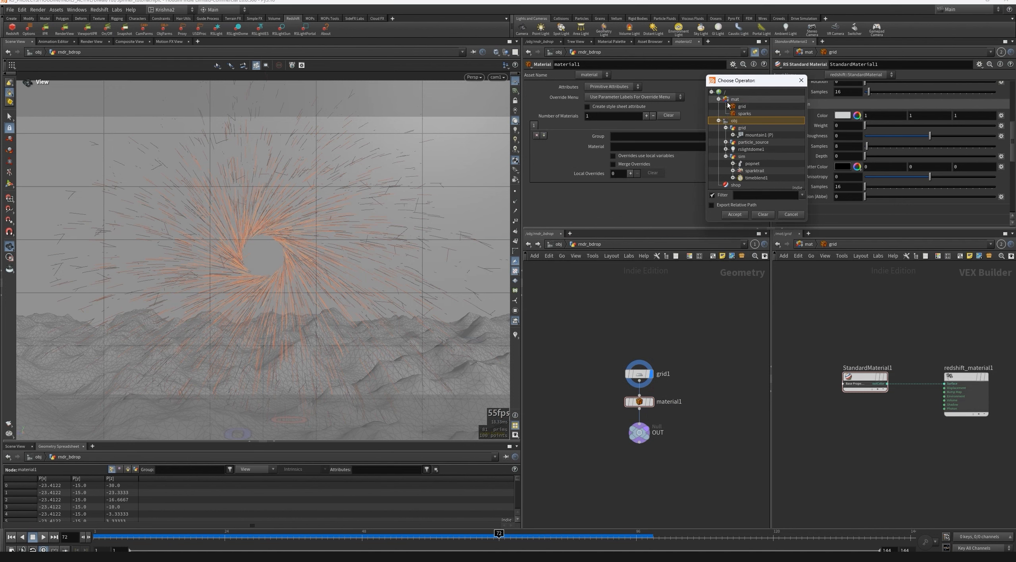
pyautogui.click(741, 106)
pyautogui.click(735, 214)
# Return to the object level and colour the rndr_bdrop node red like the other render objects.
pyautogui.click(558, 245)
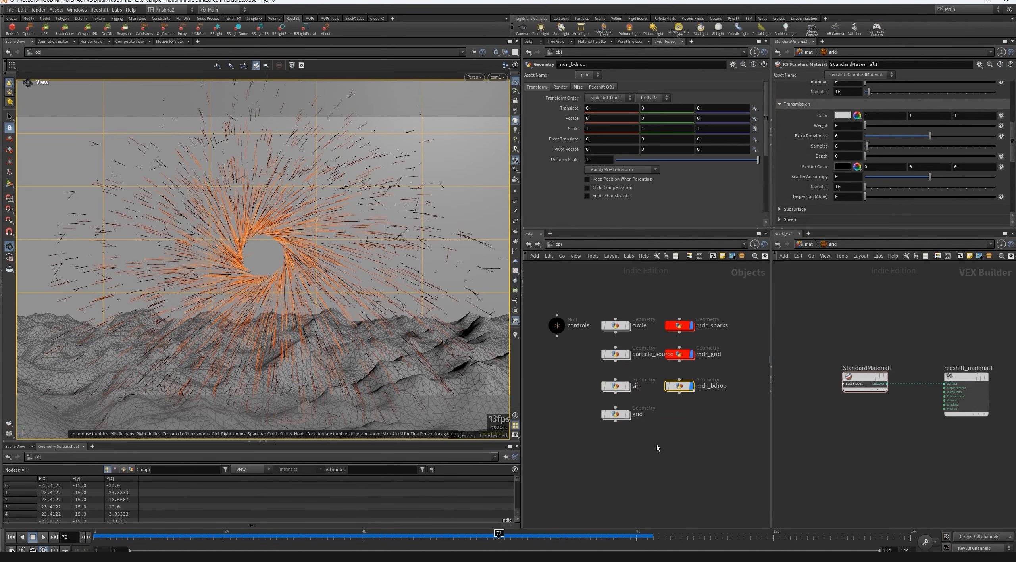
pyautogui.click(678, 387)
pyautogui.press('c')
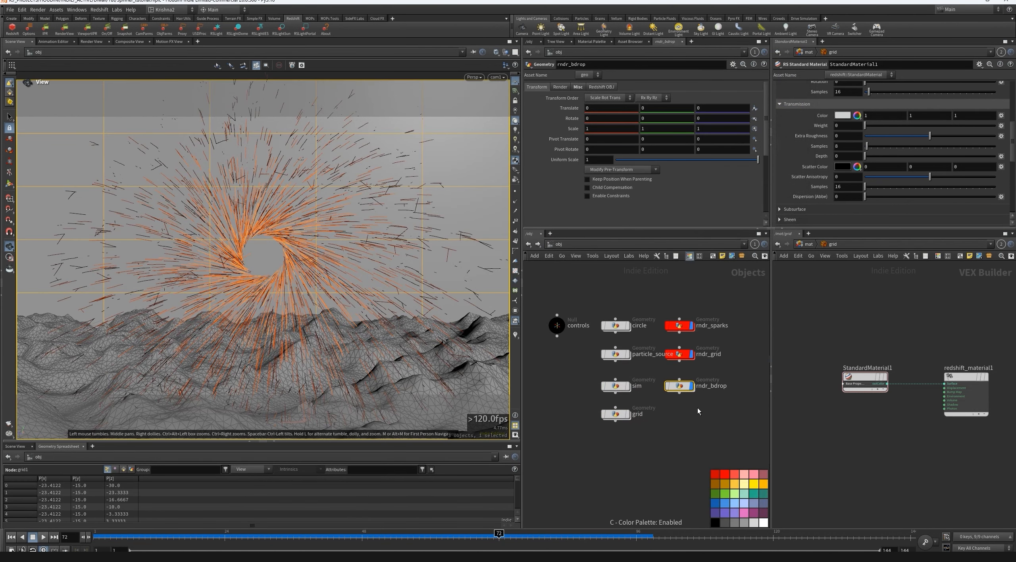
pyautogui.click(724, 476)
pyautogui.press('c')
pyautogui.click(678, 449)
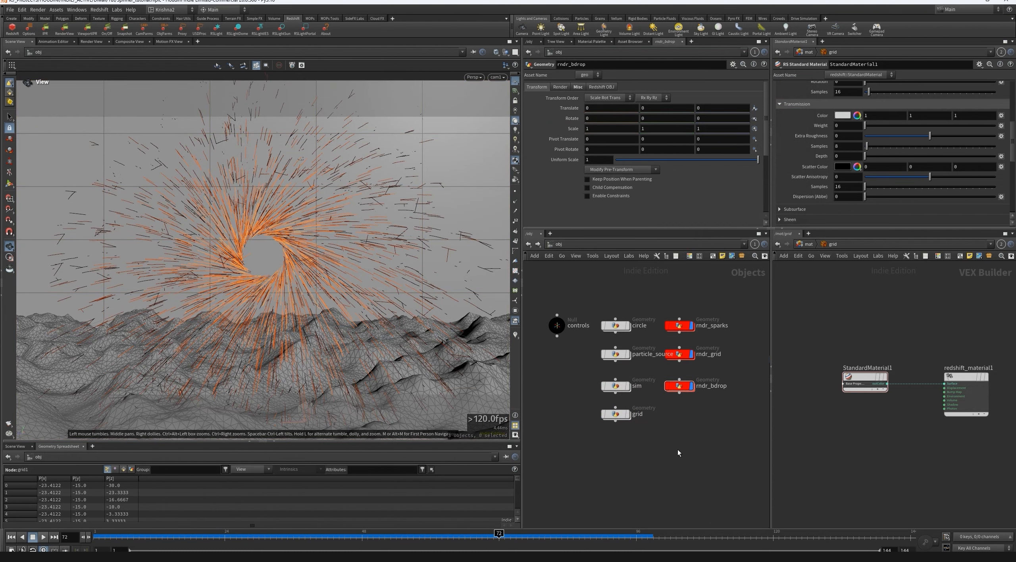
# Open the Redshift render view and darken the grid material's base color to 0.025 in all three channels.
pyautogui.click(65, 31)
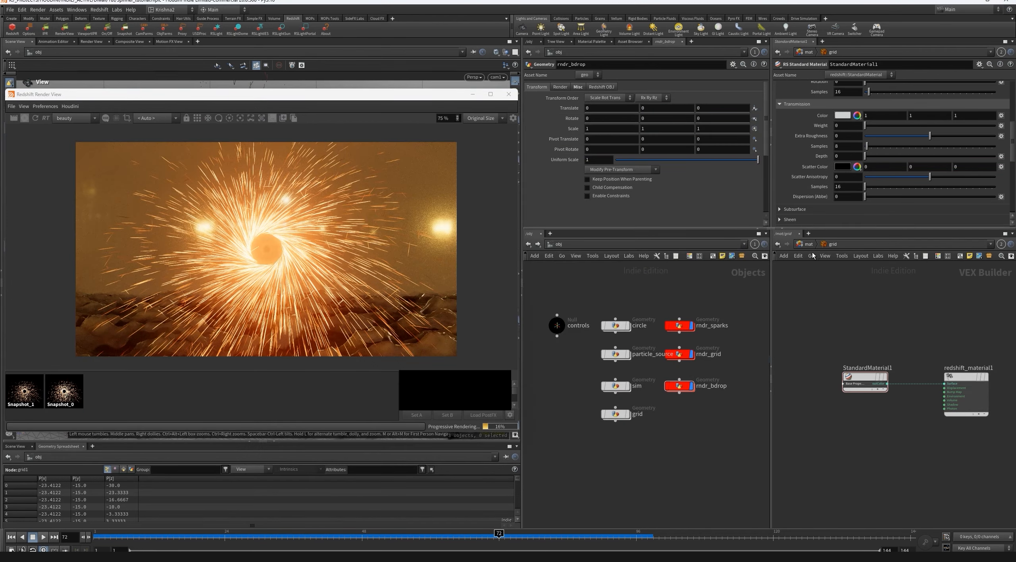
pyautogui.click(863, 381)
pyautogui.scroll(5, 817, 141)
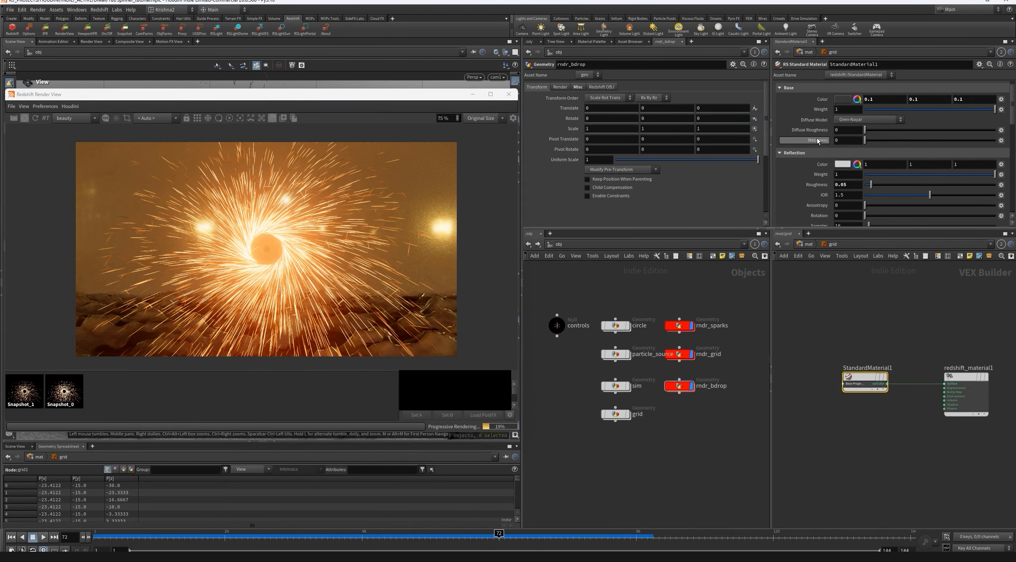
pyautogui.click(842, 99)
pyautogui.click(848, 97)
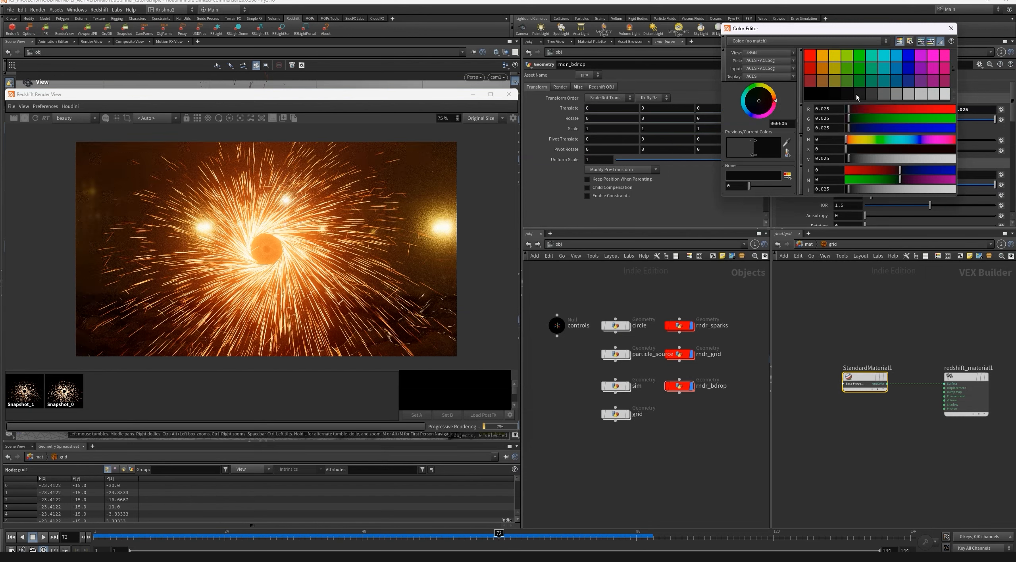
pyautogui.click(848, 96)
pyautogui.click(848, 97)
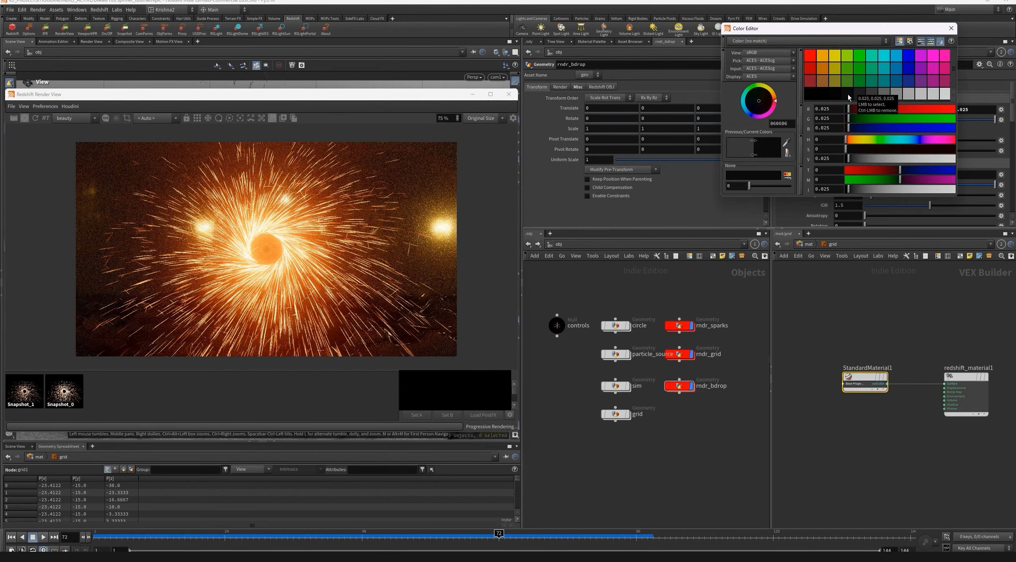
pyautogui.click(950, 28)
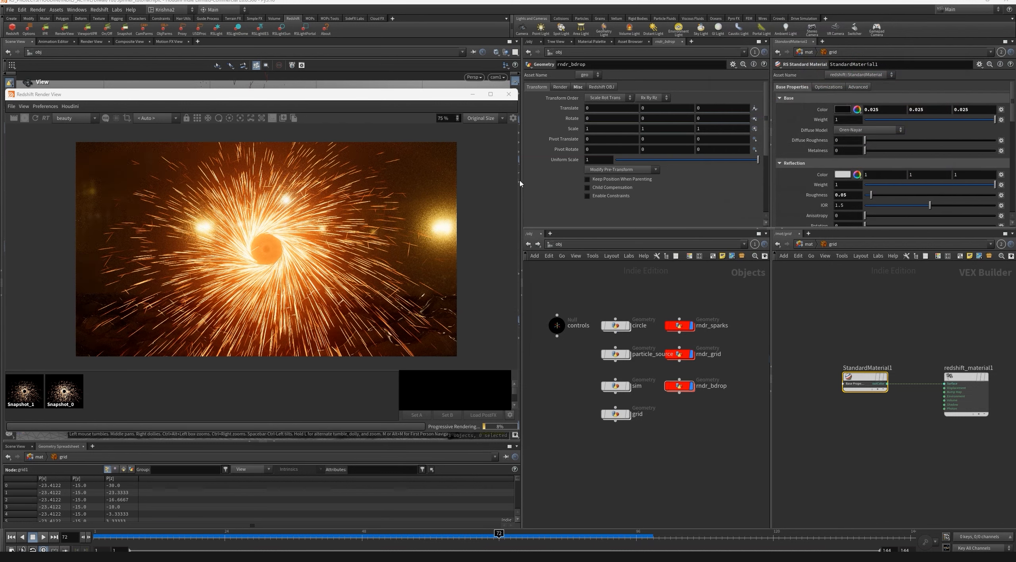
# Set the focal length of cam1 to 90 mm.
pyautogui.scroll(-3, 640, 360)
pyautogui.click(739, 359)
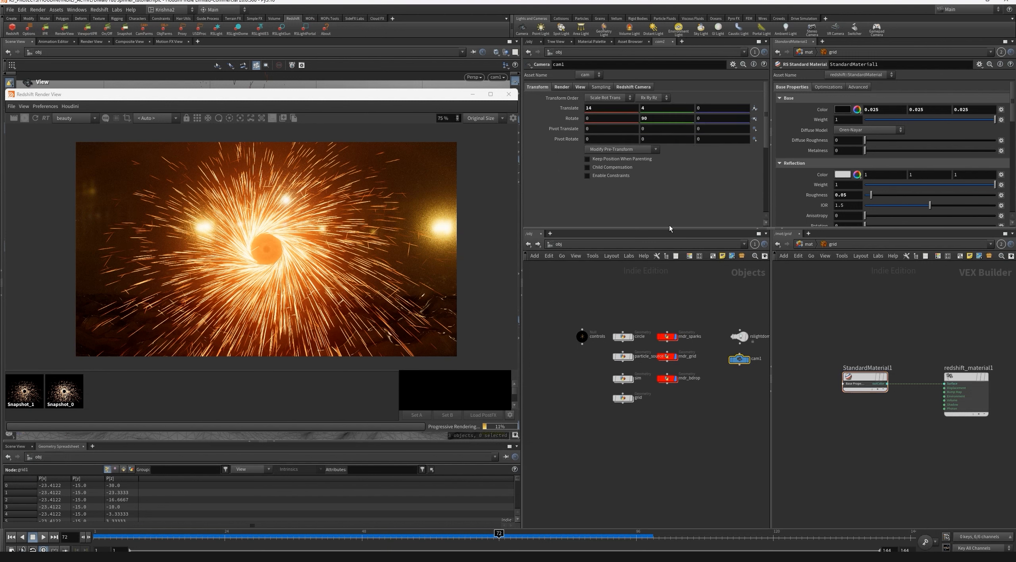
pyautogui.click(584, 87)
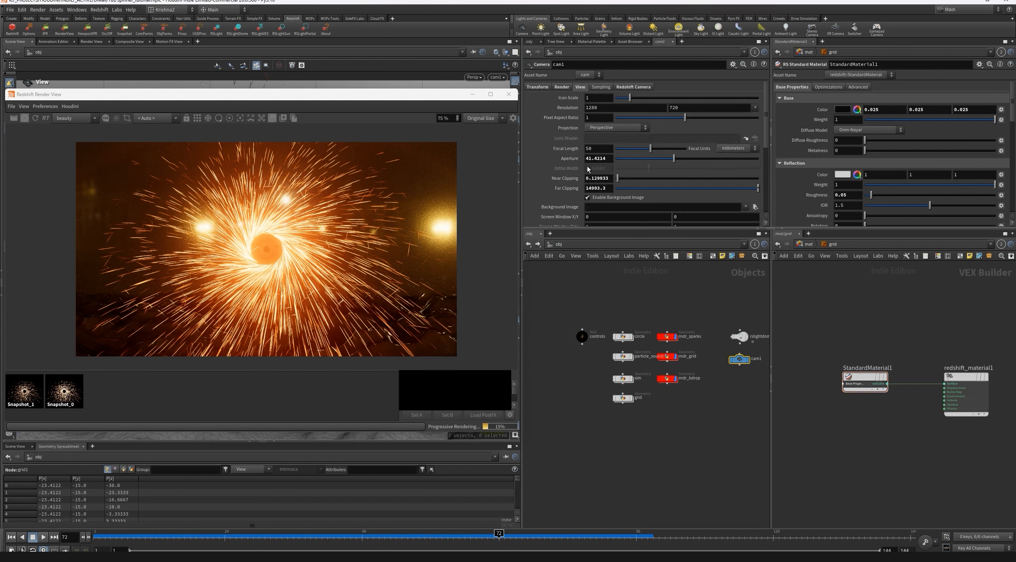
pyautogui.doubleClick(596, 152)
pyautogui.press('Return')
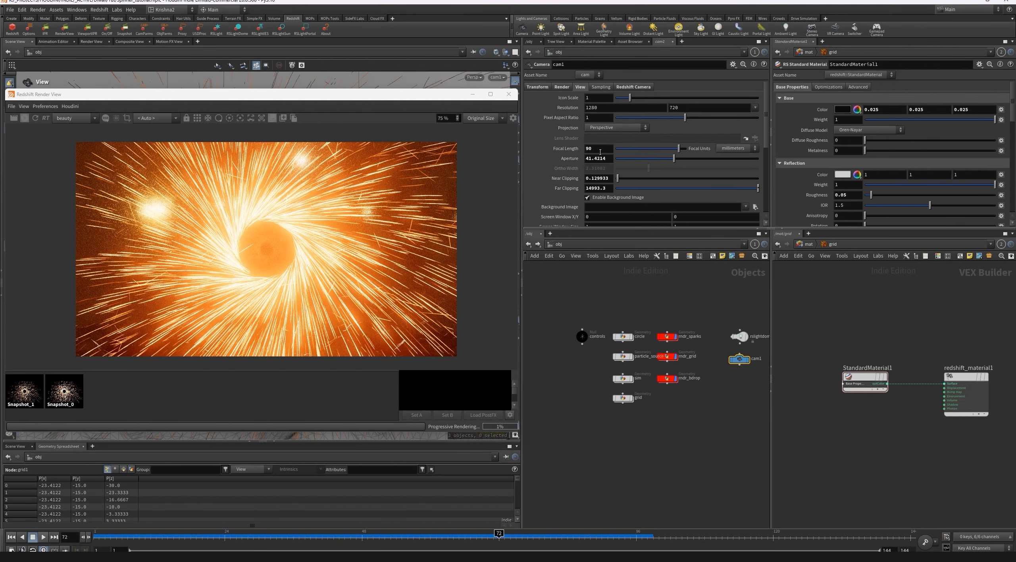
# Set cam1's X translation to 50 to pull the camera back from the sparks.
pyautogui.click(547, 88)
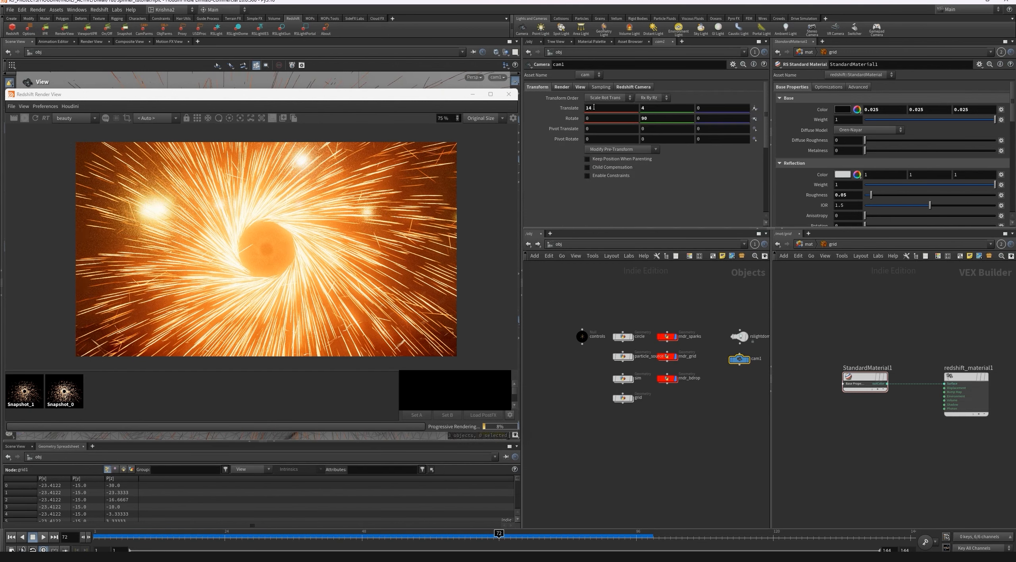
pyautogui.doubleClick(594, 107)
pyautogui.write('50')
pyautogui.press('Return')
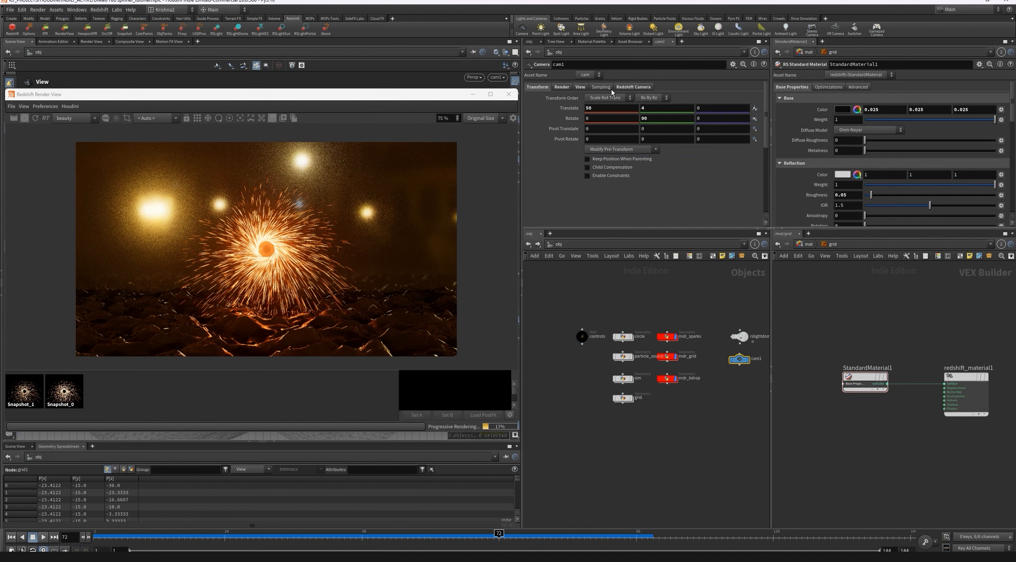
# Enable Bokeh in the depth of field settings of cam1's Redshift camera properties.
pyautogui.click(633, 87)
pyautogui.click(585, 98)
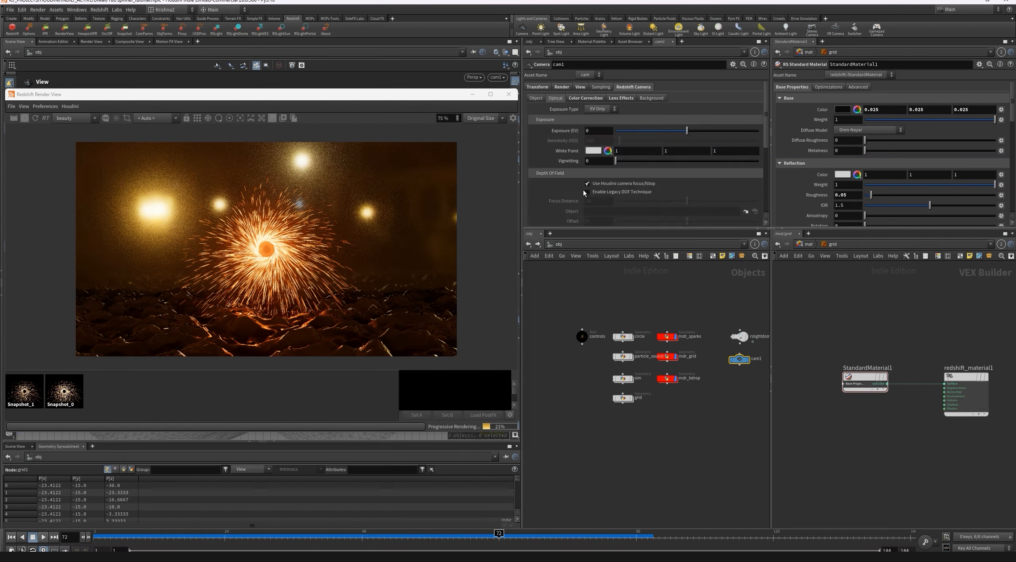
pyautogui.scroll(-2, 586, 198)
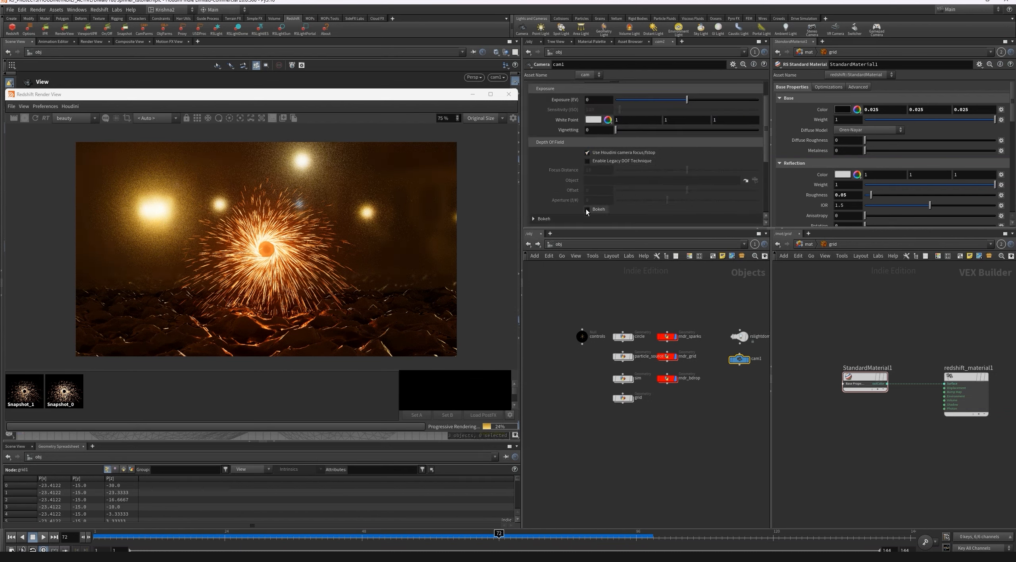
pyautogui.click(587, 209)
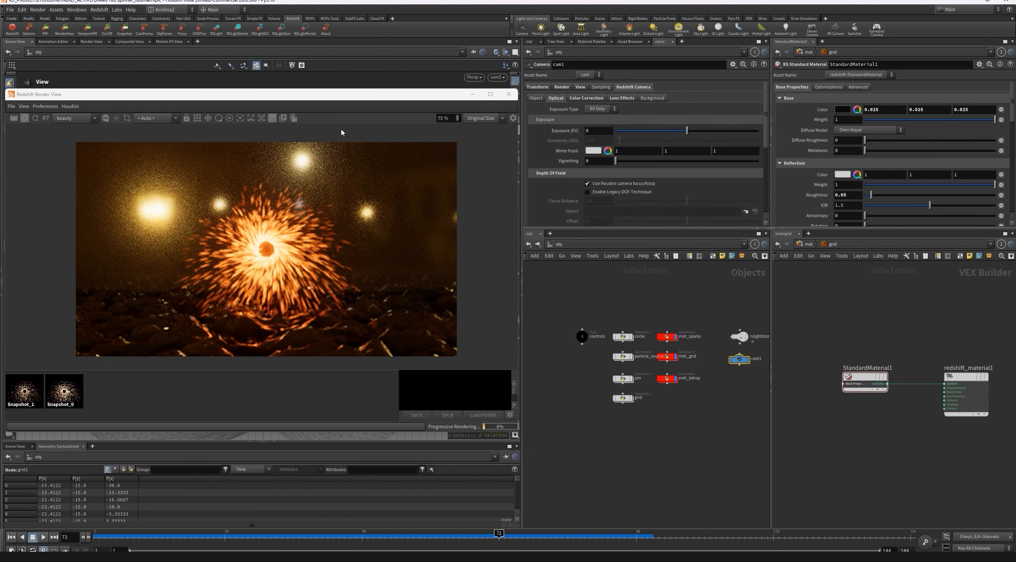
# Pick the focus distance at the centre of the sparks in the render, and keyframe cam1's focus distance.
pyautogui.click(239, 118)
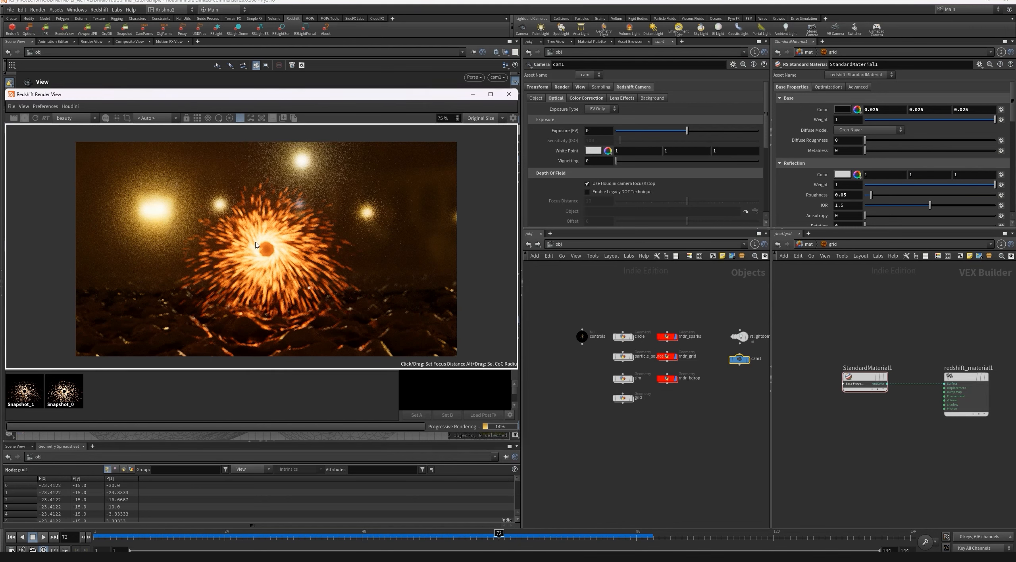
pyautogui.click(270, 243)
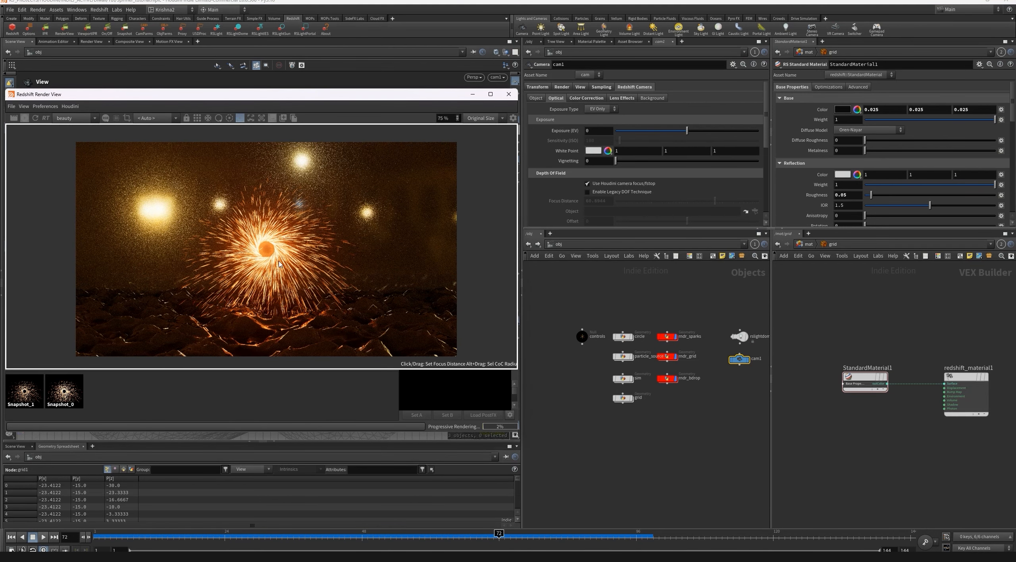
pyautogui.click(601, 86)
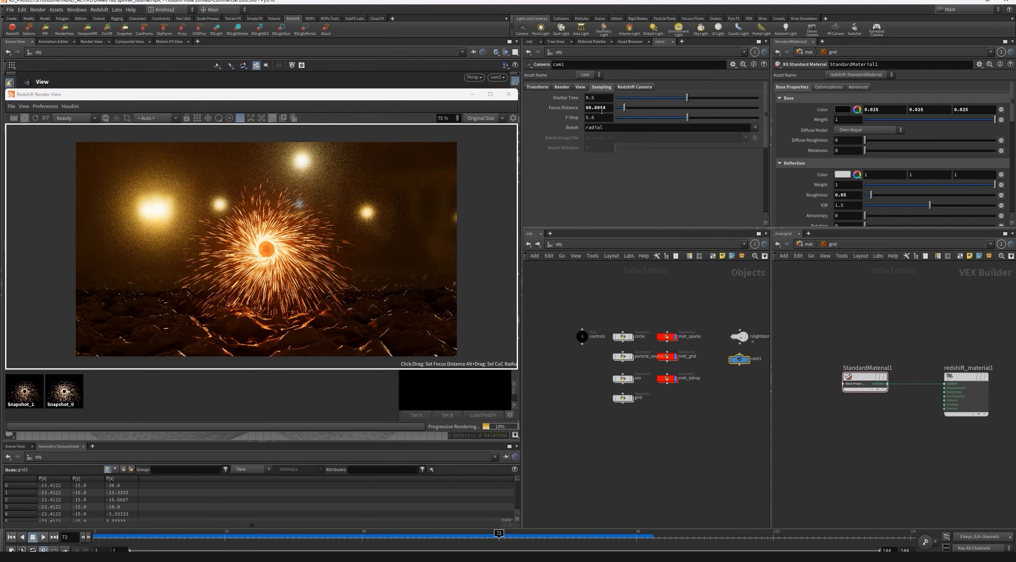
pyautogui.keyDown('alt'); pyautogui.click(601, 109); pyautogui.keyUp('alt')
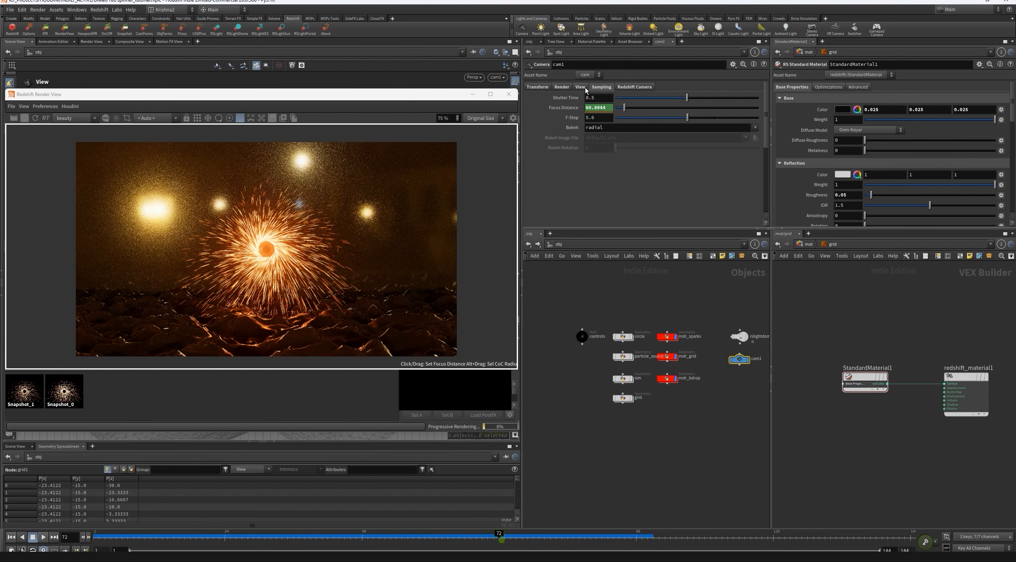
# Set cam1's F-Stop to 0.25 after trying 1, and turn off focus picking in the render view.
pyautogui.click(599, 118)
pyautogui.write('1')
pyautogui.press('Return')
pyautogui.click(599, 118)
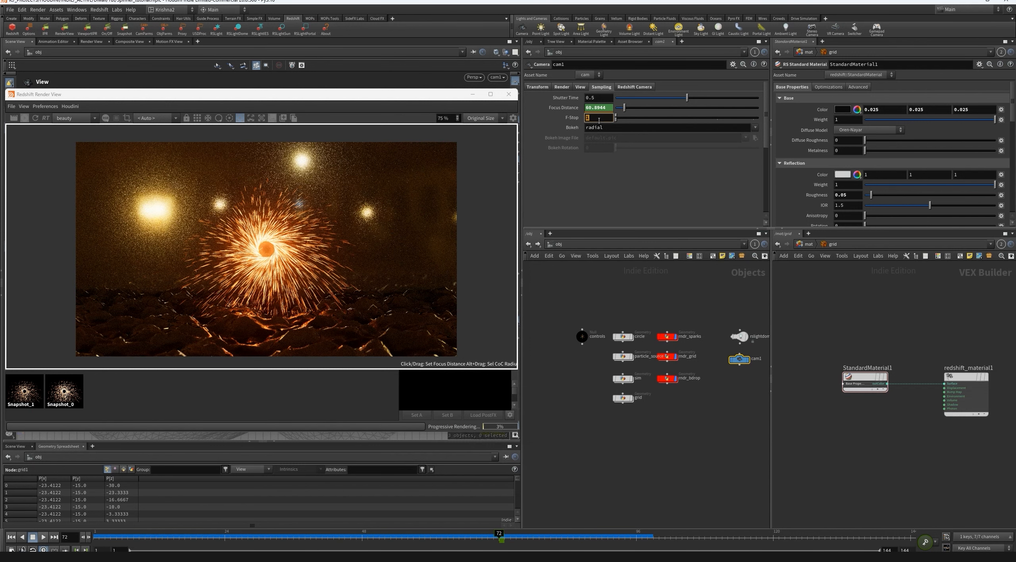
pyautogui.write('0.25')
pyautogui.press('Return')
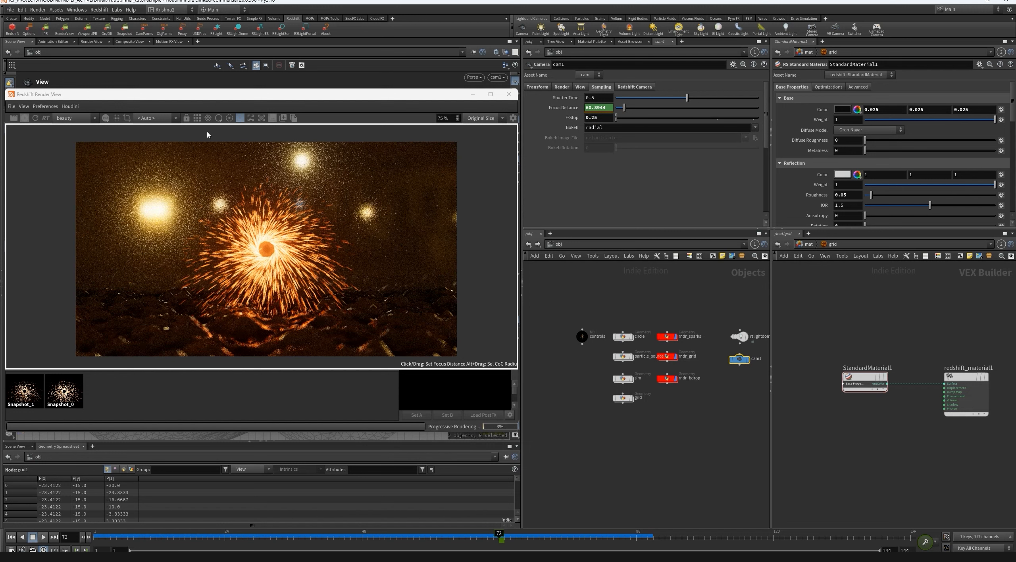
pyautogui.click(240, 119)
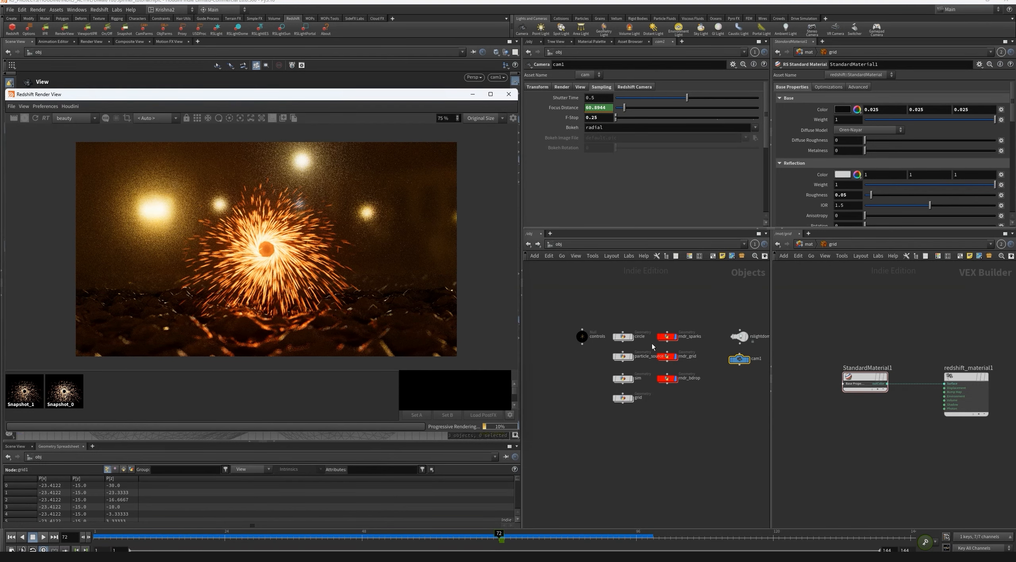
# Set the grid material's reflection roughness to 0.075 after trying 0.1.
pyautogui.moveTo(829, 301); pyautogui.dragTo(888, 396)
pyautogui.doubleClick(839, 195)
pyautogui.write('0.1')
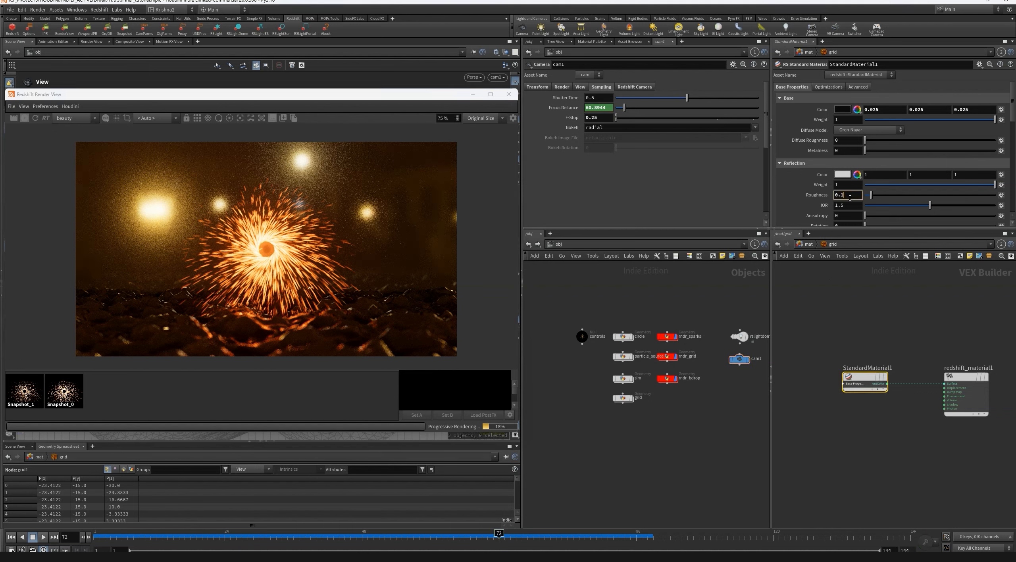
pyautogui.press('Return')
pyautogui.doubleClick(844, 195)
pyautogui.write('0.05')
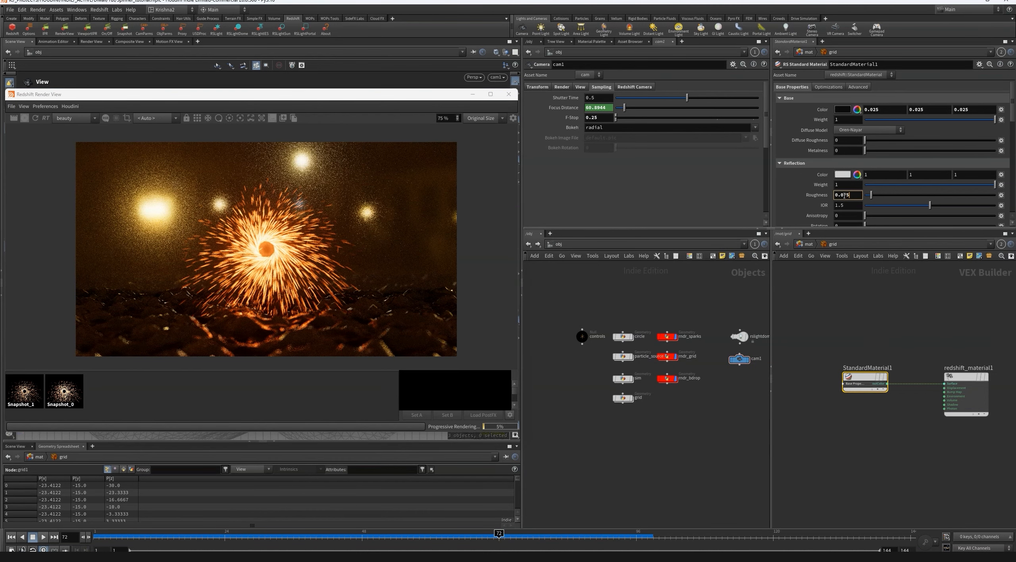
pyautogui.write('7')
pyautogui.press('Return')
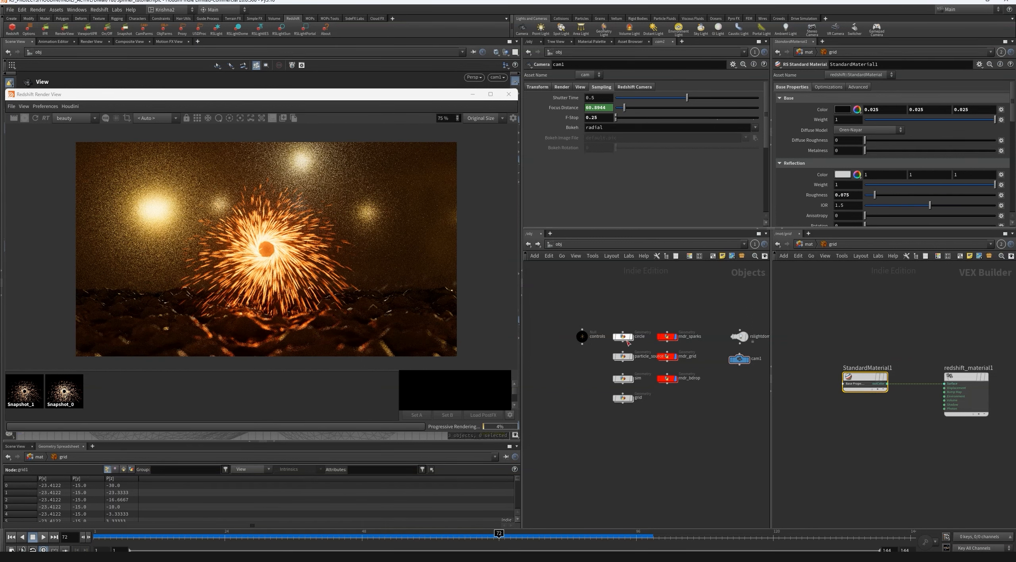
# Set the Y rotation of the rslightdome1 dome light to 310.
pyautogui.moveTo(718, 322); pyautogui.dragTo(748, 337)
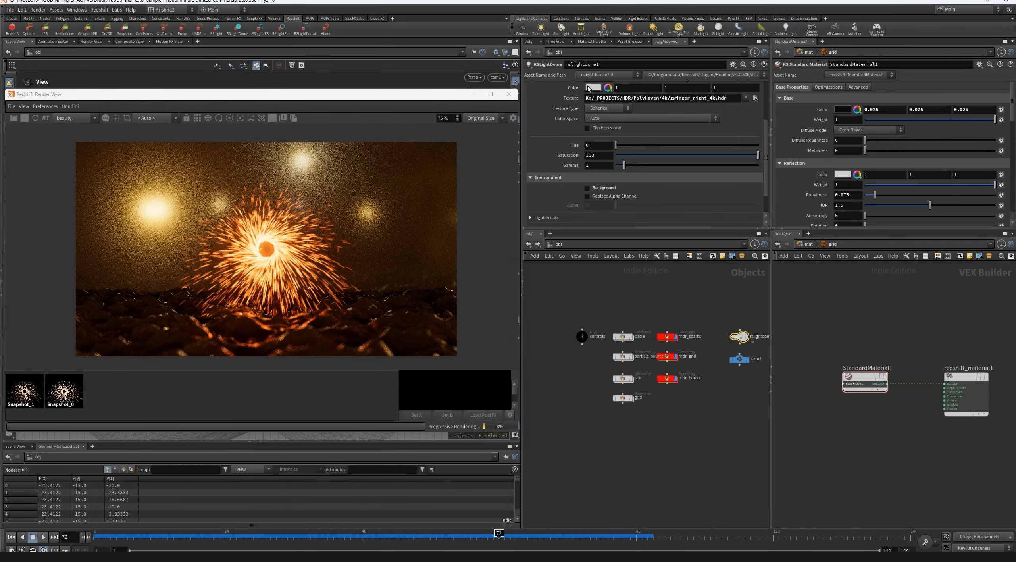
pyautogui.scroll(3, 589, 88)
pyautogui.click(537, 86)
pyautogui.click(646, 129)
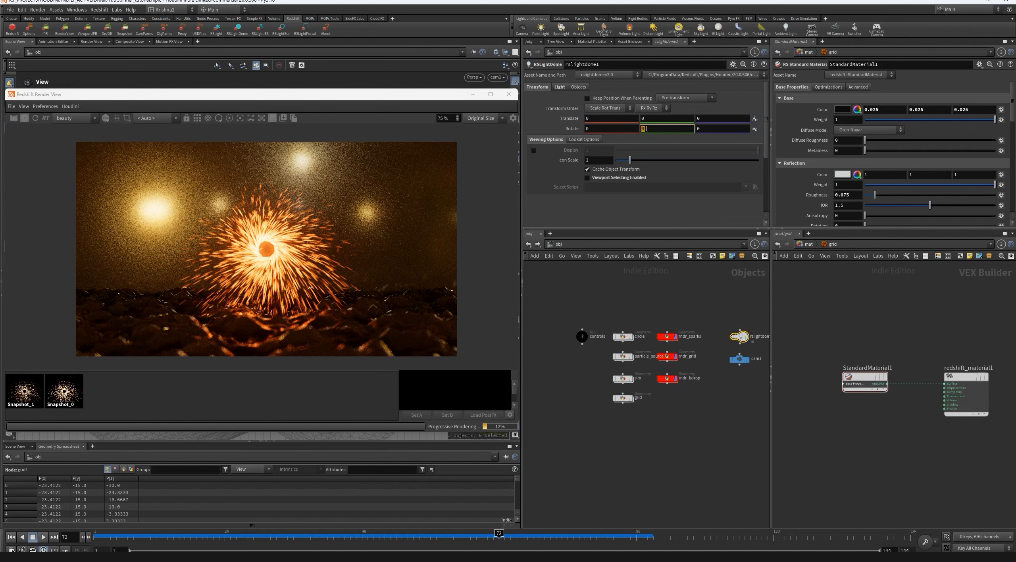
pyautogui.write('310')
pyautogui.press('Return')
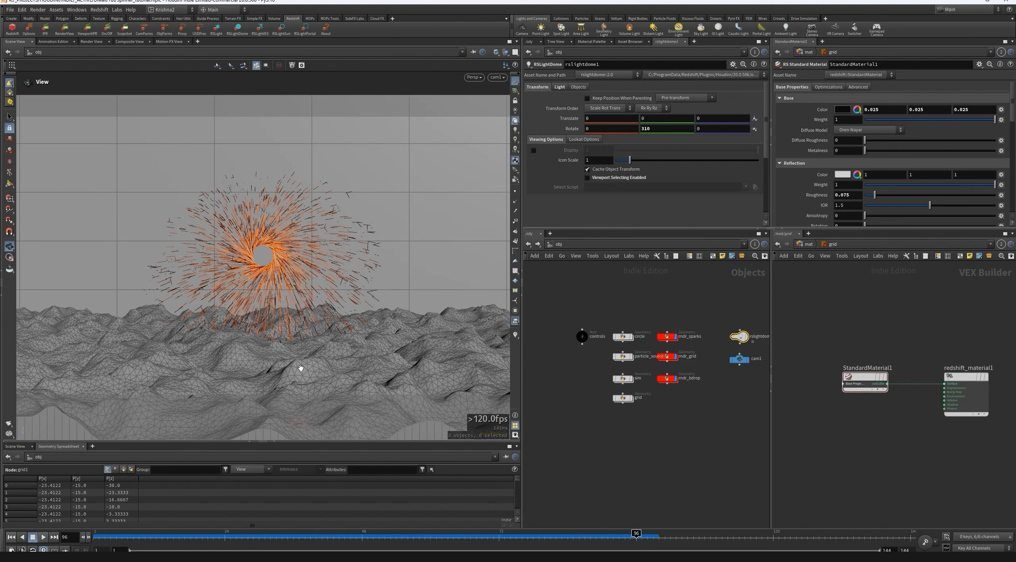
# Return to frame 1 and set the noise Element Size of the grid object's mountain1 node to 4.
pyautogui.click(11, 537)
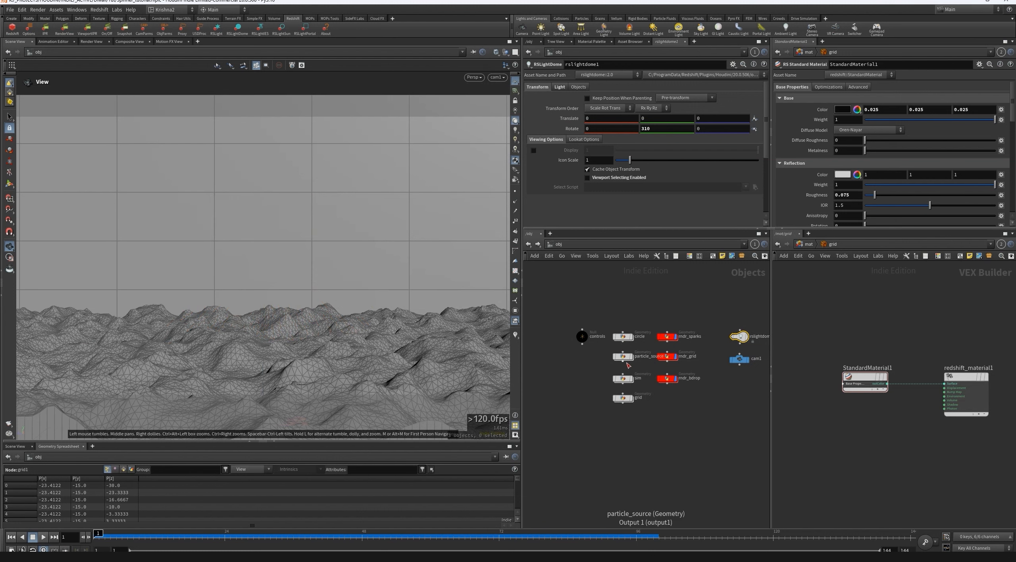
pyautogui.doubleClick(622, 397)
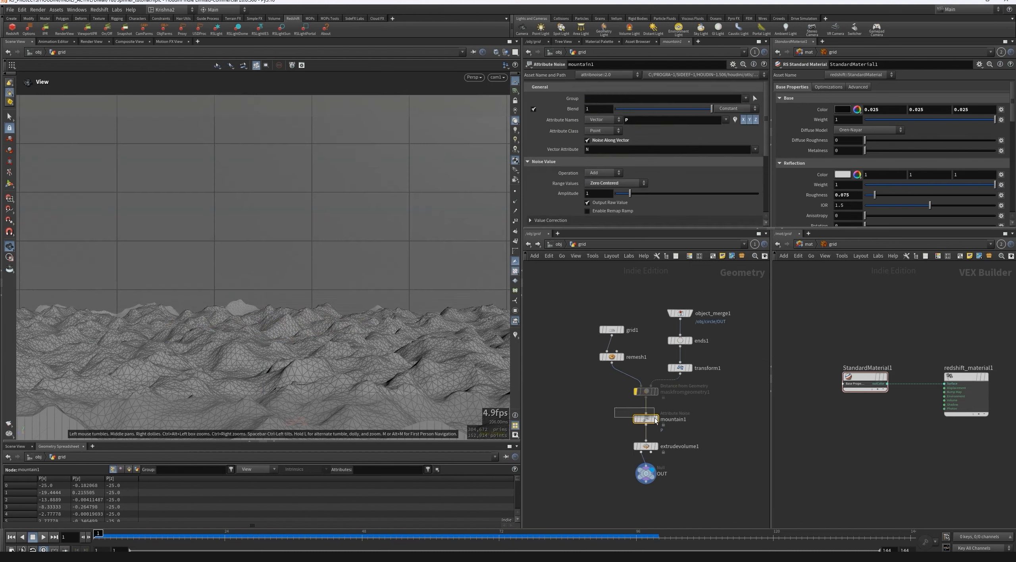
pyautogui.scroll(-4, 562, 183)
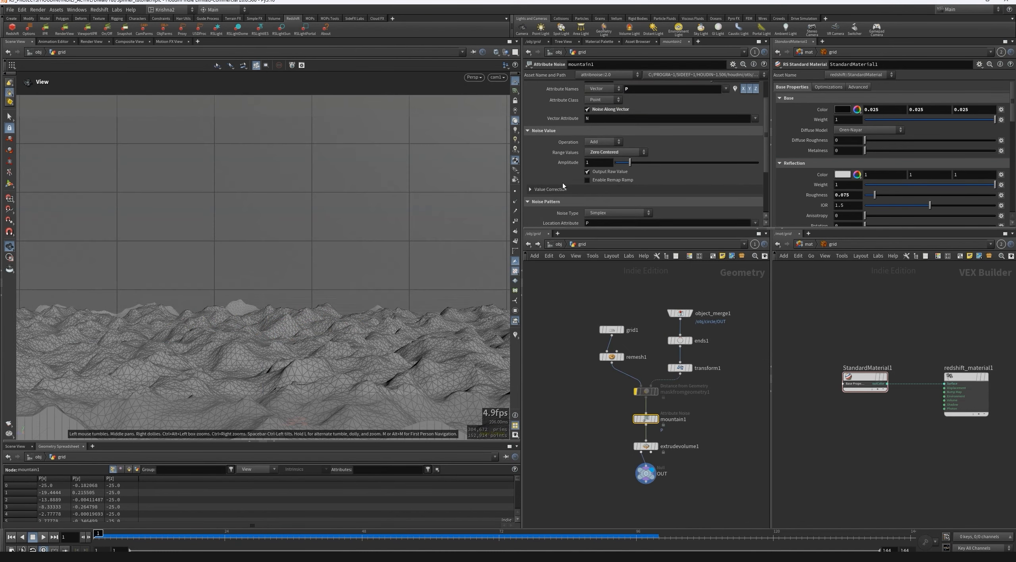
pyautogui.doubleClick(593, 193)
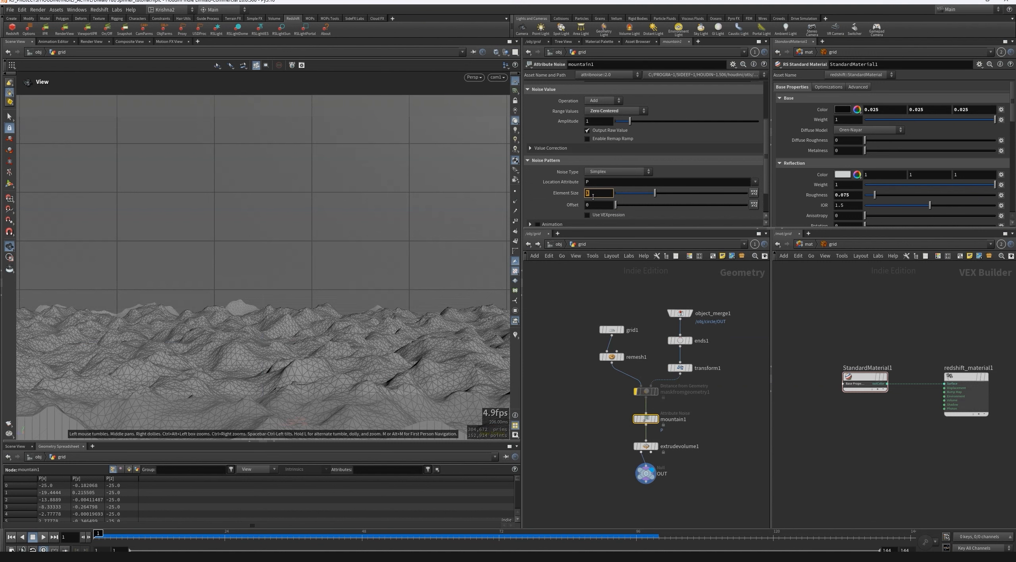
pyautogui.write('4')
pyautogui.press('Return')
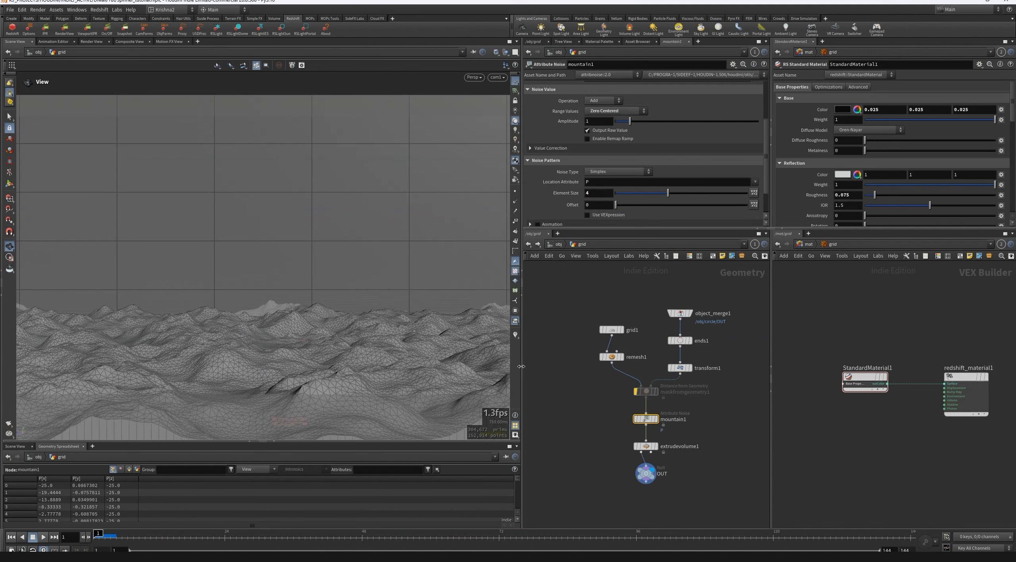
pyautogui.press('u')
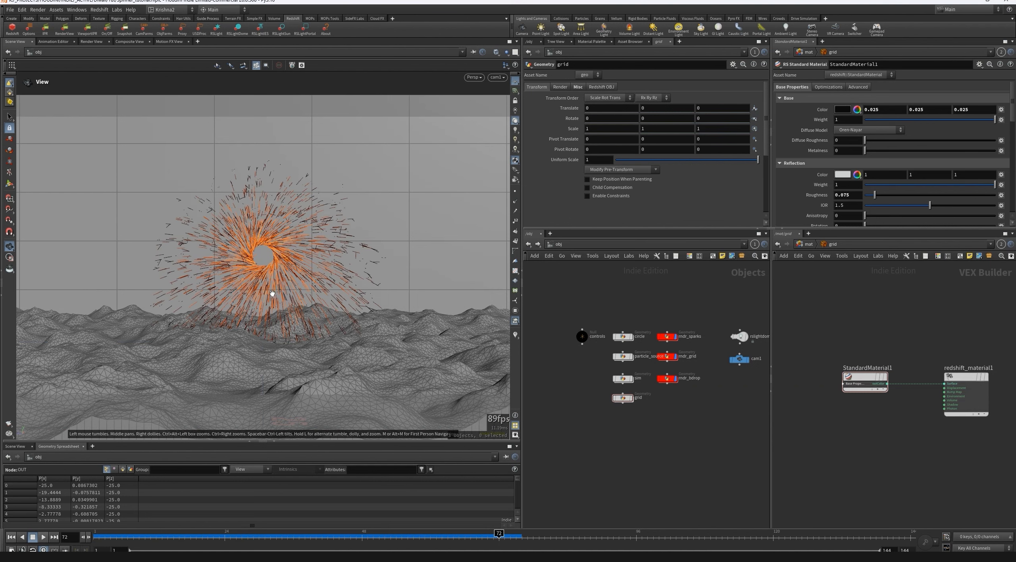
# Check the rotated lighting and reshaped terrain in the Redshift render view at frame 72, and inspect cam1's settings.
pyautogui.click(66, 30)
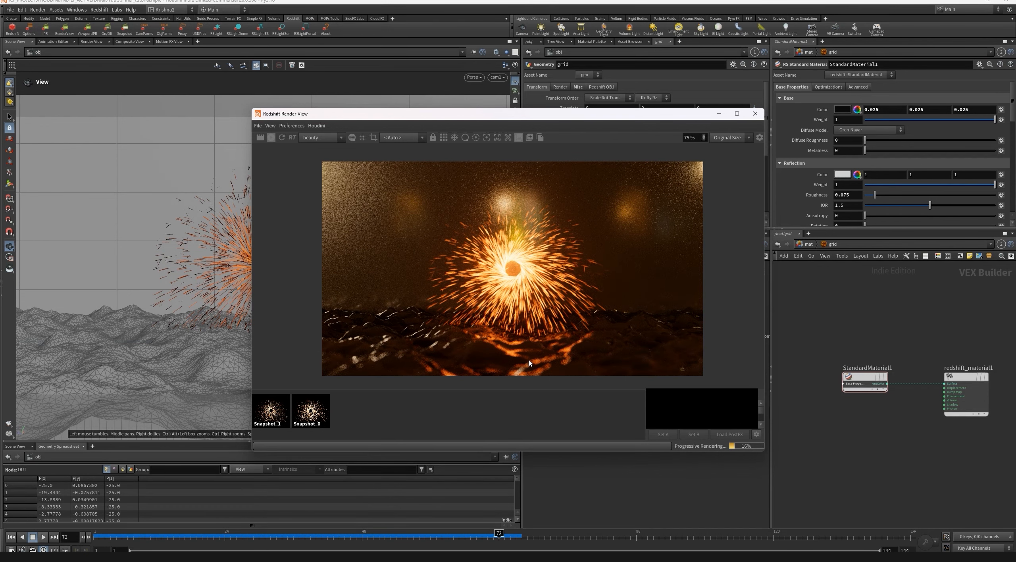
pyautogui.hotkey('alt', 'Tab')
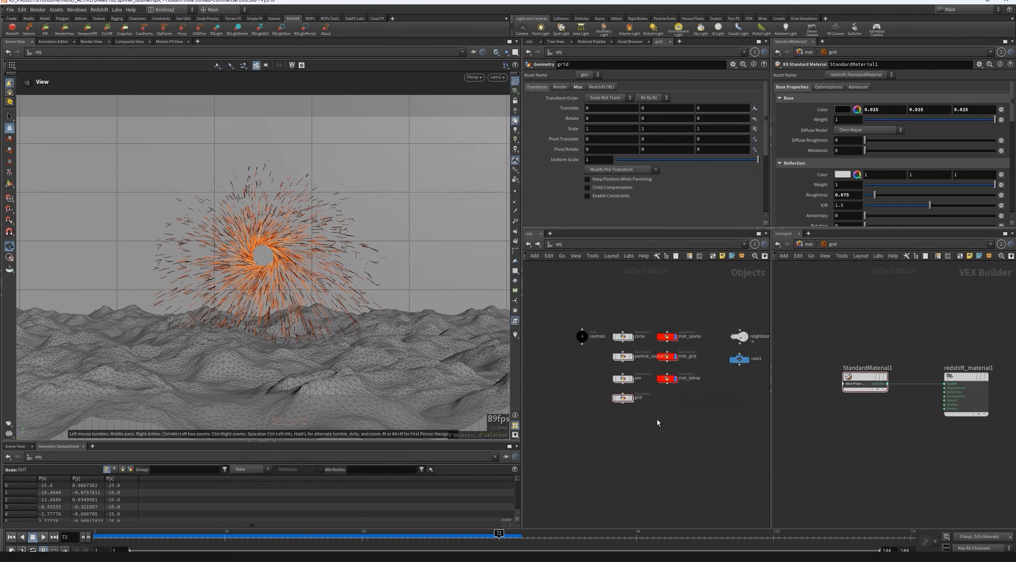
pyautogui.click(739, 359)
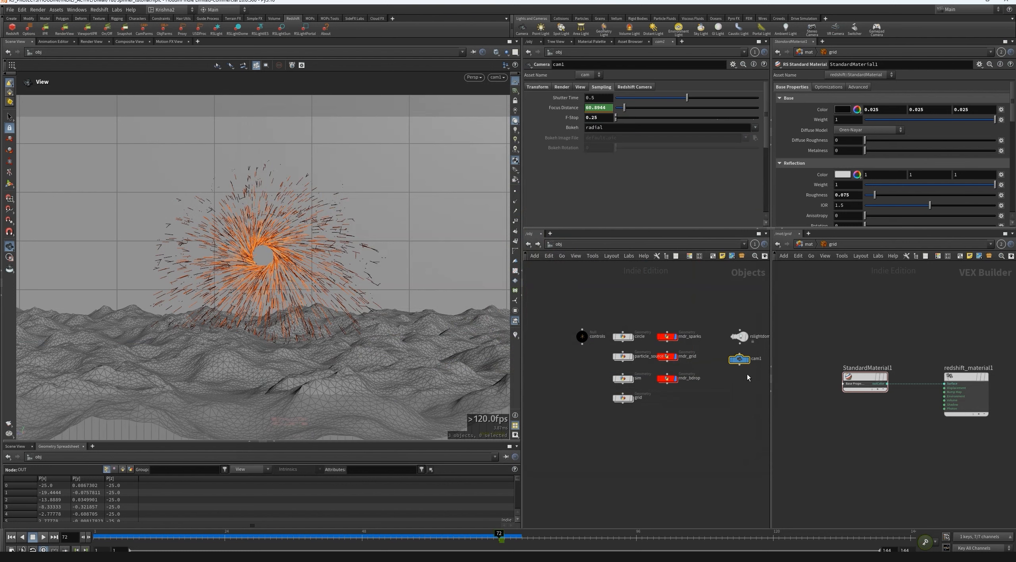
pyautogui.moveTo(747, 384); pyautogui.dragTo(700, 397, button='middle')
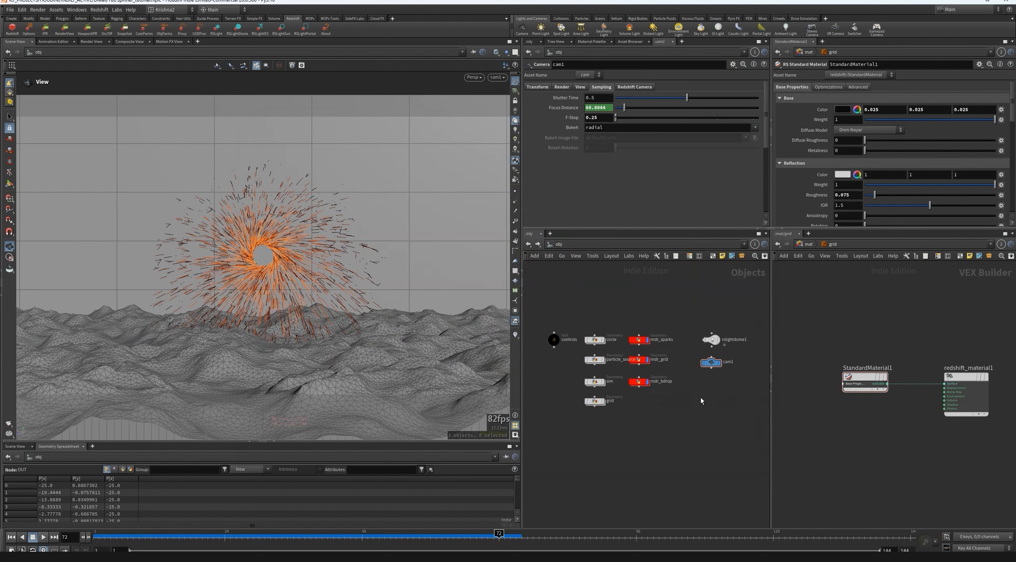
# Set the constant birth rate multiplier of source_first_input in the sim object's popnet to 50000, and simulate up to frame 72.
pyautogui.press('u')
pyautogui.click(11, 537)
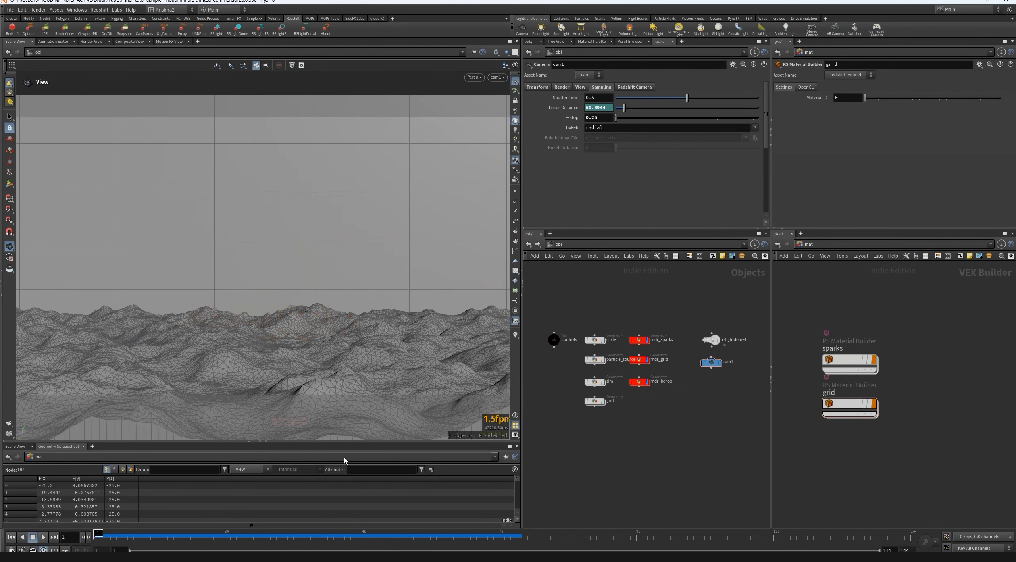
pyautogui.doubleClick(600, 382)
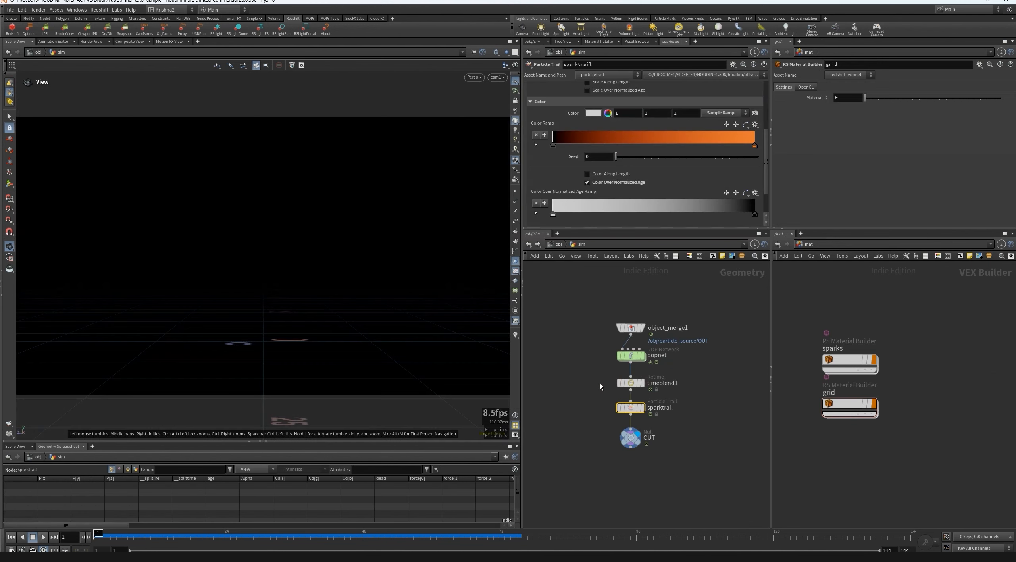
pyautogui.doubleClick(631, 355)
pyautogui.moveTo(651, 327); pyautogui.dragTo(627, 406, button='middle')
pyautogui.click(688, 333)
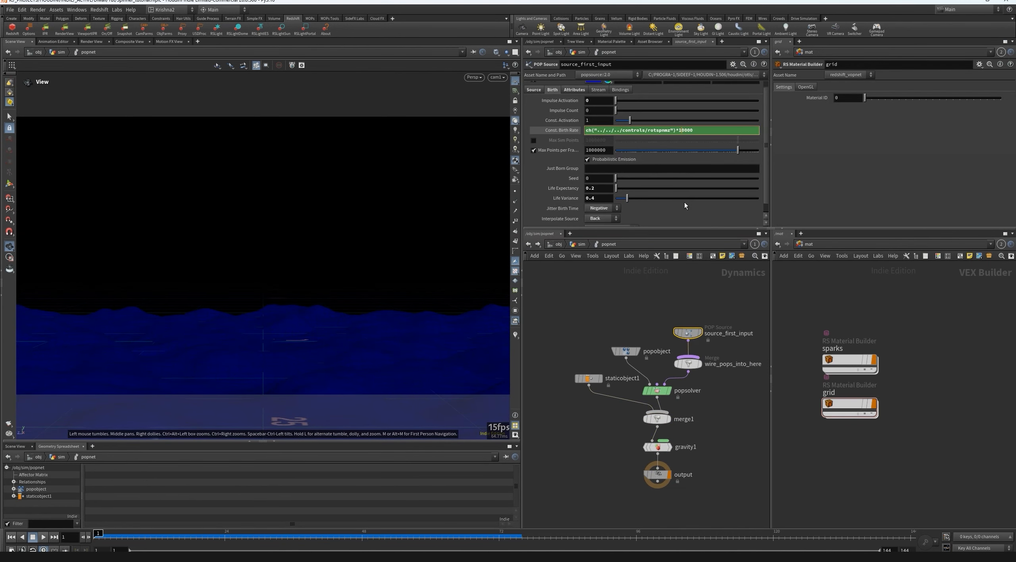
pyautogui.press('Return')
pyautogui.click(581, 244)
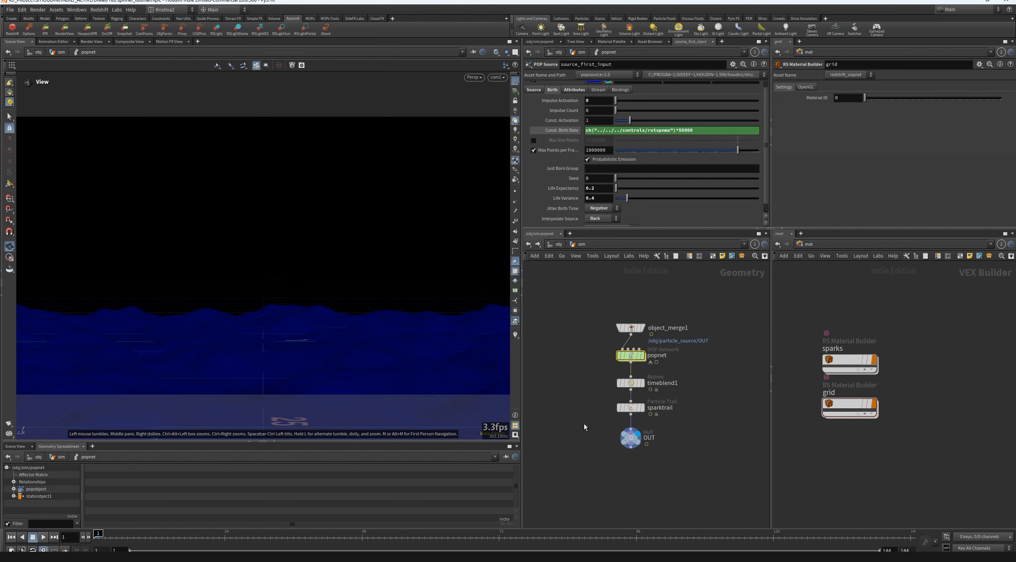
pyautogui.click(499, 537)
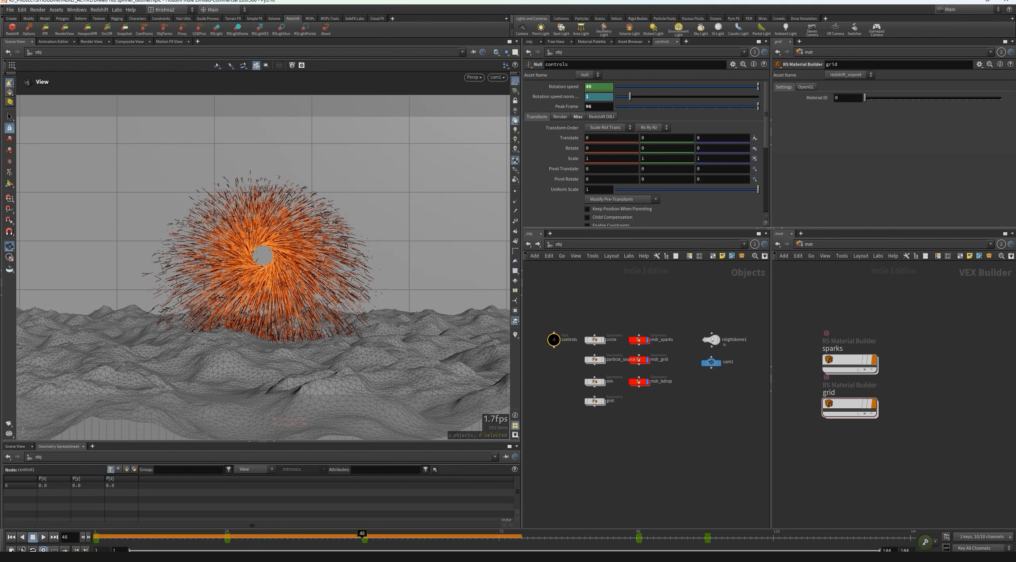
# Set the controls null's Rotation speed to 40 at the frame 96 keyframe.
pyautogui.click(637, 538)
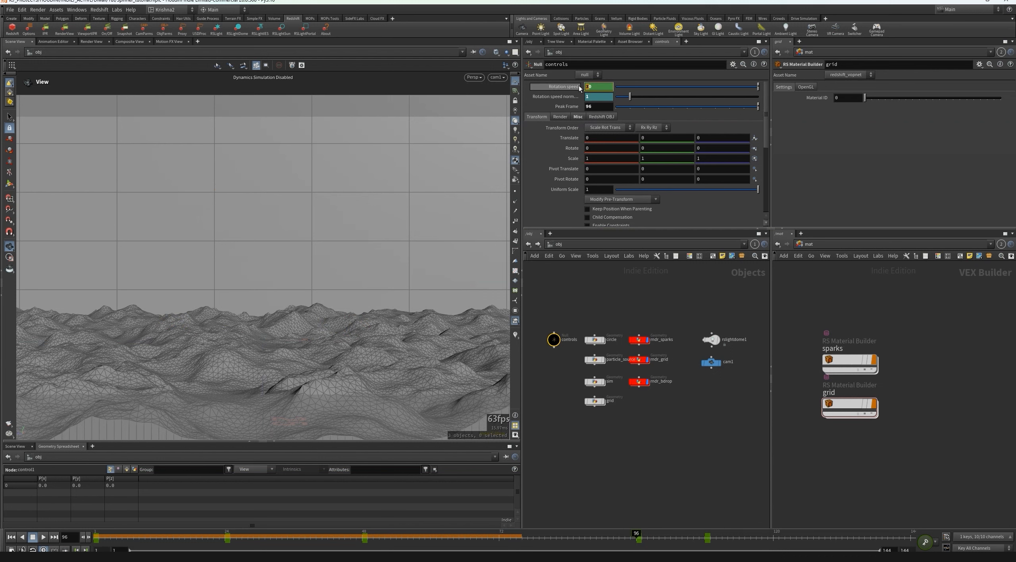
pyautogui.click(591, 87)
pyautogui.write('40')
pyautogui.press('Return')
# Set the input maximum in the normalized rotation speed's fit expression to 40, and re-simulate from frame 1 to frame 72.
pyautogui.click(568, 98)
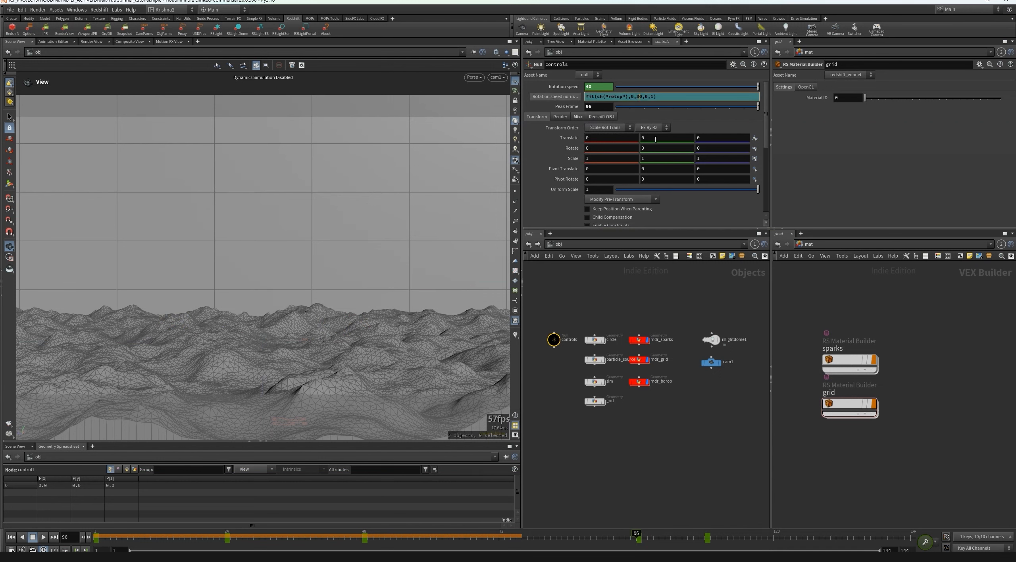
pyautogui.press('BackSpace')
pyautogui.write('4')
pyautogui.press('Return')
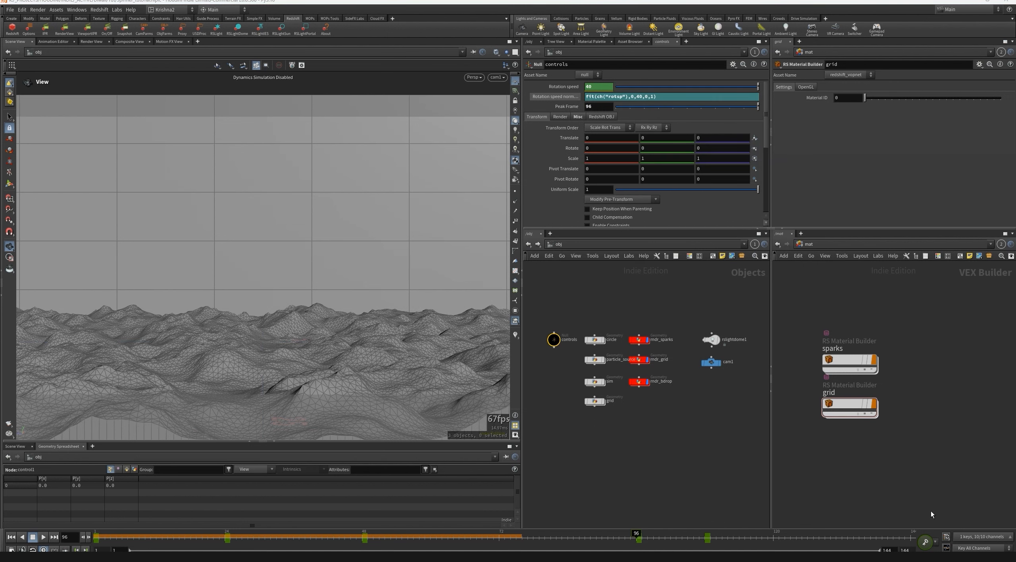
pyautogui.click(637, 450)
pyautogui.hotkey('ctrl', 'Up')
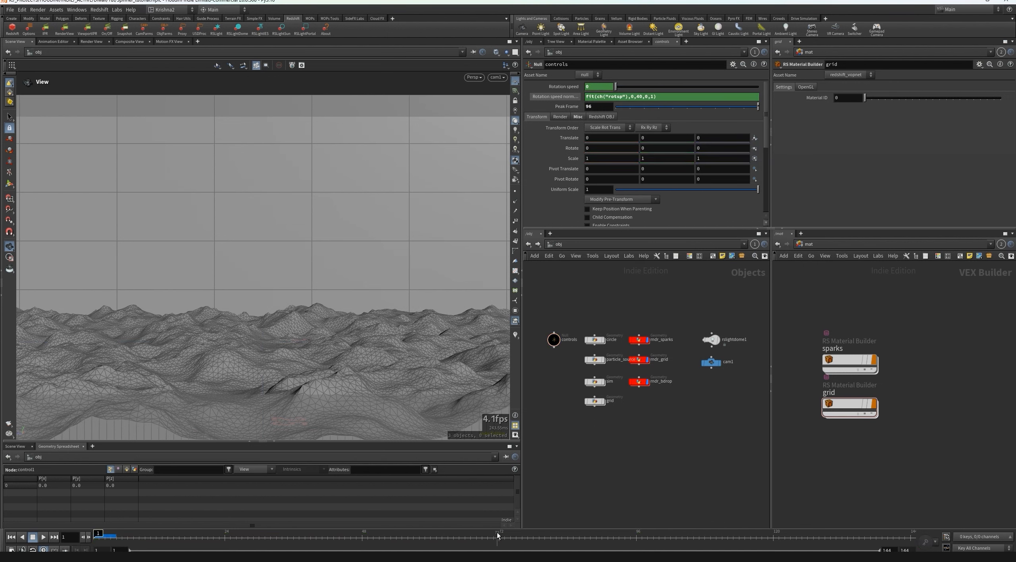
pyautogui.click(497, 534)
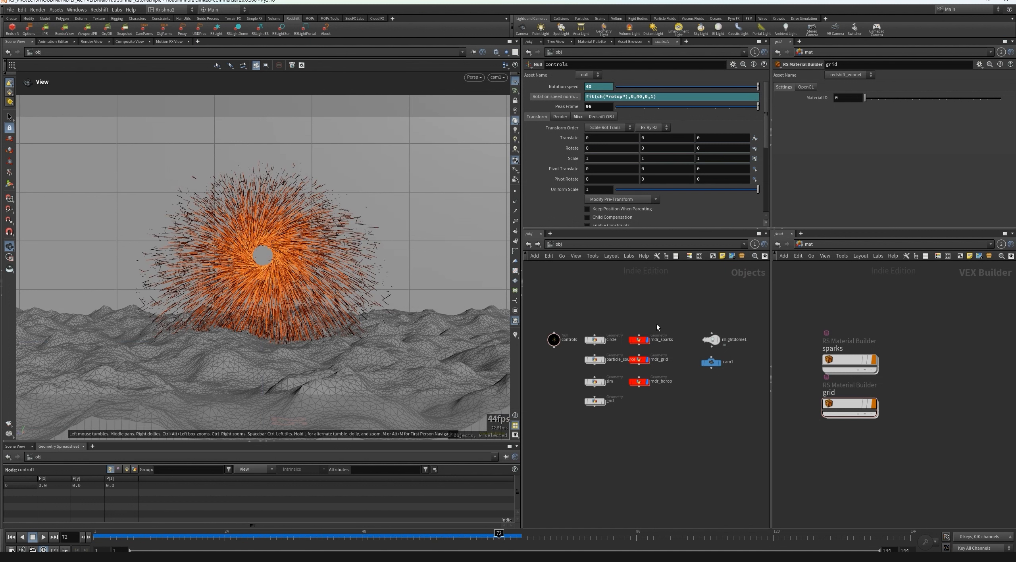
# Open the popnet inside the sim object and play the particle simulation from frame 1 to check the spark spread.
pyautogui.doubleClick(594, 382)
pyautogui.doubleClick(629, 359)
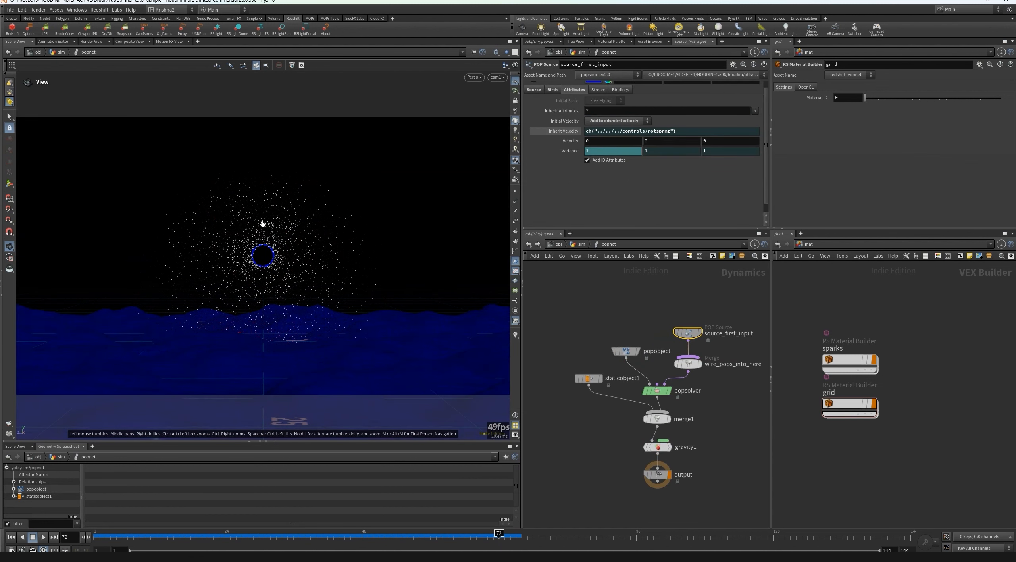
pyautogui.click(11, 537)
pyautogui.click(44, 537)
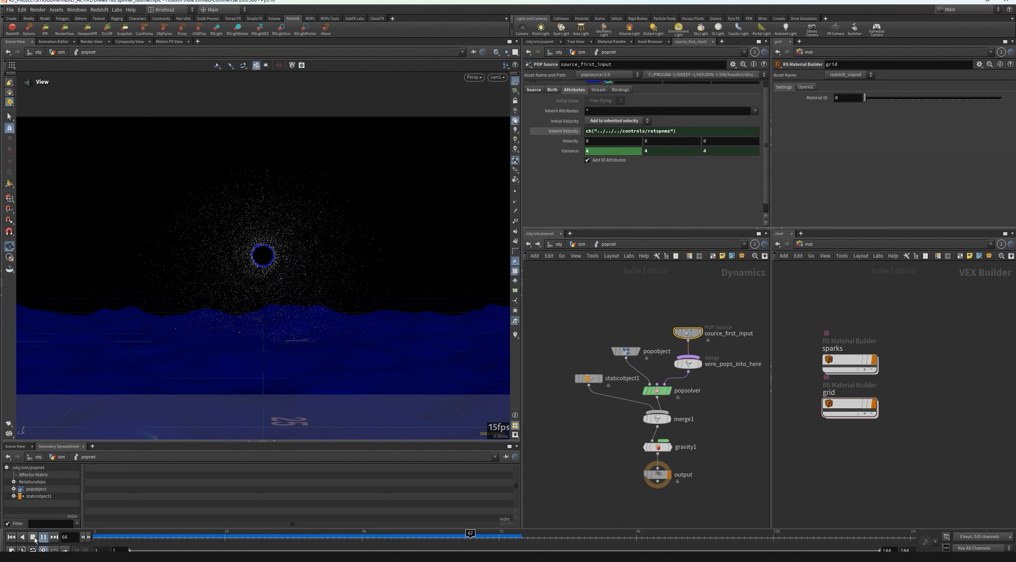
pyautogui.click(34, 539)
pyautogui.click(11, 537)
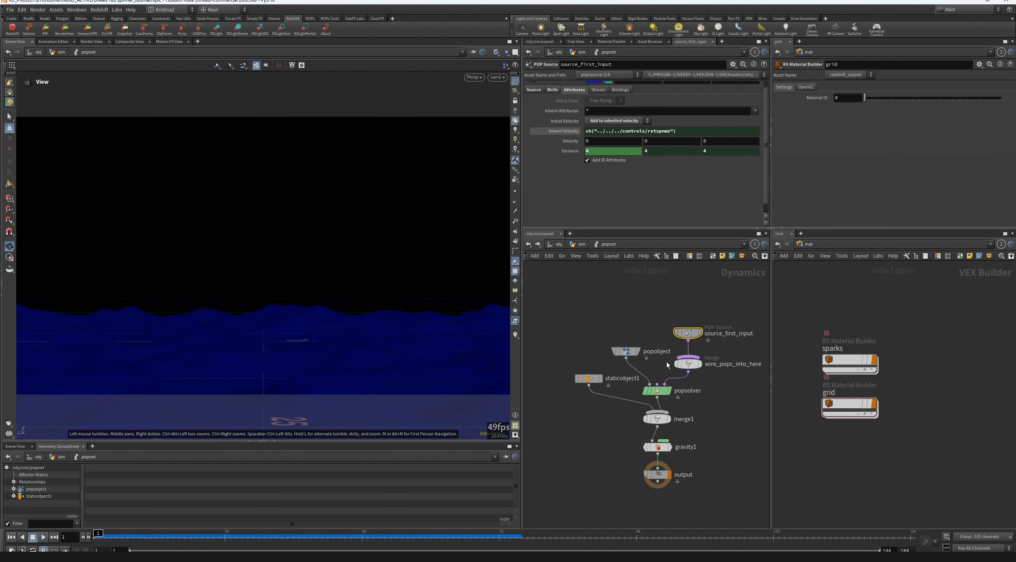
# Delete the wire_pops_into_here merge node between the POP source and the popsolver.
pyautogui.click(690, 363)
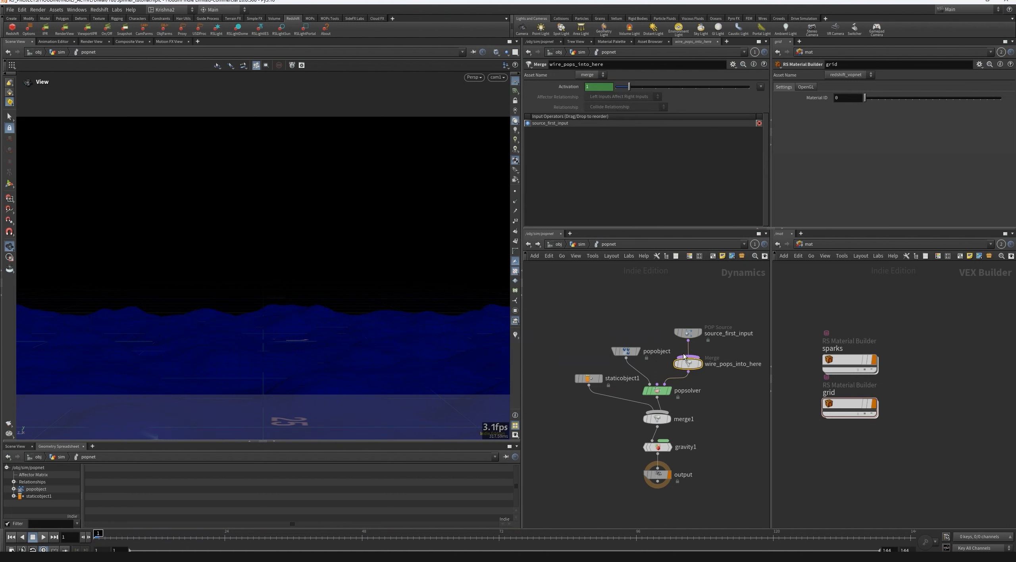
pyautogui.press('Delete')
# Multiply the Inherit Velocity expression of source_first_input by 2 after trying 4, playing the simulation to compare.
pyautogui.moveTo(707, 351); pyautogui.dragTo(684, 325)
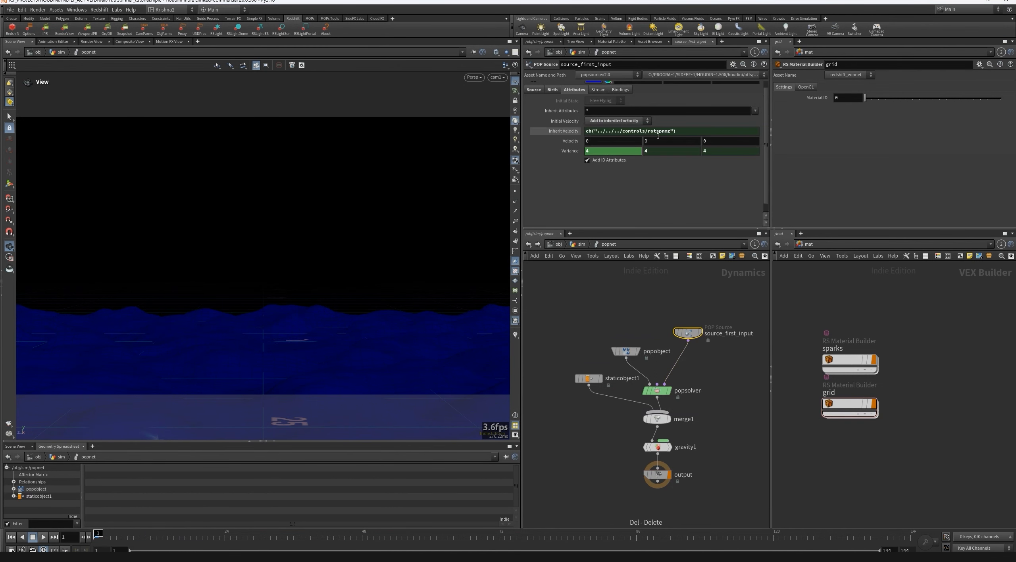
pyautogui.click(587, 133)
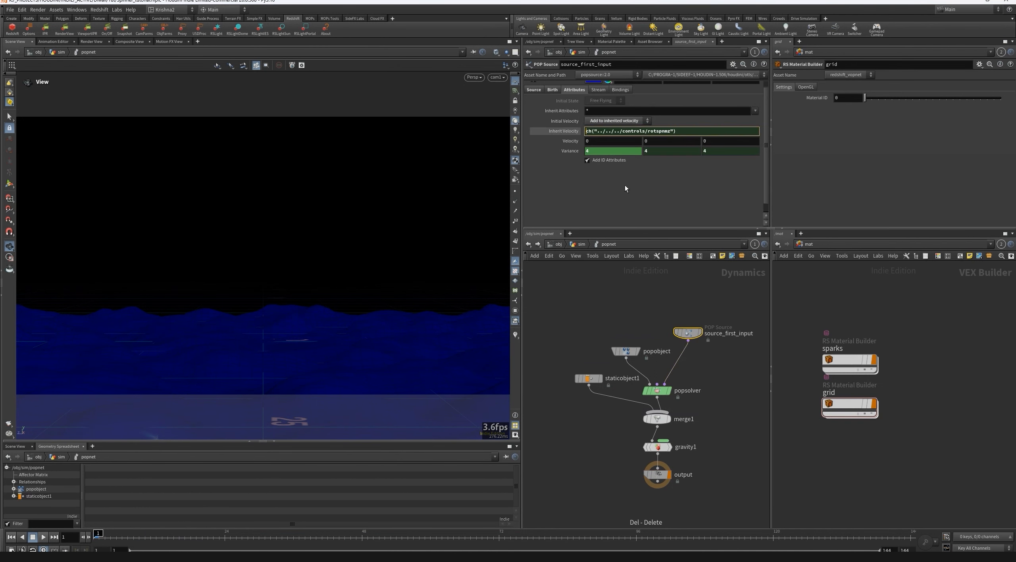
pyautogui.write('4*')
pyautogui.press('Return')
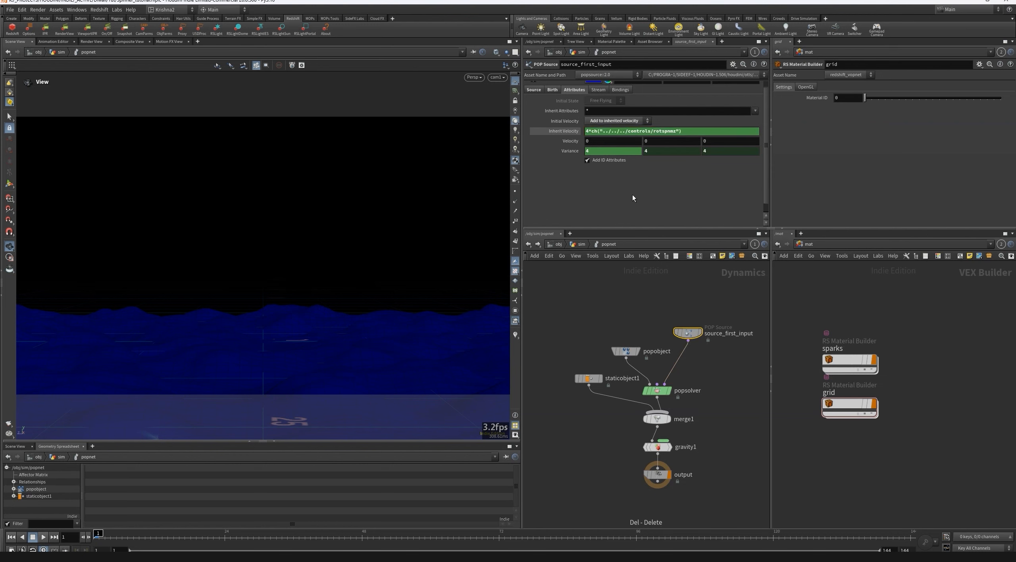
pyautogui.click(44, 539)
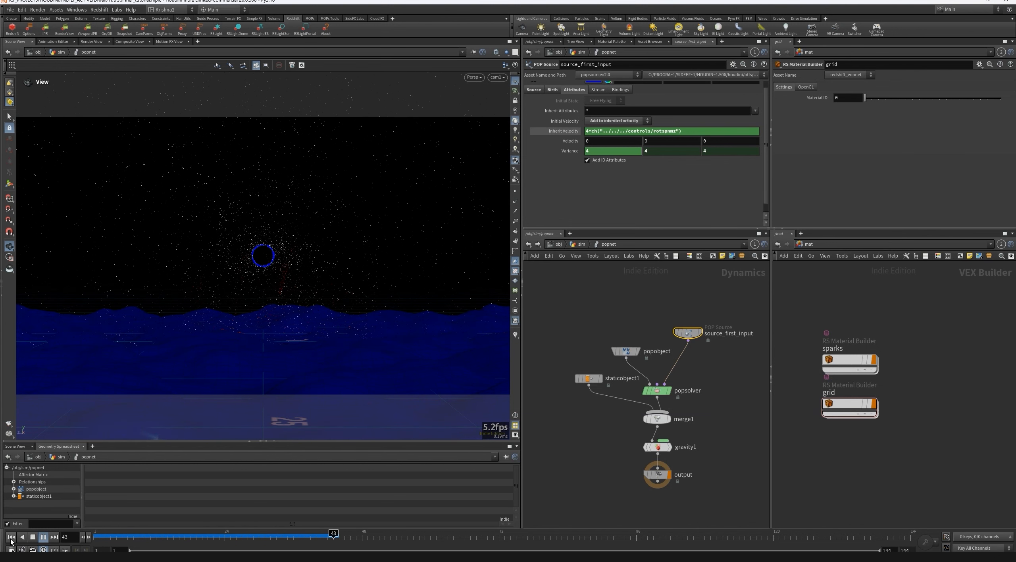
pyautogui.click(43, 536)
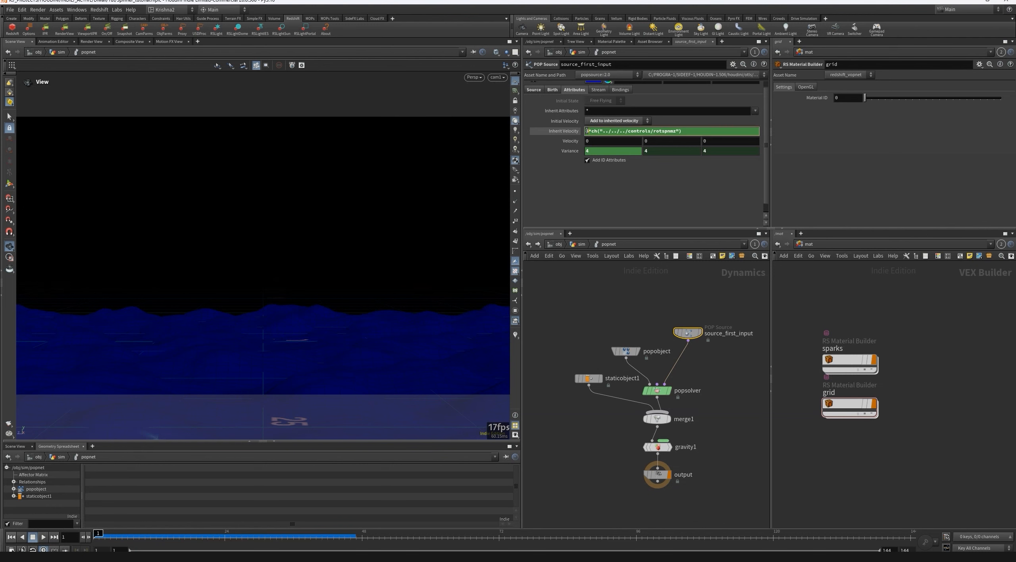
pyautogui.press('Return')
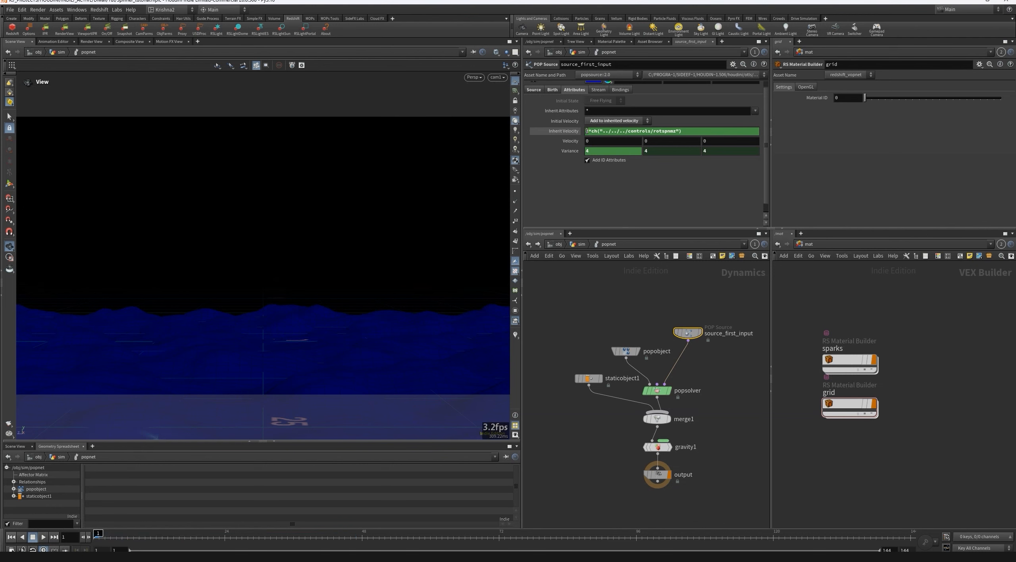
pyautogui.press('Up')
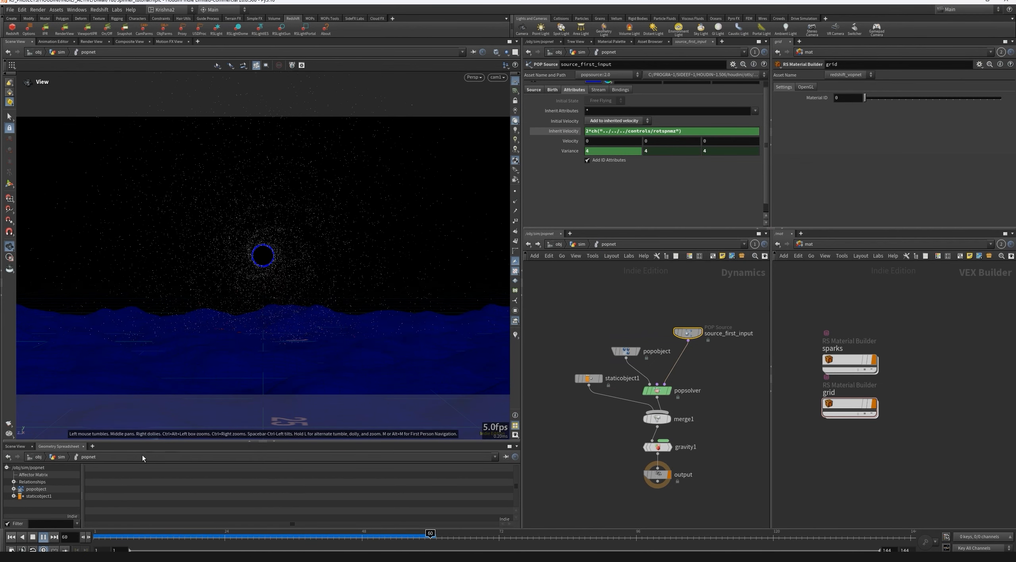
pyautogui.press('Up')
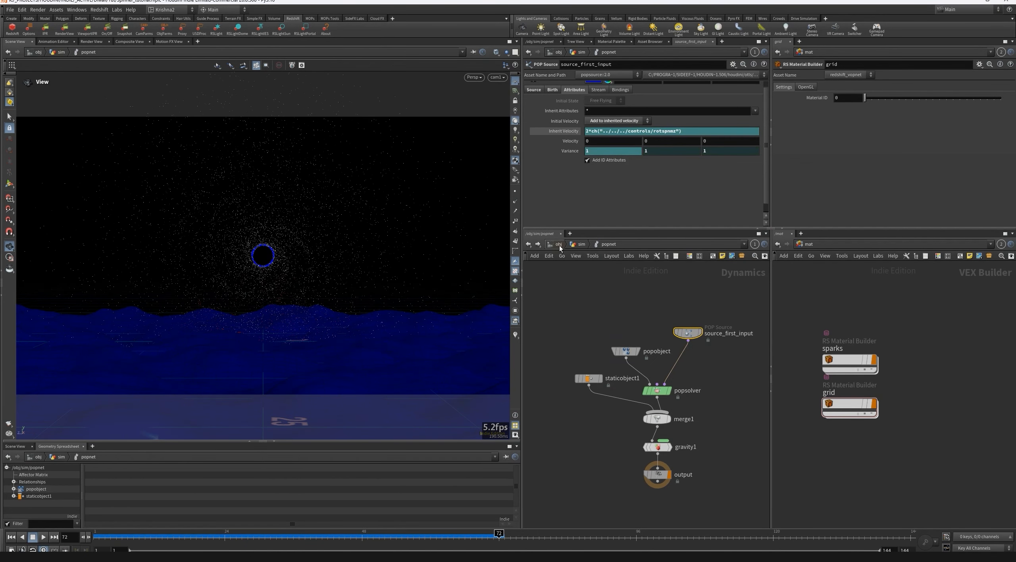
# Return to the object level and render frame 72 in Redshift to check the spark spread.
pyautogui.click(558, 244)
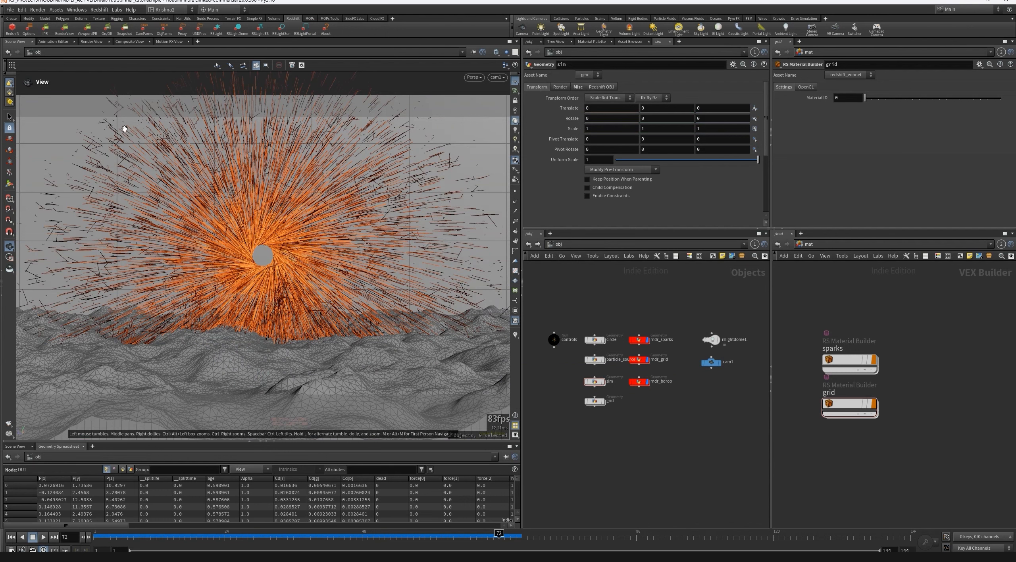
pyautogui.click(65, 28)
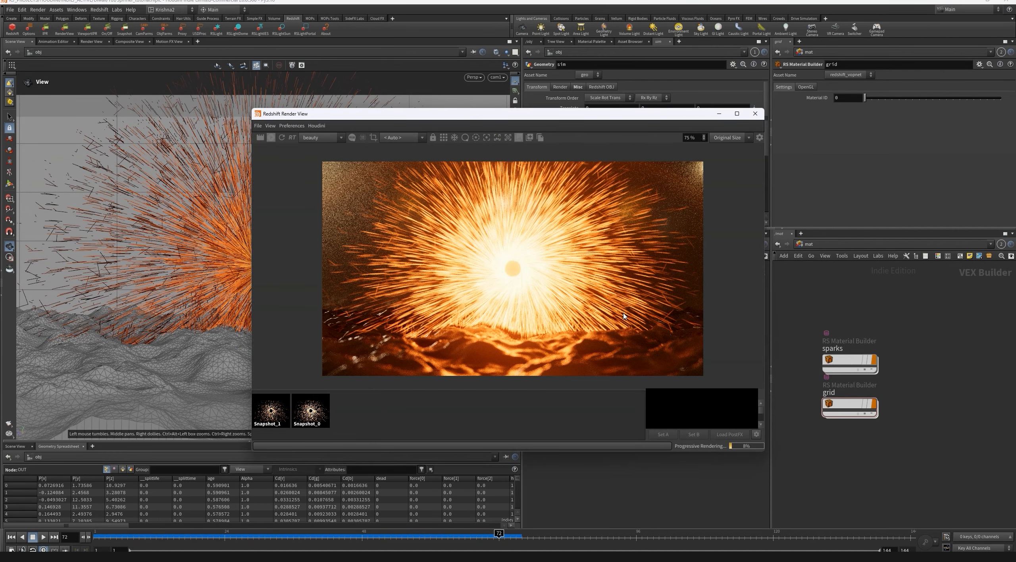
pyautogui.click(755, 113)
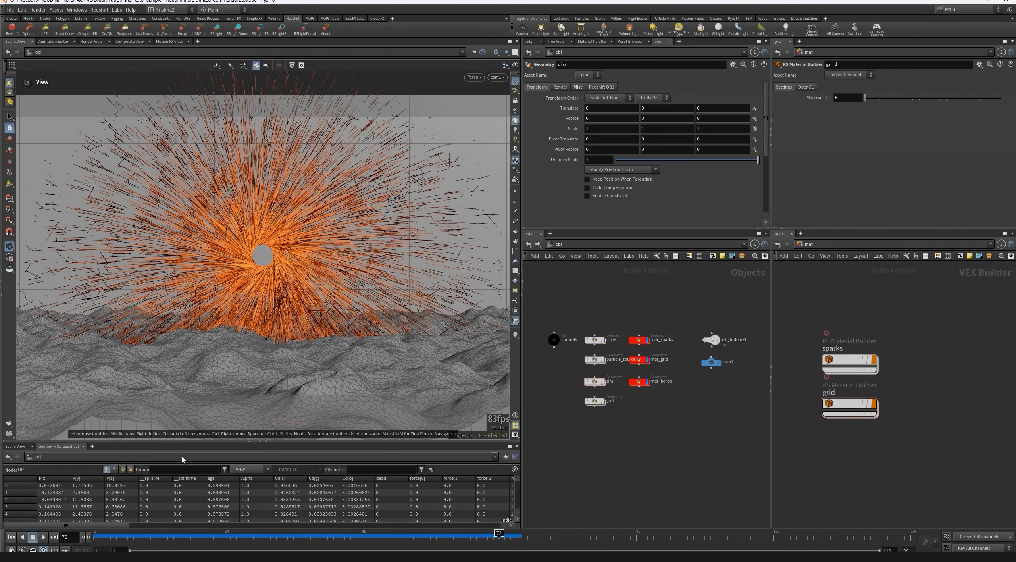
# Try a lower multiplier in the Inherit Velocity expression of source_first_input and render frame 72 in Redshift to compare.
pyautogui.hotkey('ctrl', 'Up')
pyautogui.click(527, 247)
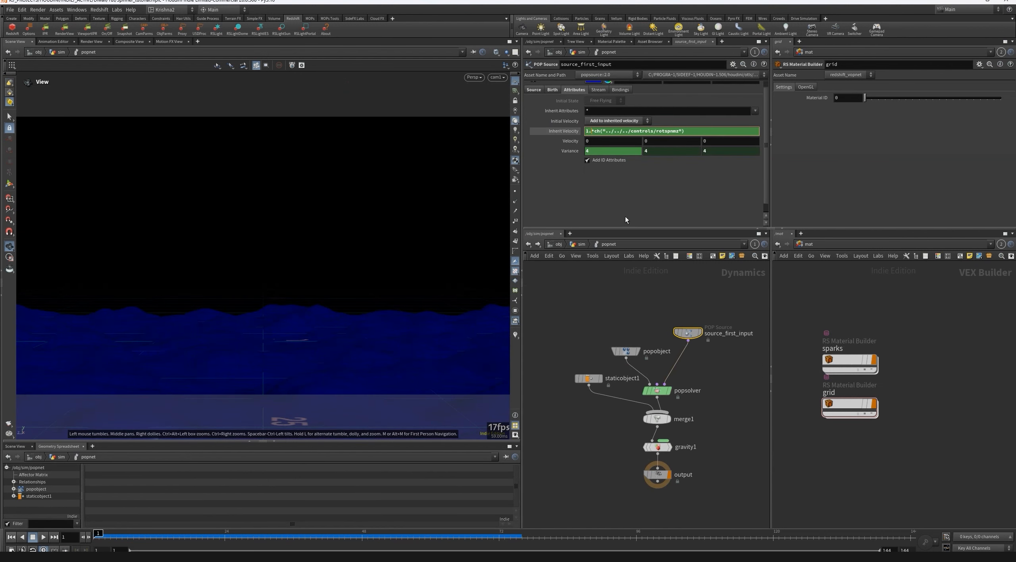
pyautogui.press('u')
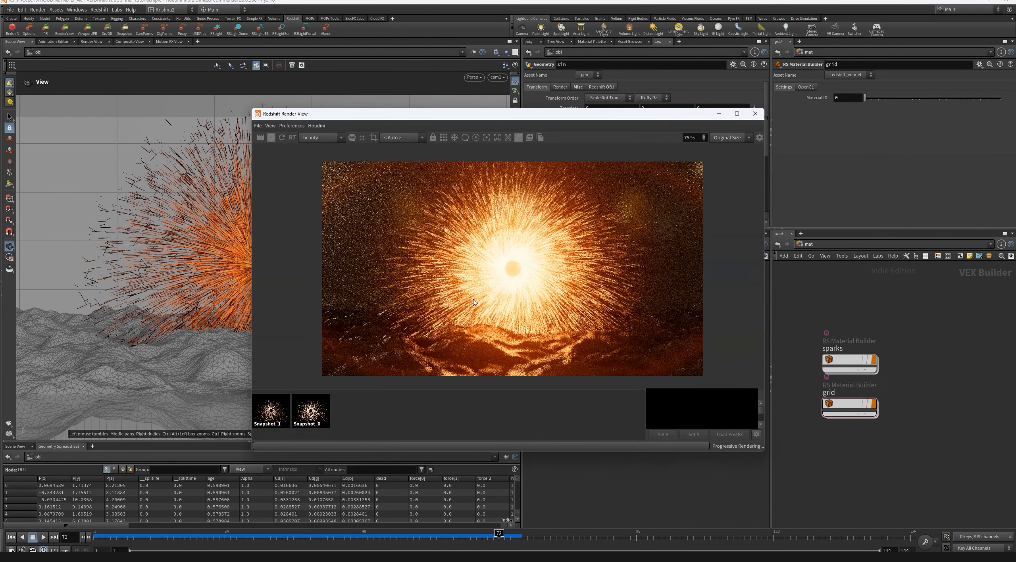
pyautogui.click(755, 114)
# Set the Inherit Velocity multiplier of source_first_input to 2 and return to the object level.
pyautogui.click(528, 244)
pyautogui.click(527, 243)
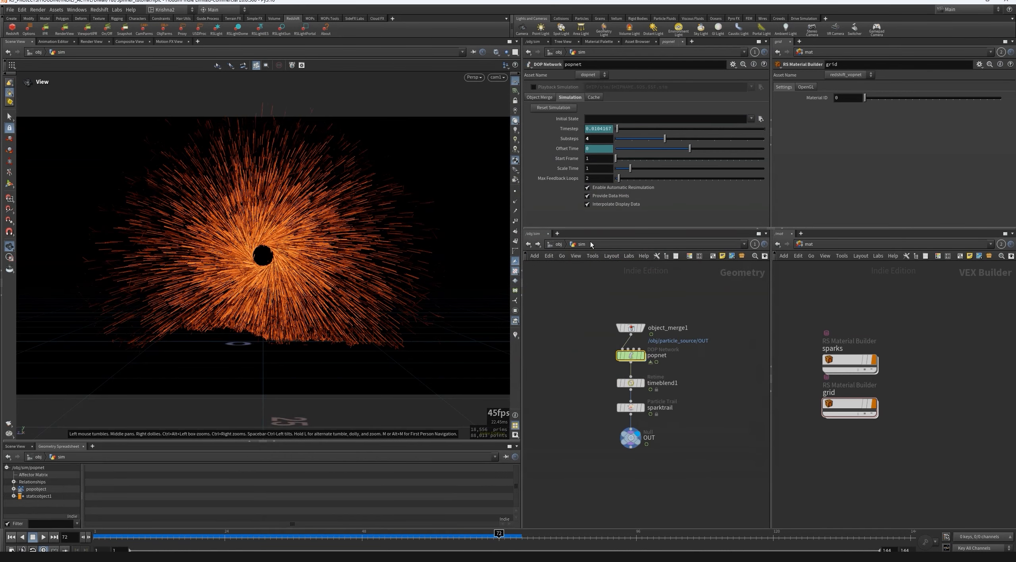
pyautogui.click(528, 243)
pyautogui.doubleClick(590, 131)
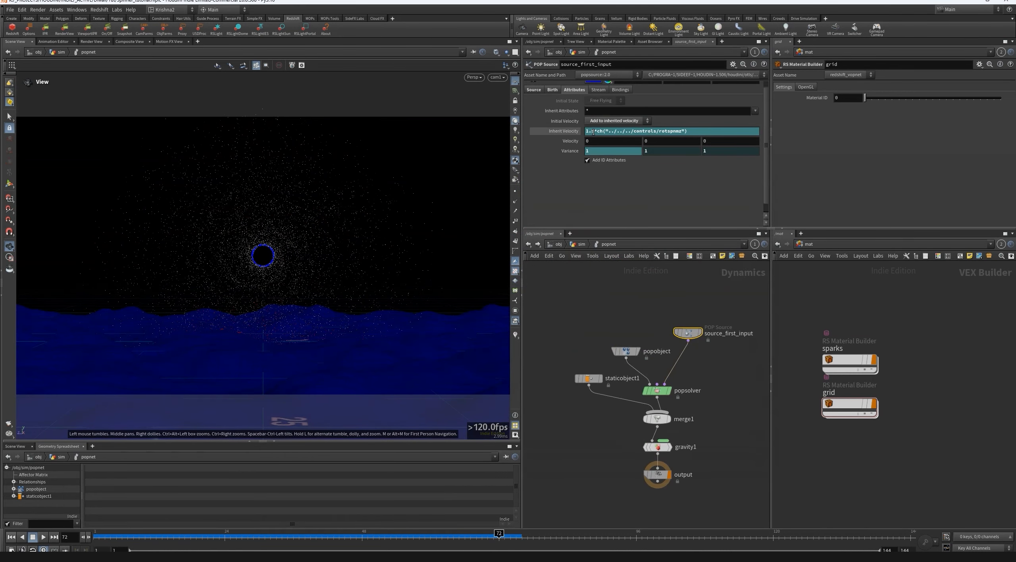
pyautogui.write('2')
pyautogui.press('Return')
pyautogui.press('u')
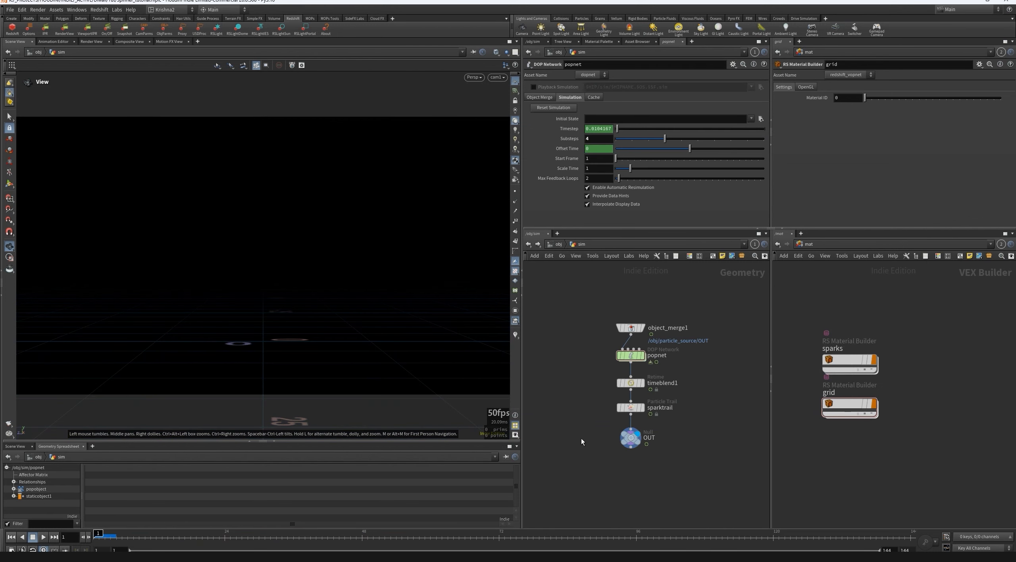
pyautogui.press('u')
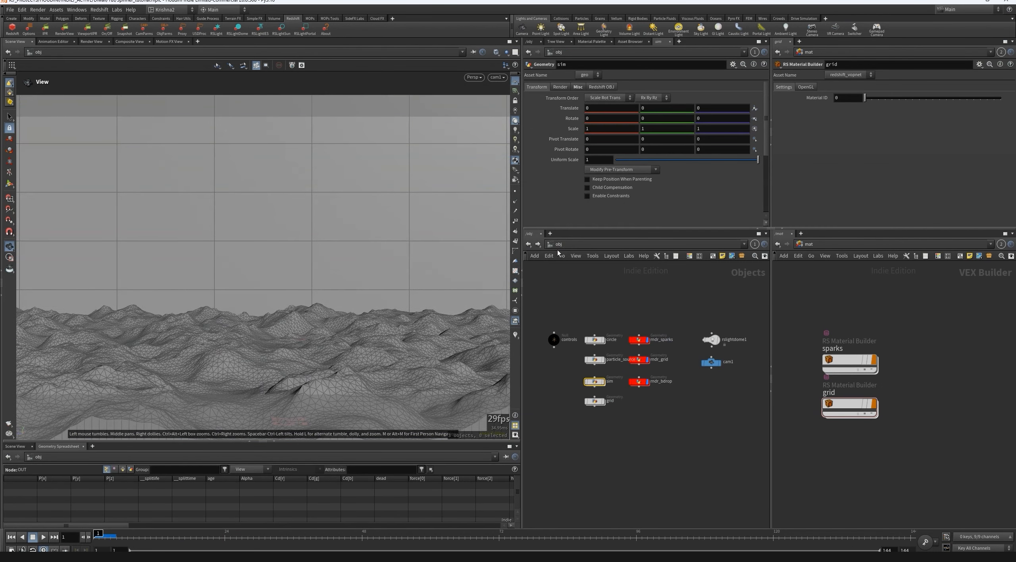
pyautogui.click(641, 451)
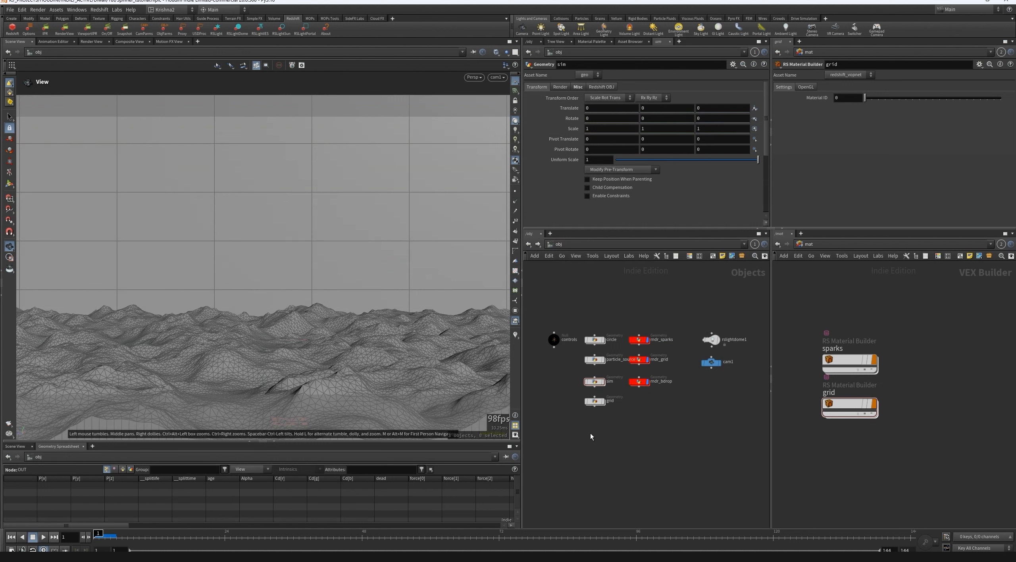
# Keyframe the current Translate values of cam1 at frame 72.
pyautogui.click(711, 362)
pyautogui.click(500, 536)
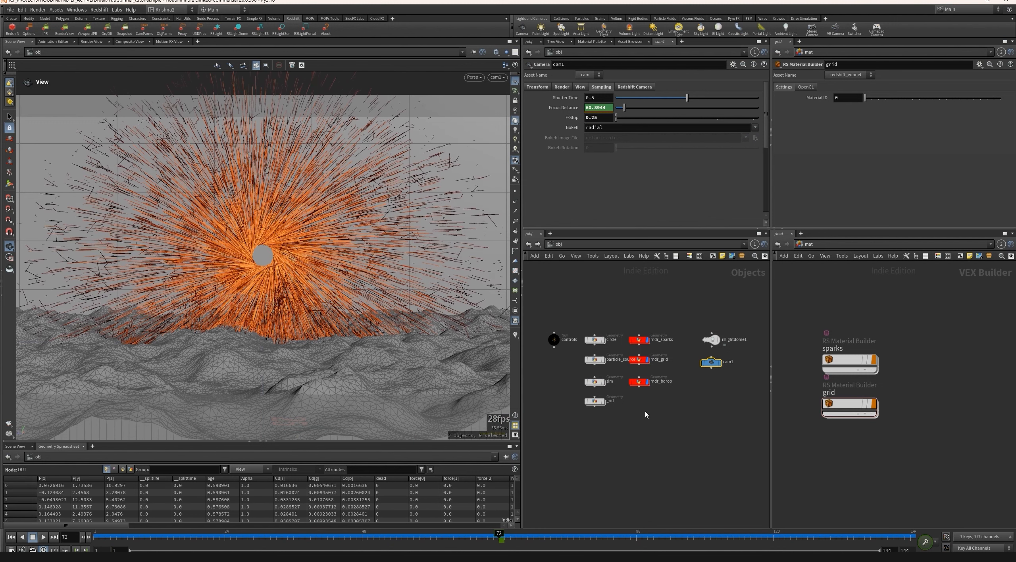
pyautogui.click(537, 87)
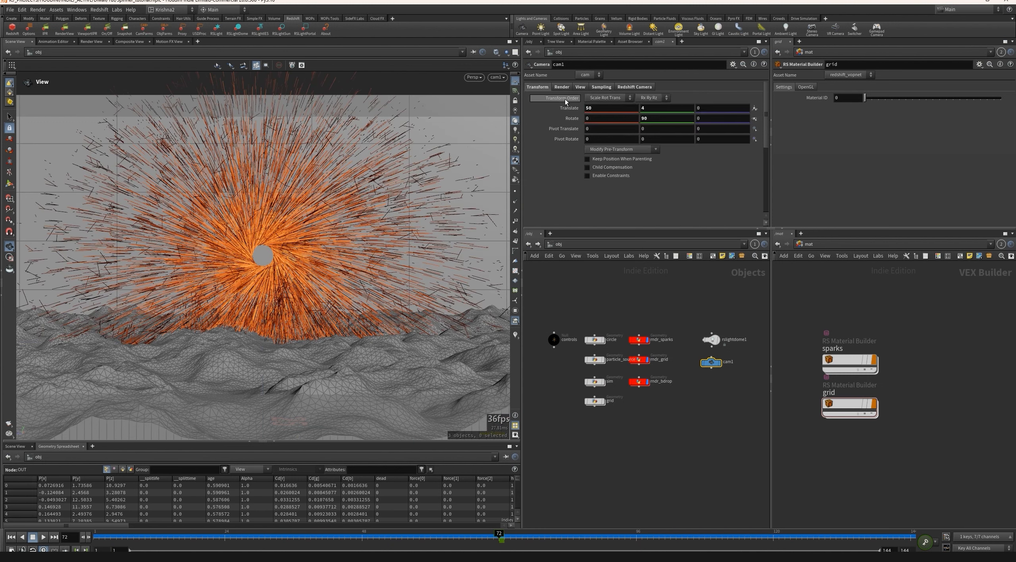
pyautogui.keyDown('alt'); pyautogui.click(563, 108); pyautogui.keyUp('alt')
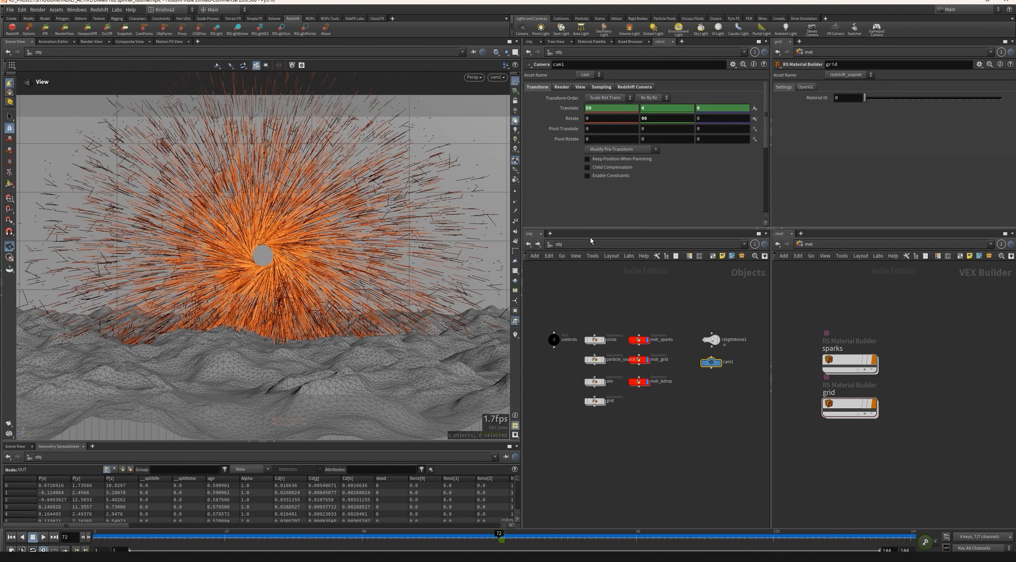
# Keyframe cam1's Translate X at 15 on frame 24.
pyautogui.click(224, 538)
pyautogui.click(600, 110)
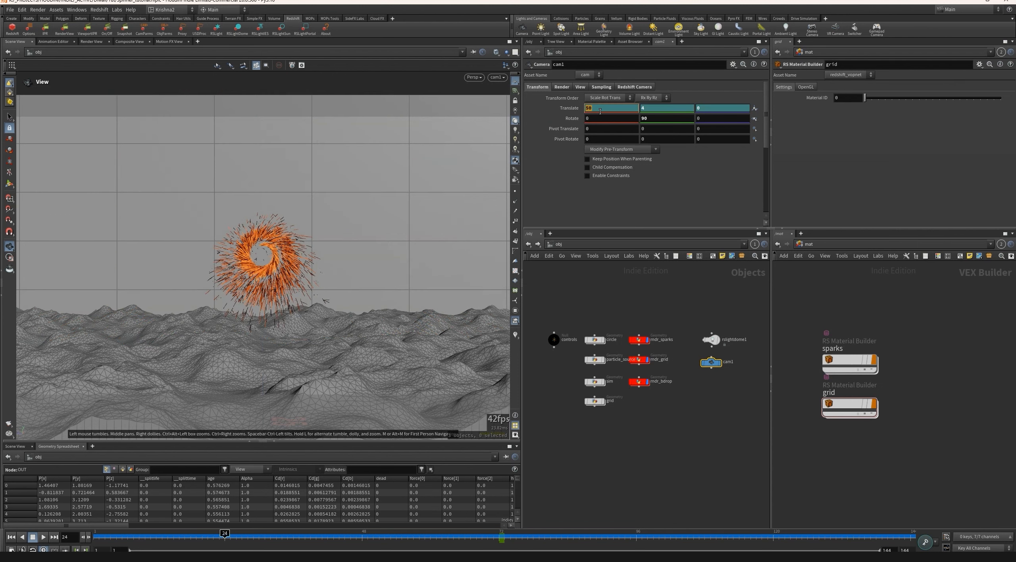
pyautogui.write('15')
pyautogui.press('Return')
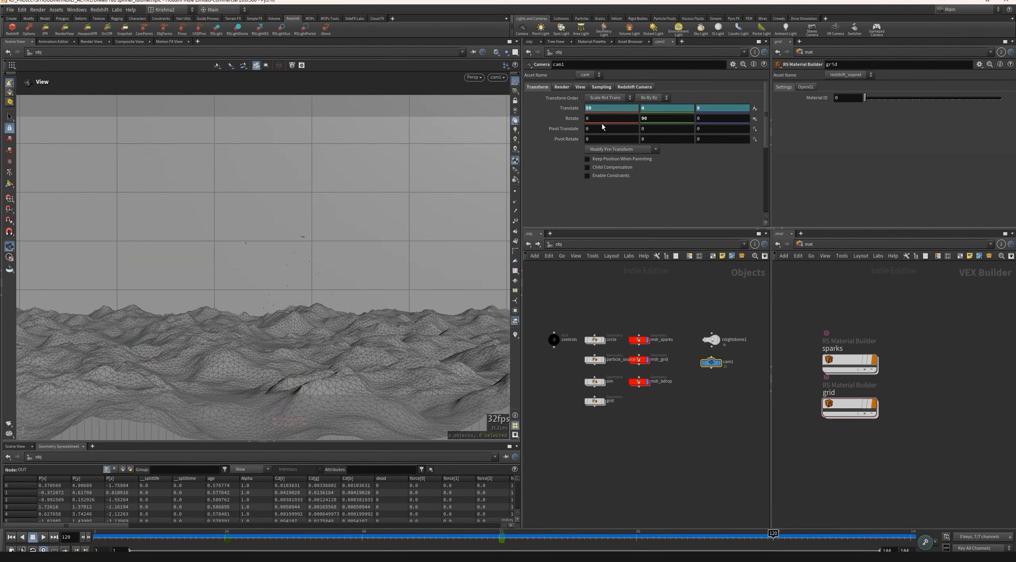
# Keyframe cam1's Translate X at 52 on frame 144 after trying 55 and 53.
pyautogui.click(910, 537)
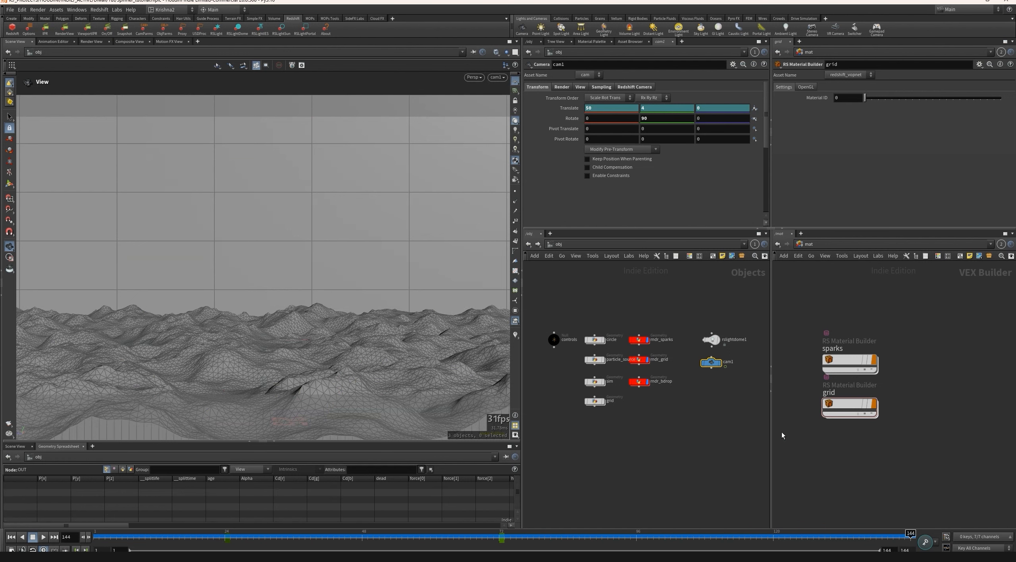
pyautogui.click(593, 112)
pyautogui.press('Return')
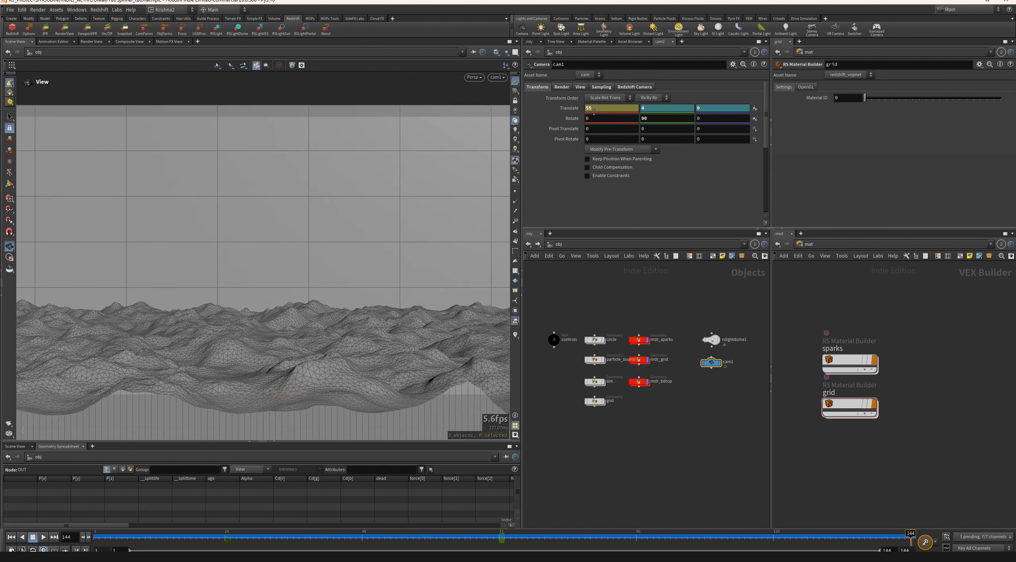
pyautogui.click(594, 112)
pyautogui.write('53')
pyautogui.press('Return')
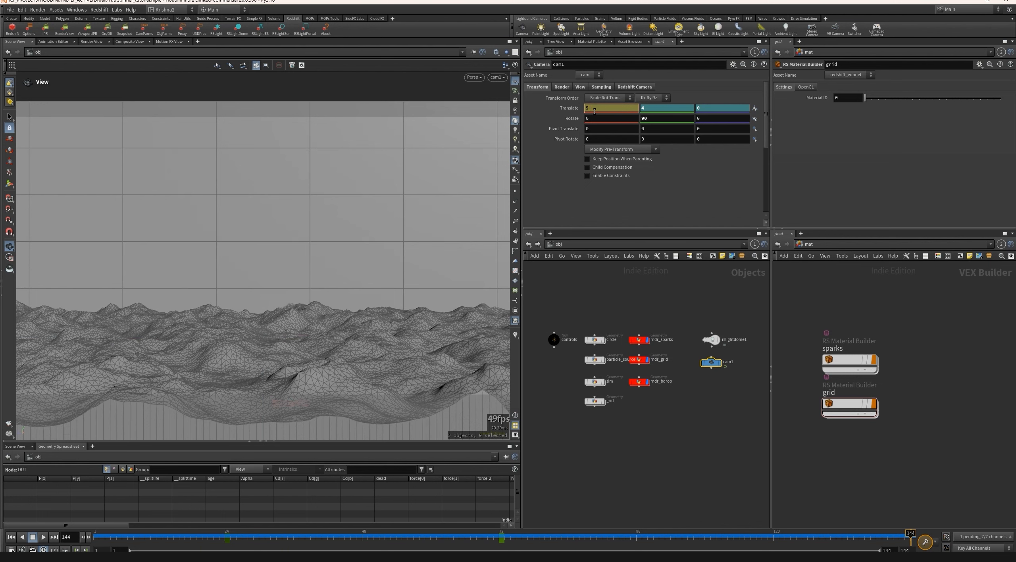
pyautogui.write('2')
pyautogui.press('Return')
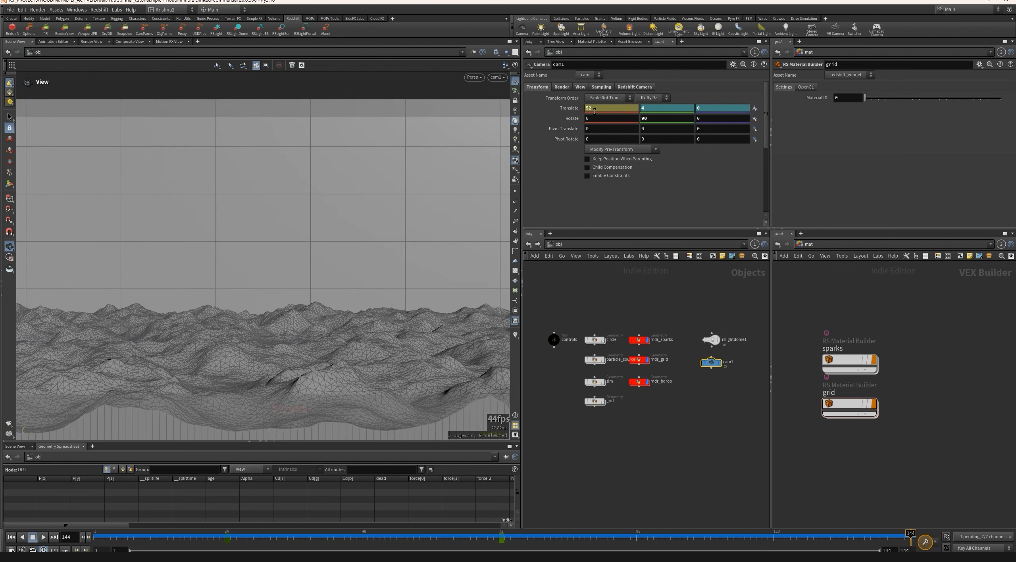
pyautogui.keyDown('alt'); pyautogui.click(595, 111); pyautogui.keyUp('alt')
# Generate a flipbook from frame 1 to 144 and play it back to review the camera move.
pyautogui.click(499, 536)
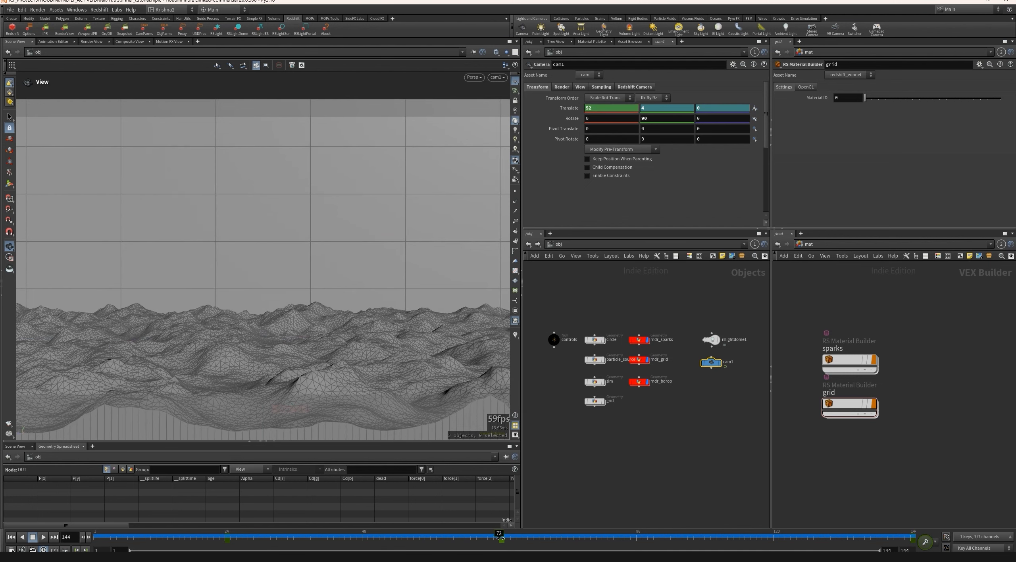
pyautogui.moveTo(499, 538); pyautogui.dragTo(95, 538)
pyautogui.click(10, 424)
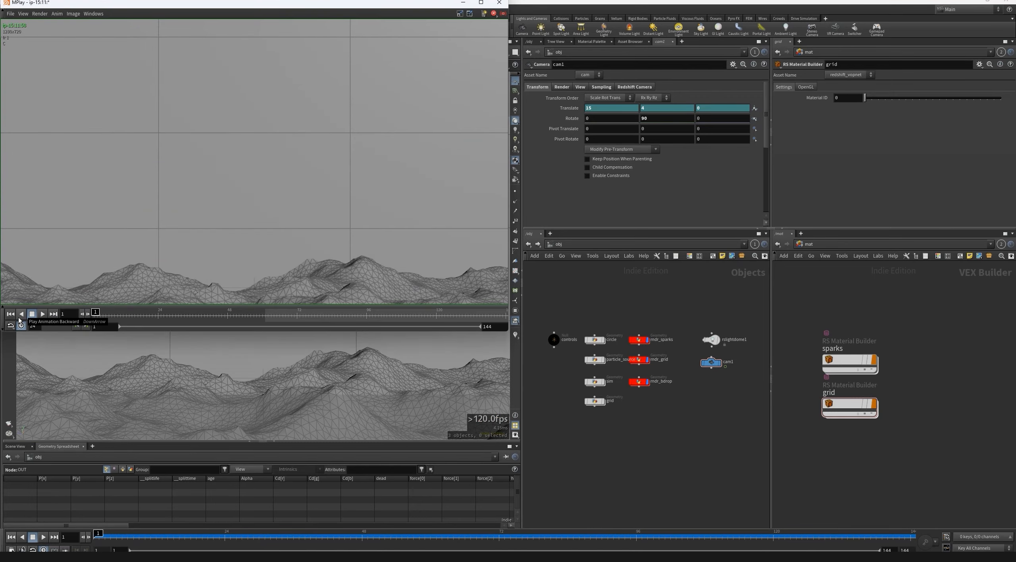
pyautogui.click(40, 315)
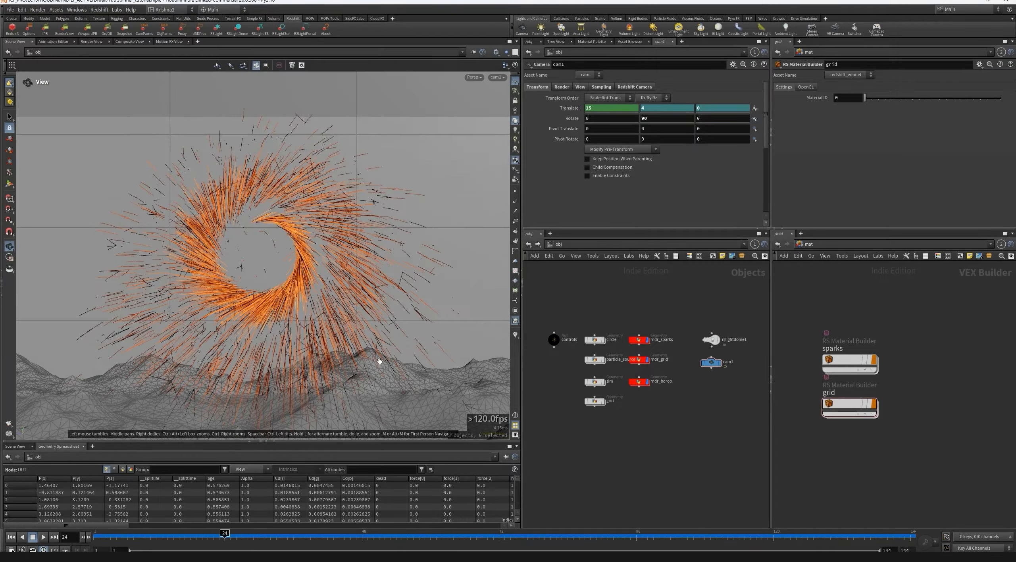
# Pick cam1's focus distance on the sparks in the Redshift render of frame 24 and keyframe it at 14.8227.
pyautogui.click(711, 362)
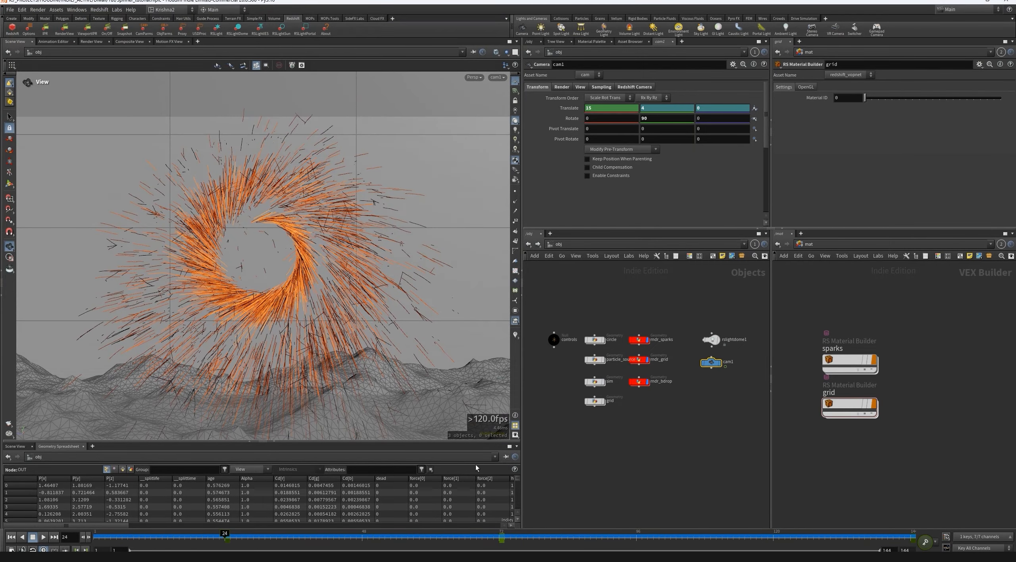
pyautogui.click(601, 86)
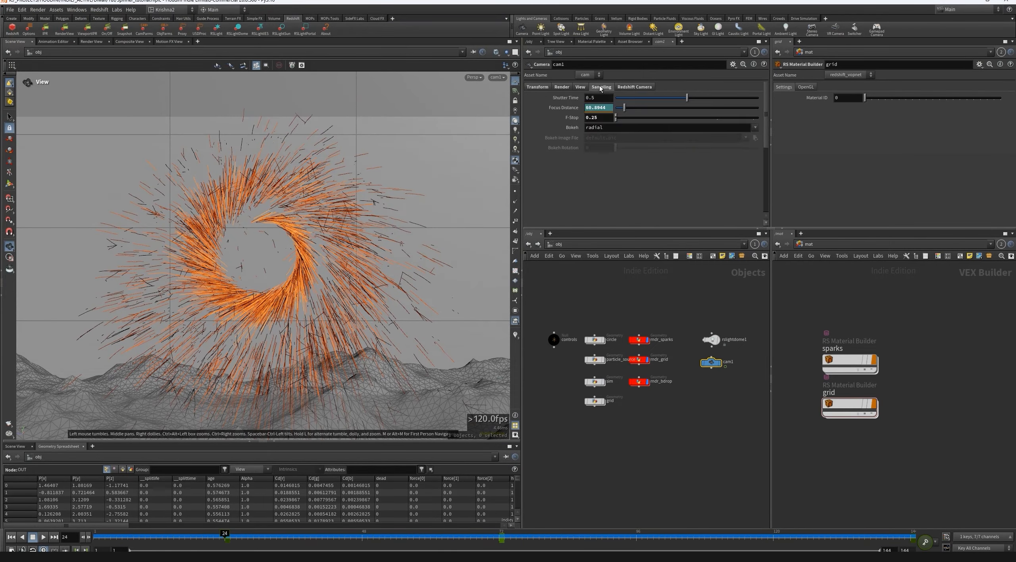
pyautogui.click(63, 33)
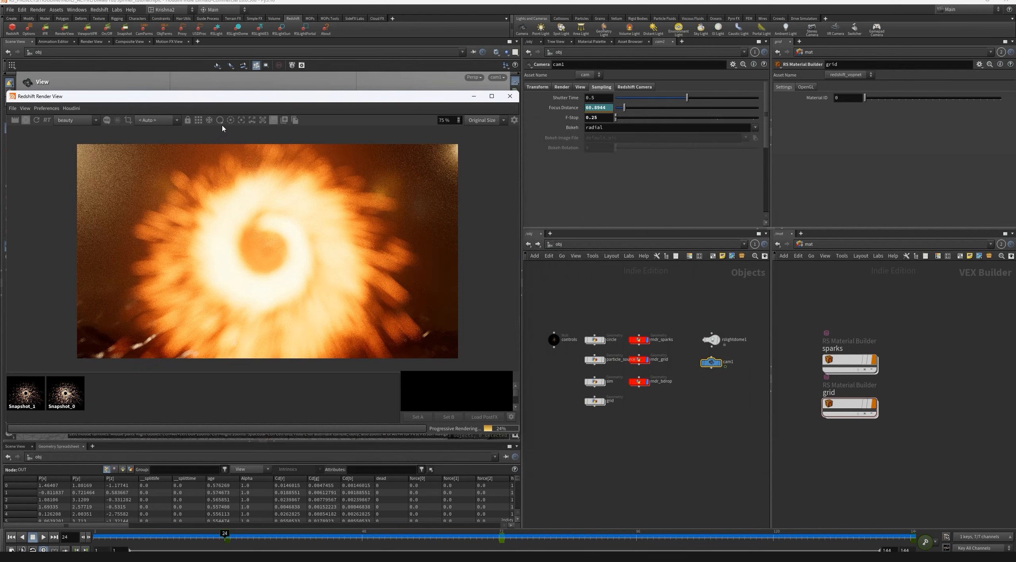
pyautogui.click(241, 120)
pyautogui.click(299, 328)
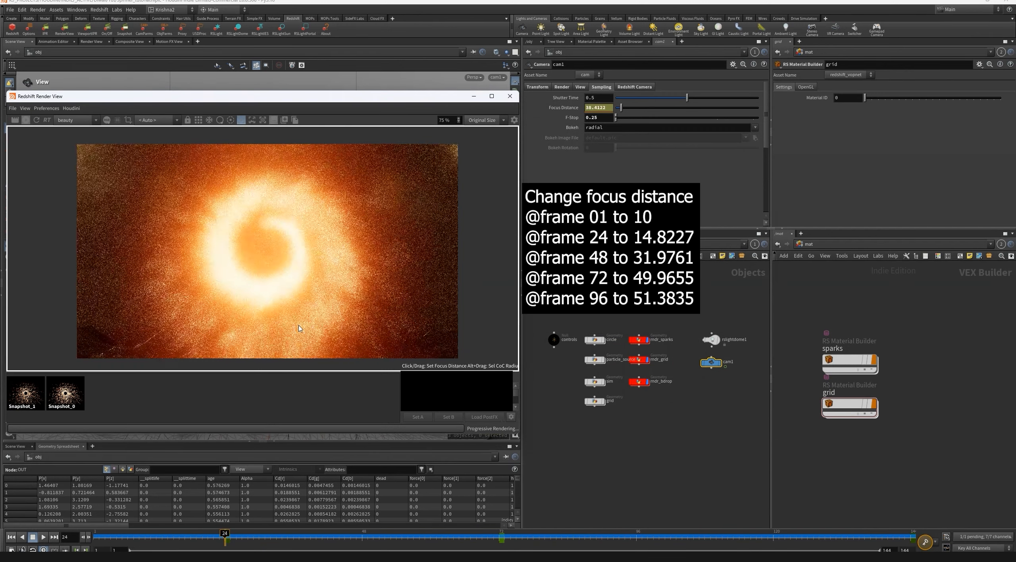
pyautogui.click(264, 224)
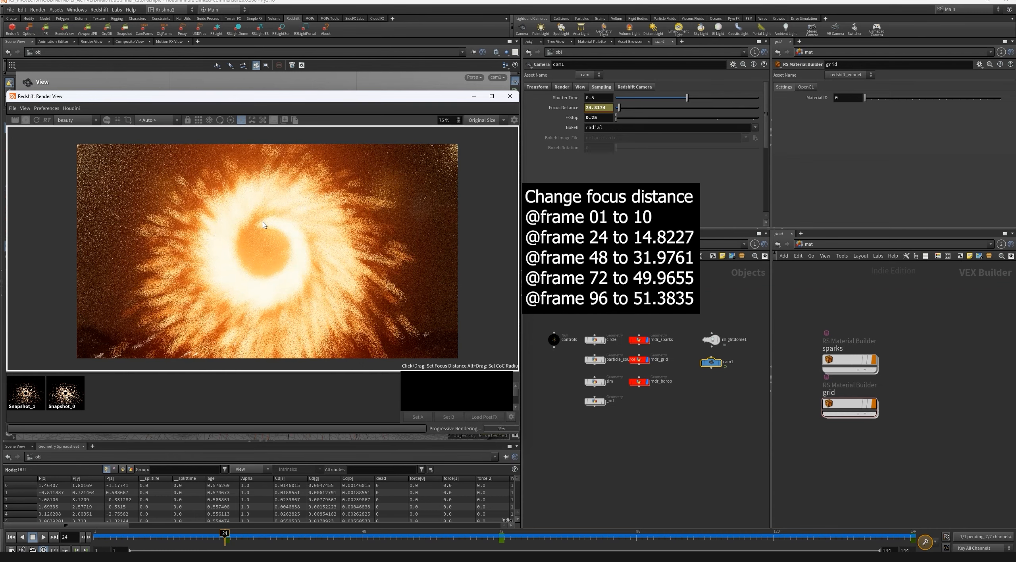
pyautogui.click(261, 228)
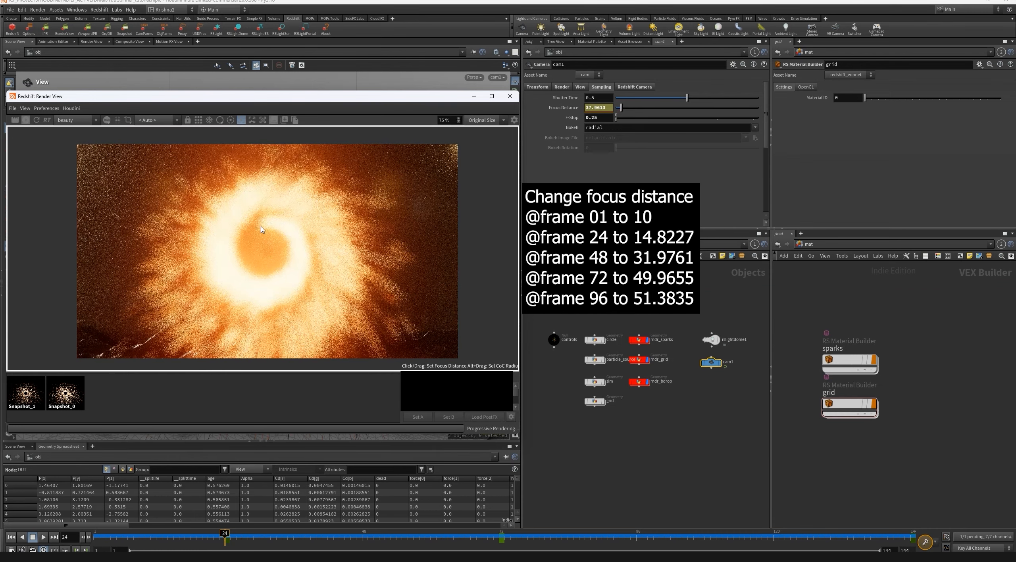
pyautogui.click(228, 229)
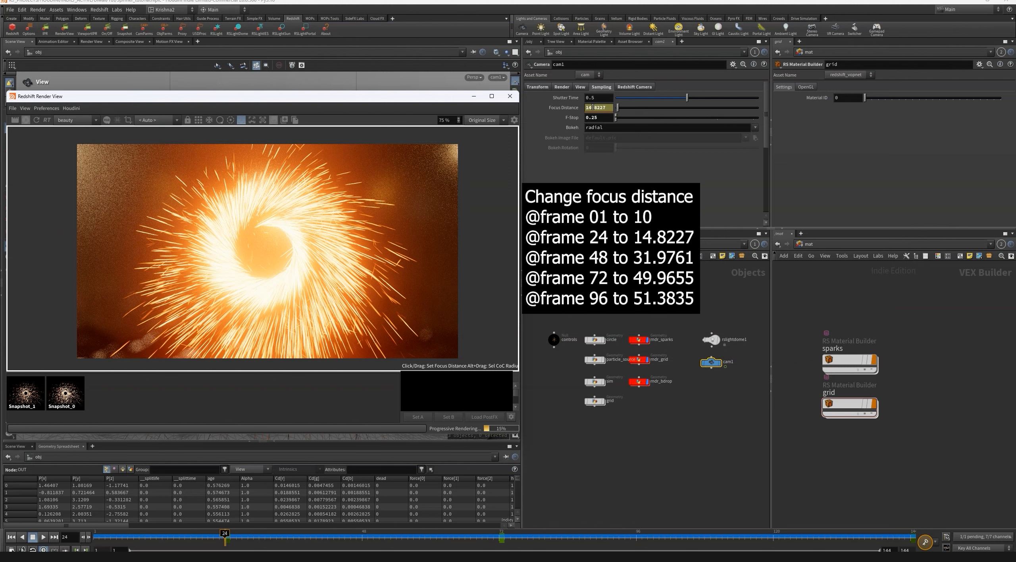
pyautogui.keyDown('alt'); pyautogui.click(592, 107); pyautogui.keyUp('alt')
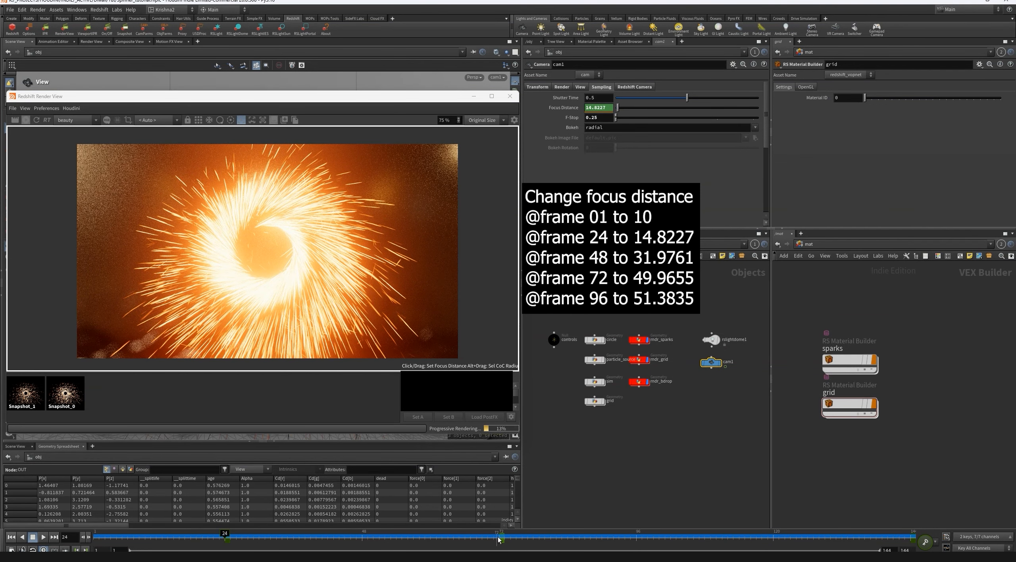
# Render frames 48, 120 and 96 in Redshift to check the camera focus on the sparks and terrain.
pyautogui.click(362, 537)
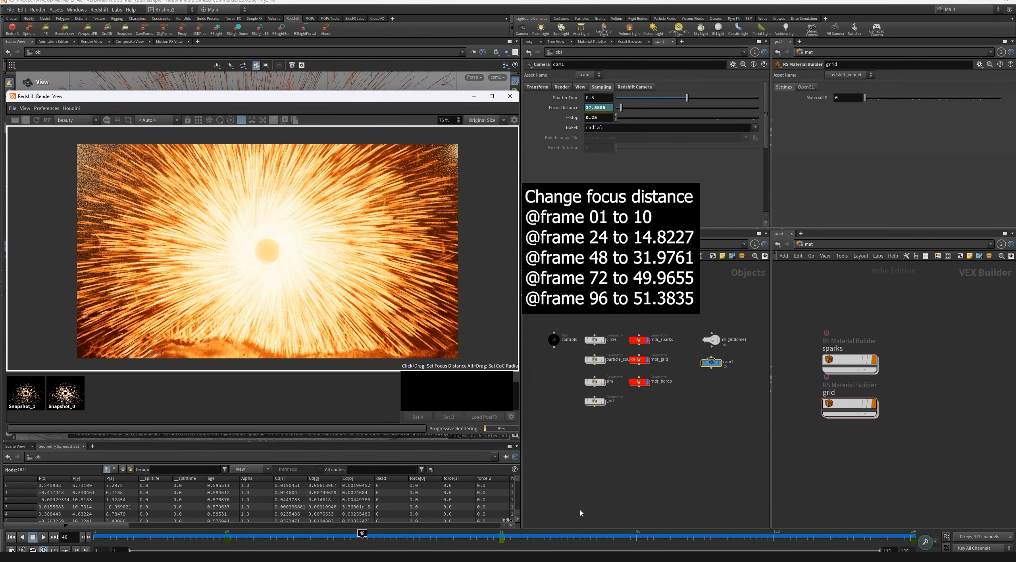
pyautogui.click(773, 536)
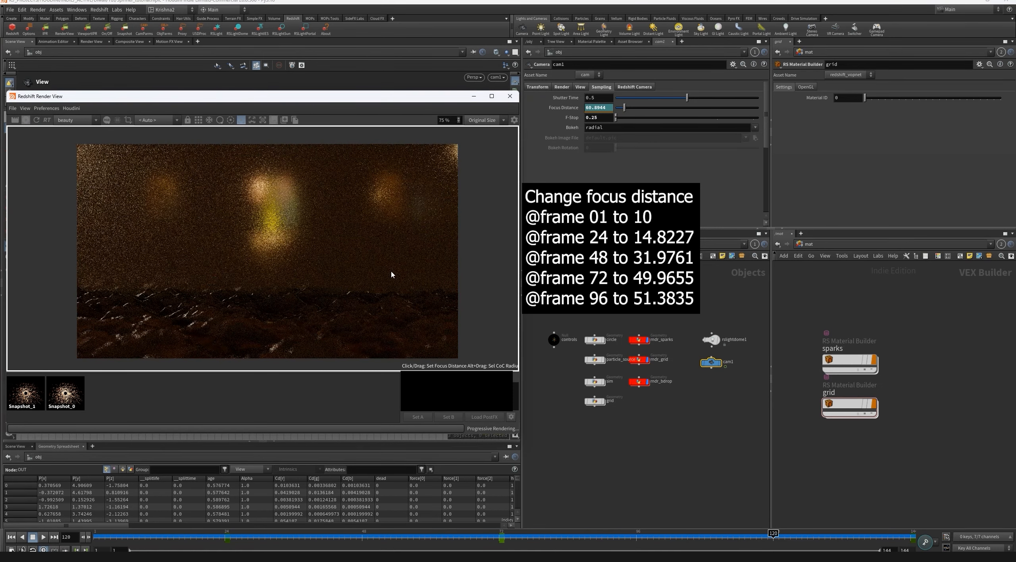
pyautogui.click(637, 537)
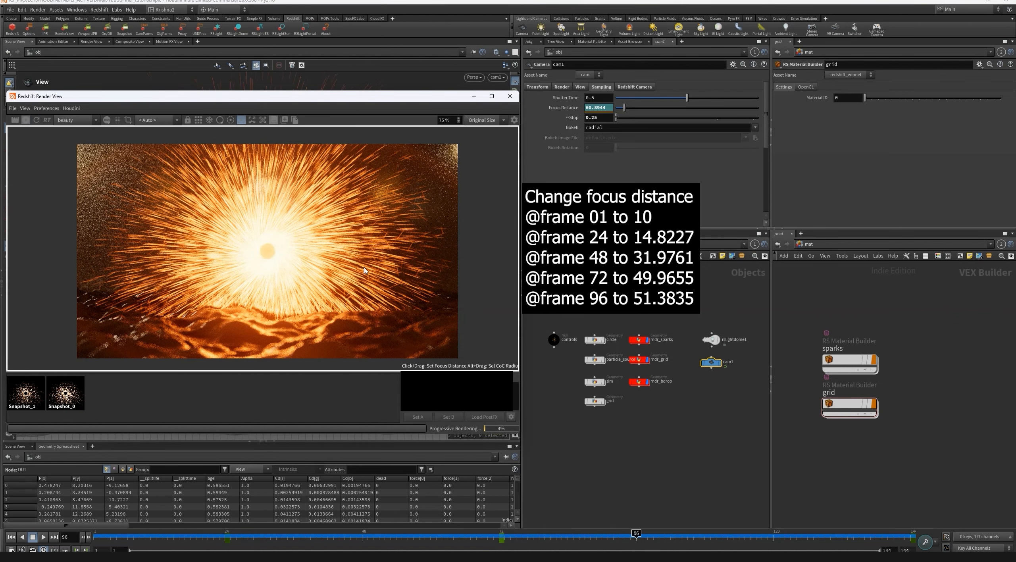
# Set cam1's focus distance keyframe on frame 1 to 10 and close the Redshift render window.
pyautogui.hotkey('ctrl', 'Up')
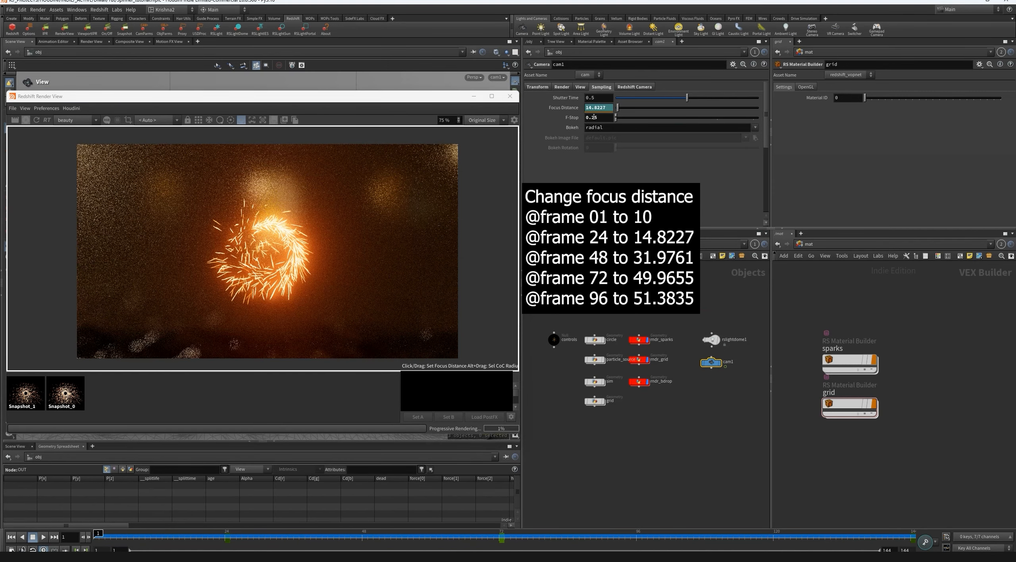
pyautogui.write('10')
pyautogui.press('Return')
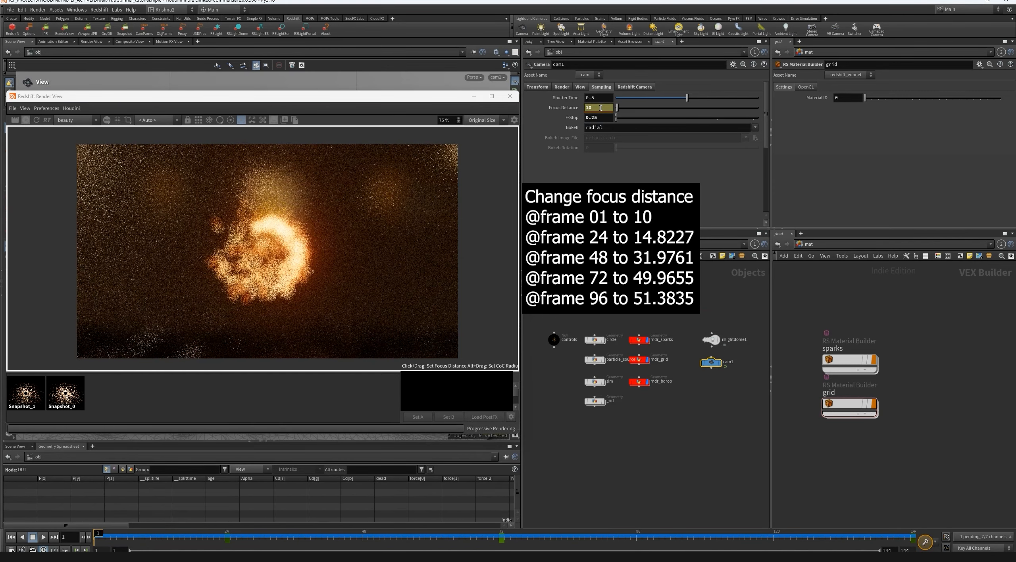
pyautogui.click(632, 442)
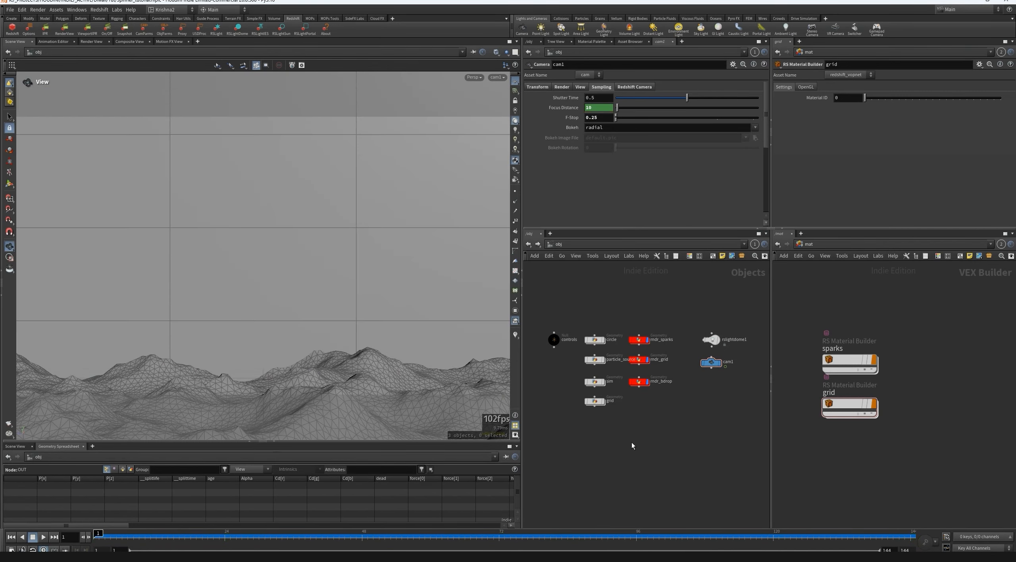
# Set cam1's resolution to 1920 by 1080 and override the spinner Redshift output's camera resolution at 1/2 scale.
pyautogui.click(807, 244)
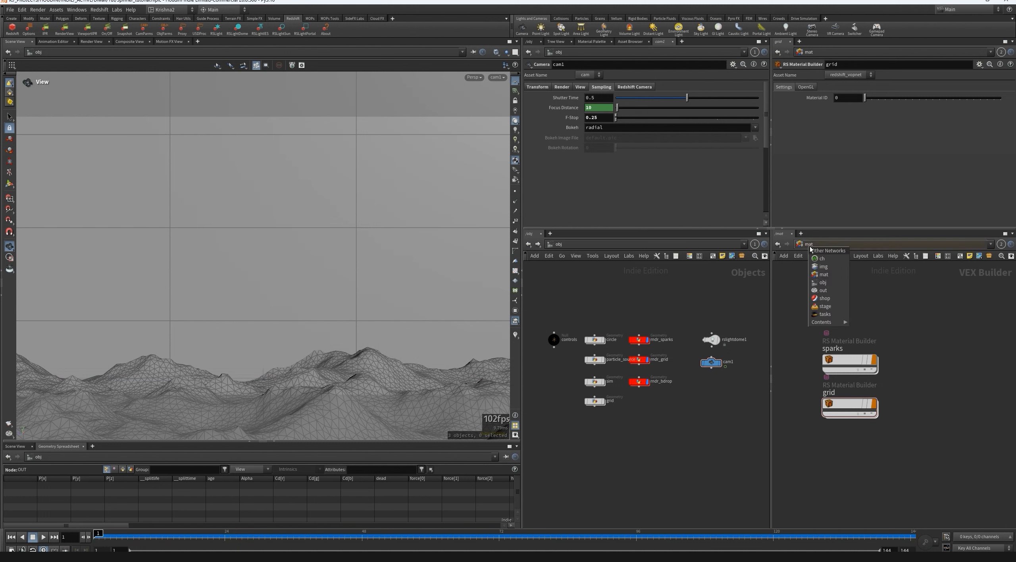
pyautogui.click(828, 288)
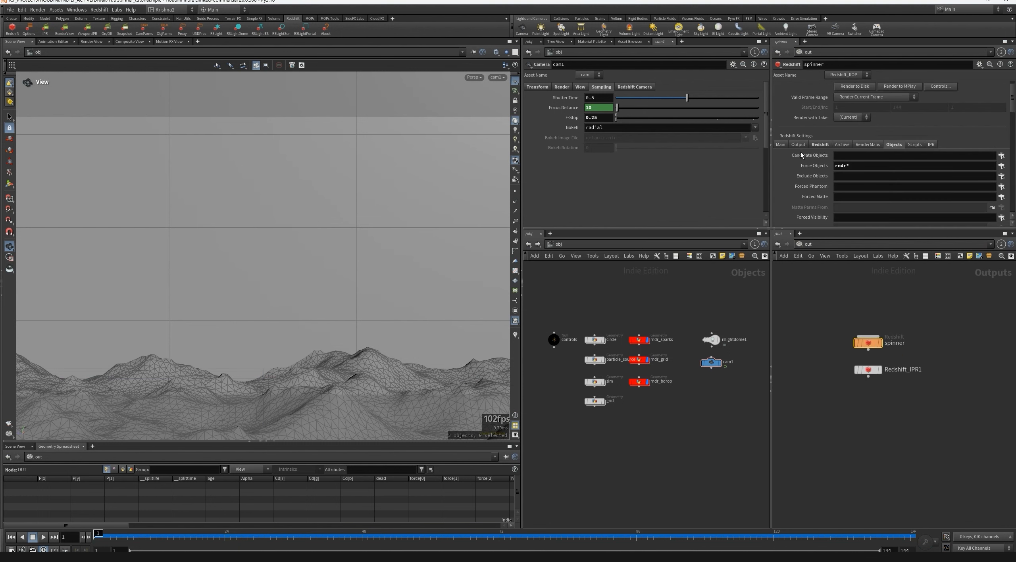
pyautogui.click(780, 144)
pyautogui.scroll(-2, 786, 144)
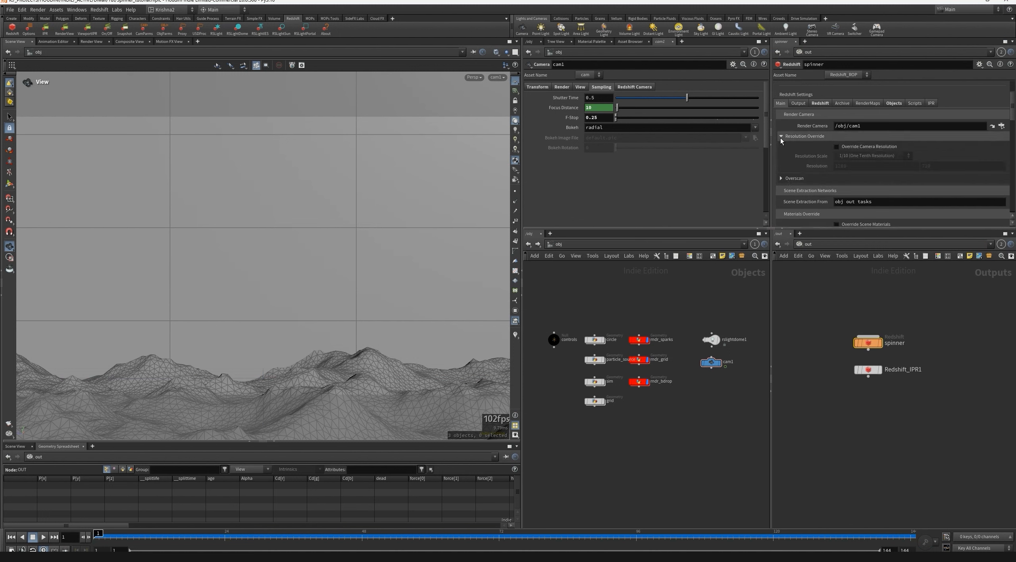
pyautogui.click(580, 86)
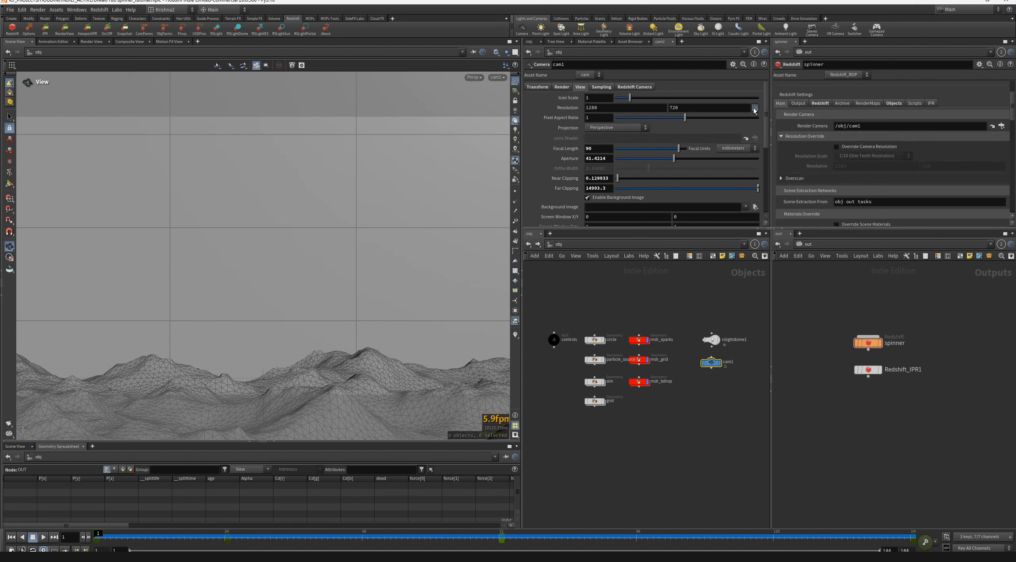
pyautogui.click(755, 107)
pyautogui.click(766, 131)
pyautogui.click(836, 147)
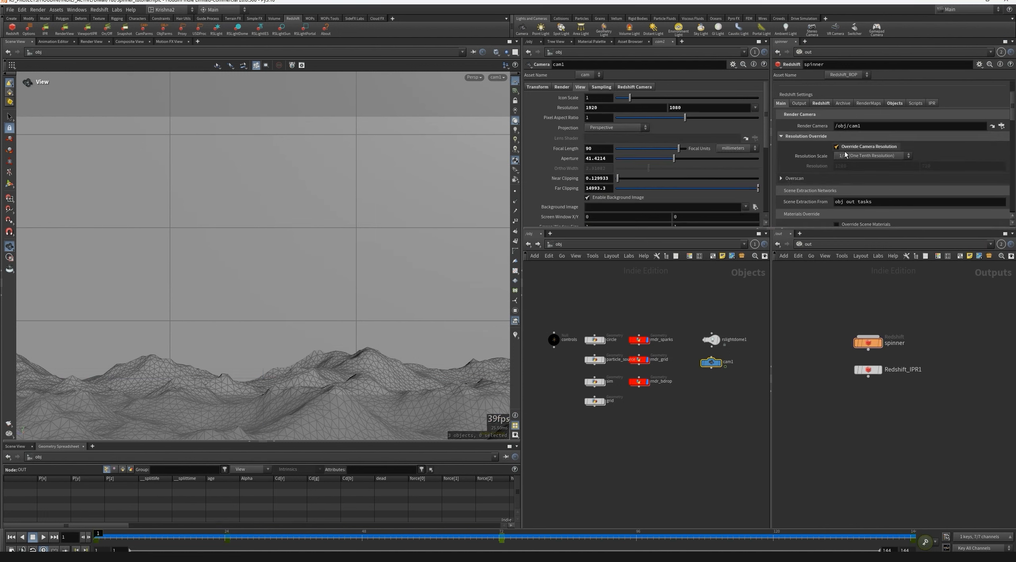
pyautogui.click(845, 154)
pyautogui.click(853, 192)
pyautogui.scroll(2, 815, 147)
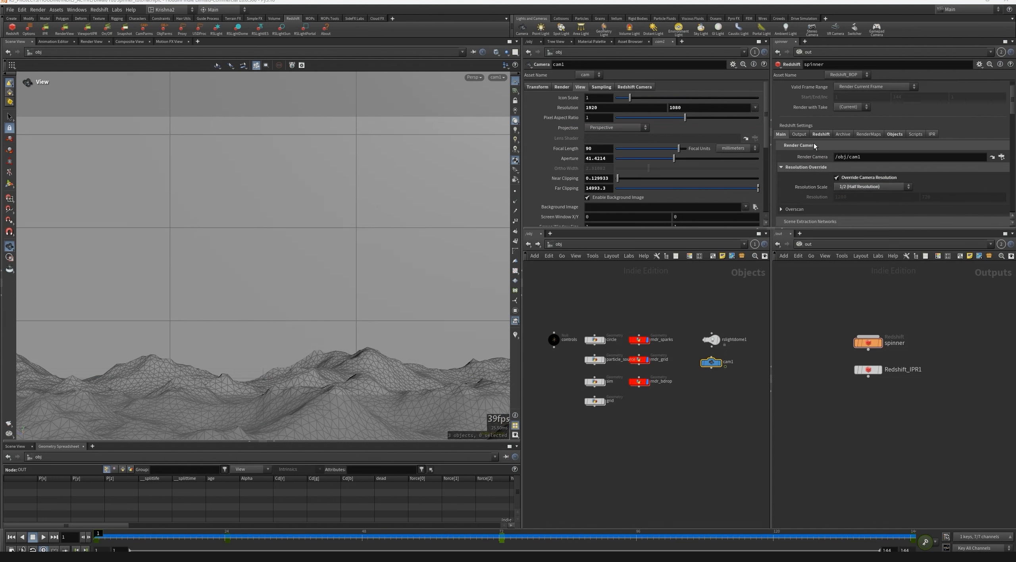
# Set the spinner output's unified sampling threshold to 0.05.
pyautogui.click(820, 134)
pyautogui.scroll(-4, 813, 137)
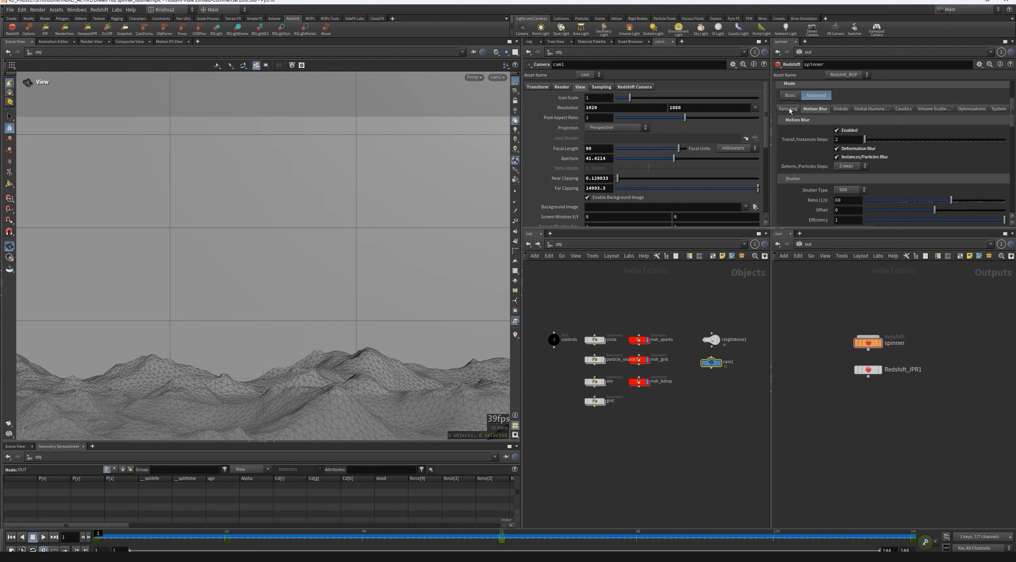
pyautogui.click(789, 109)
pyautogui.click(852, 172)
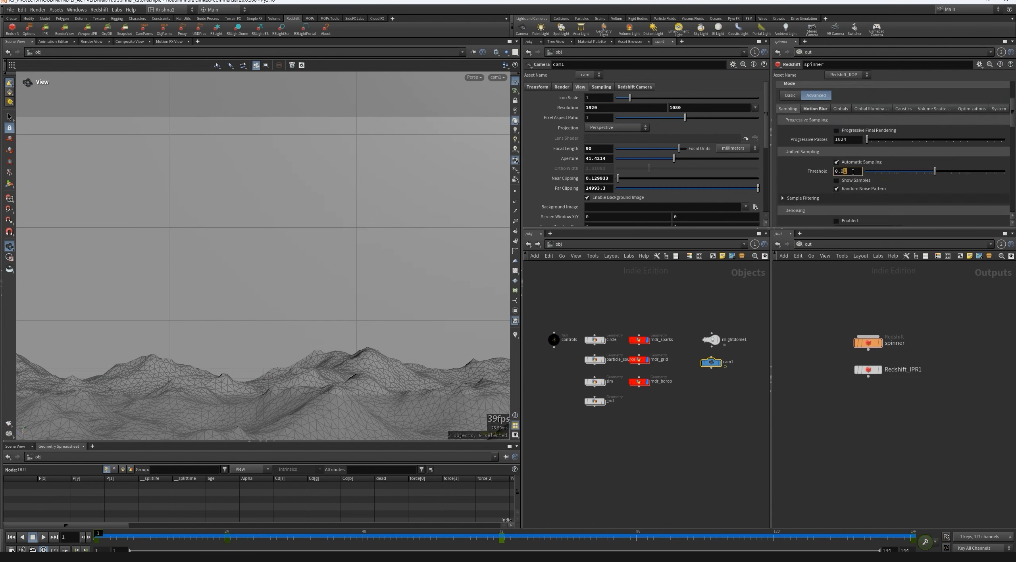
pyautogui.write('3')
pyautogui.press('Return')
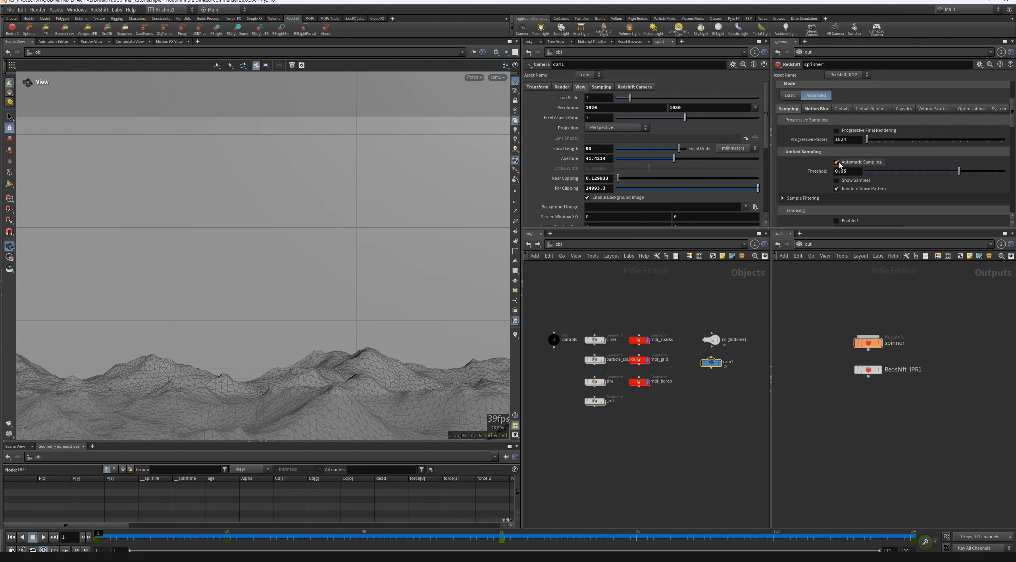
pyautogui.scroll(3, 833, 182)
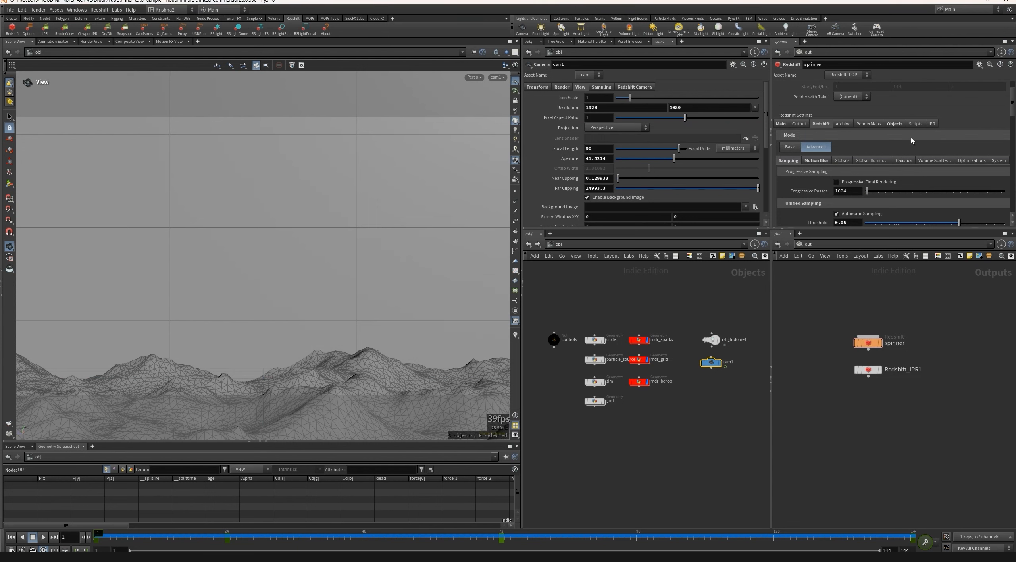
# Set the spinner output's bucket rendering size to 256 in its system settings.
pyautogui.click(987, 158)
pyautogui.scroll(-7, 835, 179)
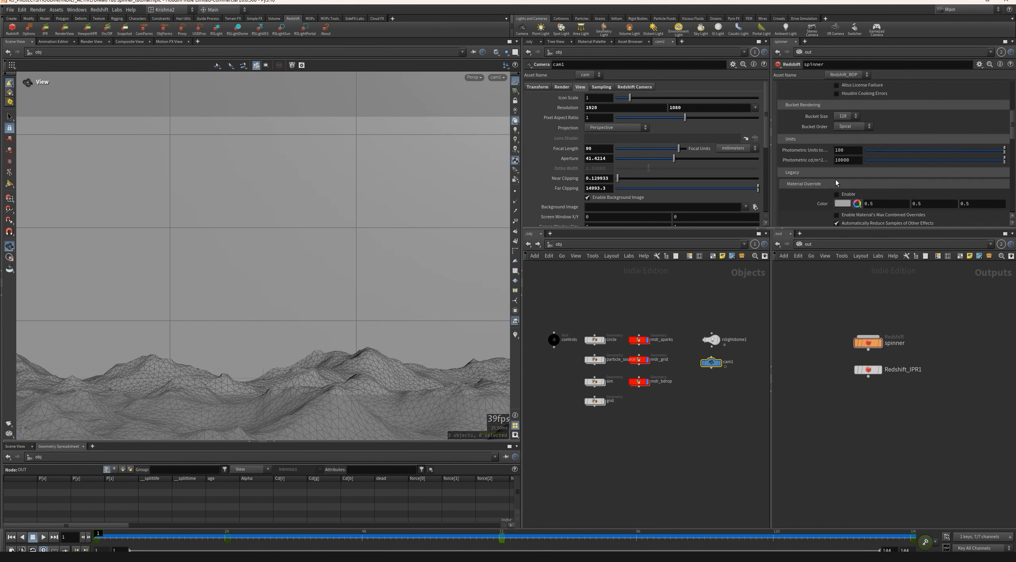
pyautogui.scroll(2, 832, 131)
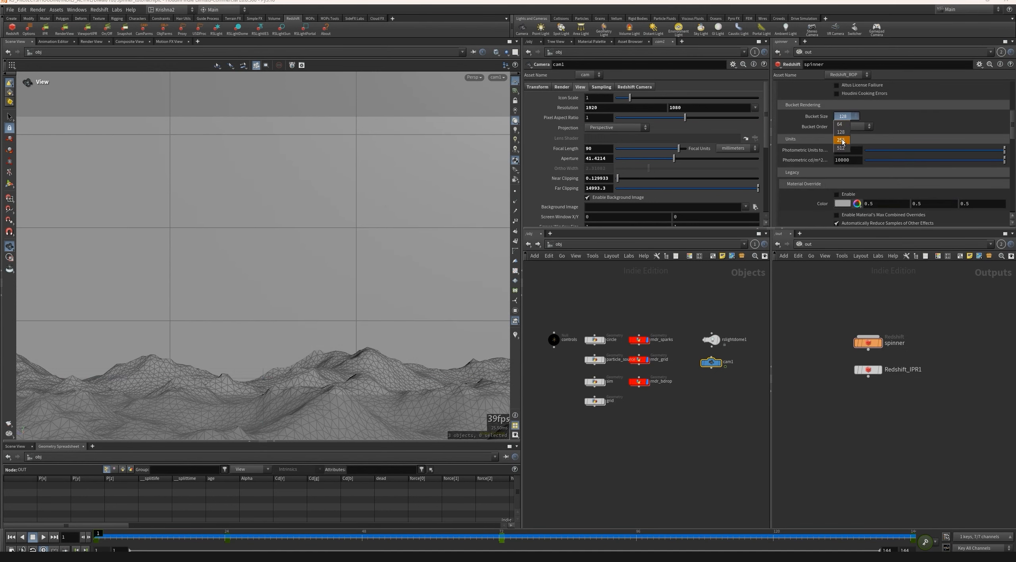
pyautogui.scroll(2, 821, 153)
pyautogui.scroll(5, 822, 156)
# Set the spinner output's valid frame range to Render Frame Range.
pyautogui.click(780, 145)
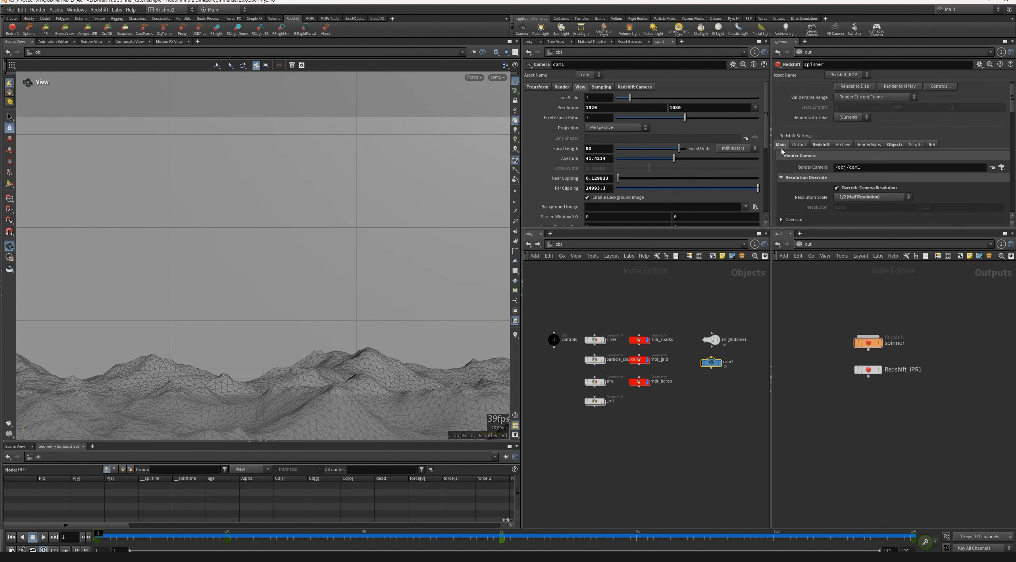
pyautogui.click(875, 108)
pyautogui.click(854, 119)
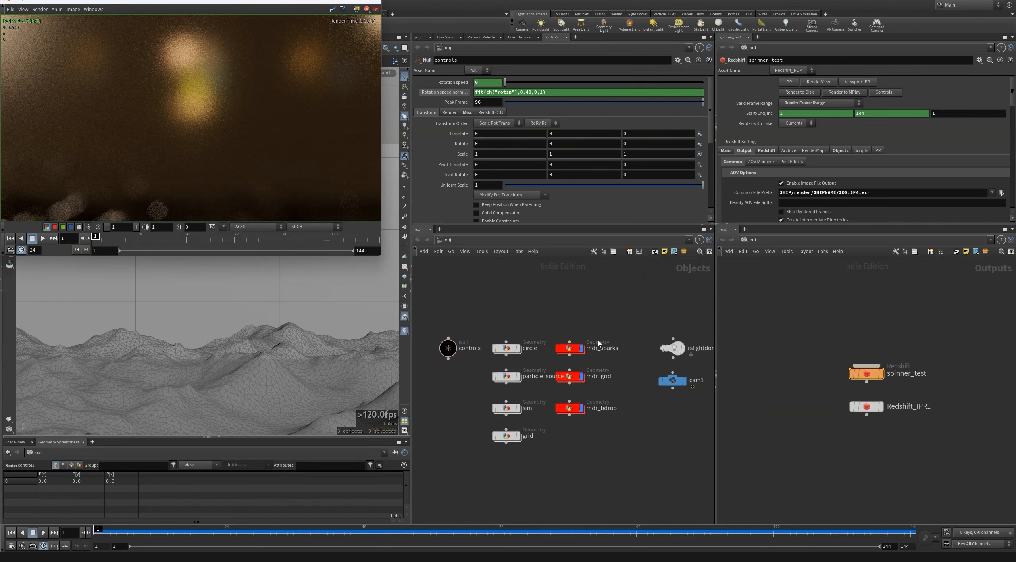
# Play back the rendered test sequence, scrub through its opening frames to check the first sparks, and close the player.
pyautogui.click(42, 238)
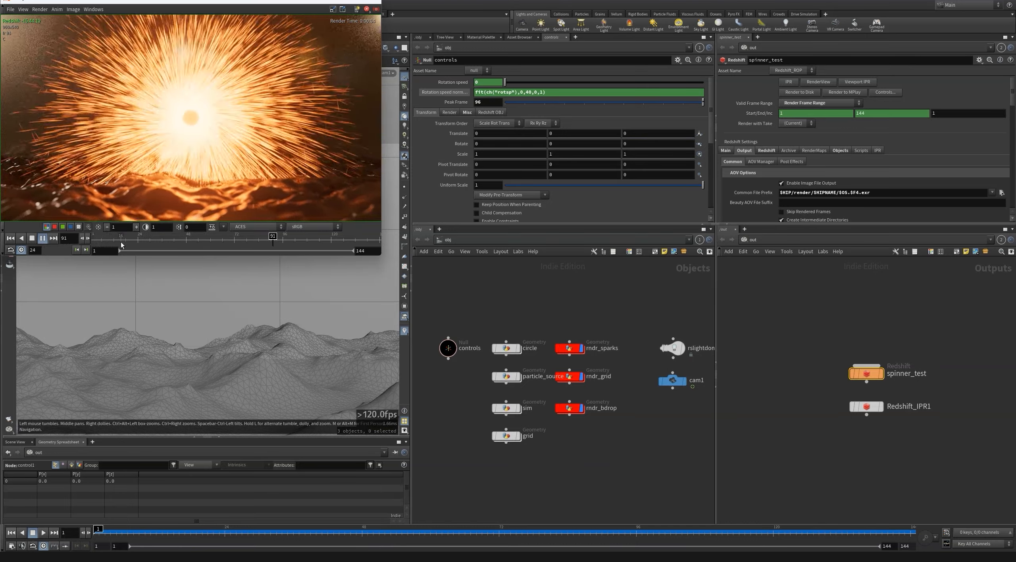
pyautogui.click(108, 242)
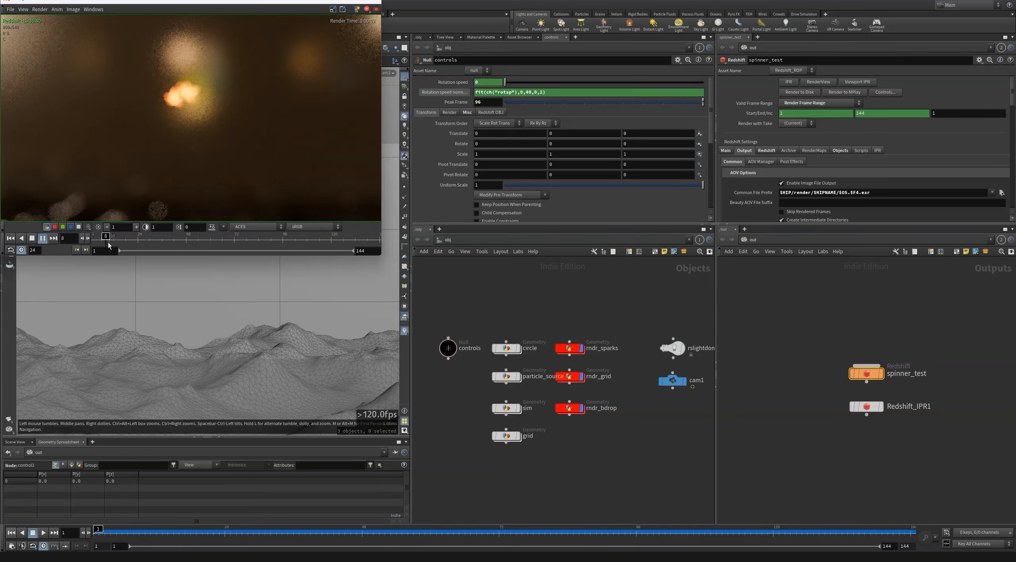
pyautogui.moveTo(108, 242)
pyautogui.mouseDown()
pyautogui.moveTo(149, 242)
pyautogui.moveTo(95, 242)
pyautogui.moveTo(137, 238)
pyautogui.moveTo(91, 230)
pyautogui.mouseUp()
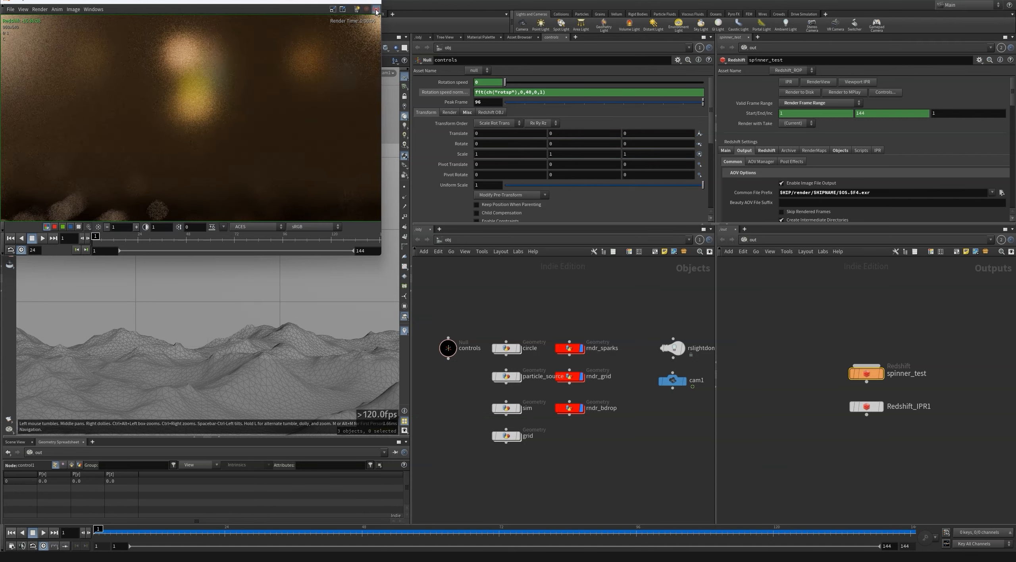
pyautogui.click(572, 451)
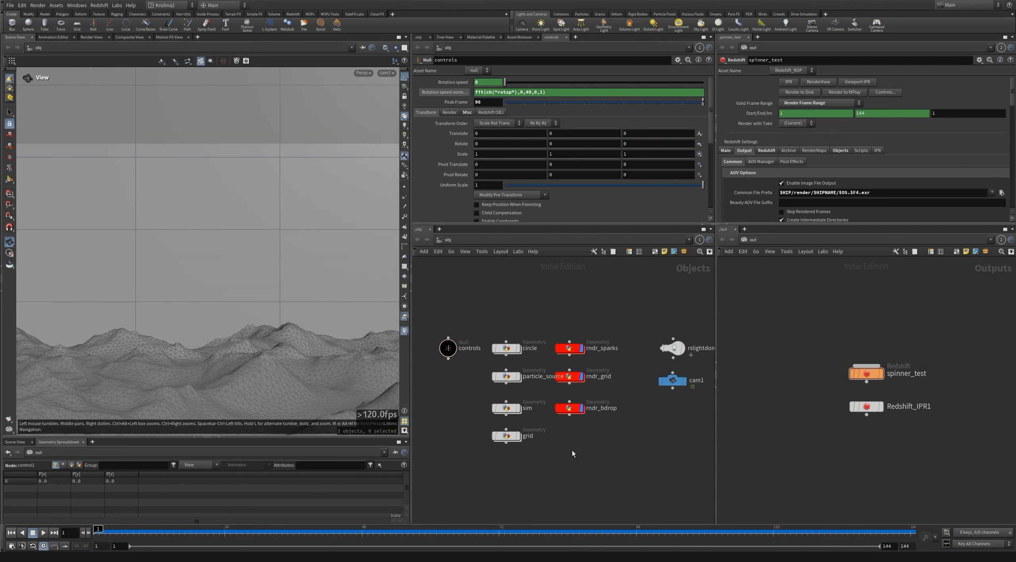
# Examine the delete1 node's filter expression inside particle_source and return to the object level.
pyautogui.doubleClick(512, 377)
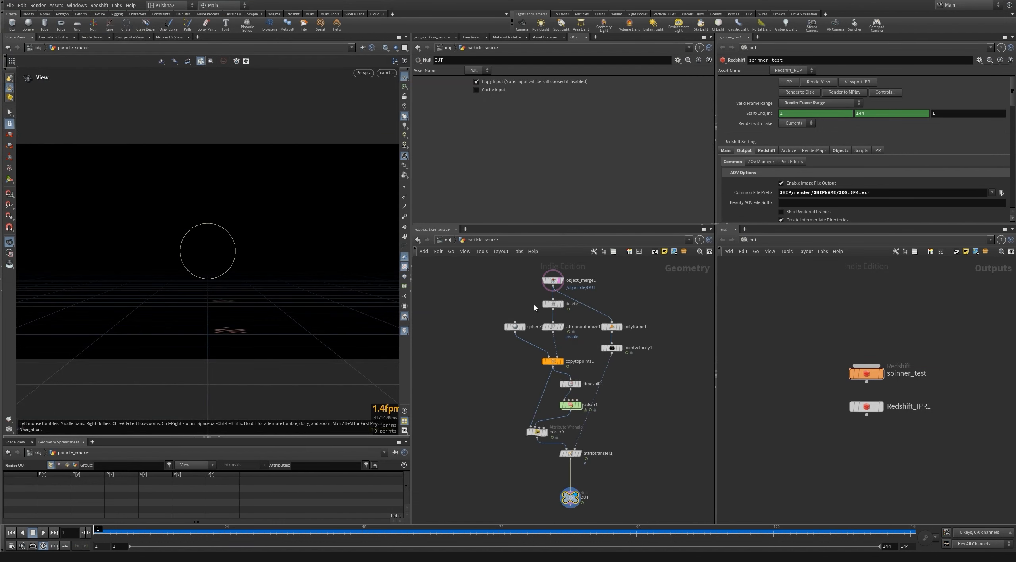
pyautogui.click(552, 304)
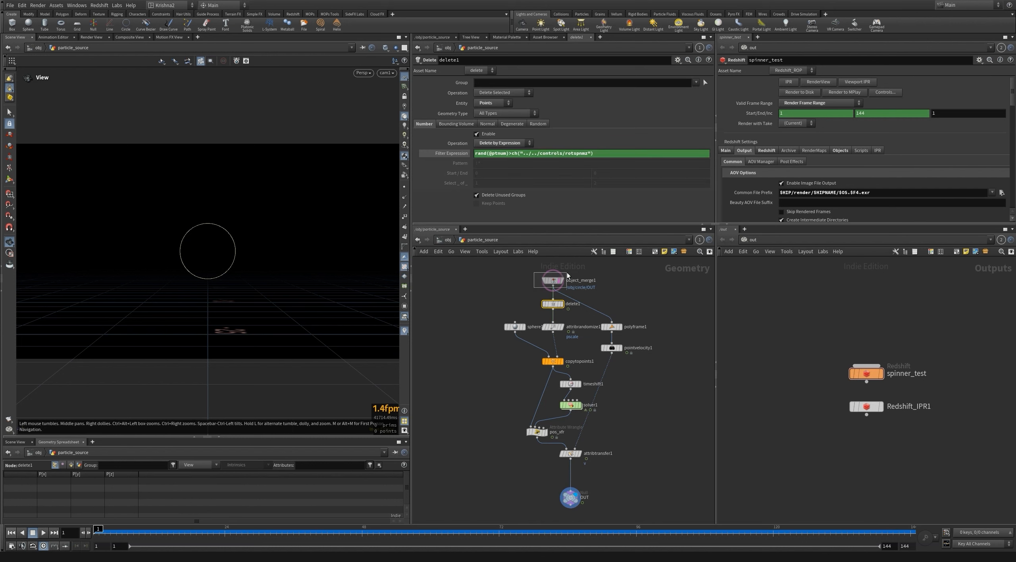
pyautogui.click(447, 239)
# Set the controls null's Rotation speed keyframe on frame 24 to 10.
pyautogui.click(448, 348)
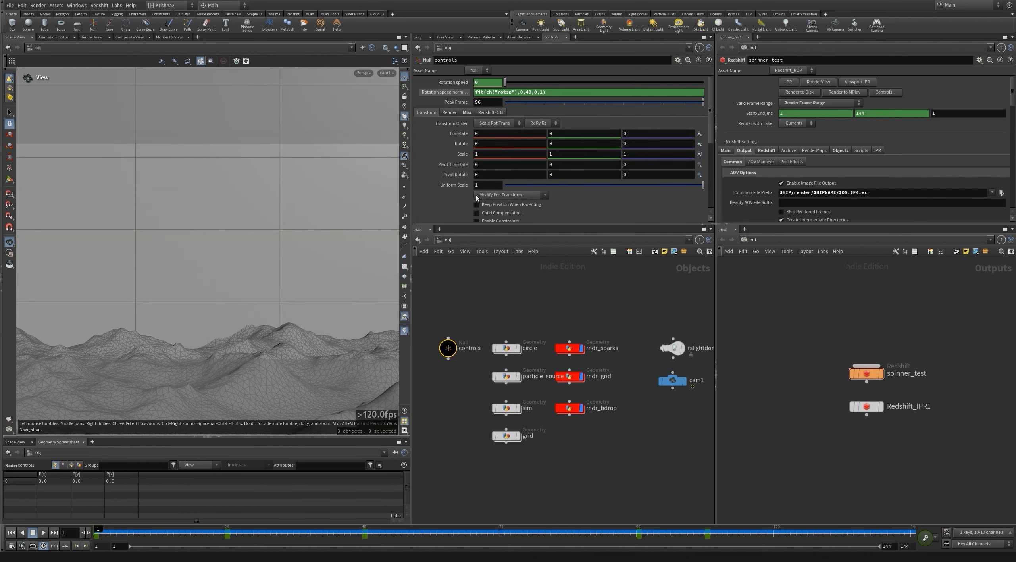
pyautogui.click(225, 534)
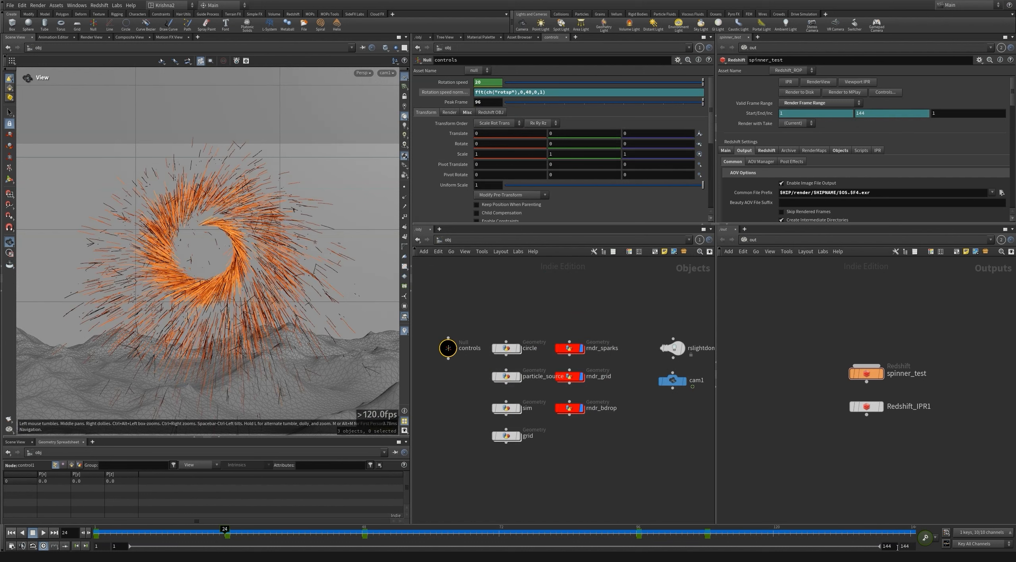
pyautogui.click(485, 80)
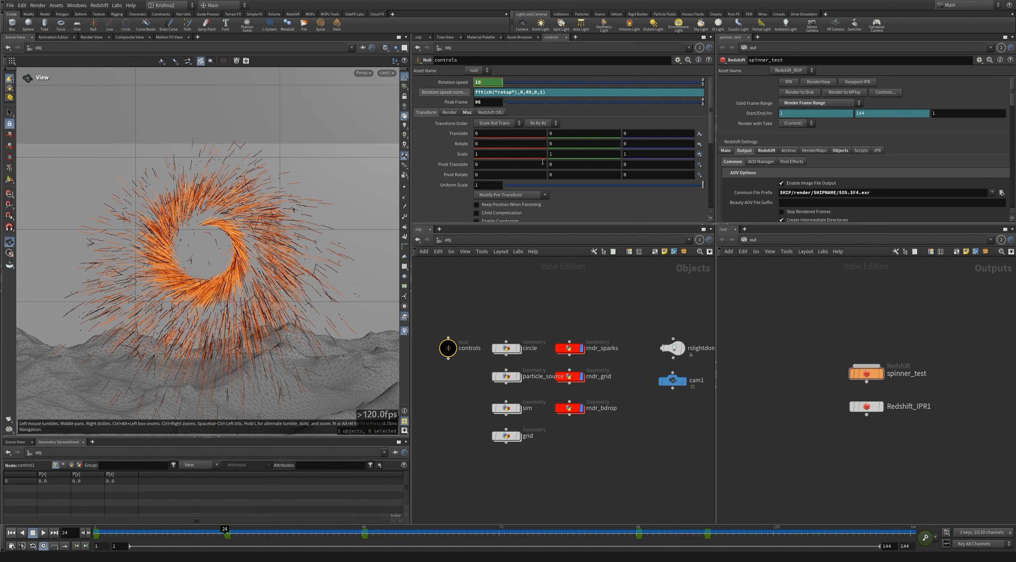
pyautogui.write('10')
pyautogui.press('Return')
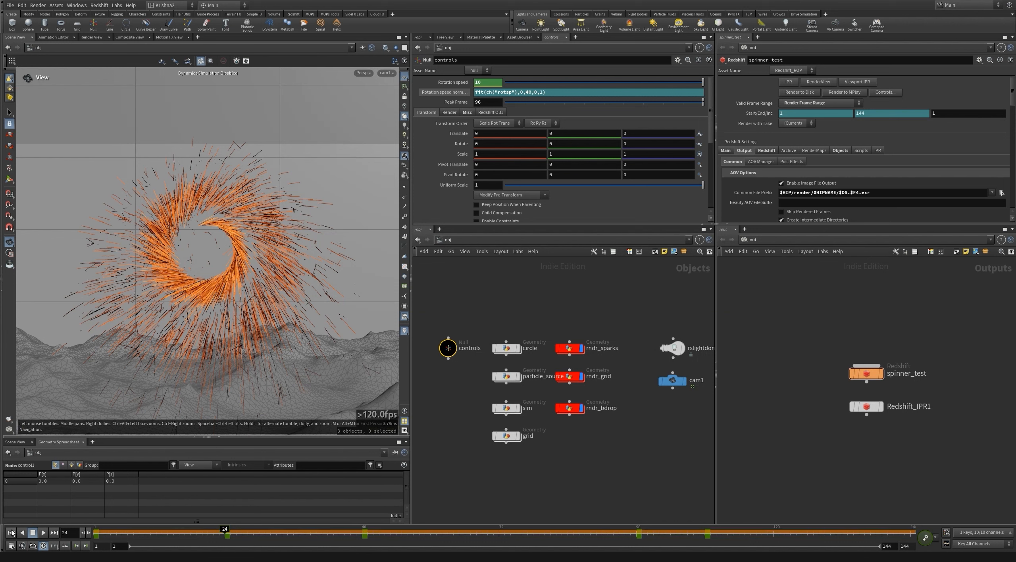
# Check the spark simulation at frame 48, play it from frame 1, and scrub back through the opening frames.
pyautogui.click(365, 535)
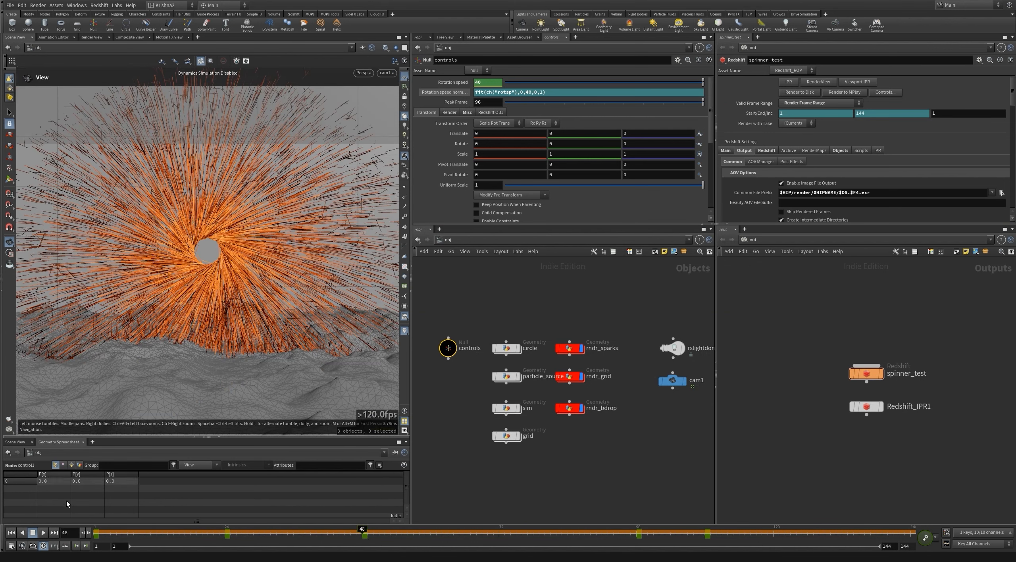
pyautogui.click(11, 532)
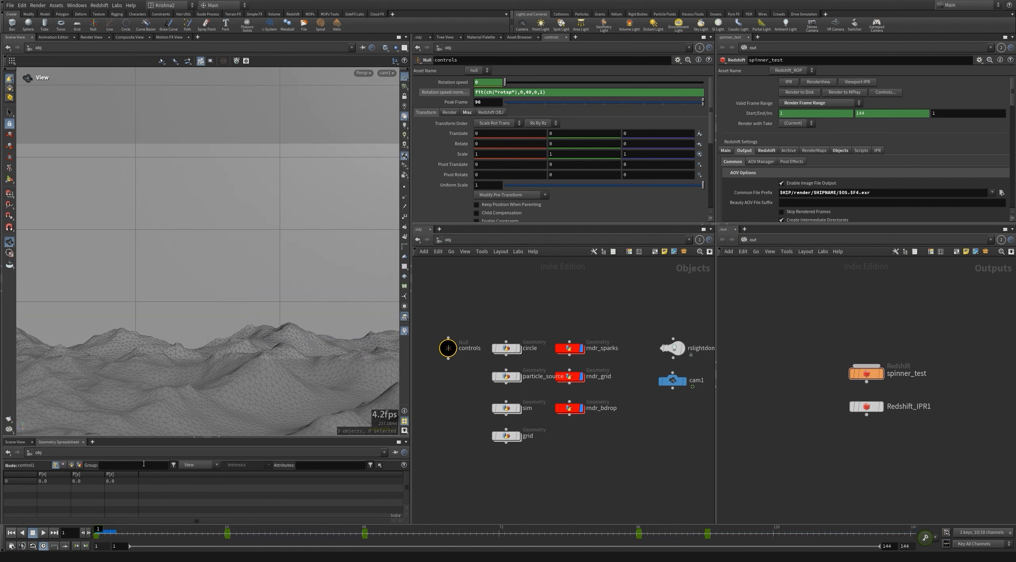
pyautogui.click(44, 533)
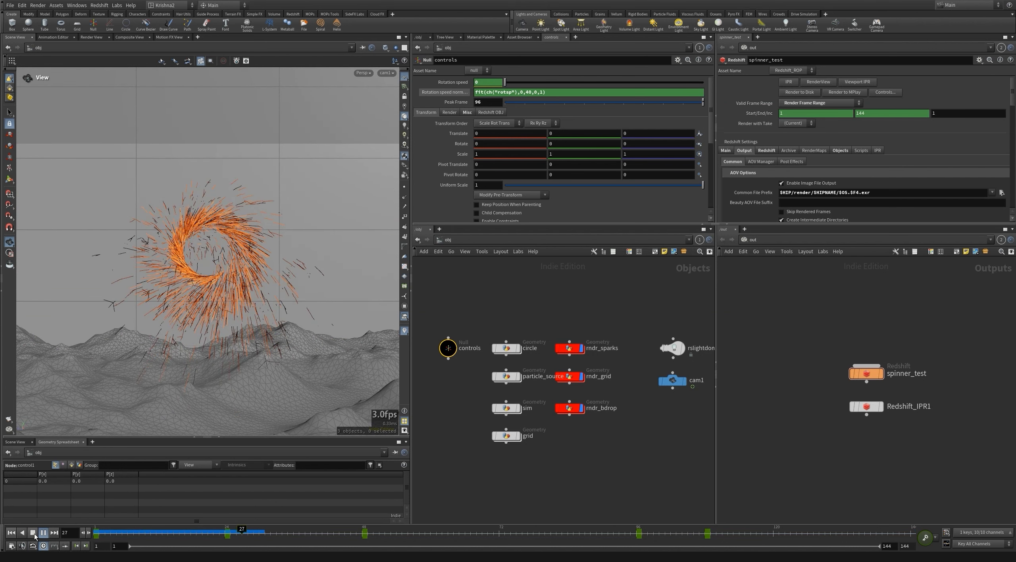
pyautogui.click(33, 534)
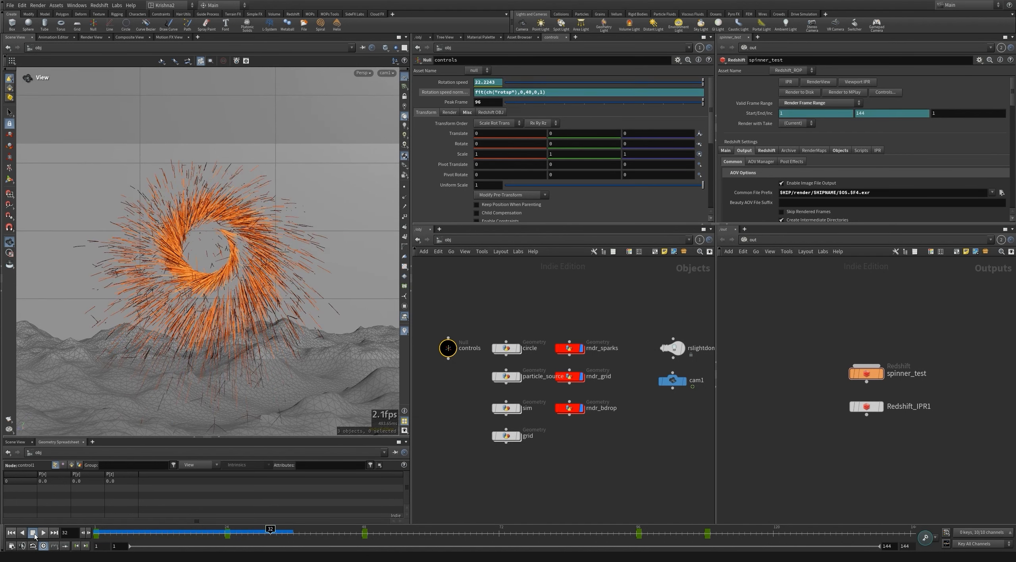
pyautogui.moveTo(139, 531); pyautogui.dragTo(96, 537)
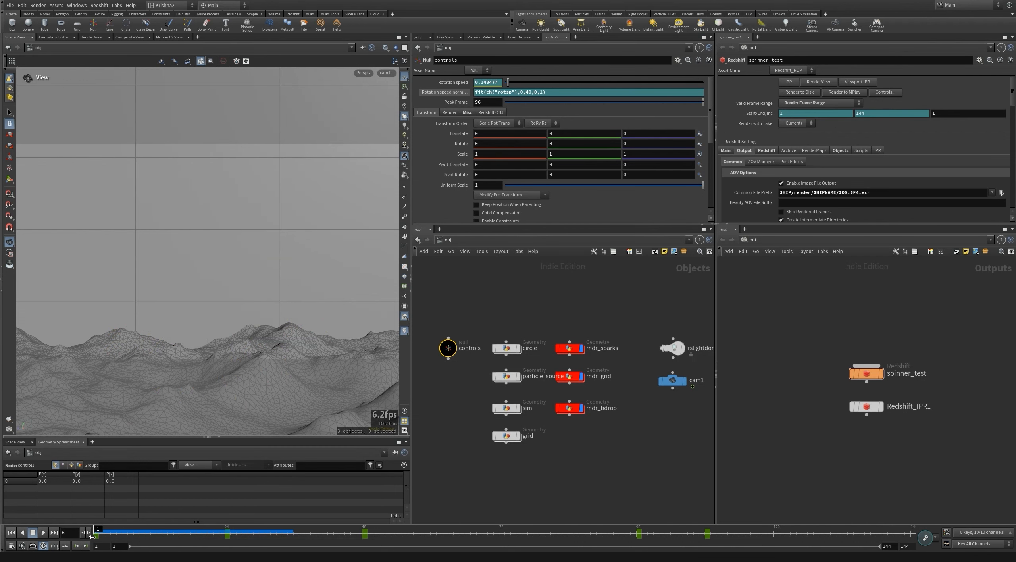
# Display delete1 inside particle_source and scrub to frame 14 to examine when the source points appear.
pyautogui.doubleClick(508, 375)
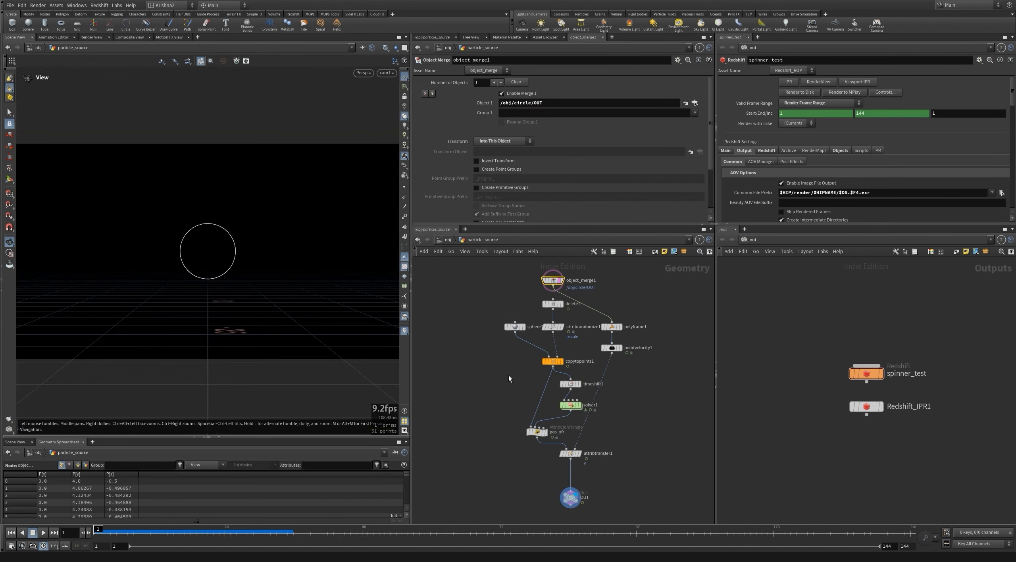
pyautogui.click(555, 304)
pyautogui.click(561, 304)
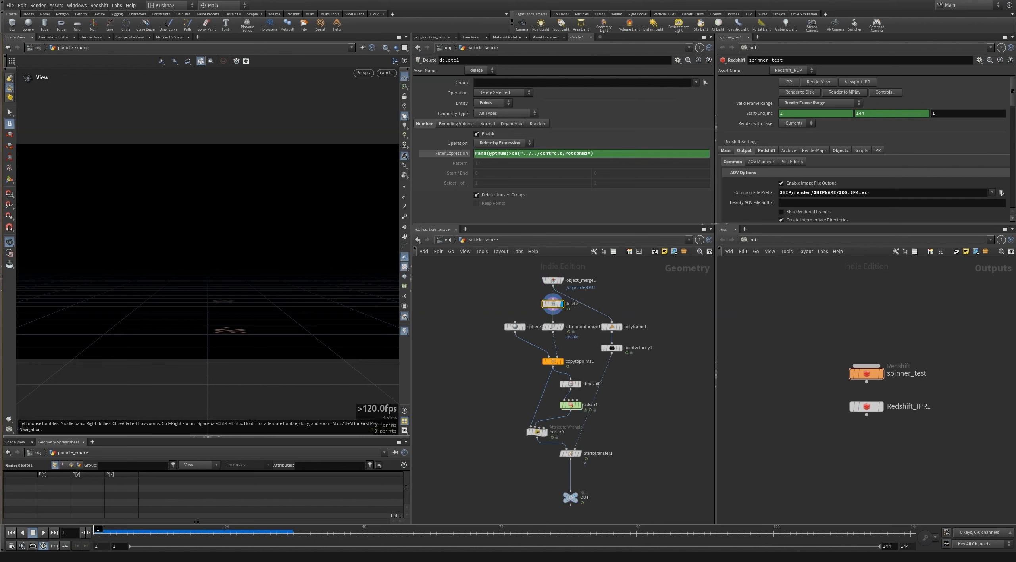
pyautogui.click(156, 531)
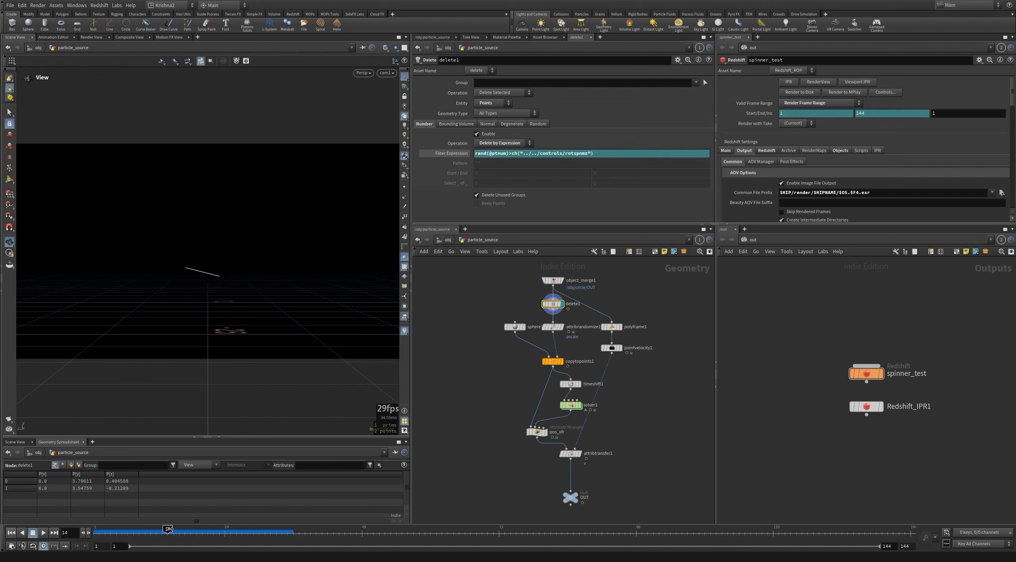
pyautogui.press('Right')
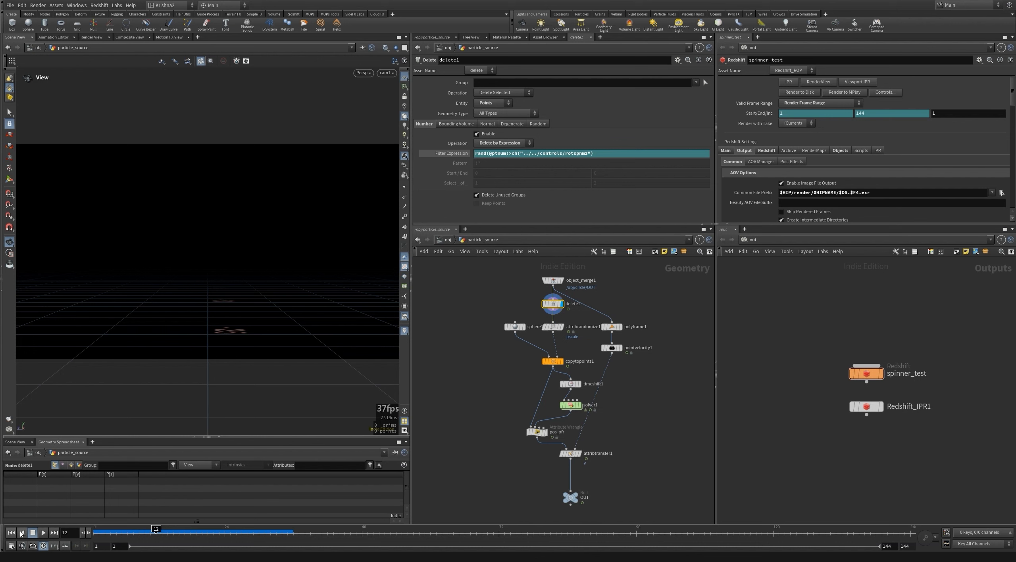
pyautogui.hotkey('ctrl', 'Up')
pyautogui.click(505, 154)
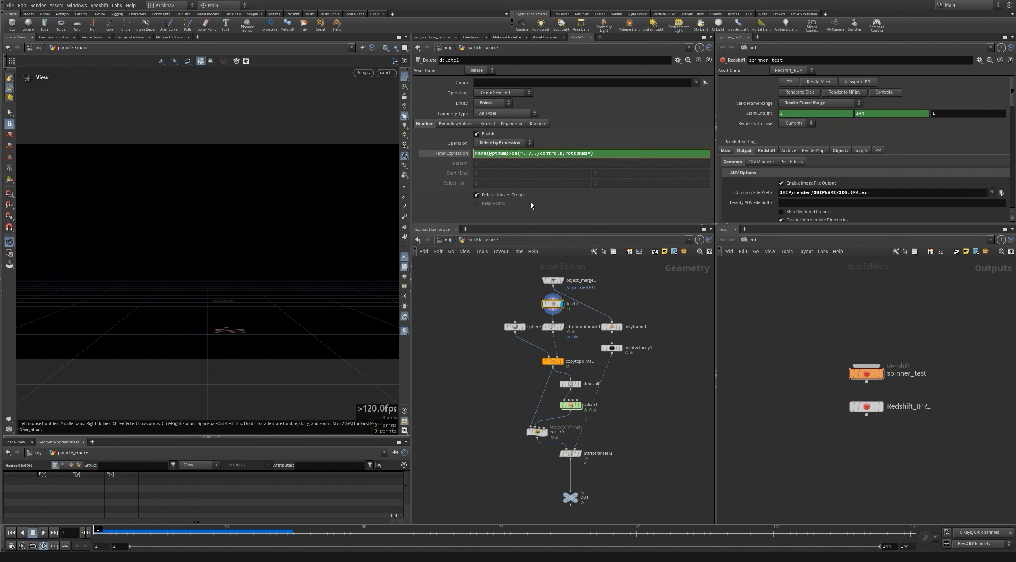
pyautogui.write('+123')
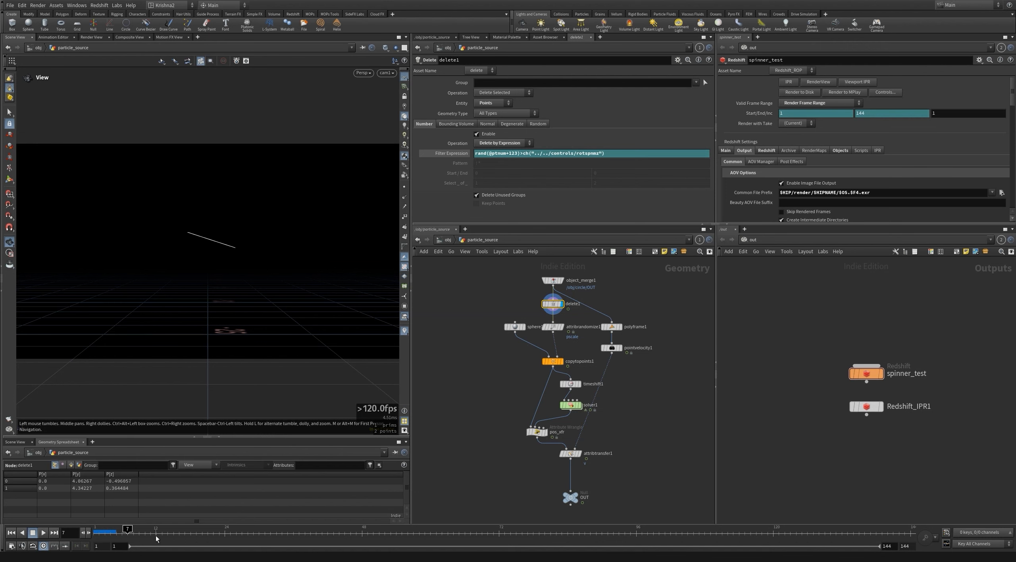
pyautogui.click(11, 533)
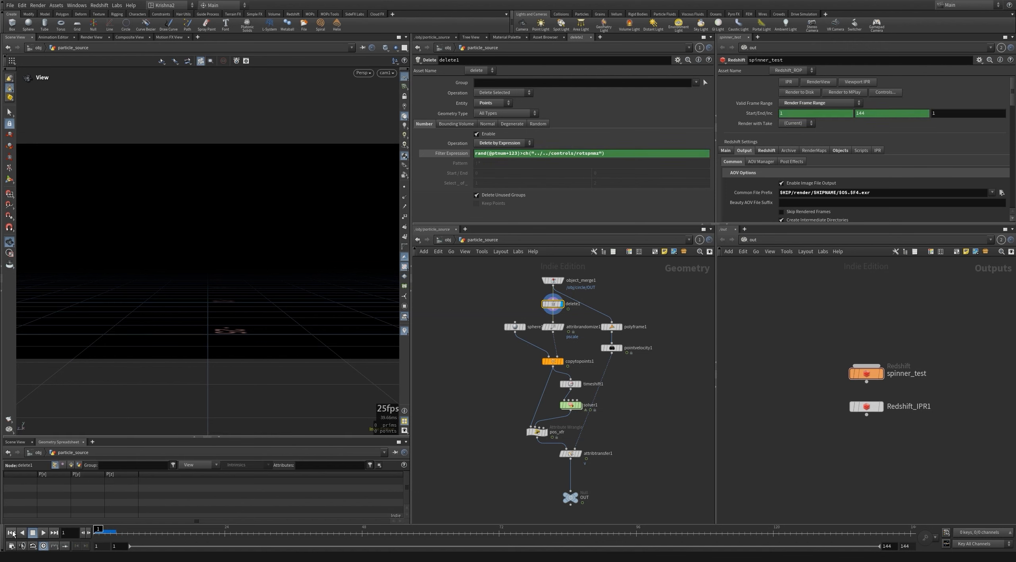
# Display the OUT node in particle_source again, check solver1's settings, and return to the object level.
pyautogui.click(579, 496)
pyautogui.click(591, 405)
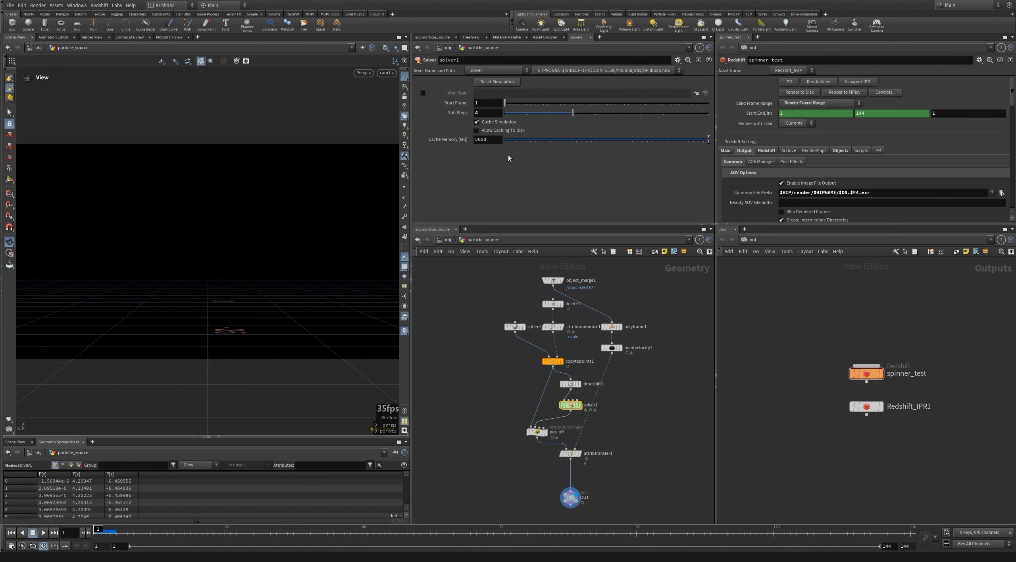
pyautogui.click(446, 239)
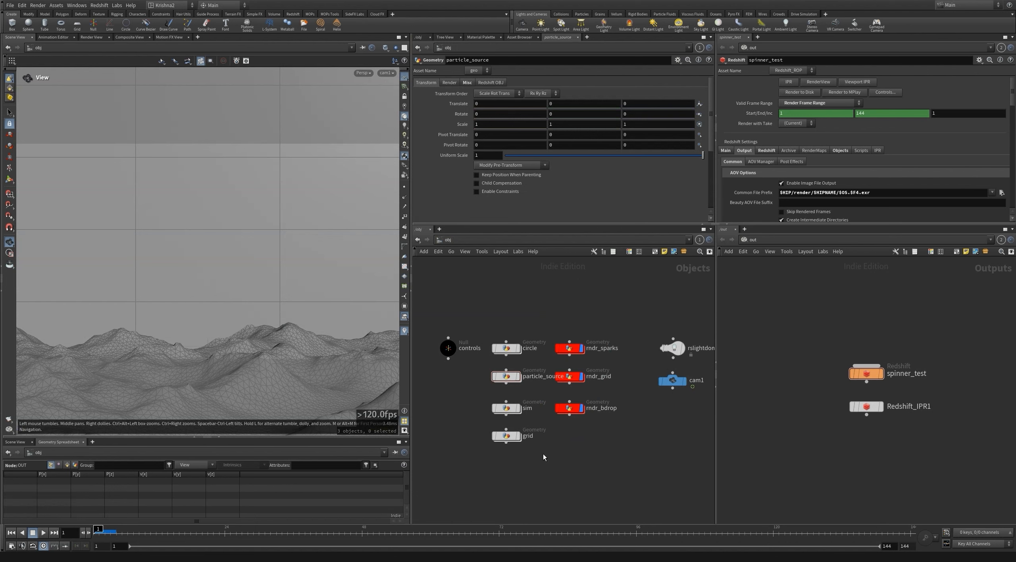
# Play the spark simulation from frame 1 through about frame 40 and reset to the first frame.
pyautogui.press('Up')
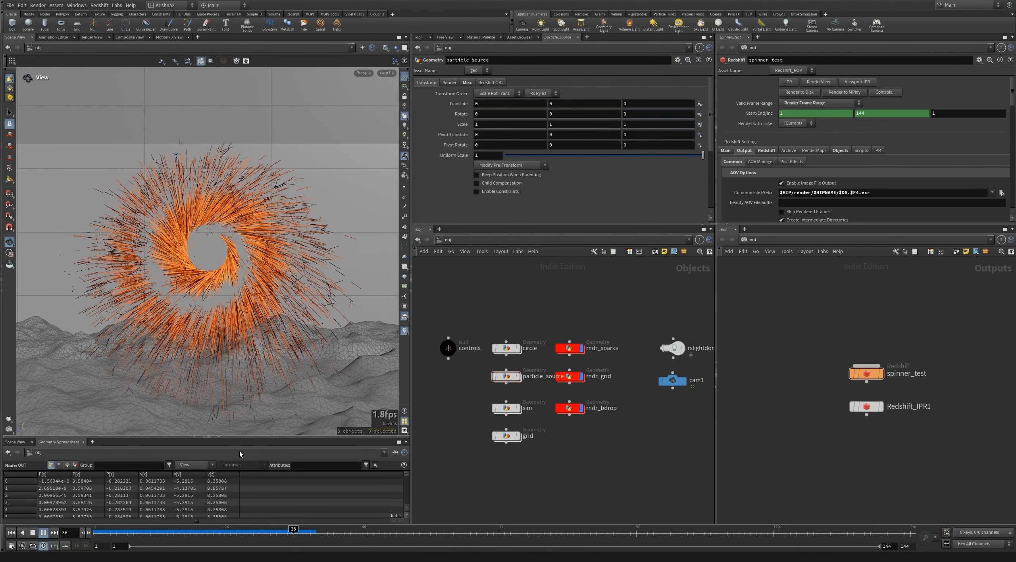
pyautogui.press('Up')
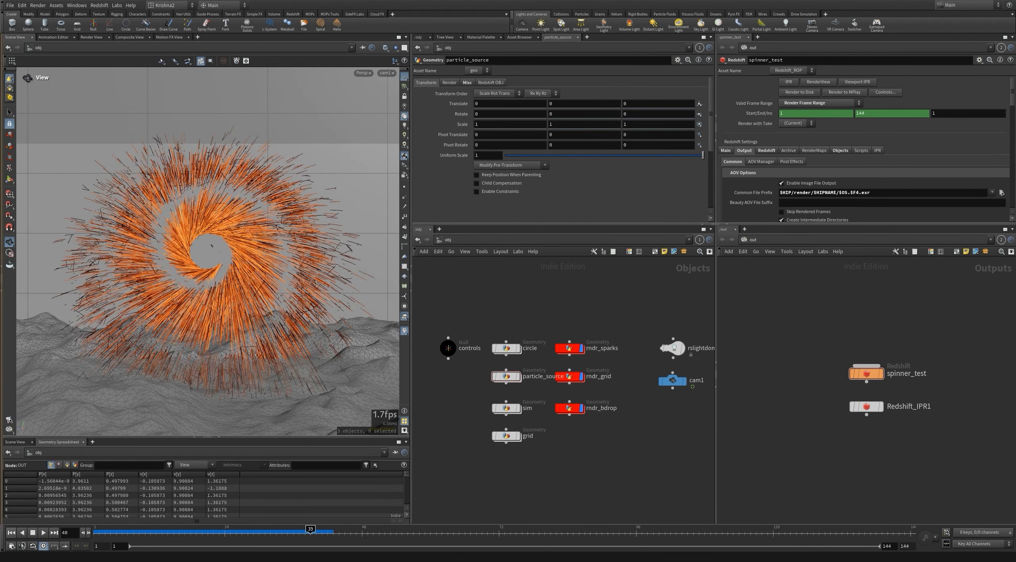
pyautogui.hotkey('ctrl', 'Up')
# Render a flipbook of the current viewport over the full frame range and play it back.
pyautogui.keyDown('shift'); pyautogui.click(9, 420); pyautogui.keyUp('shift')
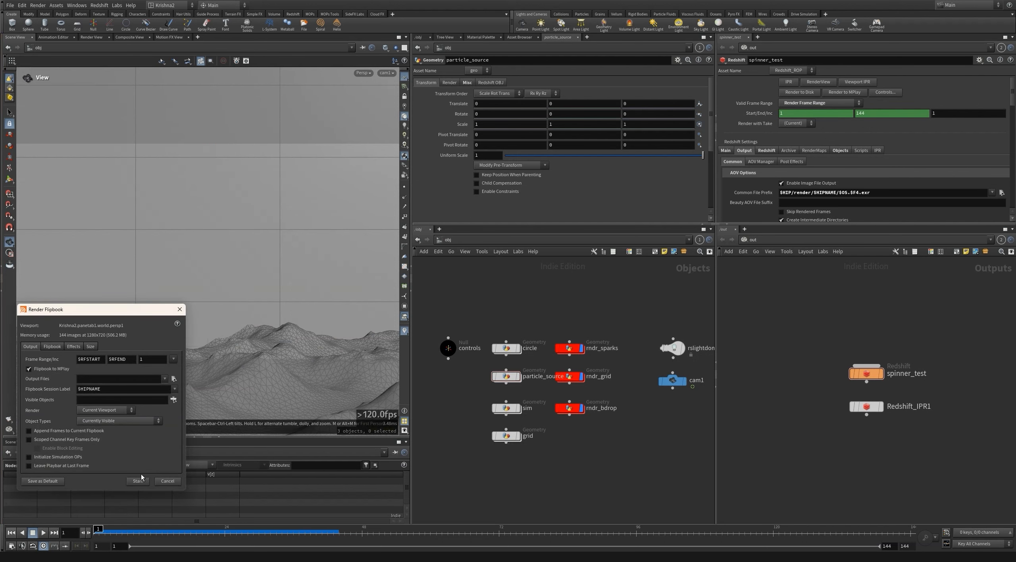
pyautogui.click(138, 480)
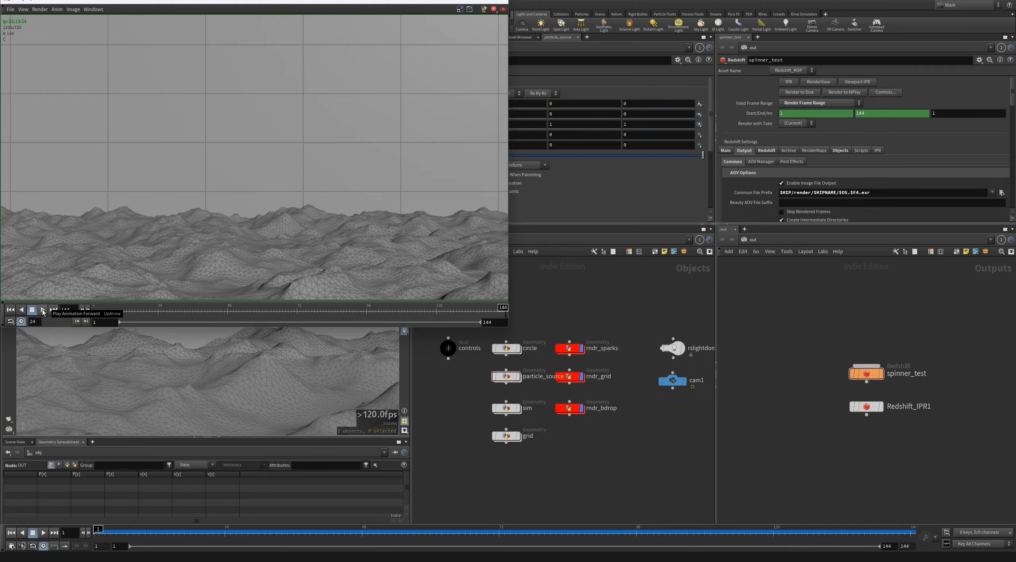
pyautogui.click(43, 310)
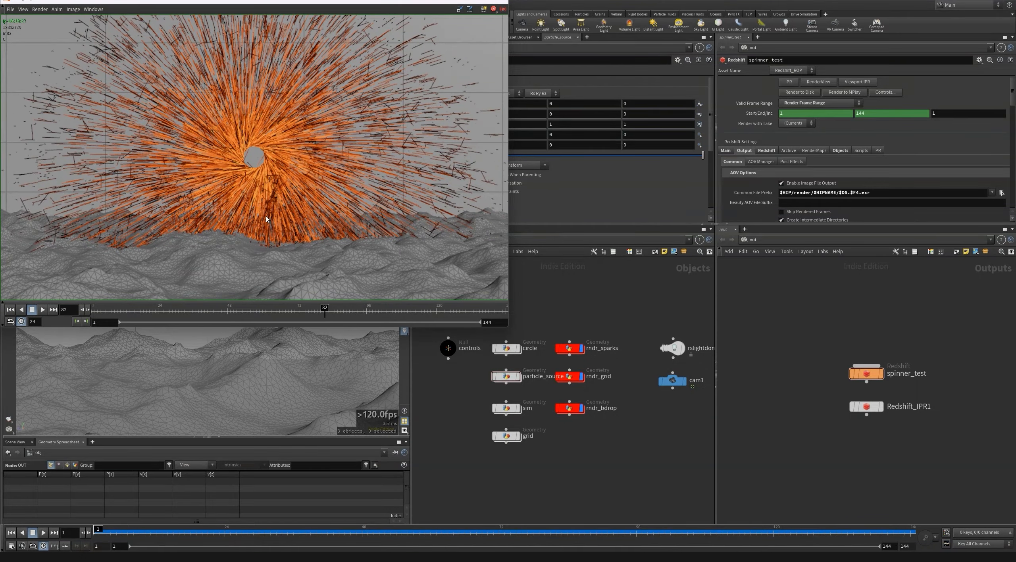
# Examine the sparks striking the terrain in the flipbook and replay it from frame 1 to about frame 30.
pyautogui.scroll(2, 272, 211)
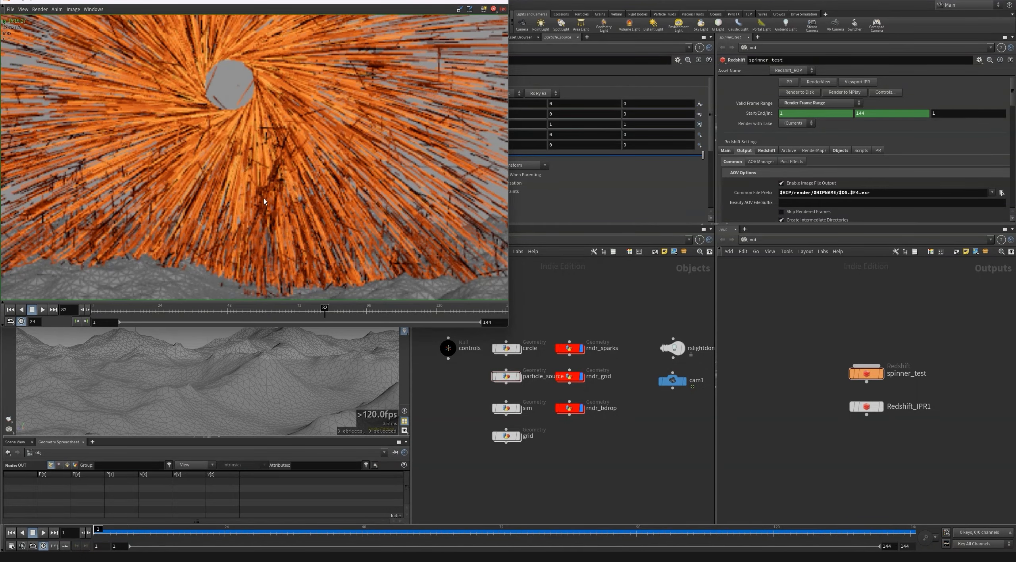
pyautogui.moveTo(283, 307); pyautogui.dragTo(302, 314)
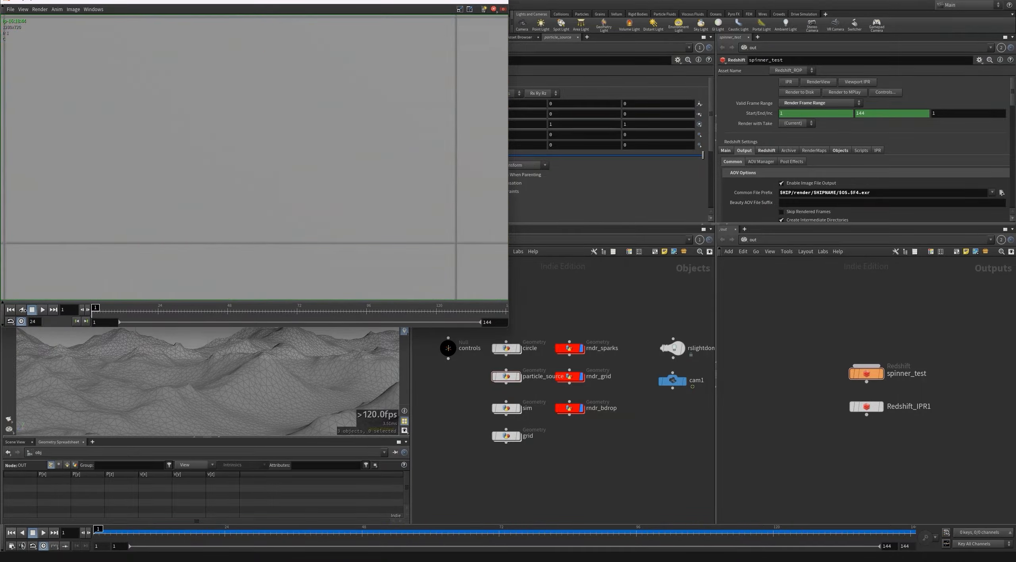
pyautogui.click(43, 310)
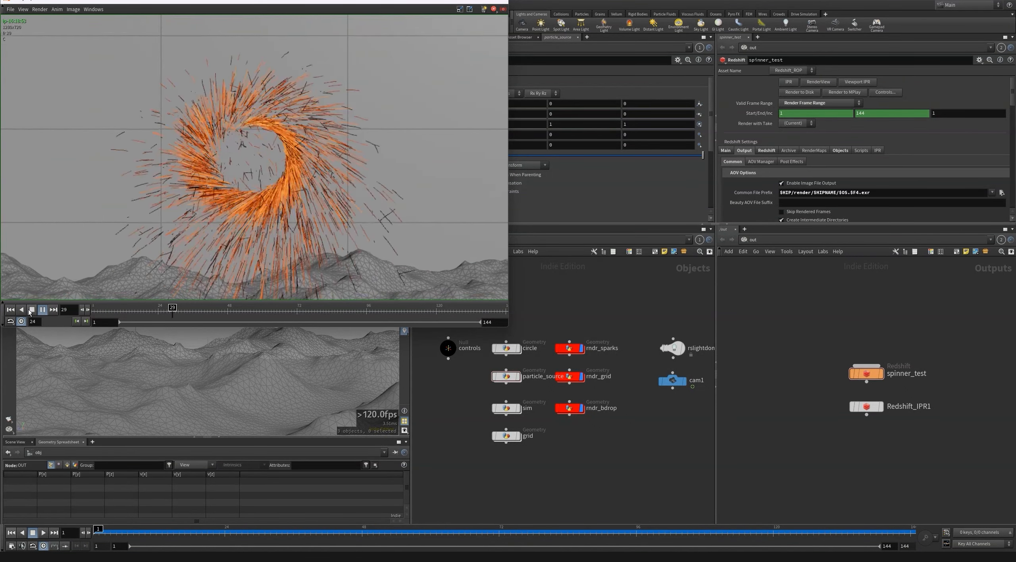
pyautogui.click(227, 301)
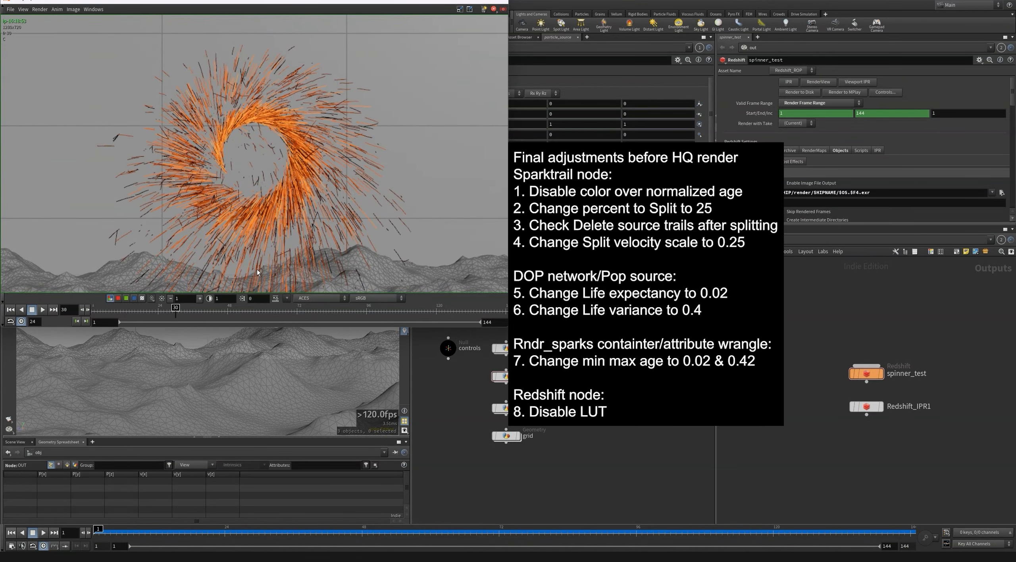